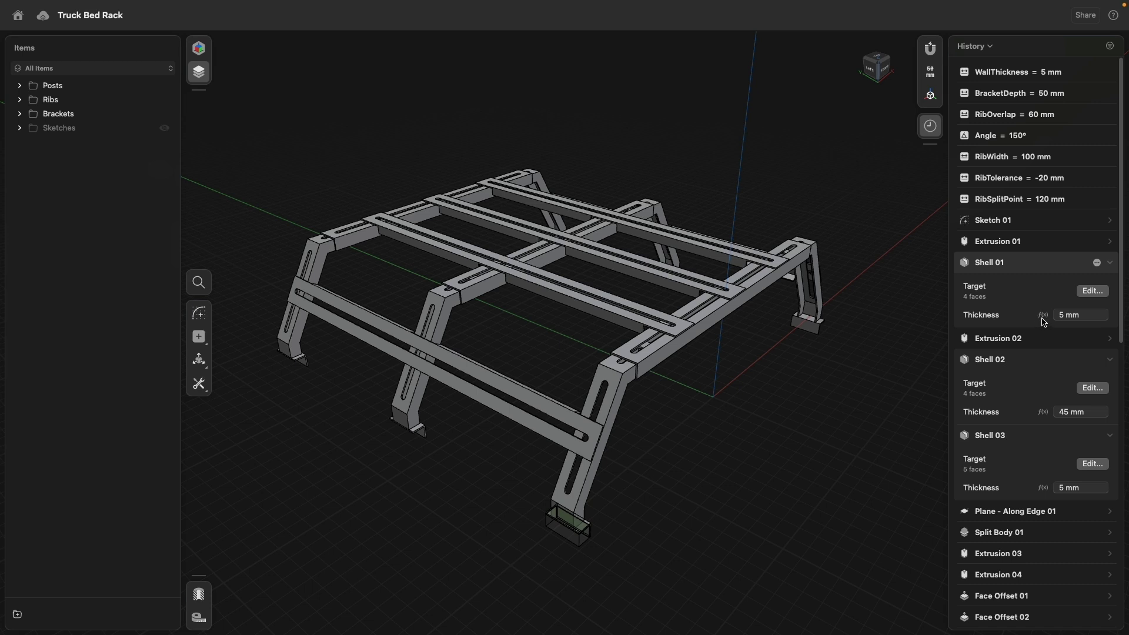
# - Set the WallThickness variable to 10 mm and open the thickness expression of Shell 01
pyautogui.click(1051, 71)
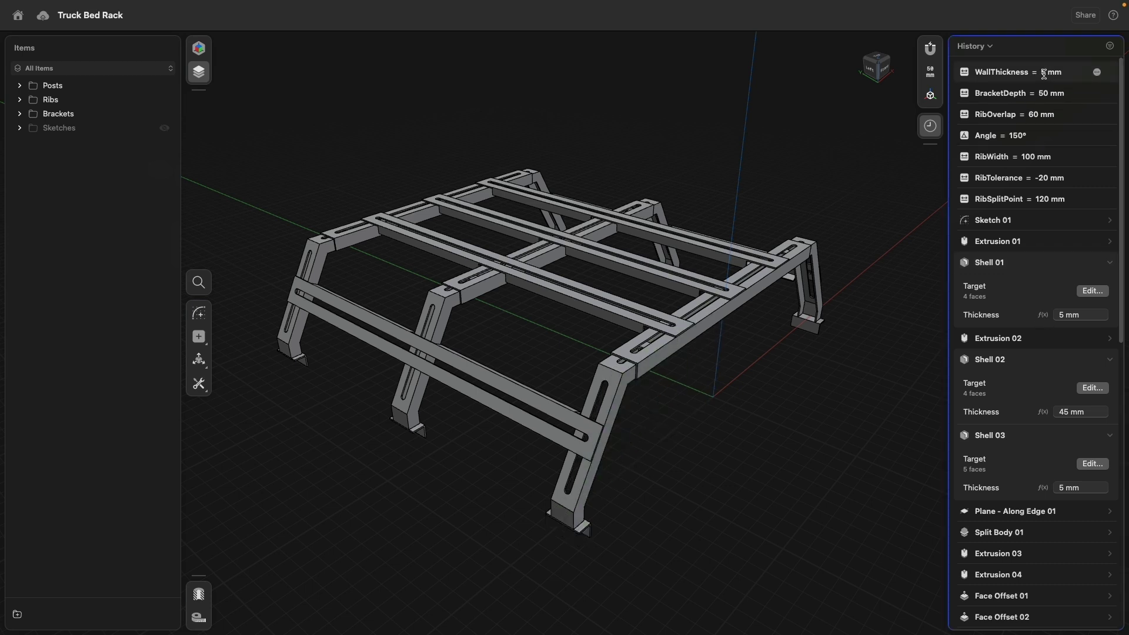
pyautogui.write('10')
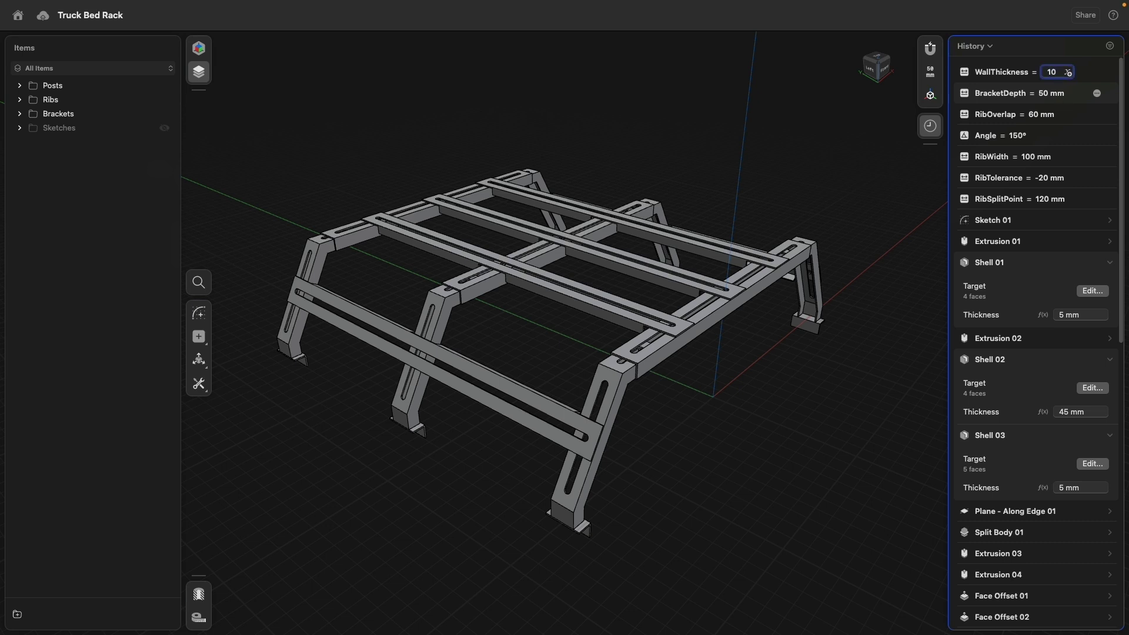
pyautogui.press('Return')
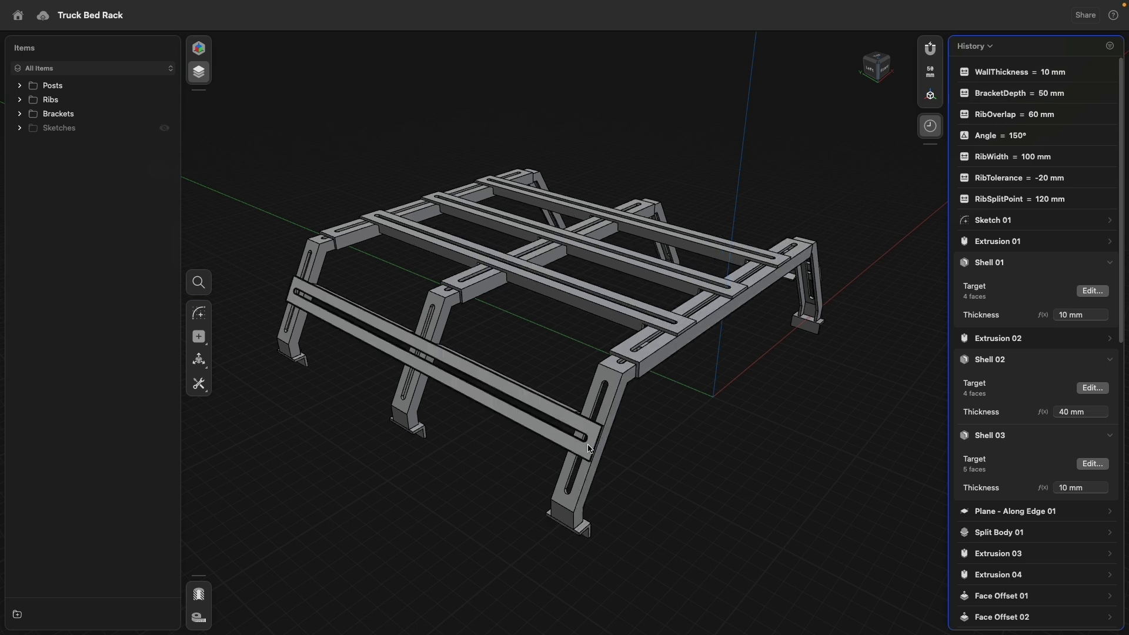
pyautogui.click(1063, 316)
pyautogui.press('Left')
pyautogui.press('End')
# - Set the WallThickness variable back to 5 mm
pyautogui.click(1052, 75)
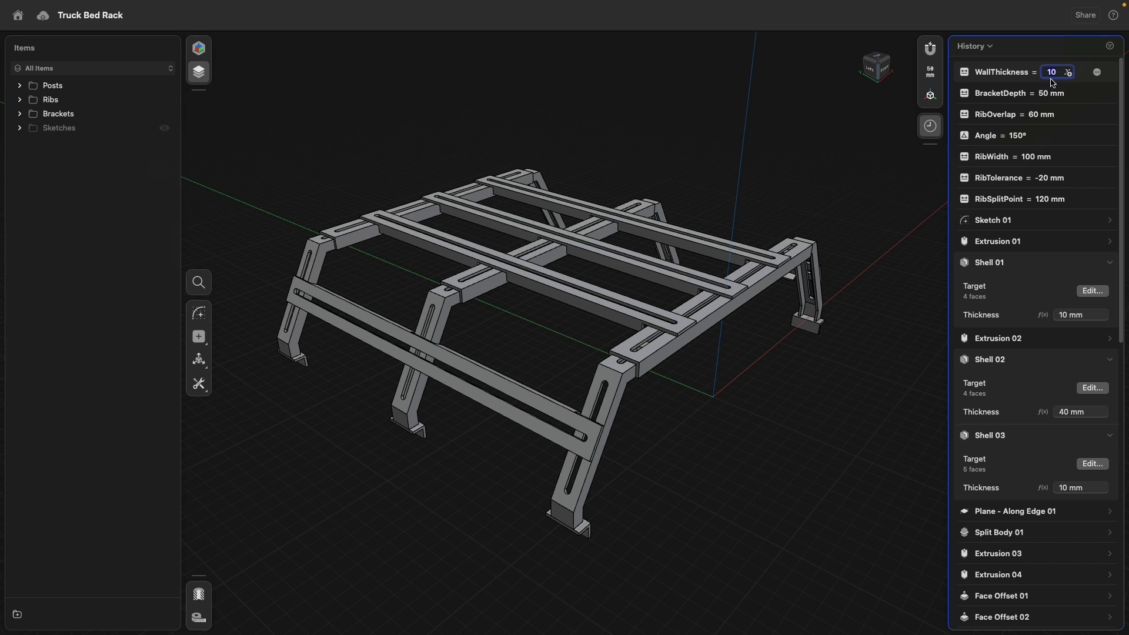
pyautogui.write('5')
pyautogui.press('Return')
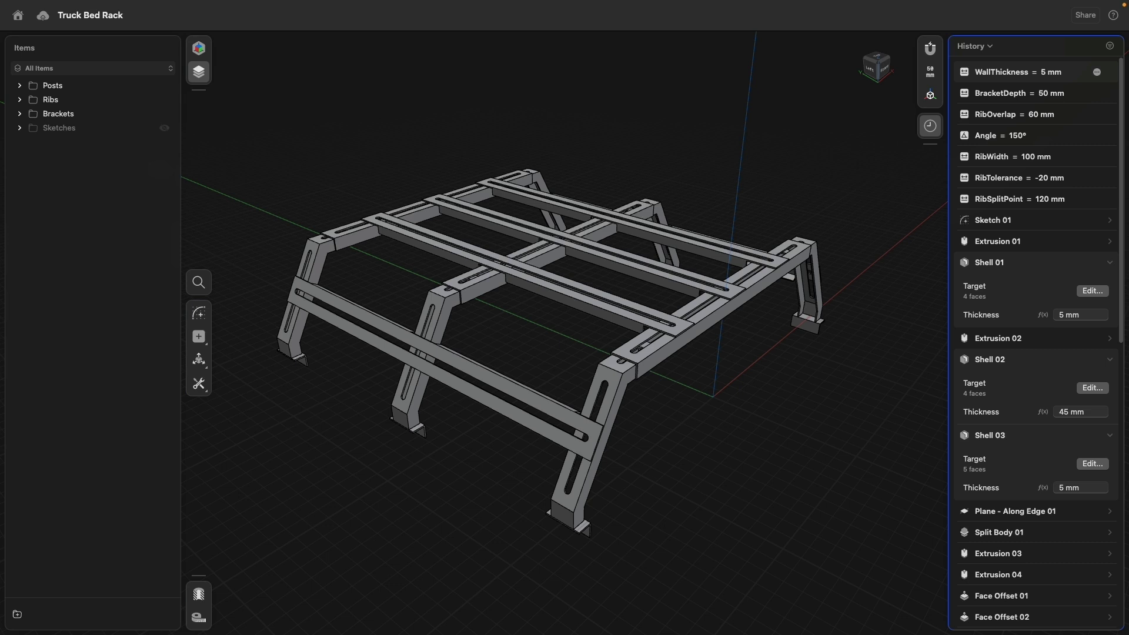
# - Open the thickness expression of Shell 02 to review the variables it uses
pyautogui.moveTo(1055, 84); pyautogui.dragTo(1076, 412)
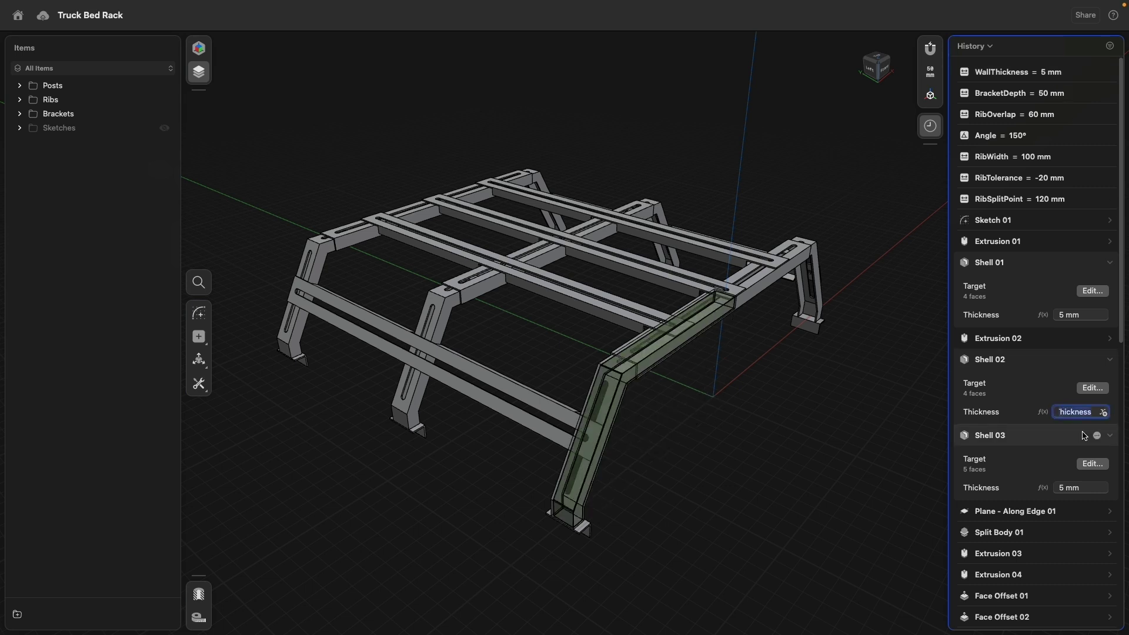
pyautogui.write('BracketD')
pyautogui.write('epth -')
pyautogui.write('Wal')
pyautogui.write('lThickness')
pyautogui.press('Return')
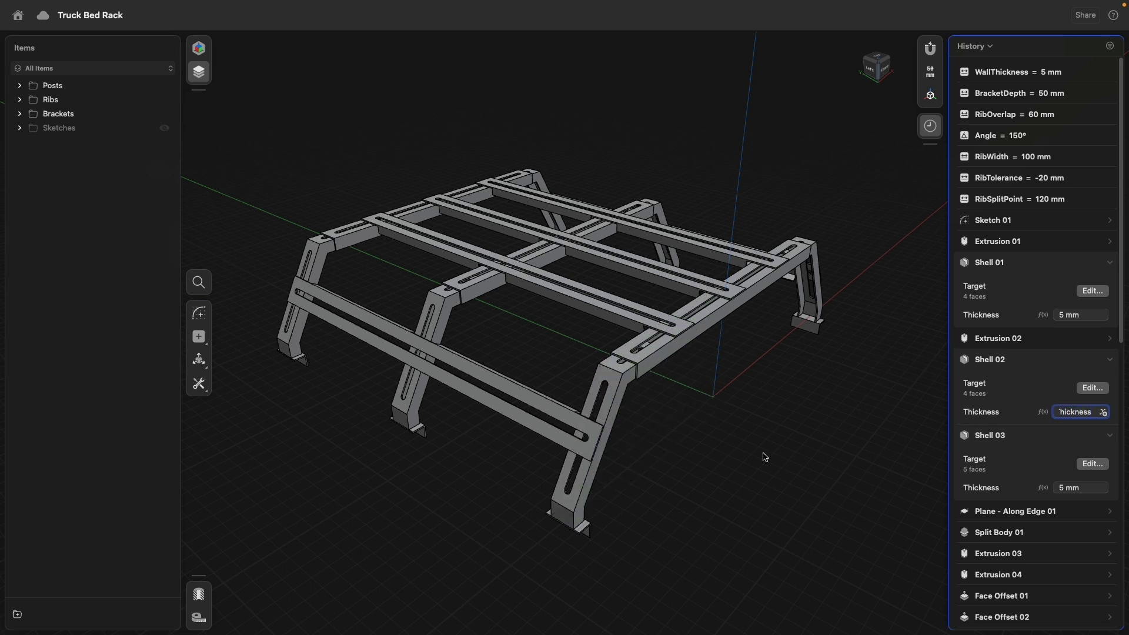
# - Show the Sketches folder and view the rack's sketch dimensions from the front
pyautogui.click(164, 128)
pyautogui.moveTo(577, 419)
pyautogui.mouseDown(button='right')
pyautogui.moveTo(504, 379)
pyautogui.moveTo(498, 351)
pyautogui.moveTo(500, 373)
pyautogui.mouseUp(button='right')
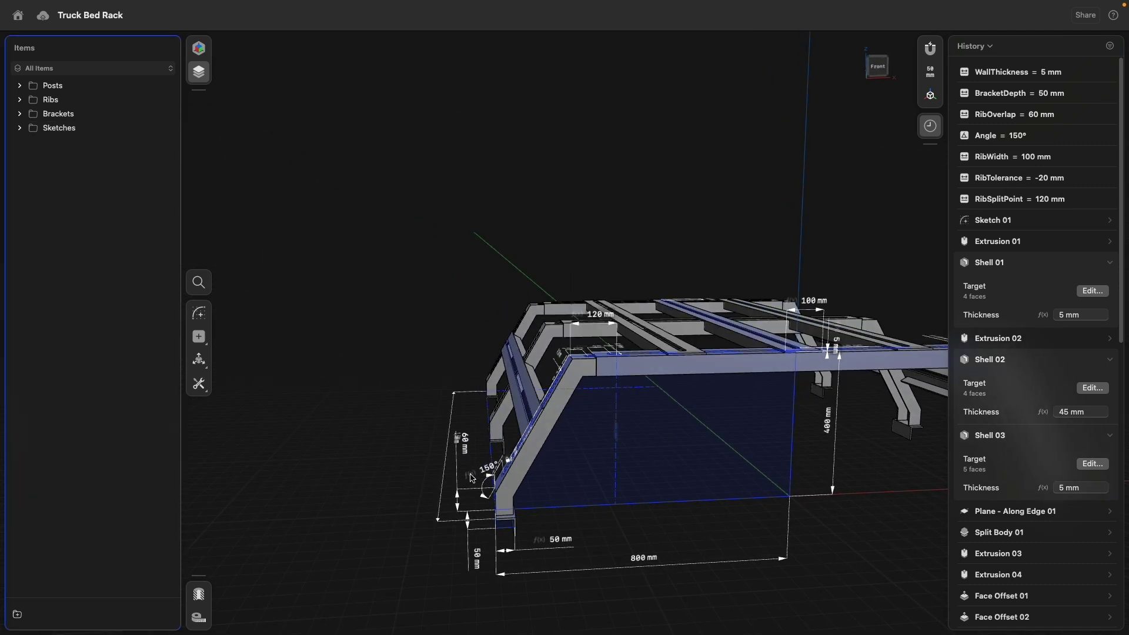
# - Try the Angle variable at 140° and at 160° to test the slope of the posts
pyautogui.click(1020, 137)
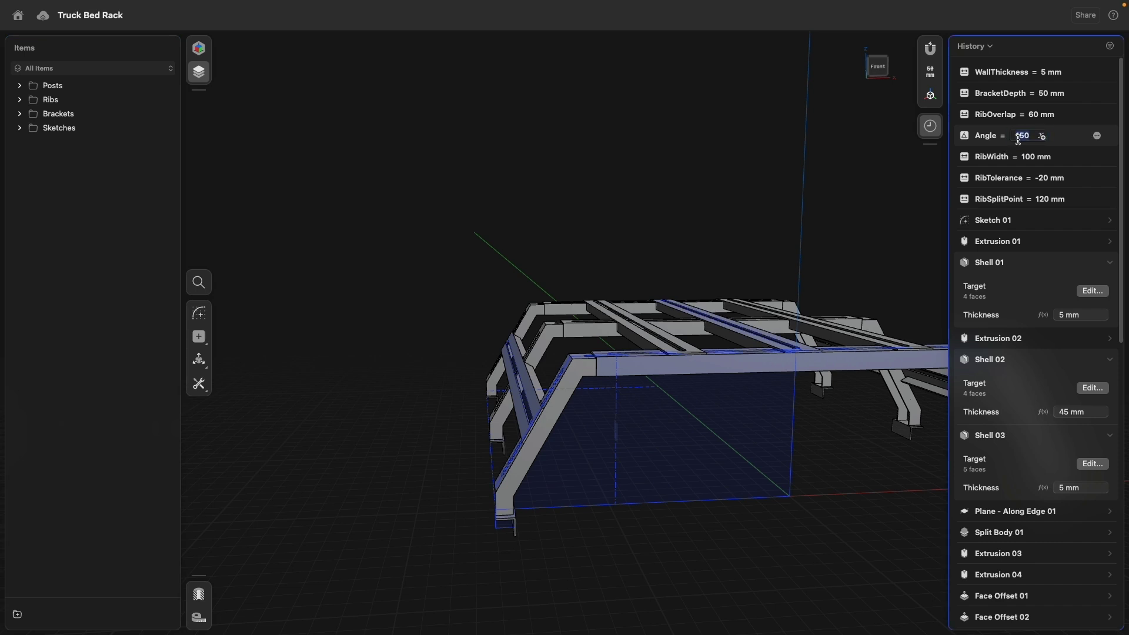
pyautogui.write('140')
pyautogui.press('Return')
pyautogui.click(1015, 141)
pyautogui.write('160')
pyautogui.press('Return')
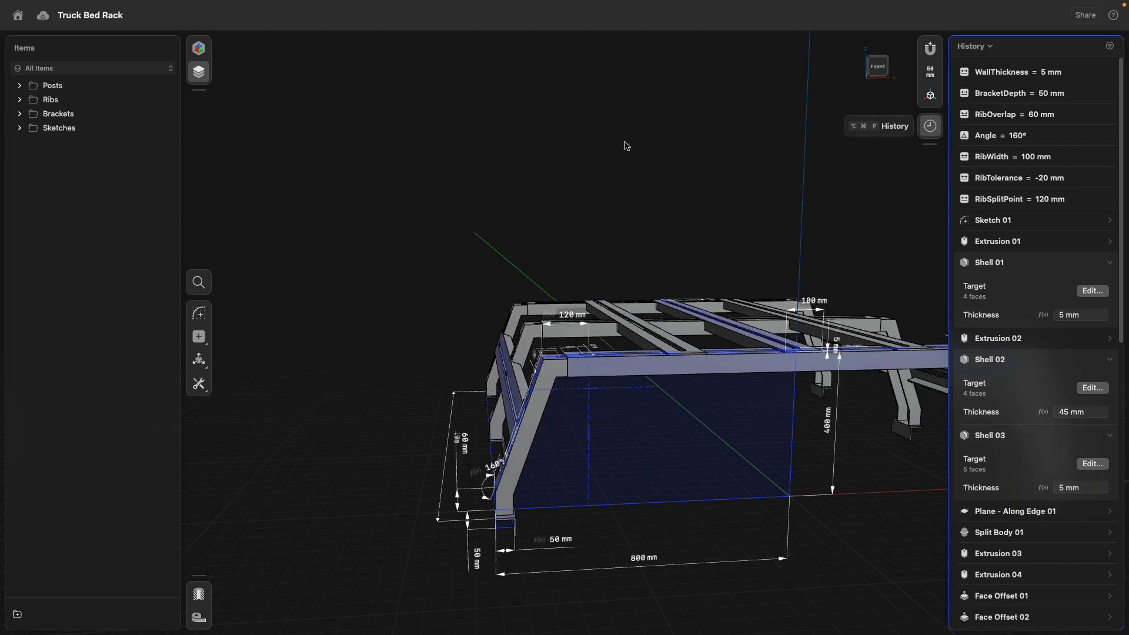
# - Set the Angle variable back to 150°
pyautogui.moveTo(625, 147); pyautogui.dragTo(658, 167, button='right')
pyautogui.click(1019, 136)
pyautogui.write('150')
pyautogui.press('Return')
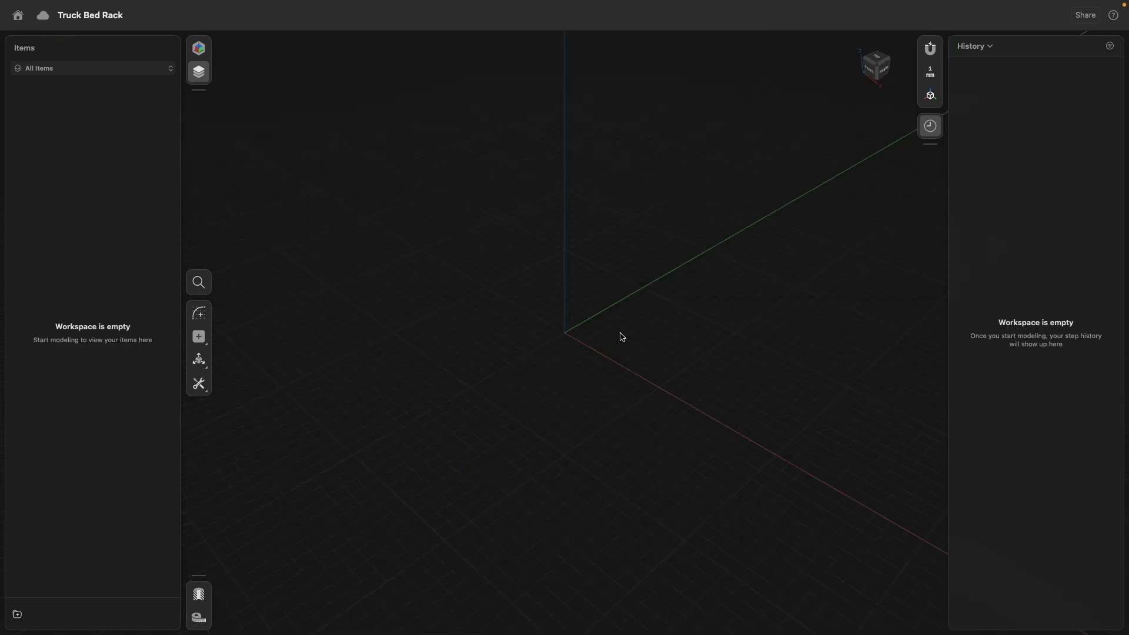
# - Check the snapping, unit and grid settings of the empty workspace
pyautogui.click(928, 50)
pyautogui.click(930, 73)
pyautogui.click(930, 75)
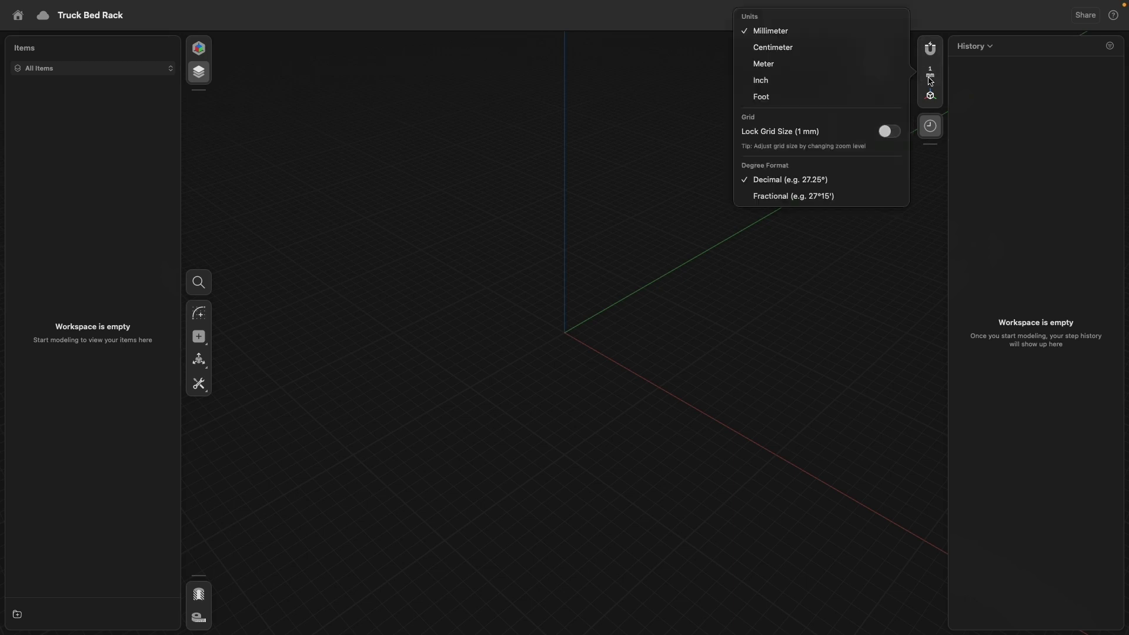
pyautogui.click(930, 80)
# - Start a sketch in the front view with a 400 mm vertical line from the origin up the Z axis
pyautogui.click(866, 71)
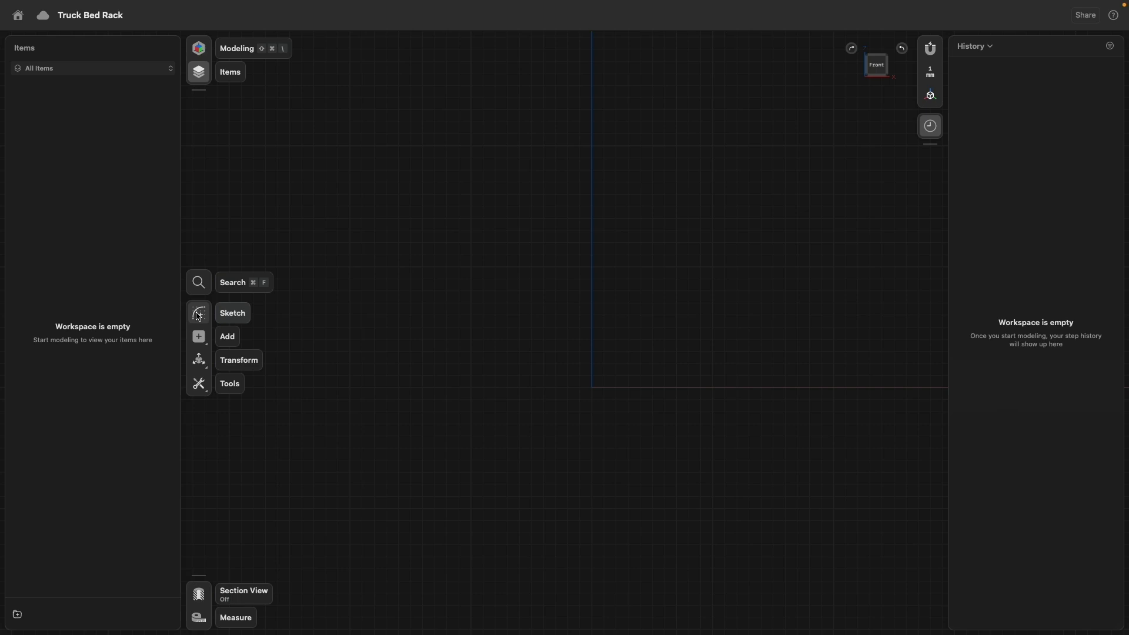
pyautogui.click(199, 317)
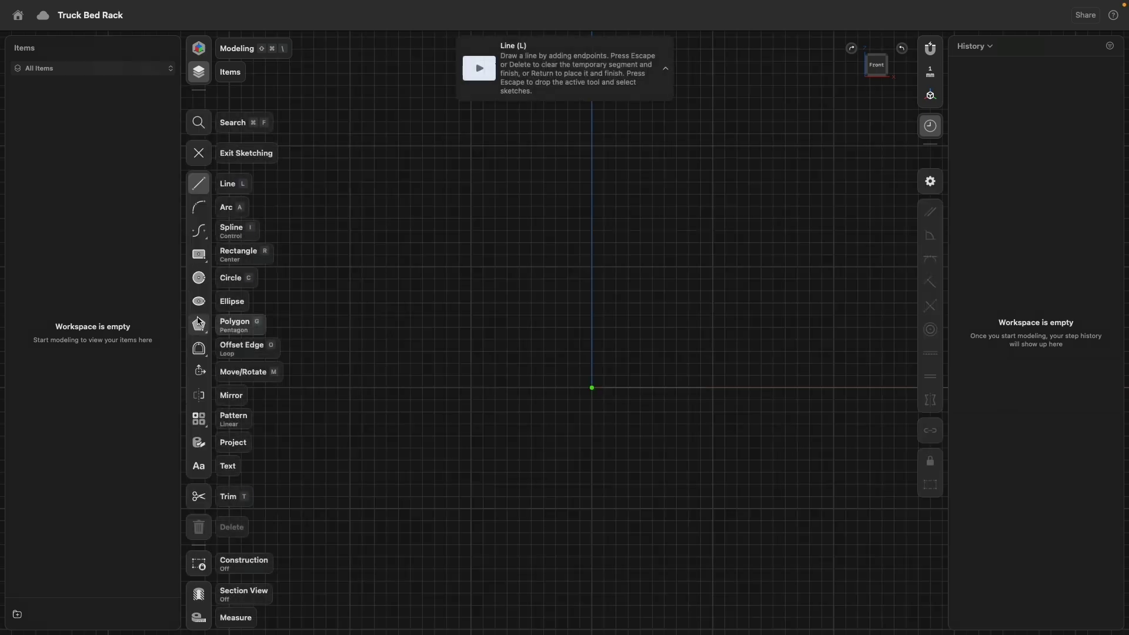
pyautogui.click(592, 388)
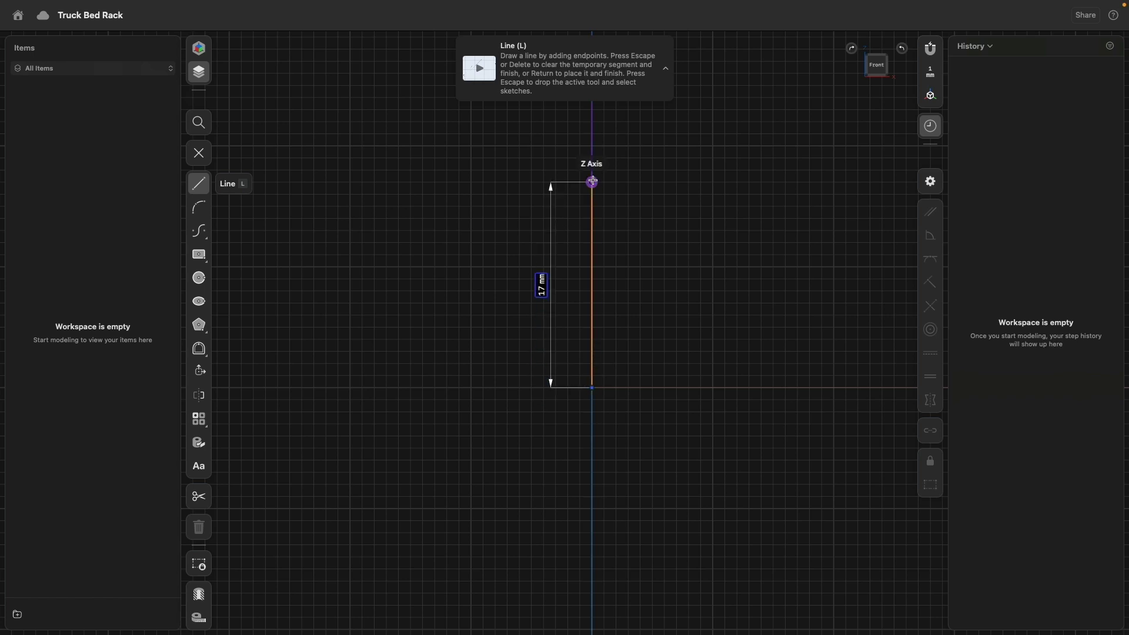
pyautogui.write('600')
pyautogui.press('Return')
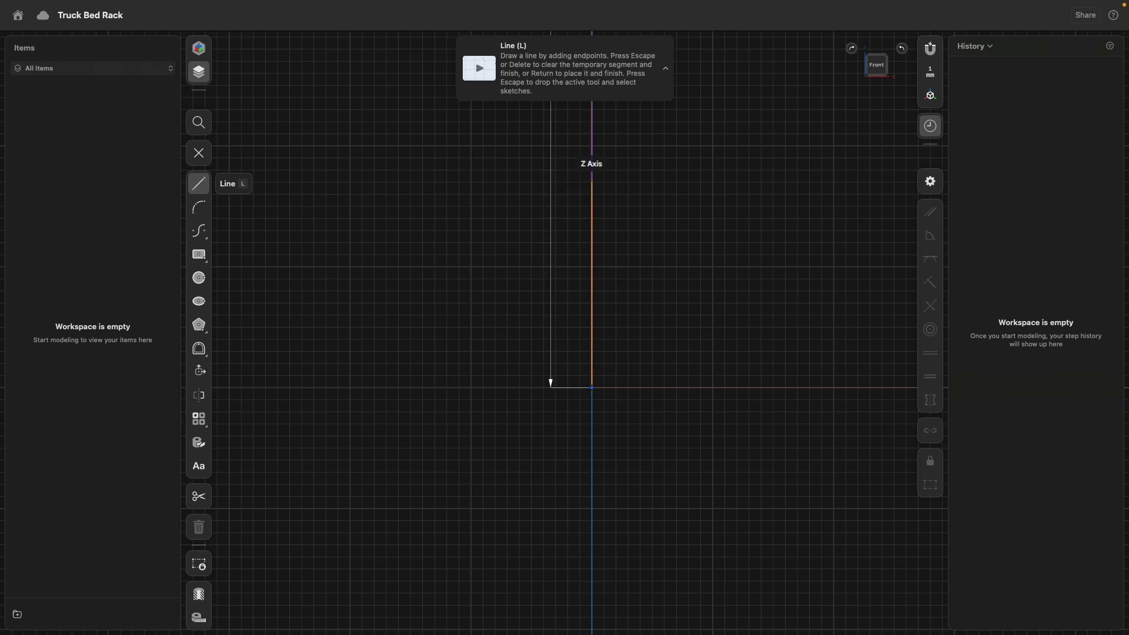
pyautogui.scroll(-10, 595, 180)
pyautogui.moveTo(601, 176); pyautogui.dragTo(549, 496, button='middle')
pyautogui.scroll(-1, 548, 496)
pyautogui.scroll(-5, 545, 360)
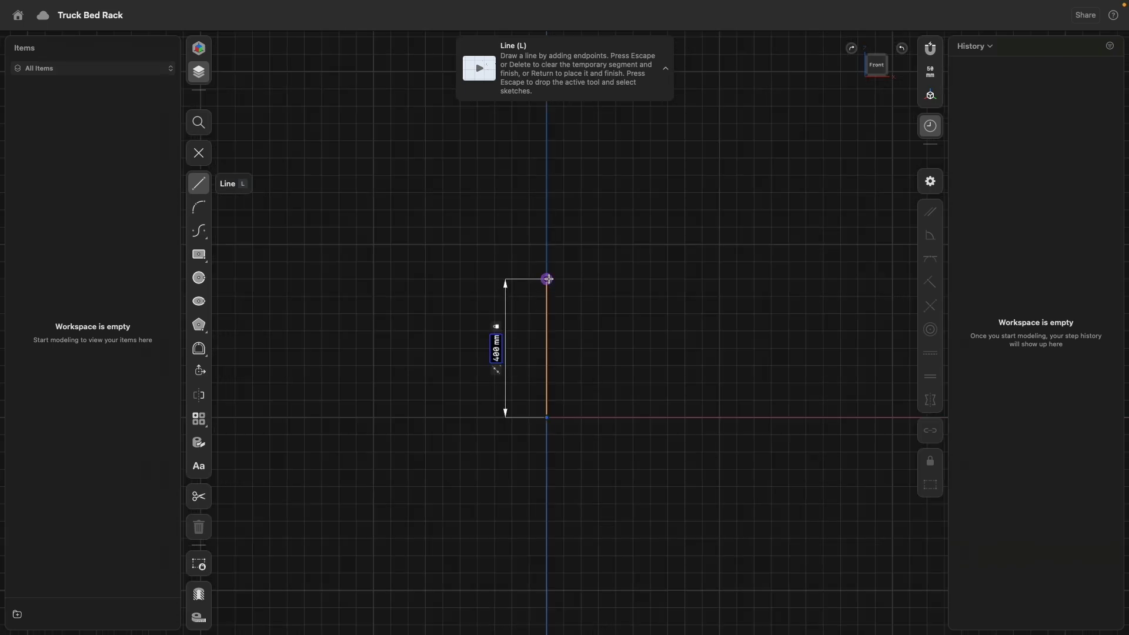
pyautogui.click(548, 278)
# - Close the profile with a 515 mm top line, a 324 mm slanted line, a 159 mm side and a 731 mm base, all about
pyautogui.moveTo(368, 275); pyautogui.dragTo(559, 263, button='middle')
pyautogui.click(557, 268)
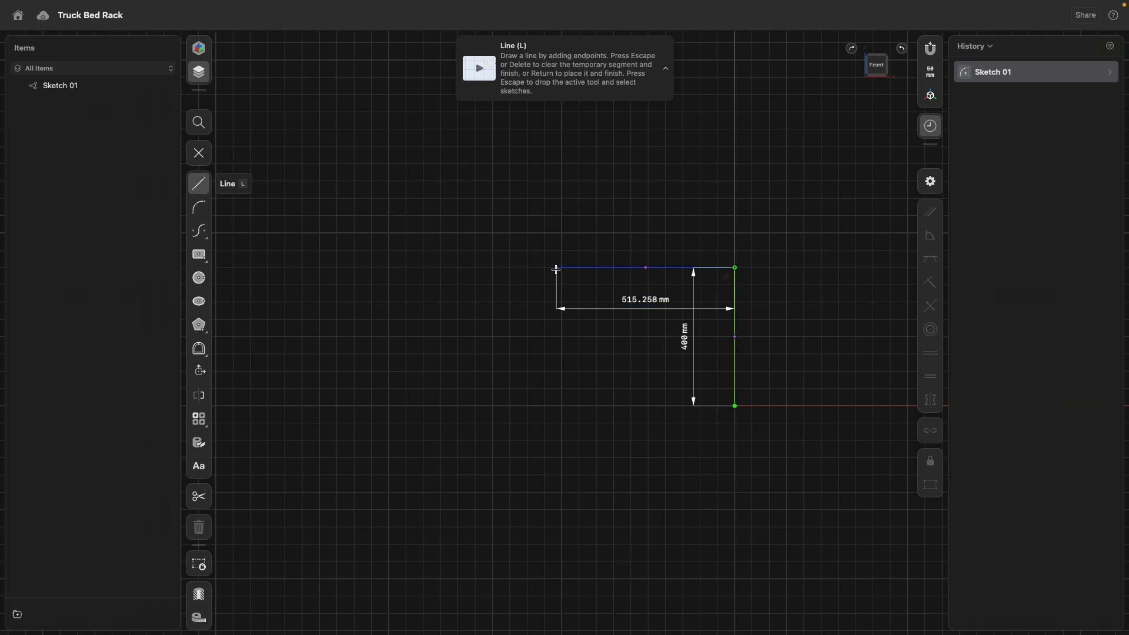
pyautogui.click(482, 351)
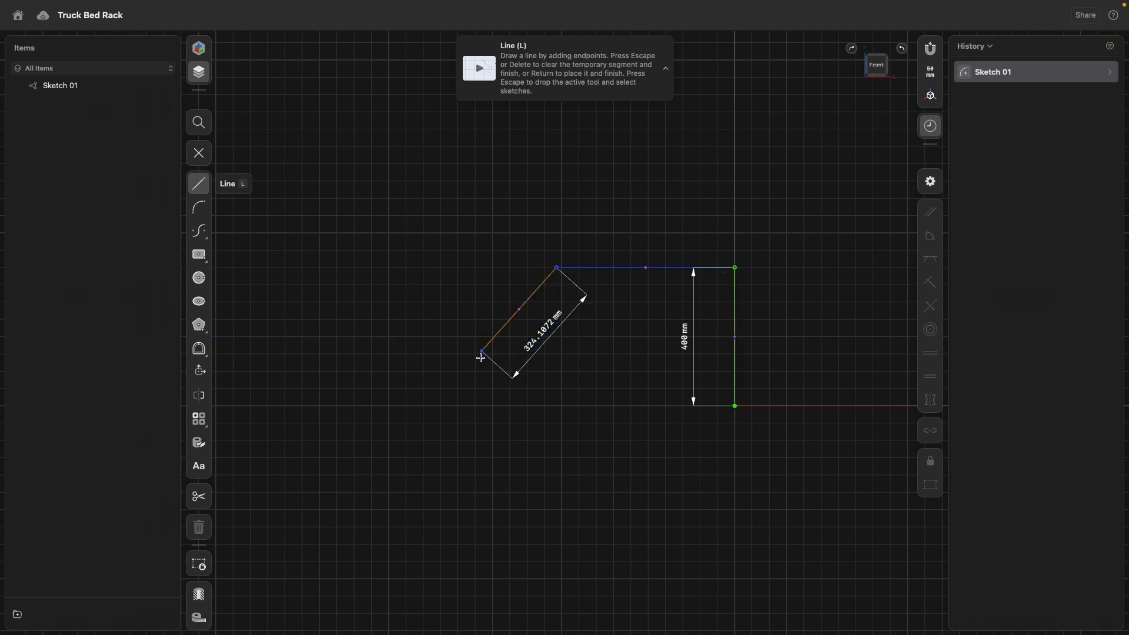
pyautogui.click(483, 405)
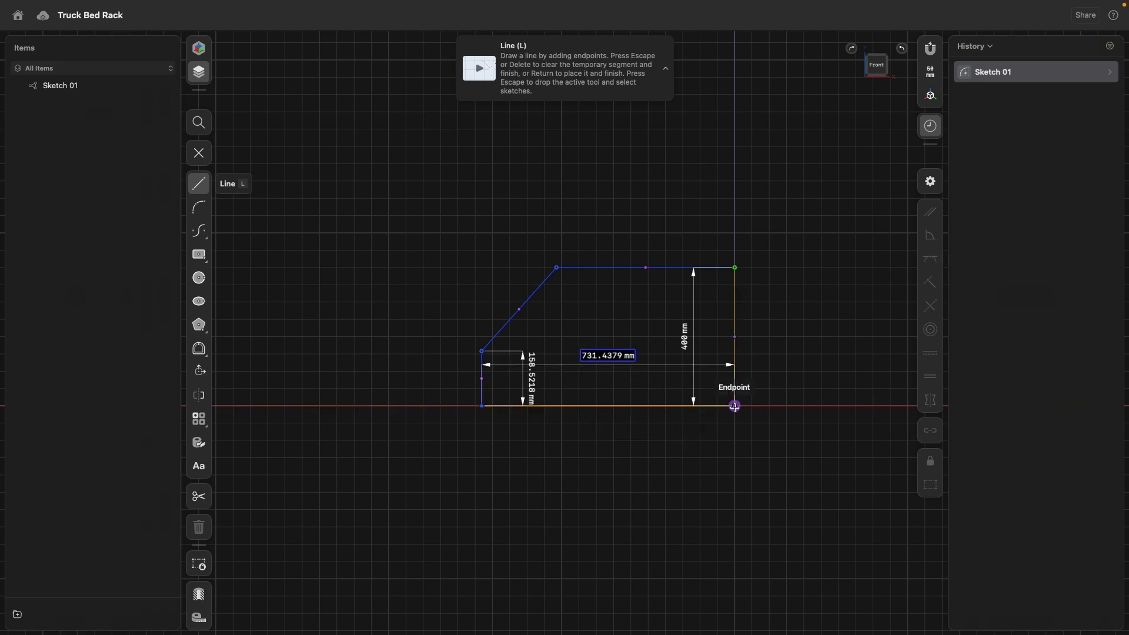
pyautogui.click(736, 407)
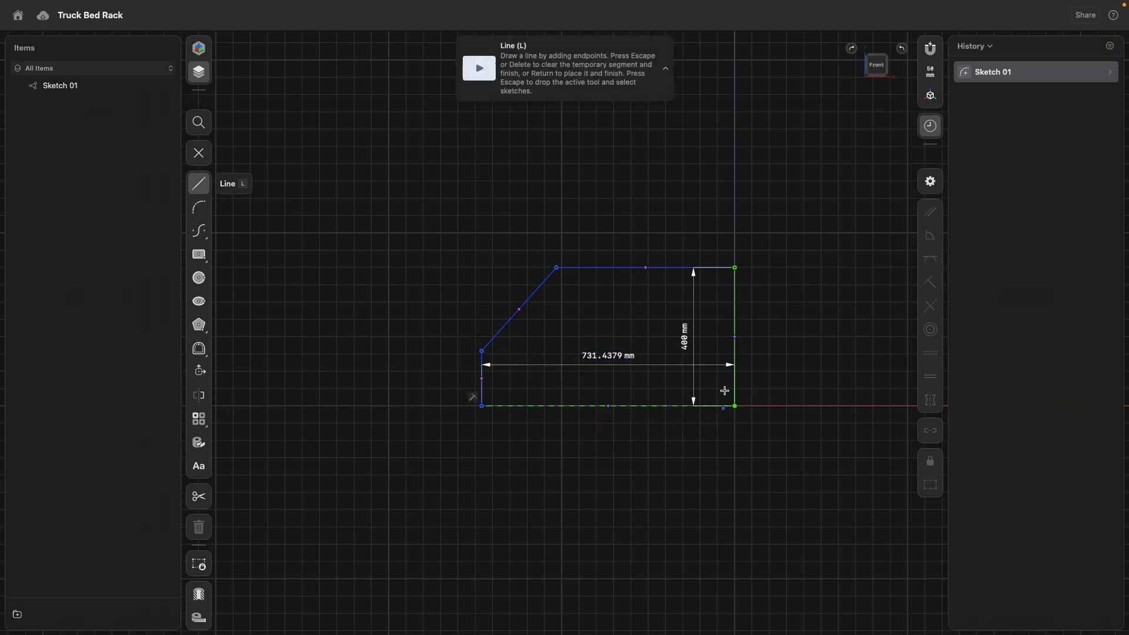
# - Move the base and height dimensions outside the profile and set the base length to 800 mm
pyautogui.rightClick(762, 321)
pyautogui.click(770, 348)
pyautogui.moveTo(612, 360); pyautogui.dragTo(611, 435)
pyautogui.moveTo(685, 350); pyautogui.dragTo(771, 350)
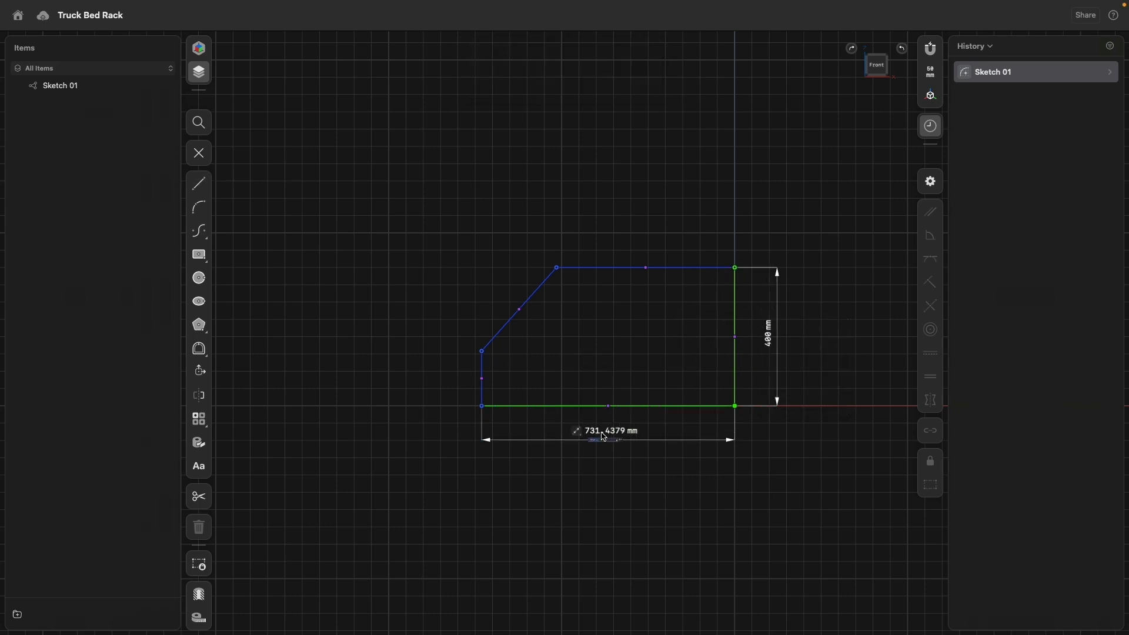
pyautogui.click(604, 438)
pyautogui.write('800')
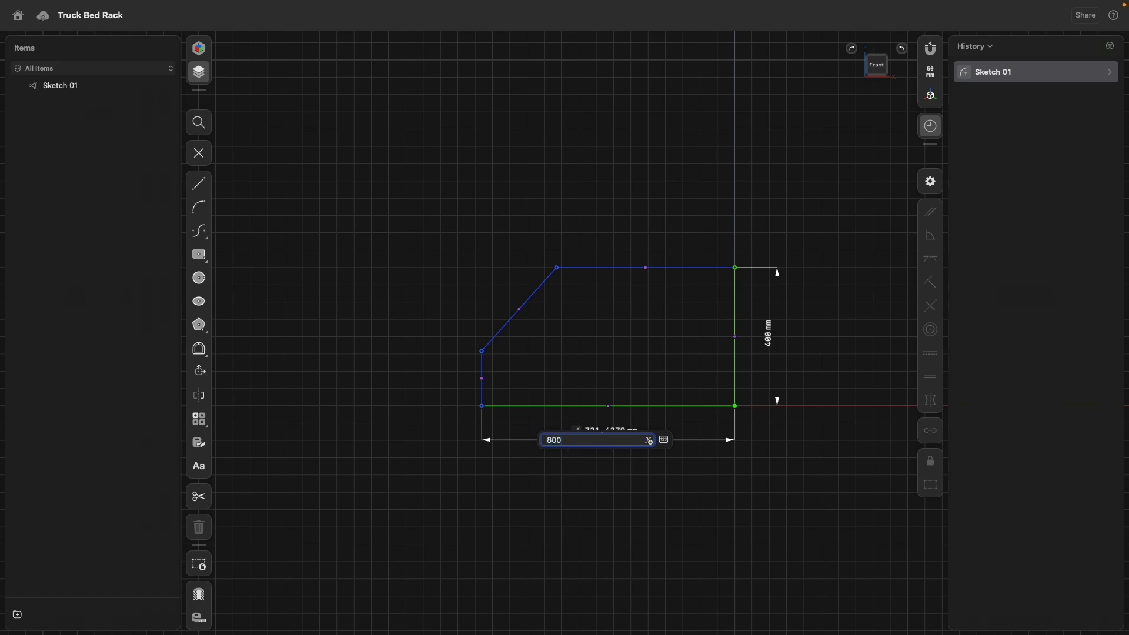
pyautogui.press('Return')
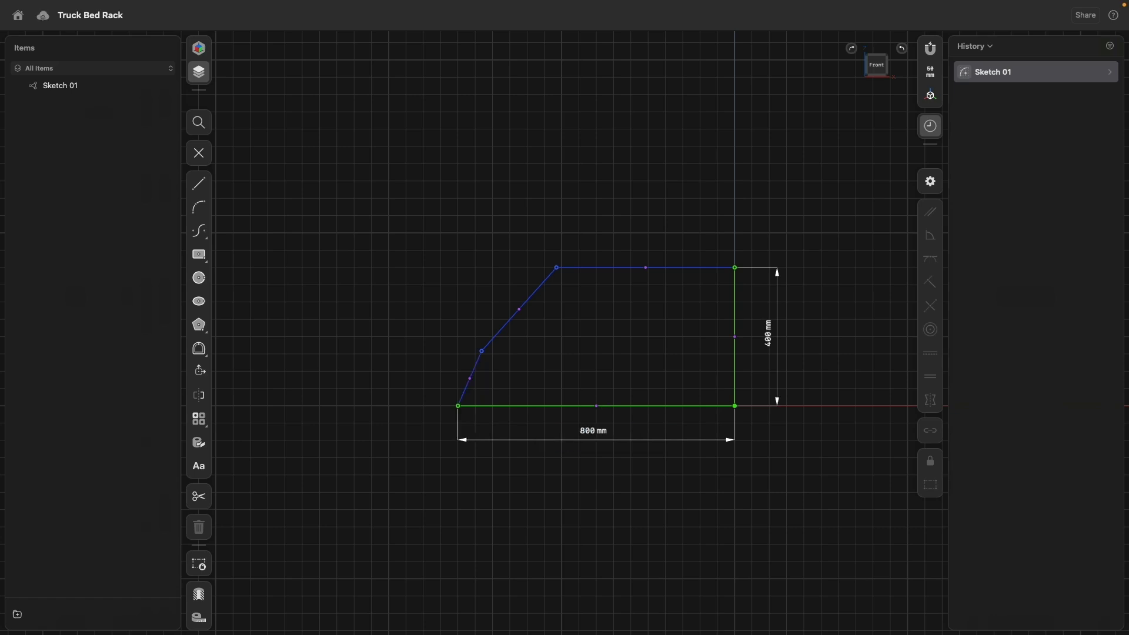
# - Apply the Horizontal/Vertical constraint to the profile's short lower-left edge and its top edge
pyautogui.click(477, 365)
pyautogui.keyDown('shift'); pyautogui.click(577, 269); pyautogui.keyUp('shift')
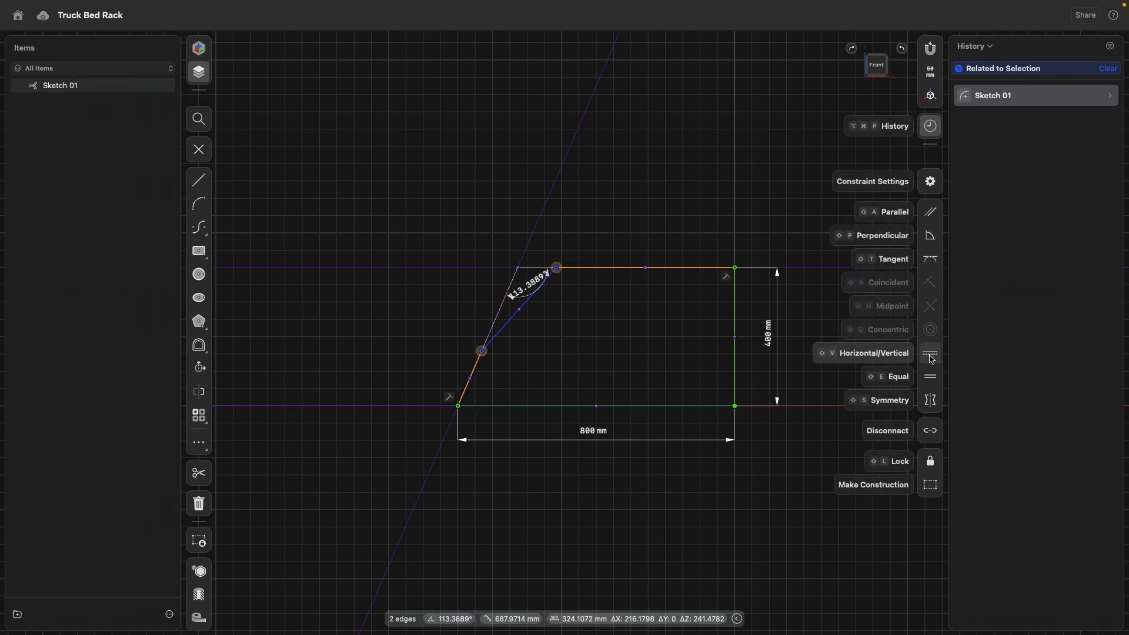
pyautogui.click(932, 360)
# - Move the short left edge's dimension outside the profile and set its length to 60 mm
pyautogui.scroll(5, 456, 371)
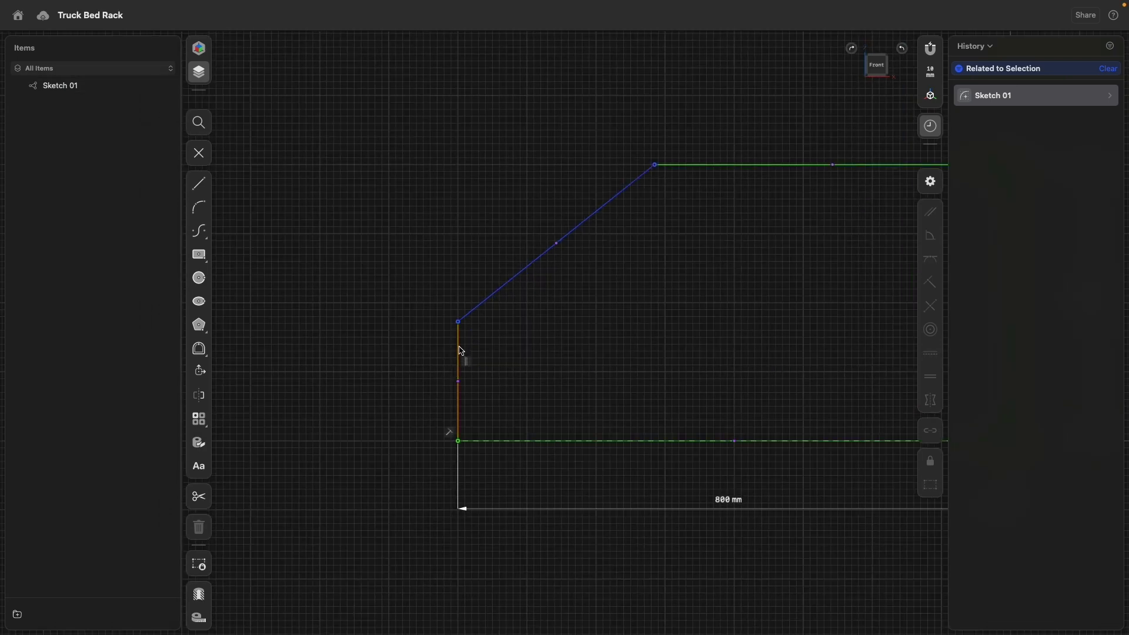
pyautogui.click(461, 351)
pyautogui.moveTo(395, 366); pyautogui.dragTo(464, 295, button='middle')
pyautogui.moveTo(440, 318); pyautogui.dragTo(424, 319)
pyautogui.click(424, 319)
pyautogui.write('60')
pyautogui.press('Return')
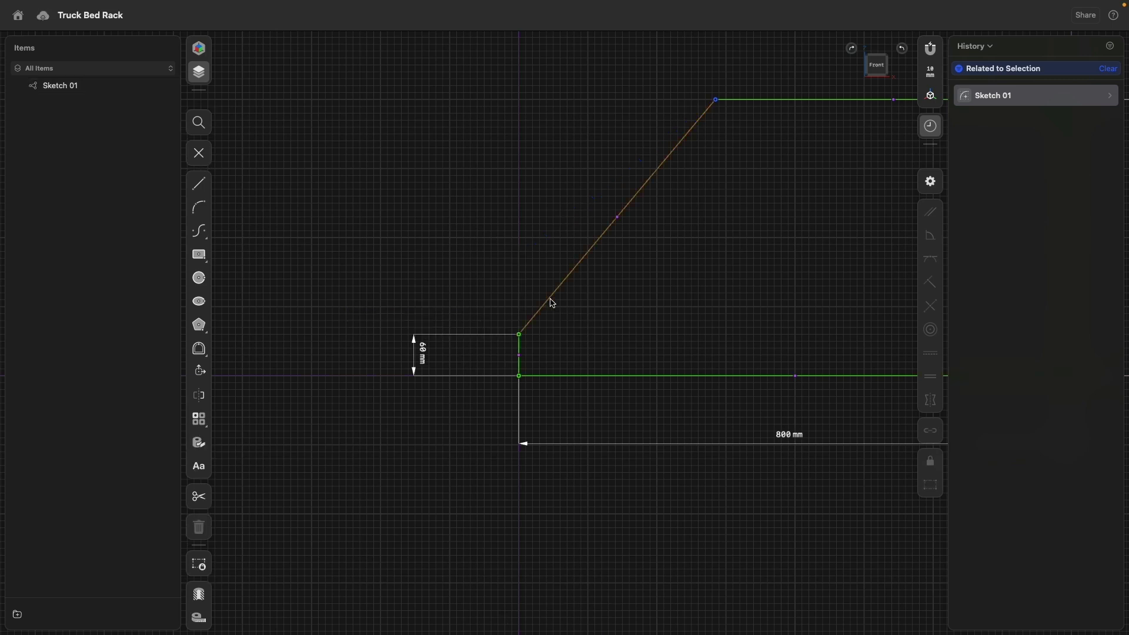
# - Set the angle between the slanted edge and the short left vertical edge to 150°
pyautogui.click(549, 300)
pyautogui.click(519, 350)
pyautogui.moveTo(545, 346); pyautogui.dragTo(494, 303)
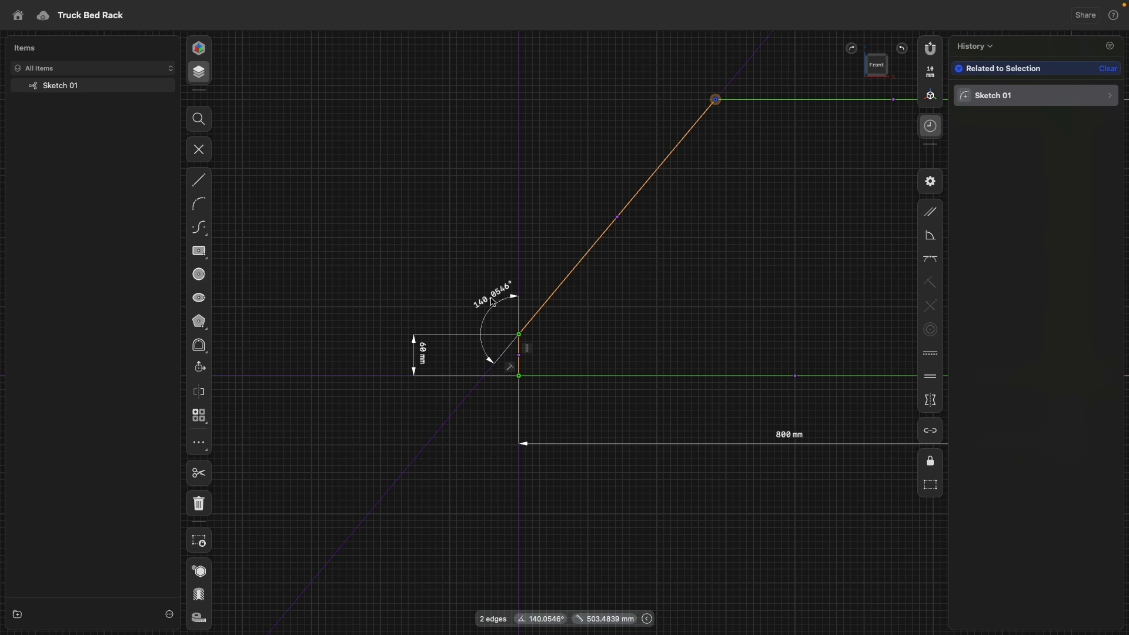
pyautogui.click(493, 302)
pyautogui.write('150')
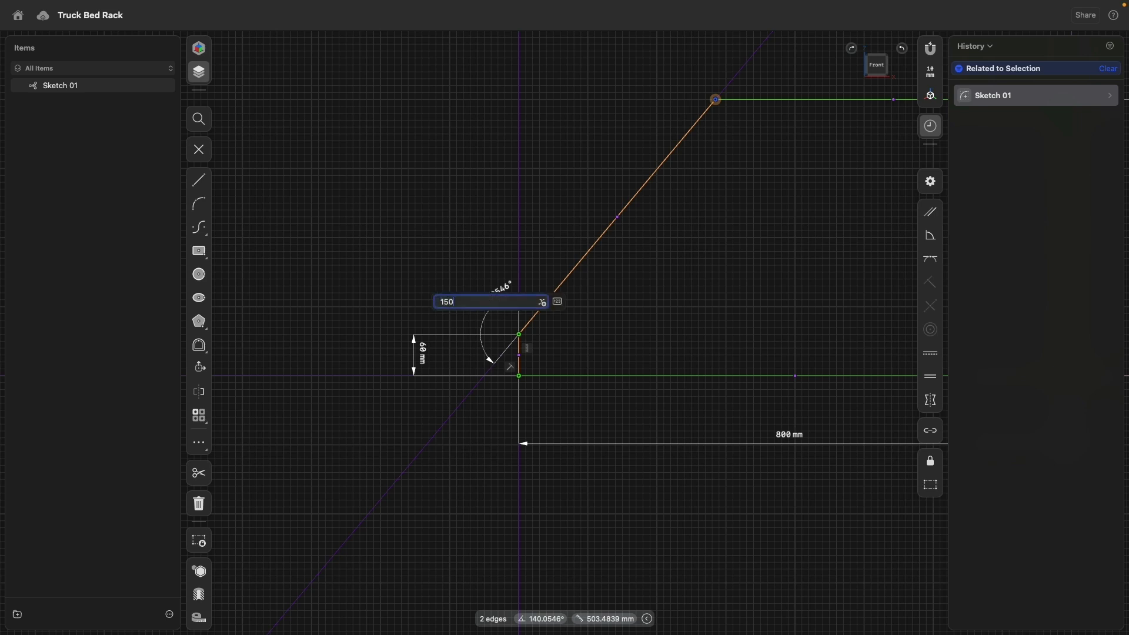
pyautogui.press('Return')
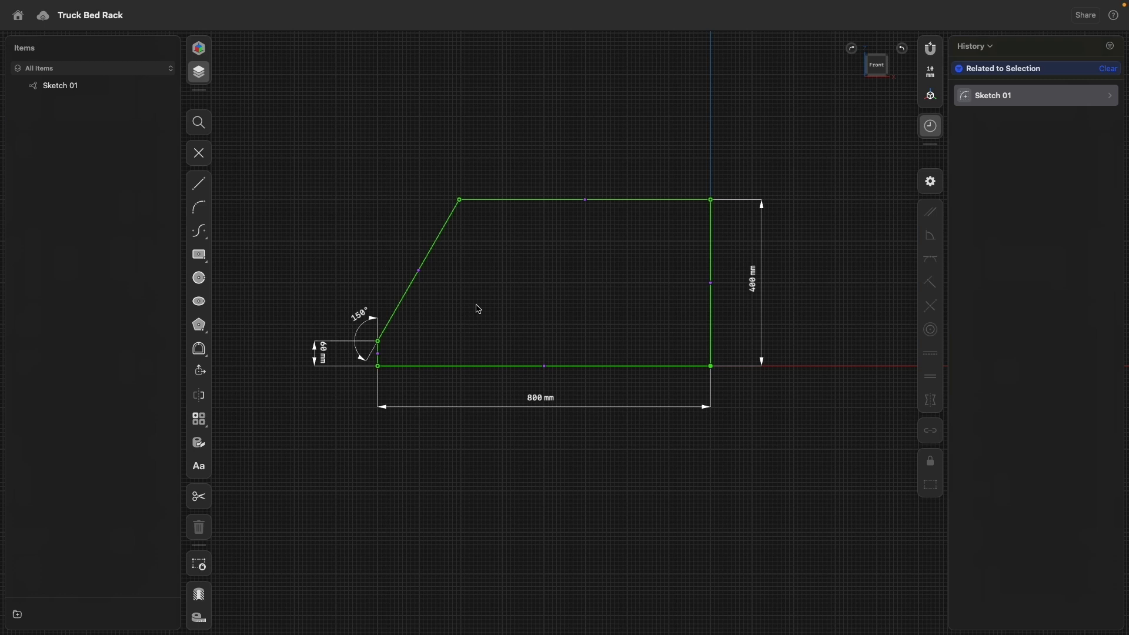
# - Draw three lines forming a square about 50 mm wide below the base, starting at the profile's lower-left corner
pyautogui.scroll(10, 378, 366)
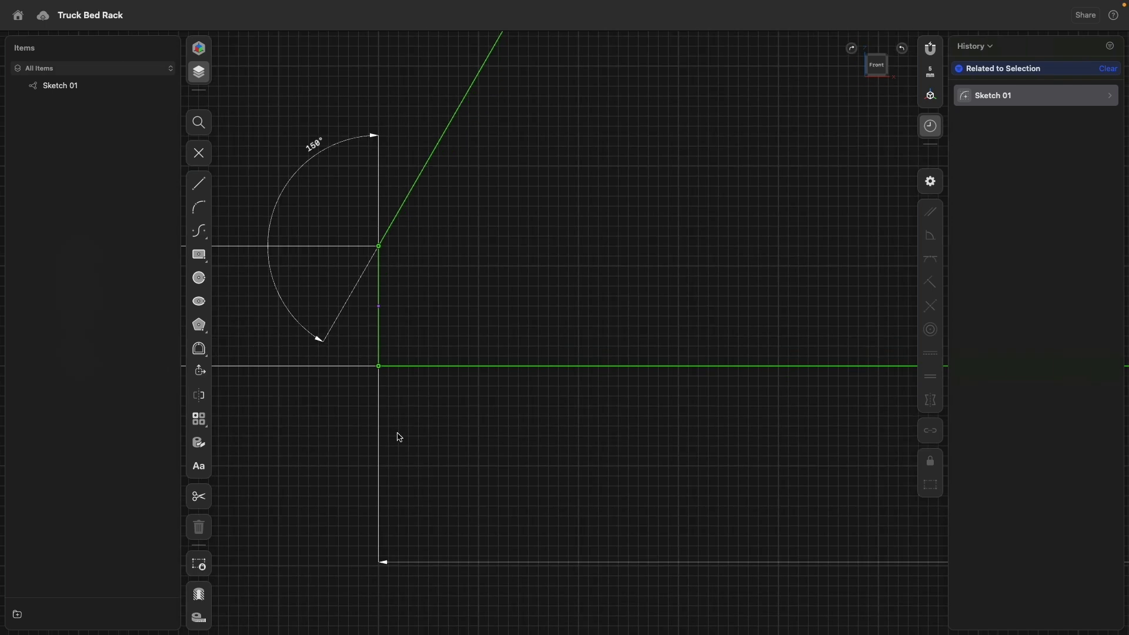
pyautogui.moveTo(398, 434); pyautogui.dragTo(457, 372, button='middle')
pyautogui.scroll(3, 457, 371)
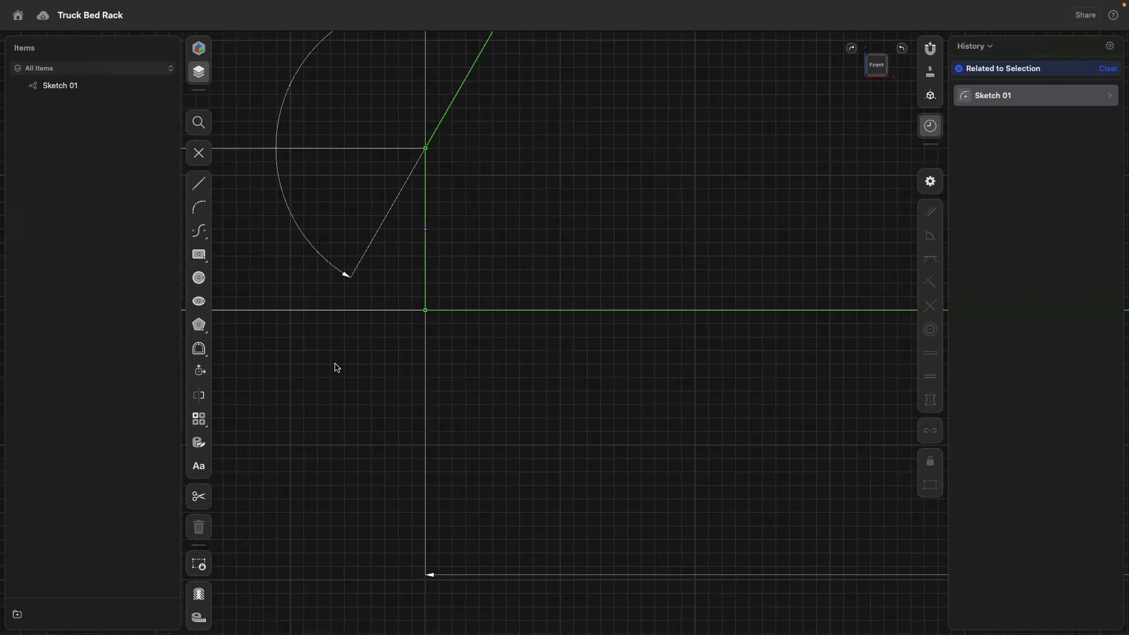
pyautogui.click(199, 184)
pyautogui.click(425, 310)
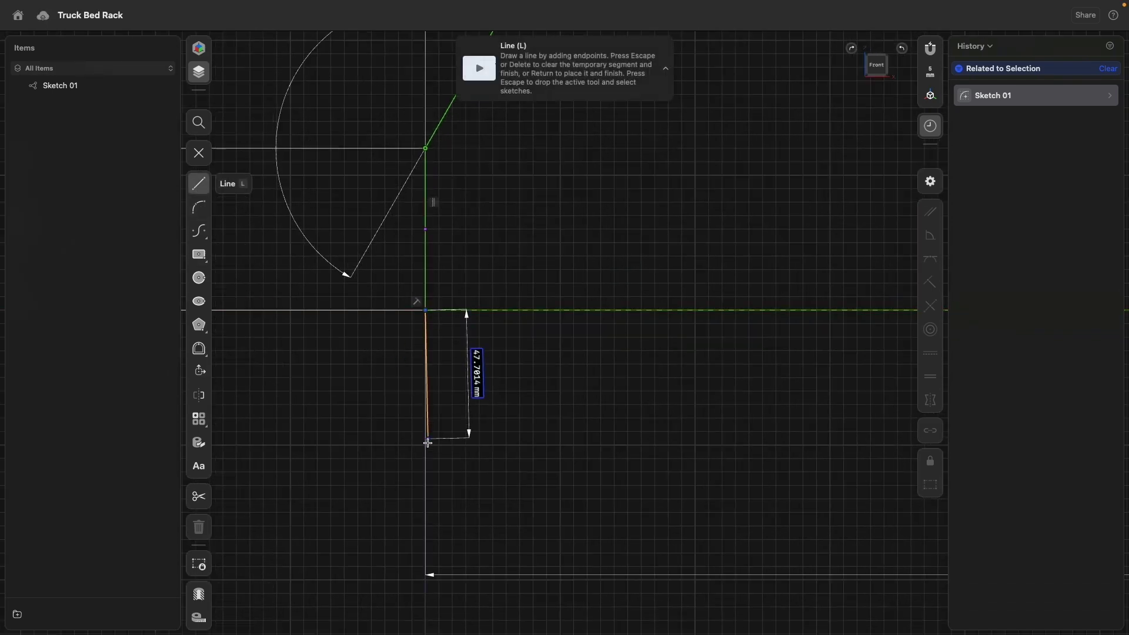
pyautogui.click(426, 445)
pyautogui.click(559, 445)
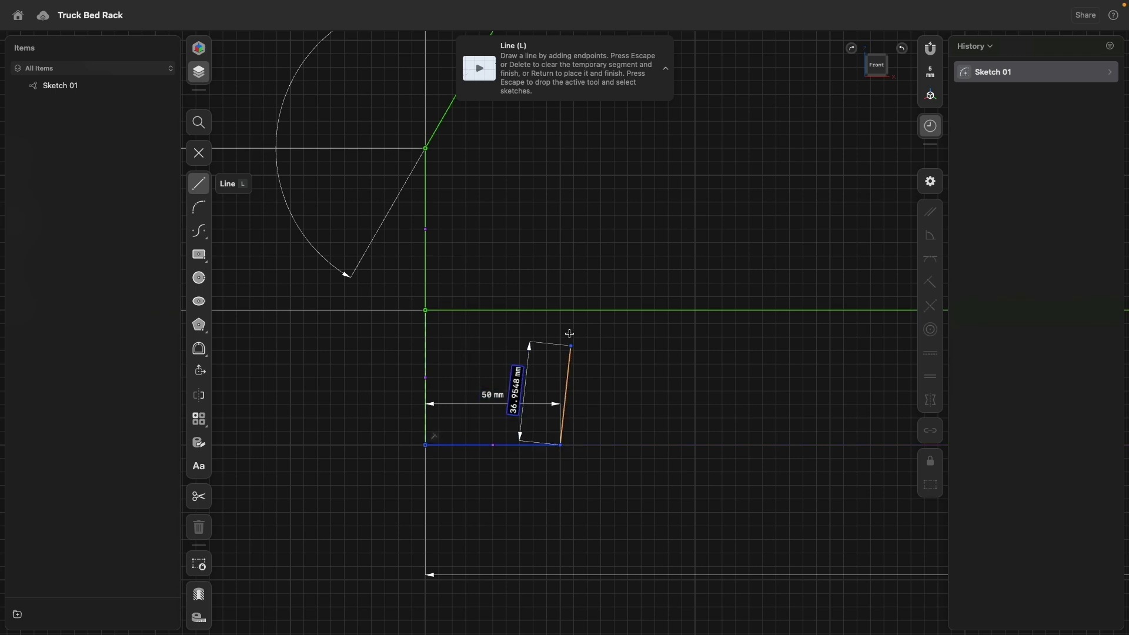
pyautogui.click(560, 310)
pyautogui.press('Escape')
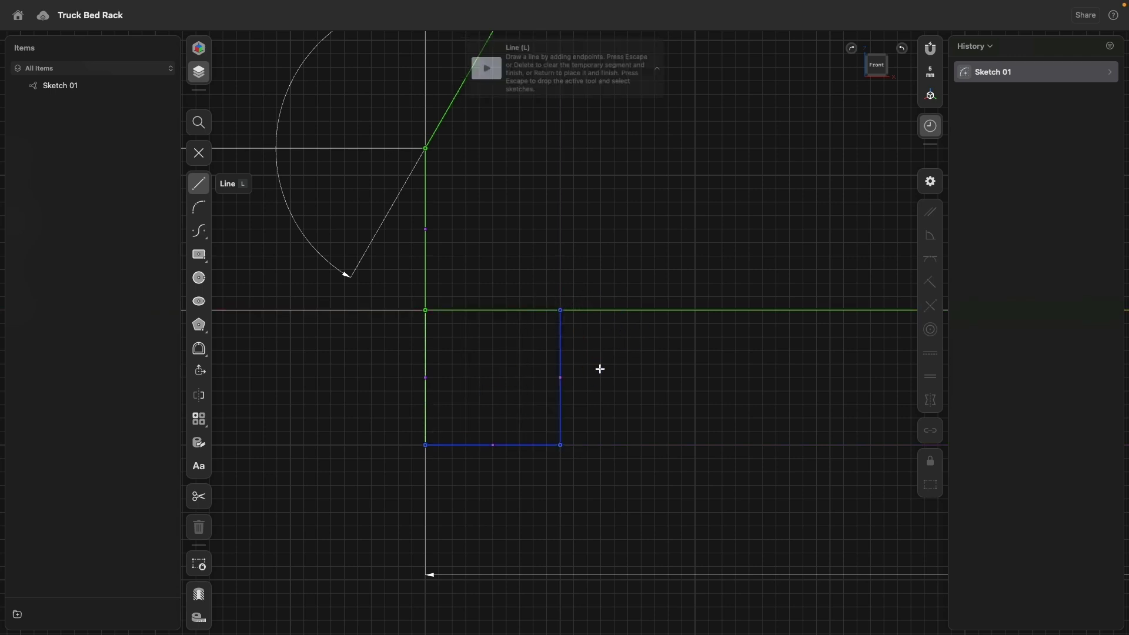
# - Finish the line chain and apply the Horizontal/Vertical constraint to the square's right and bottom edges
pyautogui.rightClick(613, 380)
pyautogui.click(646, 400)
pyautogui.click(560, 378)
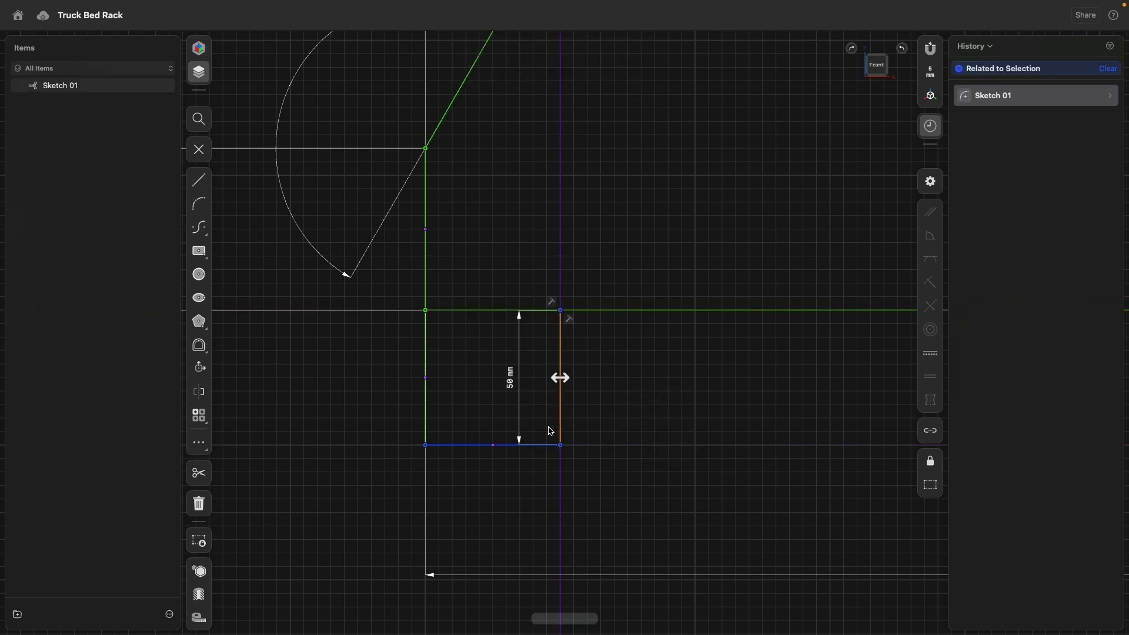
pyautogui.click(543, 445)
pyautogui.click(931, 352)
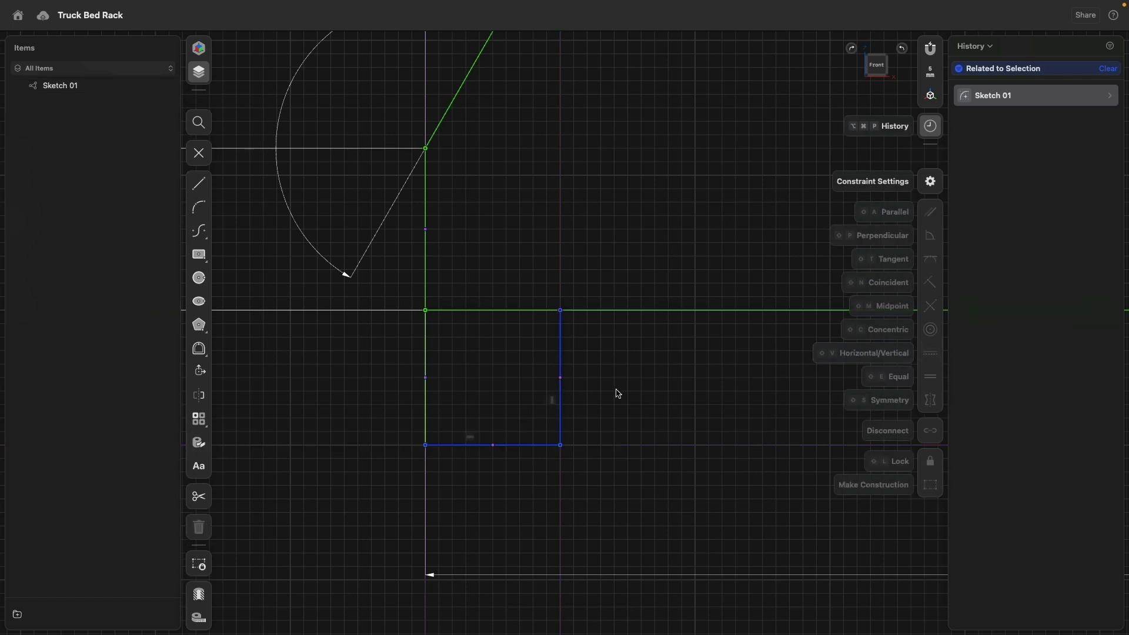
# - Set the square's left and bottom edges to 50 mm each, placing their dimensions outside the square
pyautogui.click(426, 400)
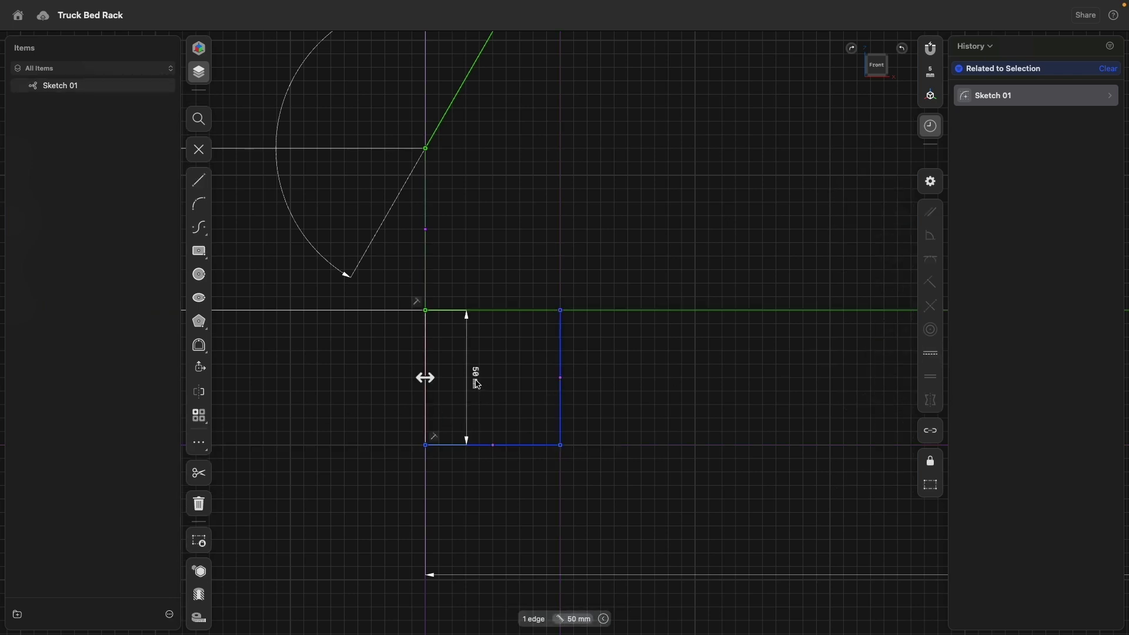
pyautogui.click(346, 393)
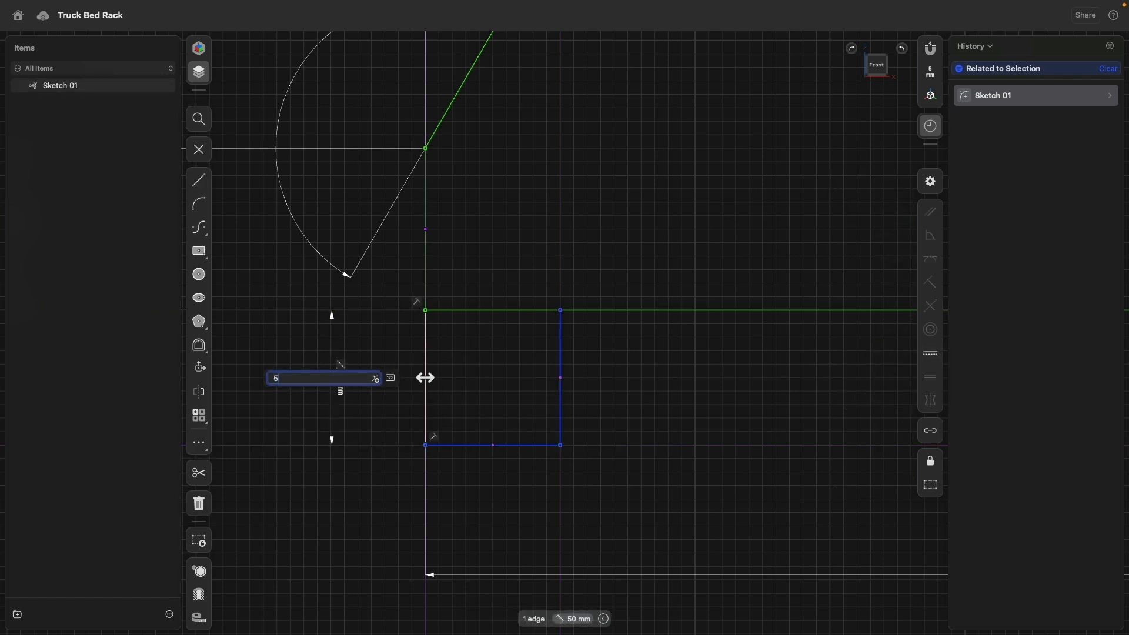
pyautogui.press('Return')
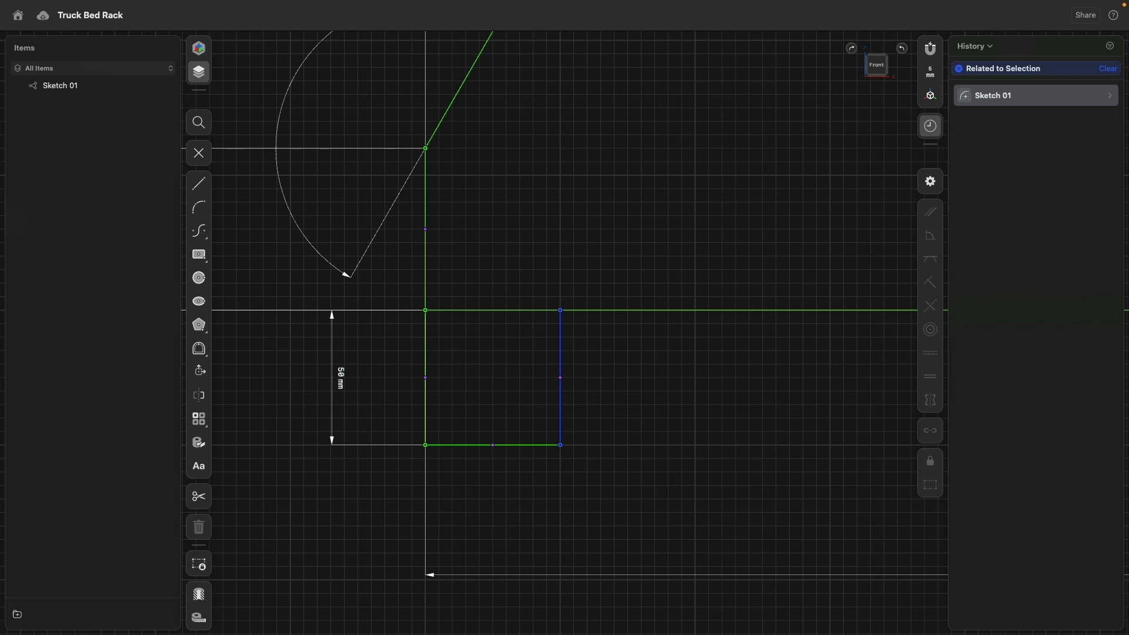
pyautogui.click(466, 445)
pyautogui.moveTo(489, 408); pyautogui.dragTo(492, 495)
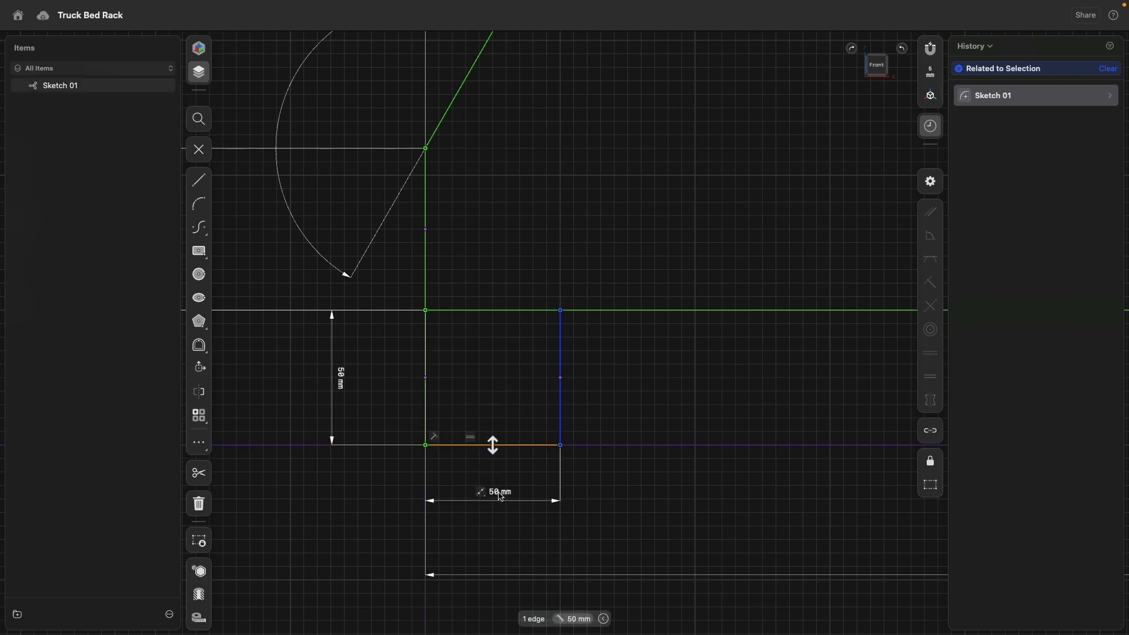
pyautogui.click(497, 493)
pyautogui.press('Return')
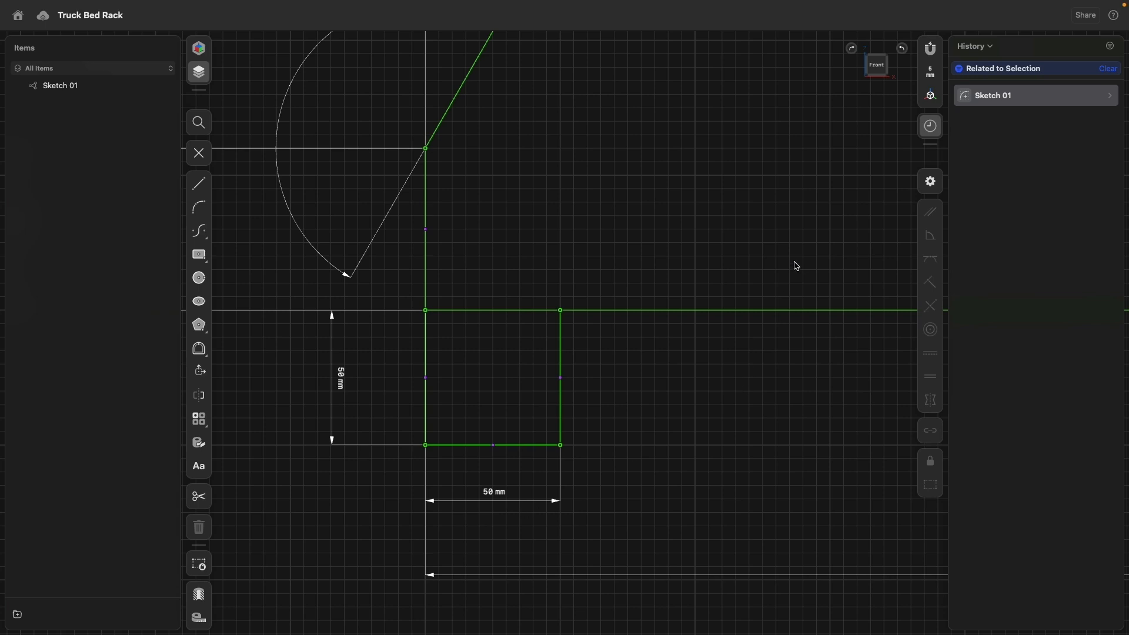
# - Check the constraint visibility settings and exit the sketch to the 3D view
pyautogui.click(926, 190)
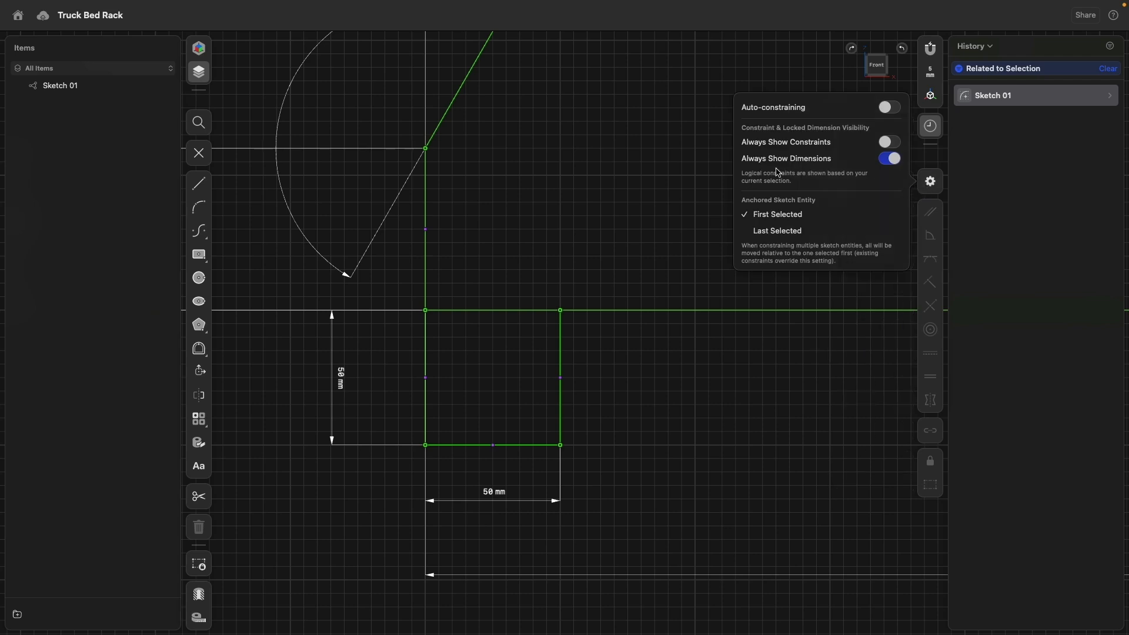
pyautogui.click(529, 227)
pyautogui.click(199, 154)
pyautogui.scroll(-10, 515, 371)
pyautogui.moveTo(506, 265)
pyautogui.mouseDown(button='middle')
pyautogui.moveTo(522, 312)
pyautogui.moveTo(432, 266)
pyautogui.mouseUp(button='middle')
pyautogui.moveTo(432, 312)
pyautogui.mouseDown(button='right')
pyautogui.moveTo(536, 371)
pyautogui.moveTo(524, 346)
pyautogui.mouseUp(button='right')
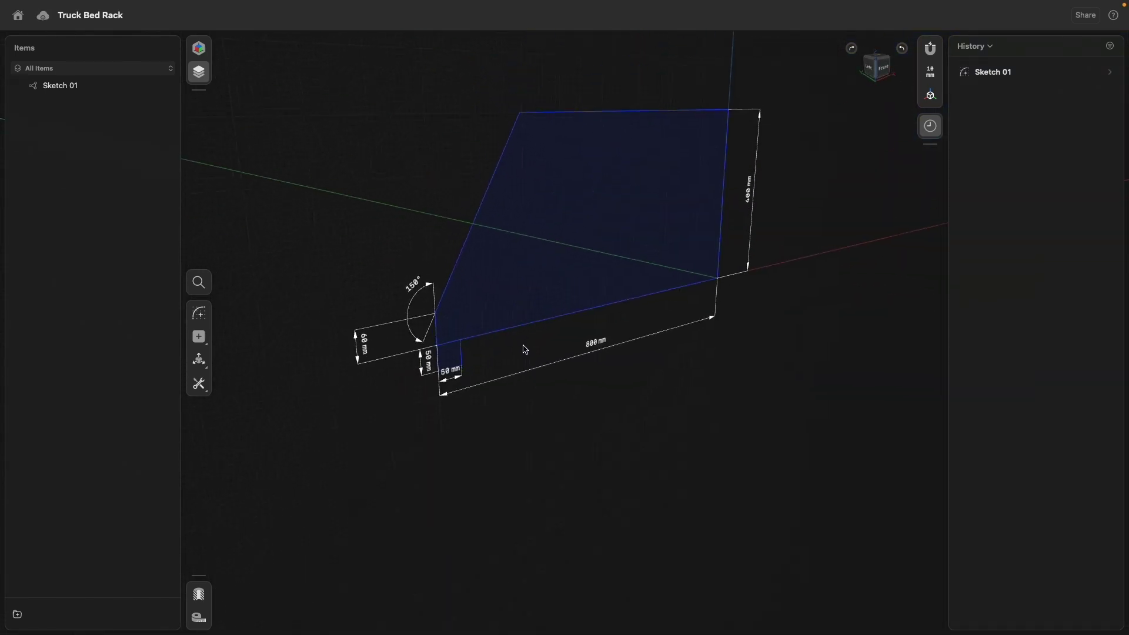
pyautogui.moveTo(747, 305); pyautogui.dragTo(701, 379, button='right')
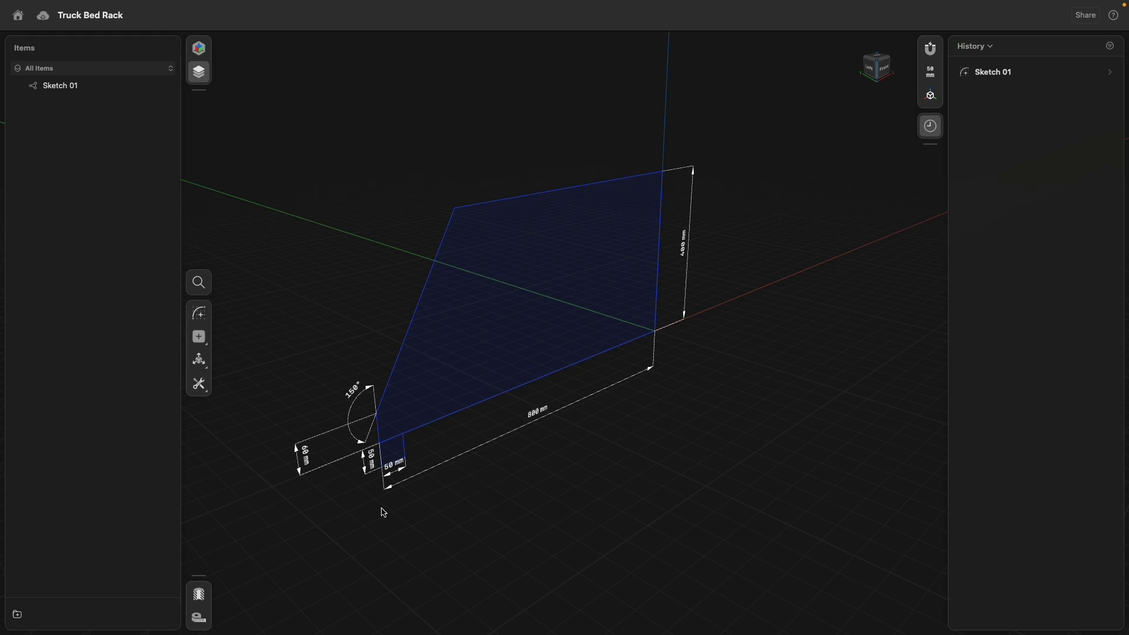
# - Rearrange the 800 mm, 50 mm, 60 mm and 150° dimension labels so they stand clear of the profile and small square
pyautogui.scroll(3, 345, 509)
pyautogui.moveTo(566, 406)
pyautogui.mouseDown()
pyautogui.moveTo(578, 418)
pyautogui.moveTo(563, 442)
pyautogui.mouseUp()
pyautogui.moveTo(408, 481); pyautogui.dragTo(445, 465)
pyautogui.moveTo(366, 460); pyautogui.dragTo(352, 531)
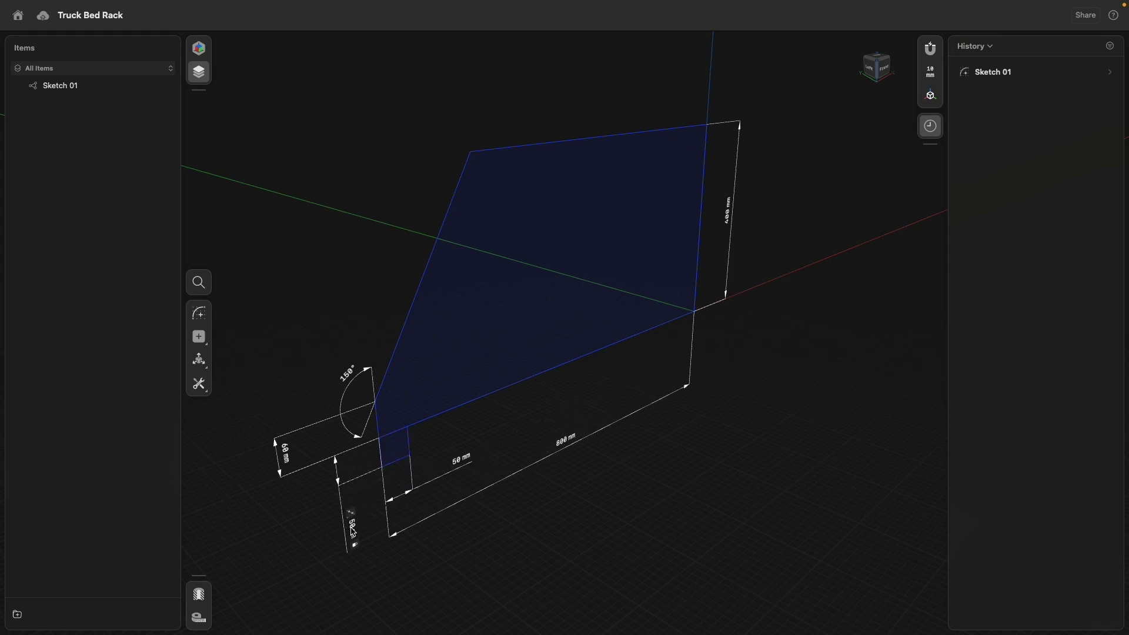
pyautogui.moveTo(287, 457)
pyautogui.mouseDown()
pyautogui.moveTo(300, 362)
pyautogui.moveTo(313, 348)
pyautogui.moveTo(359, 385)
pyautogui.mouseUp()
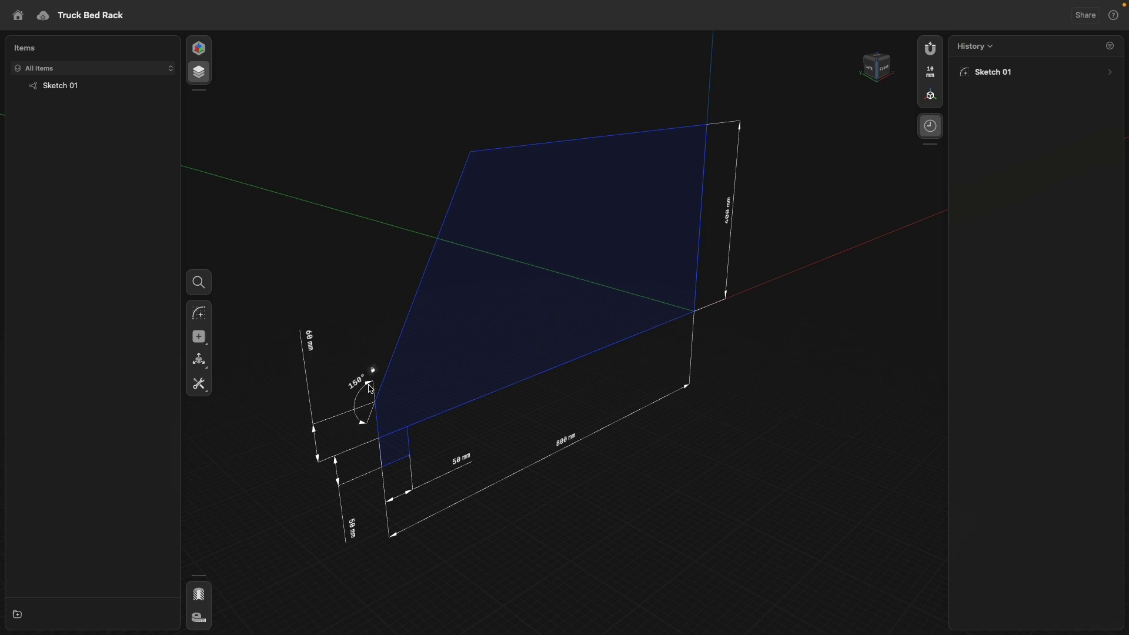
pyautogui.moveTo(504, 425); pyautogui.dragTo(434, 431, button='right')
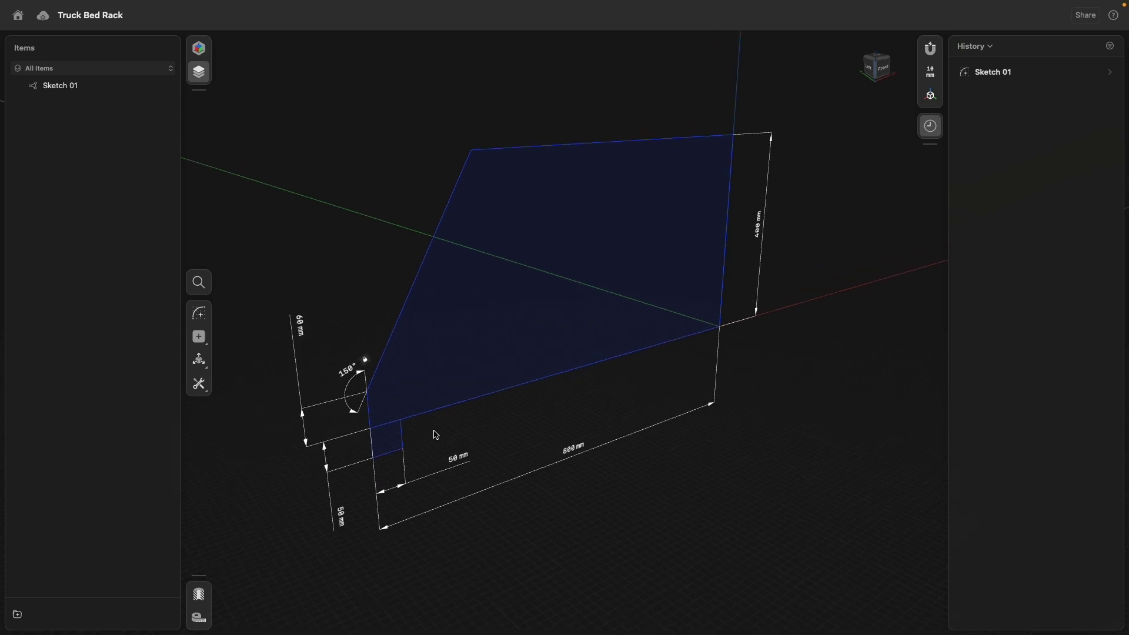
# - Extrude the small square symmetrically by 60 mm to each side as a separate body
pyautogui.click(387, 446)
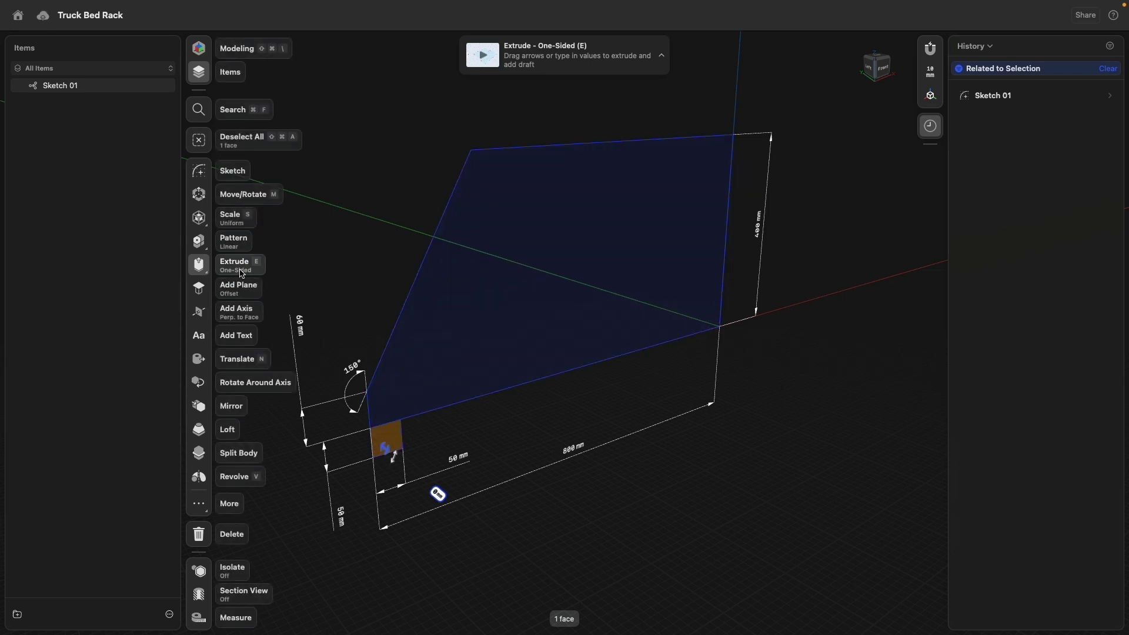
pyautogui.click(198, 264)
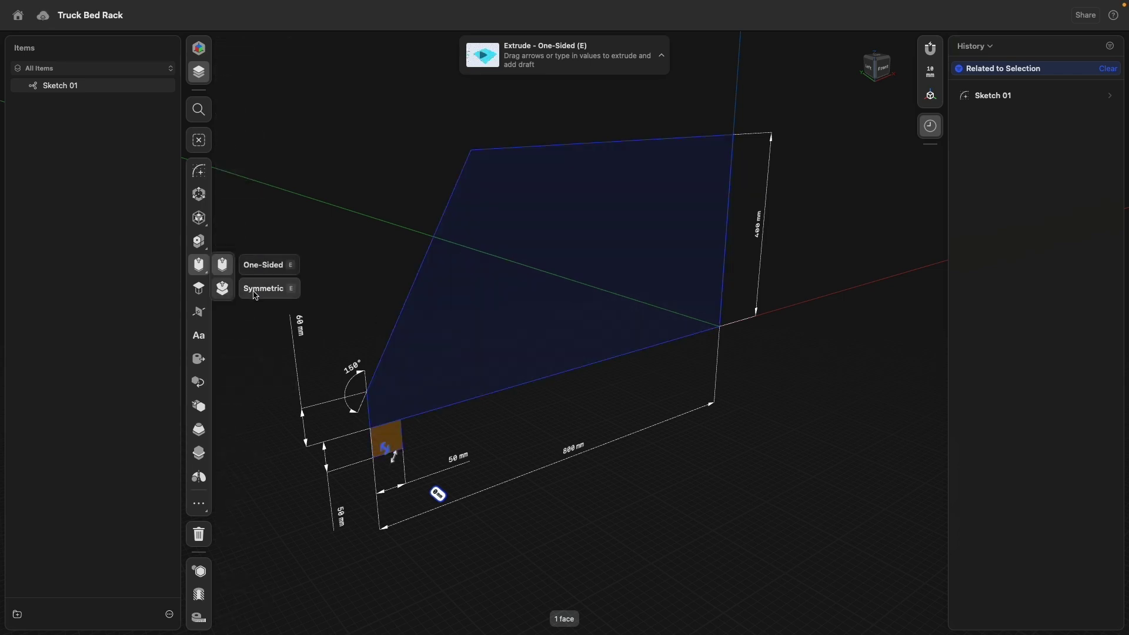
pyautogui.click(256, 290)
pyautogui.moveTo(395, 449); pyautogui.dragTo(411, 454)
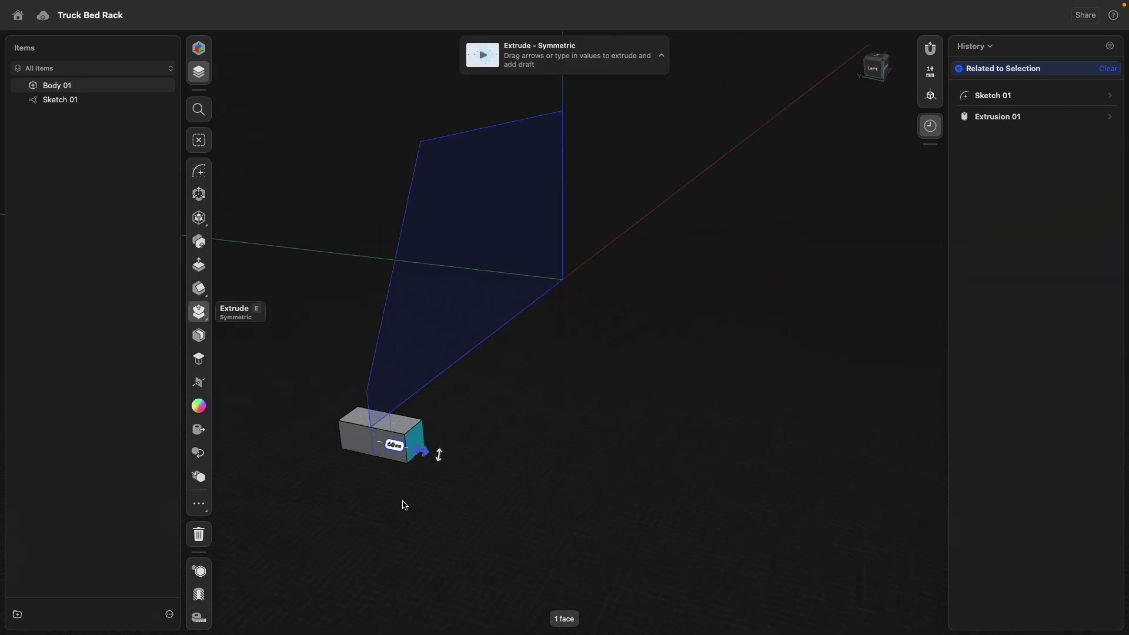
pyautogui.click(393, 464)
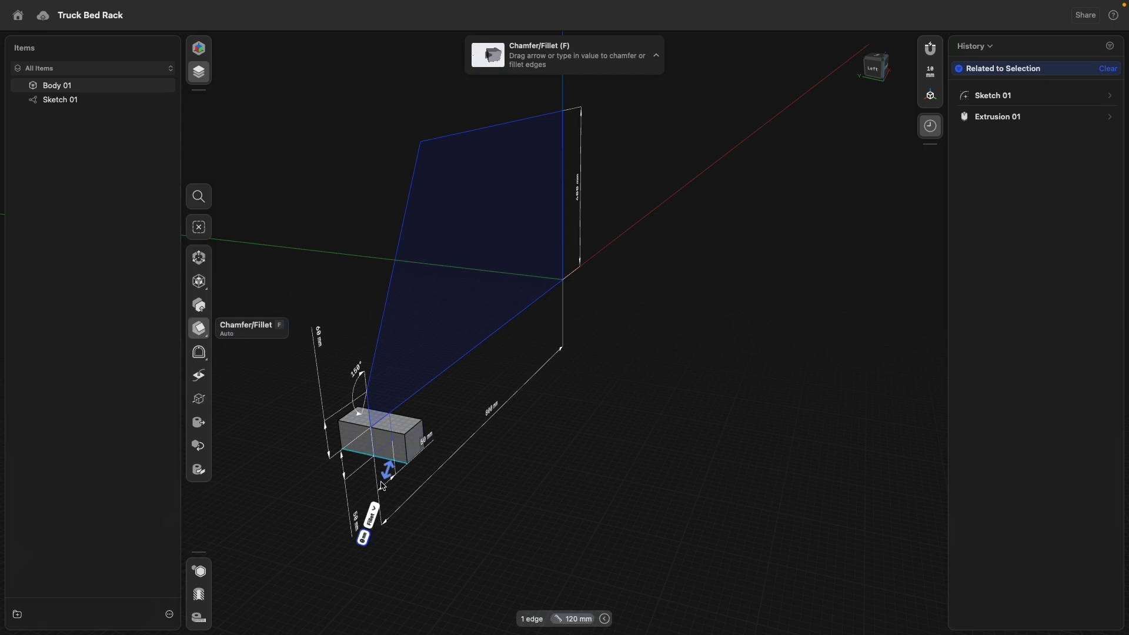
pyautogui.press('Escape')
# - Hide the sketch and shell the block to 5 mm thickness, removing its outer side, bottom and both end faces to leave an L bracket
pyautogui.click(165, 100)
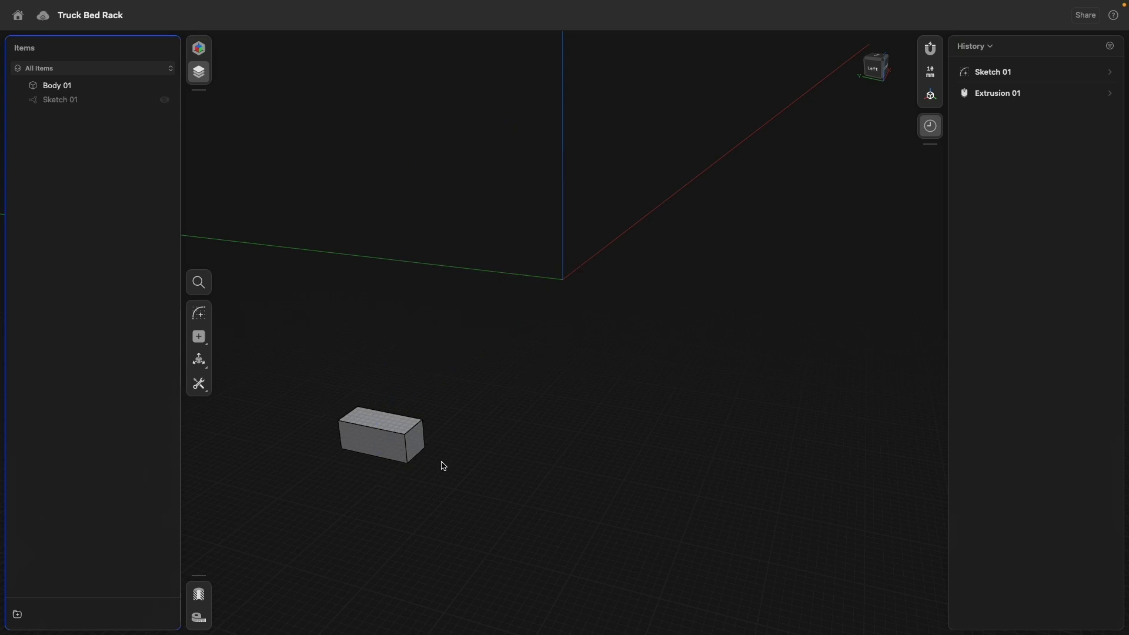
pyautogui.click(383, 446)
pyautogui.click(414, 445)
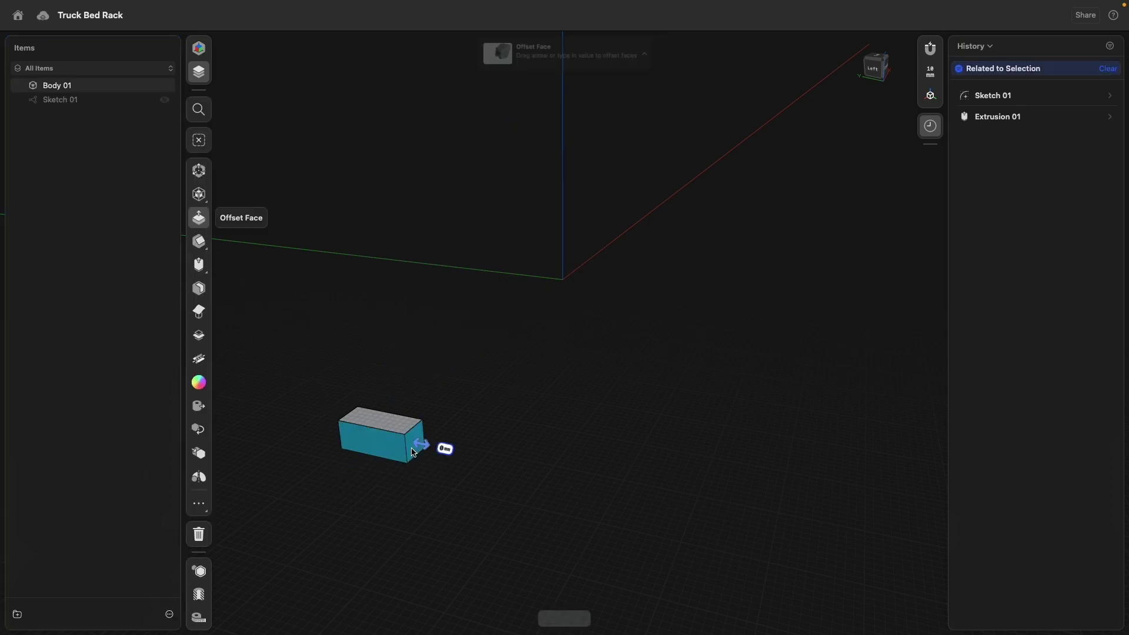
pyautogui.hscroll(-5, 414, 444)
pyautogui.hscroll(-5, 414, 444)
pyautogui.click(383, 417)
pyautogui.hscroll(10, 409, 424)
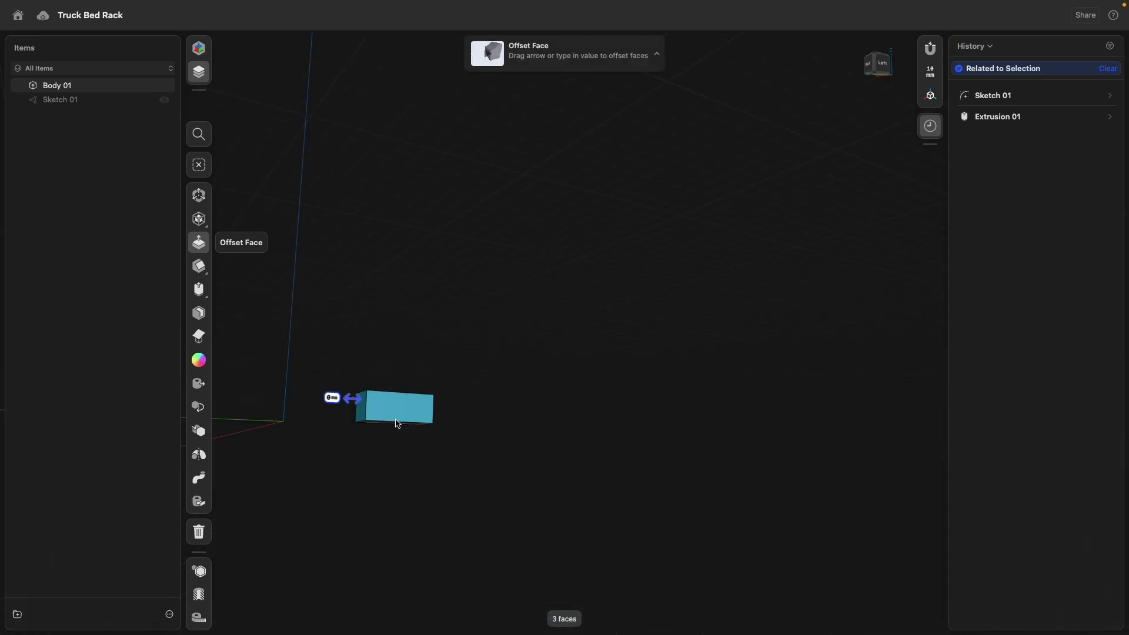
pyautogui.click(416, 427)
pyautogui.moveTo(466, 378); pyautogui.dragTo(400, 432, button='right')
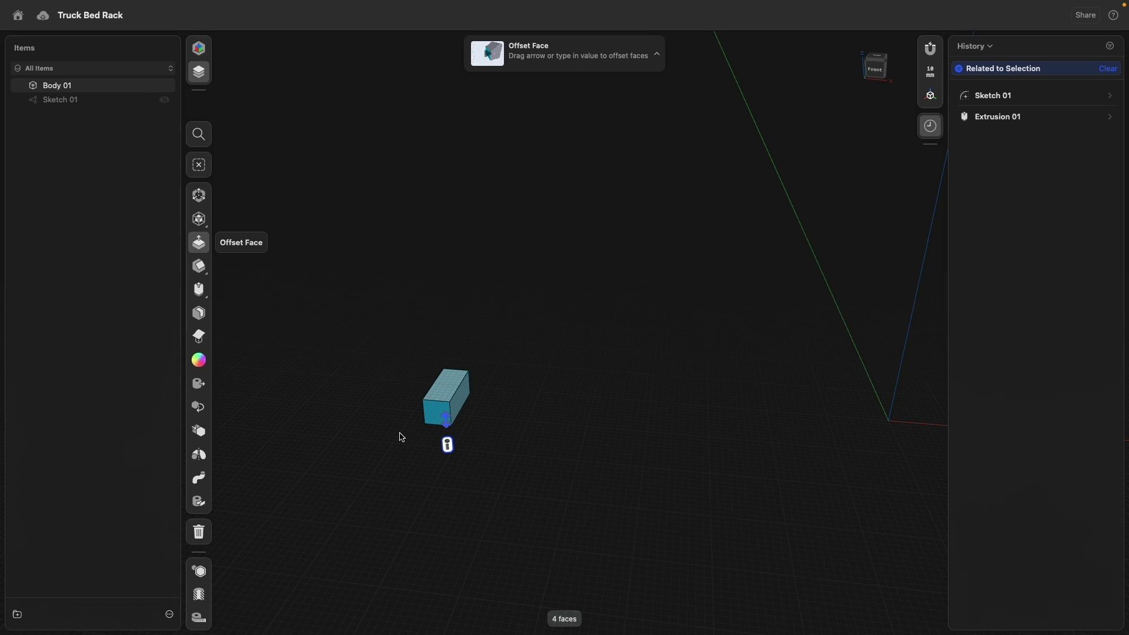
pyautogui.click(206, 318)
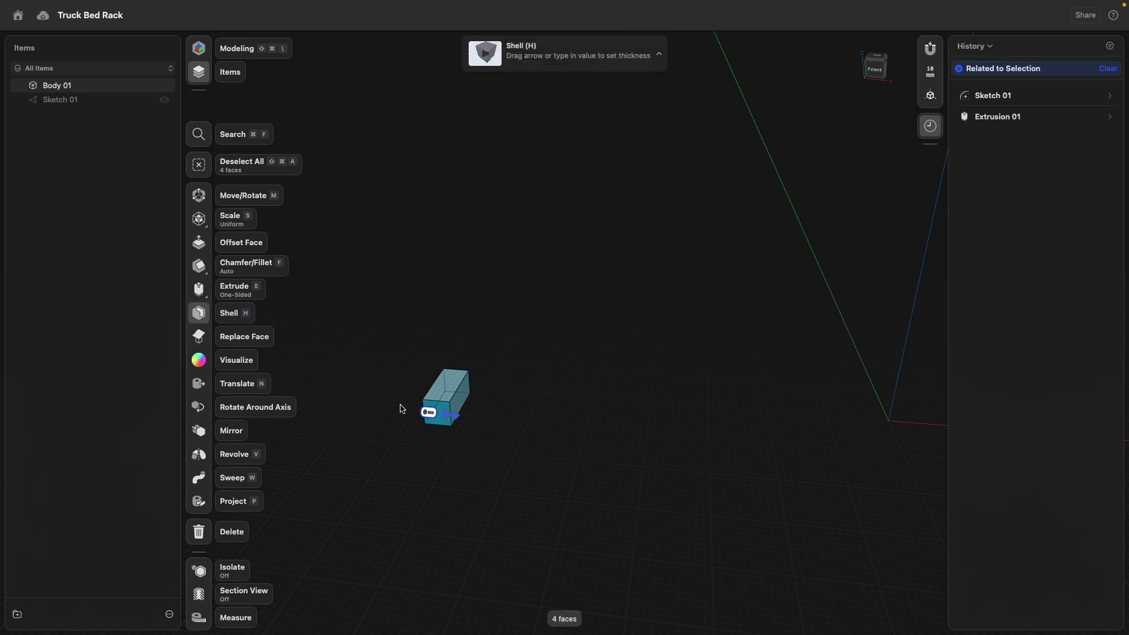
pyautogui.click(430, 414)
pyautogui.write('5')
pyautogui.press('Return')
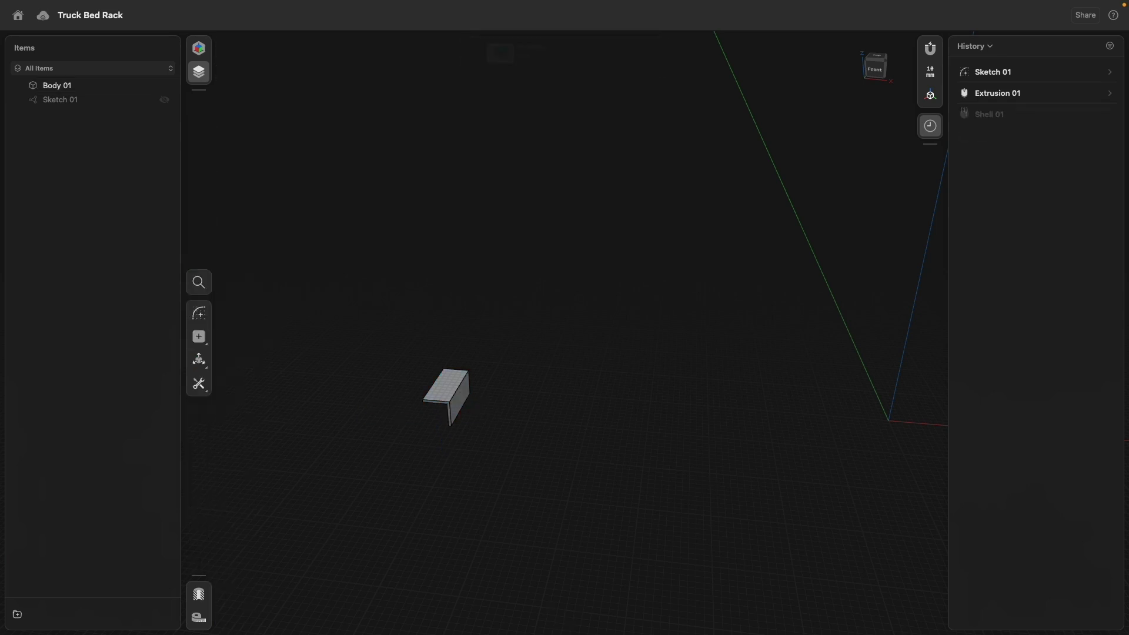
# - Show the sketch again and extrude the large profile symmetrically by 40 mm to each side as a new body
pyautogui.moveTo(432, 424); pyautogui.dragTo(473, 414, button='right')
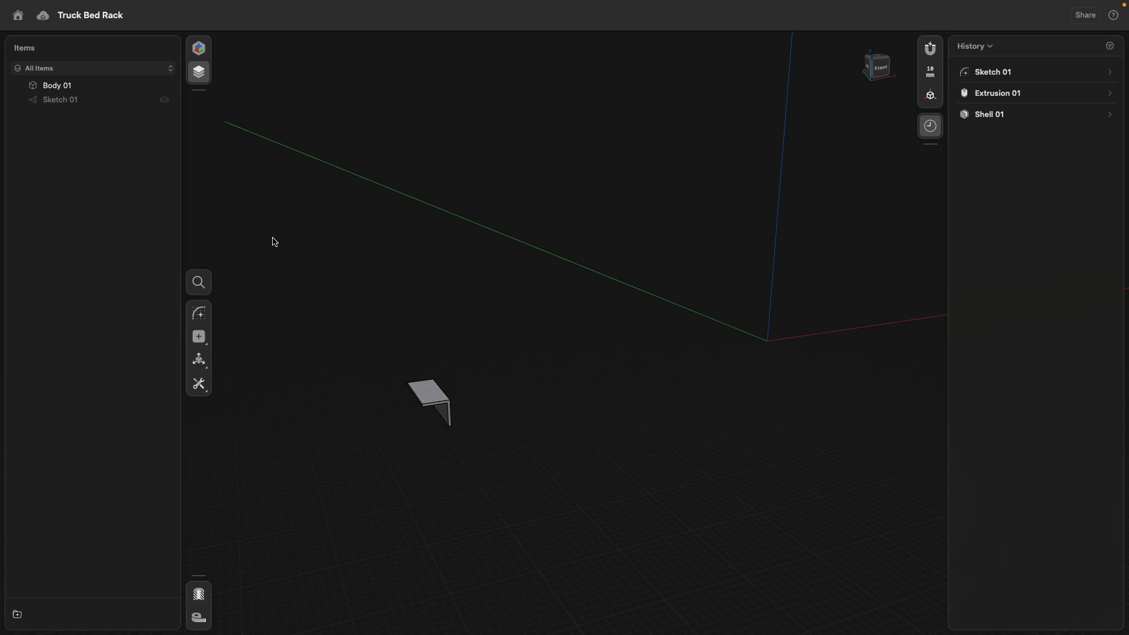
pyautogui.click(164, 99)
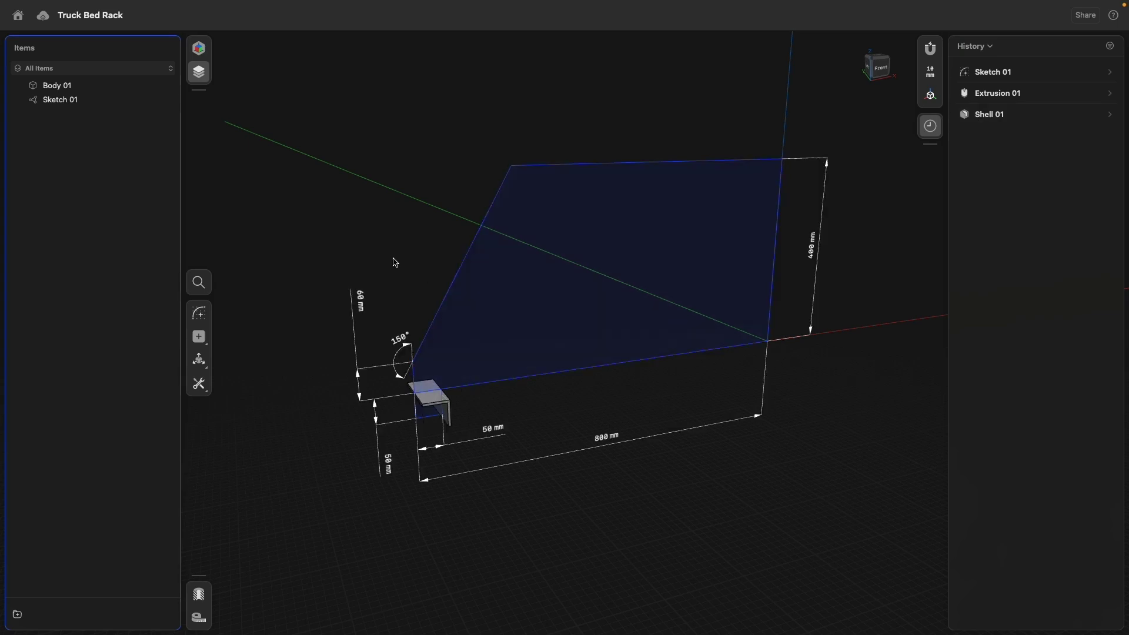
pyautogui.moveTo(395, 262); pyautogui.dragTo(416, 269, button='right')
pyautogui.click(497, 270)
pyautogui.moveTo(356, 234); pyautogui.dragTo(327, 302, button='right')
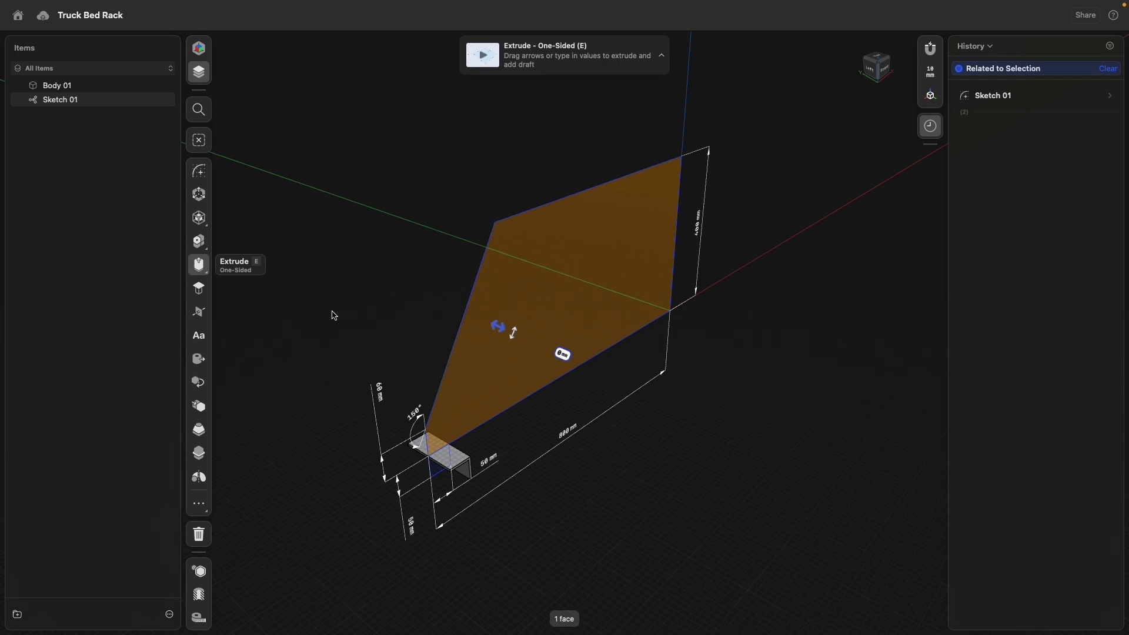
pyautogui.click(229, 269)
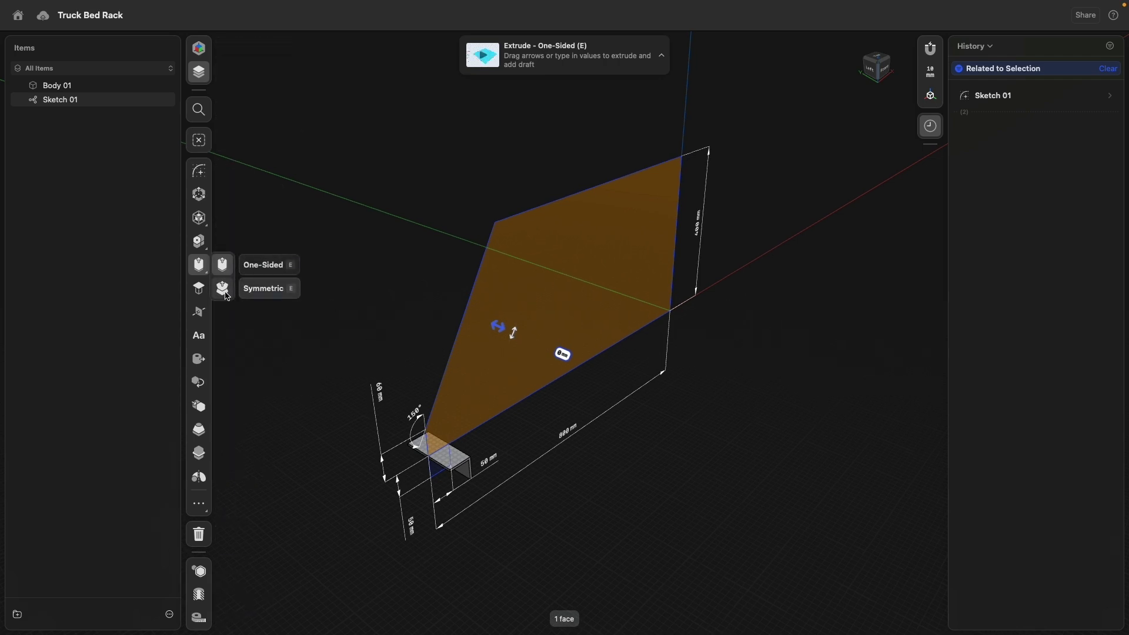
pyautogui.click(227, 294)
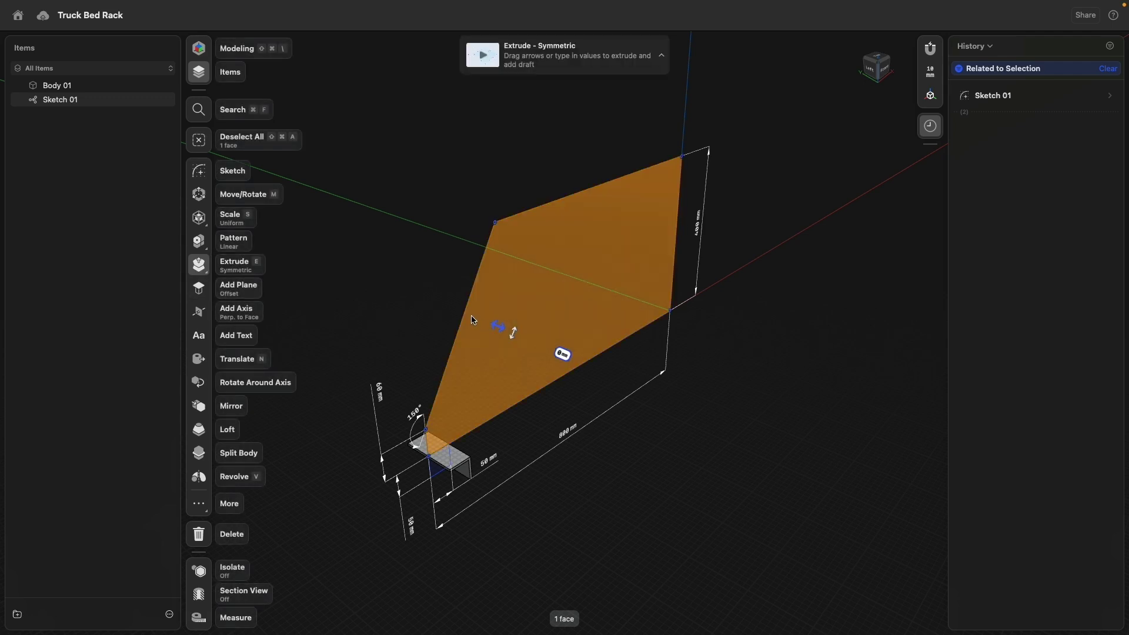
pyautogui.moveTo(499, 328); pyautogui.dragTo(507, 334)
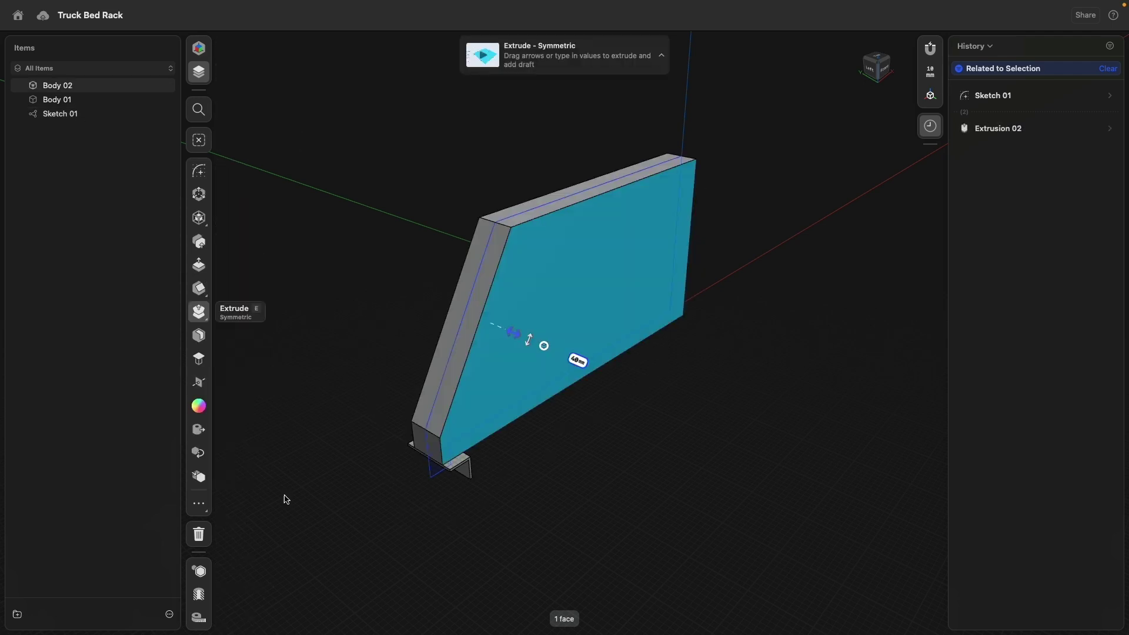
# - Isolate the large body and shell it to 50 mm thickness, removing both large side faces, the bottom and the vertical centre-side face
pyautogui.click(203, 578)
pyautogui.moveTo(741, 414); pyautogui.dragTo(547, 416, button='right')
pyautogui.click(642, 335)
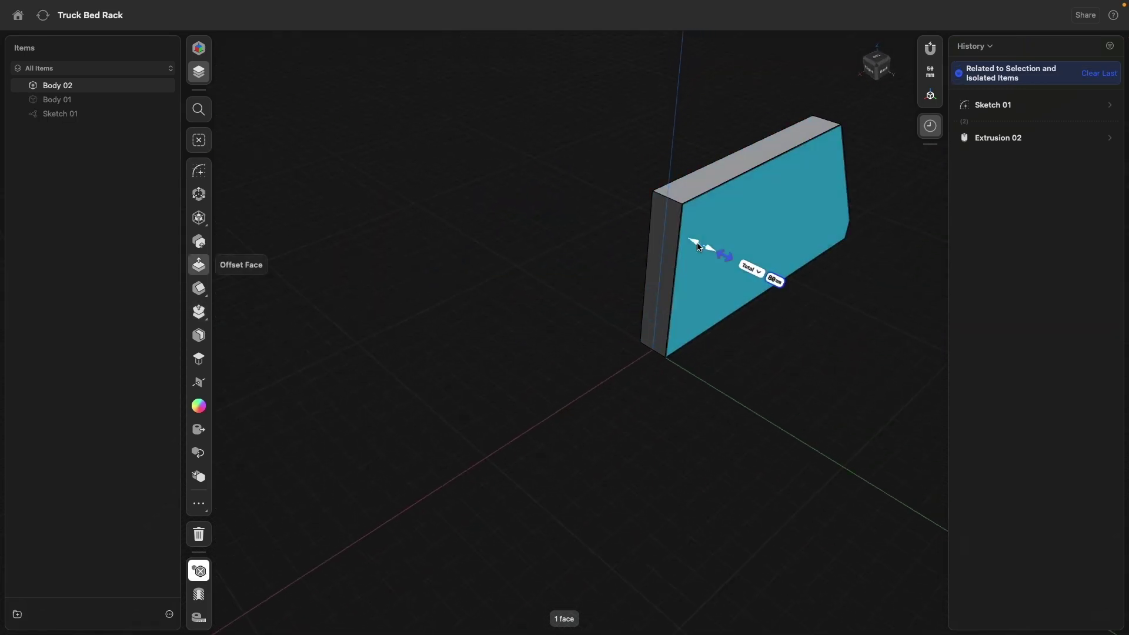
pyautogui.moveTo(642, 337); pyautogui.dragTo(611, 360, button='right')
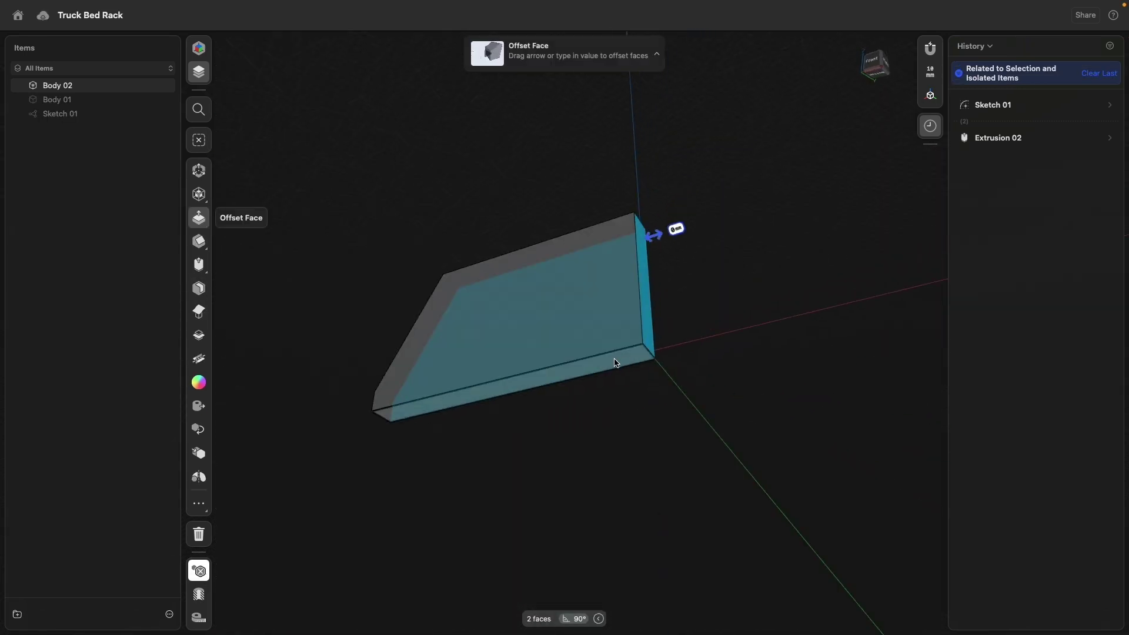
pyautogui.click(610, 363)
pyautogui.click(492, 303)
pyautogui.moveTo(491, 303); pyautogui.dragTo(594, 293, button='right')
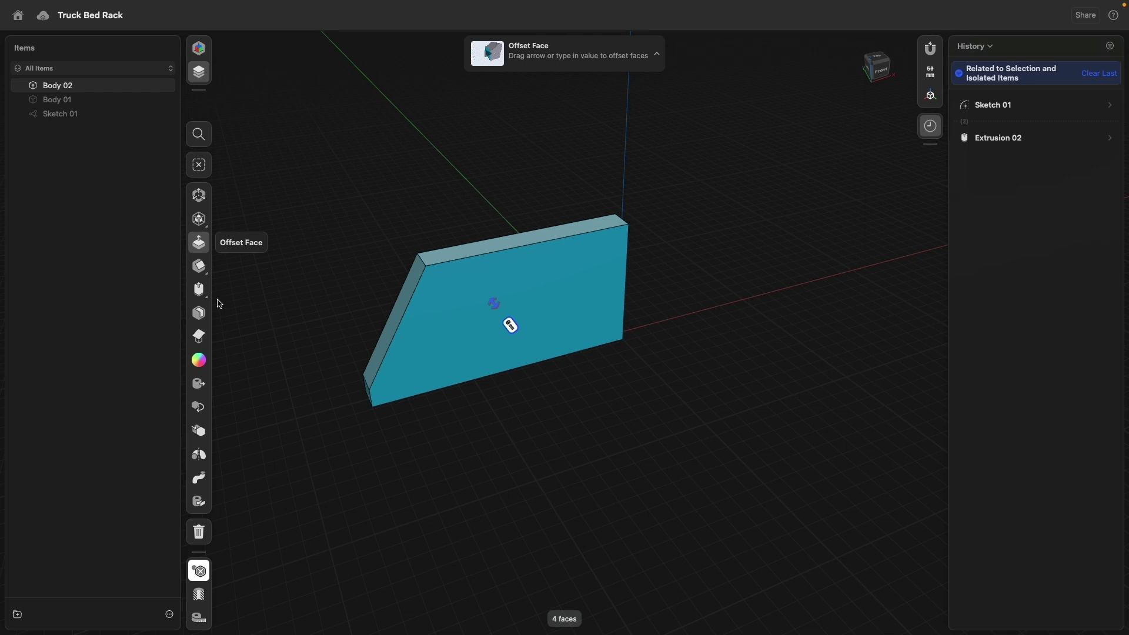
pyautogui.click(199, 313)
pyautogui.moveTo(360, 381); pyautogui.dragTo(389, 386)
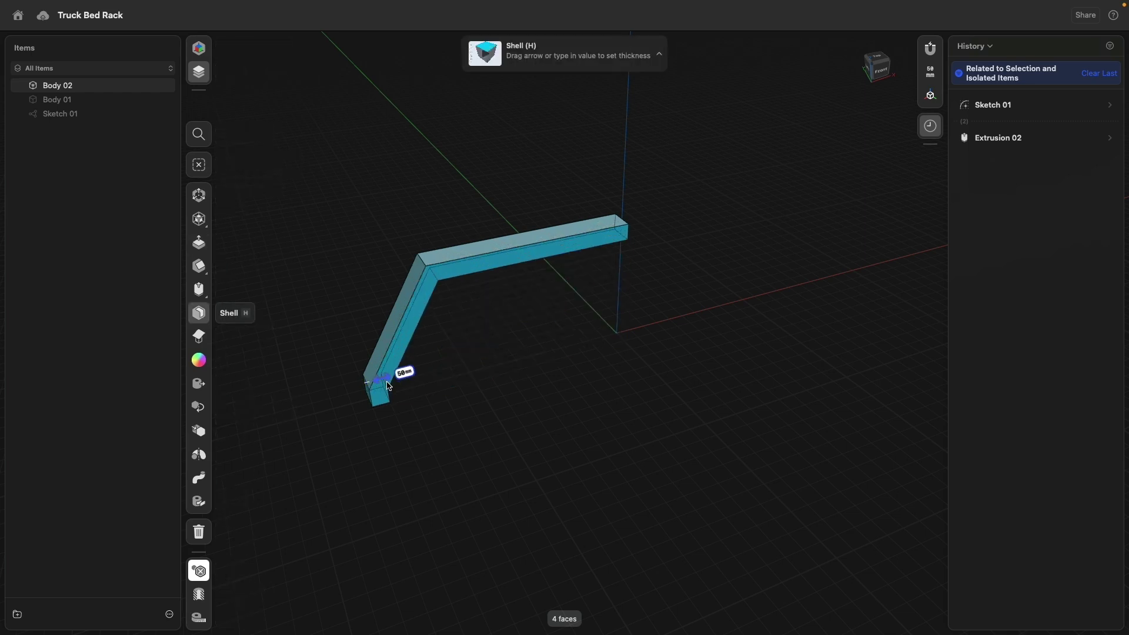
pyautogui.click(471, 409)
# - Shell the bent arm to 5 mm thickness, removing its bottom face, three inner-side faces and centre end face, and leave isolation
pyautogui.moveTo(471, 408); pyautogui.dragTo(396, 336, button='right')
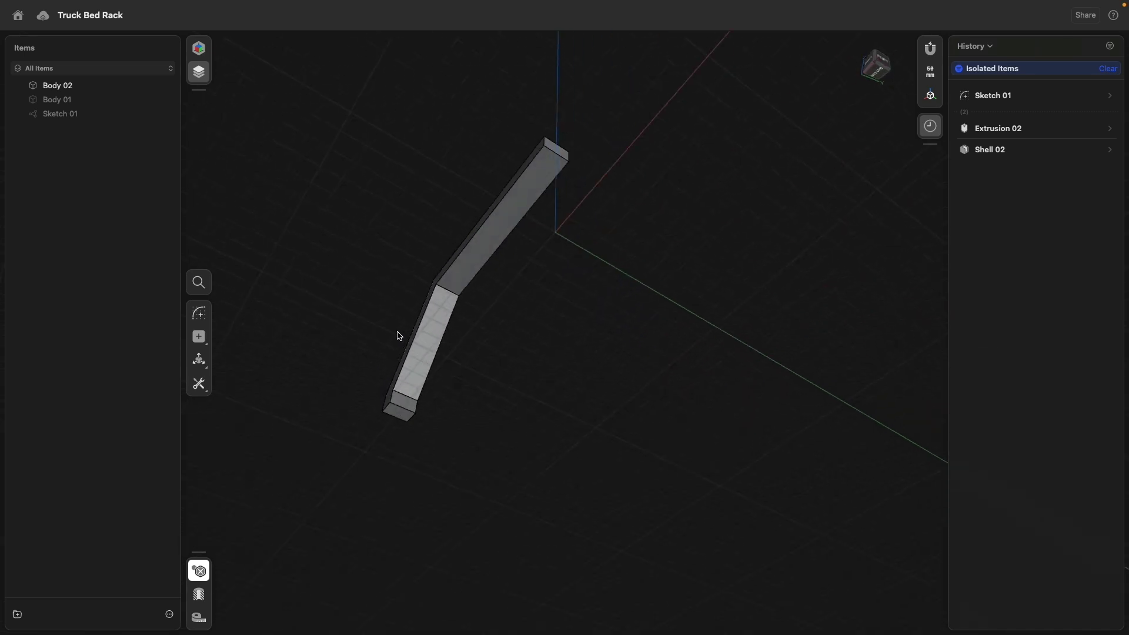
pyautogui.scroll(5, 395, 410)
pyautogui.scroll(3, 395, 414)
pyautogui.click(402, 415)
pyautogui.click(413, 398)
pyautogui.click(424, 371)
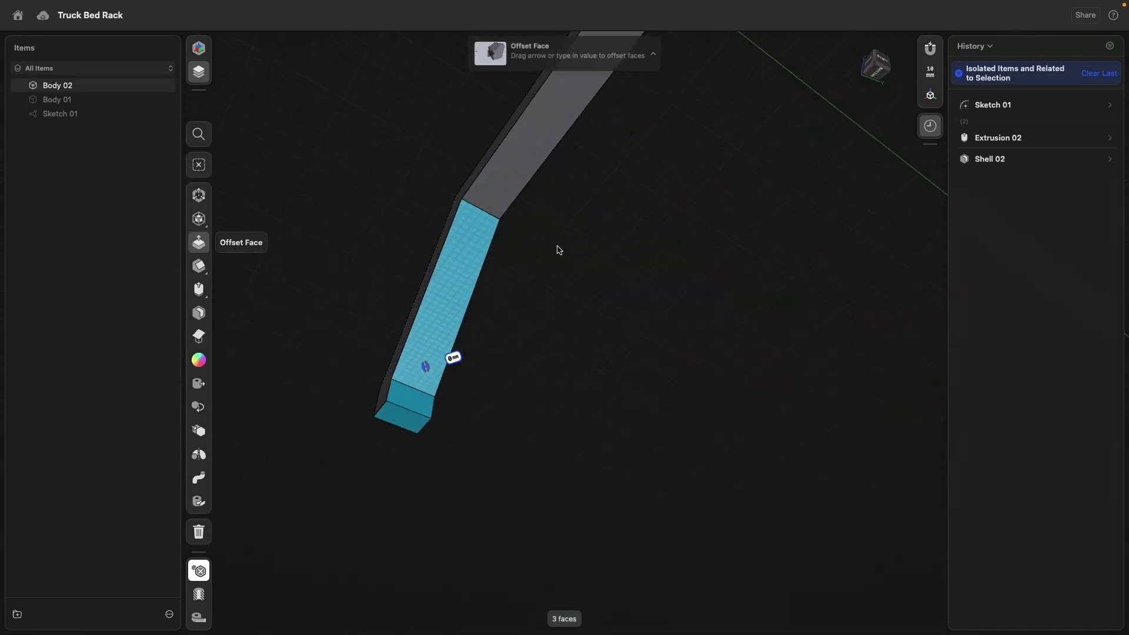
pyautogui.moveTo(559, 249); pyautogui.dragTo(427, 477, button='middle')
pyautogui.click(447, 347)
pyautogui.click(514, 232)
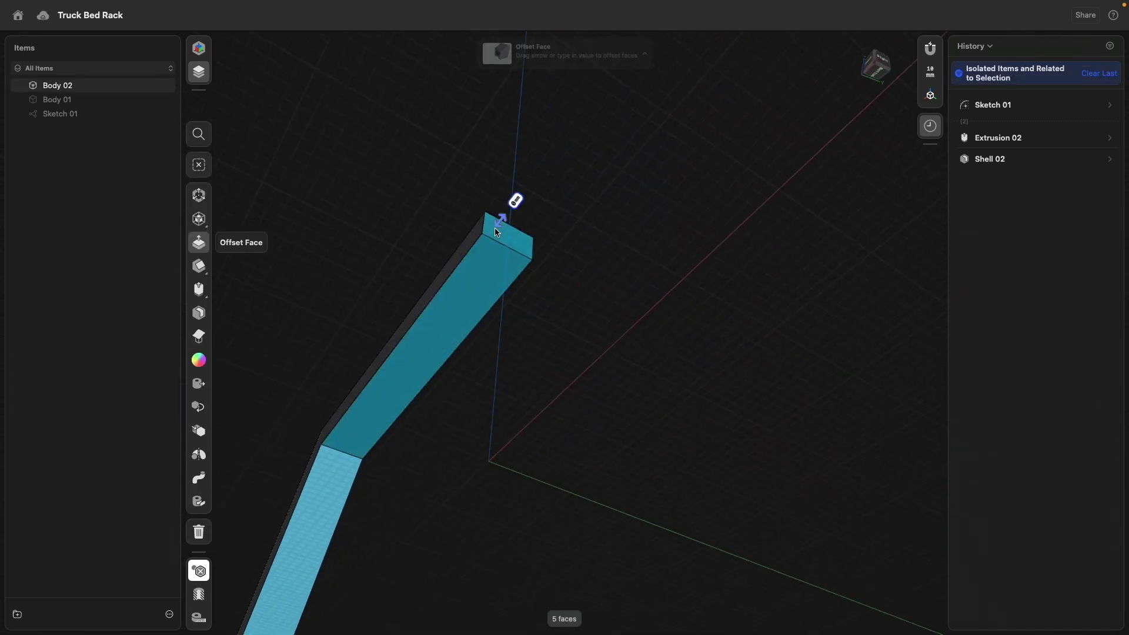
pyautogui.scroll(-3, 367, 318)
pyautogui.moveTo(353, 315); pyautogui.dragTo(408, 252, button='middle')
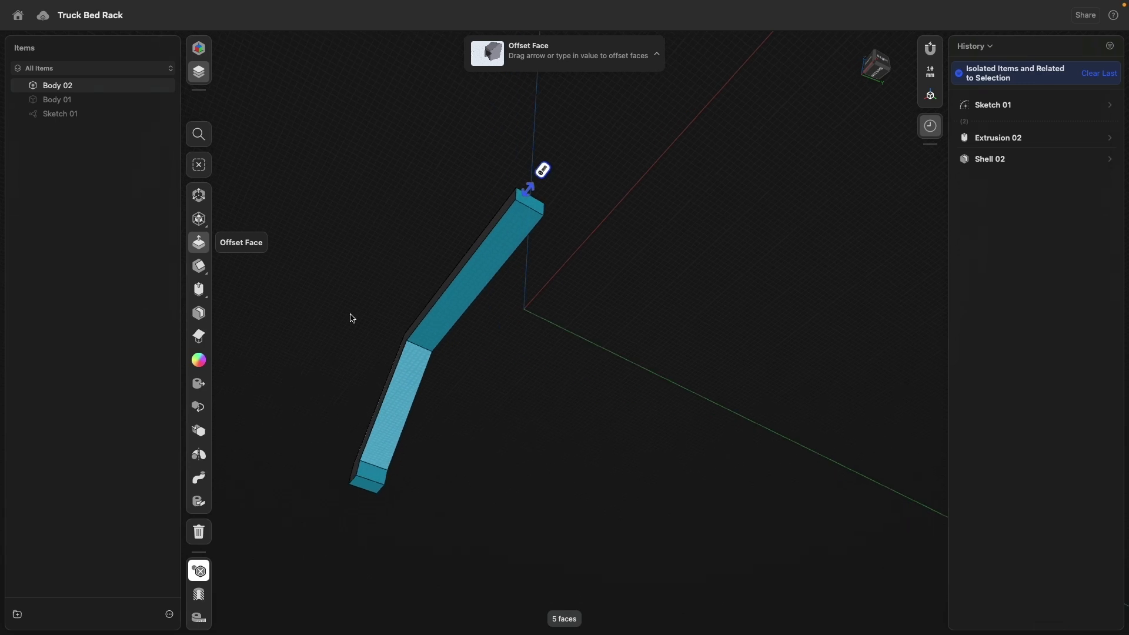
pyautogui.click(198, 314)
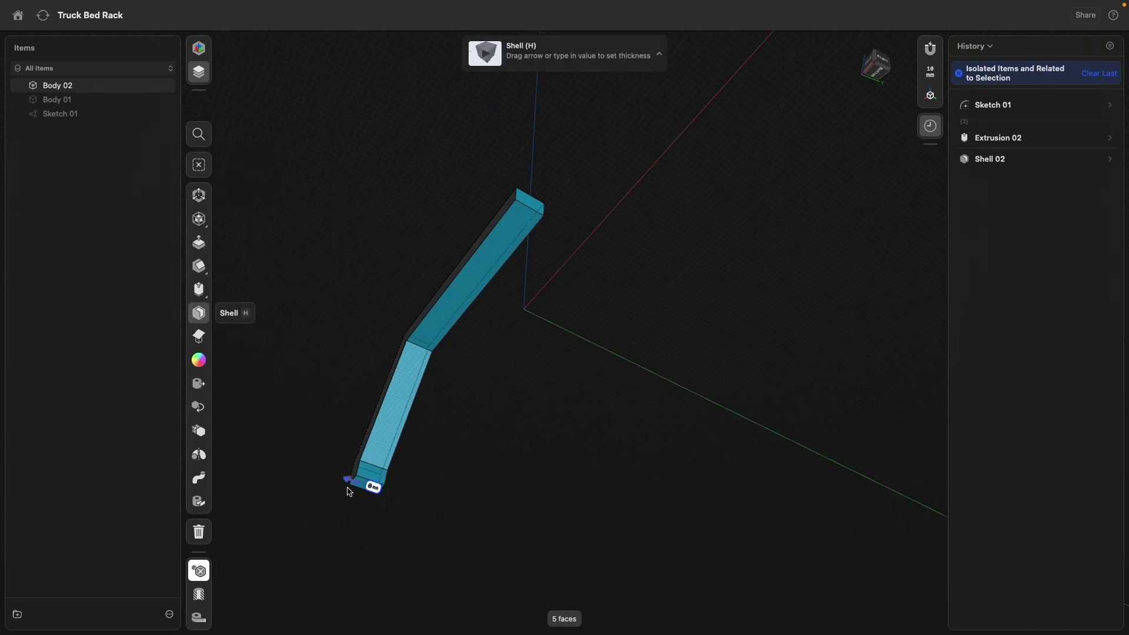
pyautogui.scroll(3, 351, 488)
pyautogui.moveTo(352, 487); pyautogui.dragTo(362, 478)
pyautogui.click(319, 457)
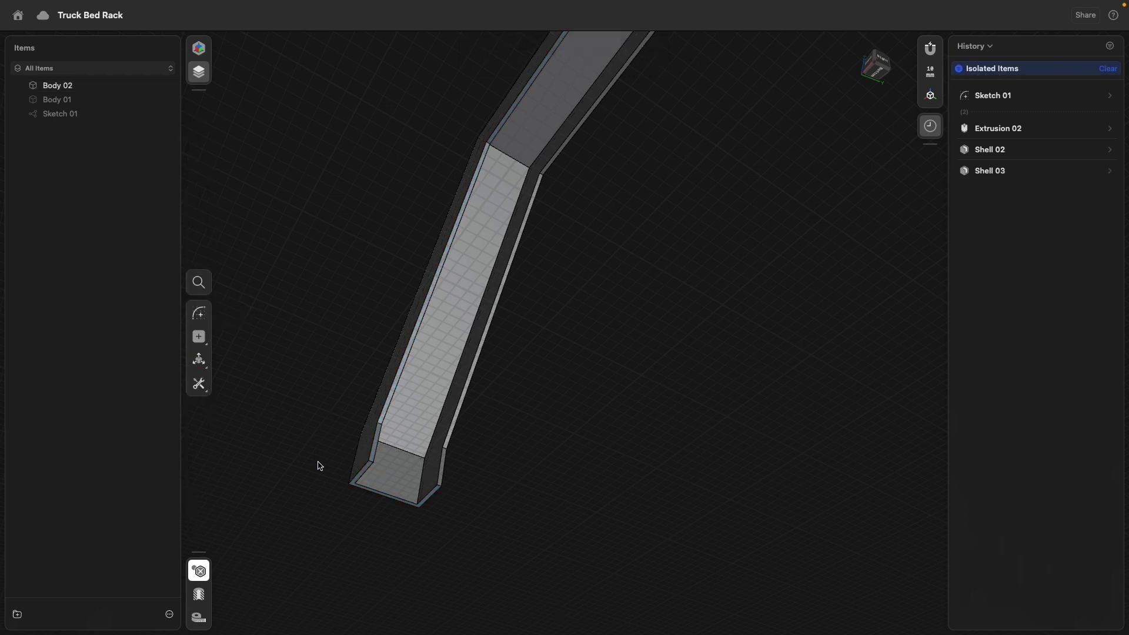
pyautogui.scroll(-5, 334, 441)
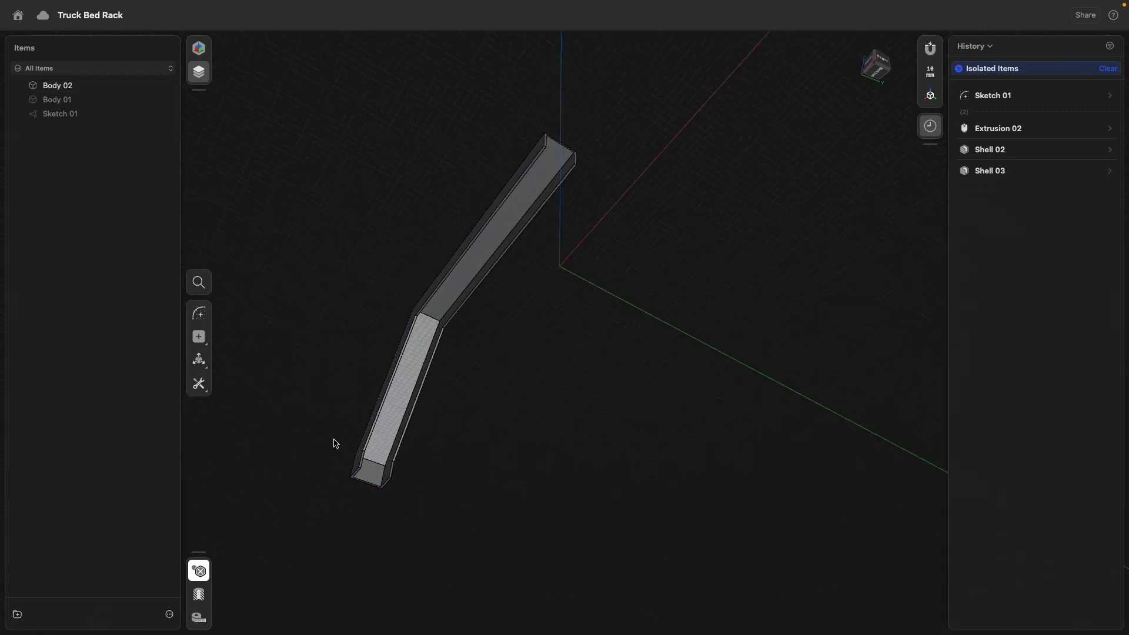
pyautogui.click(200, 572)
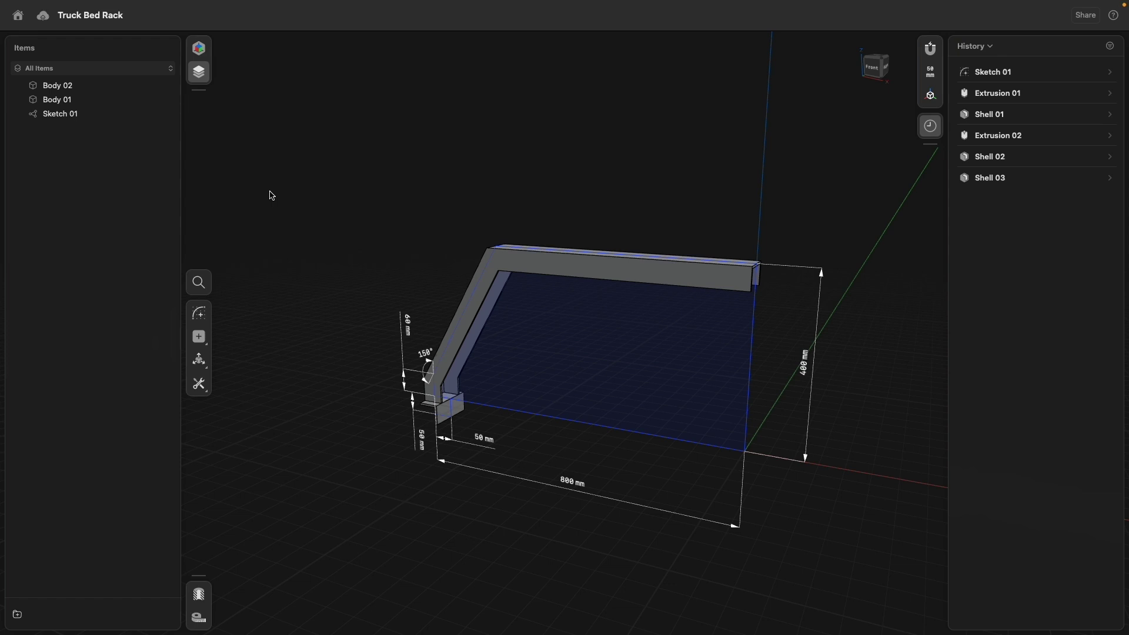
# - Create a length variable named WallThickness with a value of 5 mm
pyautogui.click(202, 339)
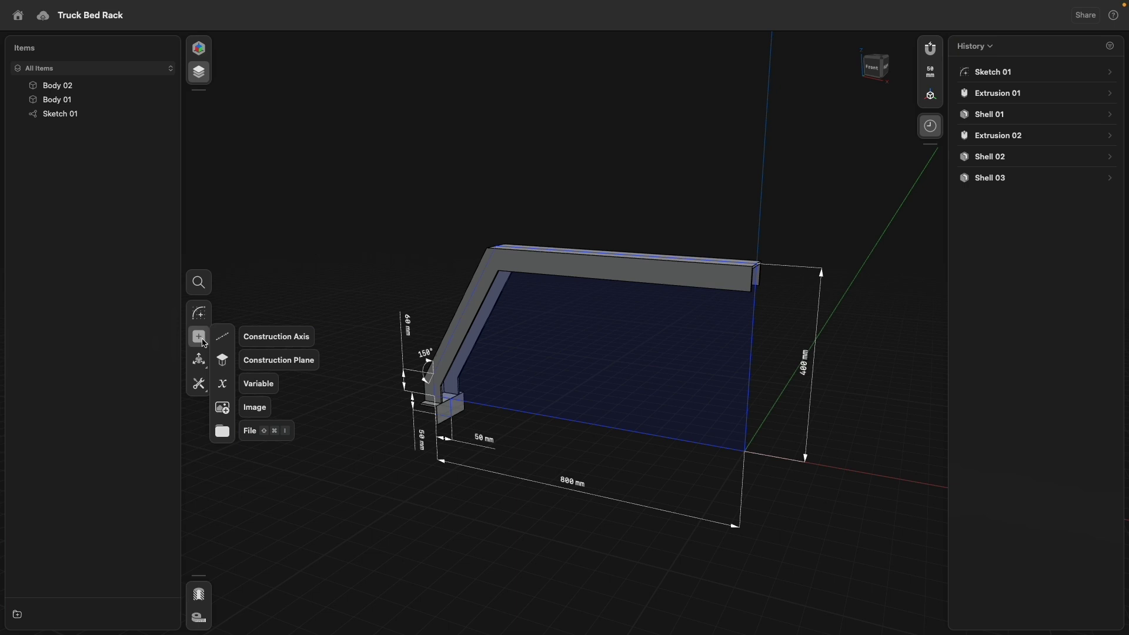
pyautogui.click(223, 383)
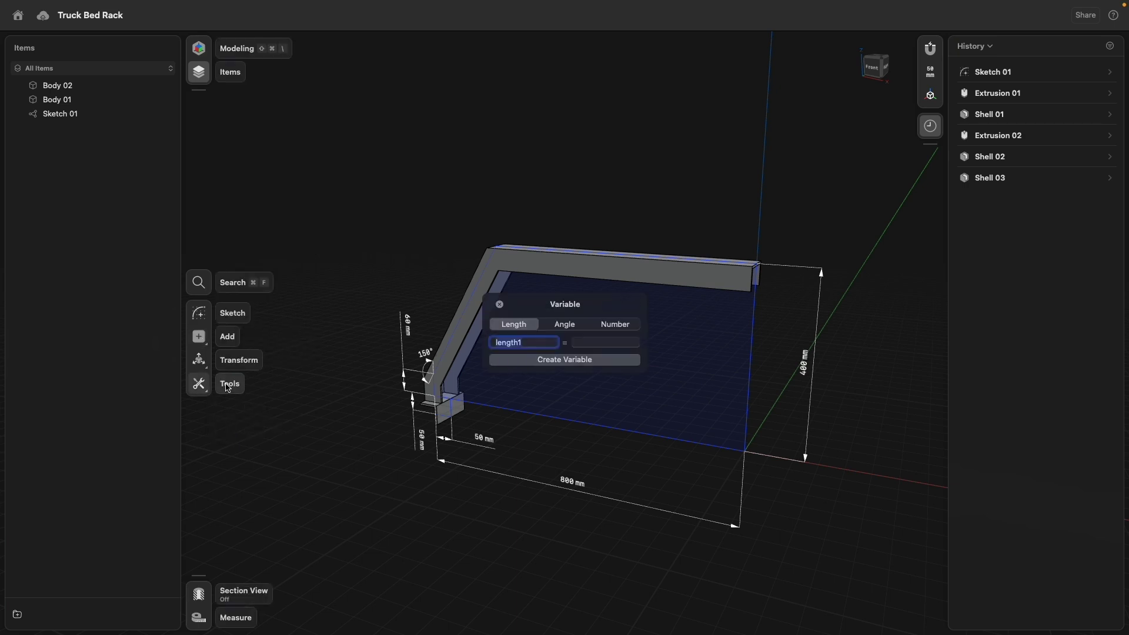
pyautogui.write('WallThickness')
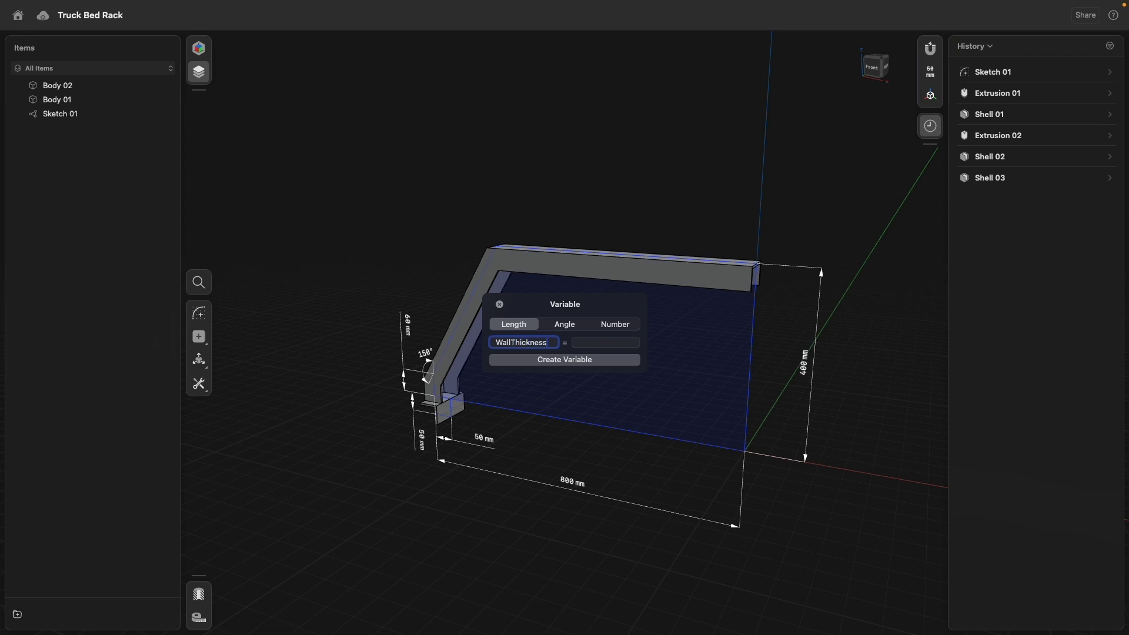
pyautogui.click(635, 342)
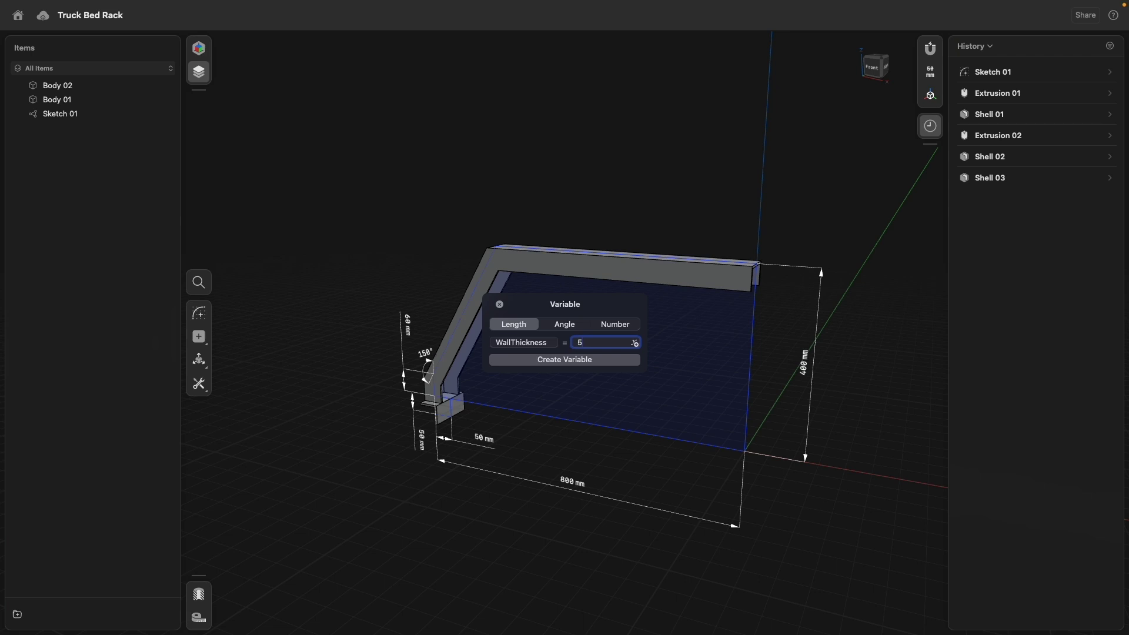
pyautogui.click(552, 360)
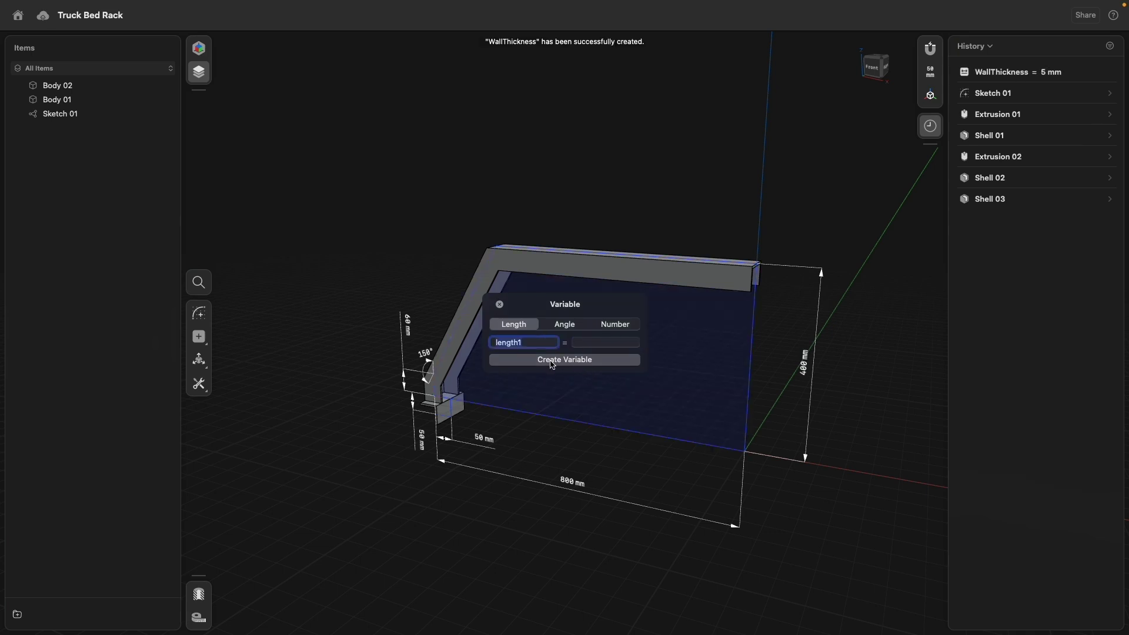
pyautogui.click(500, 306)
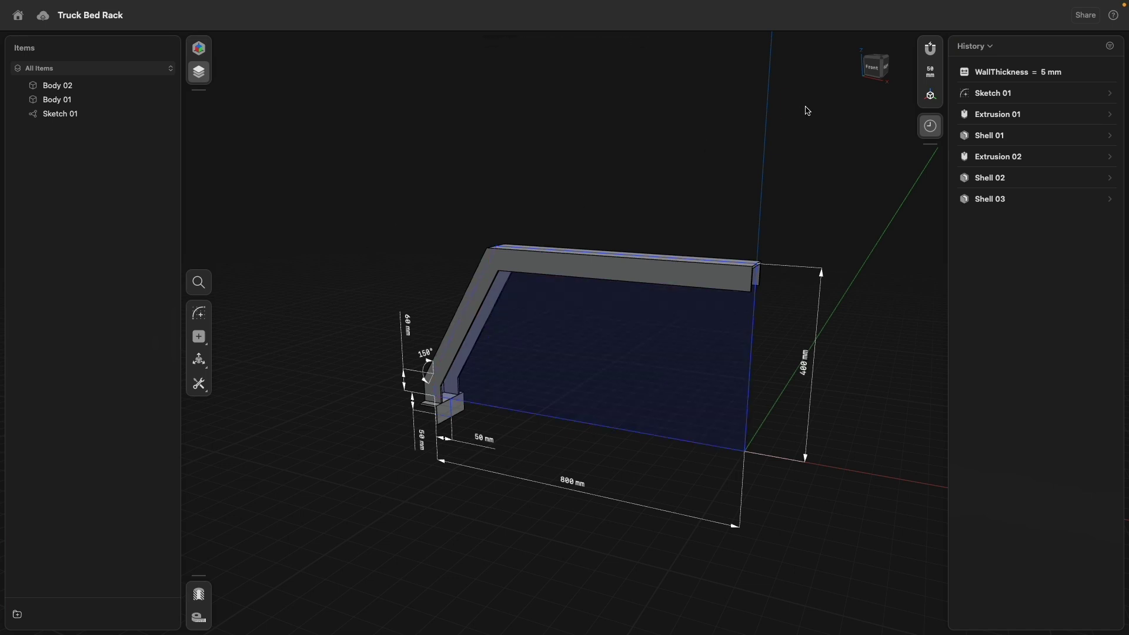
# - Link the thickness of Shell 01 and Shell 03 to the WallThickness variable
pyautogui.click(1110, 139)
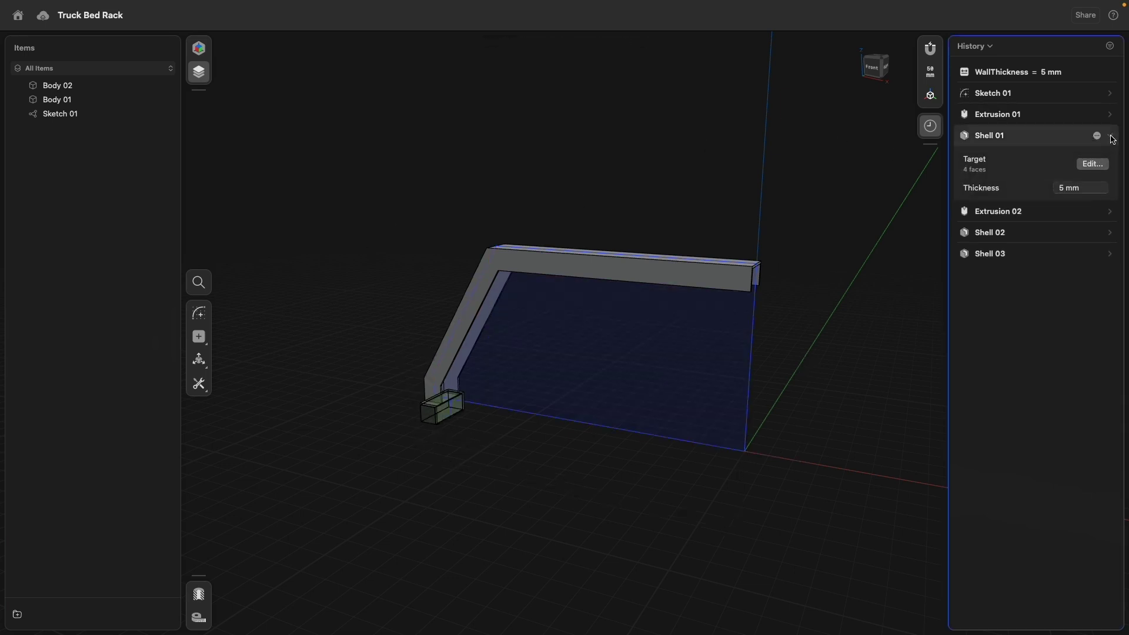
pyautogui.click(1066, 188)
pyautogui.click(1103, 188)
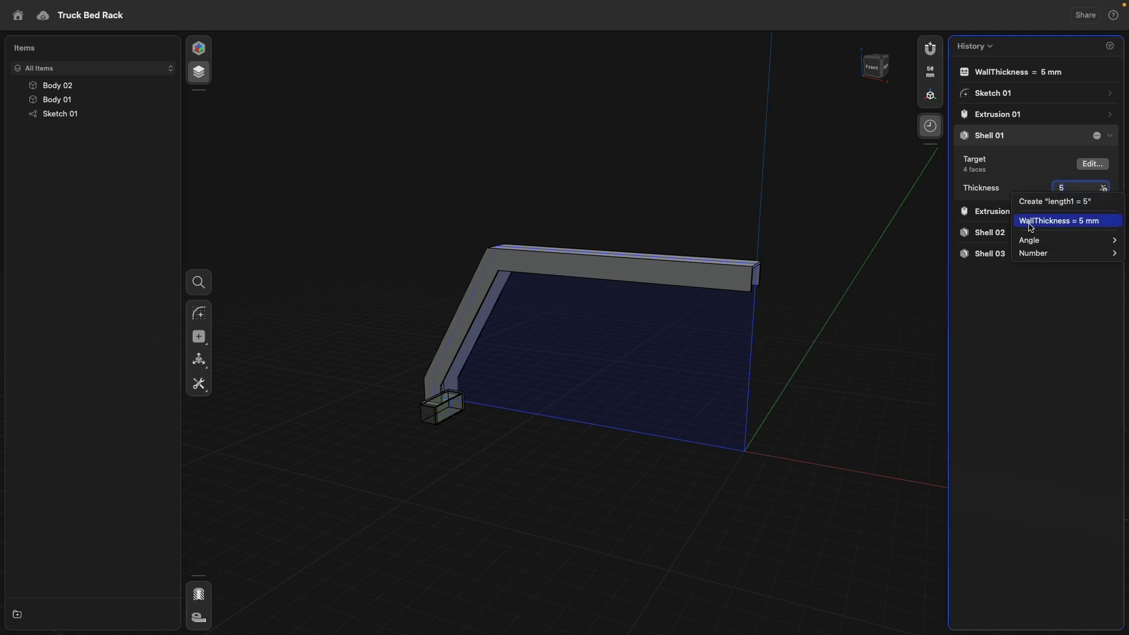
pyautogui.click(1092, 221)
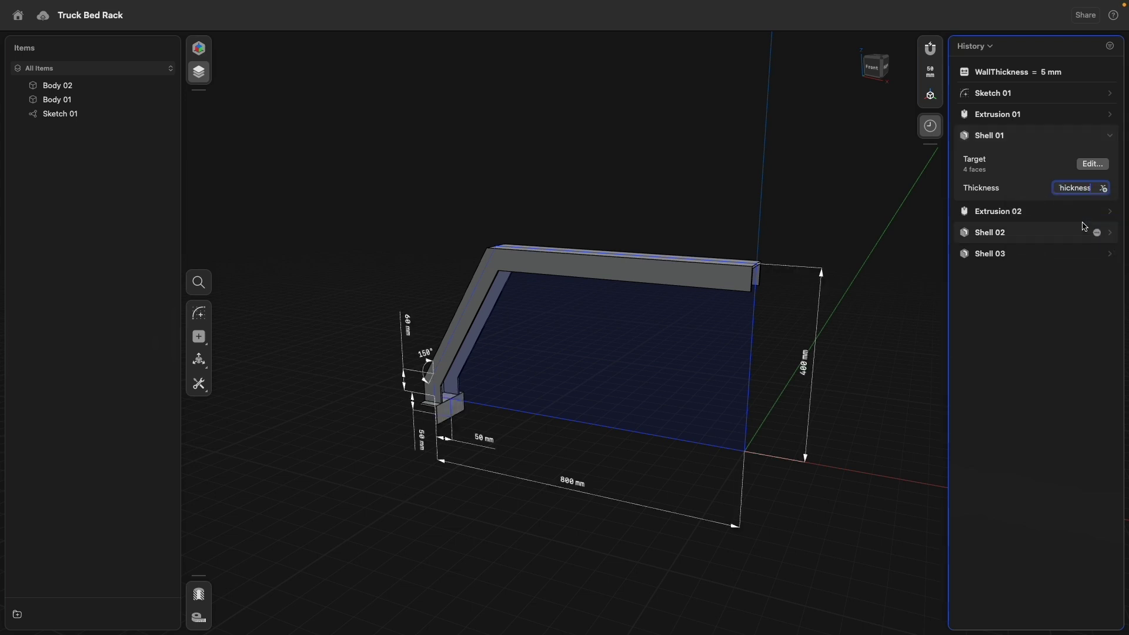
pyautogui.click(1110, 254)
pyautogui.click(1104, 307)
pyautogui.click(1083, 340)
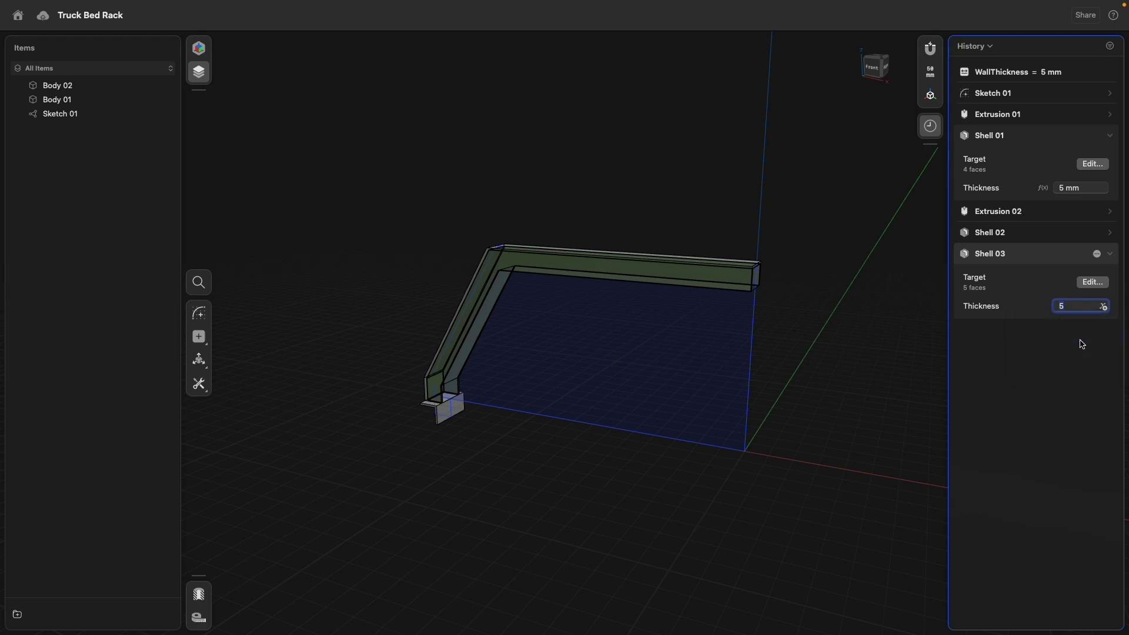
# - Test the linked shells by setting the WallThickness variable to 2 mm
pyautogui.click(1043, 72)
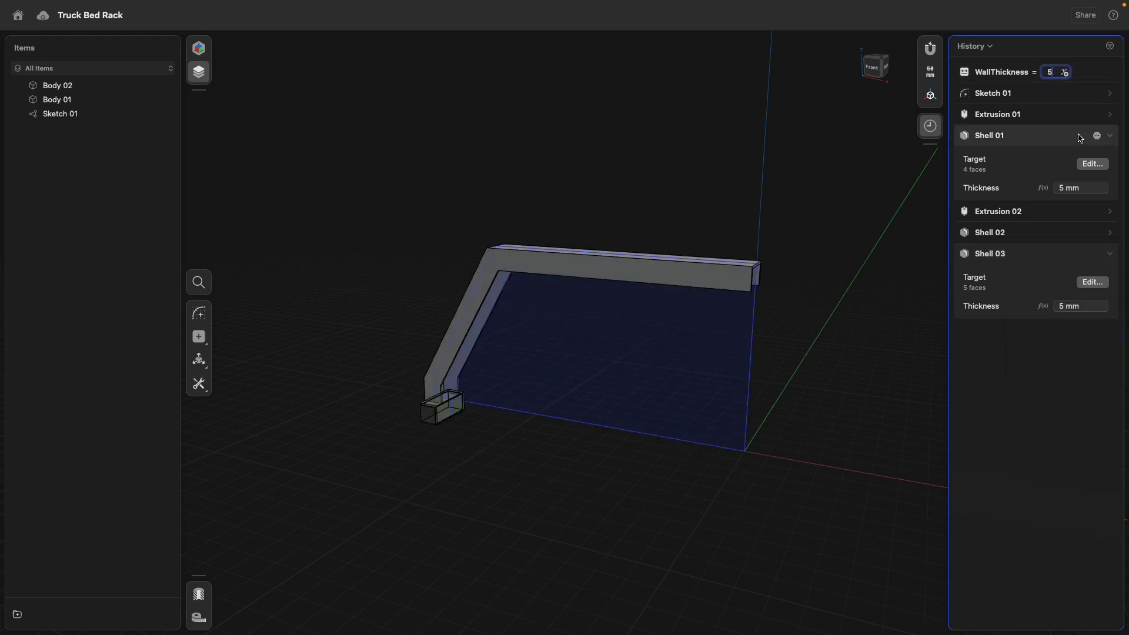
pyautogui.write('2')
pyautogui.press('Return')
pyautogui.scroll(5, 499, 421)
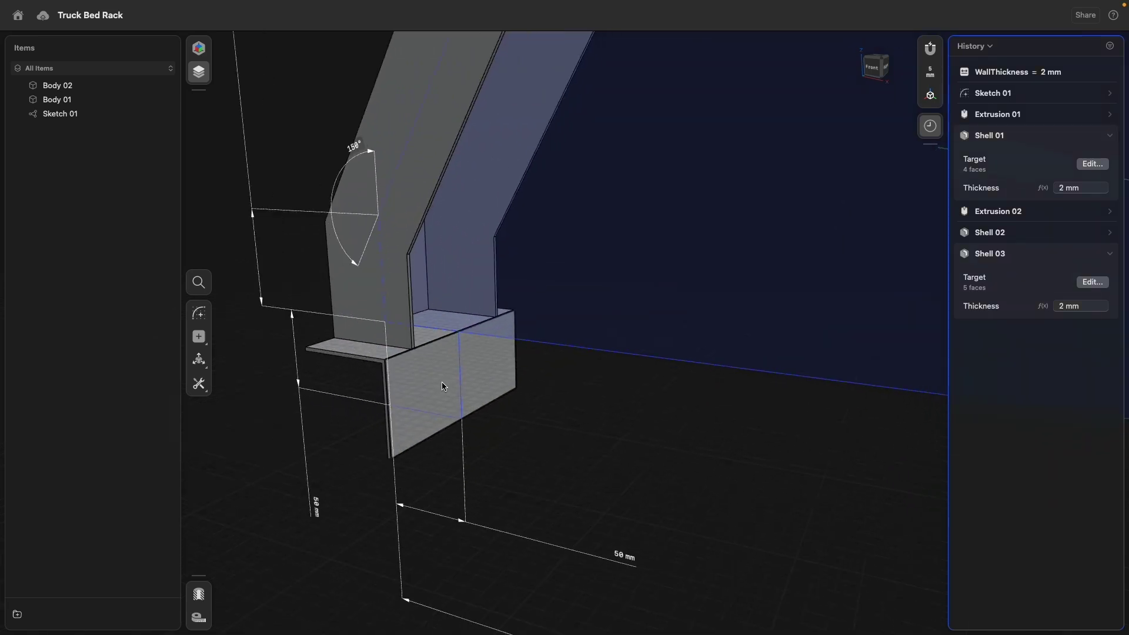
# - Set the WallThickness variable back to 5 mm
pyautogui.click(1043, 75)
pyautogui.write('5')
pyautogui.press('Return')
# - Create a 50 mm length variable from the bracket profile's horizontal dimension and use it for that dimension
pyautogui.scroll(-5, 529, 404)
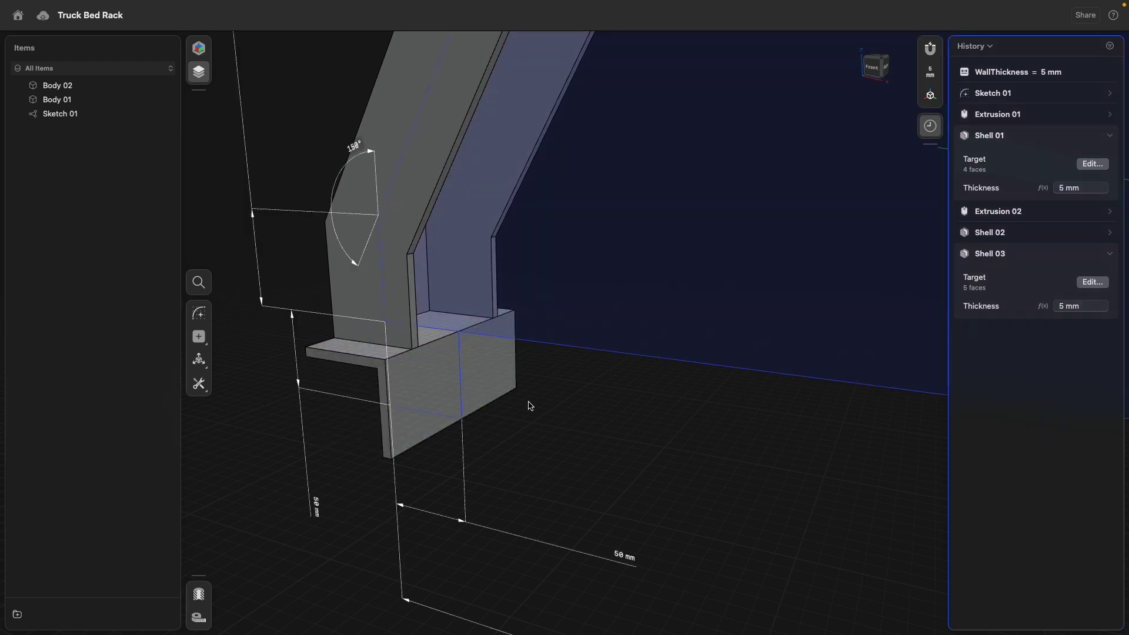
pyautogui.scroll(-3, 557, 412)
pyautogui.moveTo(578, 433); pyautogui.dragTo(585, 434, button='right')
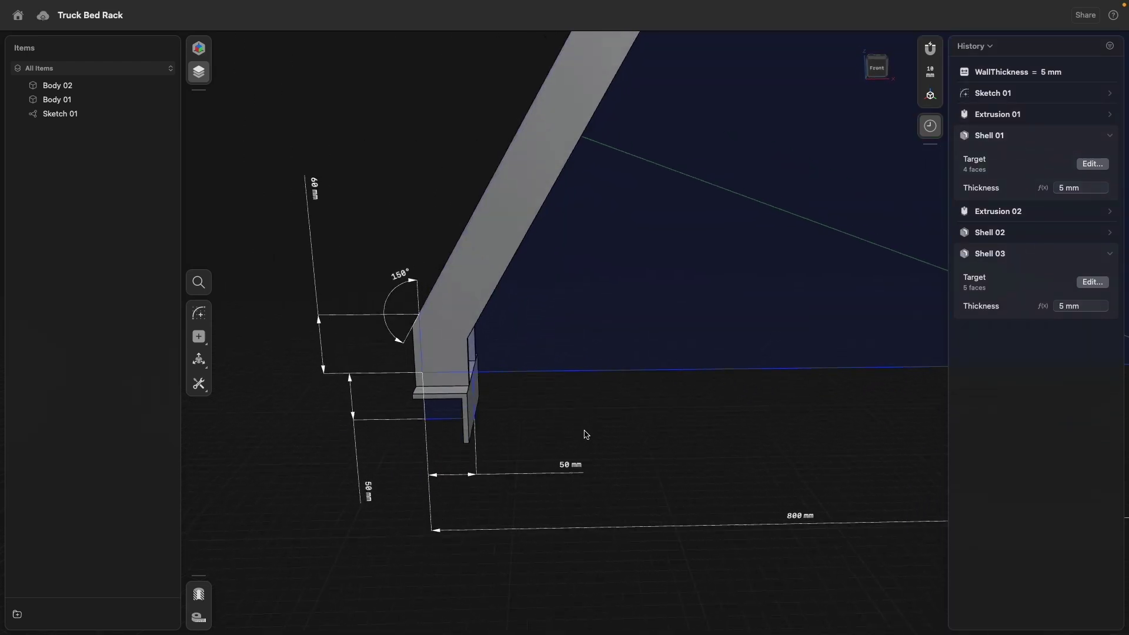
pyautogui.click(568, 471)
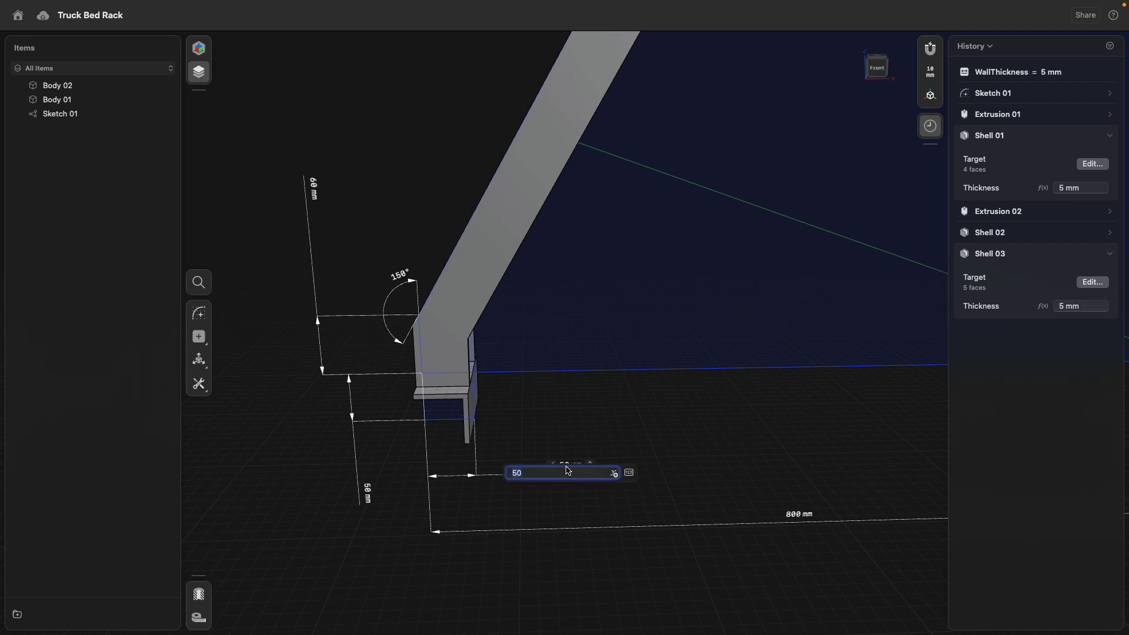
pyautogui.click(614, 475)
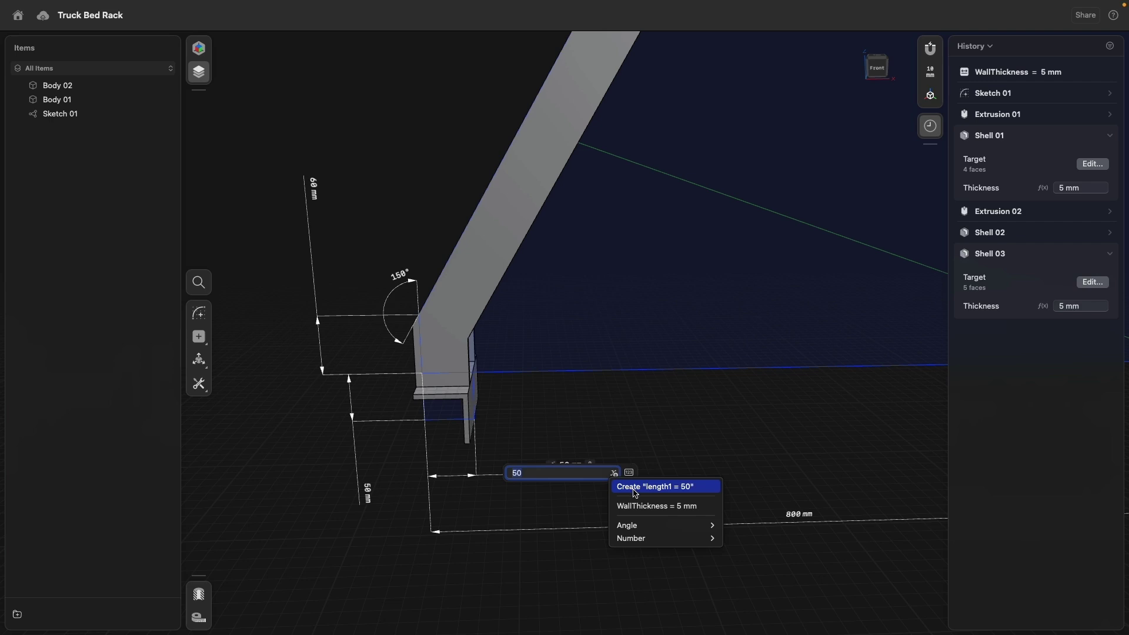
pyautogui.click(636, 492)
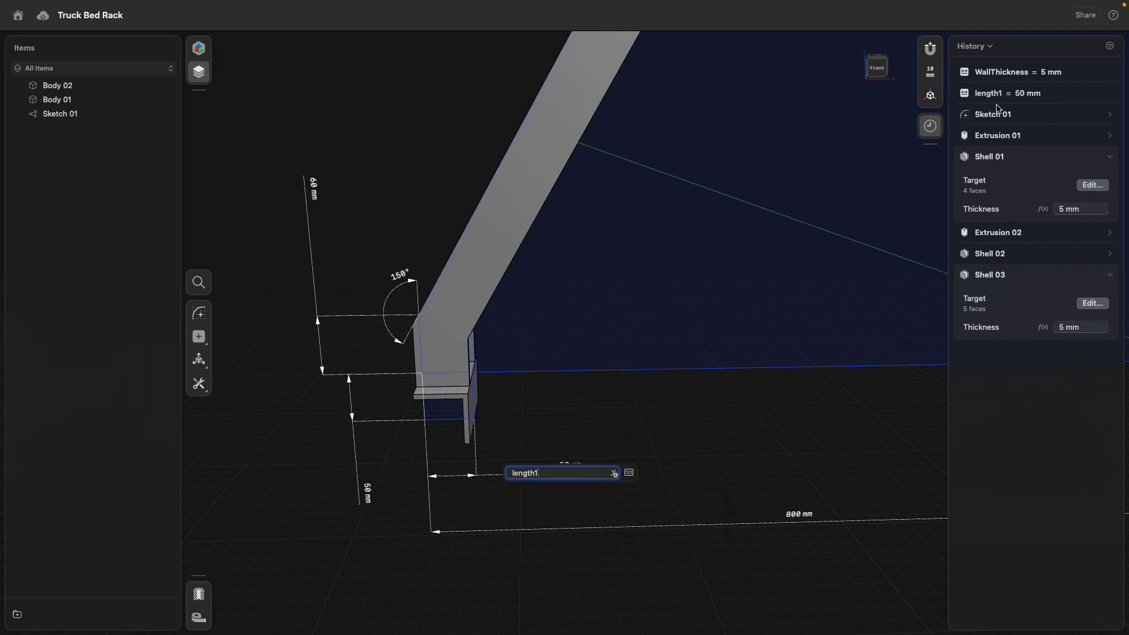
# - Rename the new 50 mm length variable as BracketDepth
pyautogui.rightClick(992, 93)
pyautogui.click(1022, 122)
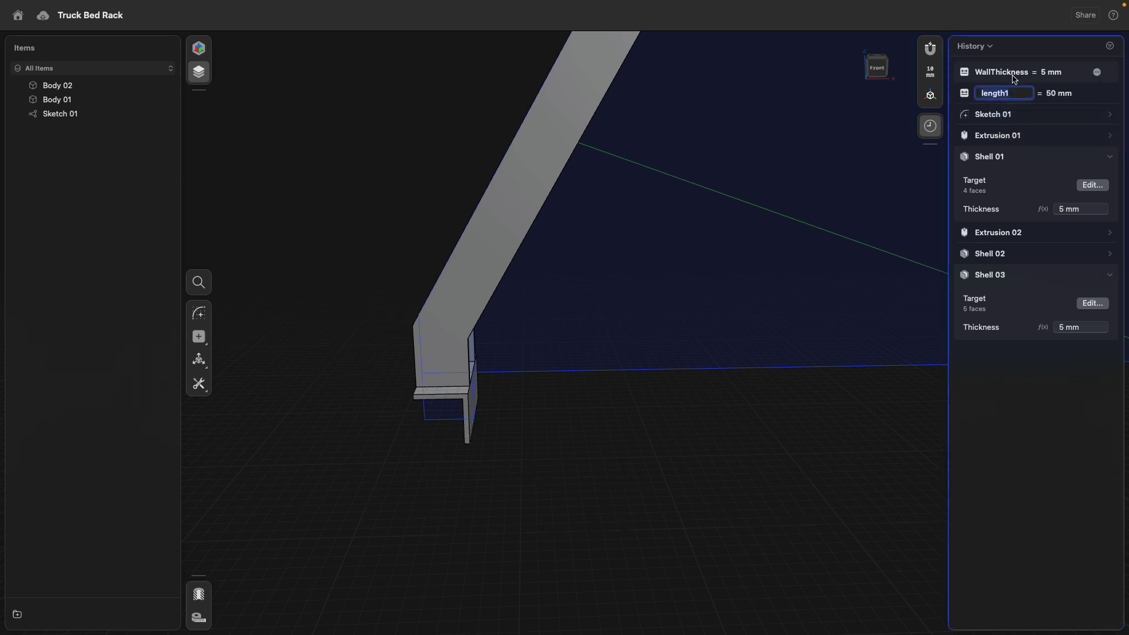
pyautogui.write('BracketDepth')
pyautogui.press('Return')
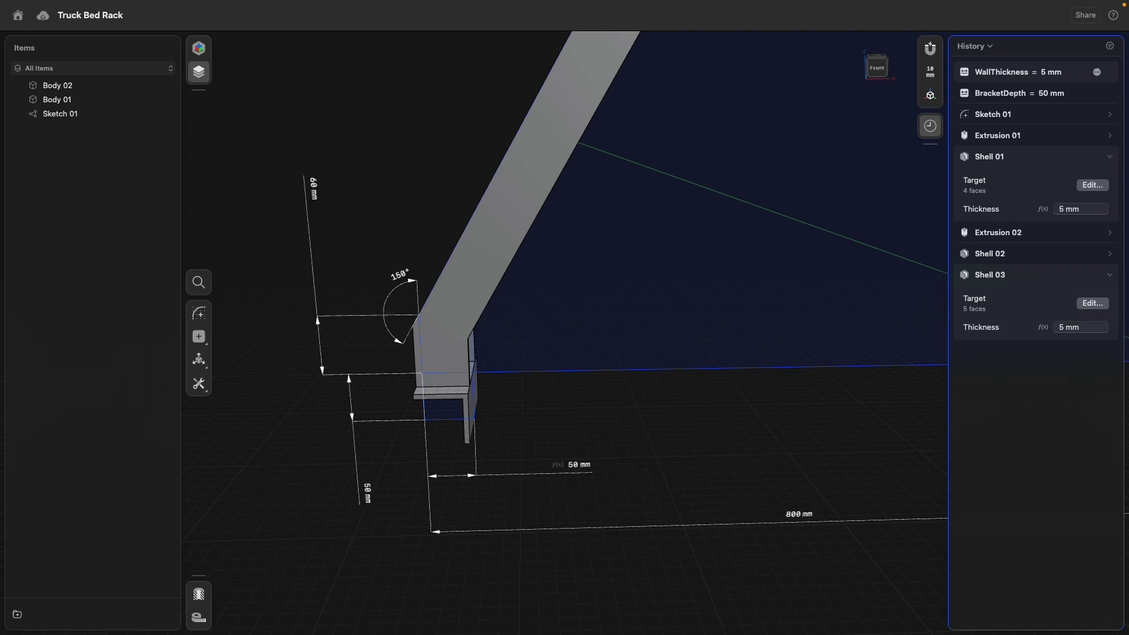
# - Check the lengths of the arm's bottom side edge and the bracket's matching top edge
pyautogui.moveTo(681, 397); pyautogui.dragTo(625, 406, button='right')
pyautogui.click(494, 340)
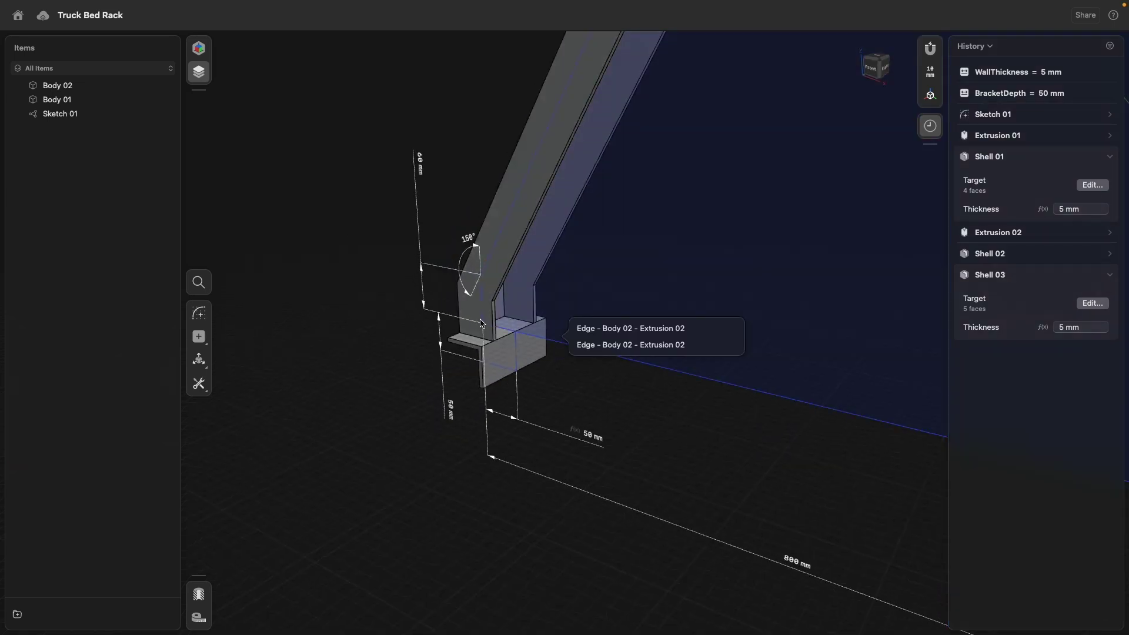
pyautogui.click(609, 328)
pyautogui.press('f')
pyautogui.moveTo(608, 337); pyautogui.dragTo(501, 377, button='right')
pyautogui.scroll(5, 501, 376)
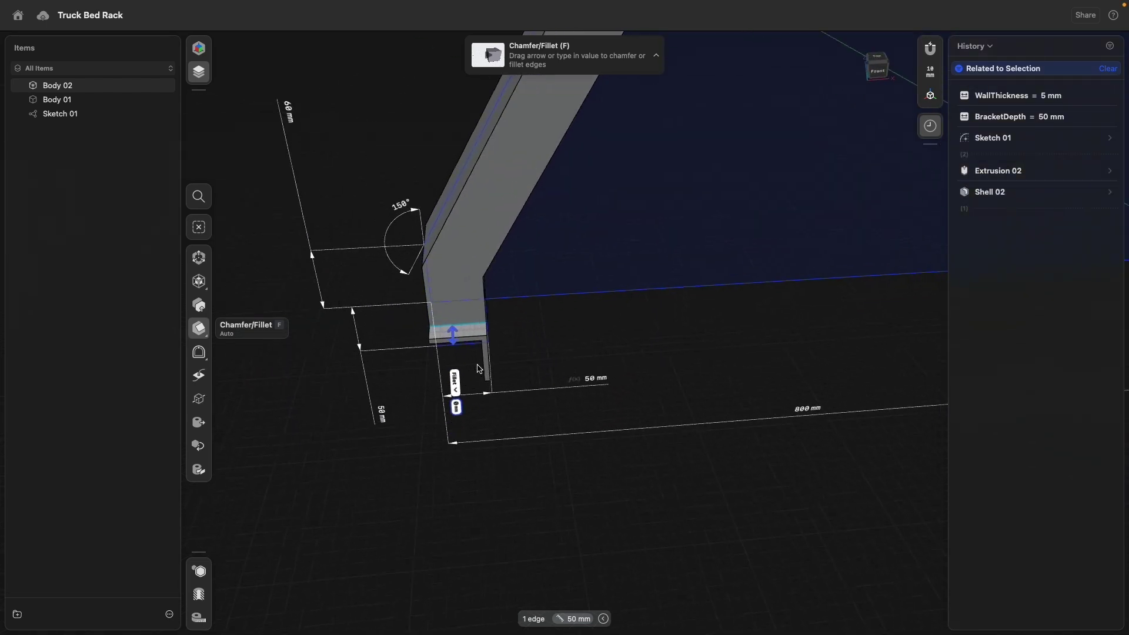
pyautogui.click(470, 307)
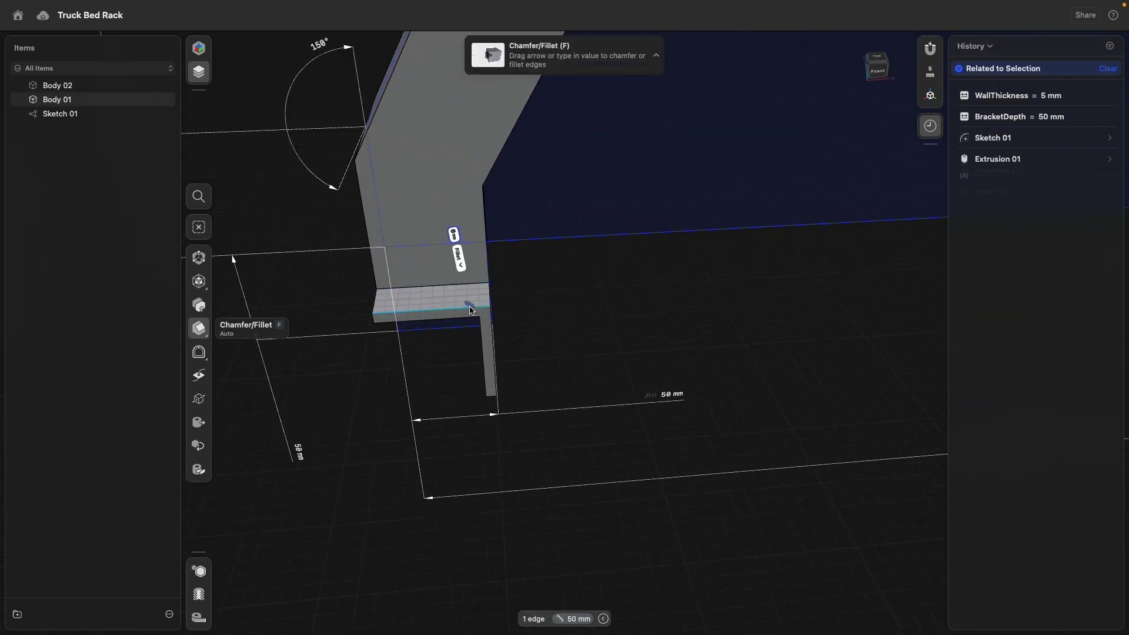
pyautogui.click(634, 303)
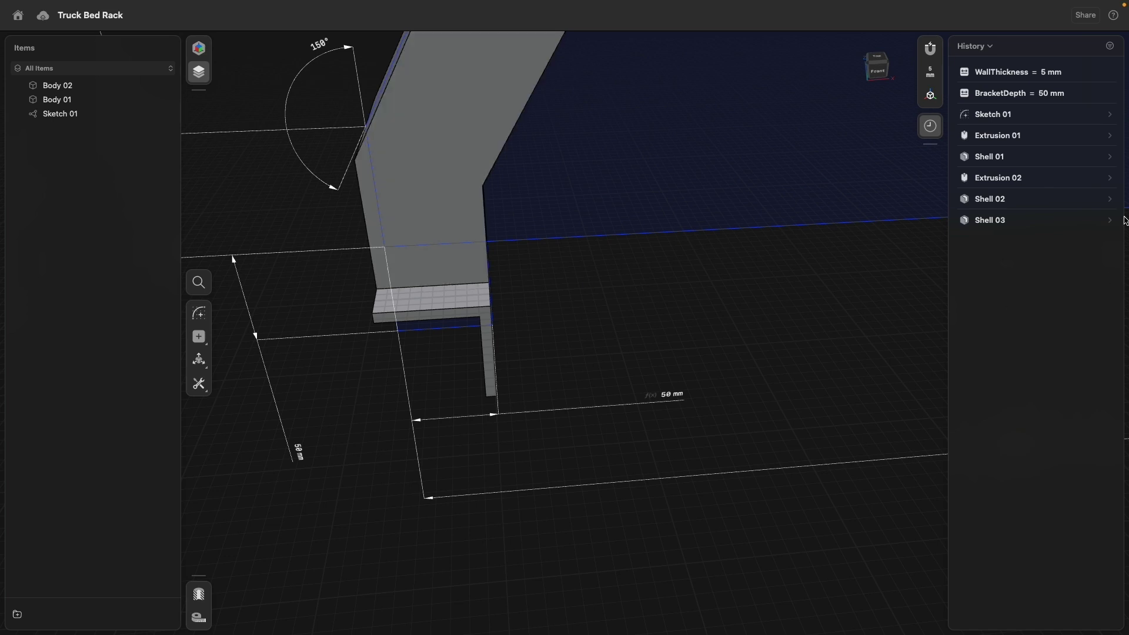
# - Link the thickness of Shell 02 to the BracketDepth variable
pyautogui.click(1110, 200)
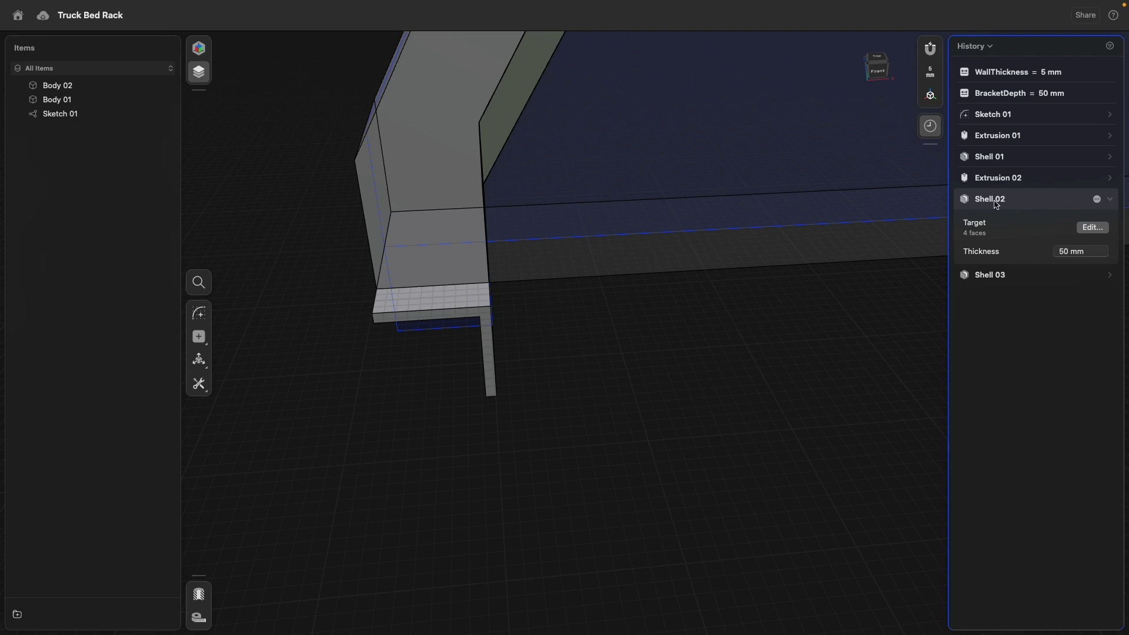
pyautogui.moveTo(758, 327); pyautogui.dragTo(650, 278, button='right')
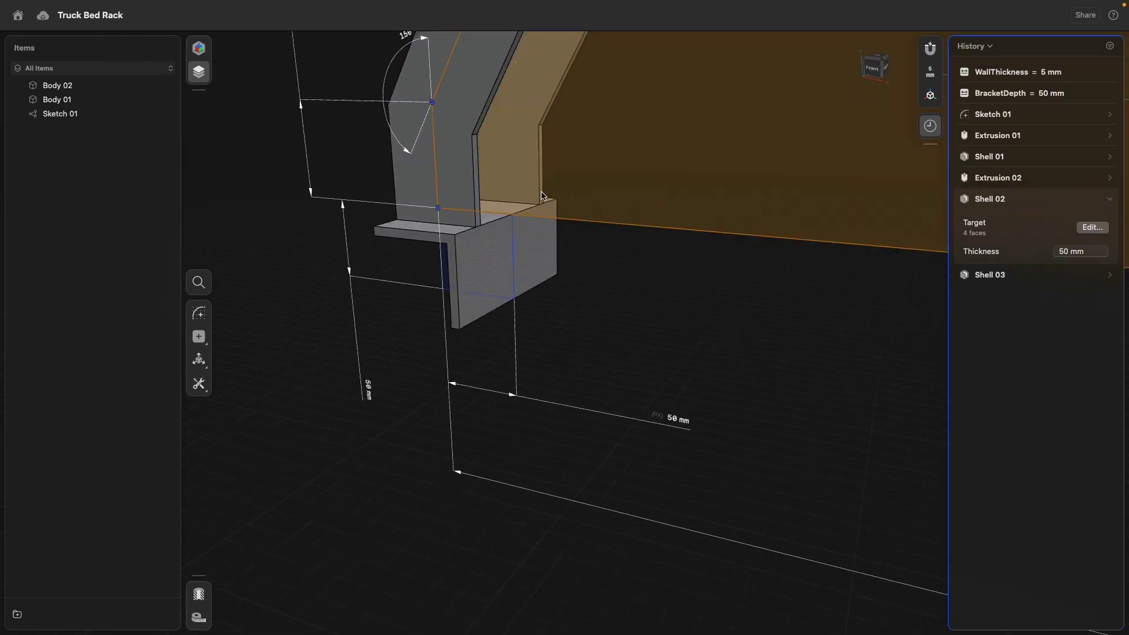
pyautogui.click(1091, 254)
pyautogui.click(1103, 252)
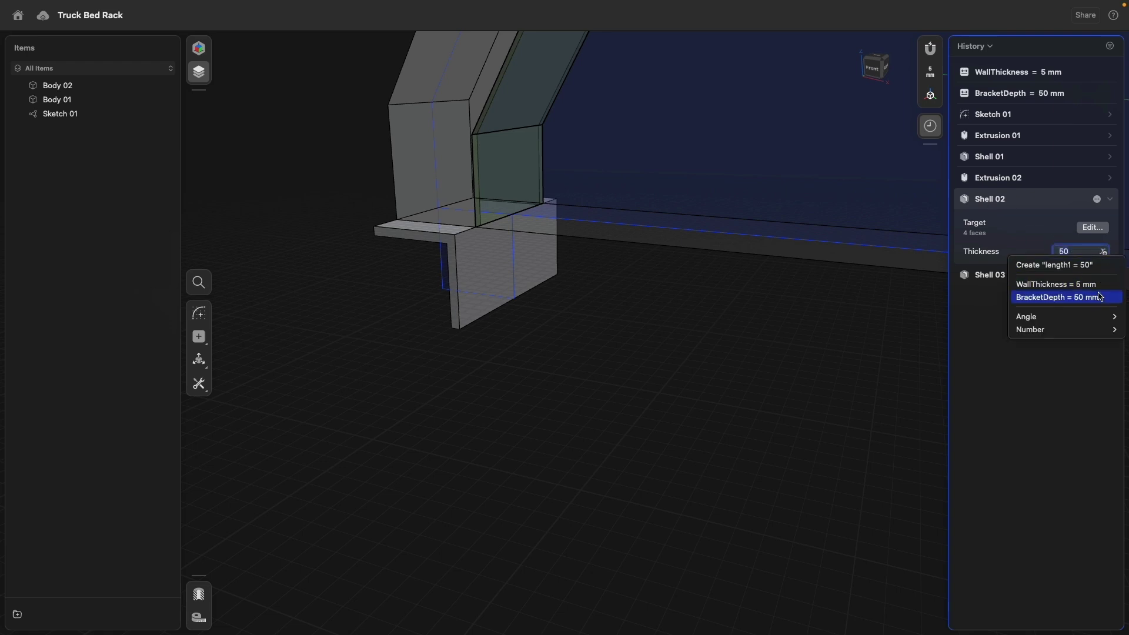
pyautogui.click(1031, 303)
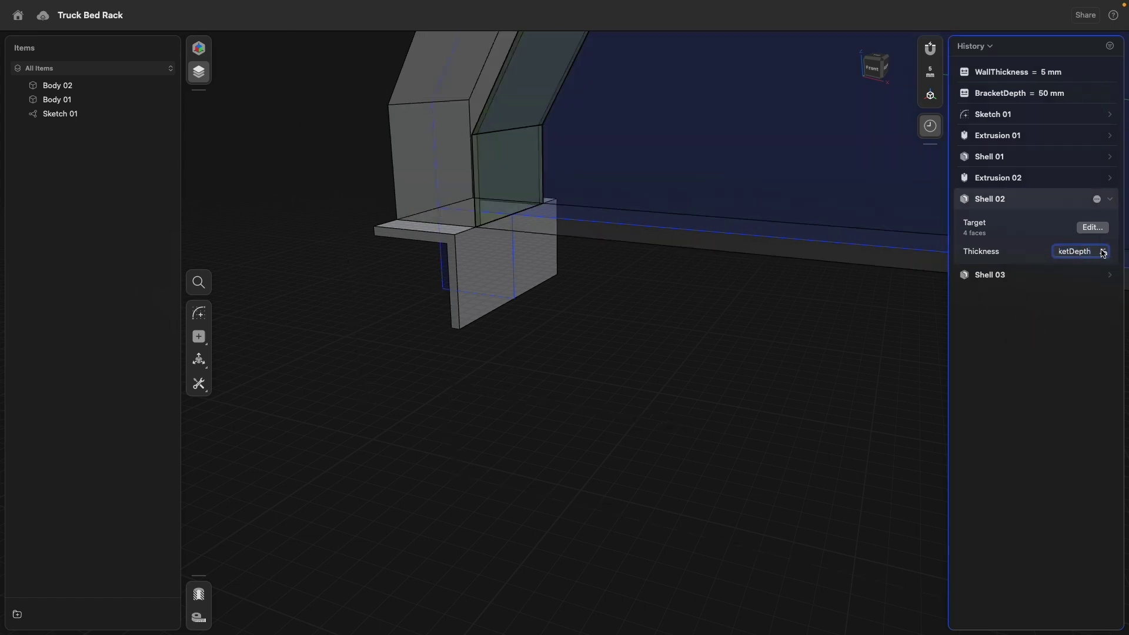
# - Set the thickness of Shell 02 to BracketDepth - 10
pyautogui.write('-10')
pyautogui.press('Return')
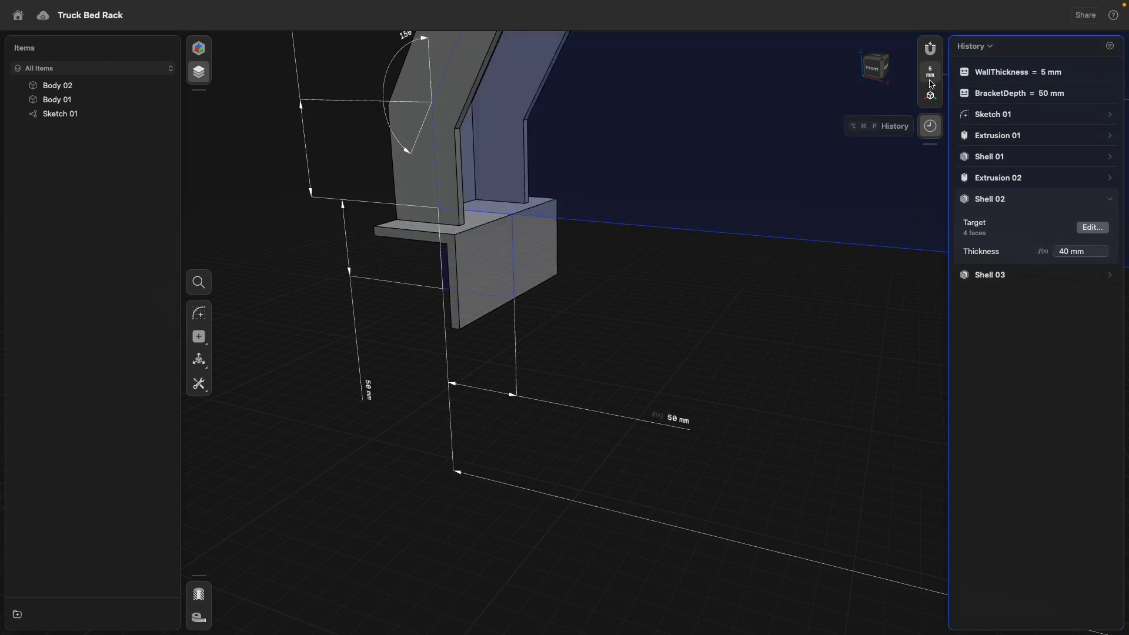
pyautogui.moveTo(690, 409); pyautogui.dragTo(705, 419, button='right')
pyautogui.moveTo(532, 277); pyautogui.dragTo(600, 338, button='right')
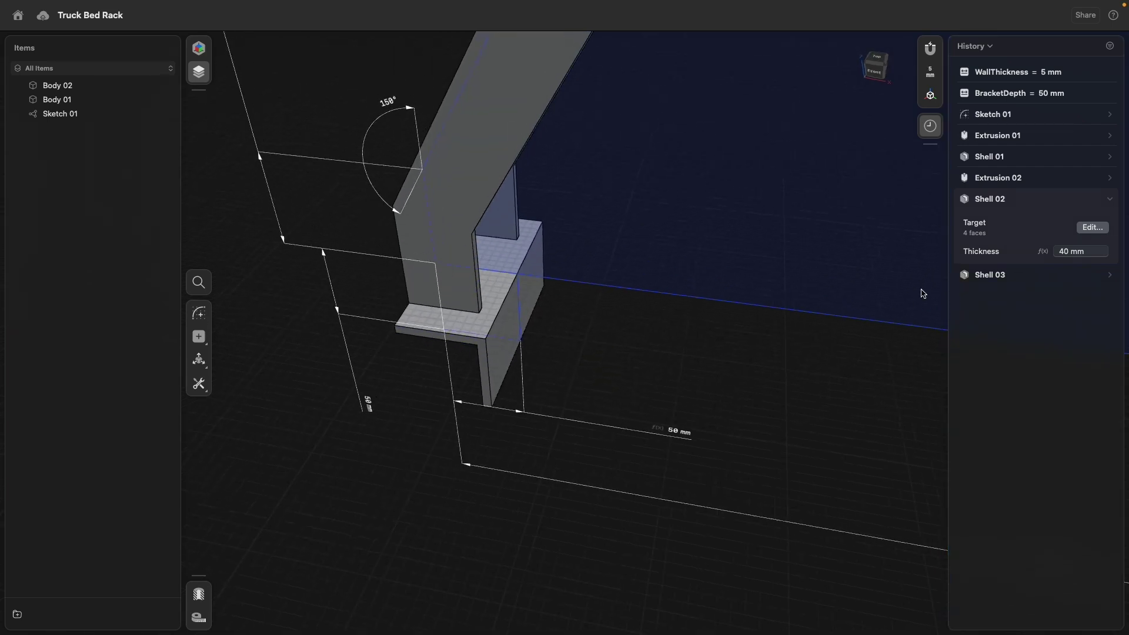
# - Test the linked bracket and arm by setting the BracketDepth variable to 20 mm
pyautogui.click(1041, 94)
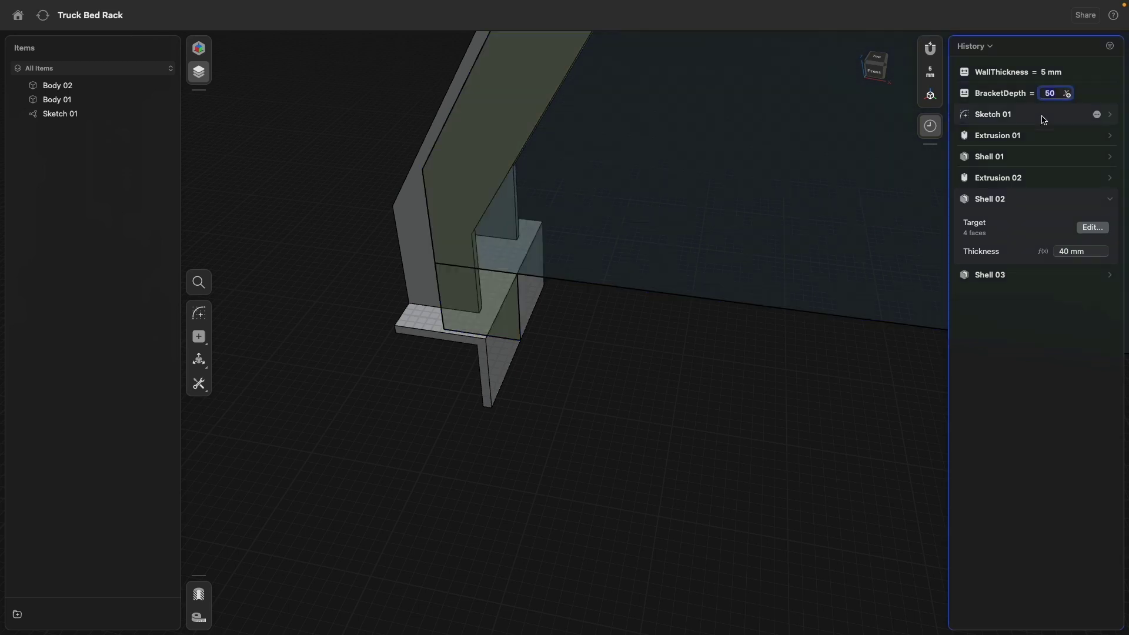
pyautogui.write('20')
pyautogui.press('Return')
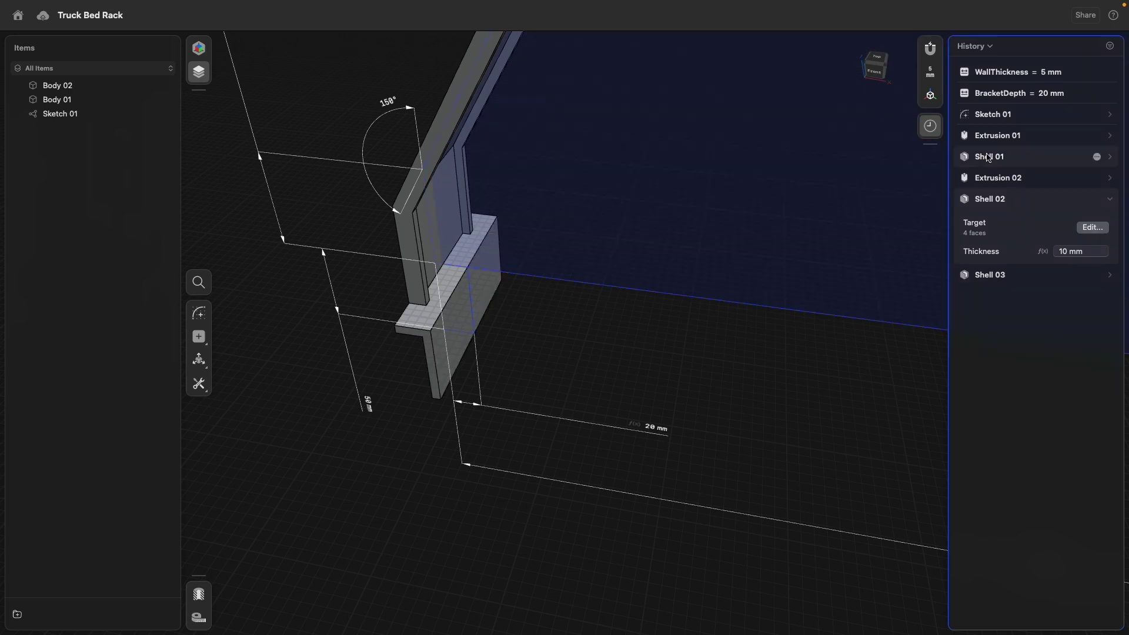
# - Set the thickness of Shell 02 to the expression BracketDepth - WallThickness
pyautogui.click(1078, 249)
pyautogui.write('-BracketDepth -')
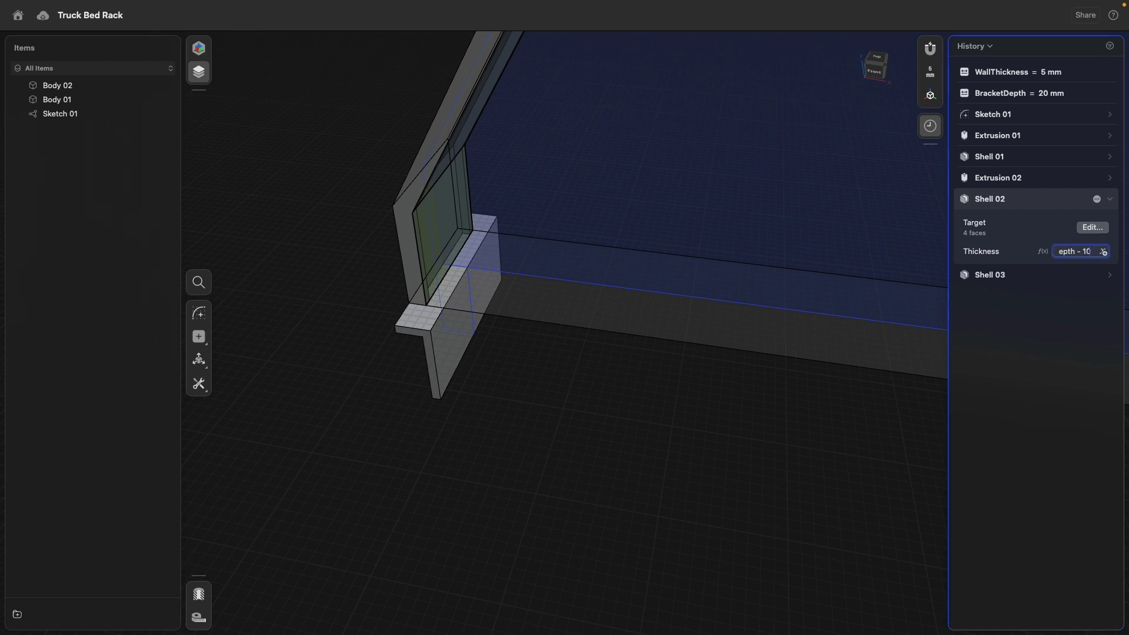
pyautogui.click(1104, 252)
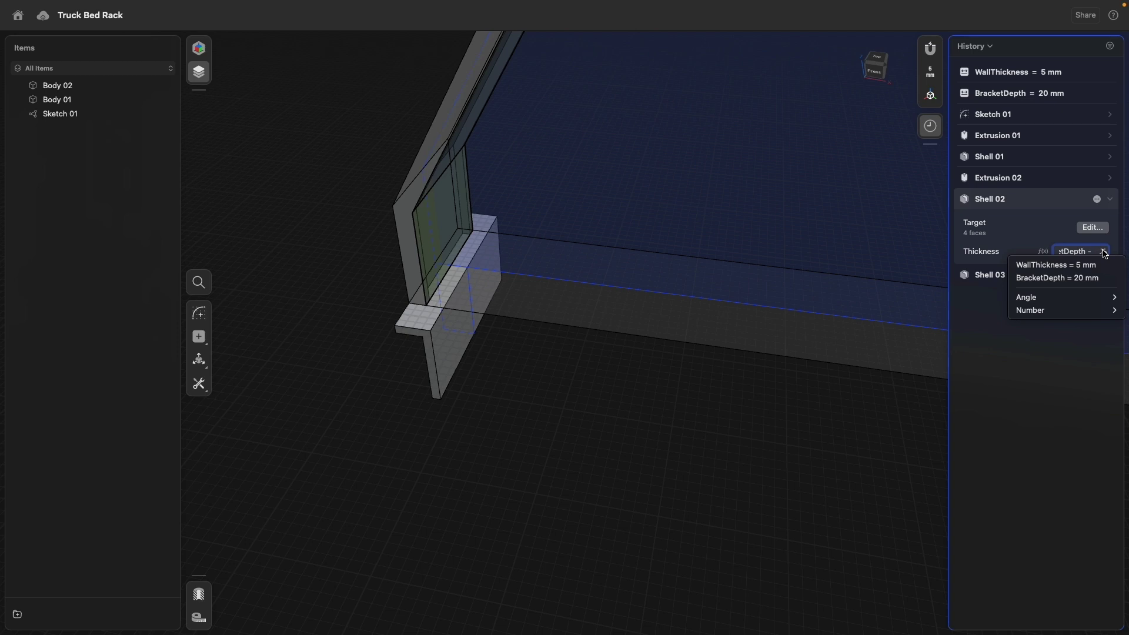
pyautogui.click(1062, 265)
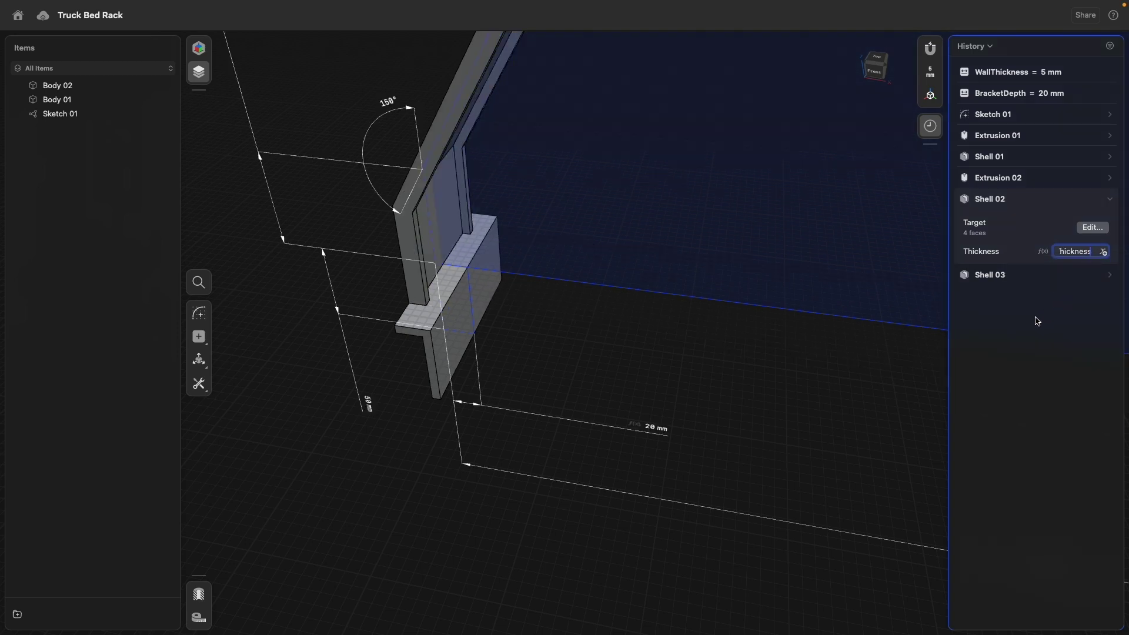
pyautogui.press('Return')
pyautogui.scroll(5, 412, 337)
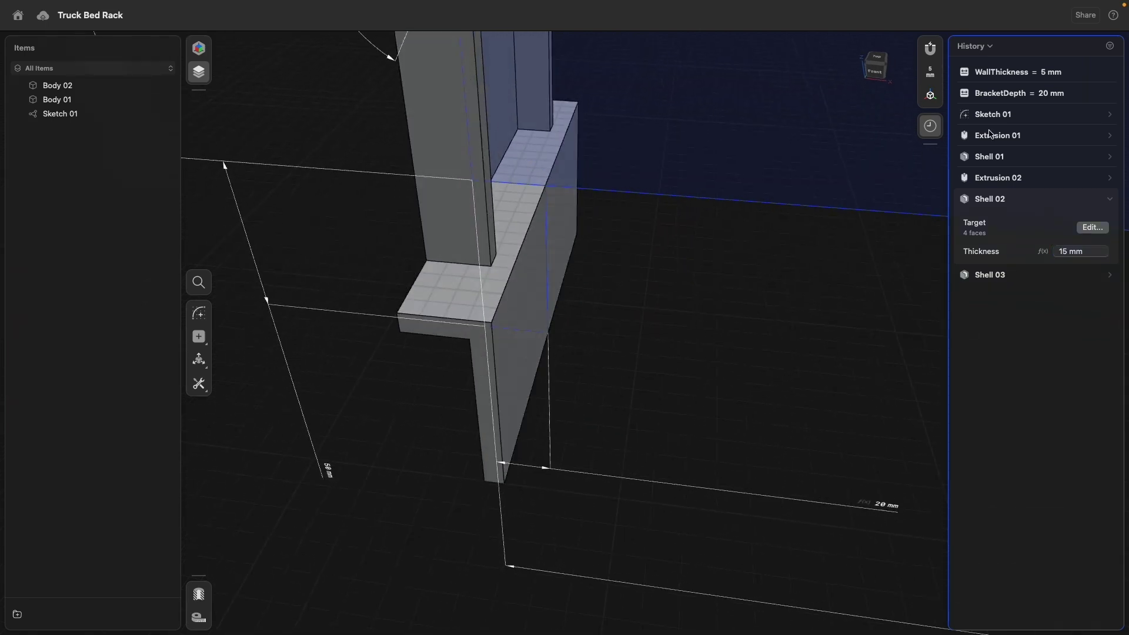
# - Try the WallThickness variable at 2 mm and set it back to 5 mm
pyautogui.click(1049, 72)
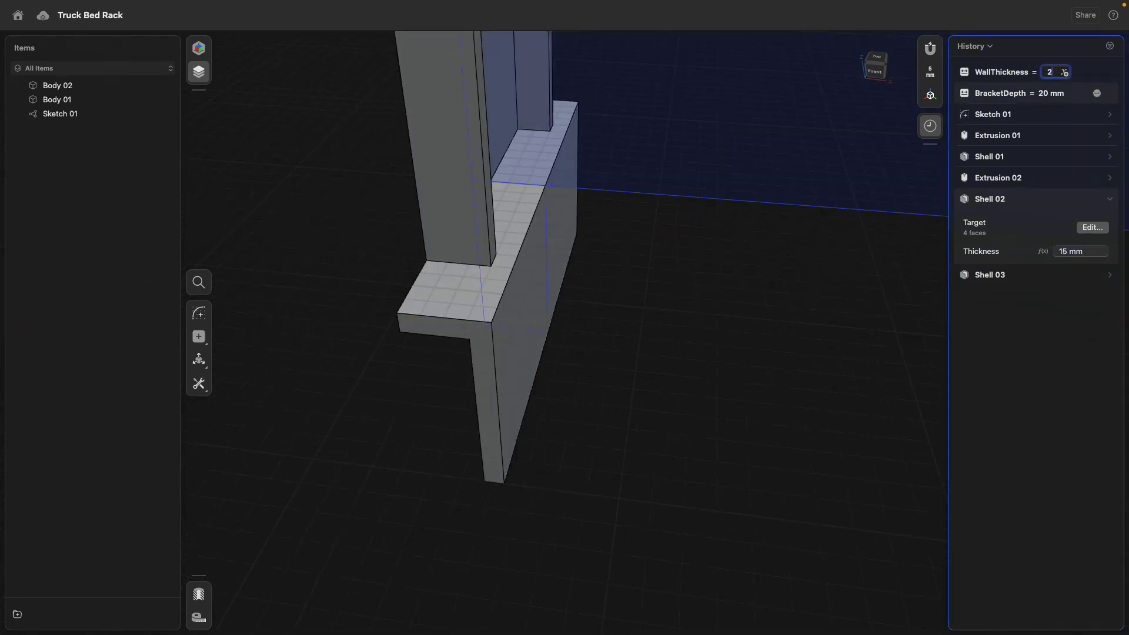
pyautogui.press('Return')
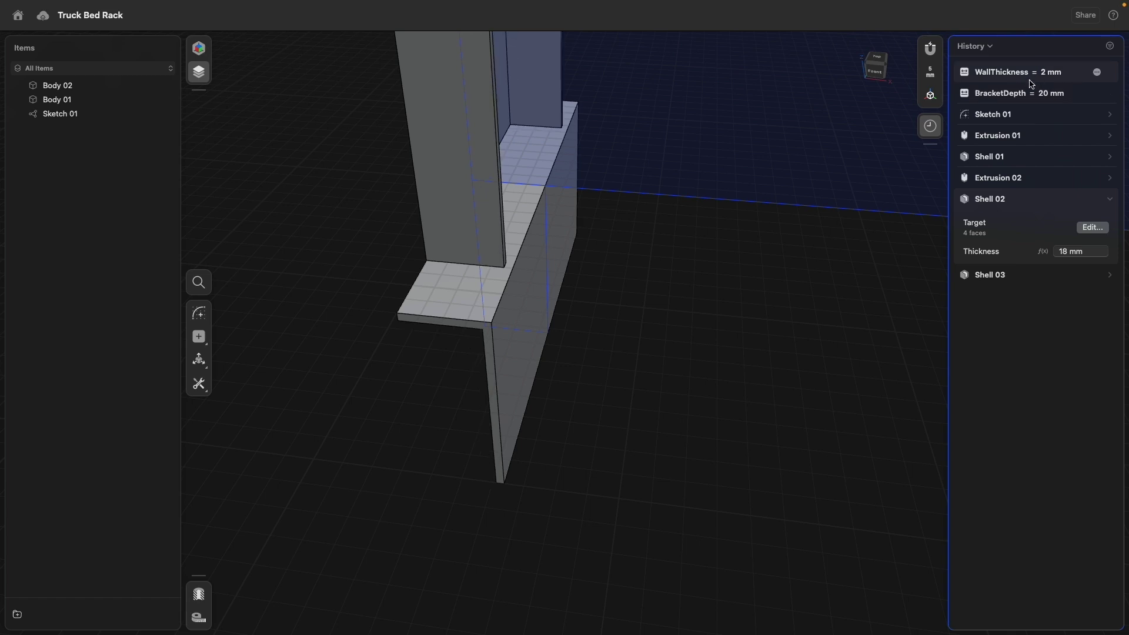
pyautogui.click(1046, 73)
pyautogui.write('5')
pyautogui.press('Return')
pyautogui.moveTo(731, 293); pyautogui.dragTo(647, 327, button='right')
pyautogui.scroll(-5, 647, 327)
pyautogui.moveTo(648, 327); pyautogui.dragTo(598, 358, button='middle')
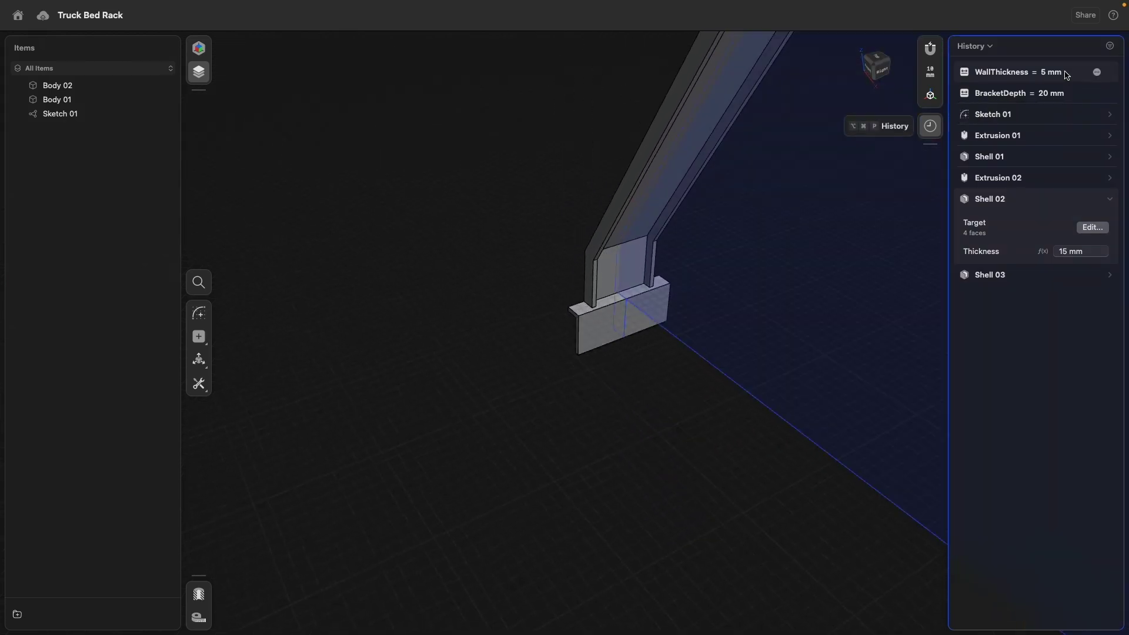
# - Set the BracketDepth variable to 50 mm and check the whole arm
pyautogui.click(1044, 94)
pyautogui.write('50')
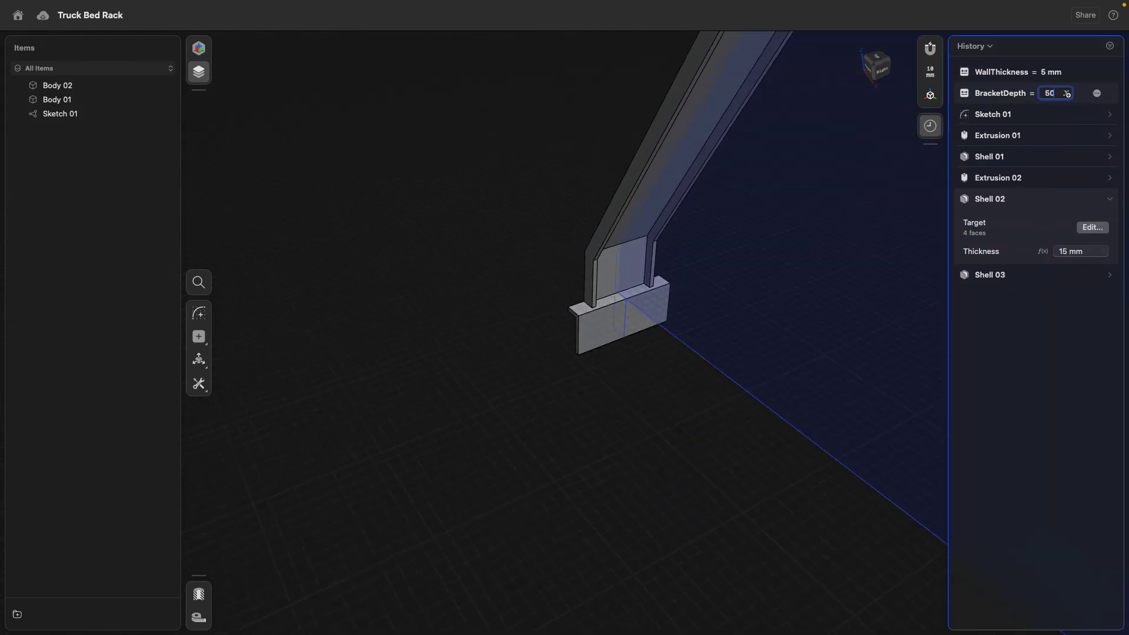
pyautogui.press('Return')
pyautogui.scroll(-5, 530, 341)
pyautogui.moveTo(472, 378); pyautogui.dragTo(525, 375, button='right')
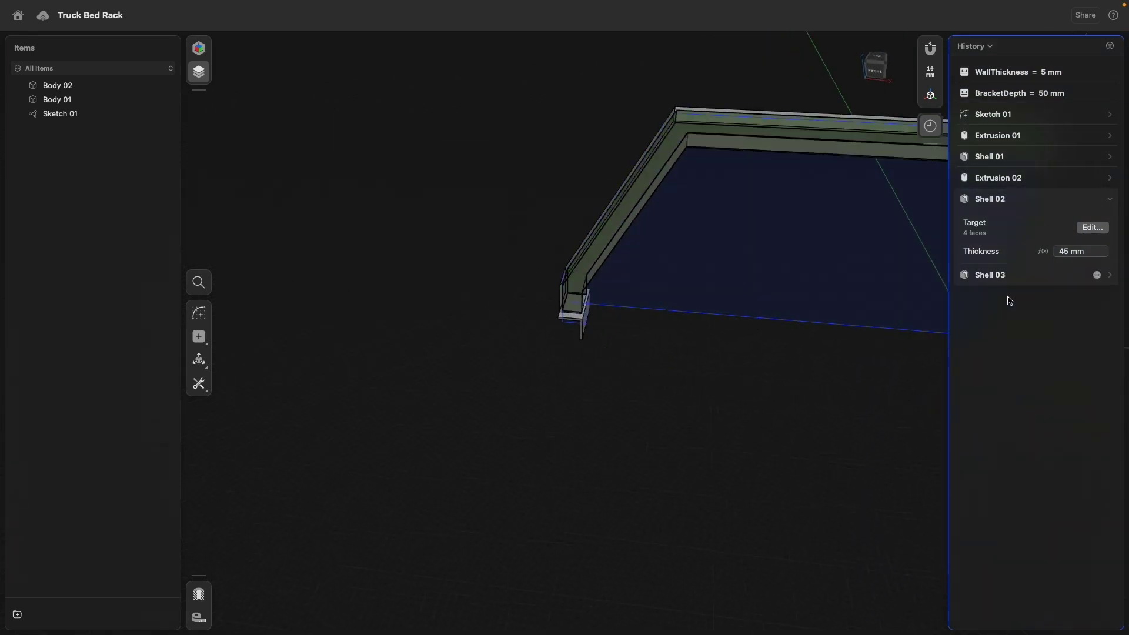
pyautogui.moveTo(748, 414); pyautogui.dragTo(595, 441, button='middle')
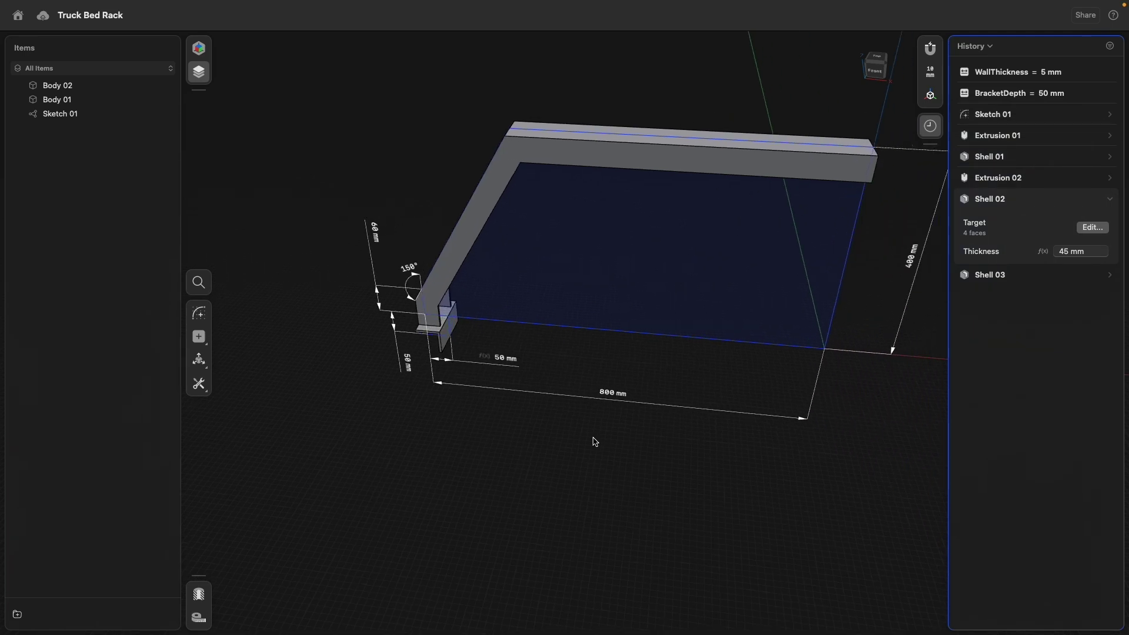
pyautogui.click(591, 166)
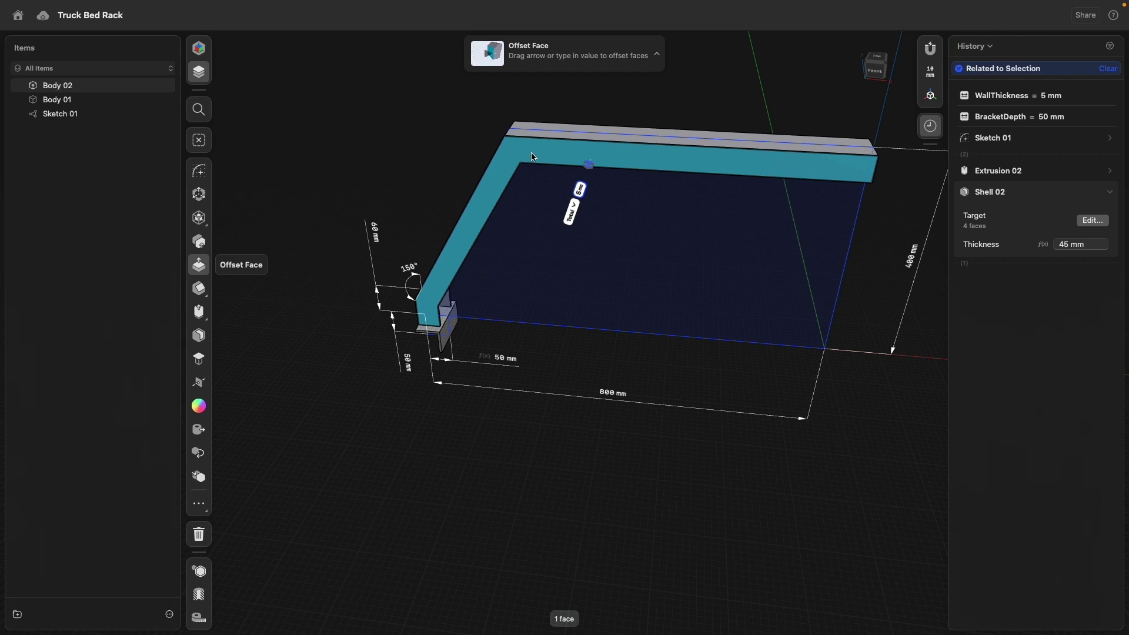
pyautogui.click(589, 105)
pyautogui.click(584, 323)
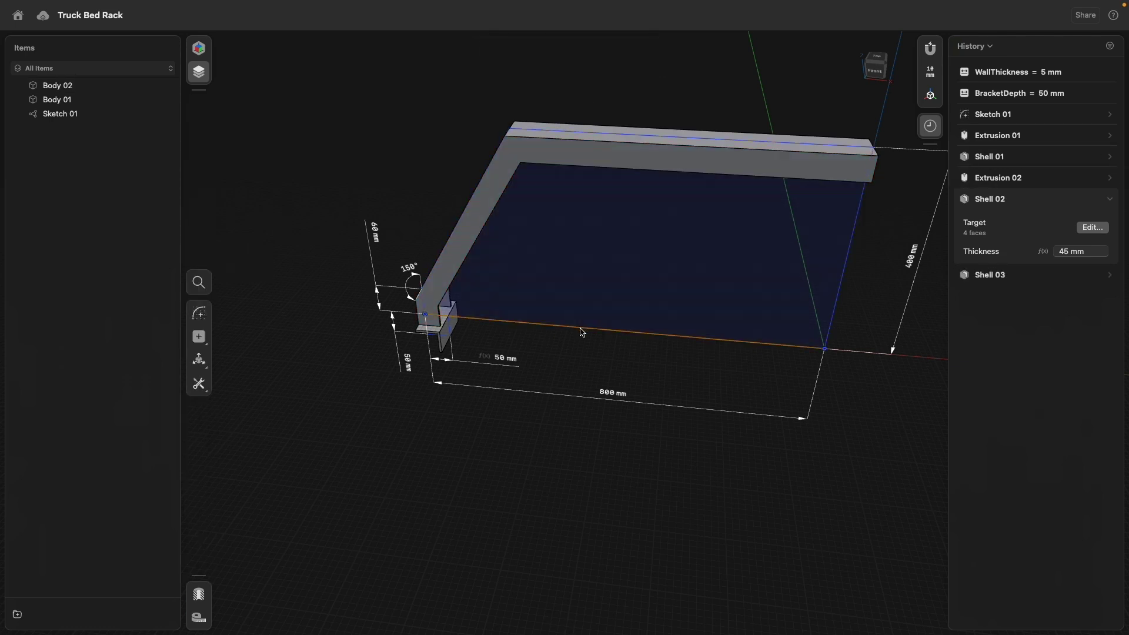
# - Add a line to Sketch 01 from the 800 mm base line up to the arm's top edge, without any extra segments
pyautogui.click(581, 329)
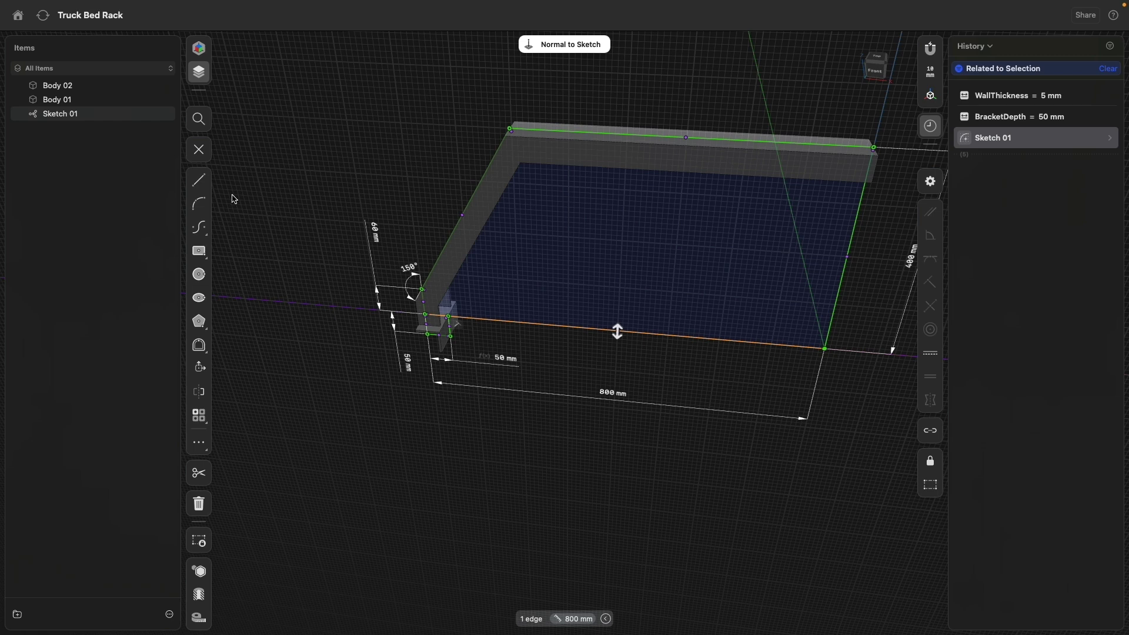
pyautogui.click(200, 180)
pyautogui.click(569, 327)
pyautogui.click(569, 131)
pyautogui.moveTo(602, 191); pyautogui.dragTo(570, 293, button='middle')
pyautogui.click(864, 75)
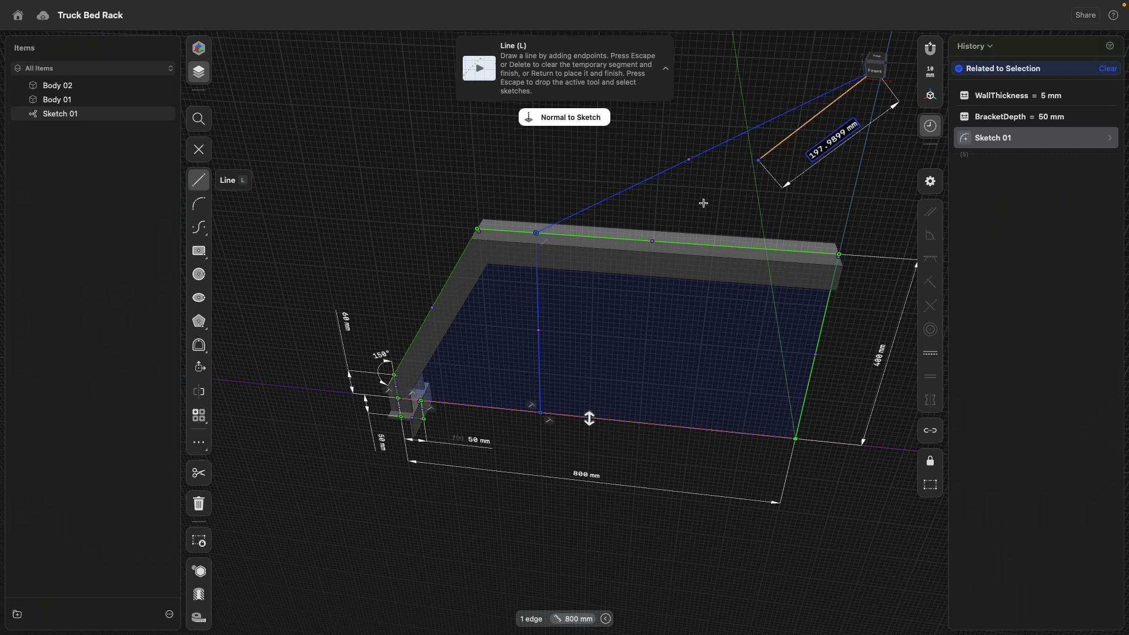
pyautogui.press('Escape')
pyautogui.rightClick(710, 183)
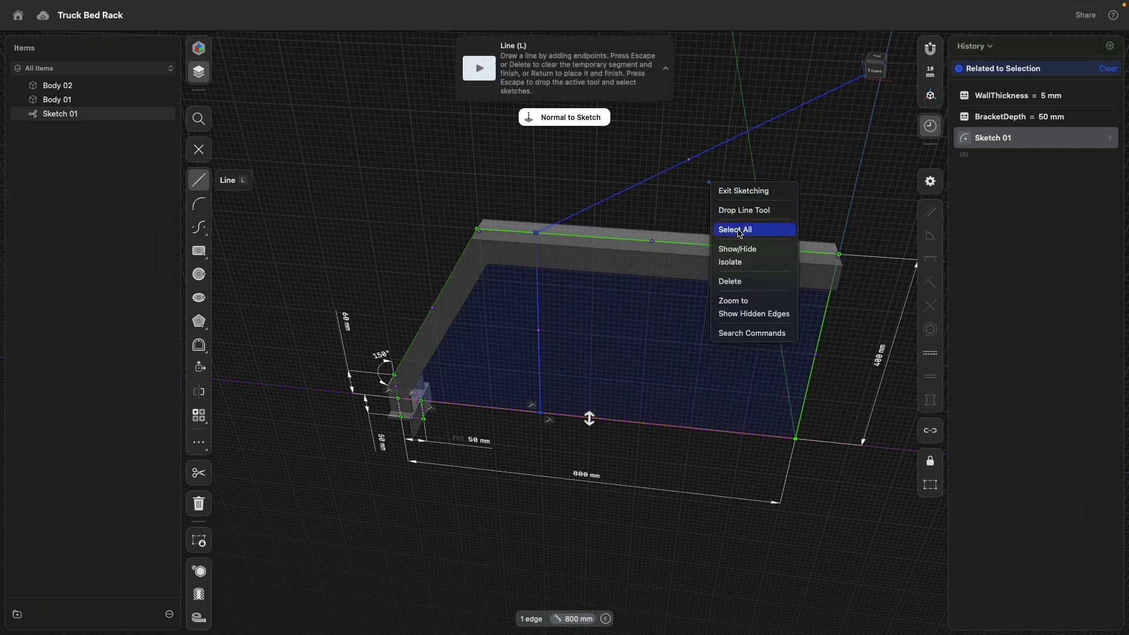
pyautogui.click(687, 173)
pyautogui.press('Escape')
pyautogui.press('super+z')
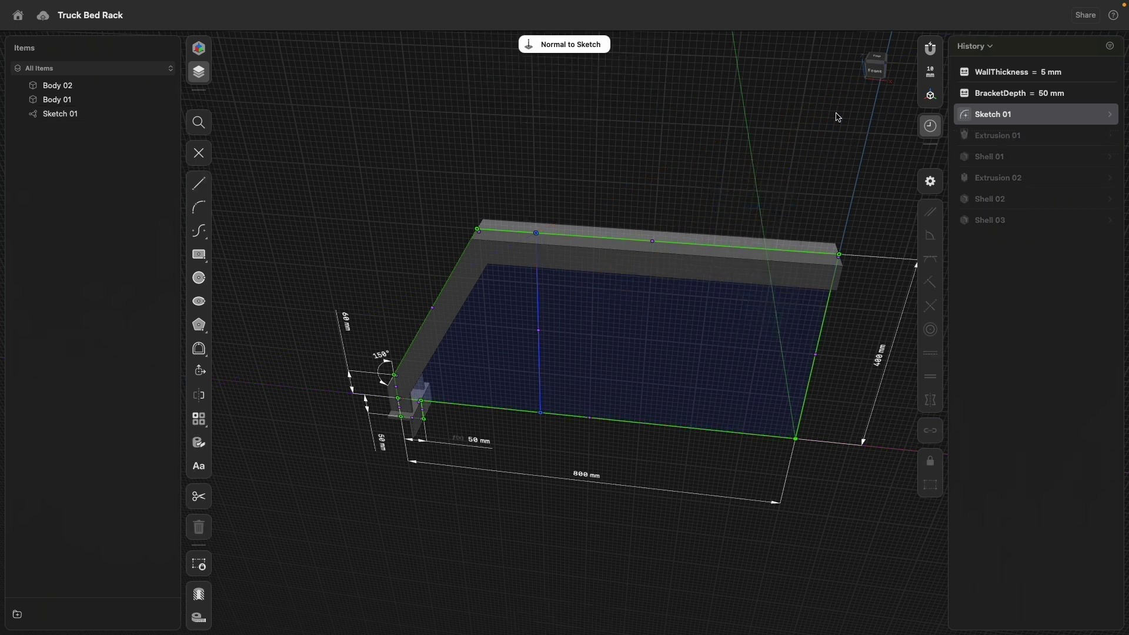
# - Make the new line in Sketch 01 a construction line and constrain it to vertical
pyautogui.moveTo(570, 341); pyautogui.dragTo(560, 411, button='middle')
pyautogui.press('n')
pyautogui.click(548, 253)
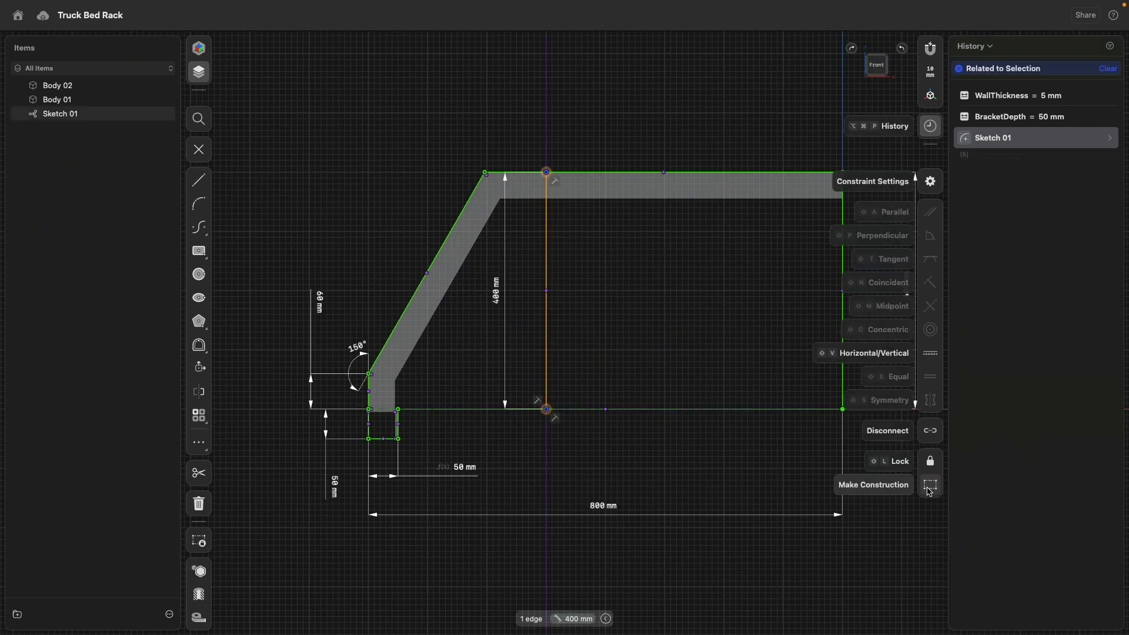
pyautogui.click(935, 356)
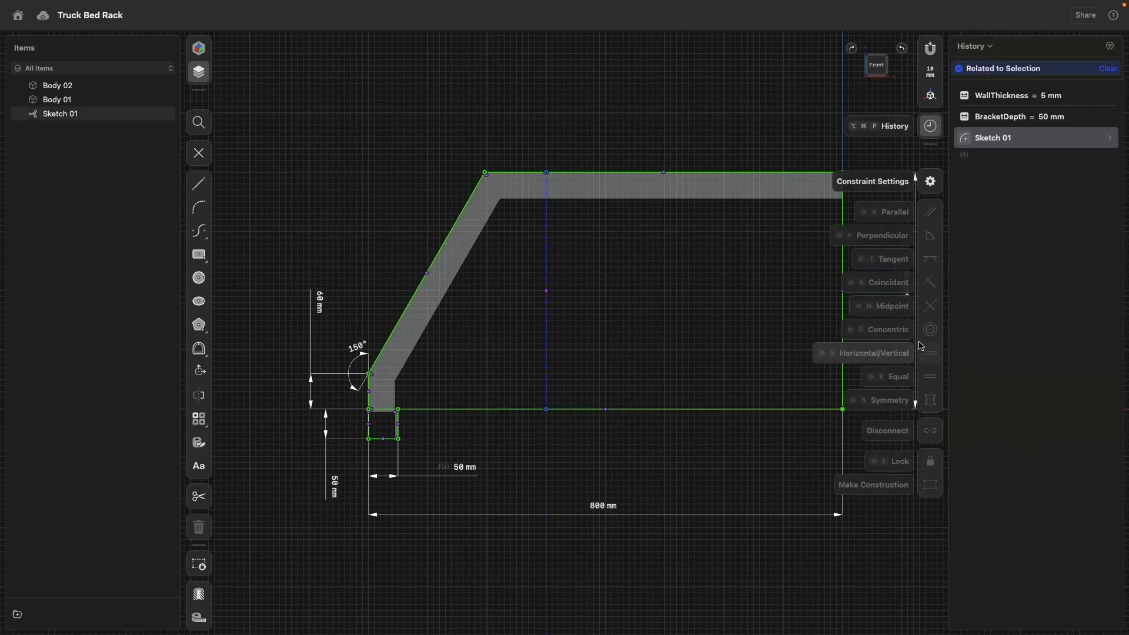
# - Dimension the construction line 100 mm horizontally from the arm's upper corner and finish the sketch
pyautogui.click(484, 172)
pyautogui.moveTo(521, 206); pyautogui.dragTo(522, 113)
pyautogui.click(528, 114)
pyautogui.write('100')
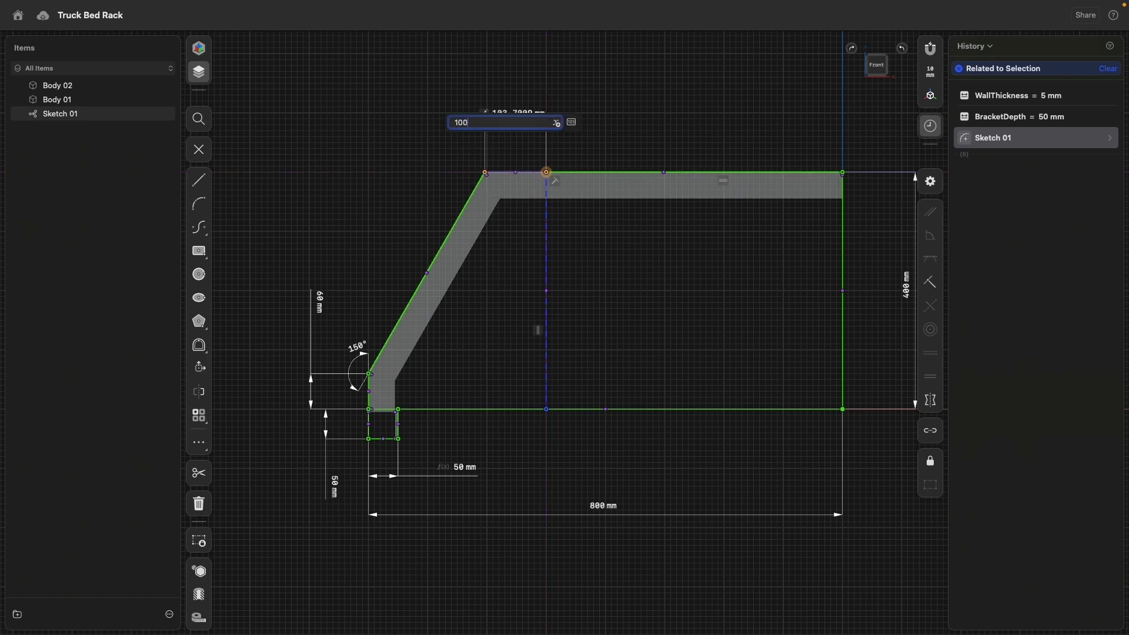
pyautogui.press('Return')
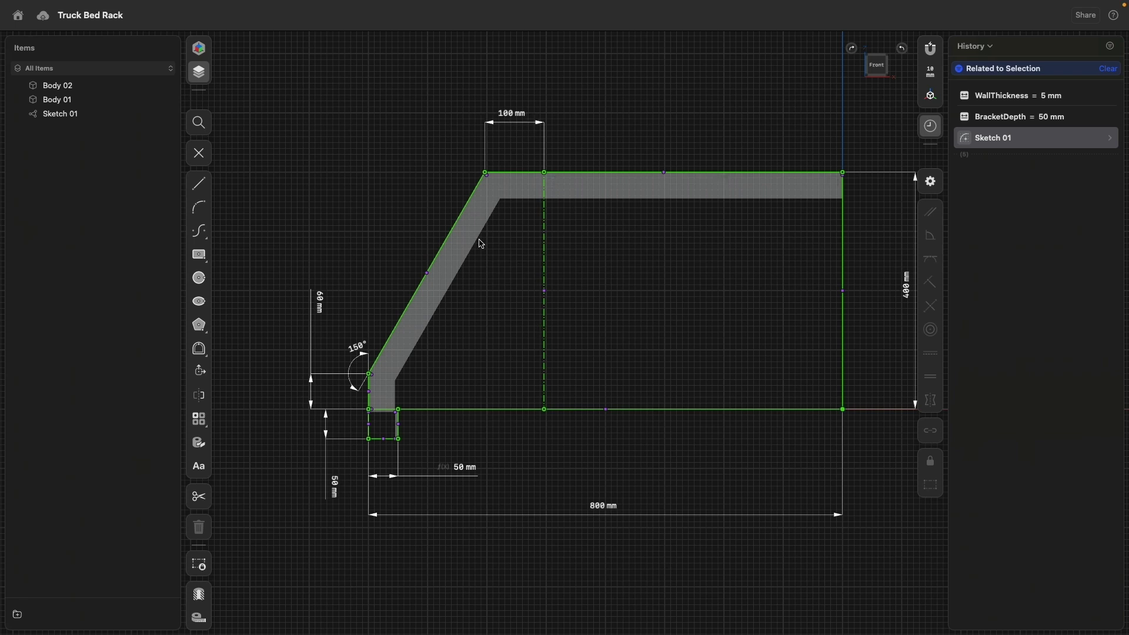
pyautogui.click(199, 153)
# - Create a construction plane along the vertical construction line at 0° to the YZ plane
pyautogui.moveTo(631, 149); pyautogui.dragTo(564, 197, button='right')
pyautogui.click(199, 337)
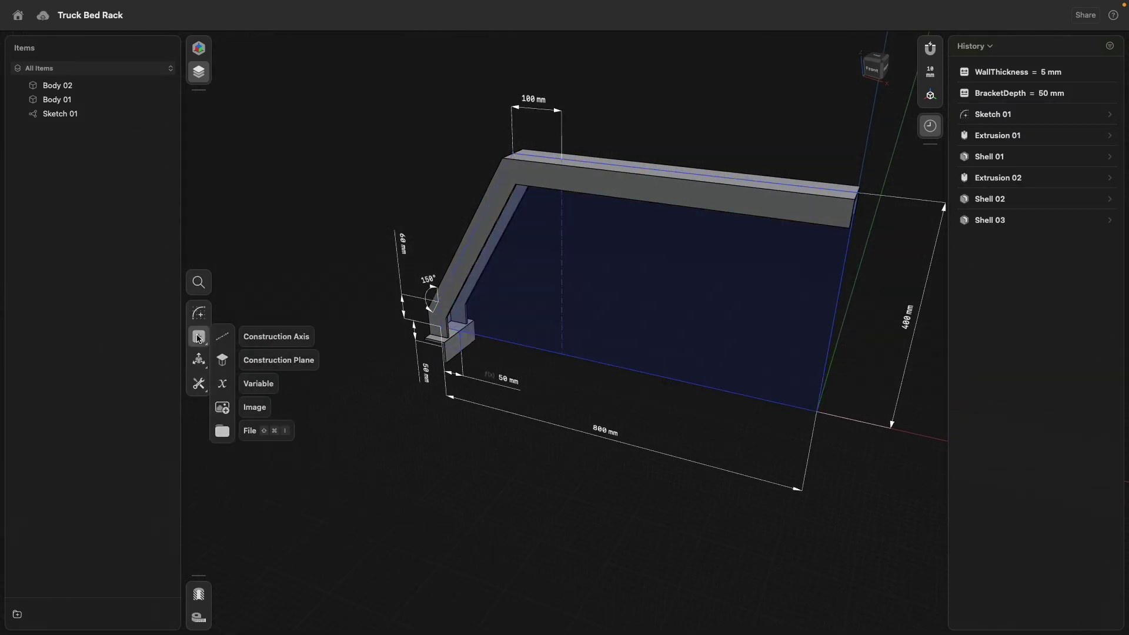
pyautogui.click(222, 360)
pyautogui.click(198, 318)
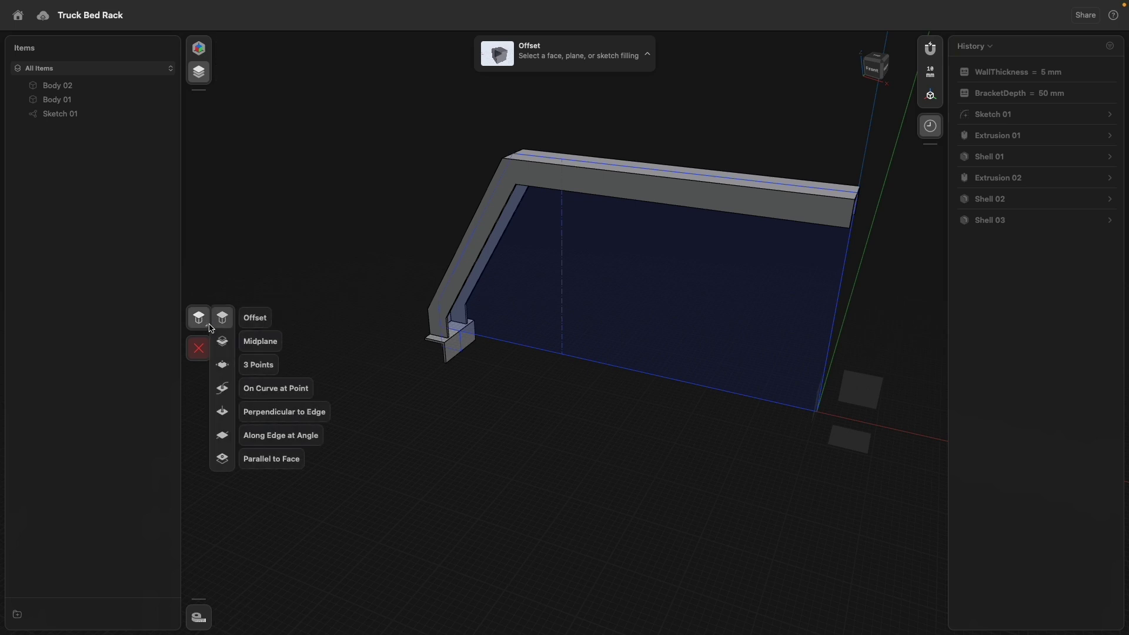
pyautogui.click(222, 437)
pyautogui.click(562, 267)
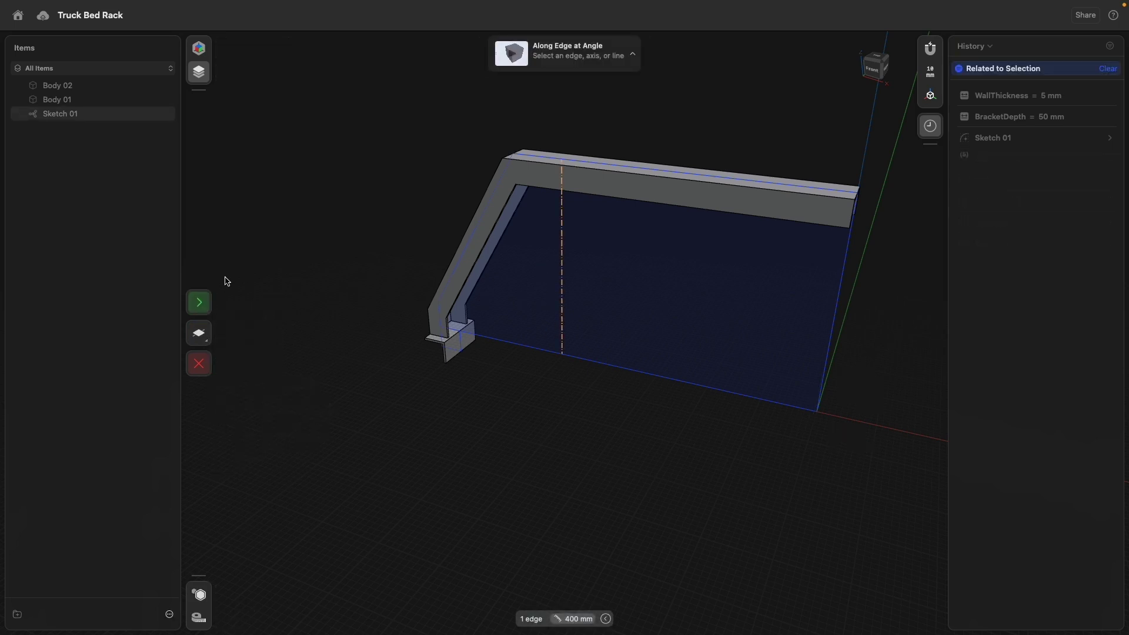
pyautogui.click(199, 302)
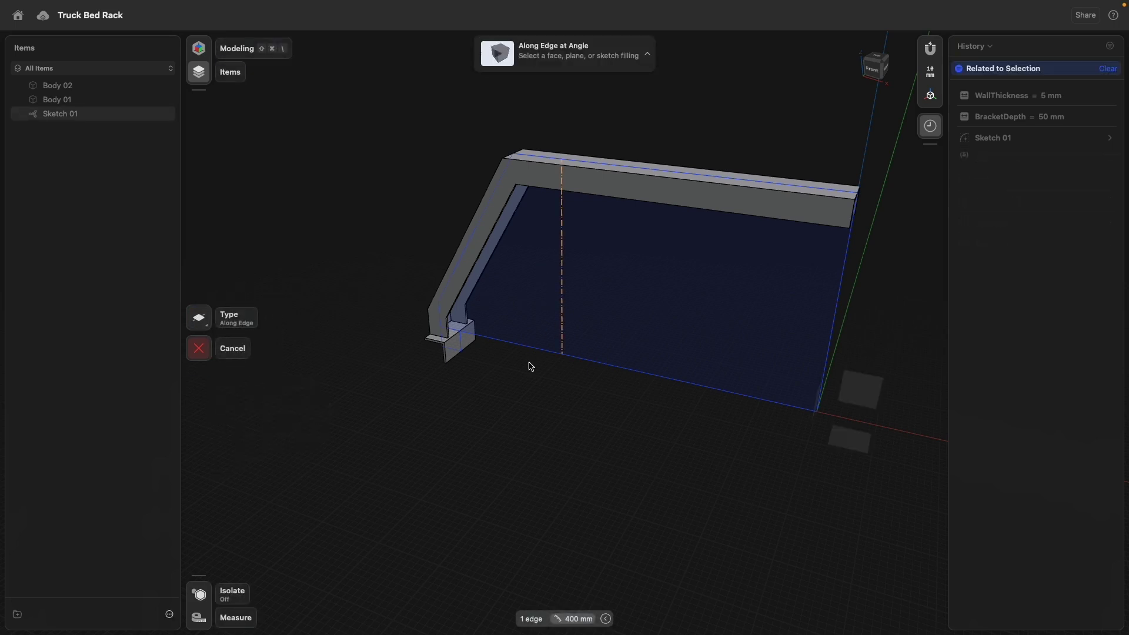
pyautogui.moveTo(814, 421); pyautogui.dragTo(799, 408, button='right')
pyautogui.click(801, 408)
pyautogui.click(199, 304)
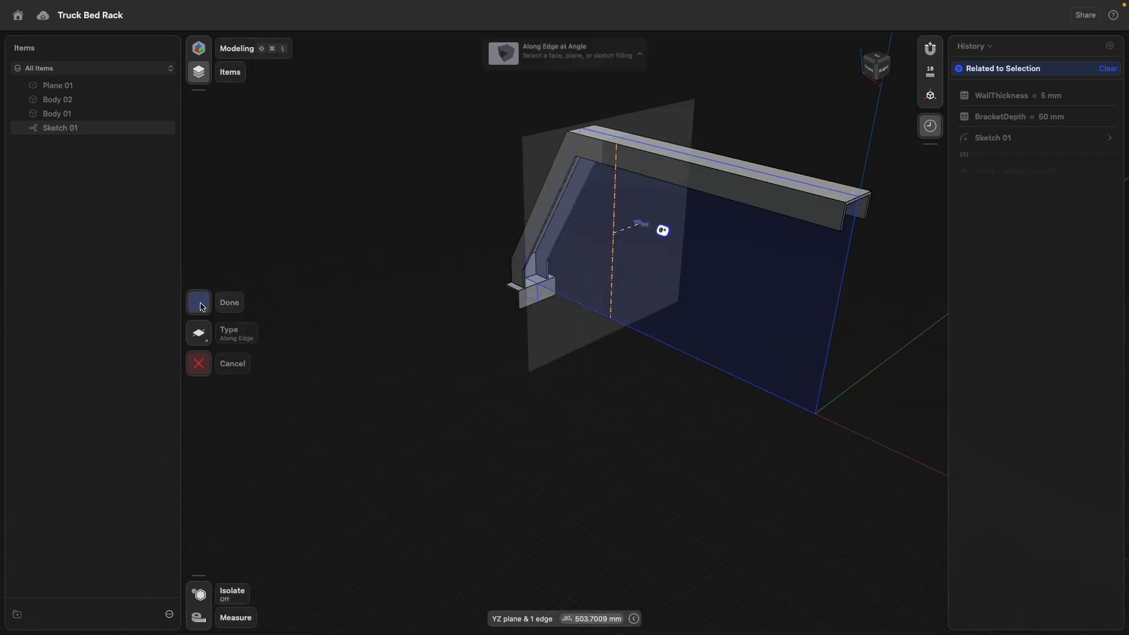
pyautogui.click(201, 305)
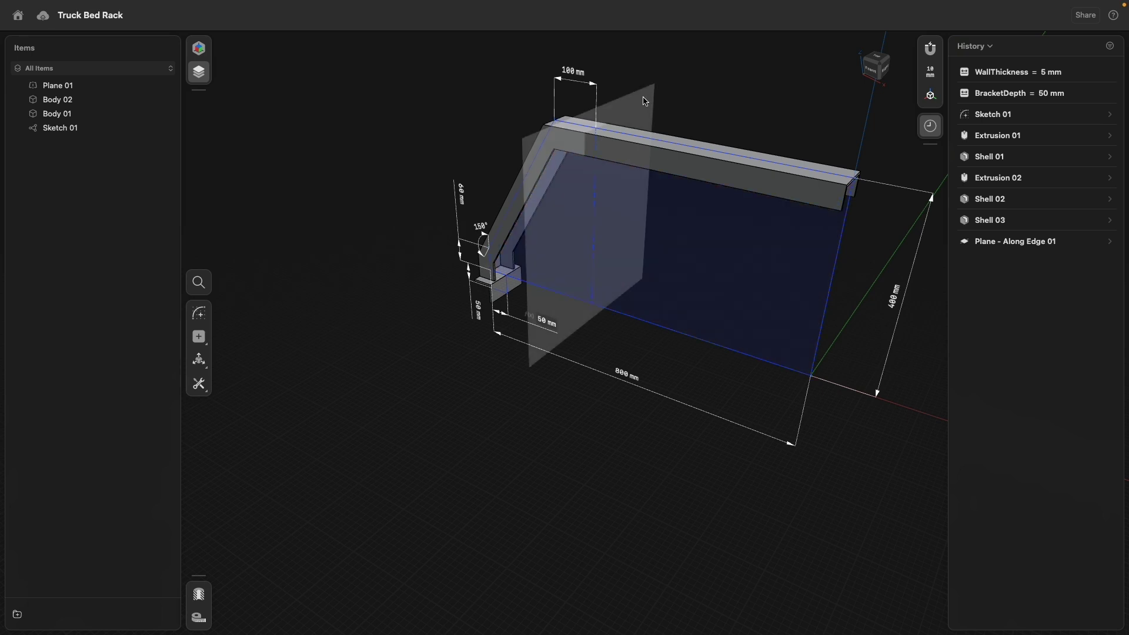
# - Split the arm body, Body 02, with the new construction plane
pyautogui.click(674, 167)
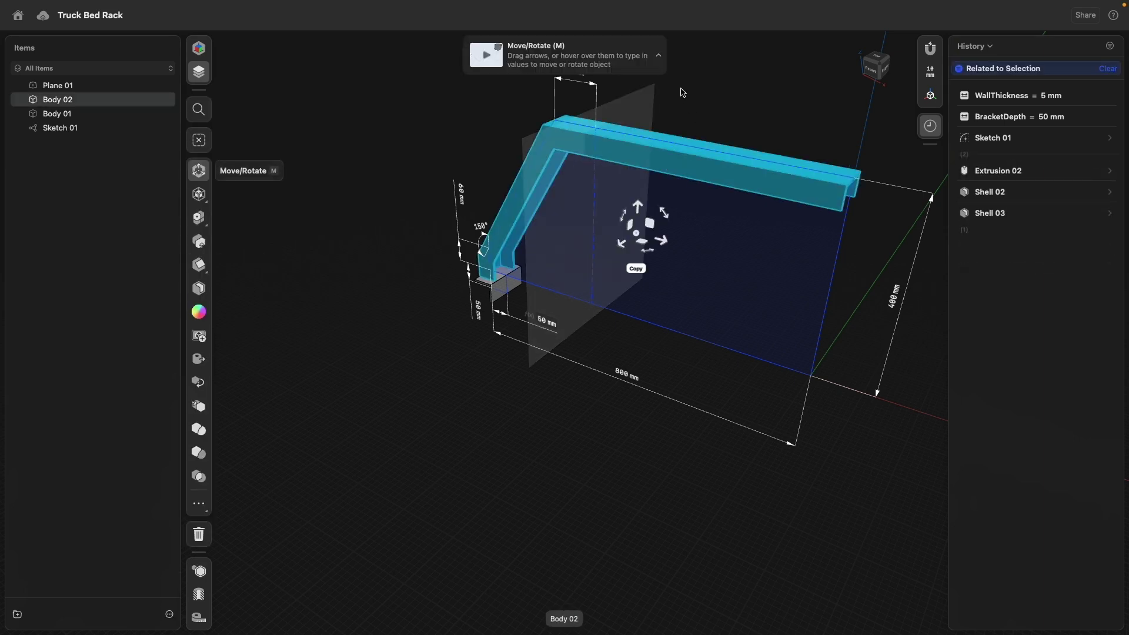
pyautogui.click(648, 107)
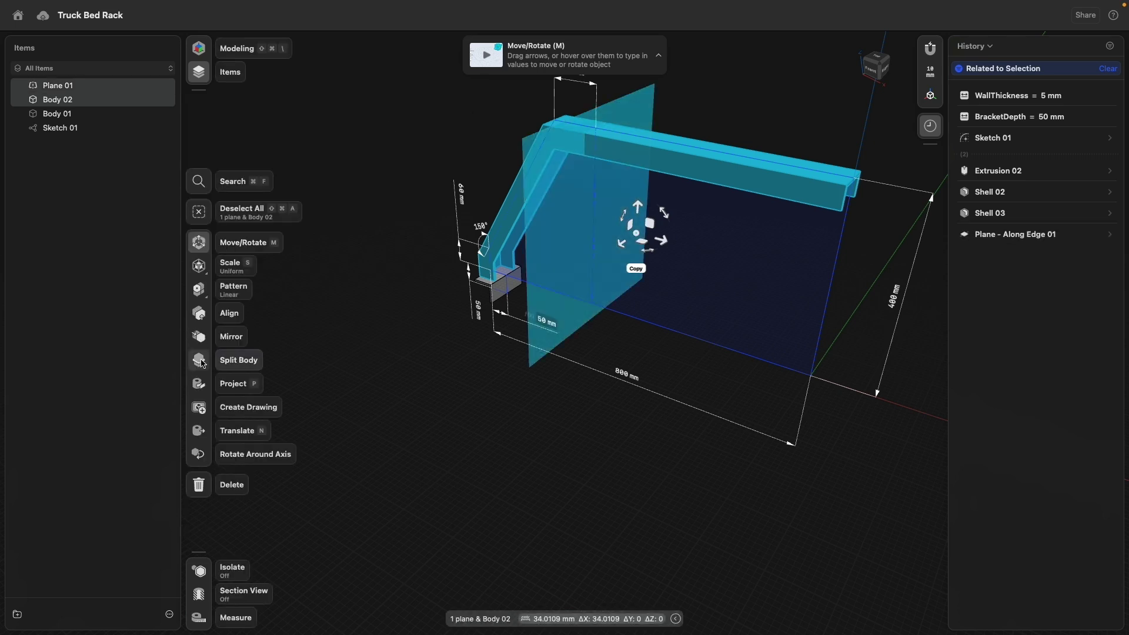
pyautogui.click(203, 362)
pyautogui.click(200, 306)
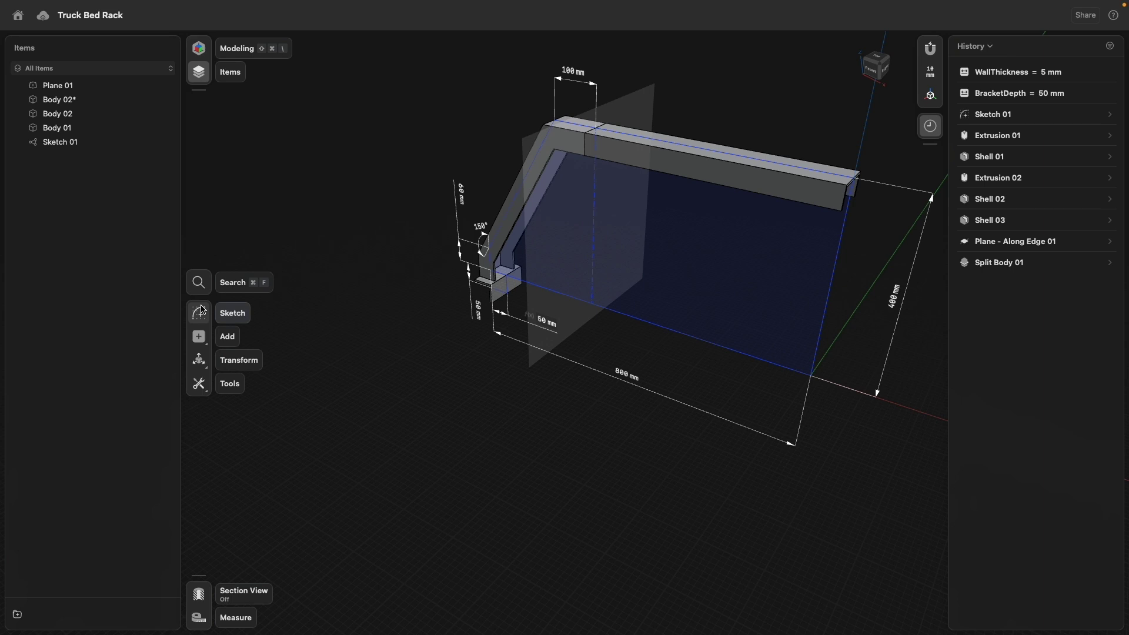
# - Set the size of the construction plane Plane - Along Edge 01 to 50 mm
pyautogui.click(1088, 241)
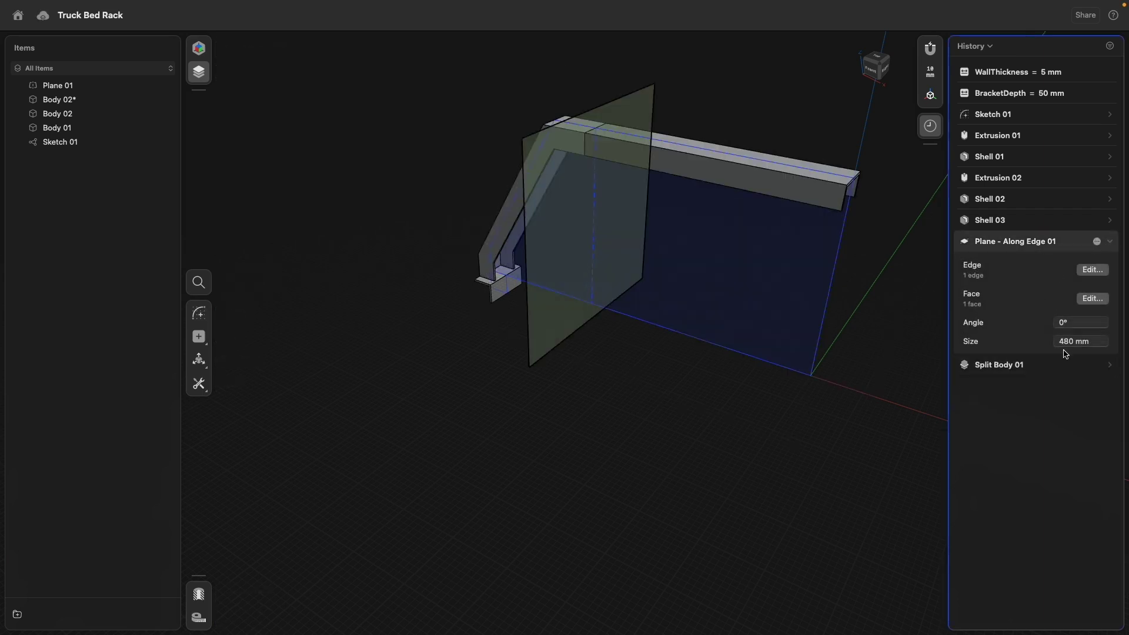
pyautogui.click(1059, 341)
pyautogui.write('50')
pyautogui.press('Return')
pyautogui.click(553, 447)
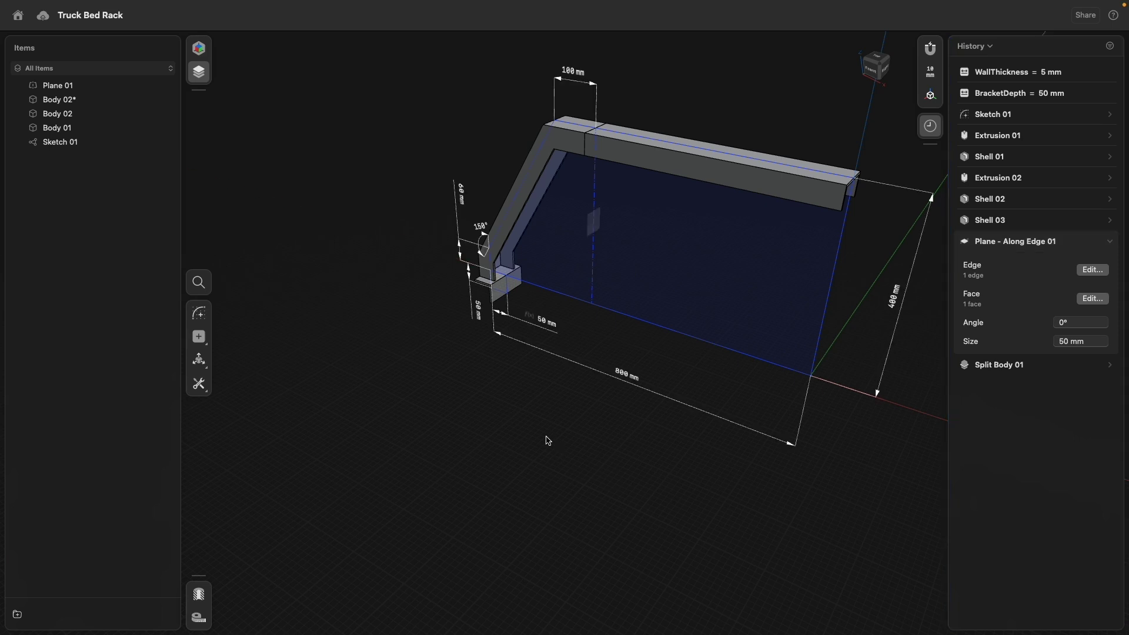
# - Create a length variable named Overlap with a value of 30 mm
pyautogui.click(602, 286)
pyautogui.moveTo(317, 281); pyautogui.dragTo(341, 283, button='right')
pyautogui.moveTo(329, 237); pyautogui.dragTo(288, 304, button='middle')
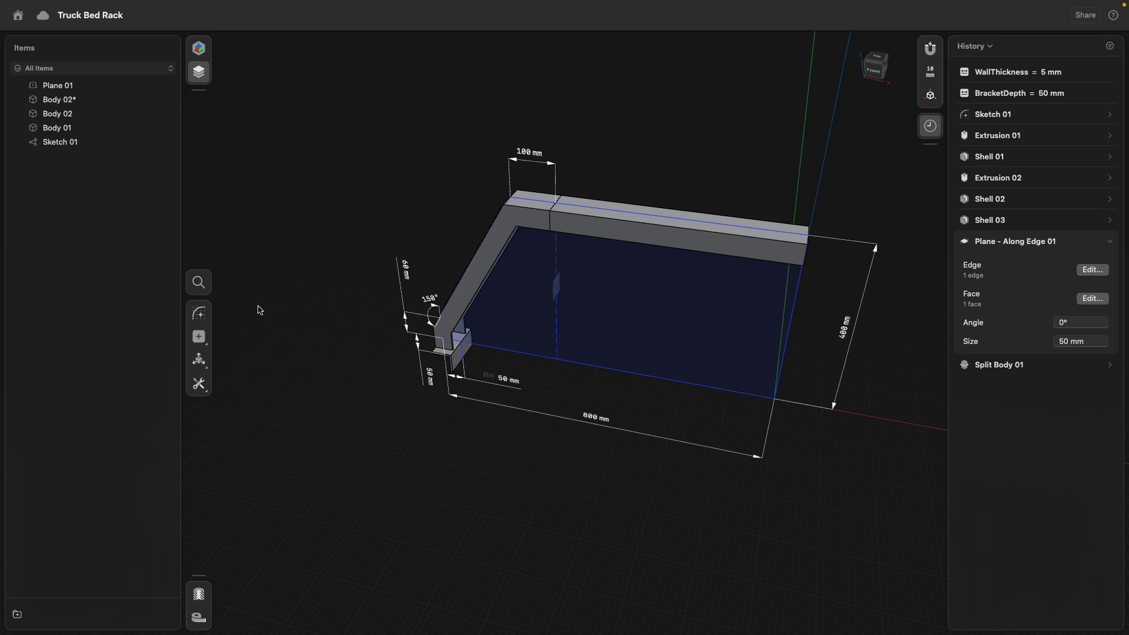
pyautogui.click(199, 336)
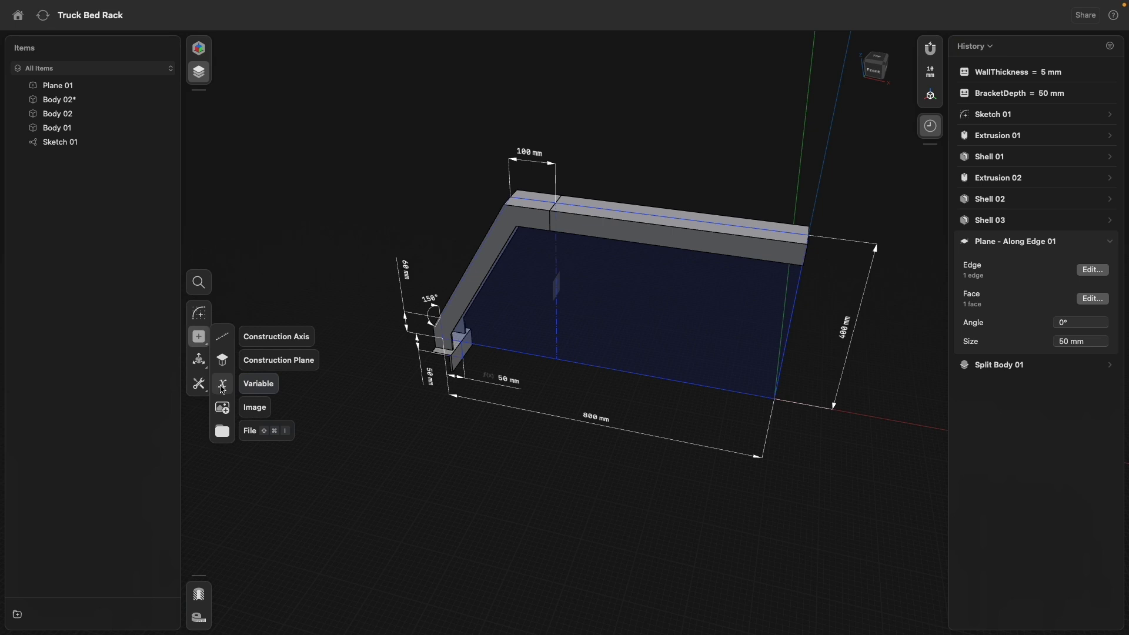
pyautogui.click(221, 387)
pyautogui.write('Overlap')
pyautogui.press('Tab')
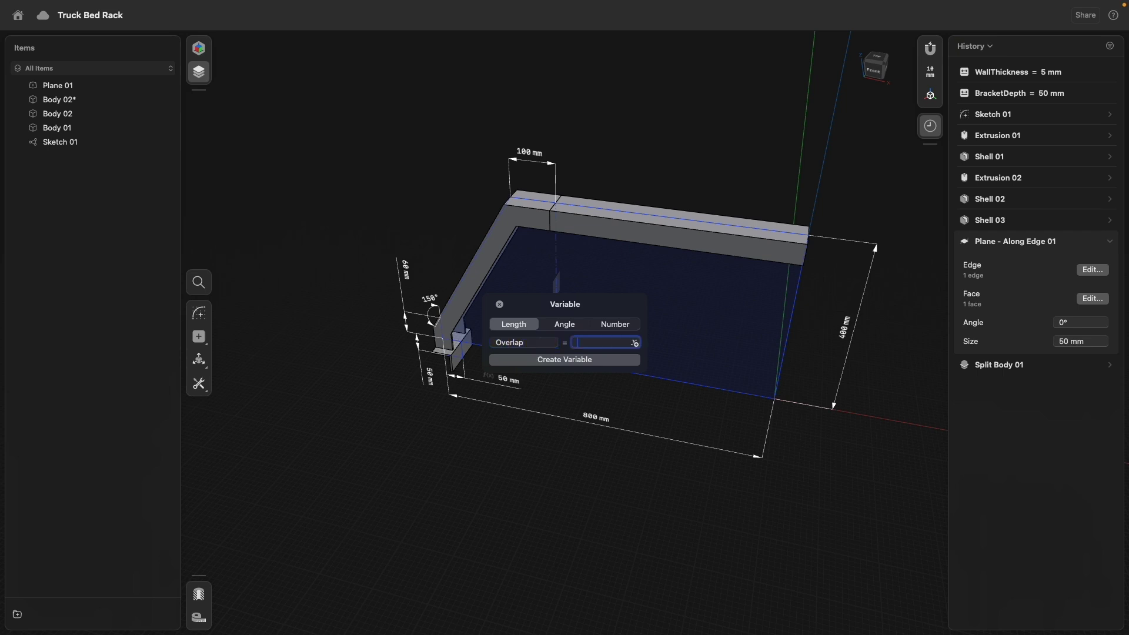
pyautogui.press('Return')
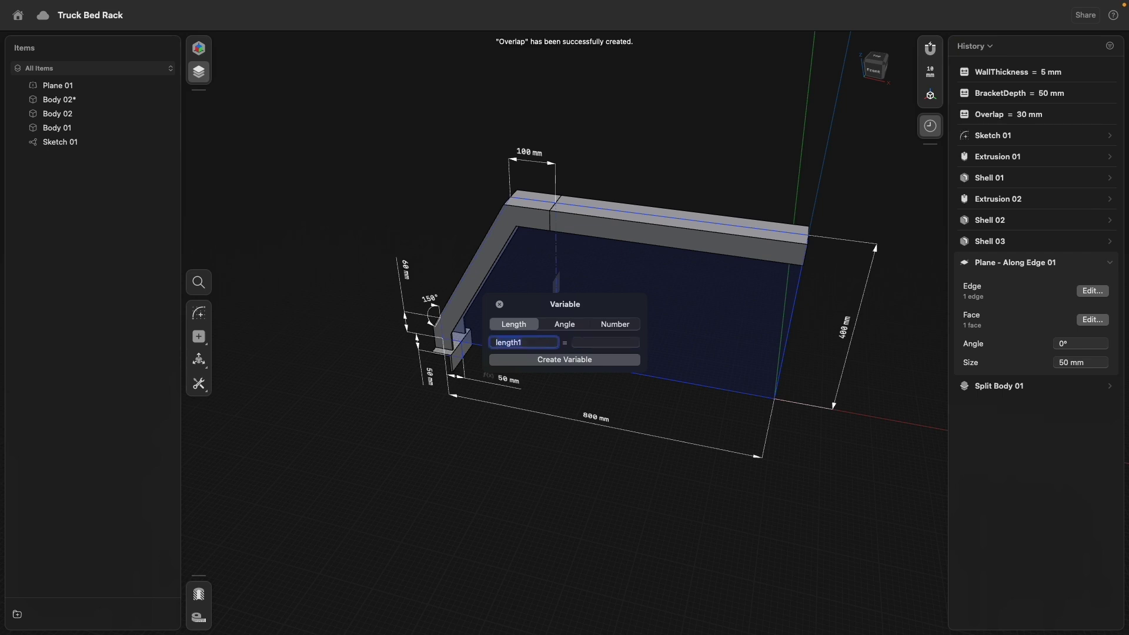
pyautogui.click(500, 305)
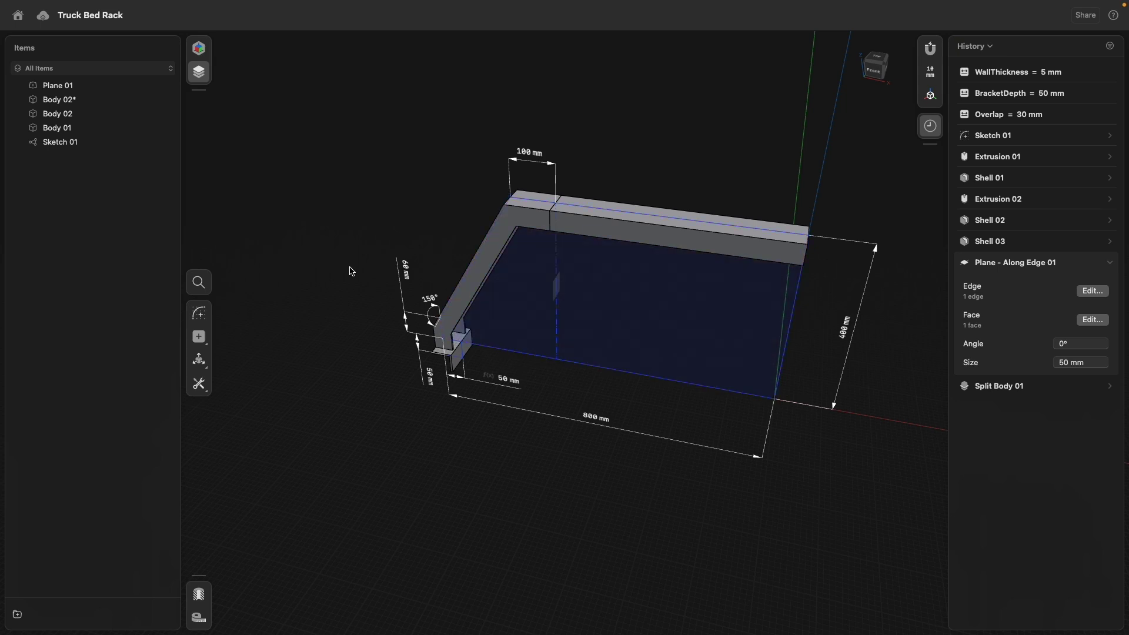
# - Isolate the bent arm section, Body 02*
pyautogui.click(538, 226)
pyautogui.click(199, 264)
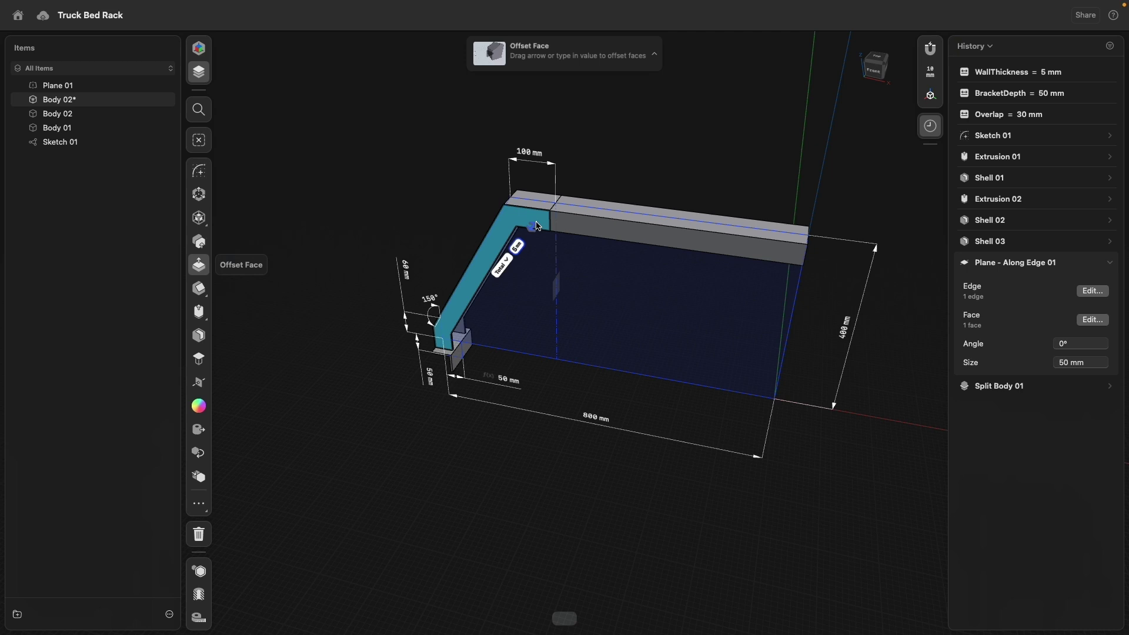
pyautogui.click(203, 573)
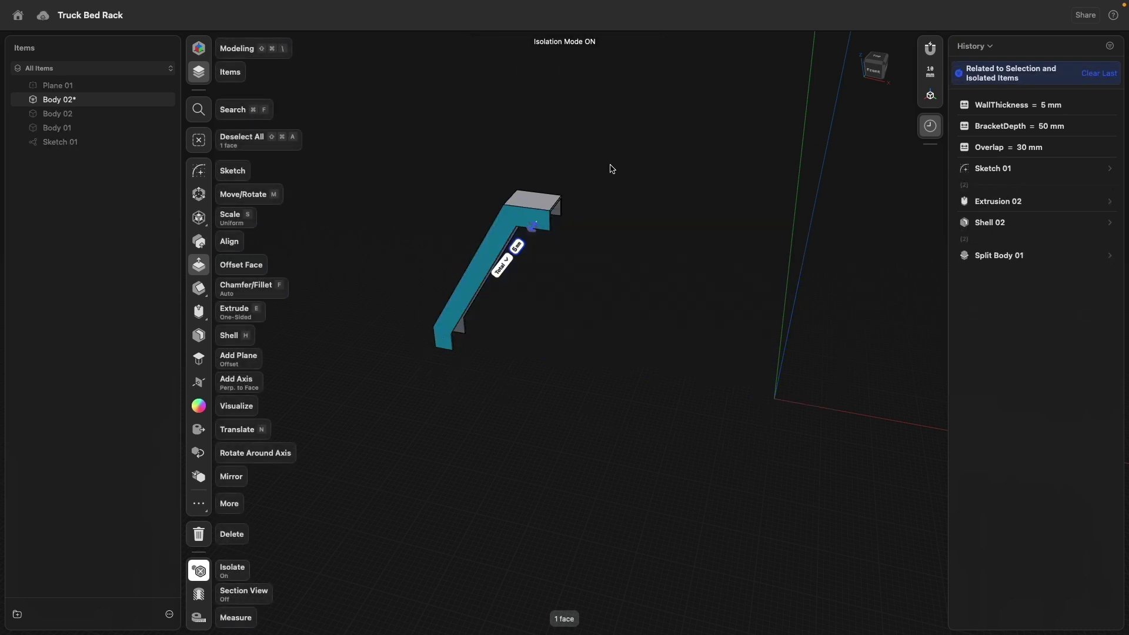
# - Extrude the U-shaped split end face of Body 02* by the Overlap variable and exit isolation
pyautogui.moveTo(608, 166); pyautogui.dragTo(554, 170, button='right')
pyautogui.scroll(5, 549, 187)
pyautogui.press('Escape')
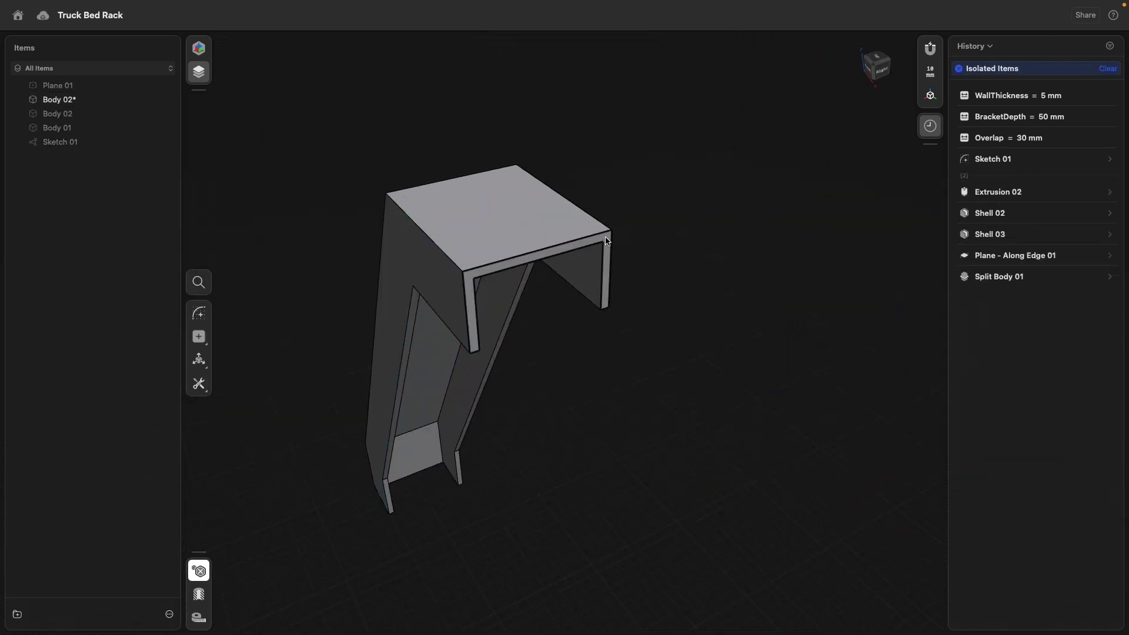
pyautogui.click(608, 240)
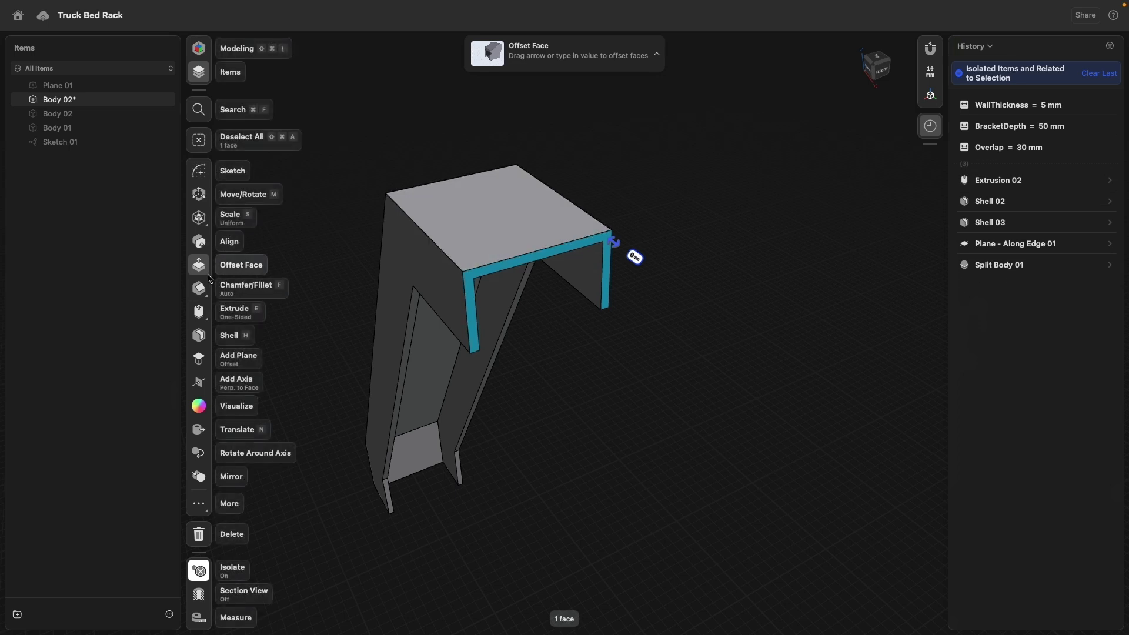
pyautogui.click(203, 314)
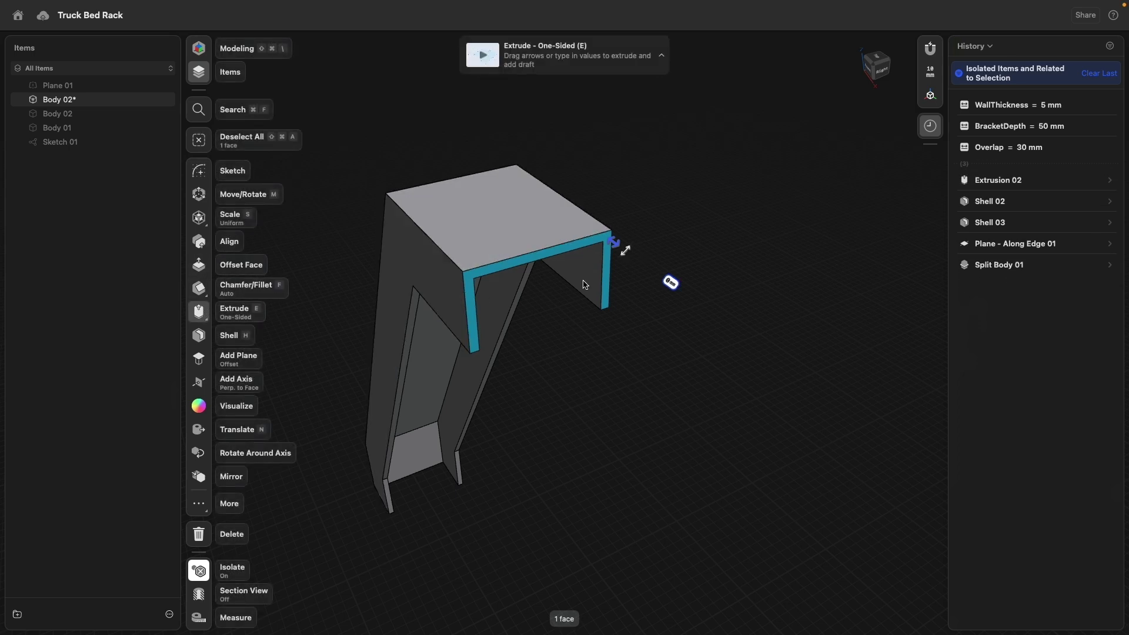
pyautogui.click(671, 284)
pyautogui.click(721, 286)
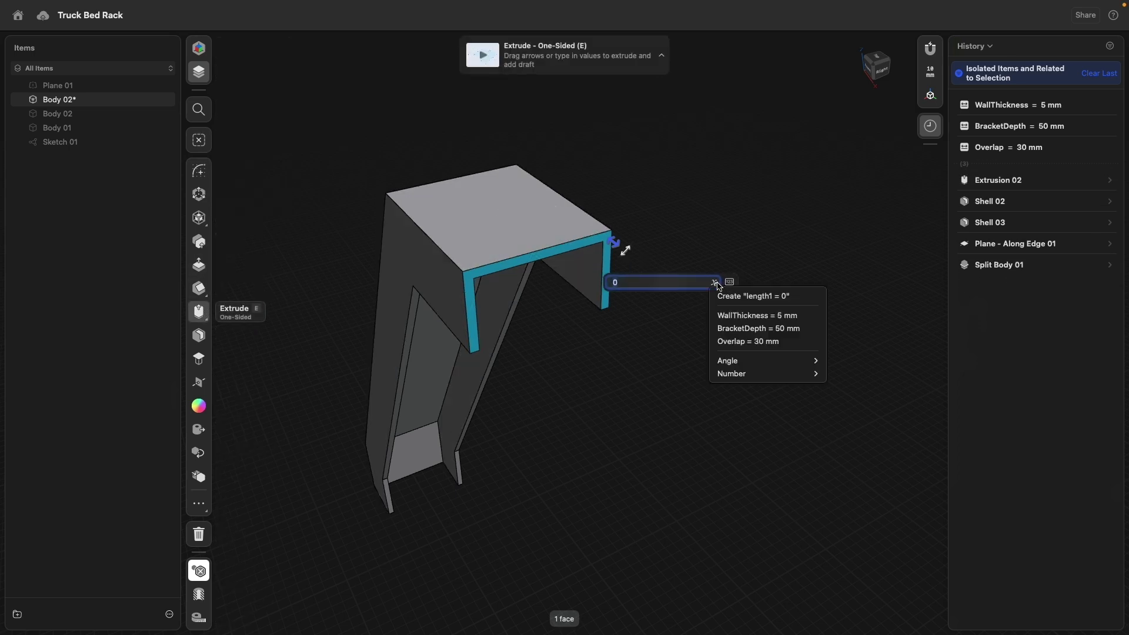
pyautogui.click(757, 341)
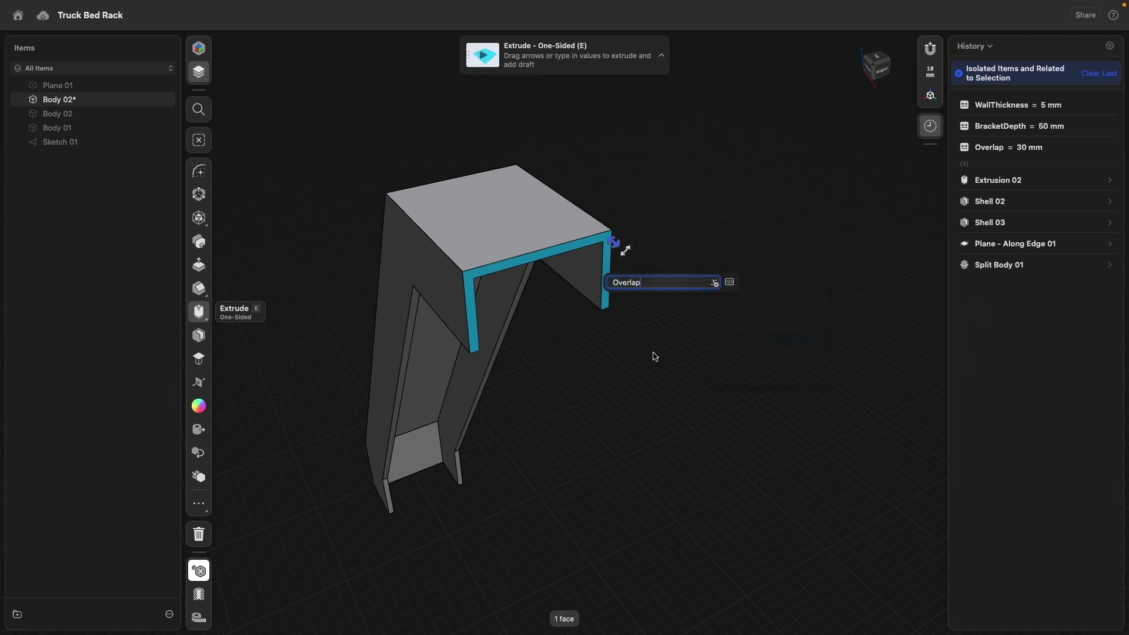
pyautogui.press('Return')
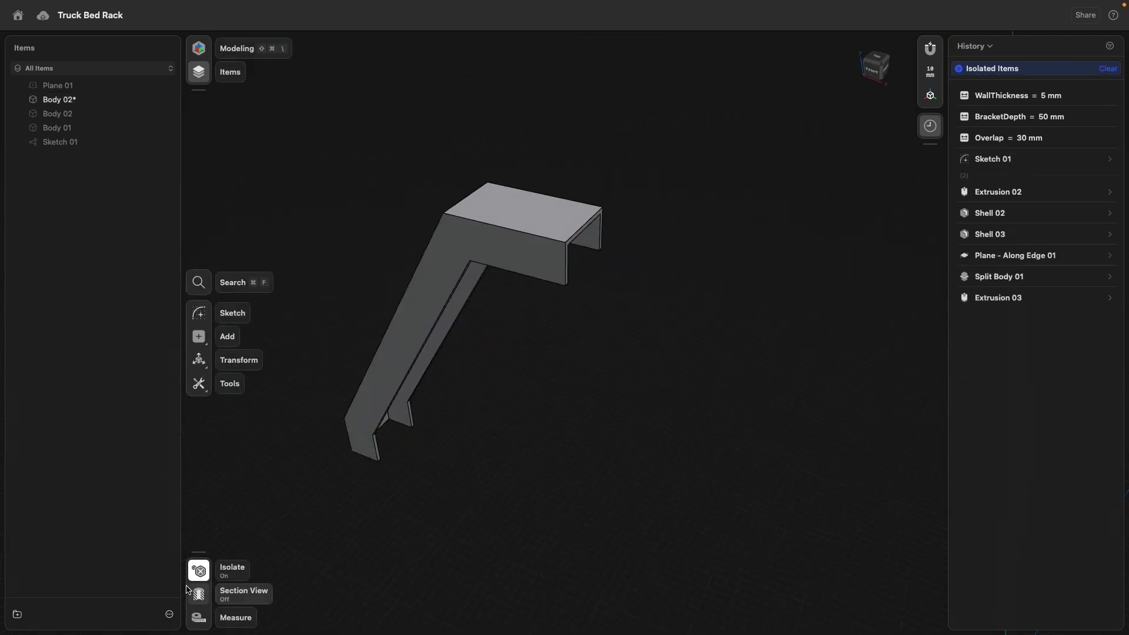
pyautogui.click(199, 570)
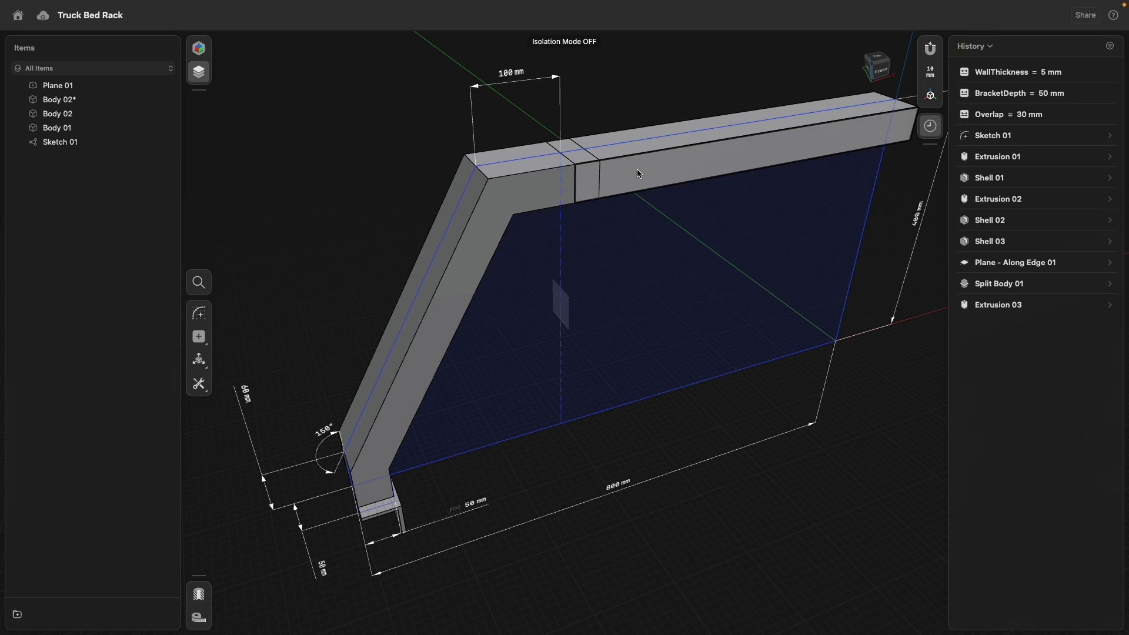
# - Isolate the straight arm section, Body 02, and clear the face selection
pyautogui.click(636, 171)
pyautogui.click(198, 571)
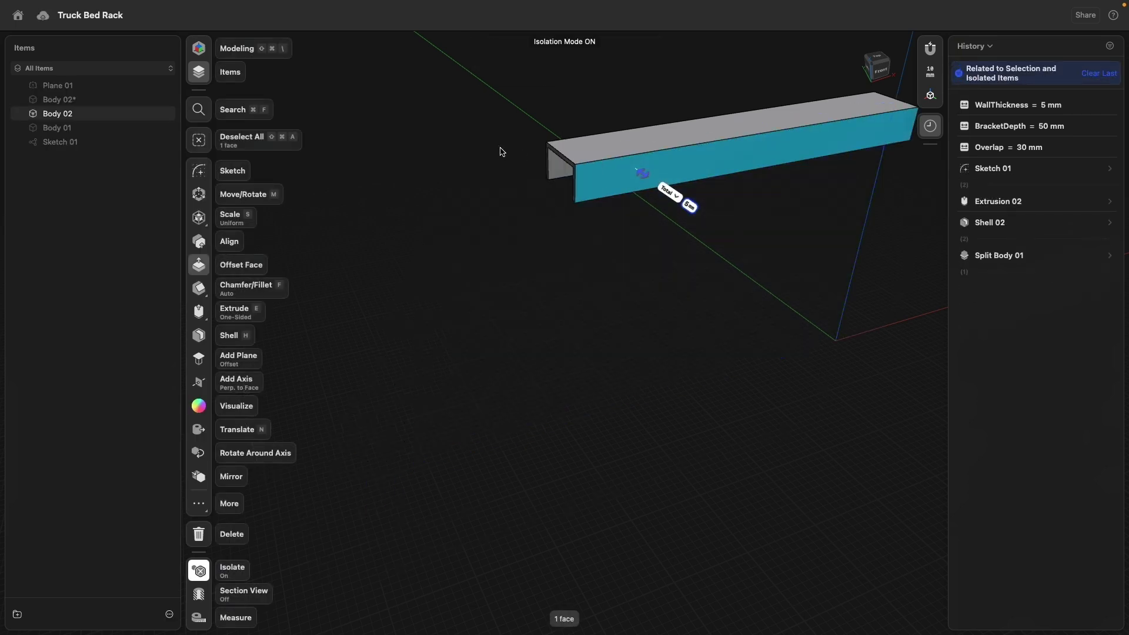
pyautogui.click(498, 152)
# - Extrude the U-shaped split end face of Body 02 by the Overlap variable and exit isolation
pyautogui.scroll(8, 542, 150)
pyautogui.click(599, 190)
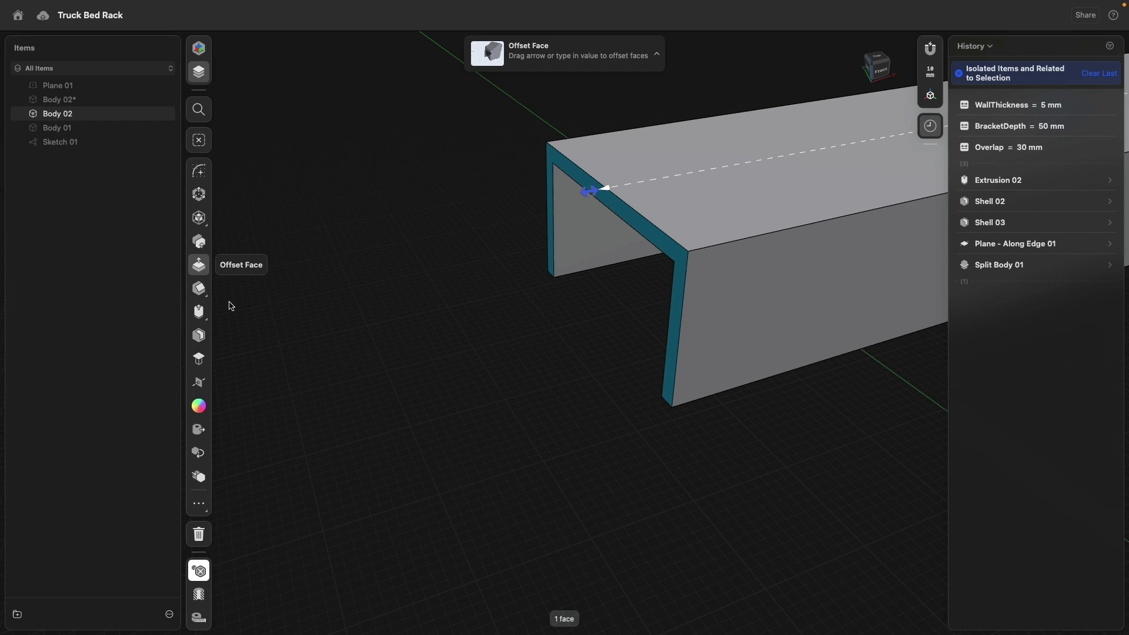
pyautogui.click(199, 314)
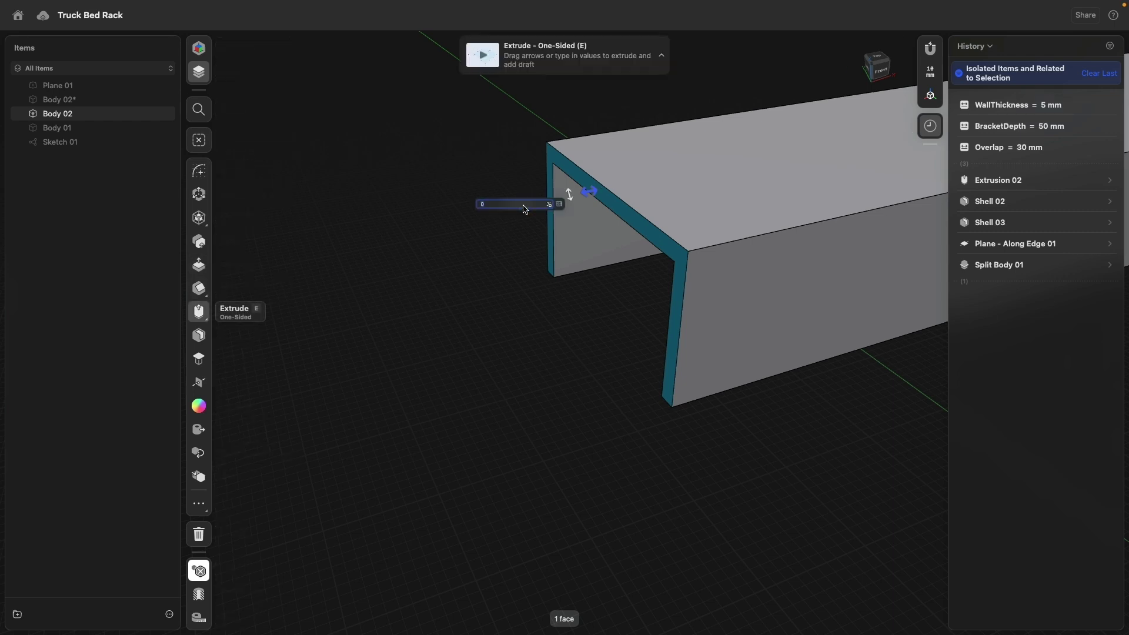
pyautogui.click(579, 203)
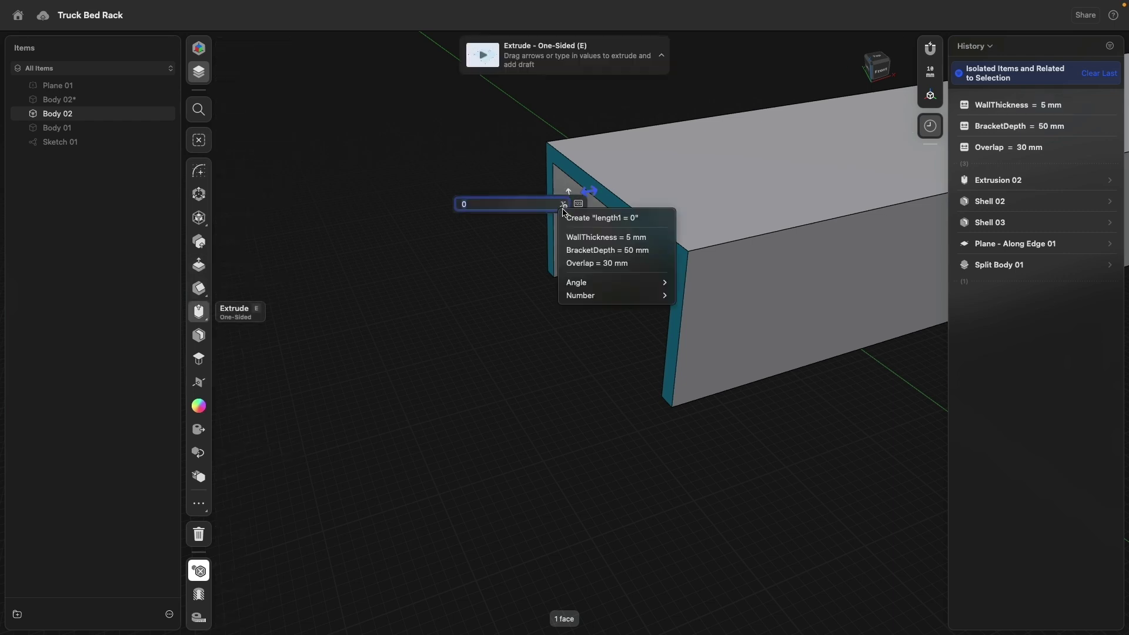
pyautogui.click(642, 264)
pyautogui.press('Return')
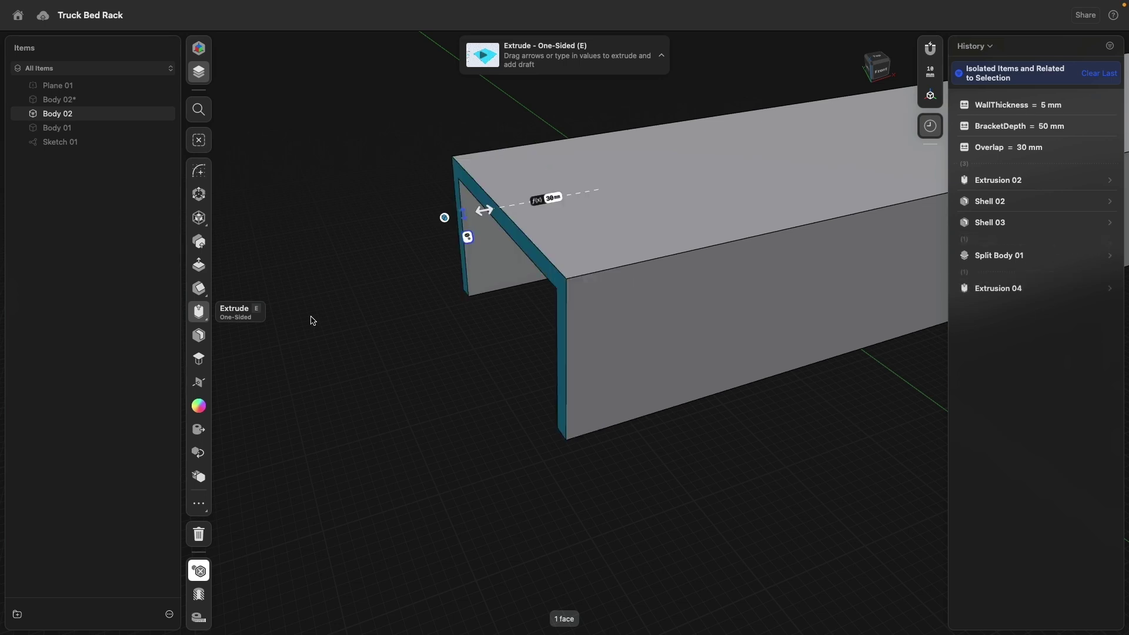
pyautogui.click(202, 571)
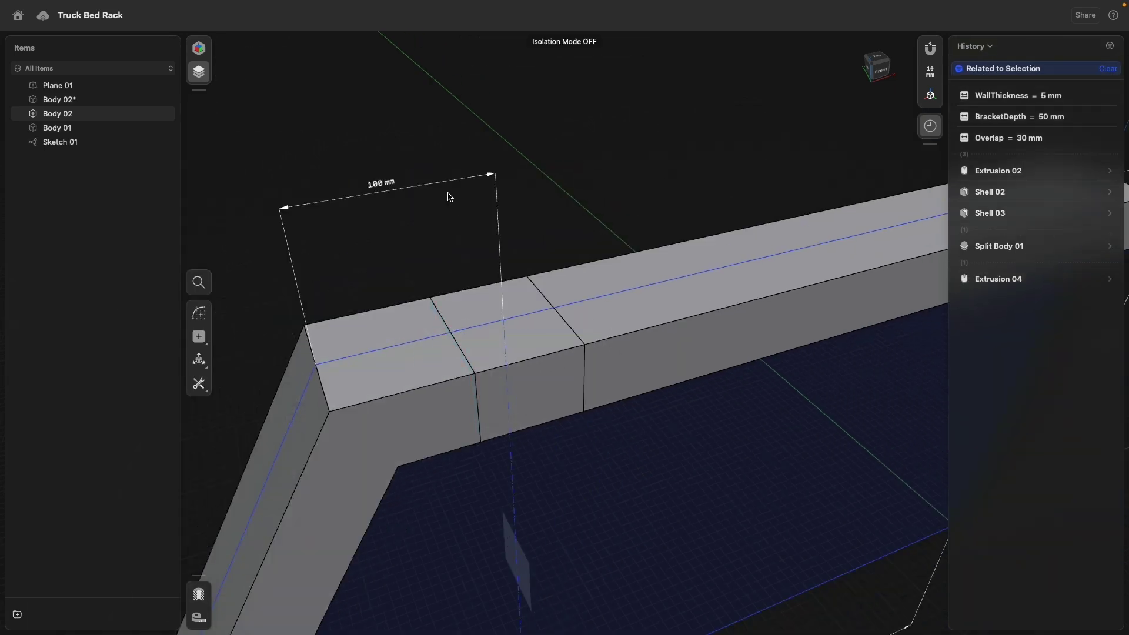
# - Test the overlap by setting the Overlap variable to 10 mm and back to 30 mm
pyautogui.click(448, 196)
pyautogui.click(1027, 117)
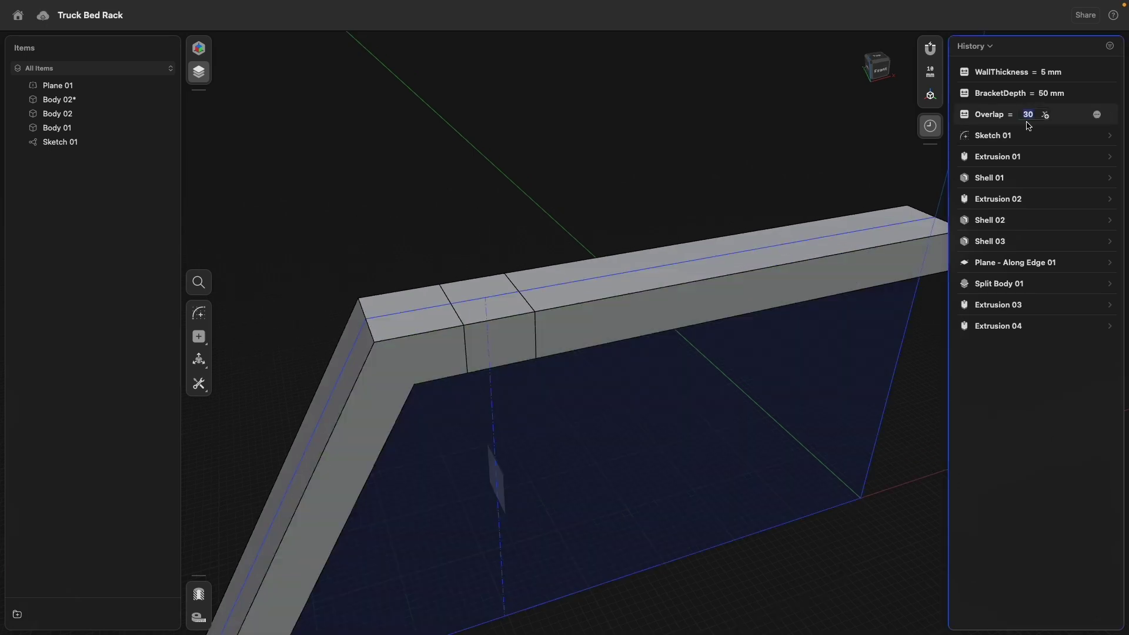
pyautogui.write('10')
pyautogui.press('Return')
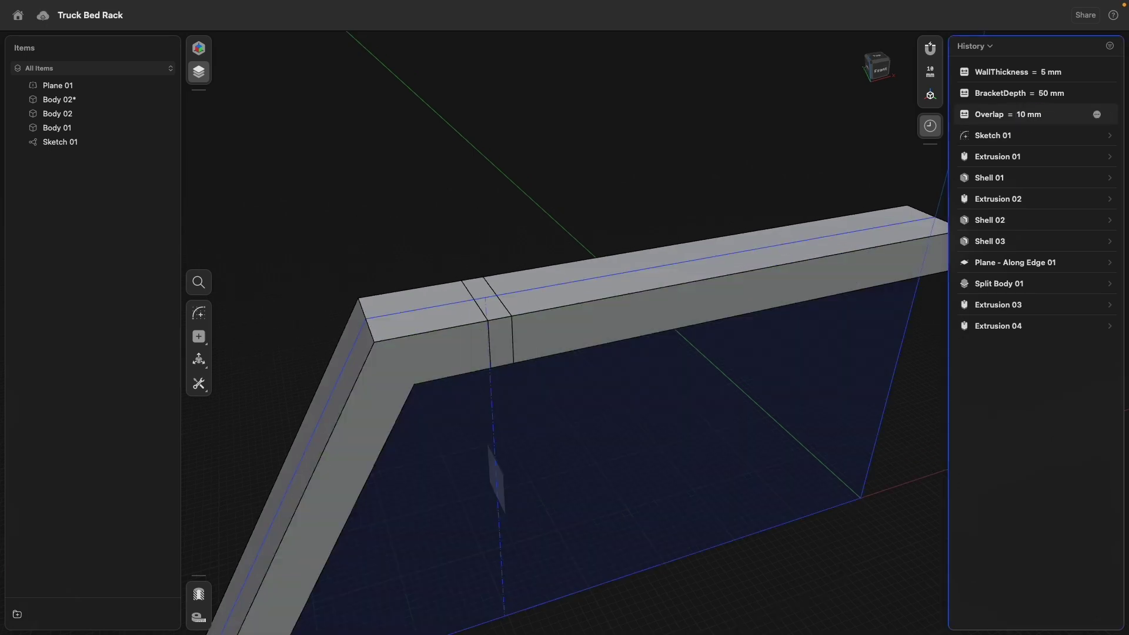
pyautogui.click(1020, 114)
pyautogui.write('30')
pyautogui.press('Return')
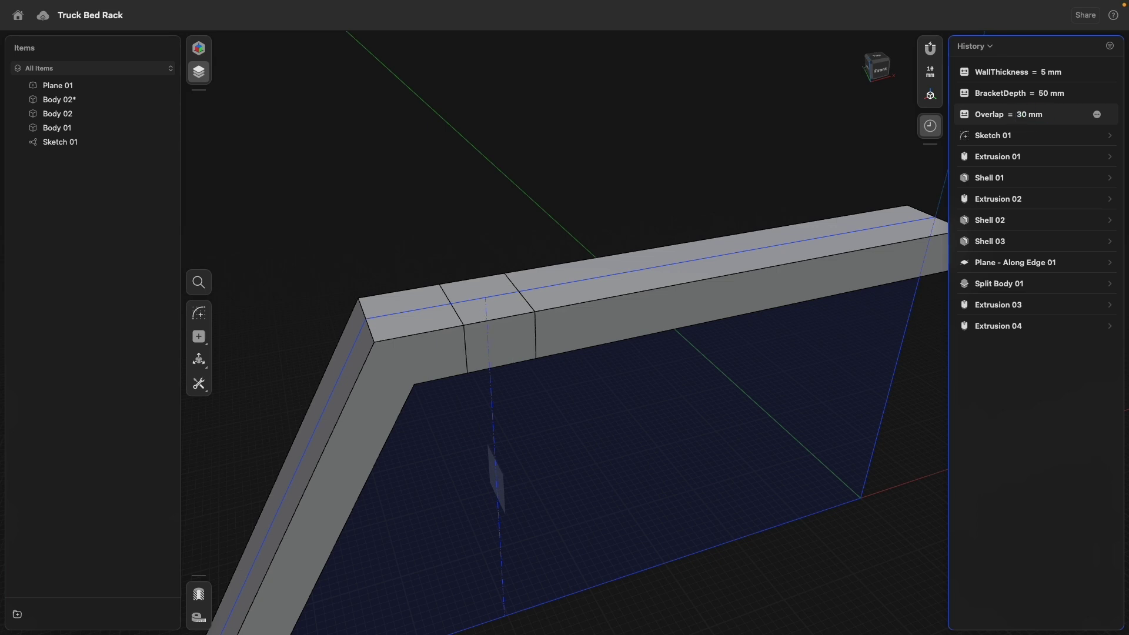
# - Test the split position by setting its horizontal sketch dimension to 50 mm and back to 100 mm
pyautogui.scroll(-3, 242, 195)
pyautogui.moveTo(287, 201); pyautogui.dragTo(342, 213, button='right')
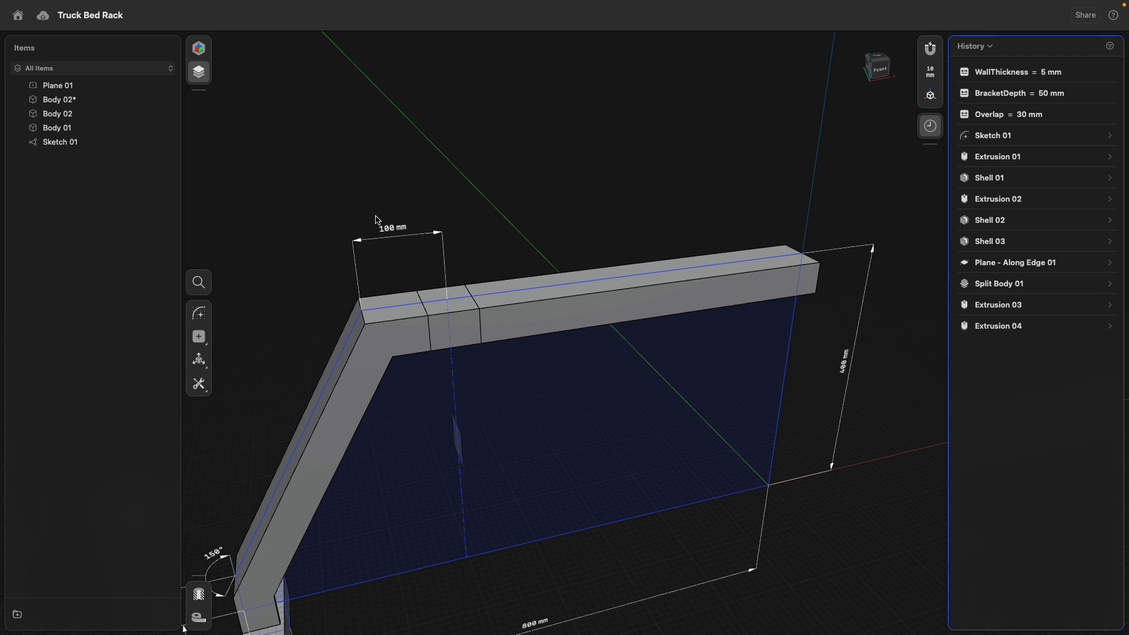
pyautogui.click(420, 238)
pyautogui.write('50')
pyautogui.press('Return')
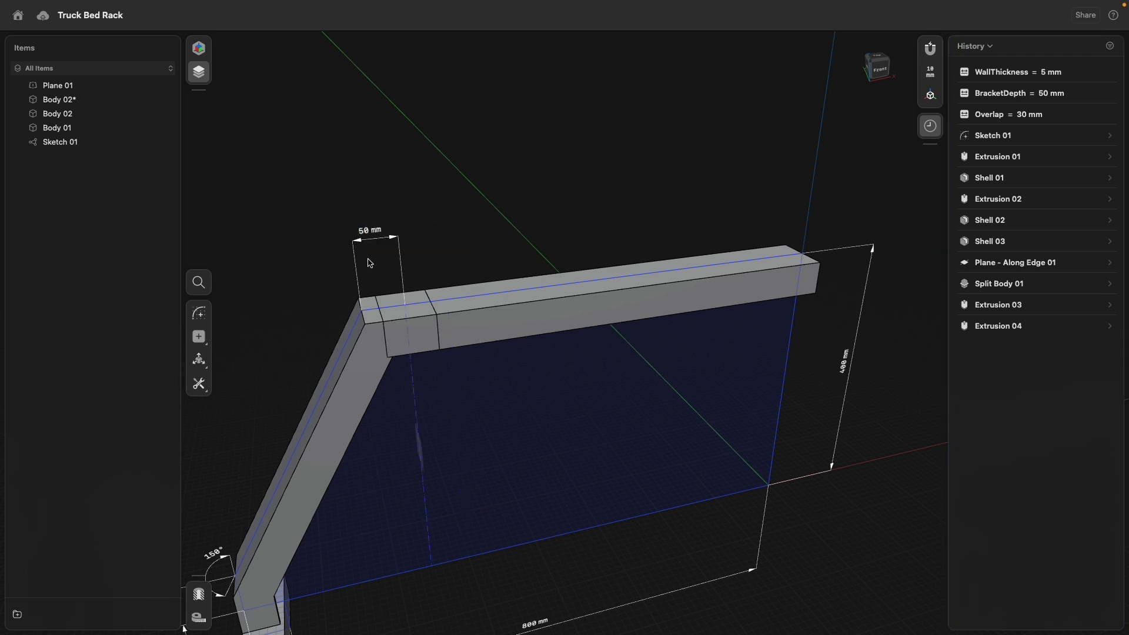
pyautogui.click(372, 235)
pyautogui.write('100')
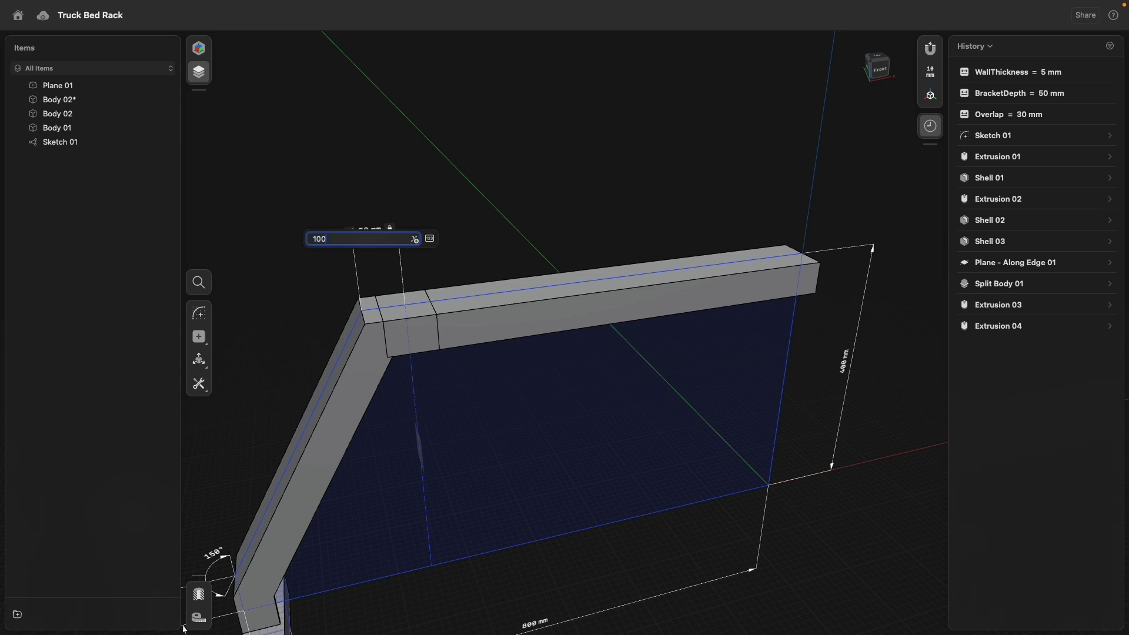
pyautogui.press('Return')
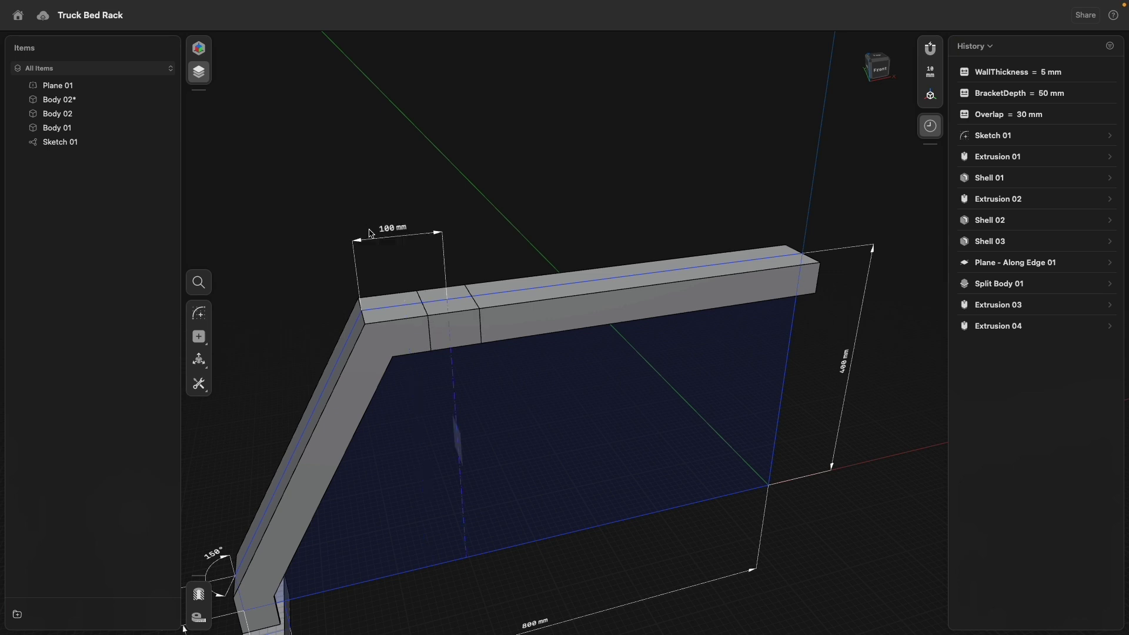
# - Offset the top and both outer side faces of Body 02 outward by the WallThickness variable
pyautogui.moveTo(639, 184); pyautogui.dragTo(654, 312, button='right')
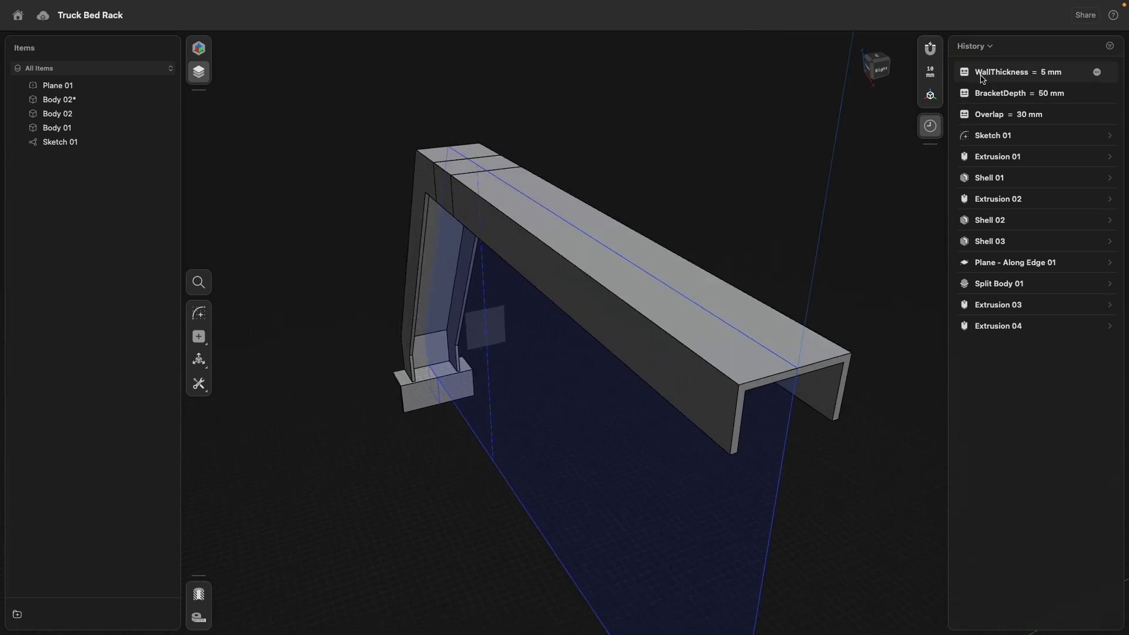
pyautogui.click(677, 344)
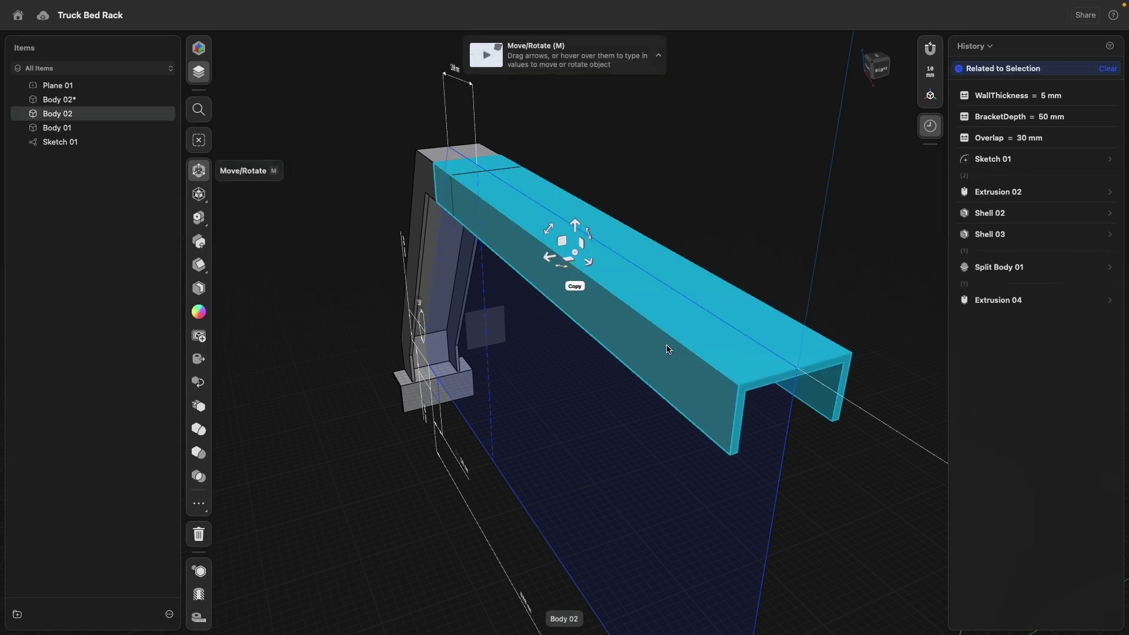
pyautogui.click(687, 316)
pyautogui.click(687, 355)
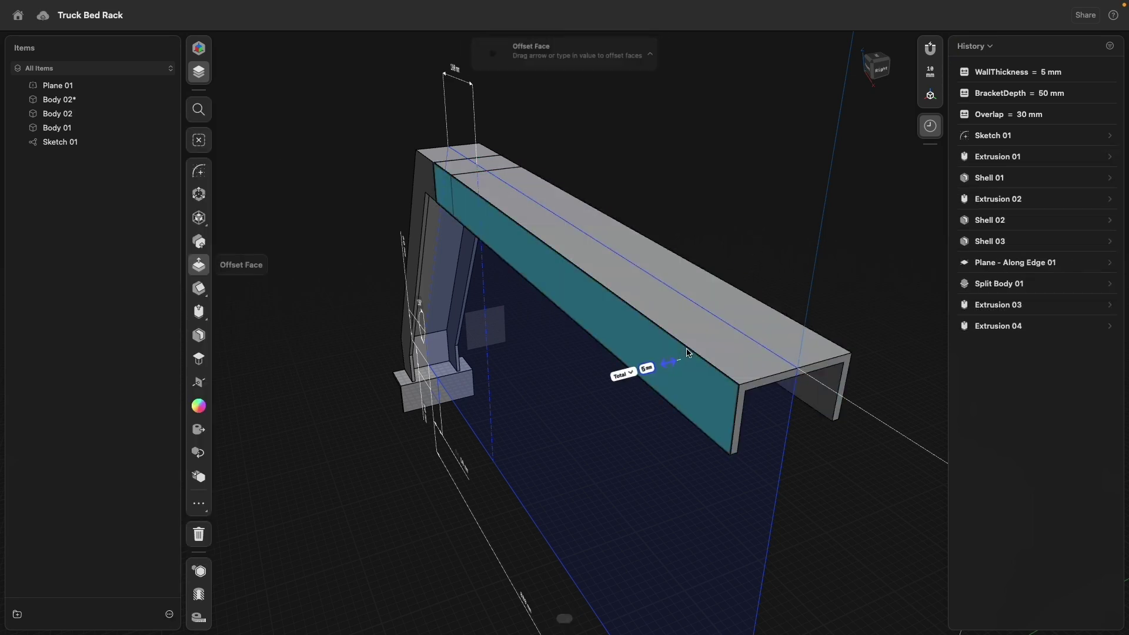
pyautogui.click(691, 334)
pyautogui.moveTo(810, 275); pyautogui.dragTo(728, 272, button='right')
pyautogui.click(762, 351)
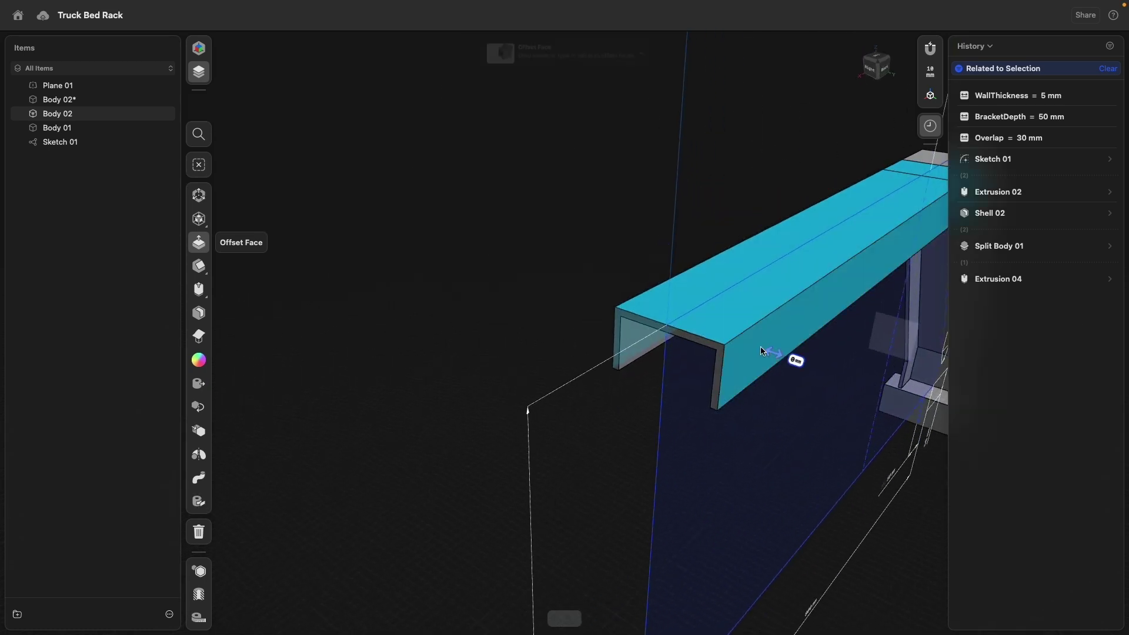
pyautogui.moveTo(456, 244); pyautogui.dragTo(354, 182, button='right')
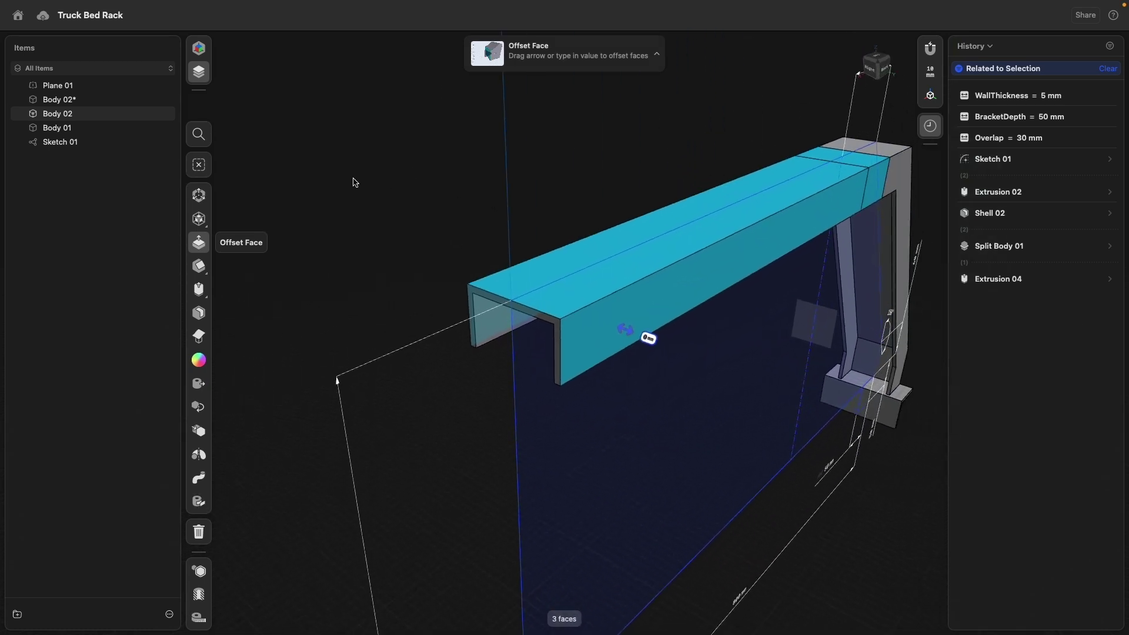
pyautogui.click(649, 338)
pyautogui.click(692, 341)
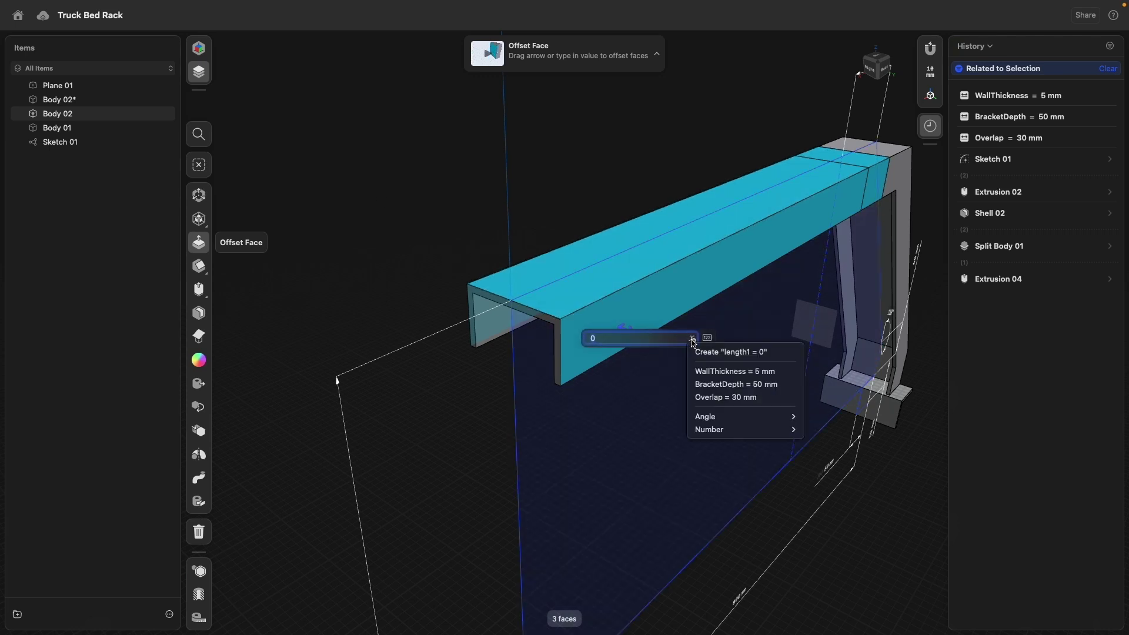
pyautogui.click(730, 371)
pyautogui.click(471, 214)
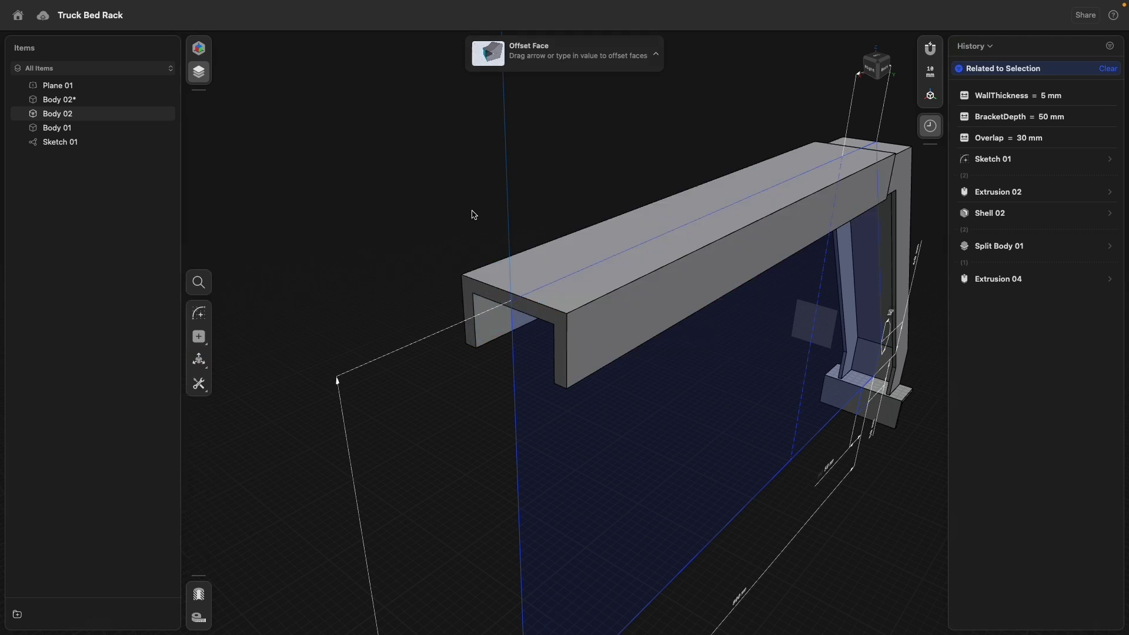
# - Offset the inner top face and both inner side faces of Body 02 by -WallThickness
pyautogui.moveTo(426, 206); pyautogui.dragTo(579, 259, button='right')
pyautogui.click(500, 308)
pyautogui.click(570, 320)
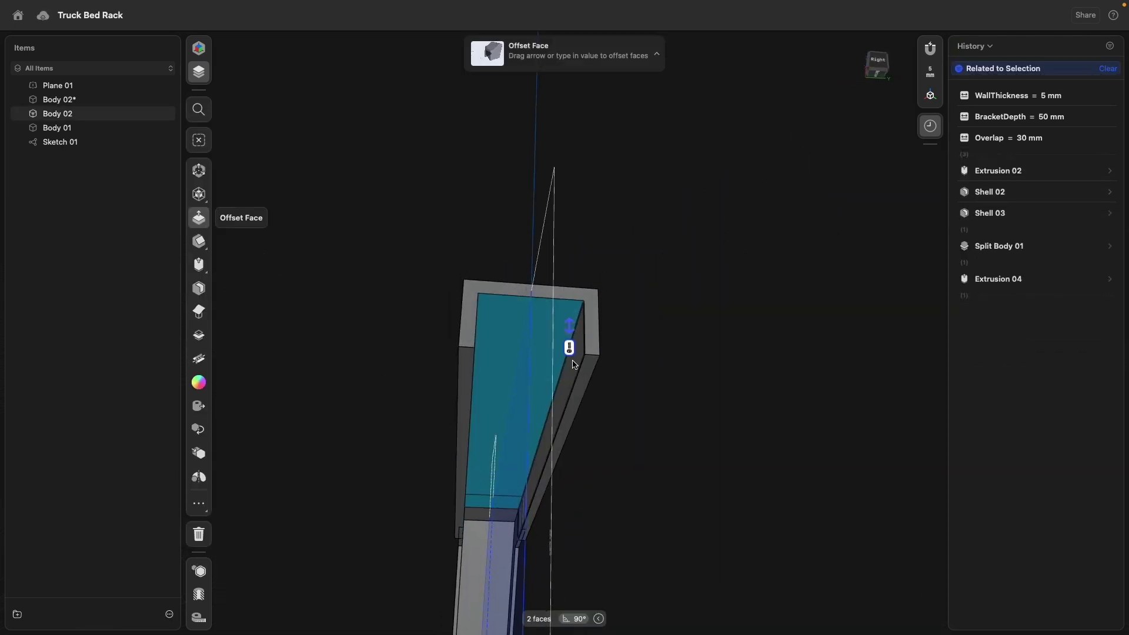
pyautogui.click(572, 364)
pyautogui.click(541, 364)
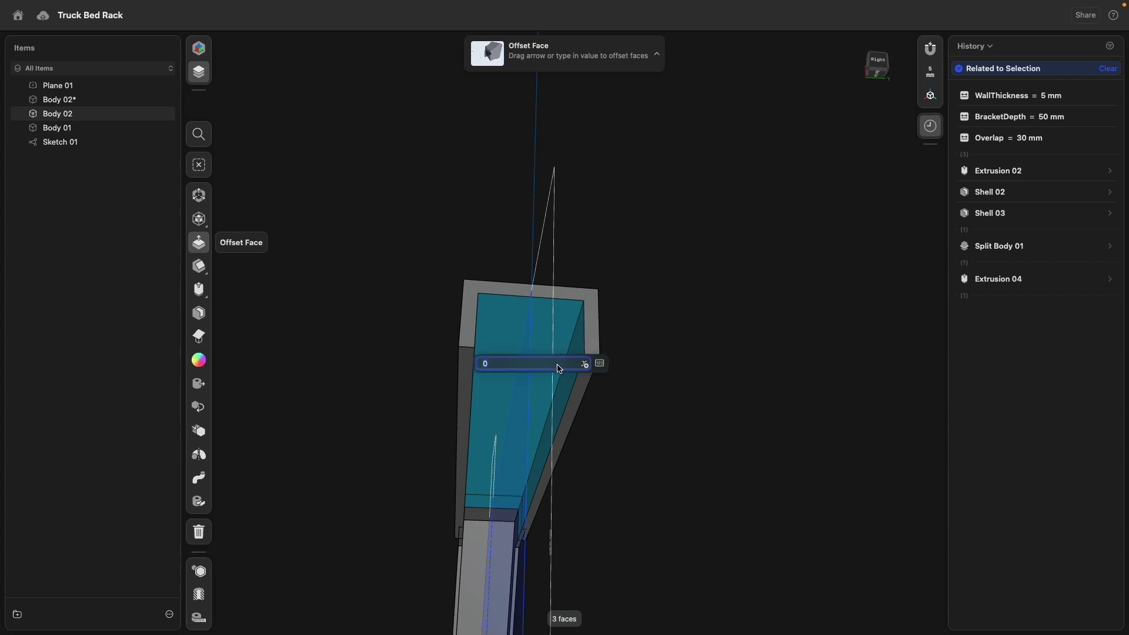
pyautogui.click(584, 365)
pyautogui.click(632, 397)
pyautogui.write('-WallThickness')
pyautogui.press('Return')
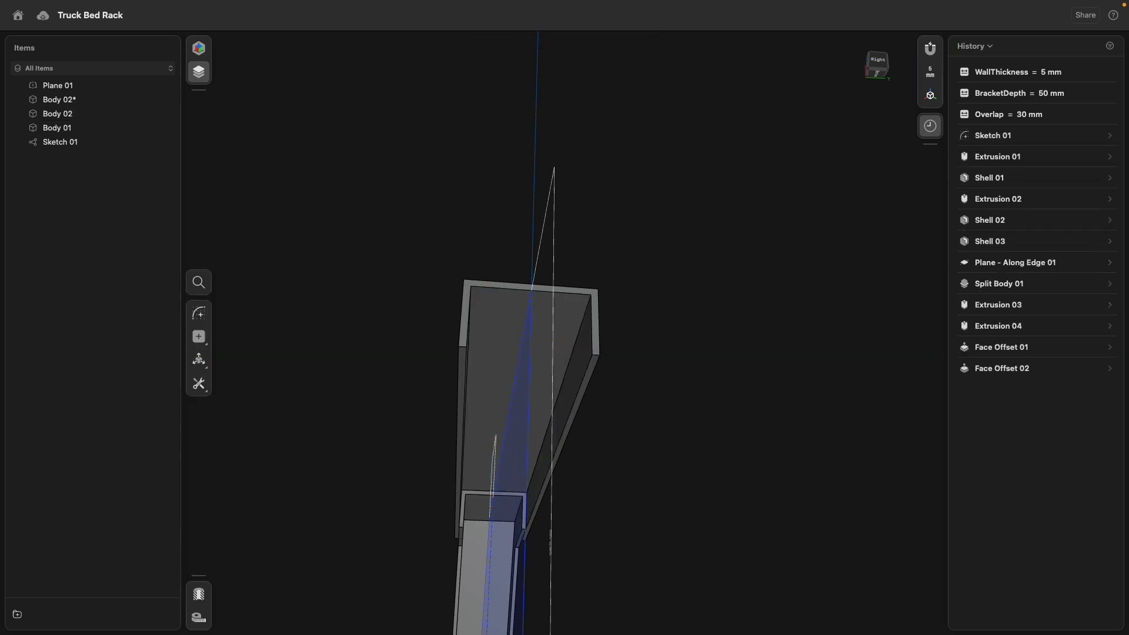
# - Test the wall fit by setting the WallThickness variable to 2 mm and back to 5 mm
pyautogui.moveTo(648, 481); pyautogui.dragTo(608, 397, button='right')
pyautogui.moveTo(459, 387); pyautogui.dragTo(639, 215, button='middle')
pyautogui.moveTo(505, 403); pyautogui.dragTo(549, 338, button='right')
pyautogui.scroll(5, 553, 347)
pyautogui.click(1050, 72)
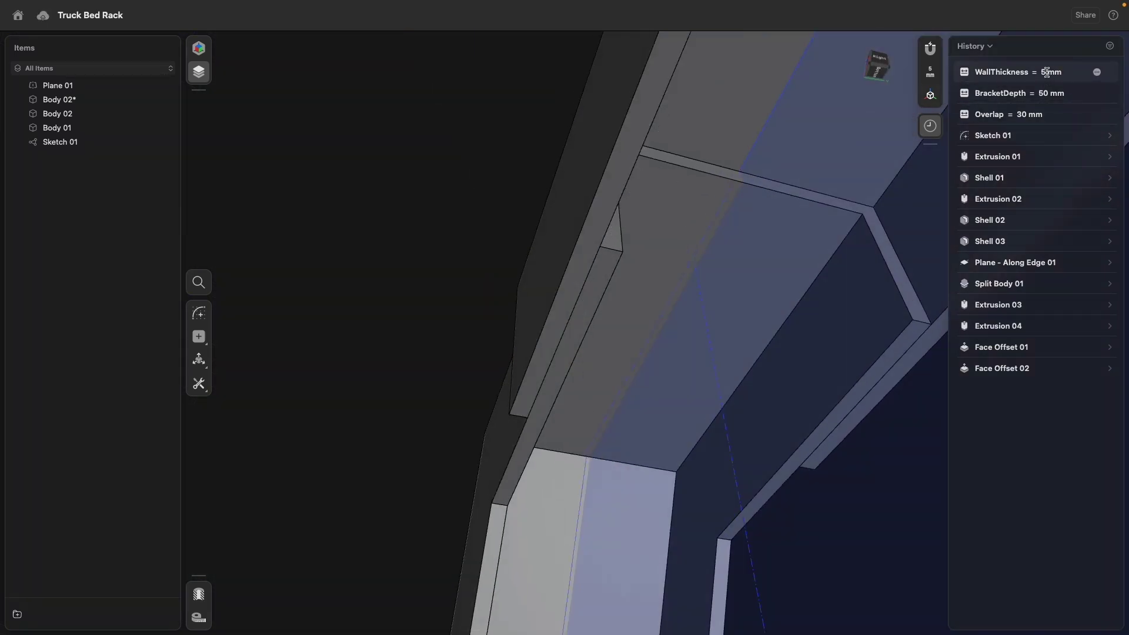
pyautogui.write('2')
pyautogui.press('Return')
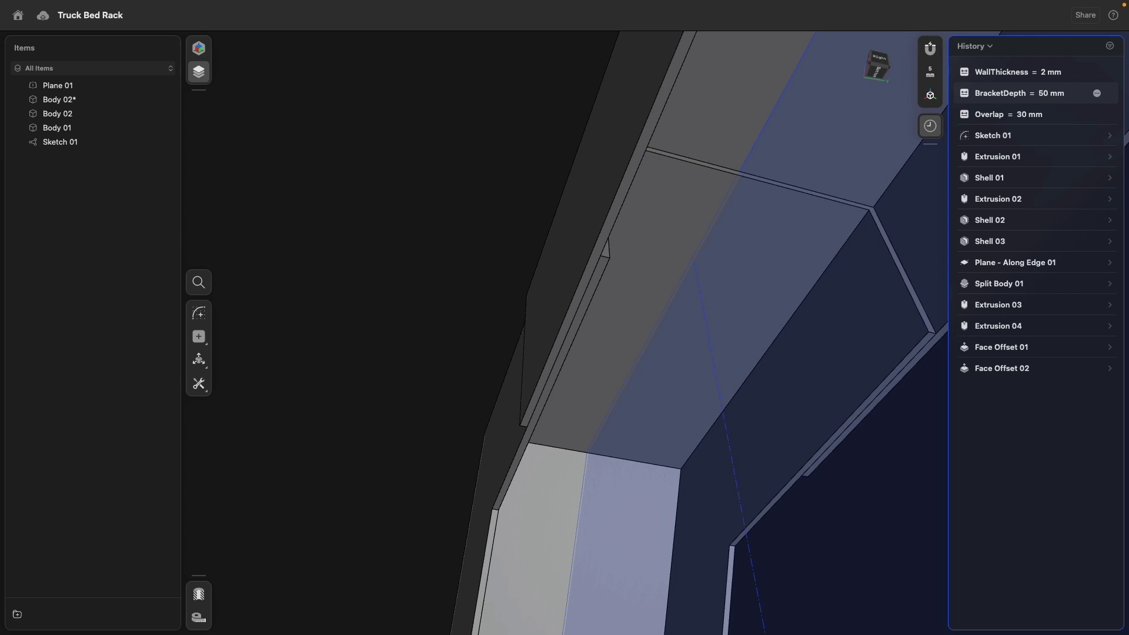
pyautogui.click(1042, 72)
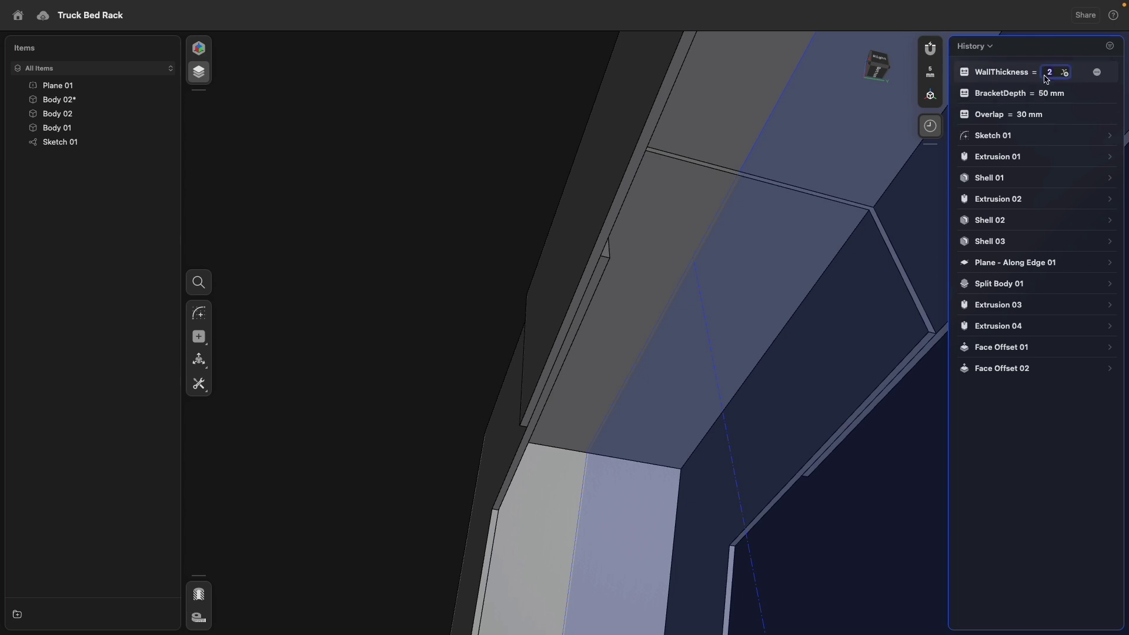
pyautogui.write('5')
pyautogui.press('Return')
# - Sketch in top view a line about 960 mm long along the bed from the bracket's outer corner, plus a perpendicular line to the Y axis
pyautogui.scroll(-5, 592, 231)
pyautogui.moveTo(592, 232); pyautogui.dragTo(637, 288, button='right')
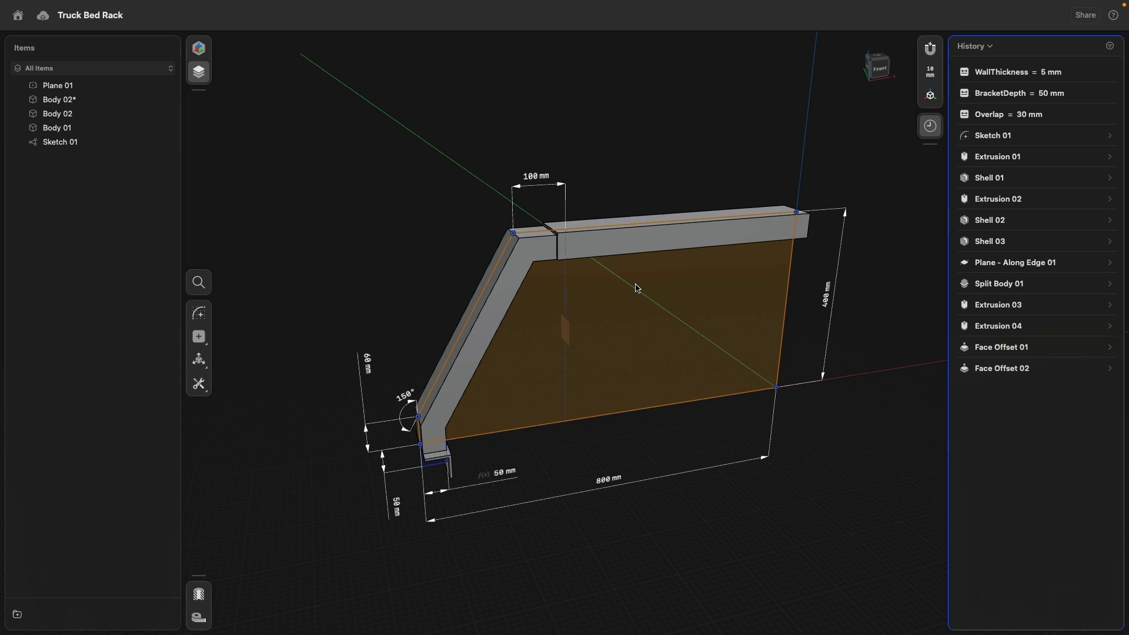
pyautogui.click(637, 288)
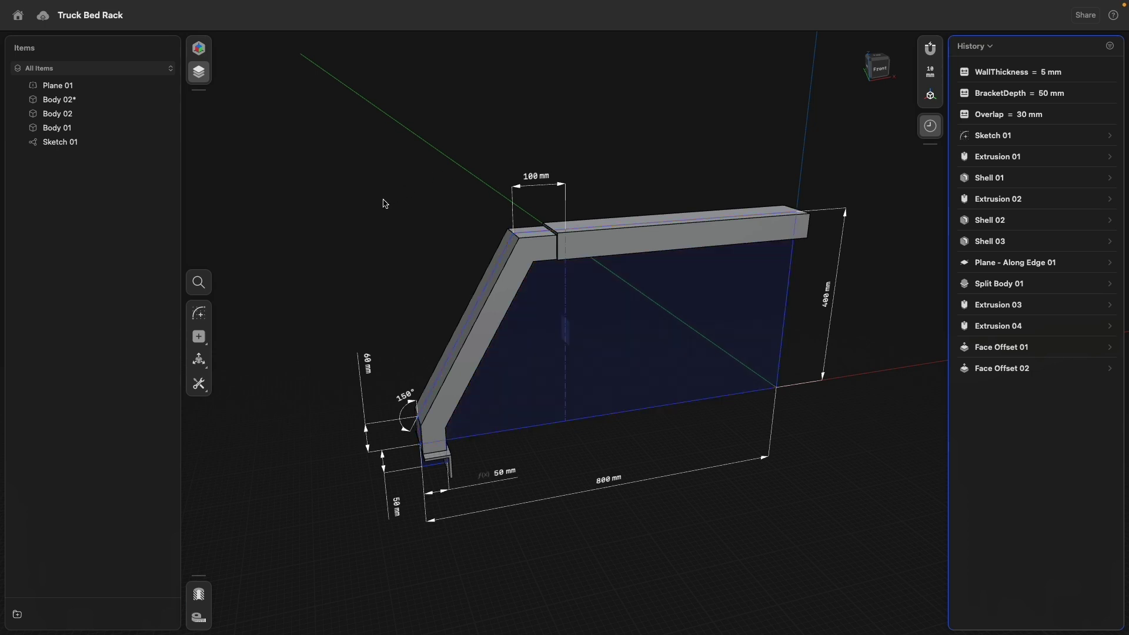
pyautogui.moveTo(383, 203); pyautogui.dragTo(336, 240, button='middle')
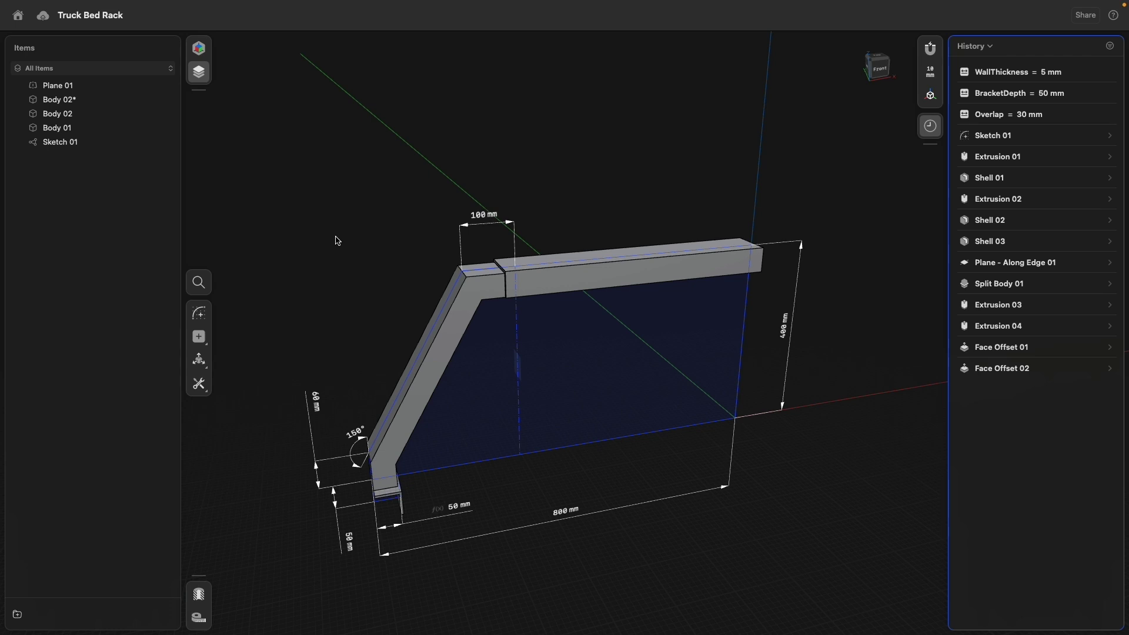
pyautogui.moveTo(334, 236); pyautogui.dragTo(374, 253, button='right')
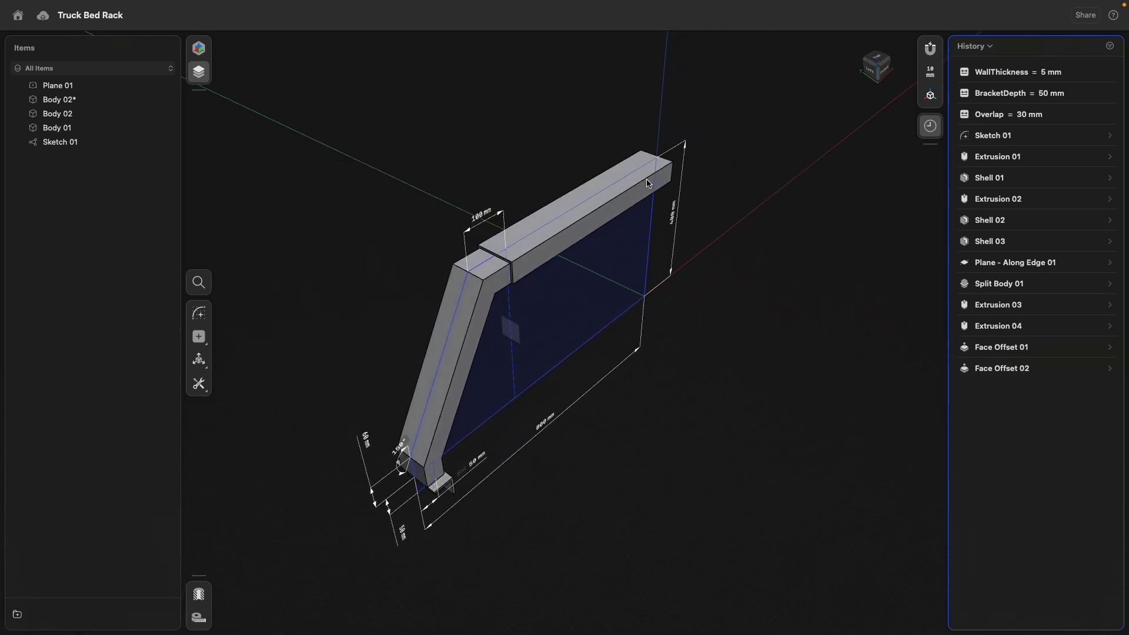
pyautogui.click(878, 67)
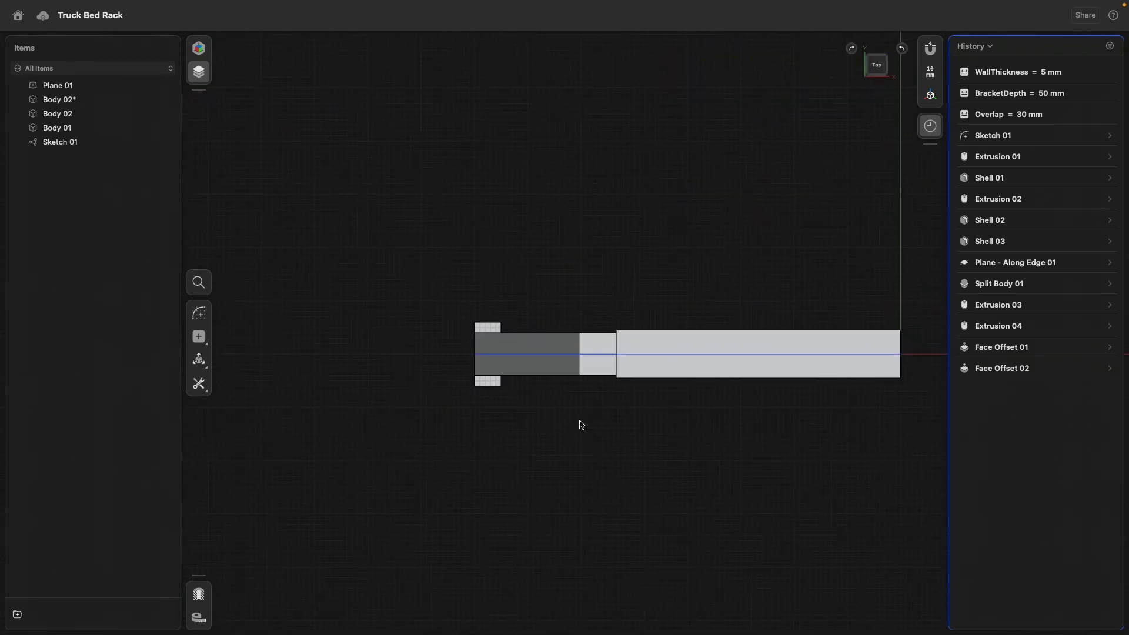
pyautogui.click(203, 312)
pyautogui.click(380, 385)
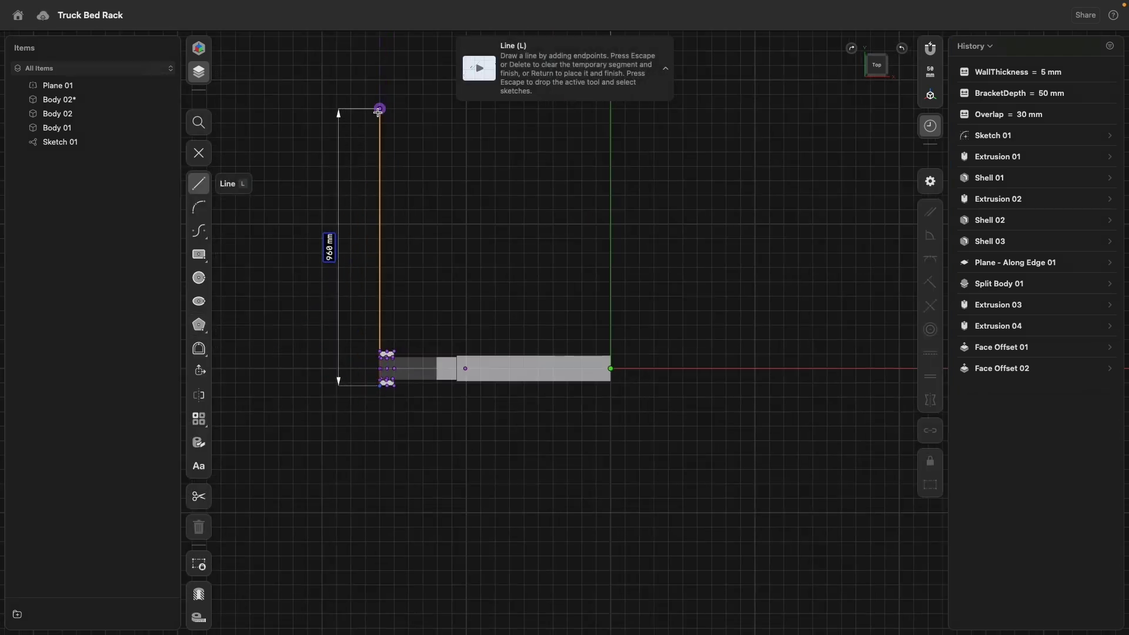
pyautogui.click(379, 108)
pyautogui.click(611, 108)
pyautogui.scroll(4, 582, 235)
pyautogui.press('Escape')
pyautogui.rightClick(521, 275)
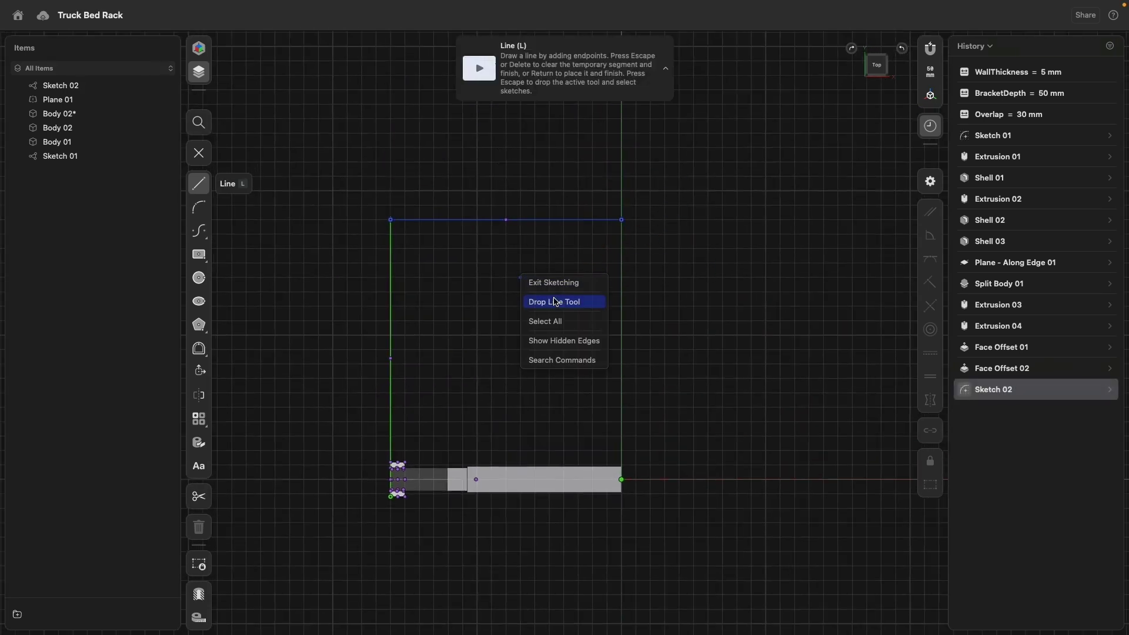
pyautogui.click(556, 302)
# - Apply horizontal/vertical constraints to the two new lines and make them construction lines
pyautogui.click(421, 222)
pyautogui.click(402, 241)
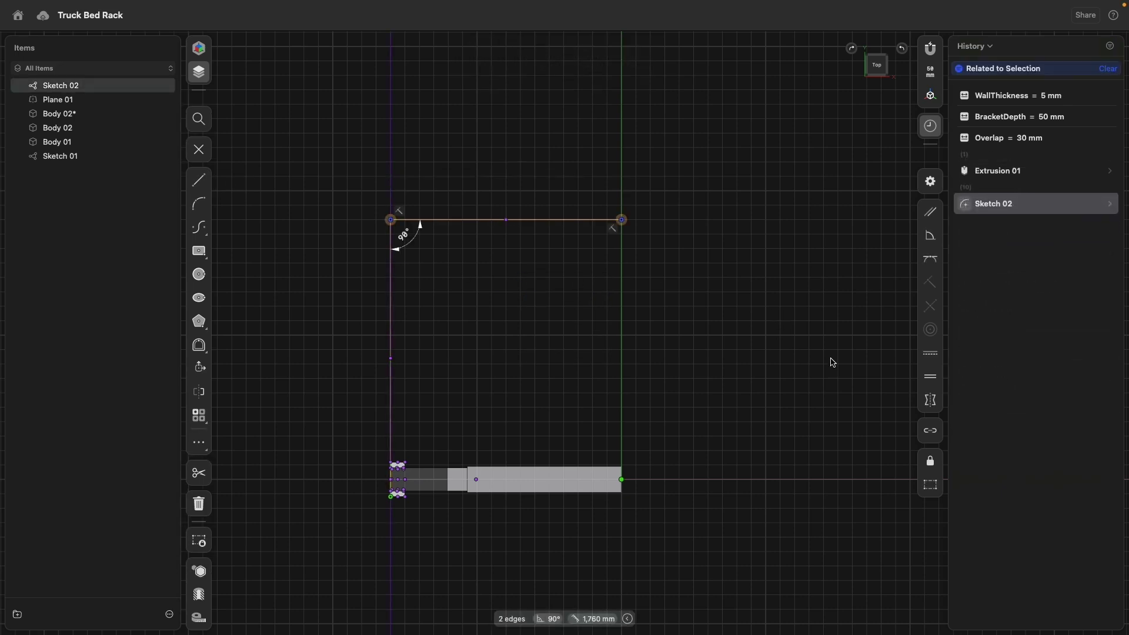
pyautogui.click(937, 356)
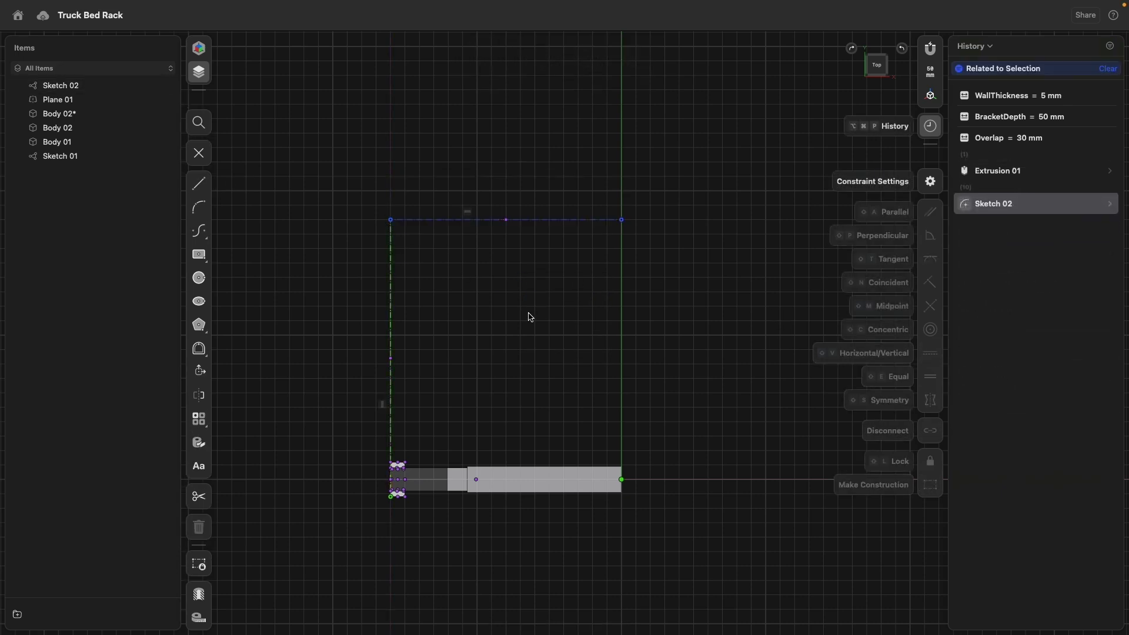
# - Set the length of the construction line along the bed to 1,500 mm and exit the sketch
pyautogui.click(391, 286)
pyautogui.click(343, 361)
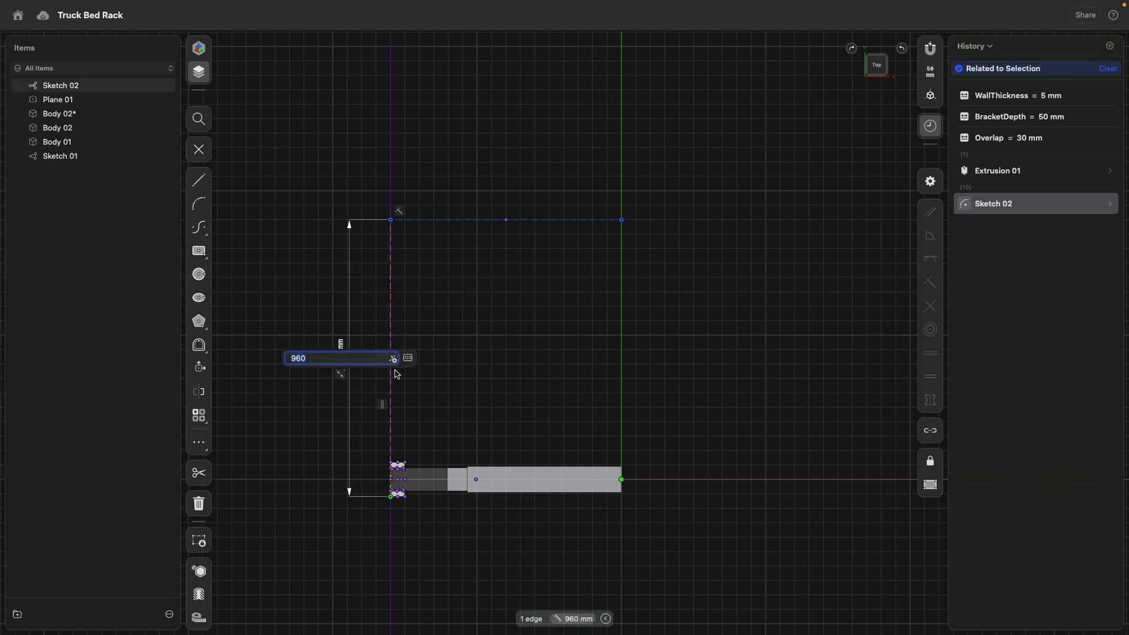
pyautogui.write('1,500')
pyautogui.press('Return')
pyautogui.scroll(-3, 380, 393)
pyautogui.moveTo(379, 393)
pyautogui.mouseDown(button='right')
pyautogui.moveTo(520, 351)
pyautogui.moveTo(459, 314)
pyautogui.mouseUp(button='right')
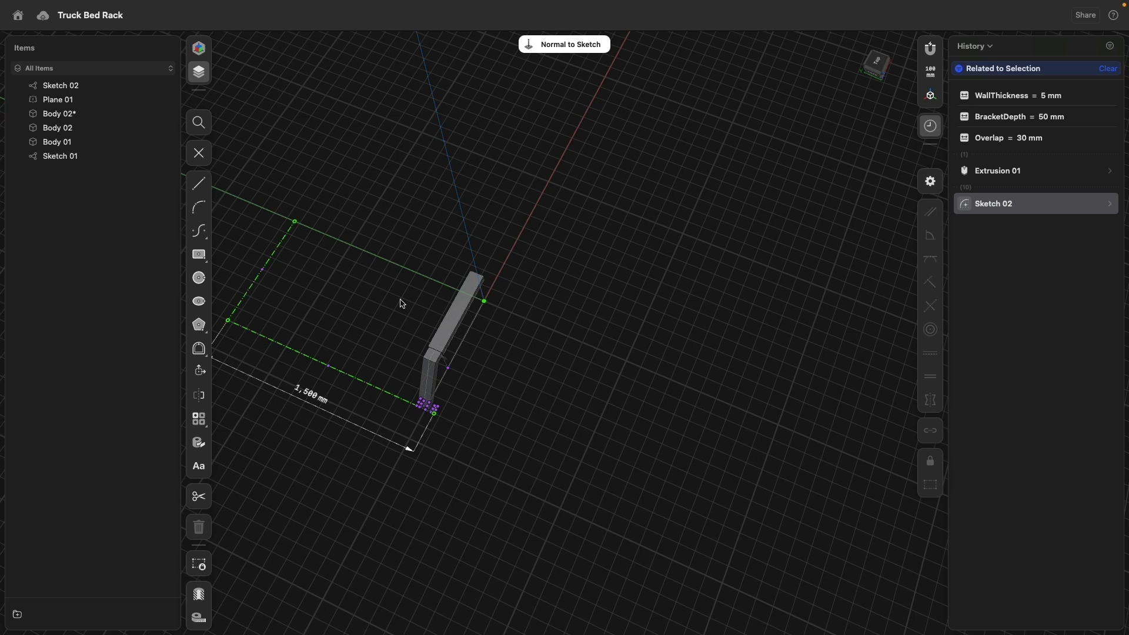
pyautogui.moveTo(401, 303); pyautogui.dragTo(545, 316, button='middle')
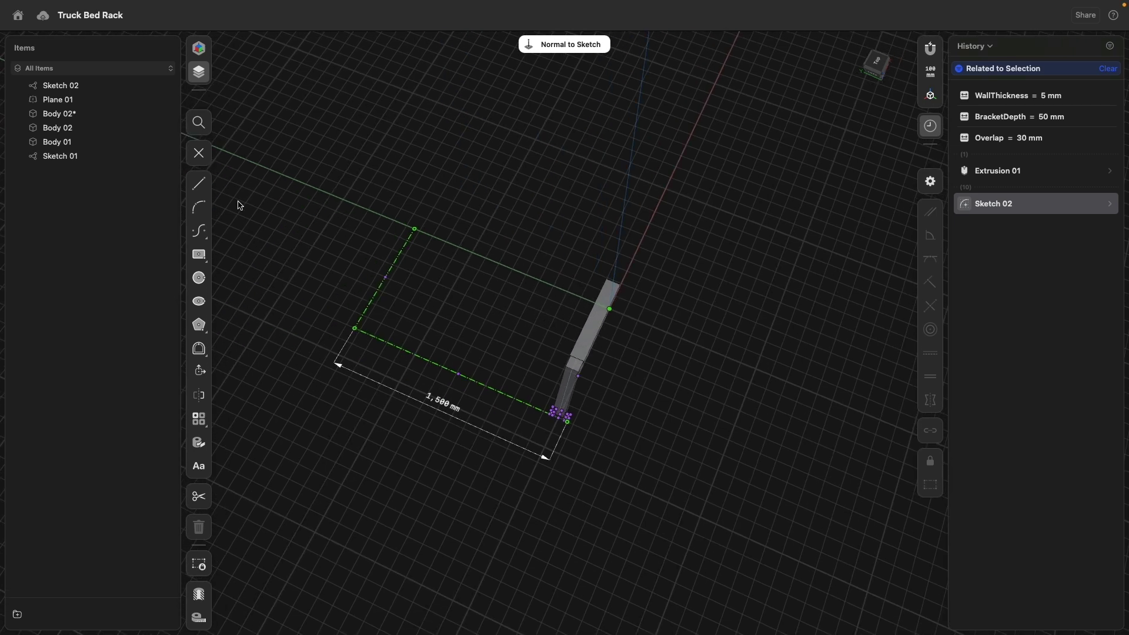
pyautogui.click(206, 156)
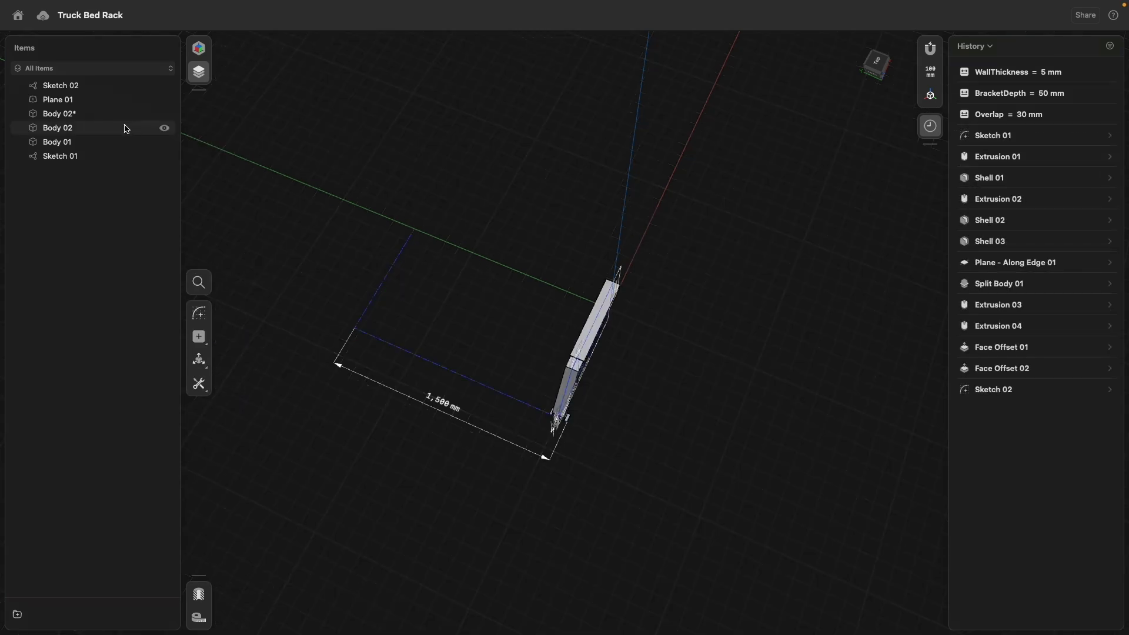
# - Group Sketch 01, Sketch 02 and Plane 01 into a folder and rename it Sketches
pyautogui.moveTo(54, 99)
pyautogui.mouseDown()
pyautogui.moveTo(76, 156)
pyautogui.moveTo(98, 104)
pyautogui.moveTo(76, 142)
pyautogui.mouseUp()
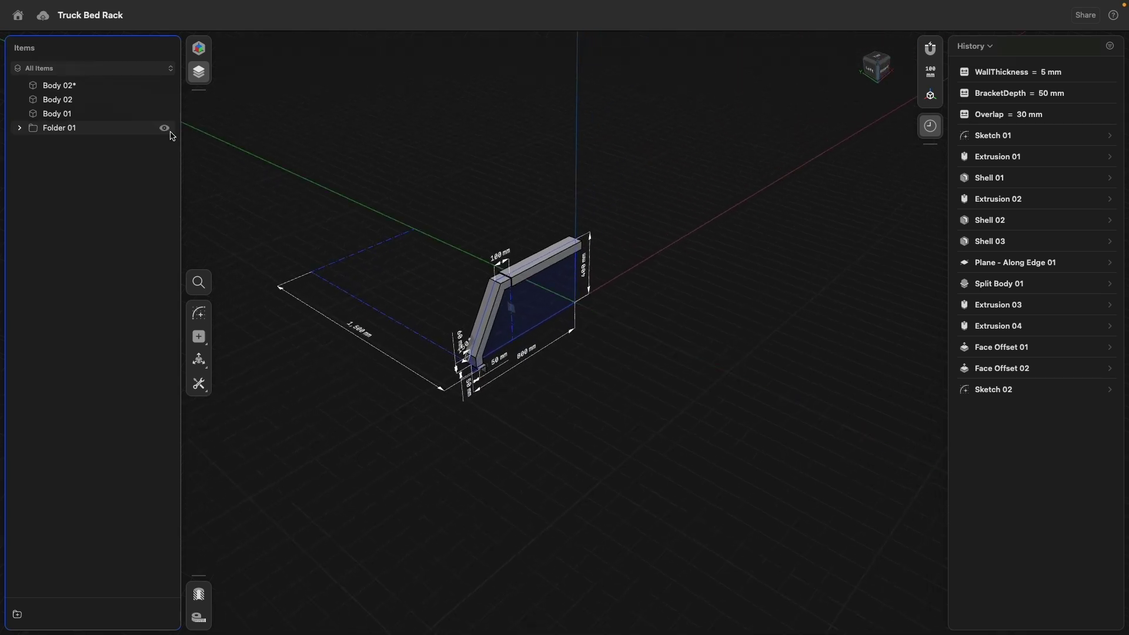
pyautogui.click(164, 129)
pyautogui.click(165, 128)
pyautogui.click(88, 129)
pyautogui.rightClick(70, 133)
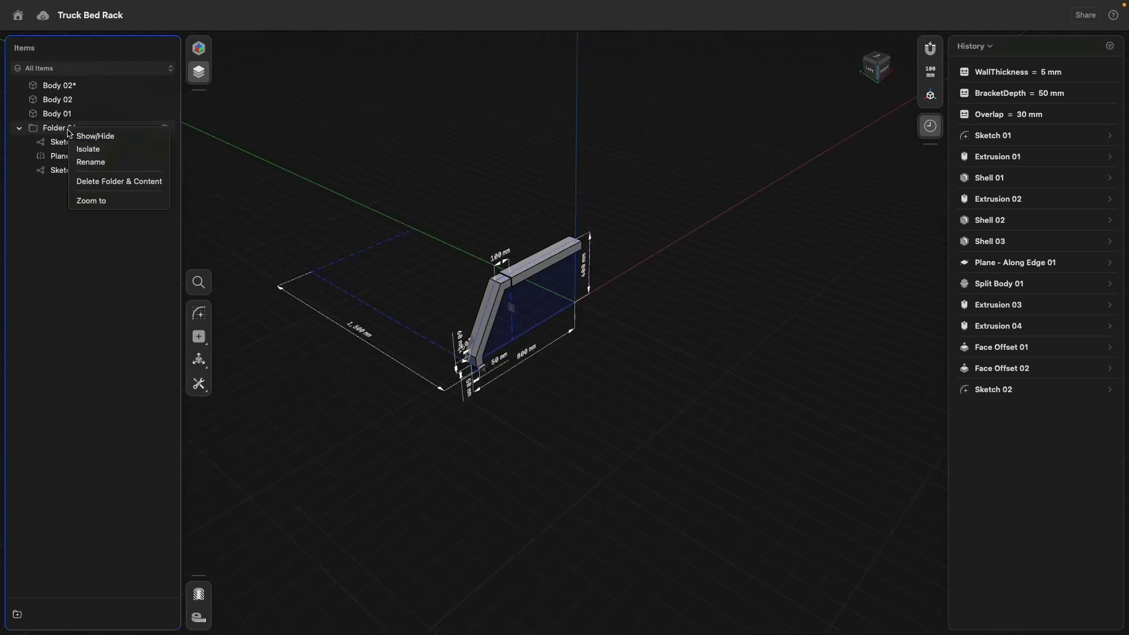
pyautogui.click(101, 161)
pyautogui.write('Sketches')
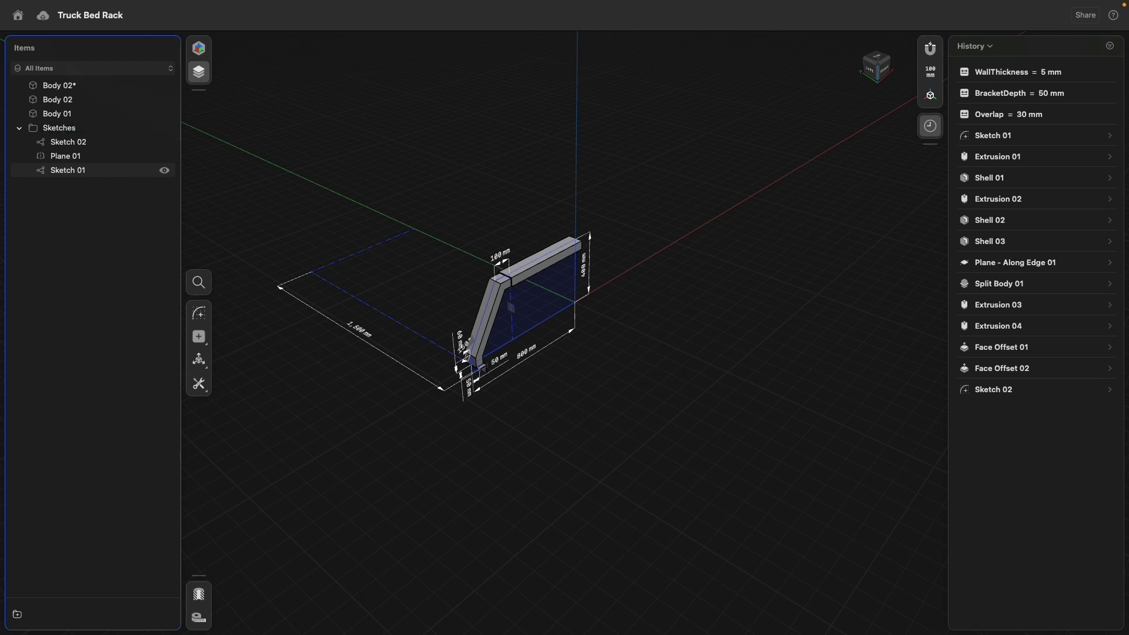
# - Create a linear pattern of all three bodies with a quantity of 3, spread along the 1,500 mm construction line
pyautogui.click(65, 114)
pyautogui.keyDown('shift'); pyautogui.click(75, 85); pyautogui.keyUp('shift')
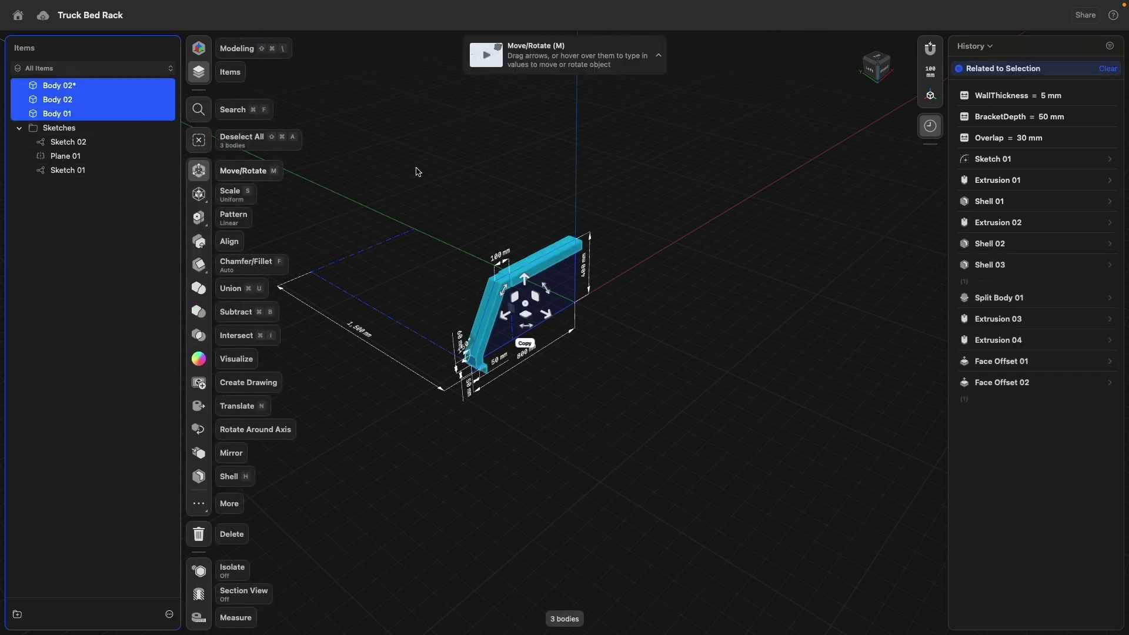
pyautogui.scroll(3, 426, 181)
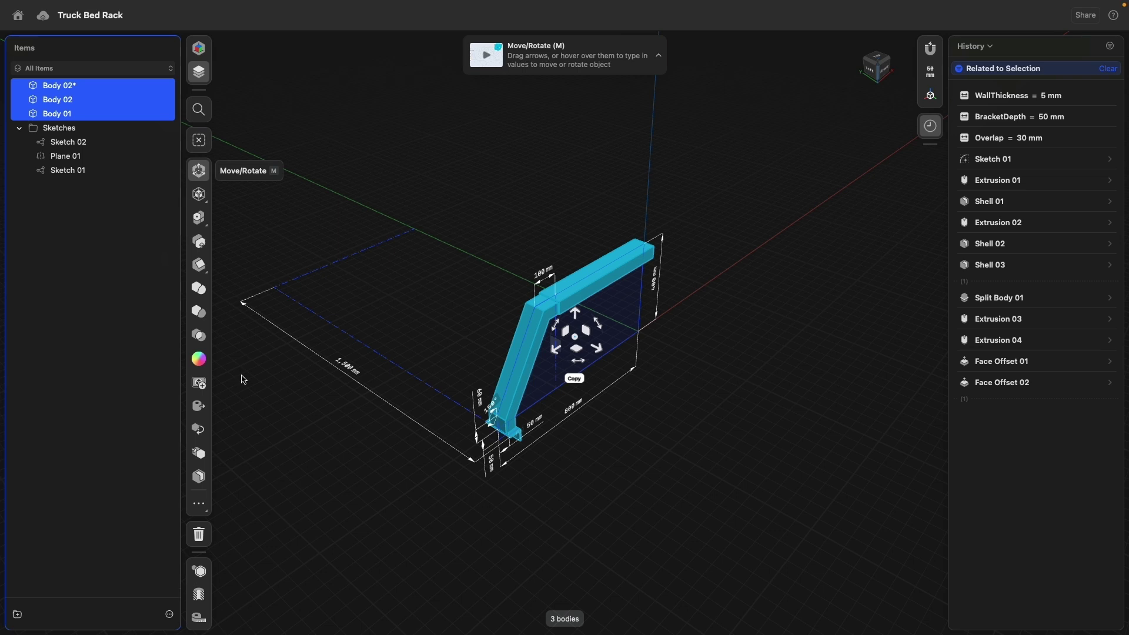
pyautogui.click(198, 218)
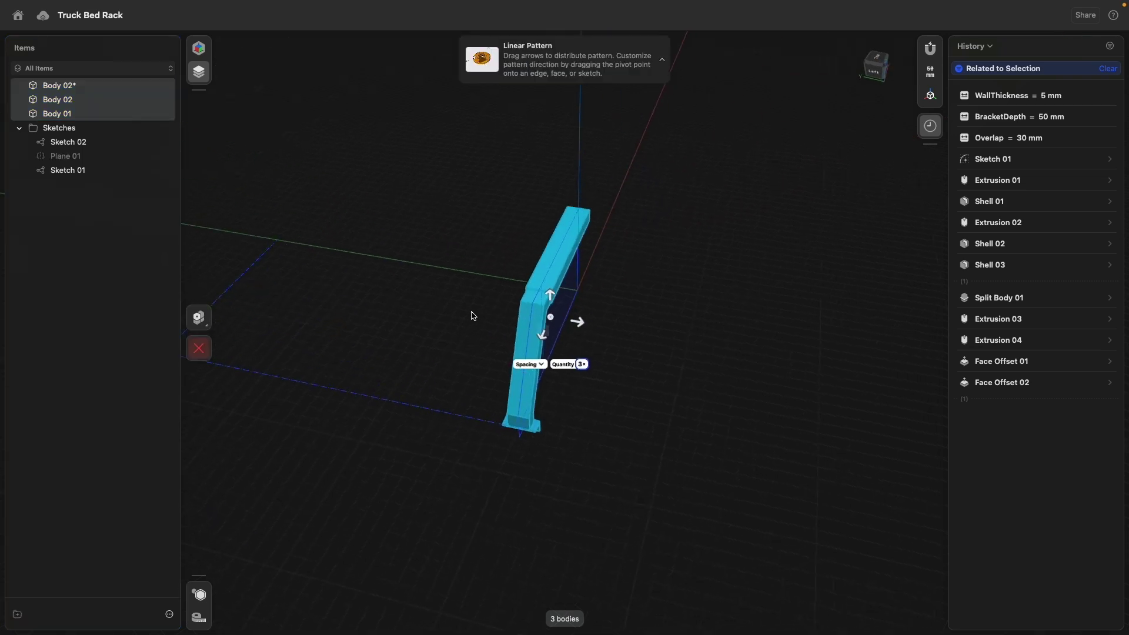
pyautogui.moveTo(708, 340); pyautogui.dragTo(532, 323)
pyautogui.moveTo(365, 415); pyautogui.dragTo(469, 398, button='right')
pyautogui.click(208, 318)
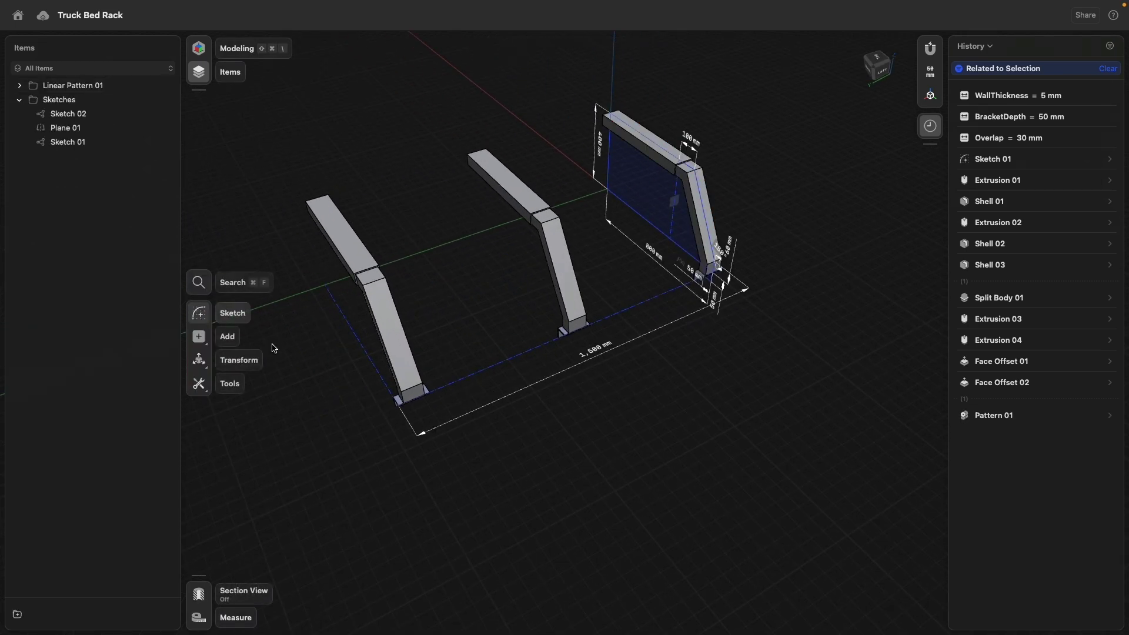
# - Hide the Sketches folder with both sketches and the plane
pyautogui.click(164, 99)
pyautogui.moveTo(447, 382)
pyautogui.mouseDown(button='right')
pyautogui.moveTo(523, 387)
pyautogui.moveTo(429, 434)
pyautogui.mouseUp(button='right')
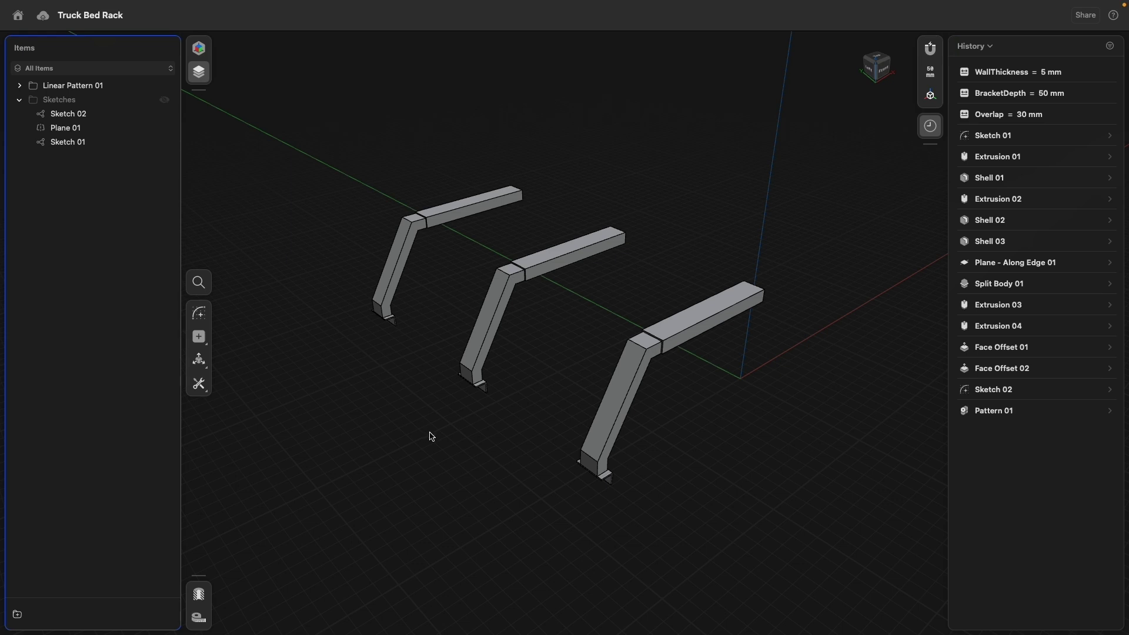
pyautogui.moveTo(692, 440); pyautogui.dragTo(613, 439, button='right')
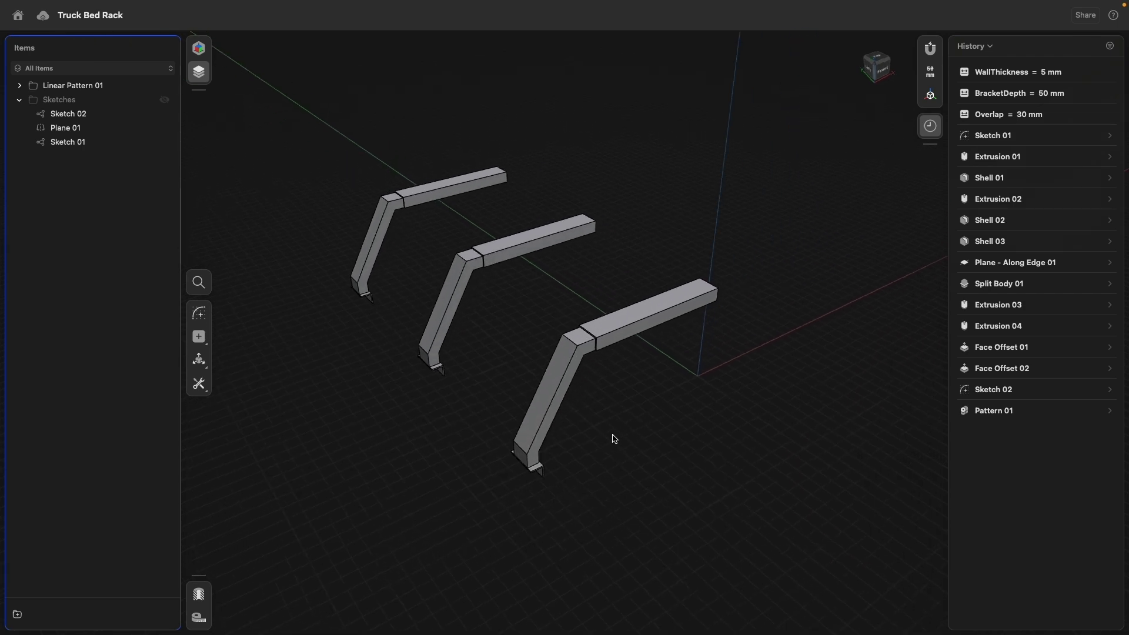
# - Mirror all bodies in Linear Pattern 01 across the vertical origin plane at the arms' inner ends, keeping the originals
pyautogui.click(94, 86)
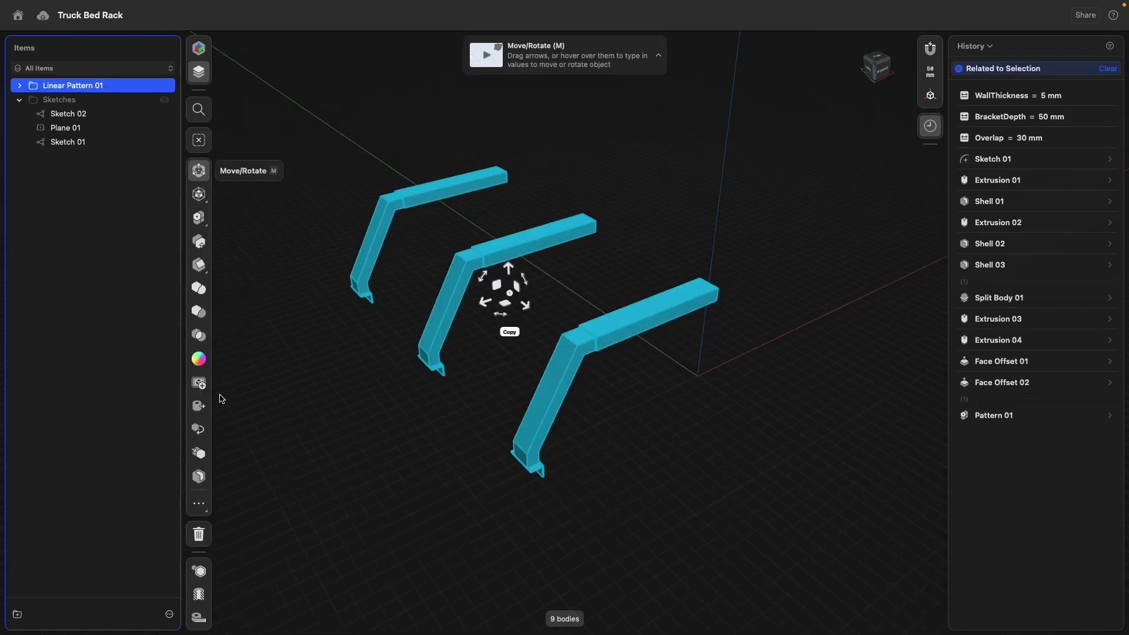
pyautogui.click(198, 454)
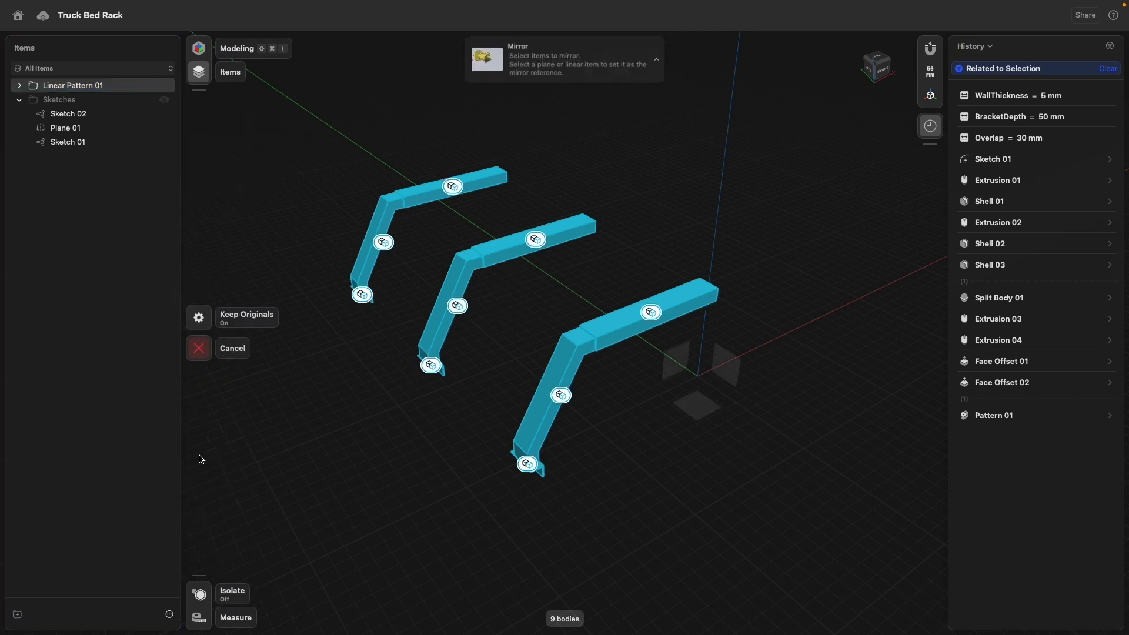
pyautogui.click(735, 369)
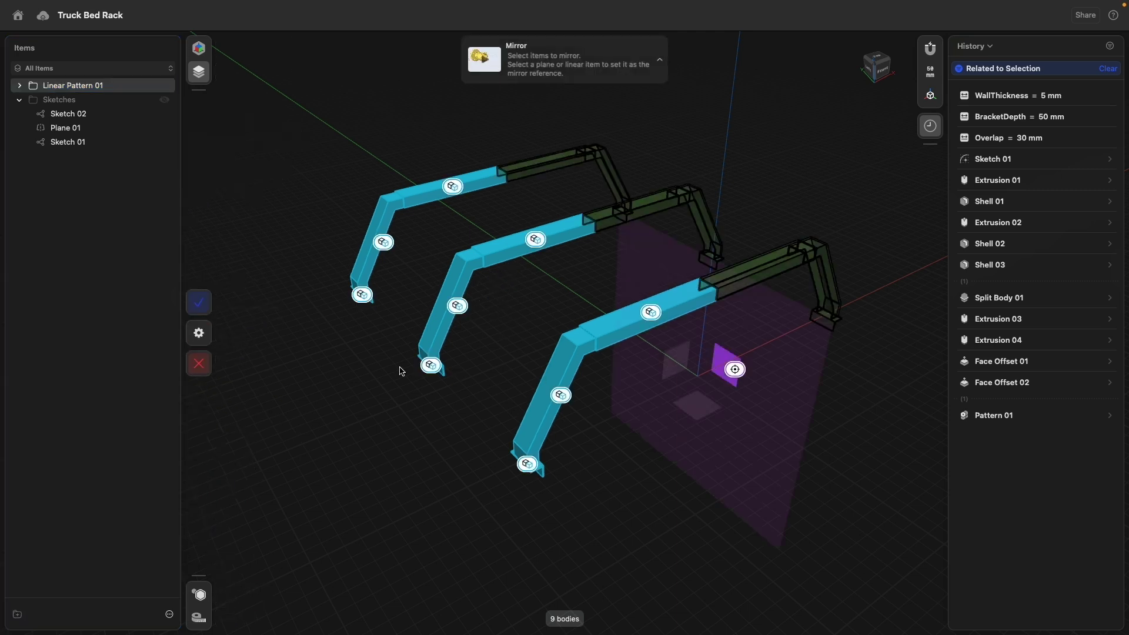
pyautogui.click(201, 305)
# - Unite the six horizontal arm bodies into continuous crossbars without keeping the originals
pyautogui.moveTo(590, 413); pyautogui.dragTo(629, 389, button='right')
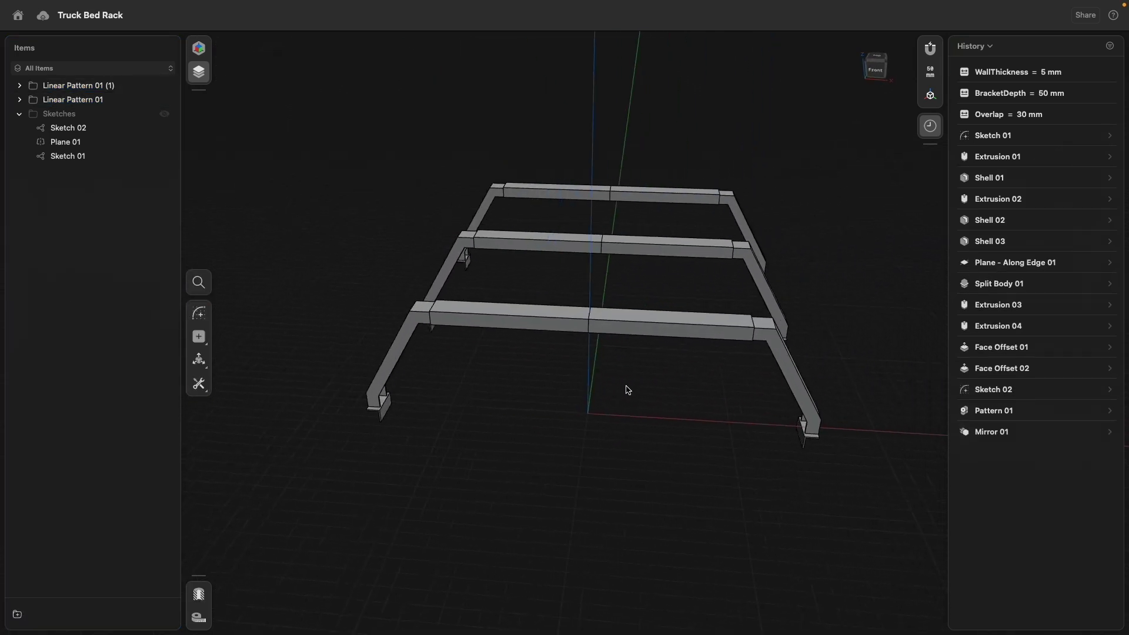
pyautogui.moveTo(664, 119); pyautogui.dragTo(542, 421)
pyautogui.press('Tab')
pyautogui.moveTo(543, 422); pyautogui.dragTo(542, 421)
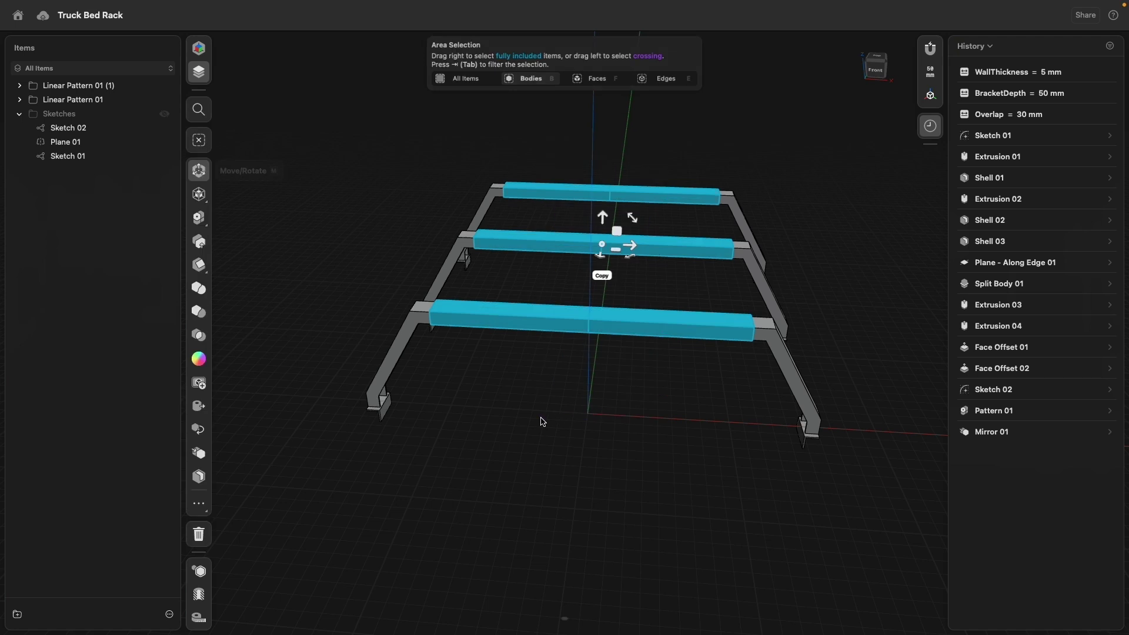
pyautogui.click(199, 291)
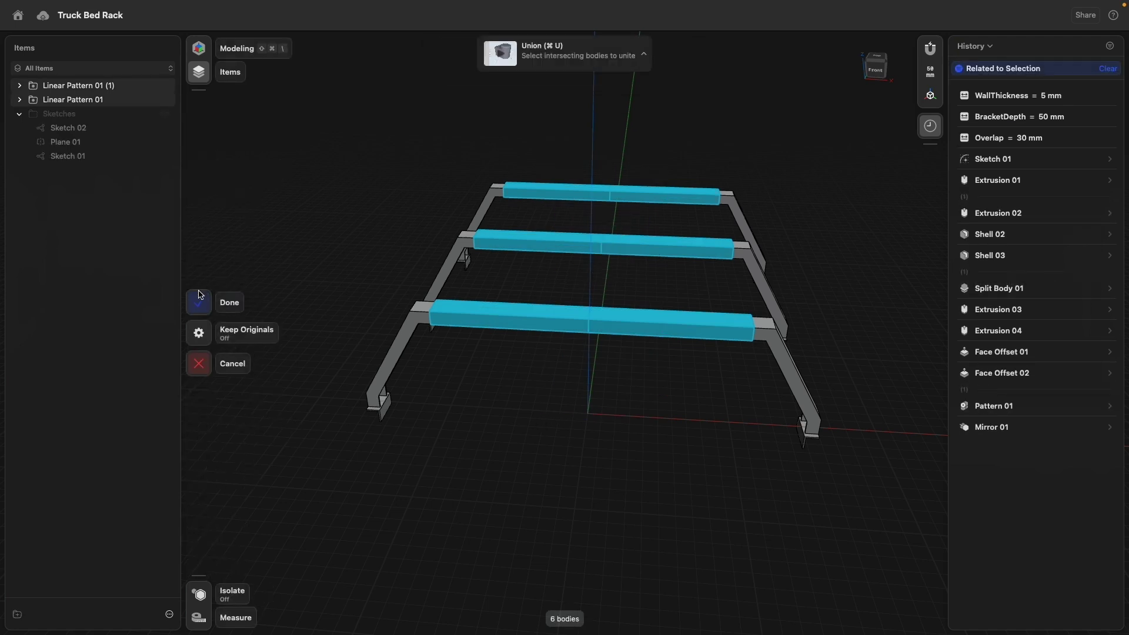
pyautogui.click(199, 298)
pyautogui.moveTo(509, 404); pyautogui.dragTo(534, 393, button='right')
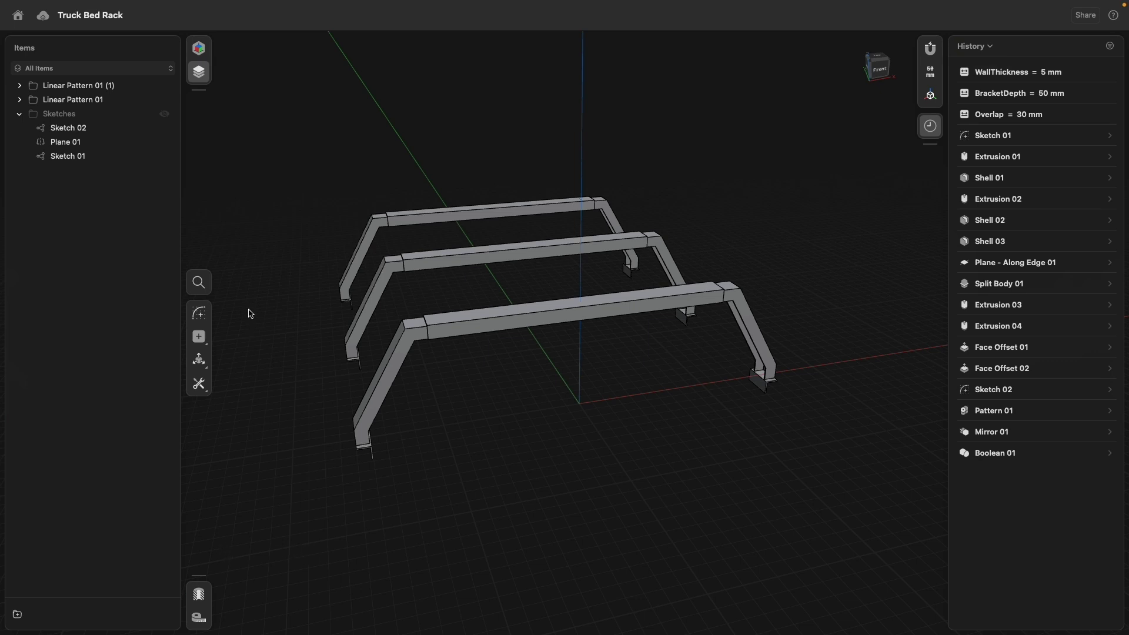
# - Show the Sketches folder and create an angle variable from the leg's 150° sketch dimension
pyautogui.click(164, 114)
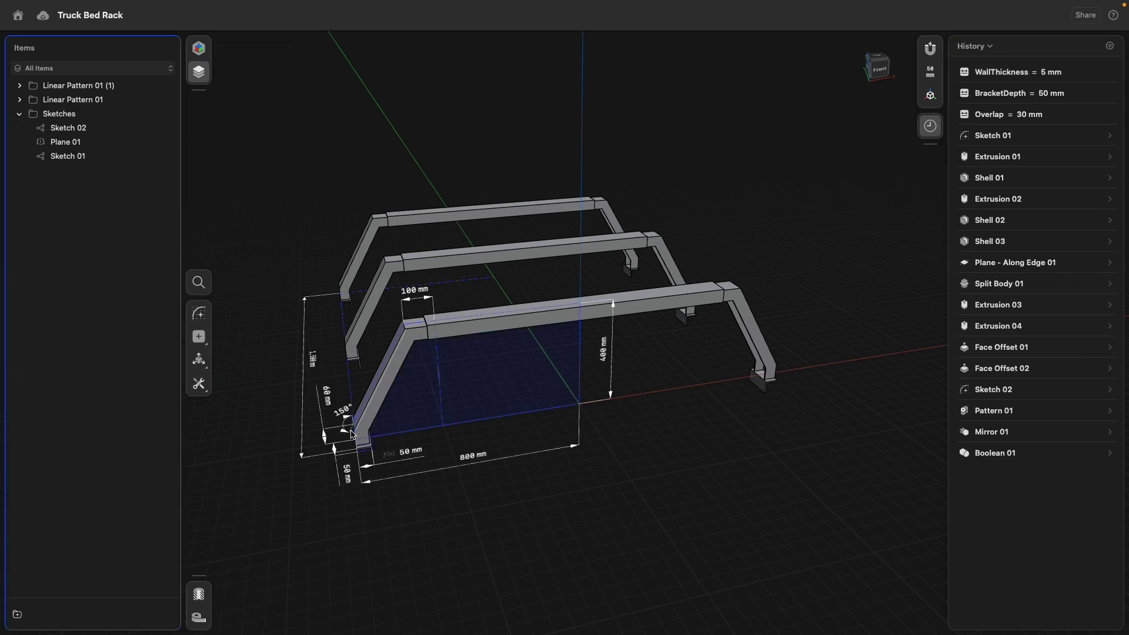
pyautogui.scroll(5, 347, 411)
pyautogui.click(338, 392)
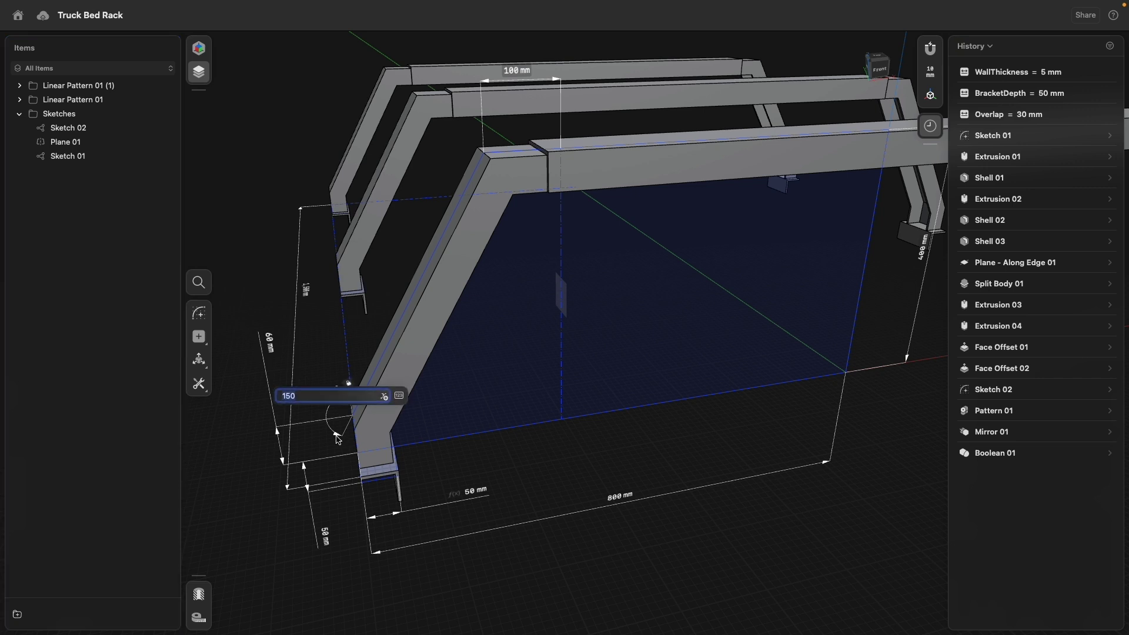
pyautogui.click(385, 398)
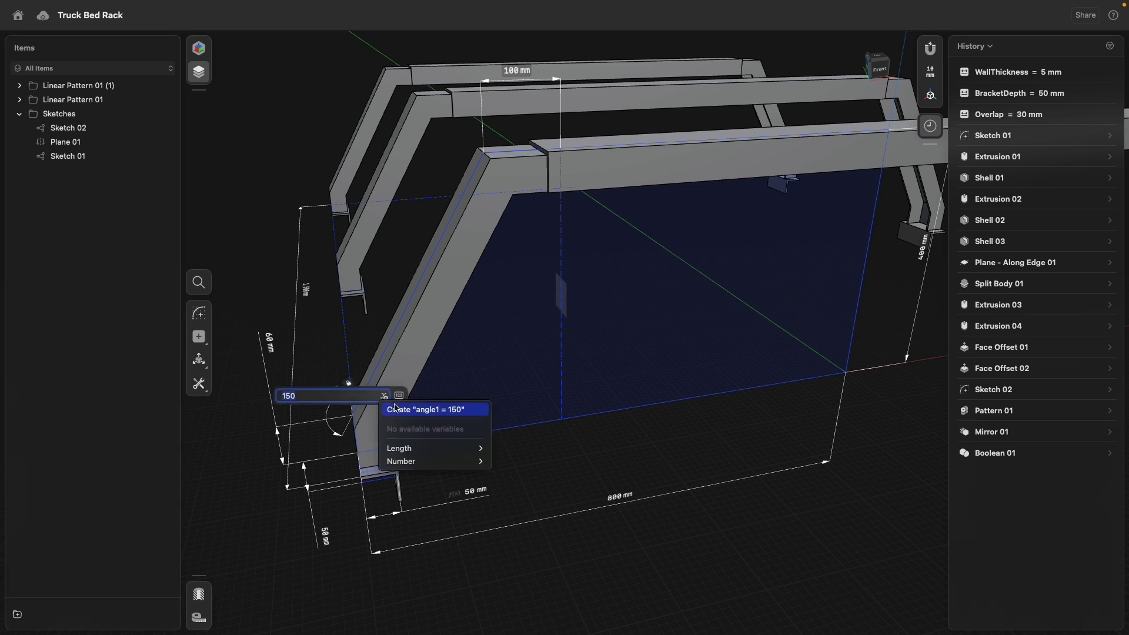
pyautogui.click(415, 413)
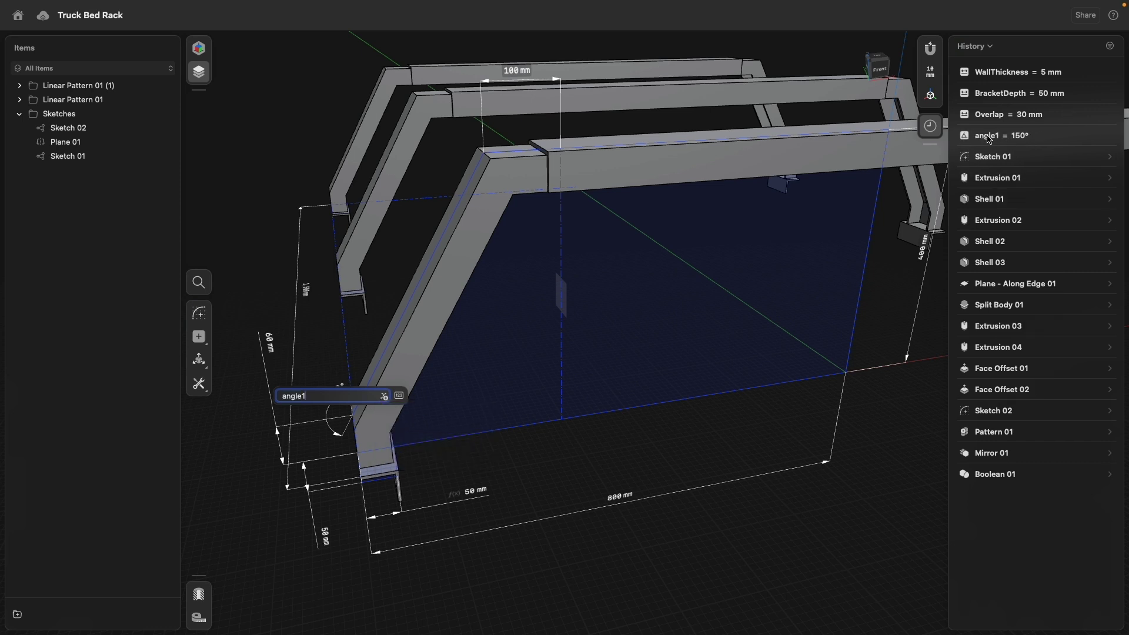
pyautogui.press('Return')
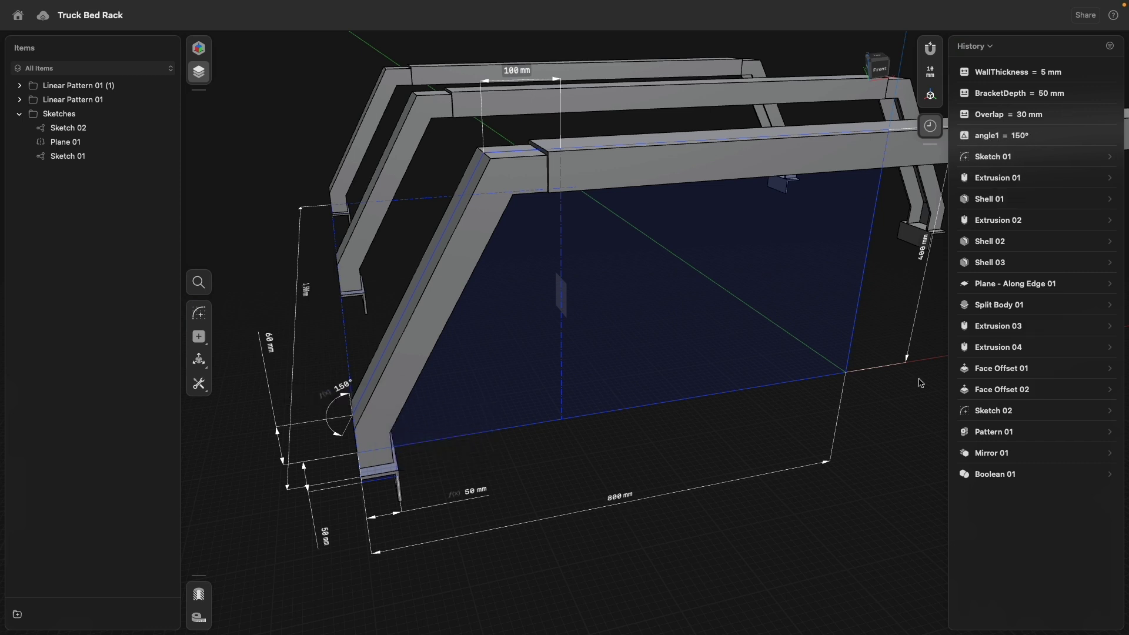
# - Rename the new angle variable to Angle
pyautogui.rightClick(988, 136)
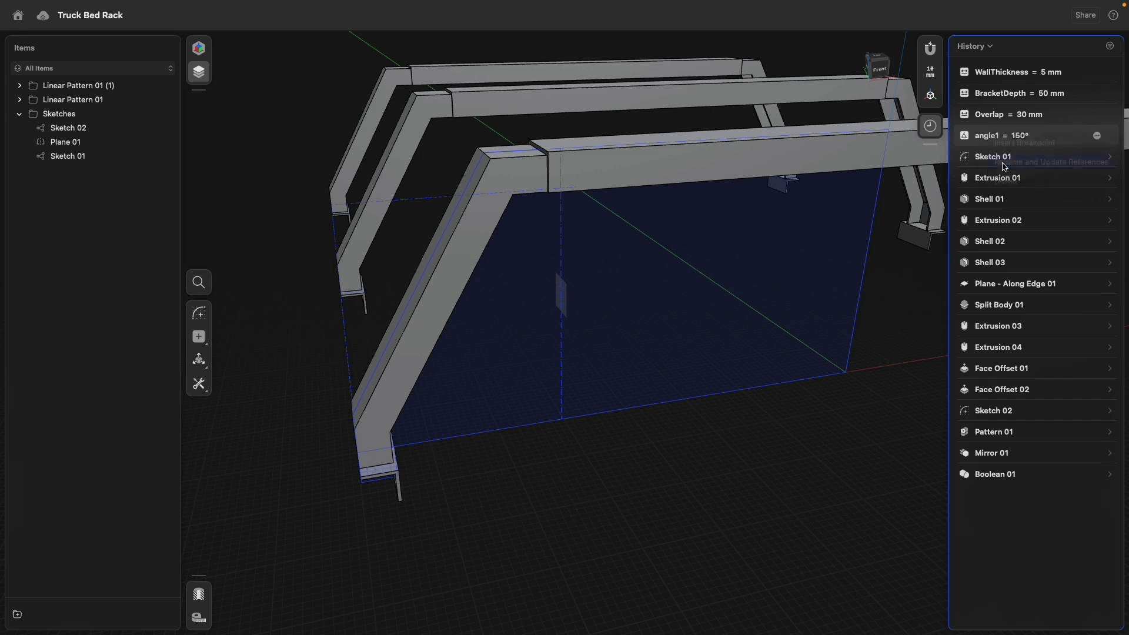
pyautogui.click(1006, 161)
pyautogui.press('Right')
pyautogui.press('BackSpace')
pyautogui.hotkey('ctrl', 'a')
pyautogui.write('Angle')
pyautogui.press('Return')
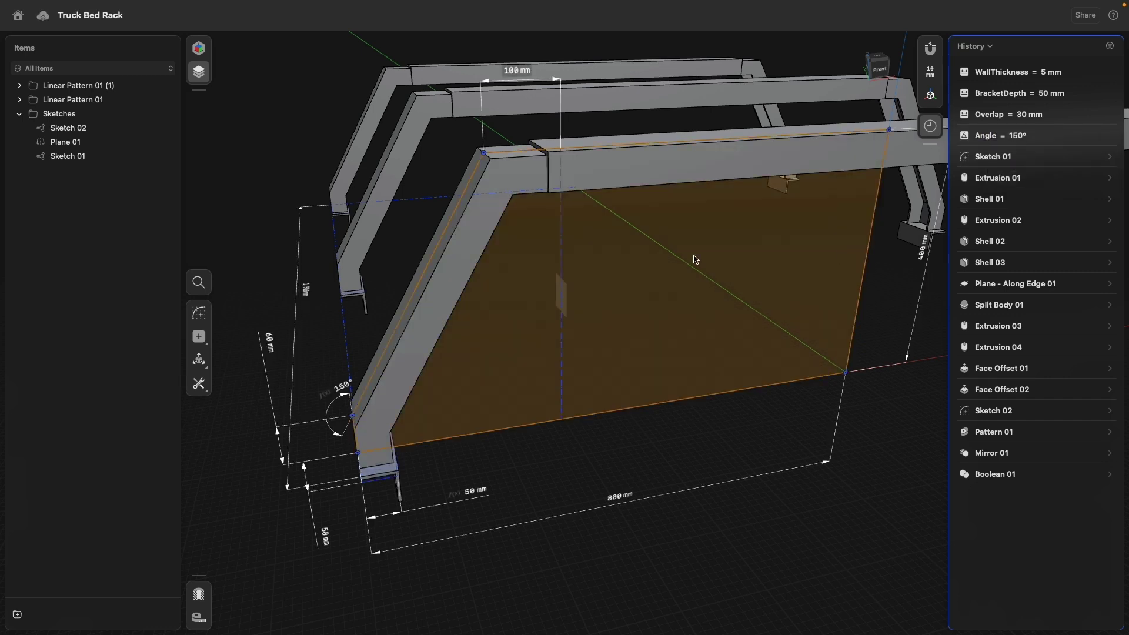
# - Examine the angle, length and number variables offered for the leg's angle dimension
pyautogui.click(341, 389)
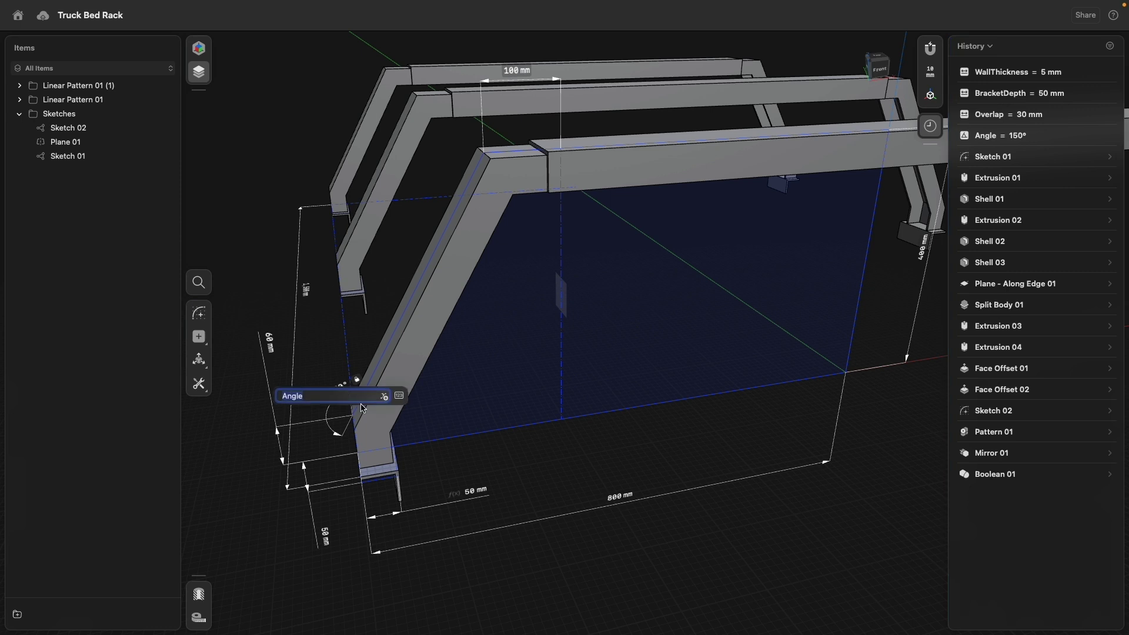
pyautogui.click(384, 397)
pyautogui.moveTo(426, 465)
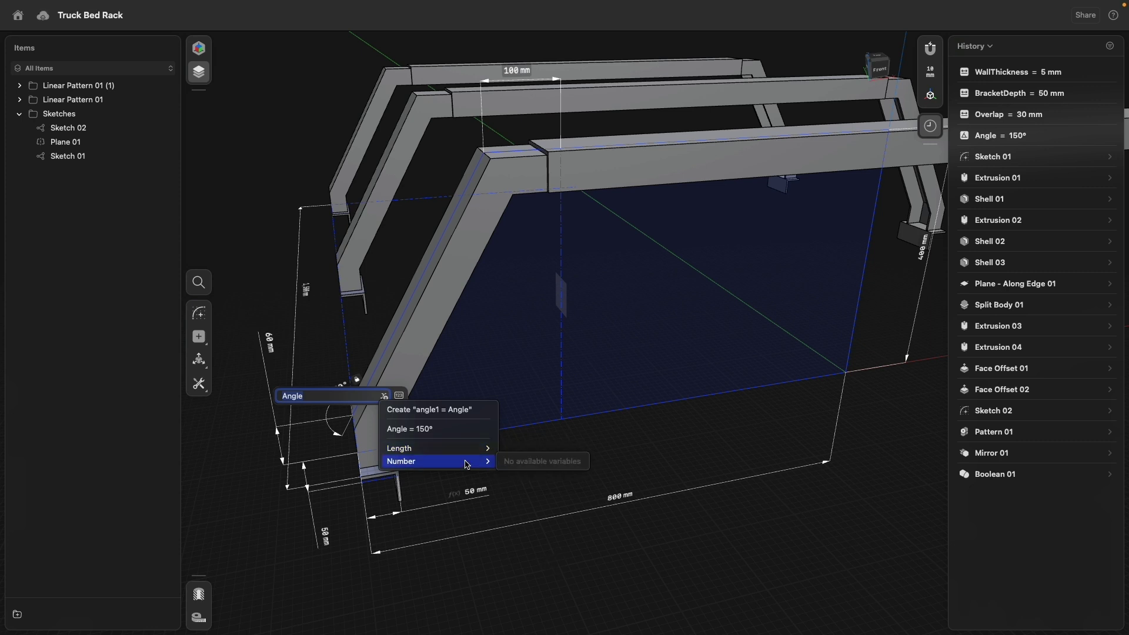
pyautogui.click(594, 562)
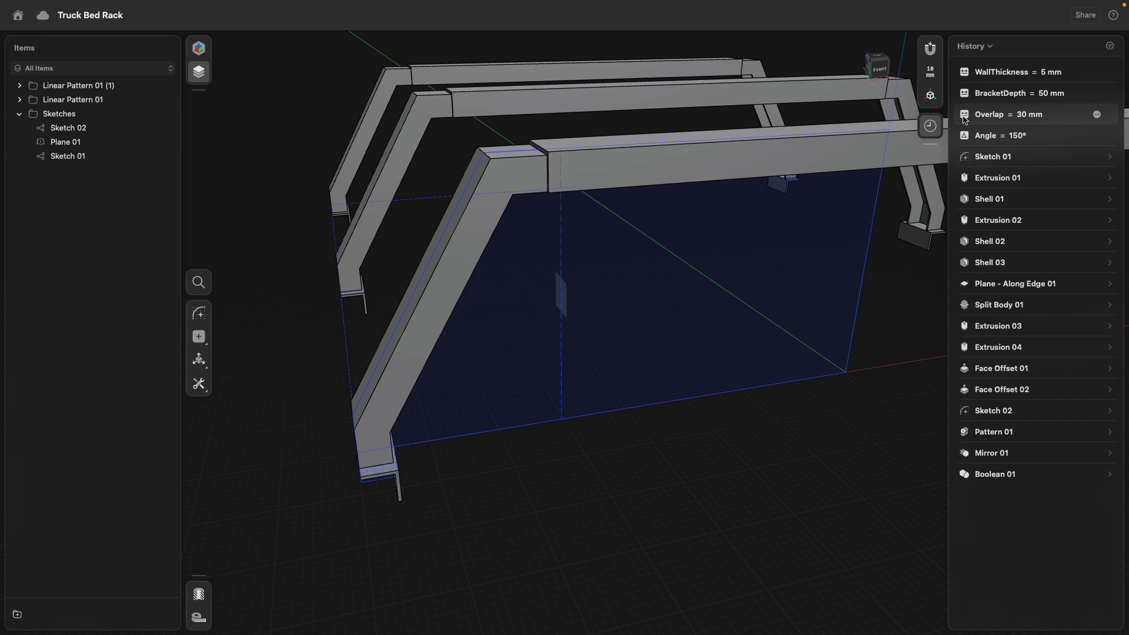
# - Look at the length, angle and number types offered for a new variable, without creating one
pyautogui.moveTo(336, 531)
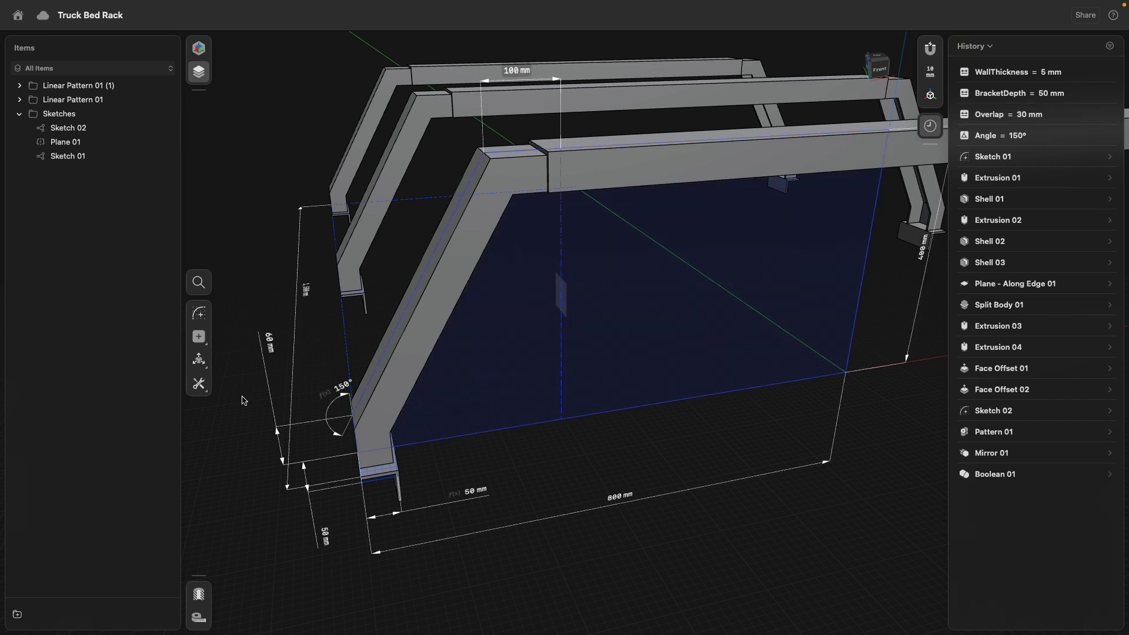
pyautogui.click(199, 337)
pyautogui.click(253, 360)
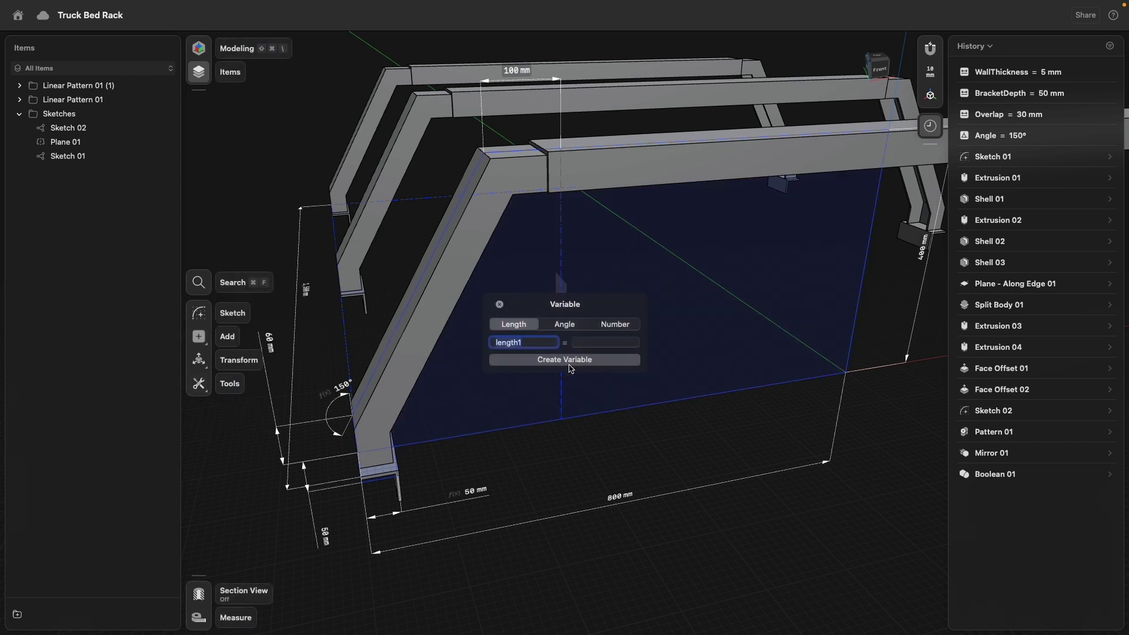
pyautogui.click(611, 327)
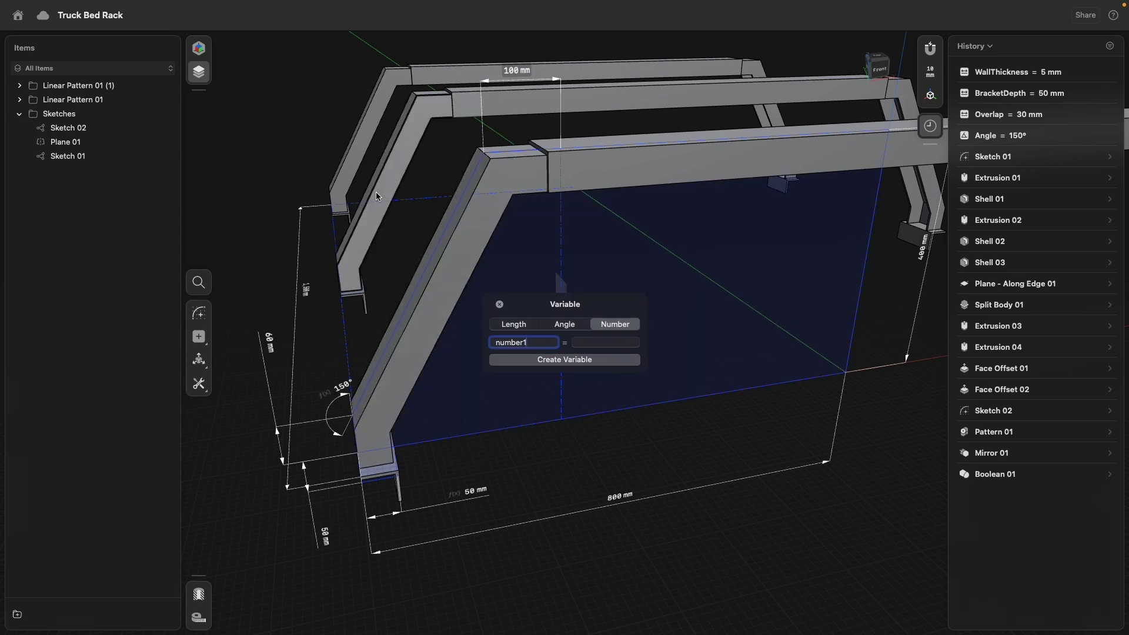
pyautogui.click(500, 304)
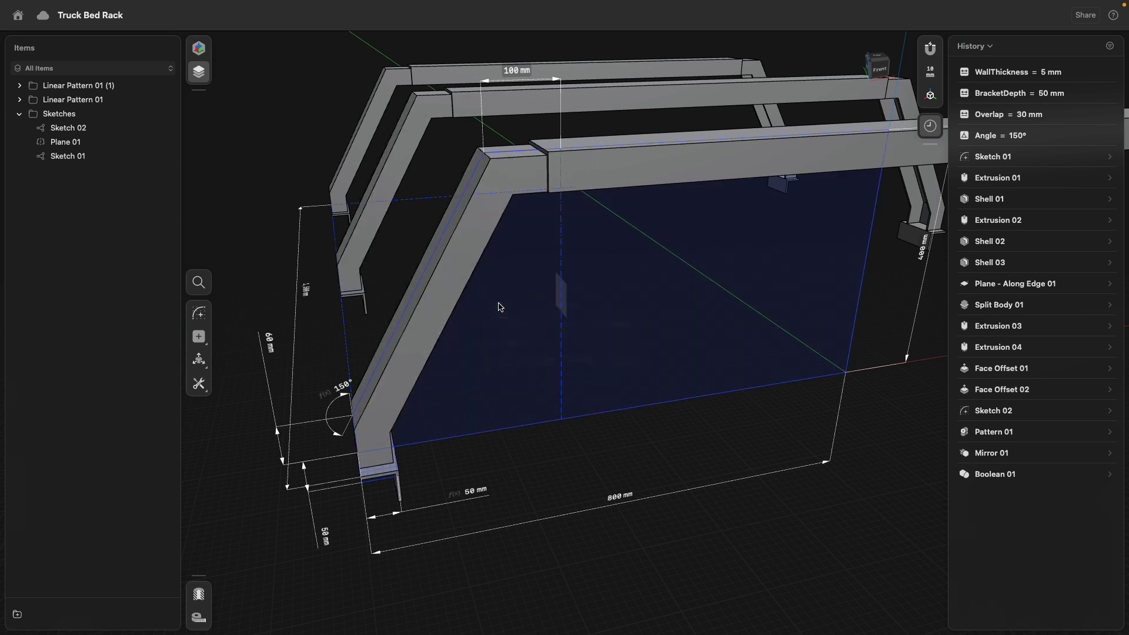
# - Hide the Sketches folder with its sketches and plane
pyautogui.moveTo(243, 480); pyautogui.dragTo(410, 484, button='right')
pyautogui.scroll(-5, 269, 493)
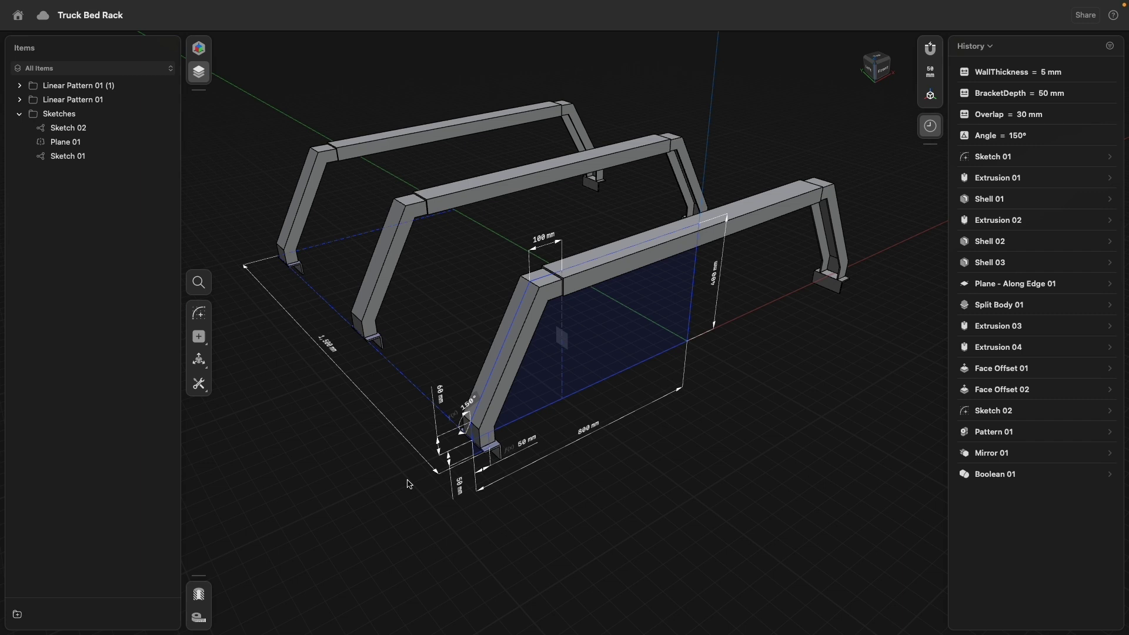
pyautogui.moveTo(321, 504); pyautogui.dragTo(334, 517, button='middle')
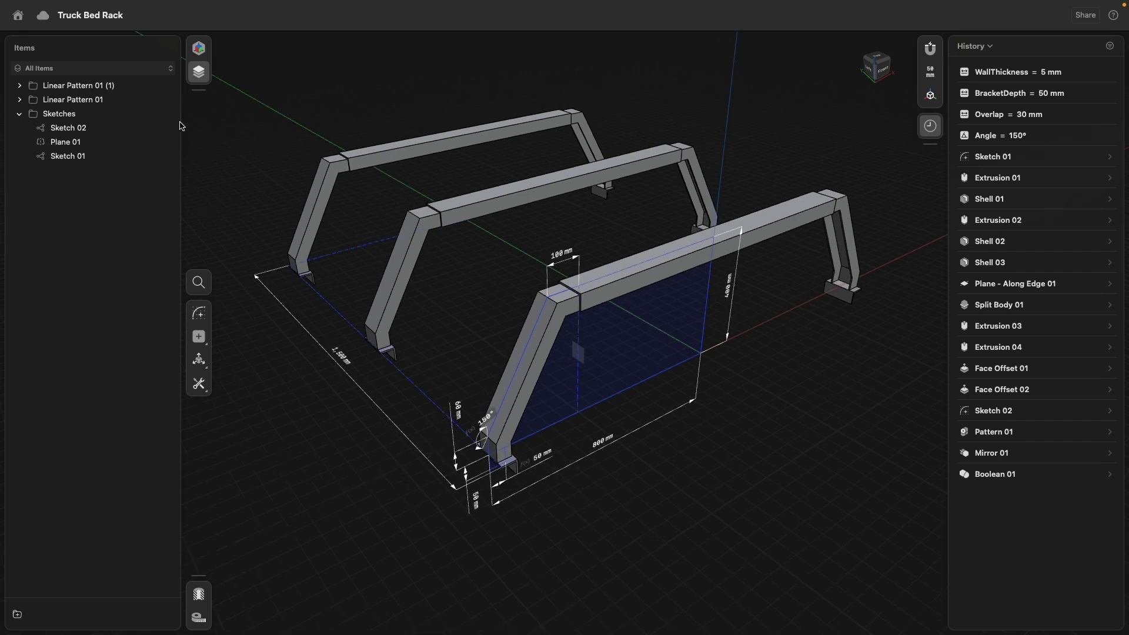
pyautogui.click(164, 114)
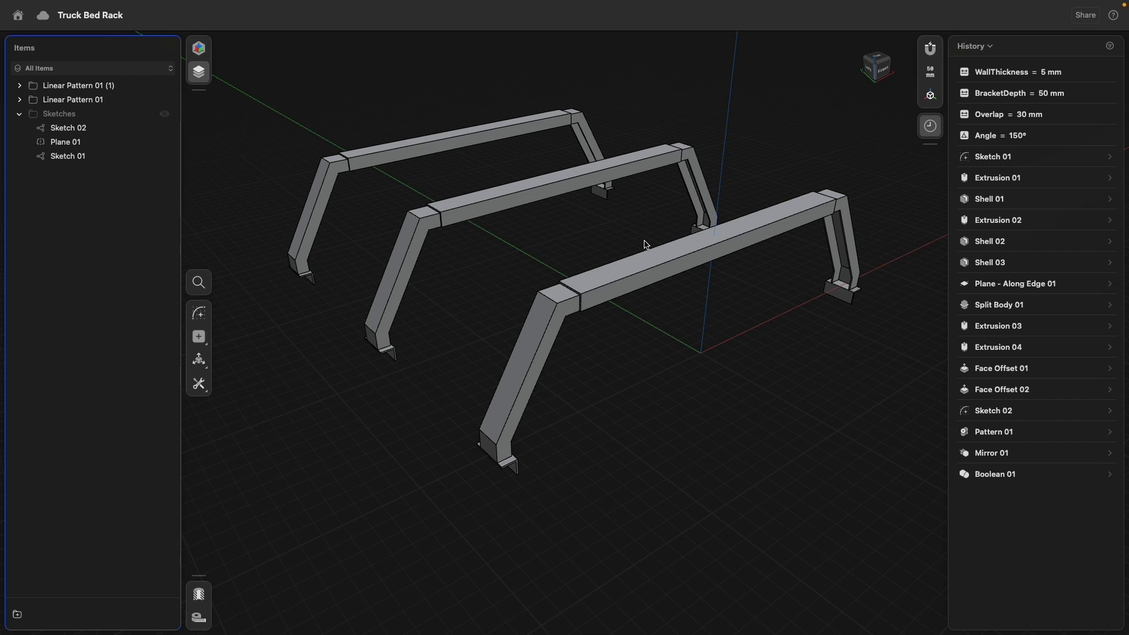
pyautogui.click(665, 254)
pyautogui.click(572, 174)
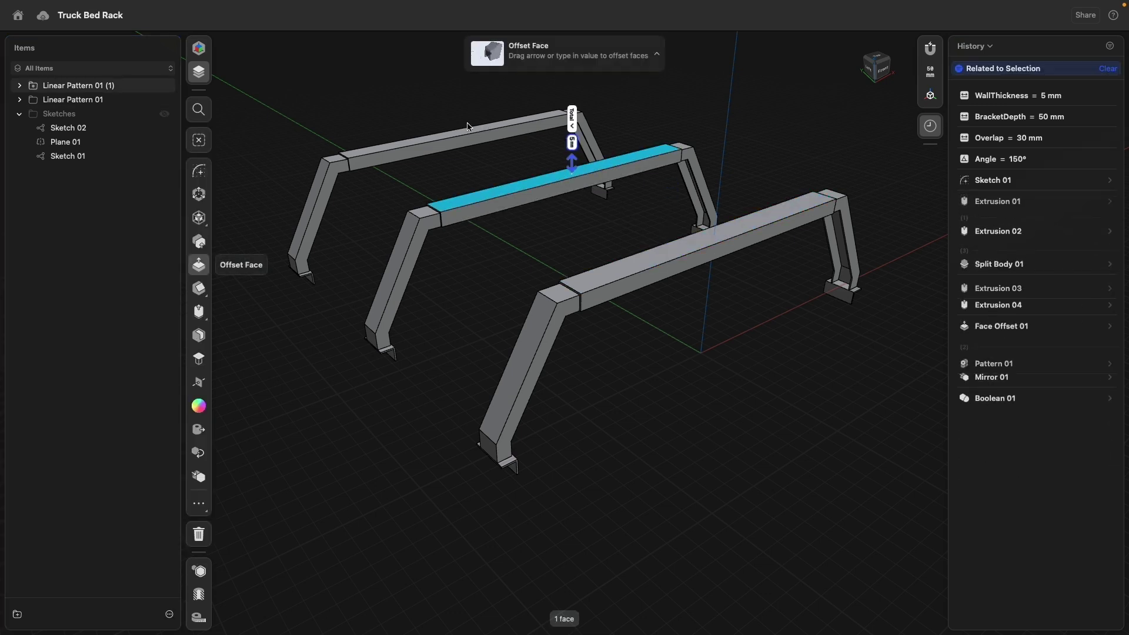
pyautogui.click(468, 127)
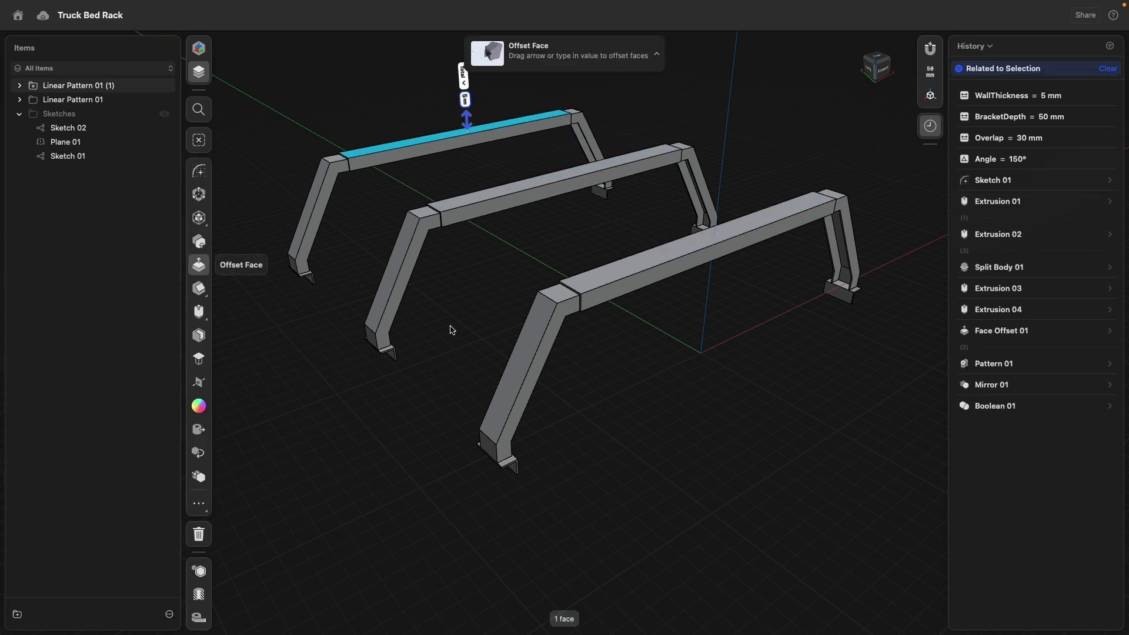
pyautogui.click(314, 218)
pyautogui.click(709, 312)
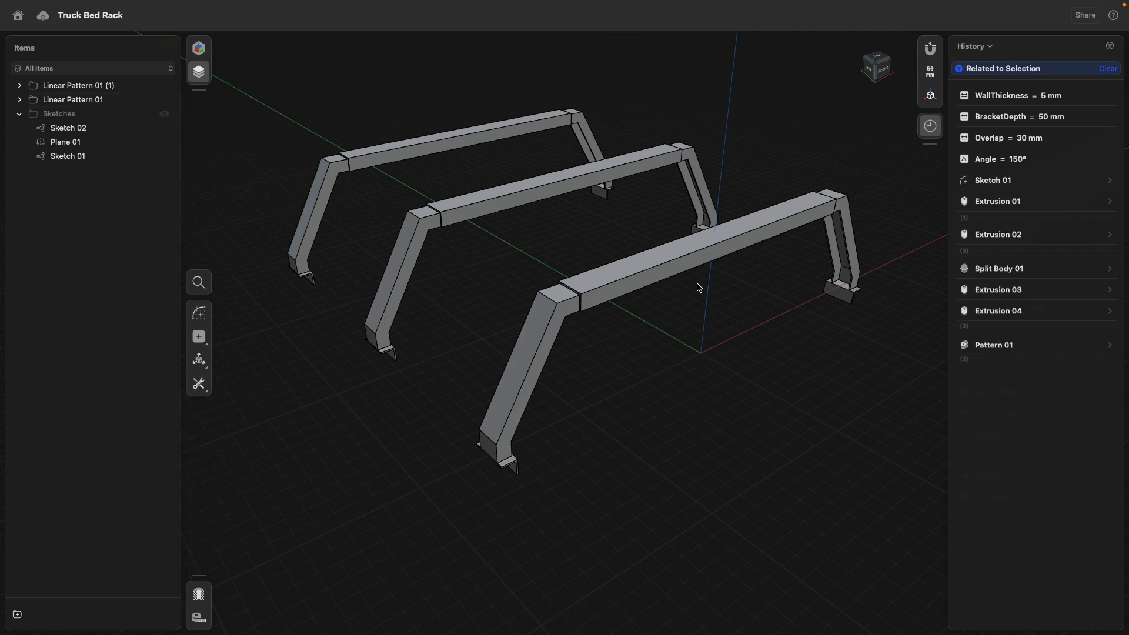
# - Start a sketch on the front face of the front crossbar, viewed from the front
pyautogui.click(702, 257)
pyautogui.moveTo(684, 381); pyautogui.dragTo(761, 362, button='right')
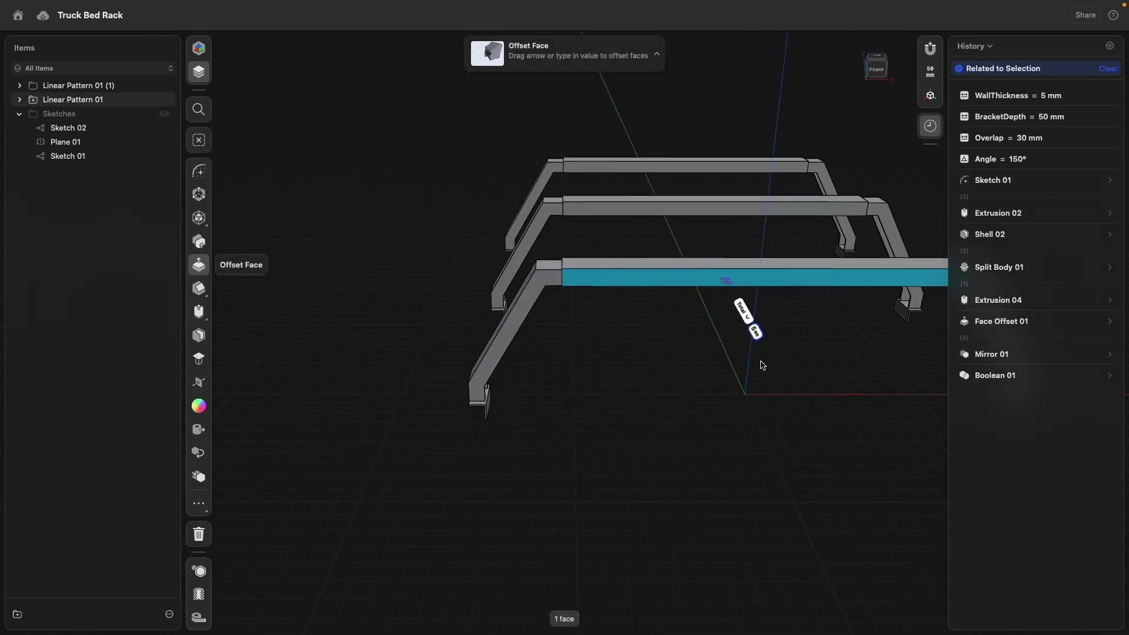
pyautogui.moveTo(761, 361); pyautogui.dragTo(558, 360, button='middle')
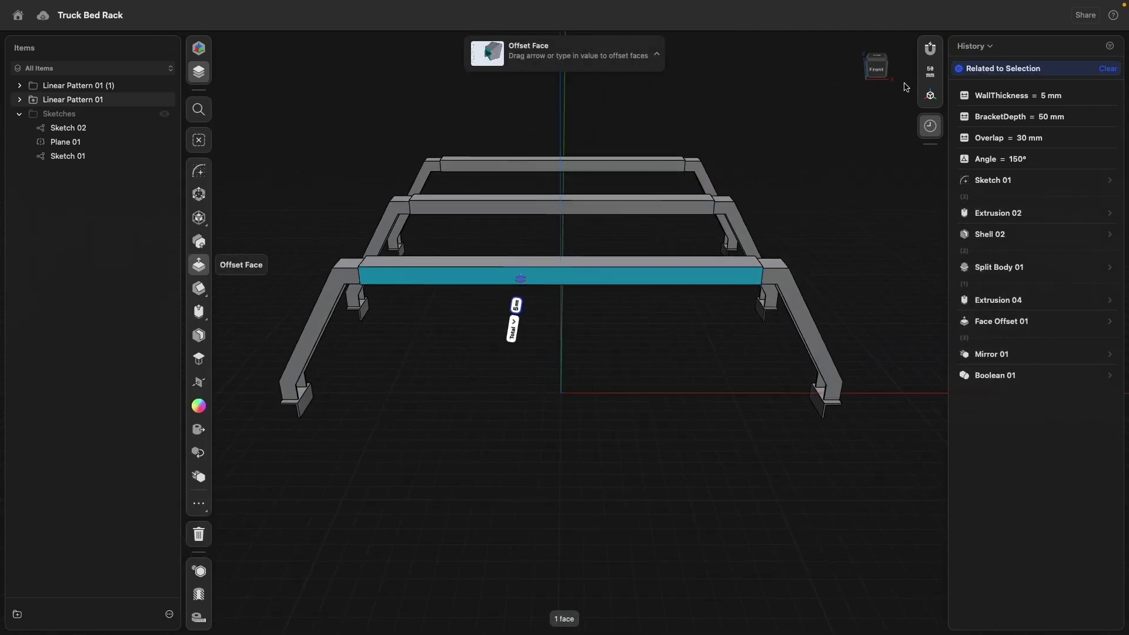
pyautogui.click(877, 69)
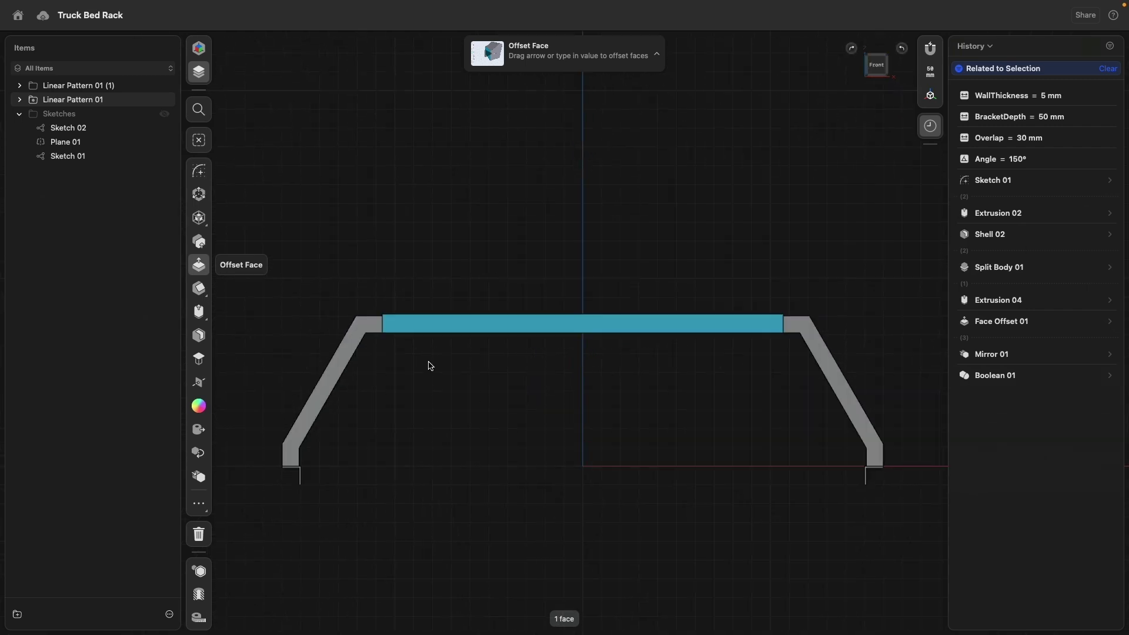
pyautogui.click(203, 171)
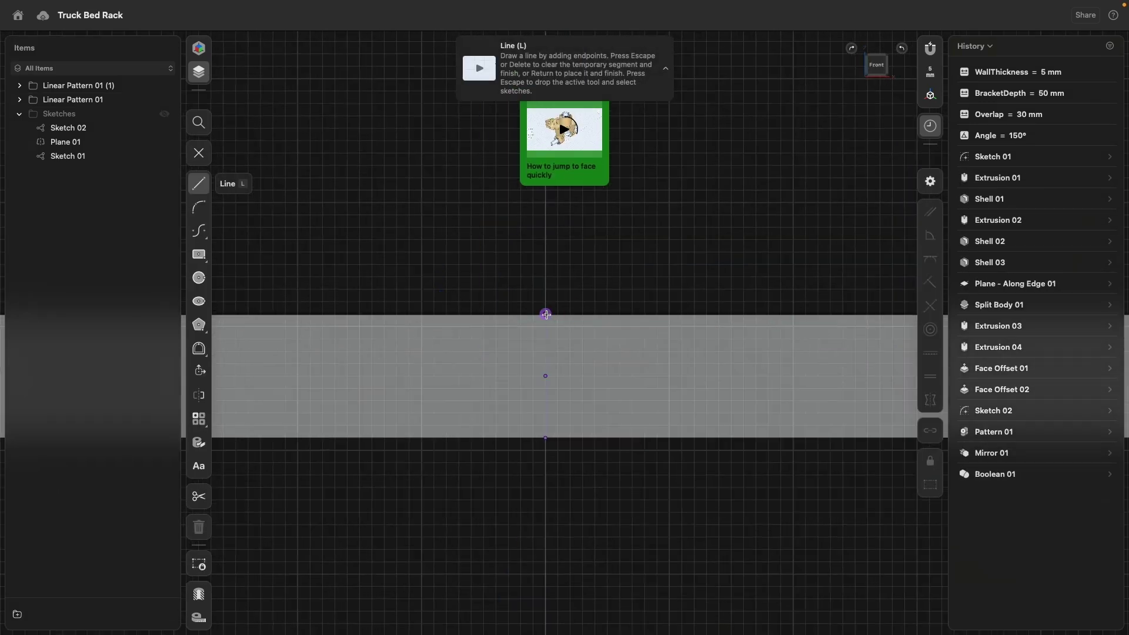
# - Draw a closed 120 by 20 mm rectangle on the crossbar's top edge, its base split at the crossbar's midpoint into 50 and 70 mm segments
pyautogui.click(547, 315)
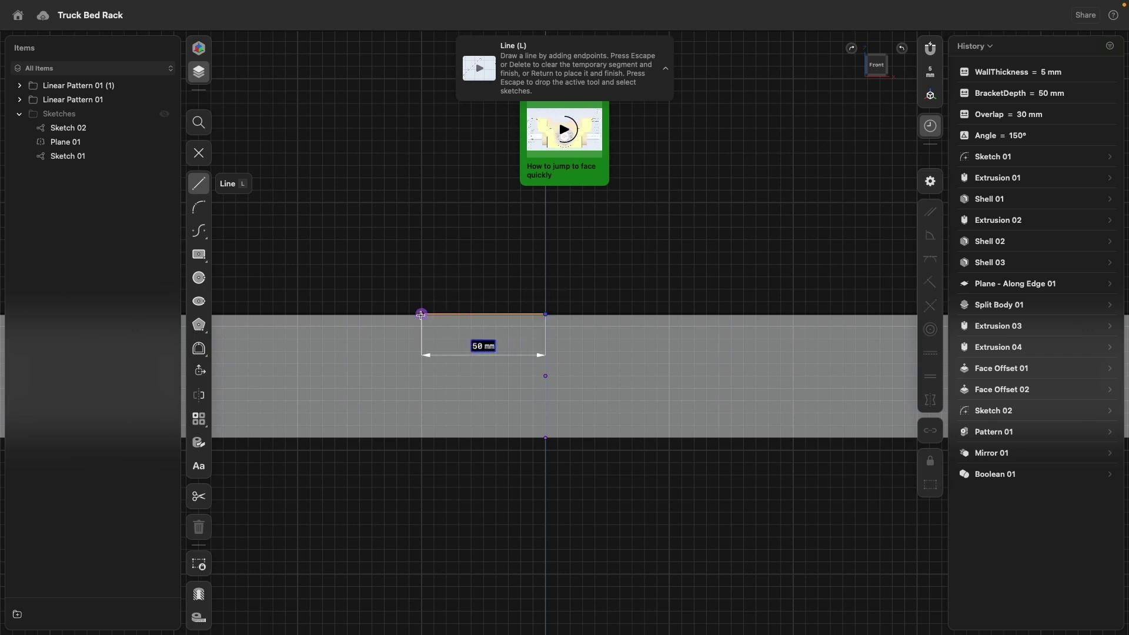
pyautogui.click(422, 314)
pyautogui.click(422, 265)
pyautogui.click(719, 265)
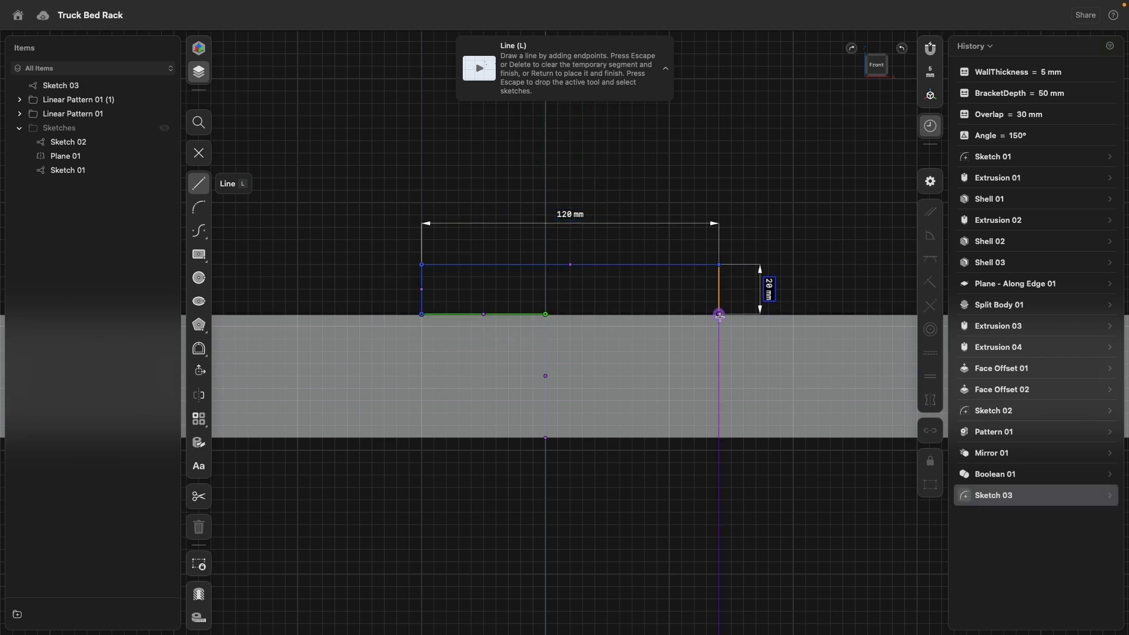
pyautogui.click(719, 315)
pyautogui.click(544, 315)
pyautogui.rightClick(506, 284)
pyautogui.click(532, 311)
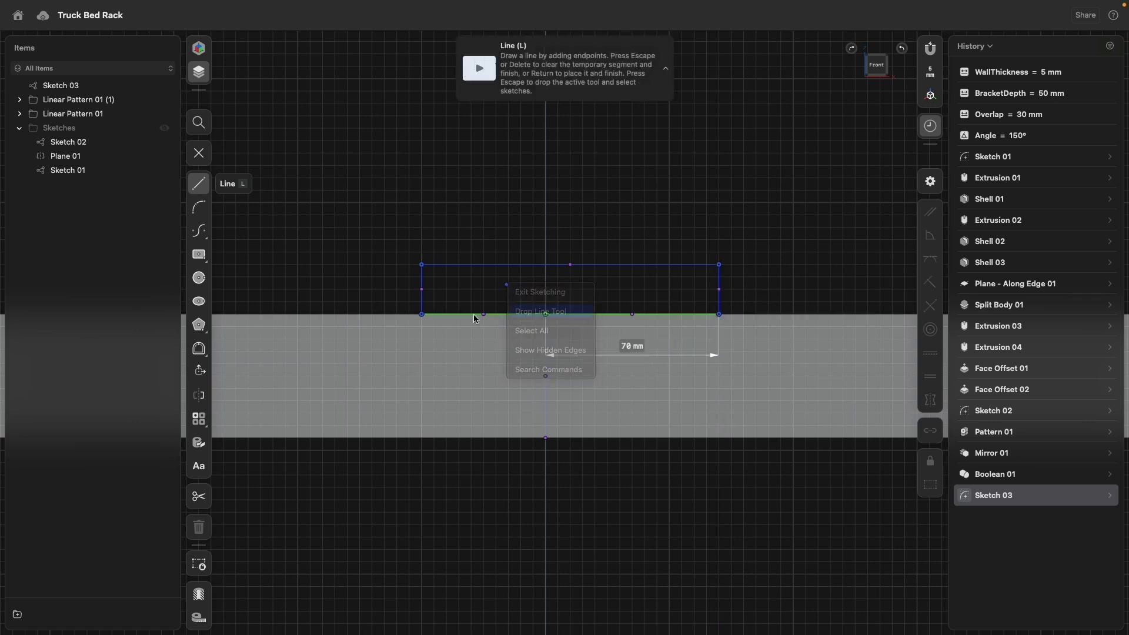
# - Constrain the two base segments of the rectangle to equal length
pyautogui.click(503, 318)
pyautogui.click(567, 318)
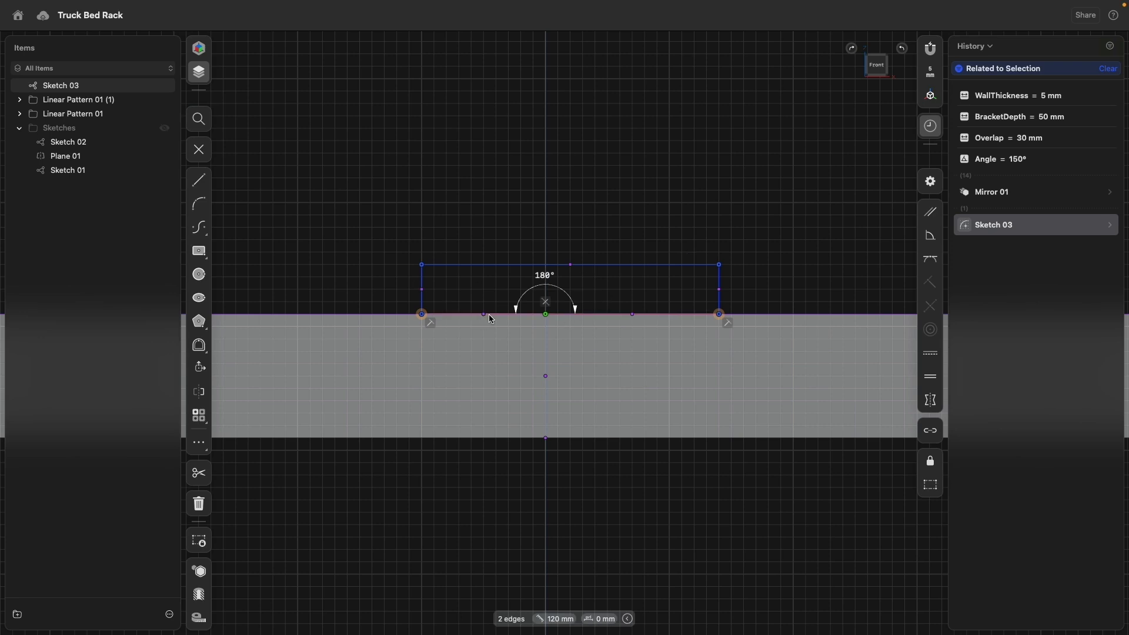
pyautogui.click(931, 382)
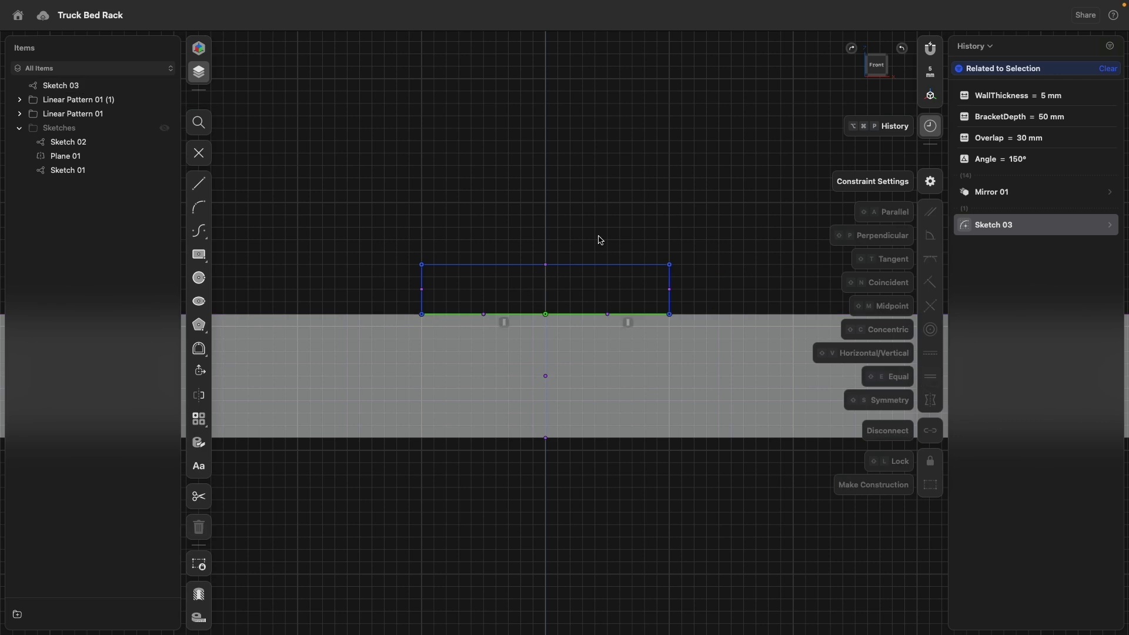
# - Create a length variable from the rectangle's 100 mm width dimension
pyautogui.click(491, 266)
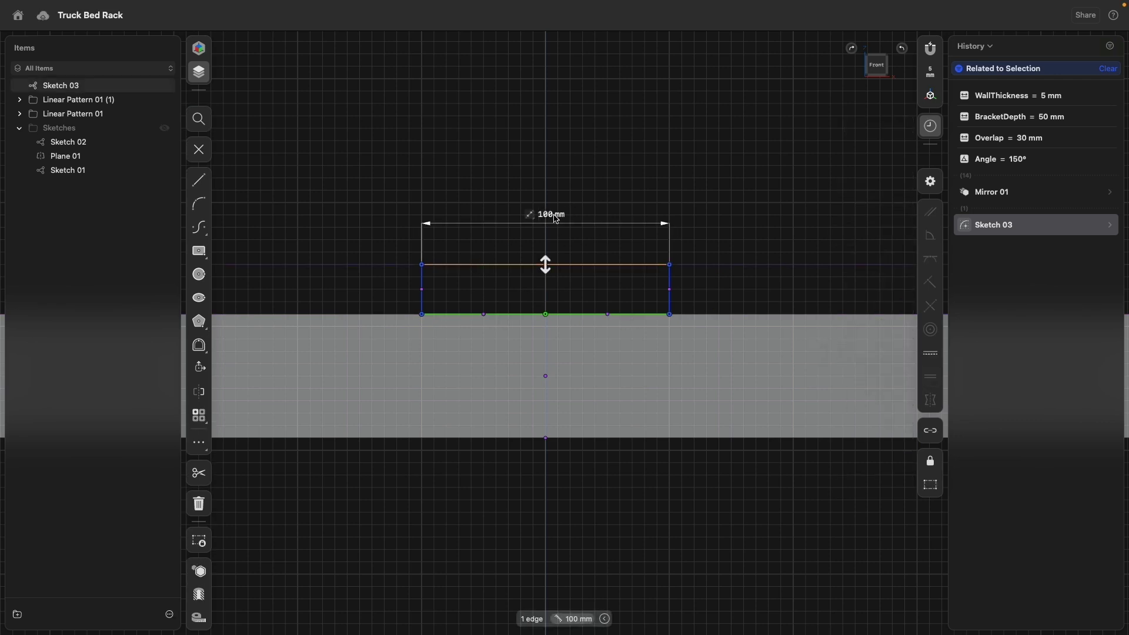
pyautogui.click(552, 215)
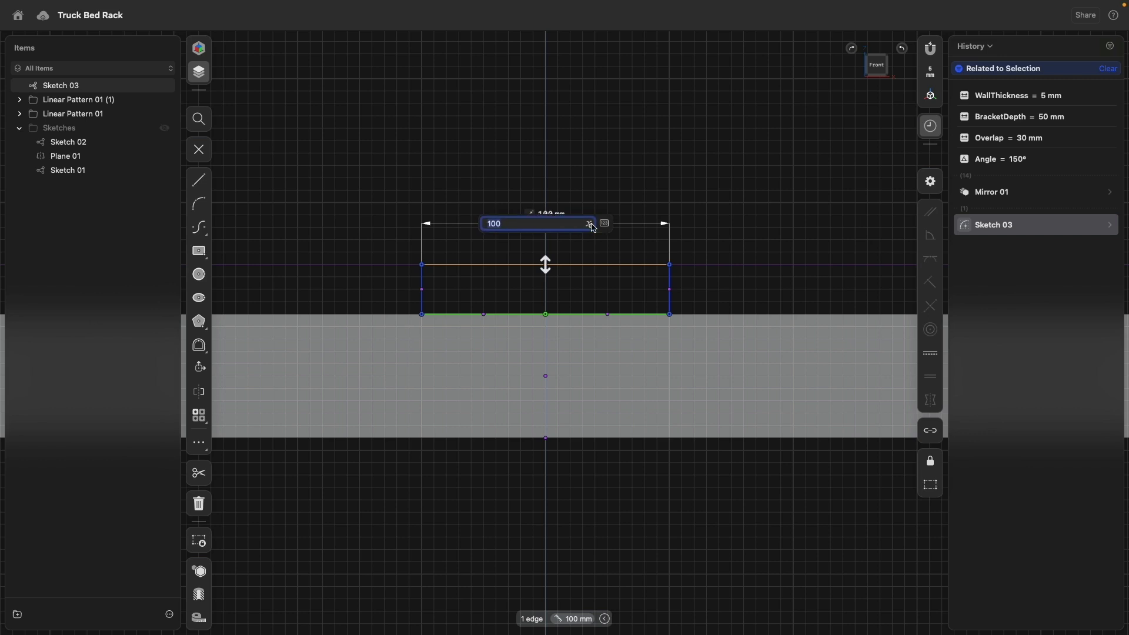
pyautogui.click(593, 228)
pyautogui.click(609, 237)
pyautogui.click(755, 202)
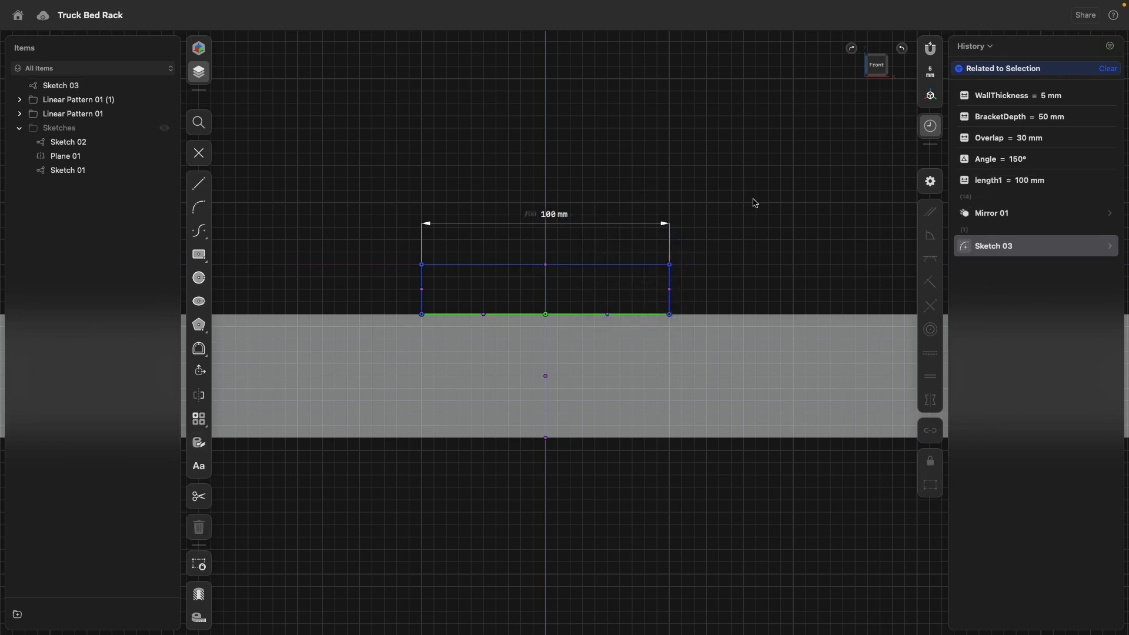
# - Rename the new length variable to RibWidth
pyautogui.rightClick(994, 182)
pyautogui.click(1026, 202)
pyautogui.write('R')
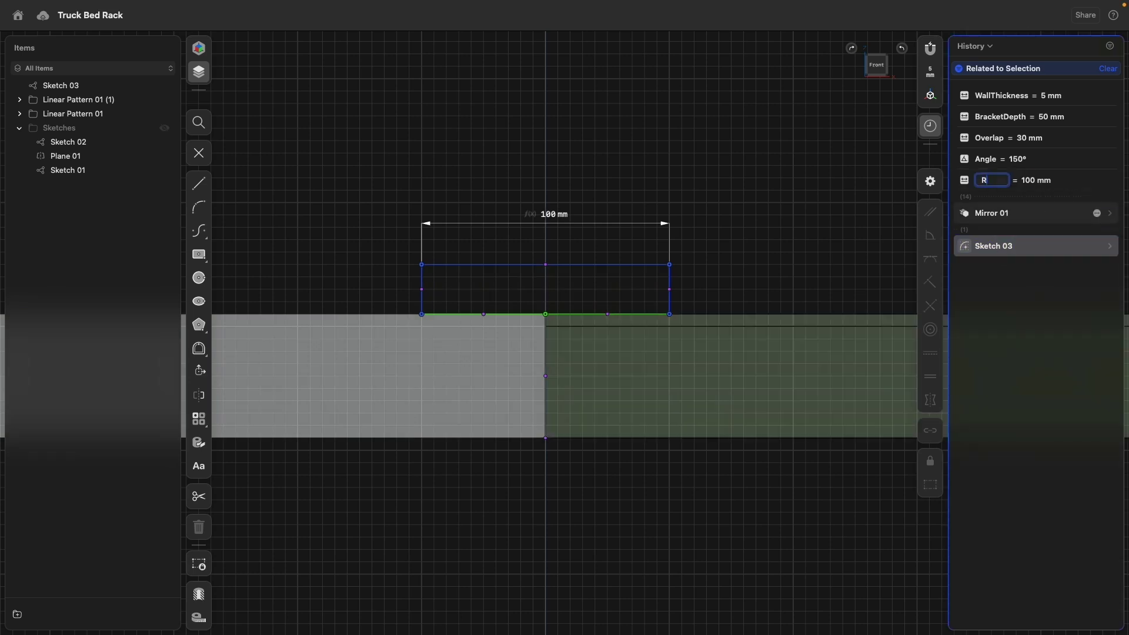
pyautogui.write('ibWidth')
pyautogui.press('Return')
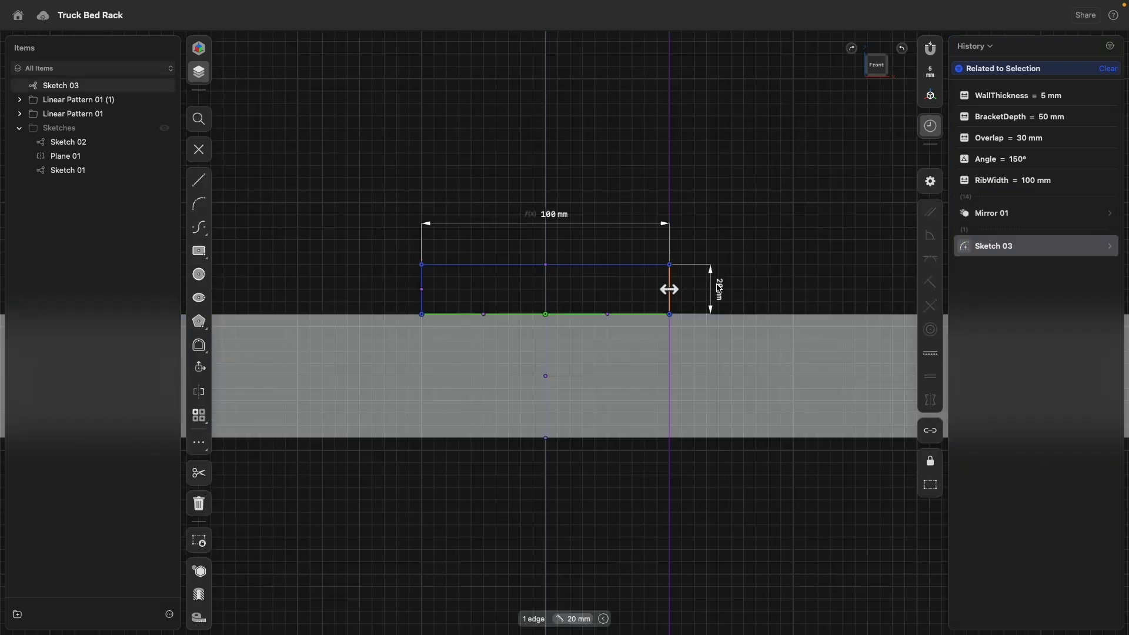
# - Set the rib rectangle's height to the WallThickness variable
pyautogui.click(717, 289)
pyautogui.click(755, 292)
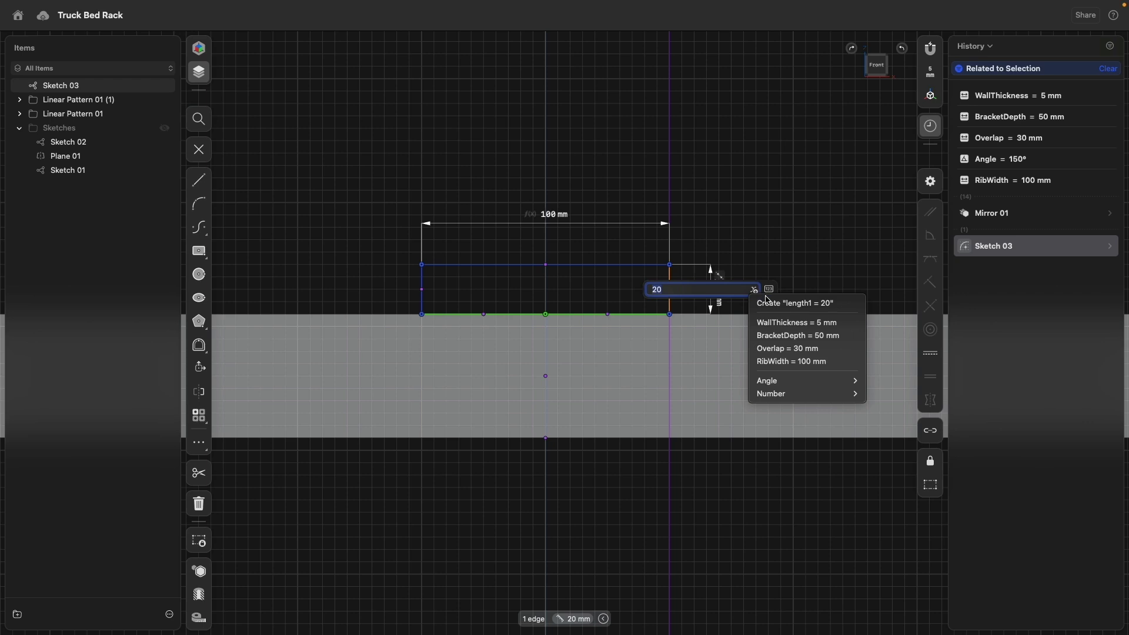
pyautogui.click(788, 323)
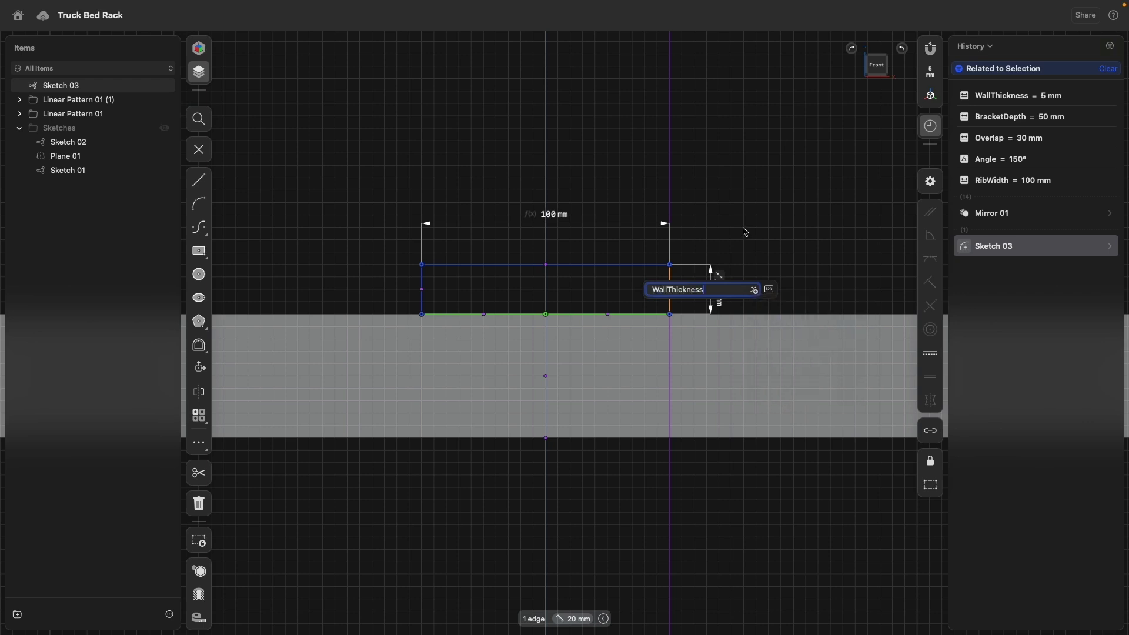
pyautogui.press('Return')
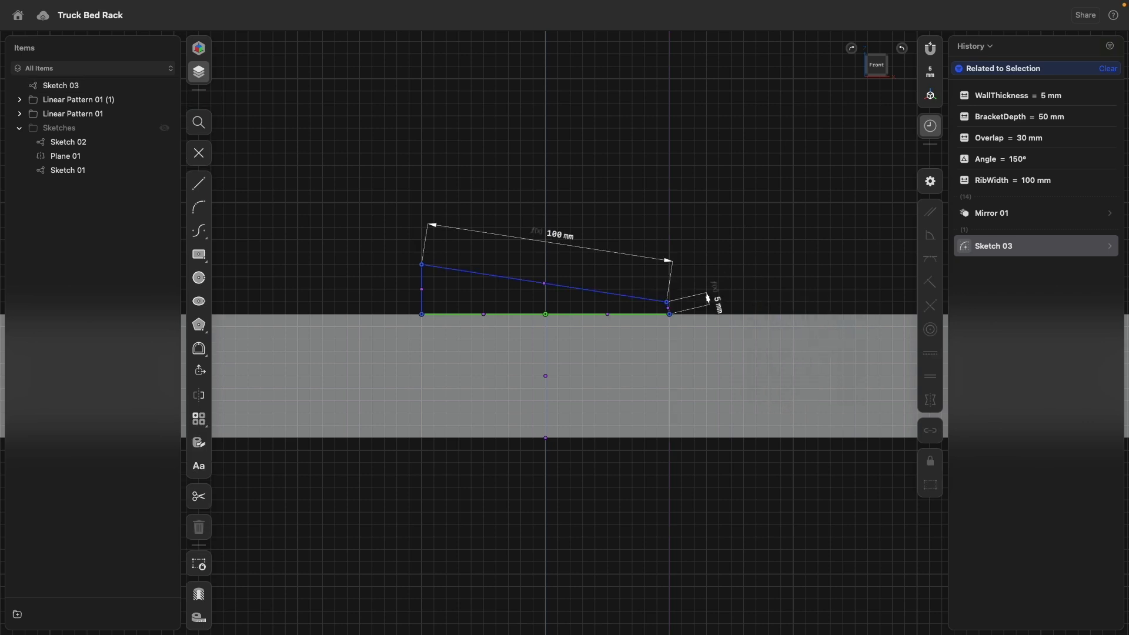
# - Constrain the rib profile's edges horizontal and vertical, and place its height dimension farther above the profile
pyautogui.doubleClick(500, 277)
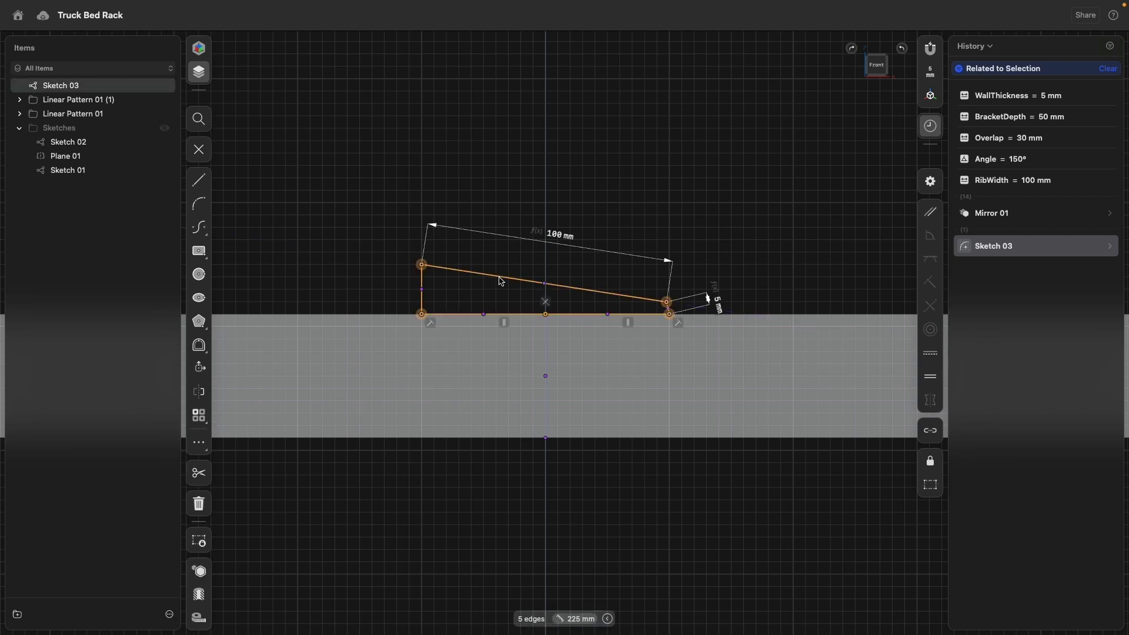
pyautogui.click(930, 355)
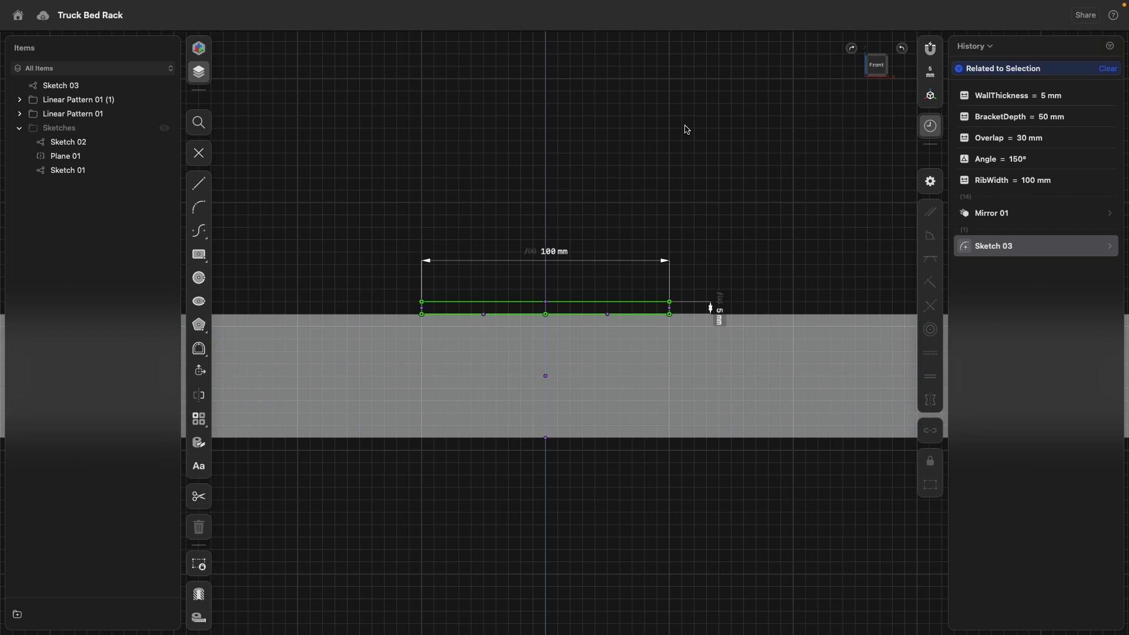
pyautogui.moveTo(720, 312); pyautogui.dragTo(716, 219)
# - Extrude the rib profile from the front crossbar across the middle one to the rear crossbar
pyautogui.moveTo(620, 237); pyautogui.dragTo(565, 310, button='right')
pyautogui.click(565, 309)
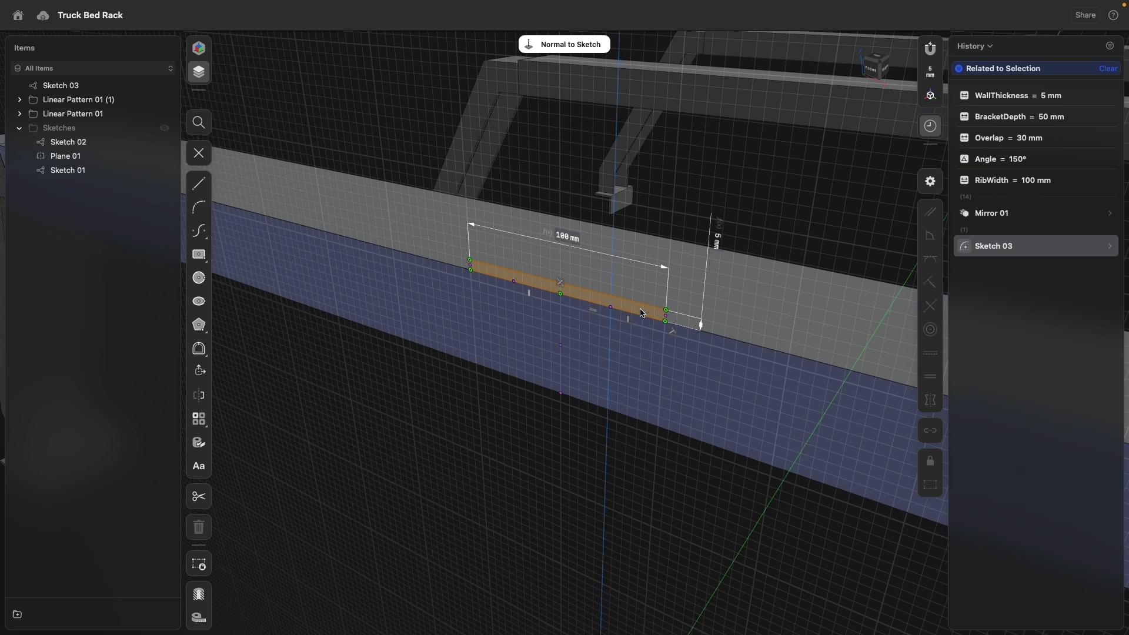
pyautogui.click(642, 312)
pyautogui.scroll(-10, 533, 406)
pyautogui.moveTo(533, 406); pyautogui.dragTo(648, 401, button='right')
pyautogui.moveTo(647, 401); pyautogui.dragTo(357, 210, button='middle')
pyautogui.moveTo(334, 192); pyautogui.dragTo(631, 275)
pyautogui.moveTo(840, 282); pyautogui.dragTo(675, 319, button='right')
pyautogui.moveTo(791, 274); pyautogui.dragTo(422, 324, button='middle')
pyautogui.moveTo(630, 326); pyautogui.dragTo(562, 310, button='right')
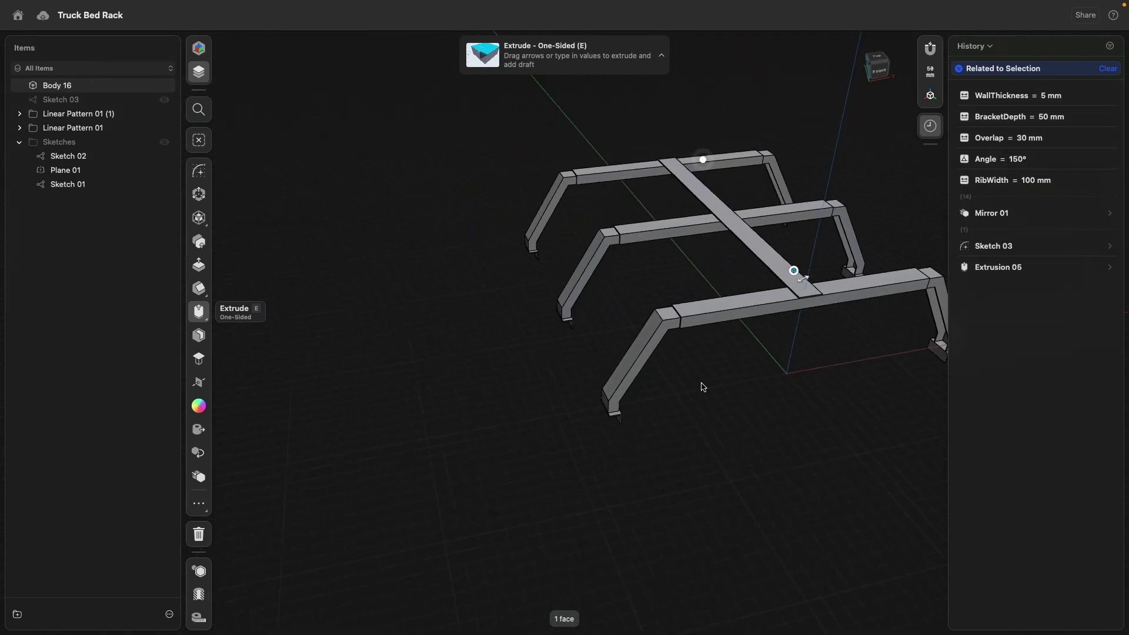
# - Copy the rib body and move the copy about 1,000 mm sideways, beyond the rack's legs
pyautogui.doubleClick(759, 248)
pyautogui.press('m')
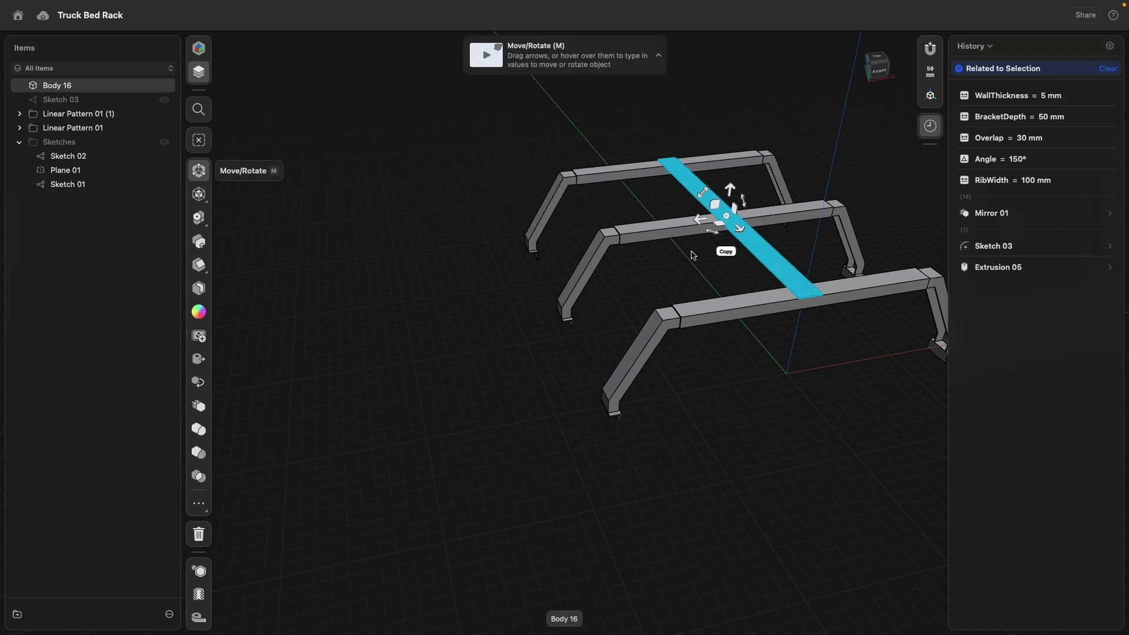
pyautogui.click(726, 252)
pyautogui.moveTo(703, 235); pyautogui.dragTo(473, 264)
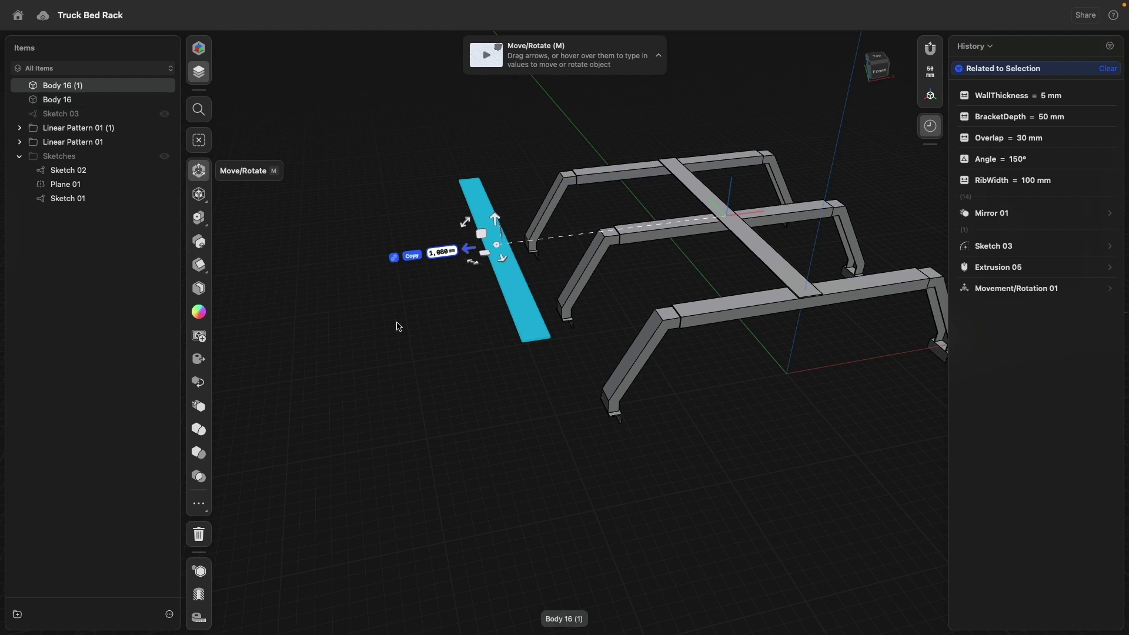
# - Align the copied rib's front end edge to the outer sloped edge of the front crossbar's leg
pyautogui.scroll(5, 539, 373)
pyautogui.click(544, 341)
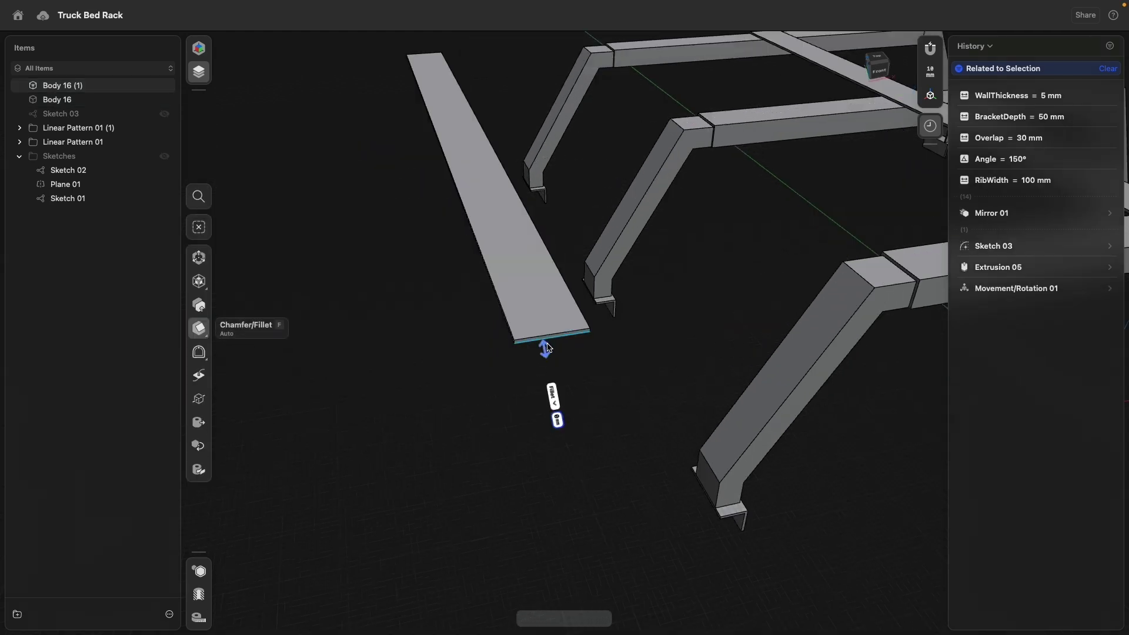
pyautogui.click(199, 305)
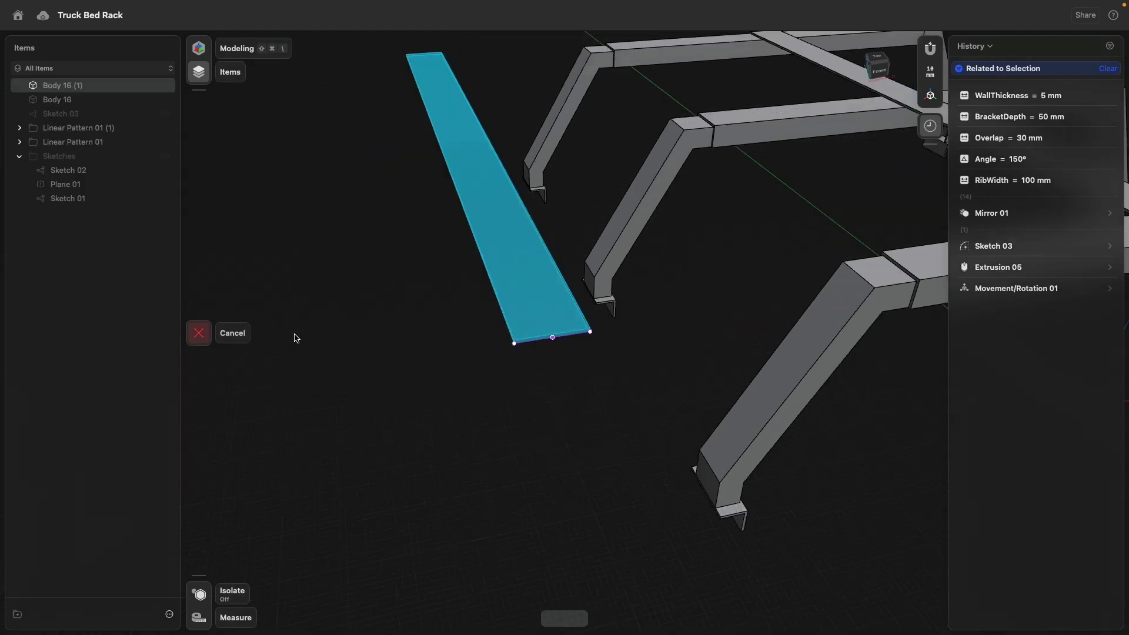
pyautogui.scroll(-5, 463, 429)
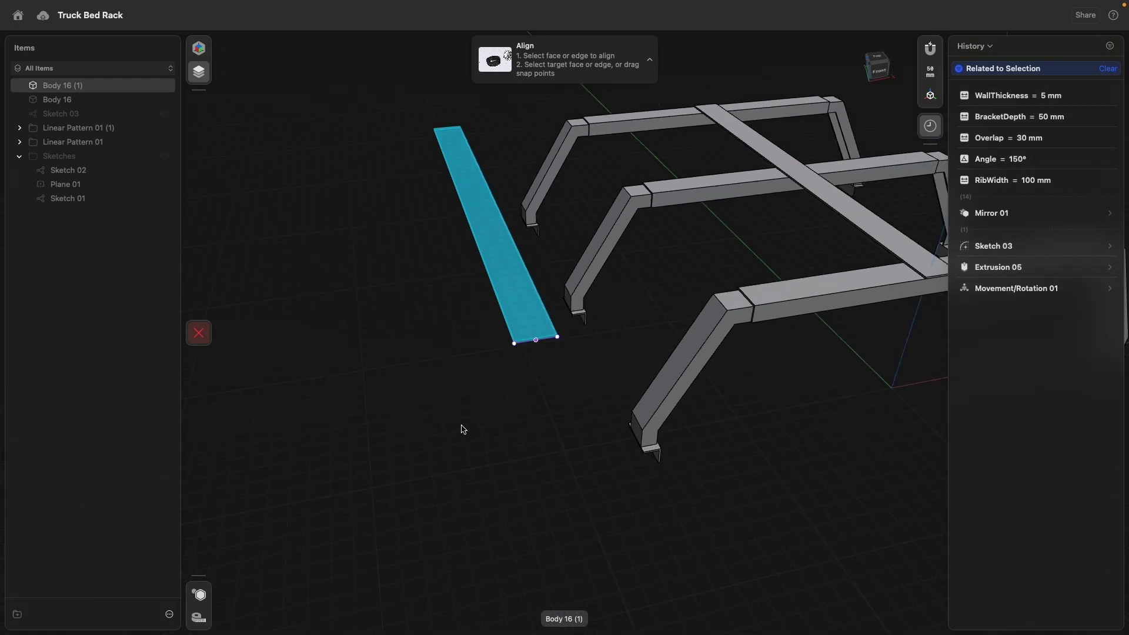
pyautogui.click(675, 386)
pyautogui.click(791, 378)
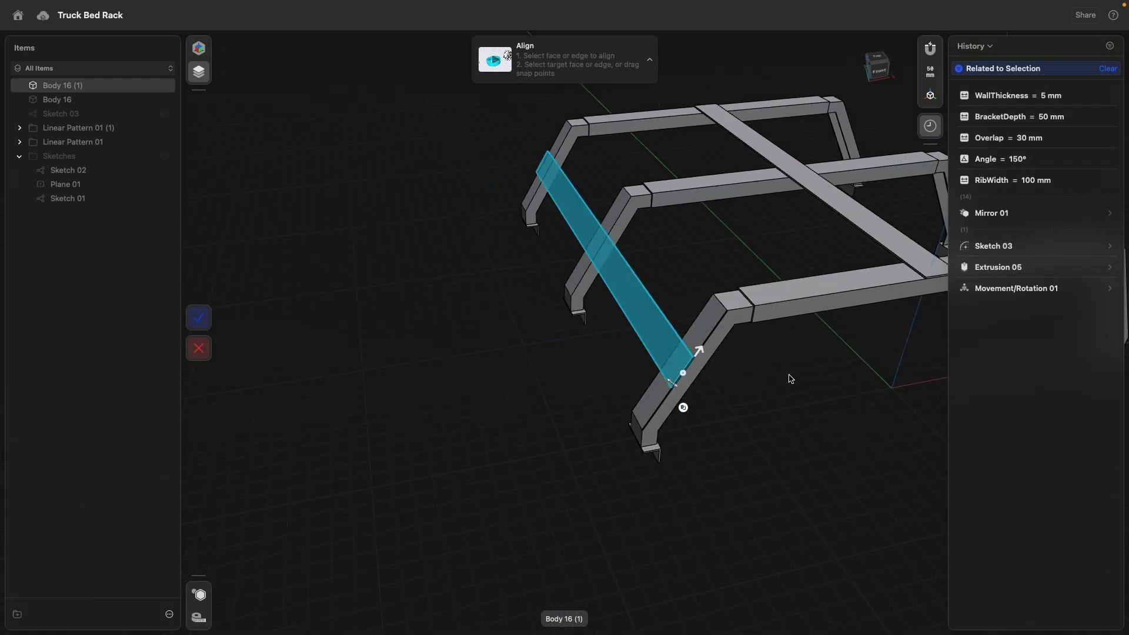
pyautogui.click(195, 323)
# - Replace the copied rib's front end face with the front face of the adjacent leg
pyautogui.moveTo(452, 204); pyautogui.dragTo(683, 195, button='right')
pyautogui.scroll(10, 648, 196)
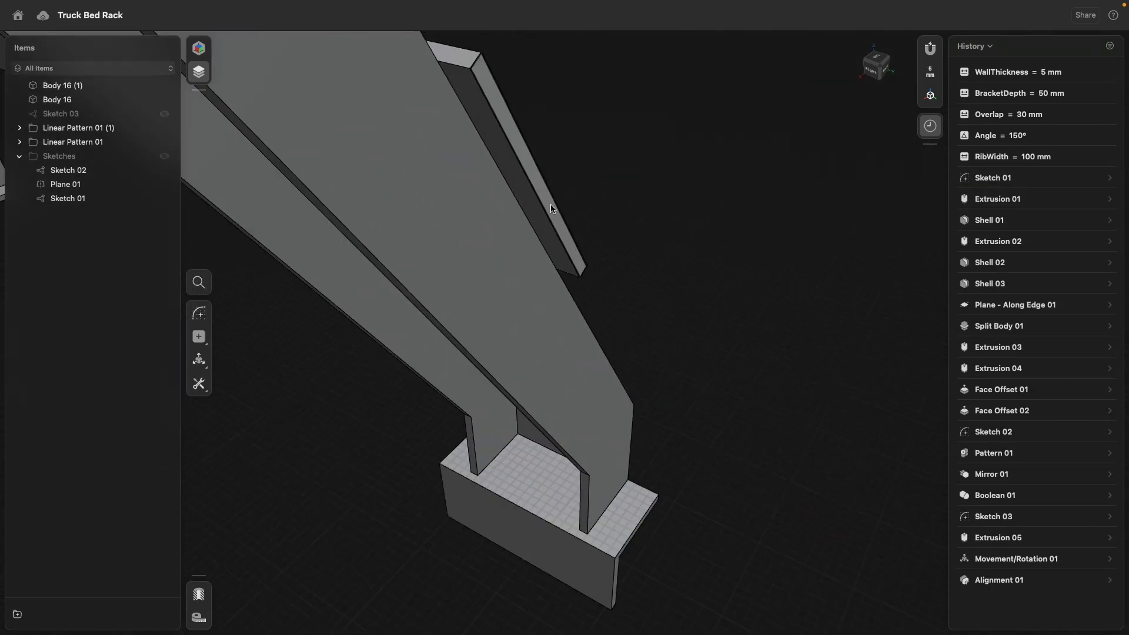
pyautogui.click(561, 192)
pyautogui.click(560, 349)
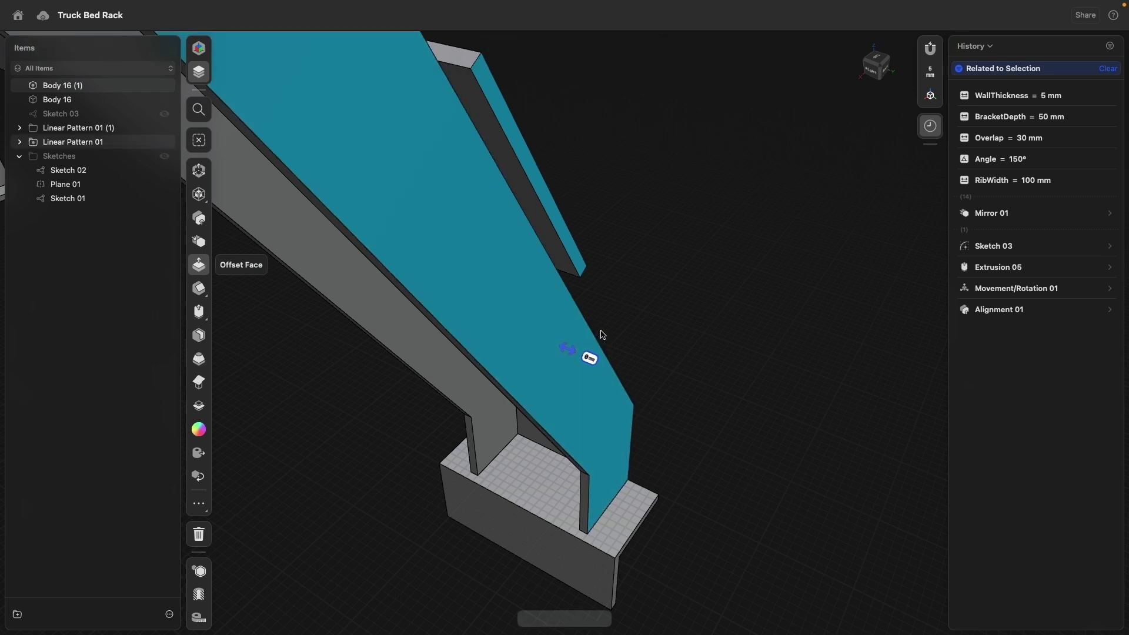
pyautogui.scroll(-3, 582, 329)
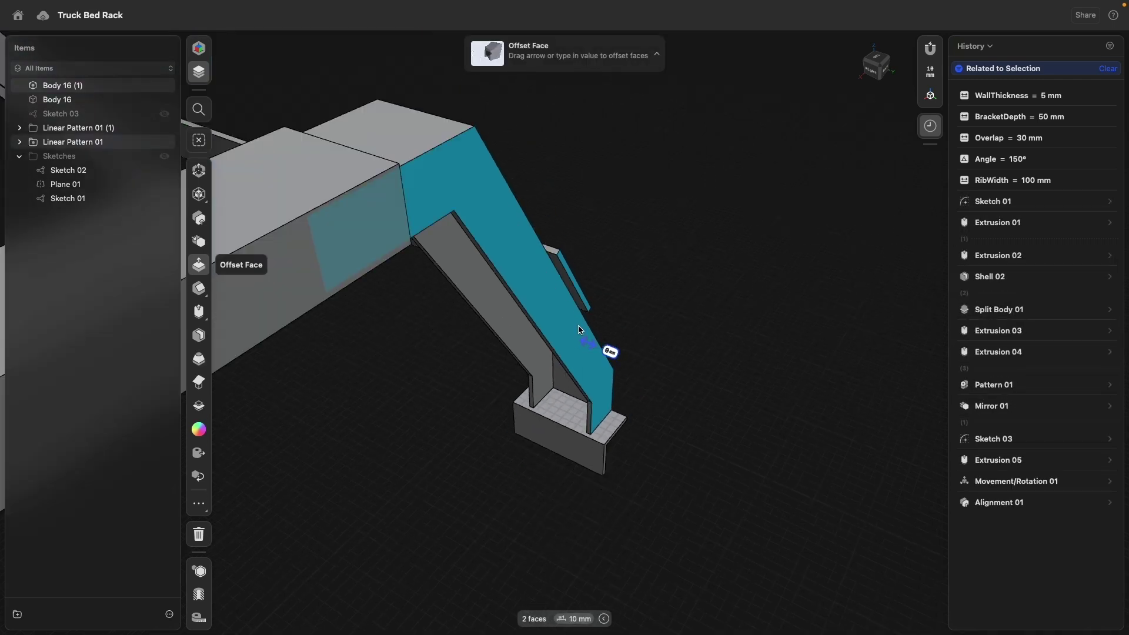
pyautogui.click(200, 383)
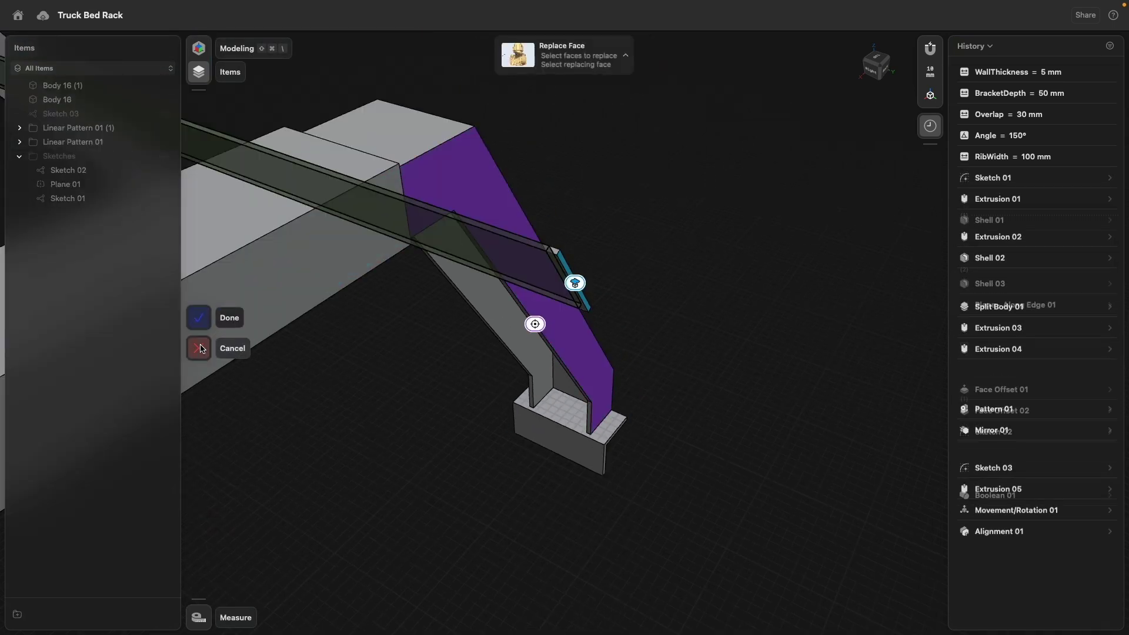
# - Complete replacing the side rib's end face with the outer side face of the end bracket
pyautogui.click(201, 320)
pyautogui.scroll(-5, 474, 436)
pyautogui.moveTo(474, 437); pyautogui.dragTo(651, 345, button='middle')
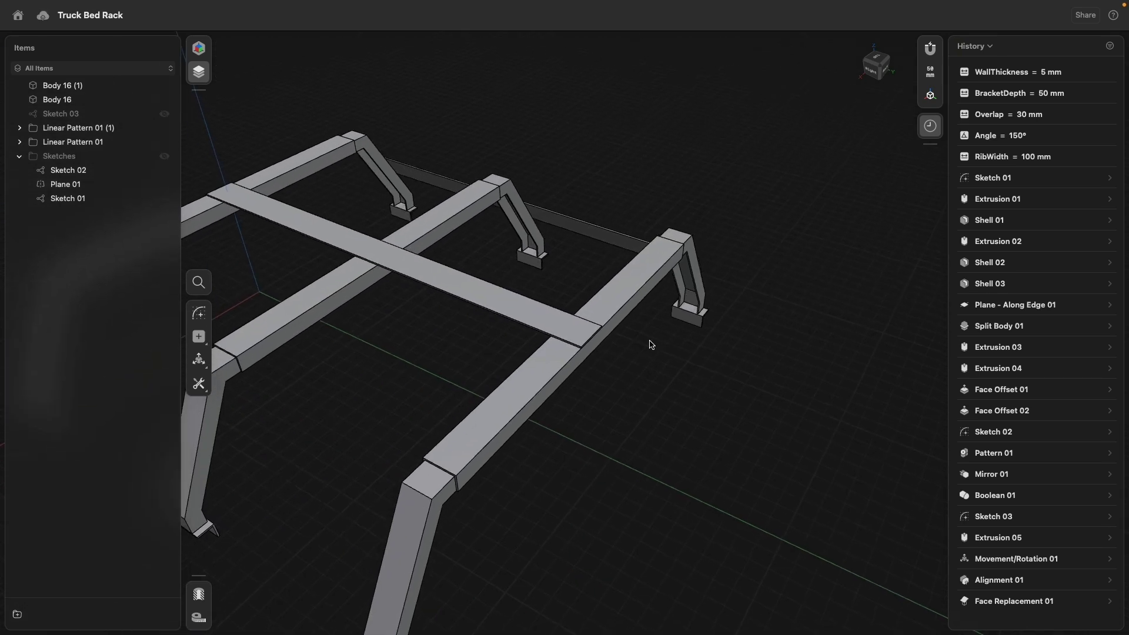
# - Try a spacing of 620 mm for Pattern 01 and undo the change
pyautogui.moveTo(651, 345); pyautogui.dragTo(743, 320, button='middle')
pyautogui.click(993, 454)
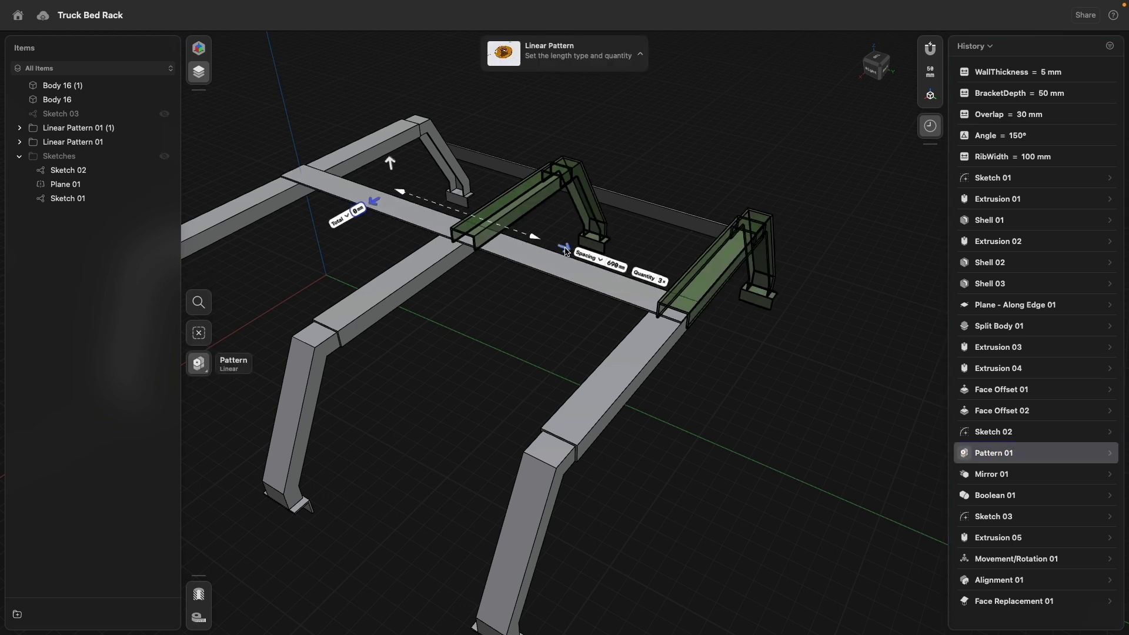
pyautogui.moveTo(563, 251)
pyautogui.mouseDown()
pyautogui.moveTo(521, 233)
pyautogui.moveTo(552, 243)
pyautogui.mouseUp()
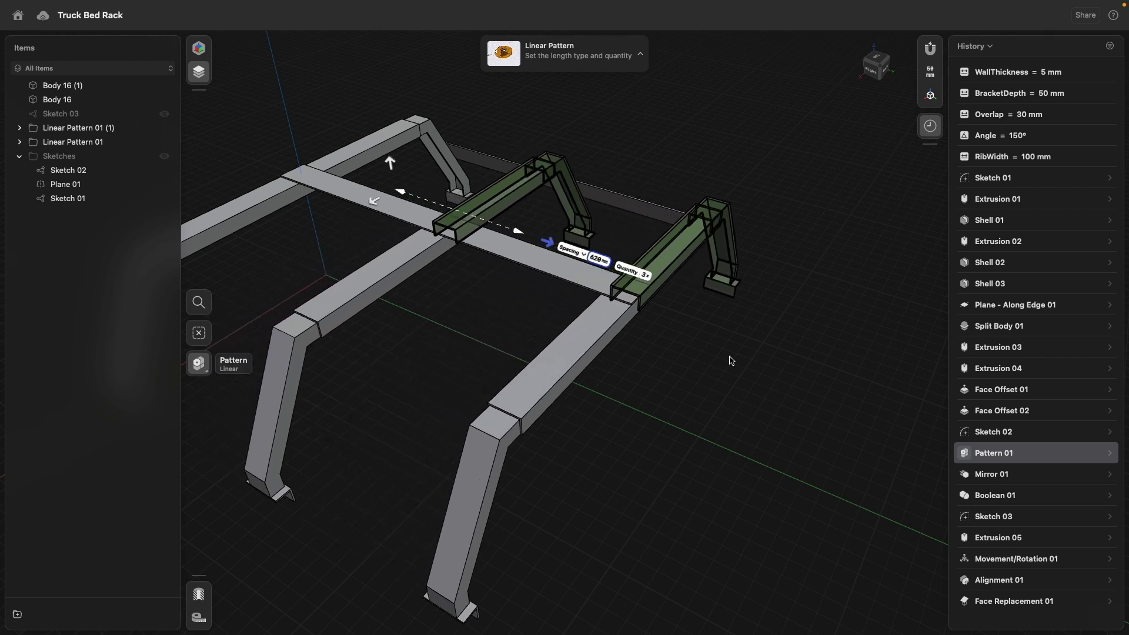
pyautogui.hotkey('ctrl', 'z')
# - Offset the underside face of the top rib and the inner face of the side rib by 30 mm
pyautogui.moveTo(810, 384); pyautogui.dragTo(662, 380, button='right')
pyautogui.moveTo(806, 337); pyautogui.dragTo(471, 426, button='middle')
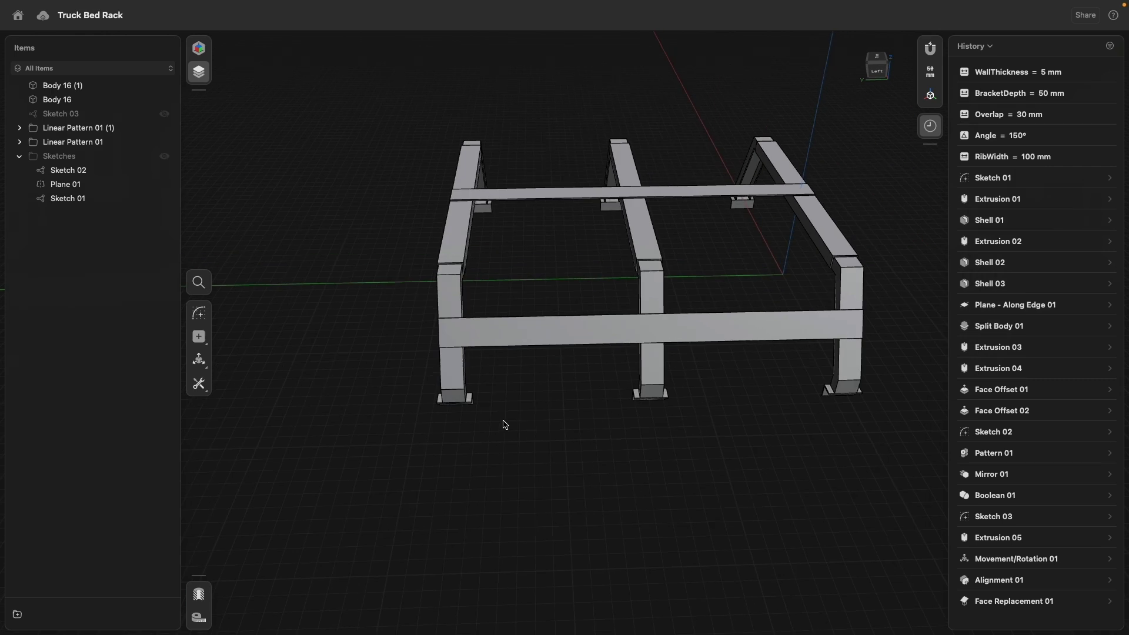
pyautogui.moveTo(722, 415); pyautogui.dragTo(638, 411, button='right')
pyautogui.moveTo(820, 431); pyautogui.dragTo(625, 393, button='right')
pyautogui.click(806, 376)
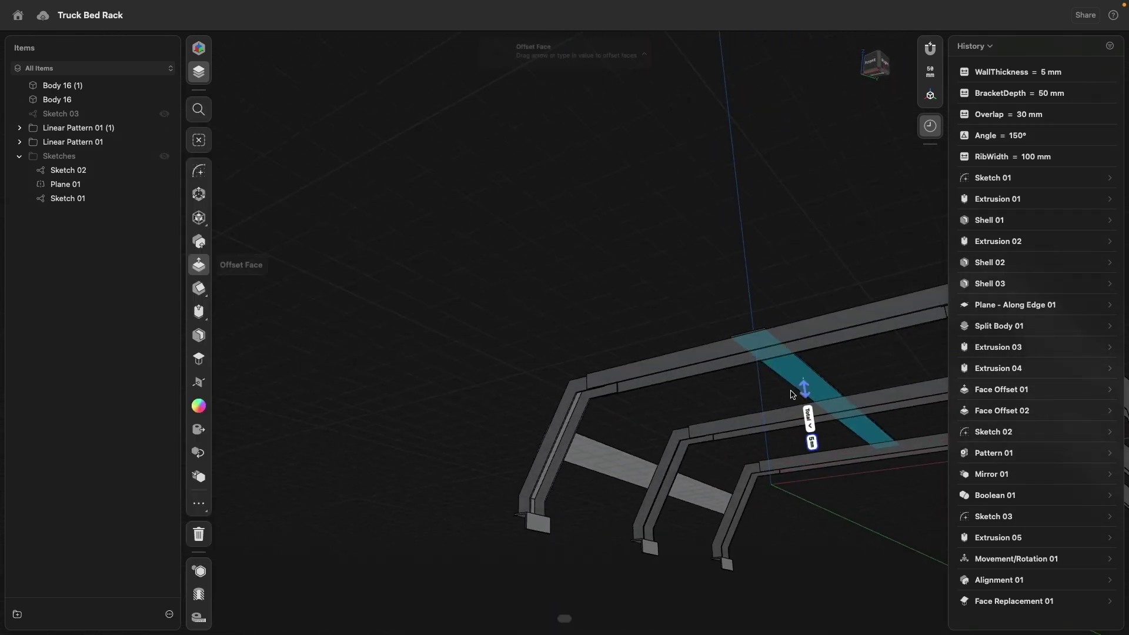
pyautogui.click(641, 483)
pyautogui.moveTo(640, 484); pyautogui.dragTo(672, 388, button='right')
pyautogui.scroll(5, 547, 382)
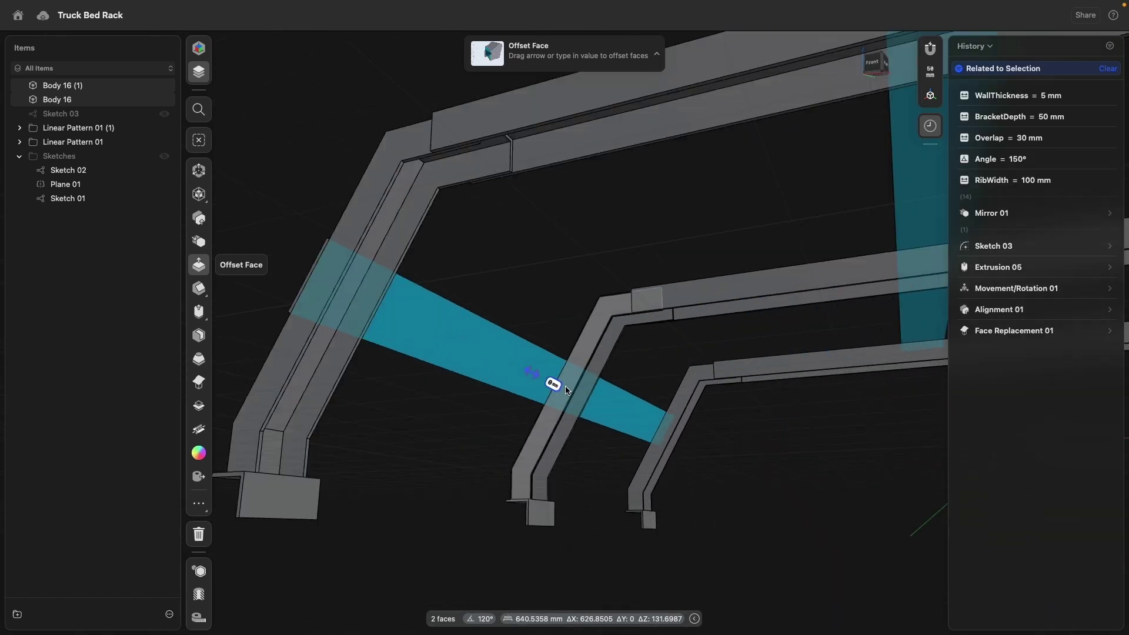
pyautogui.moveTo(541, 378); pyautogui.dragTo(550, 383)
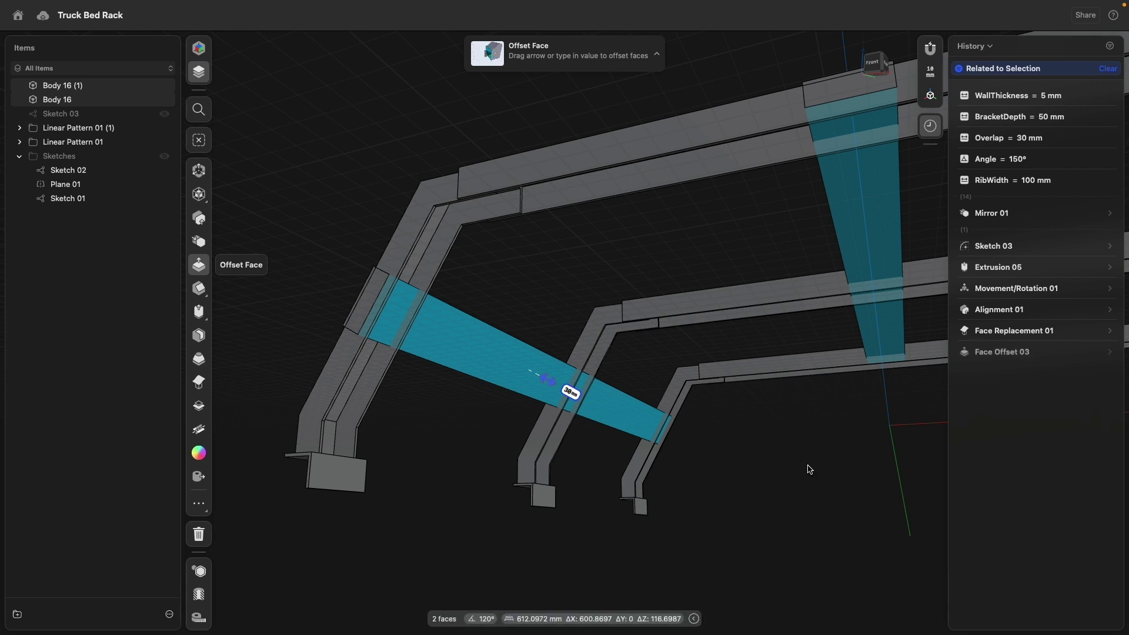
pyautogui.click(1109, 352)
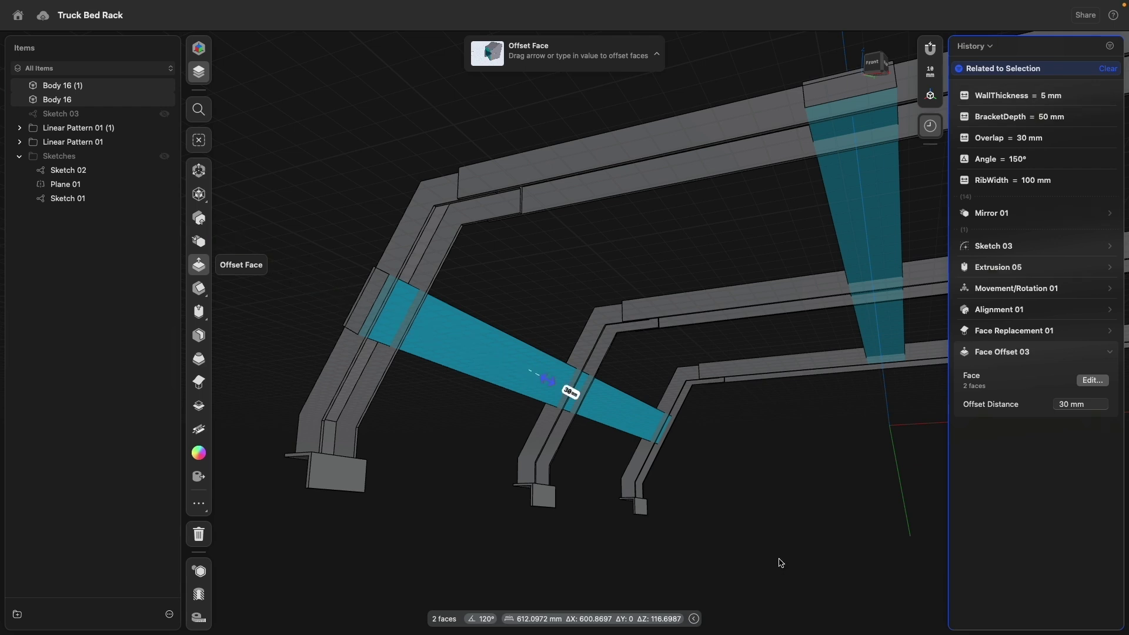
pyautogui.click(790, 545)
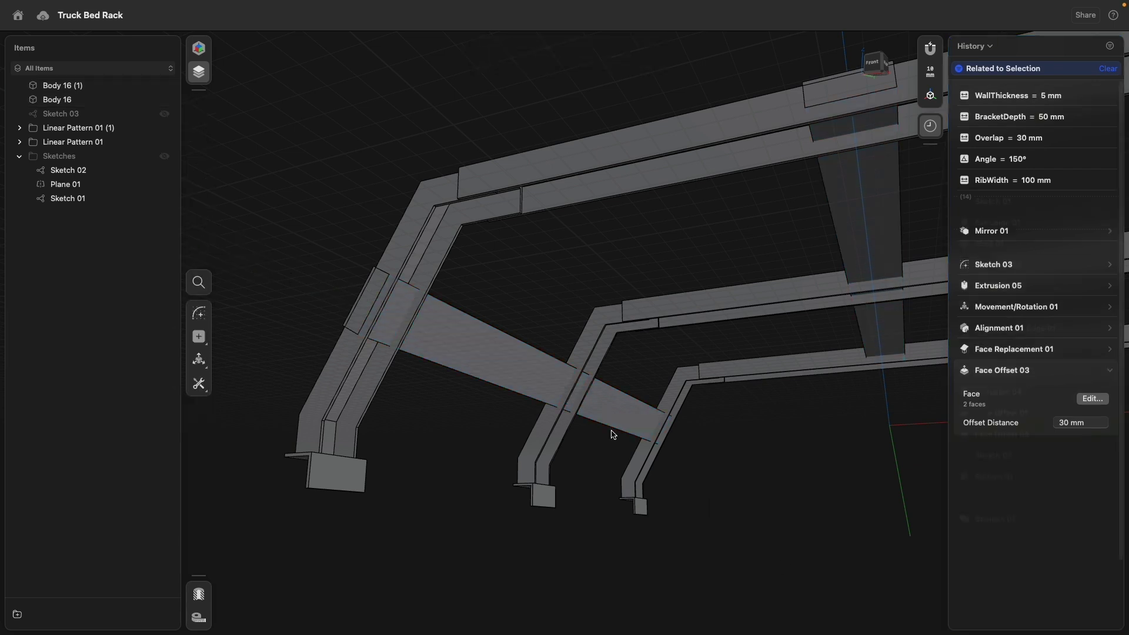
# - Isolate the top rib and the side rib
pyautogui.click(521, 370)
pyautogui.click(841, 192)
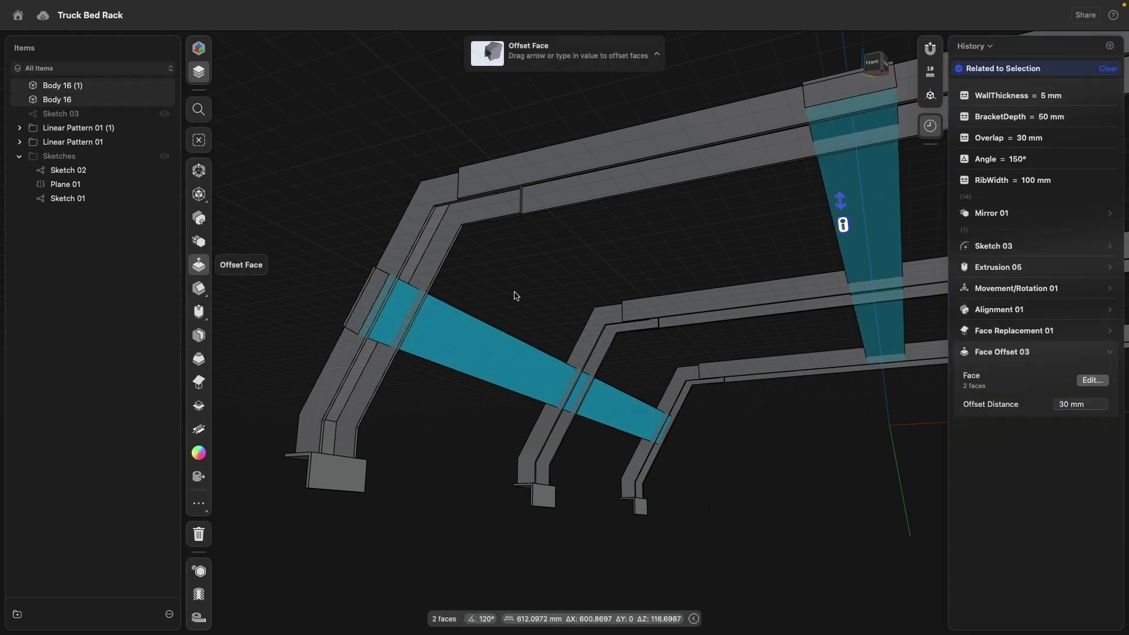
pyautogui.click(200, 574)
pyautogui.click(448, 413)
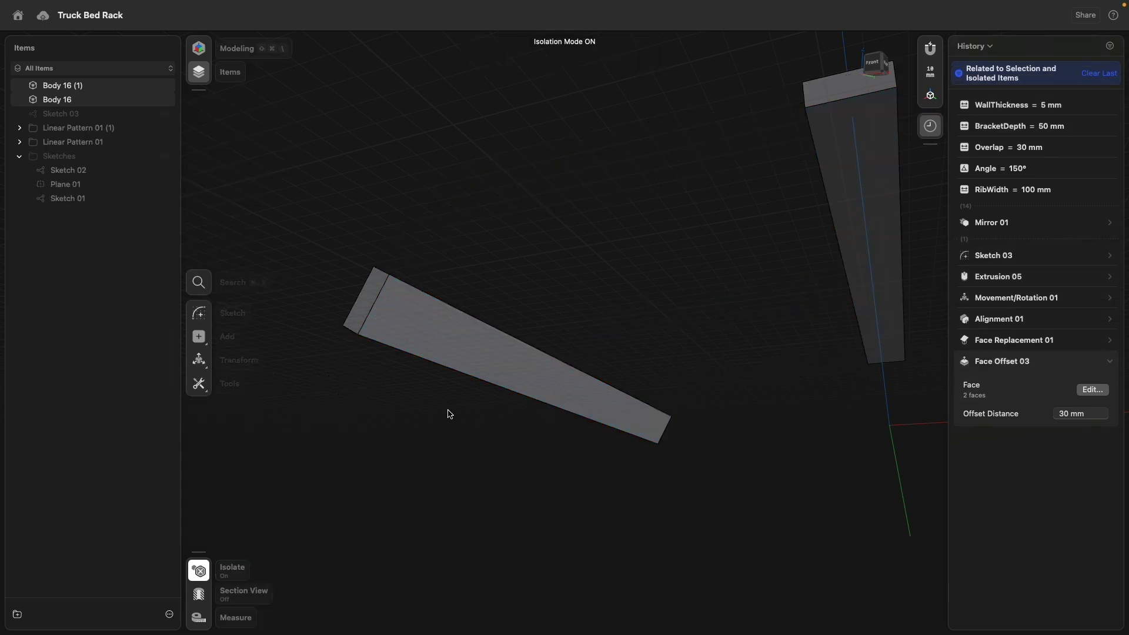
# - Shell both ribs with the WallThickness variable as thickness, opening their inward-facing faces and both end faces
pyautogui.click(365, 293)
pyautogui.click(411, 322)
pyautogui.scroll(-5, 516, 367)
pyautogui.click(688, 210)
pyautogui.click(701, 241)
pyautogui.moveTo(780, 341); pyautogui.dragTo(652, 339, button='right')
pyautogui.scroll(3, 793, 347)
pyautogui.click(839, 342)
pyautogui.moveTo(839, 343); pyautogui.dragTo(454, 314, button='right')
pyautogui.click(885, 377)
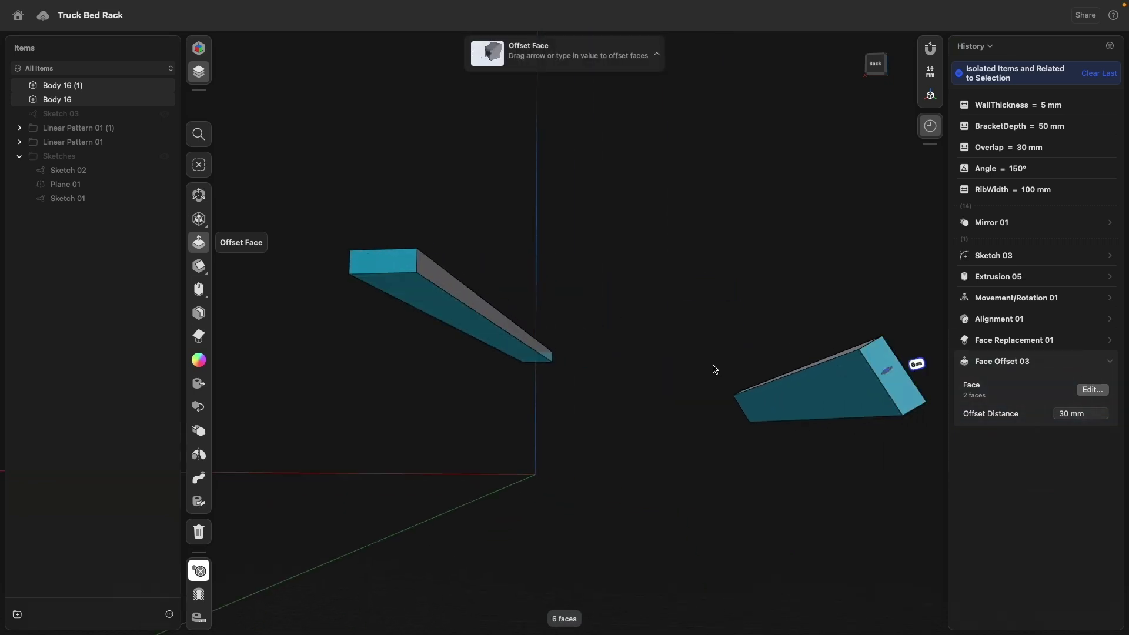
pyautogui.click(199, 312)
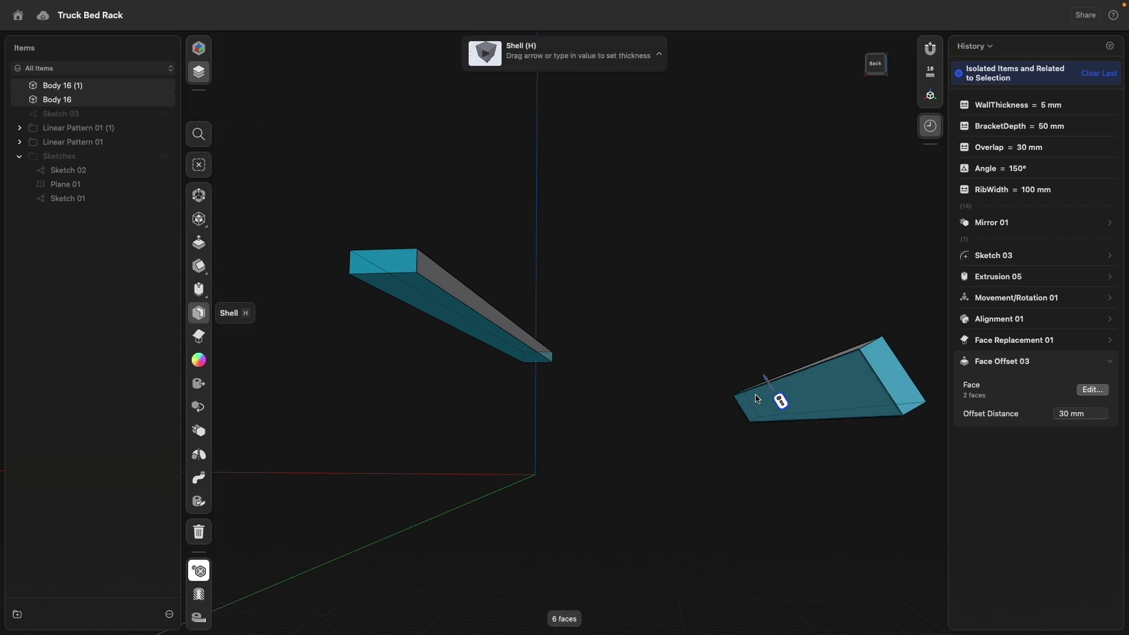
pyautogui.click(788, 403)
pyautogui.click(824, 402)
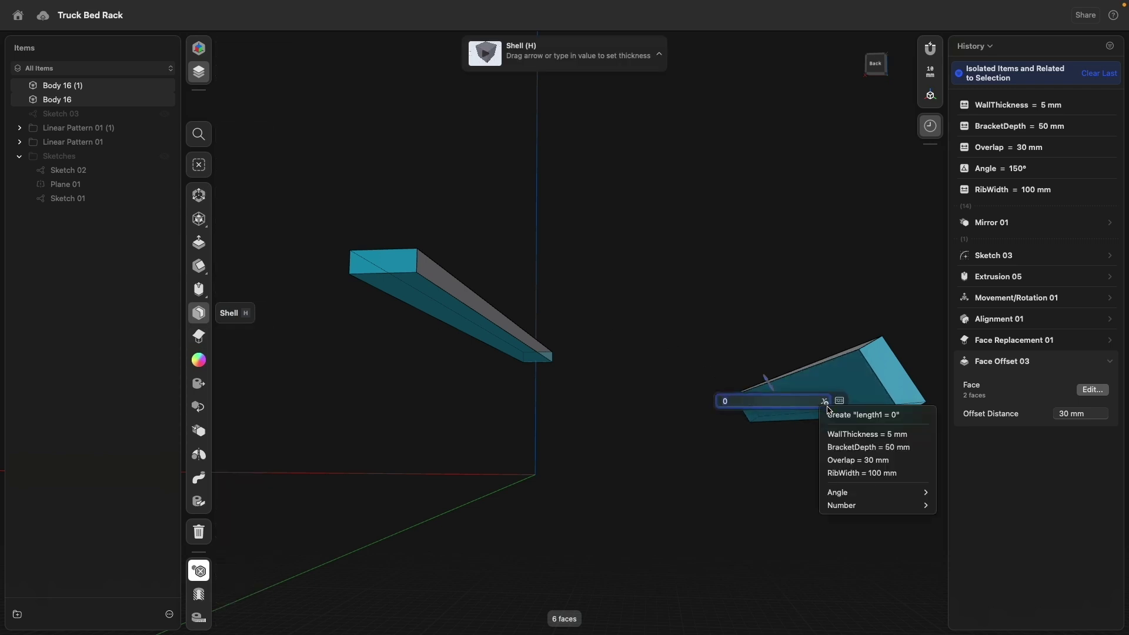
pyautogui.click(869, 435)
pyautogui.press('Return')
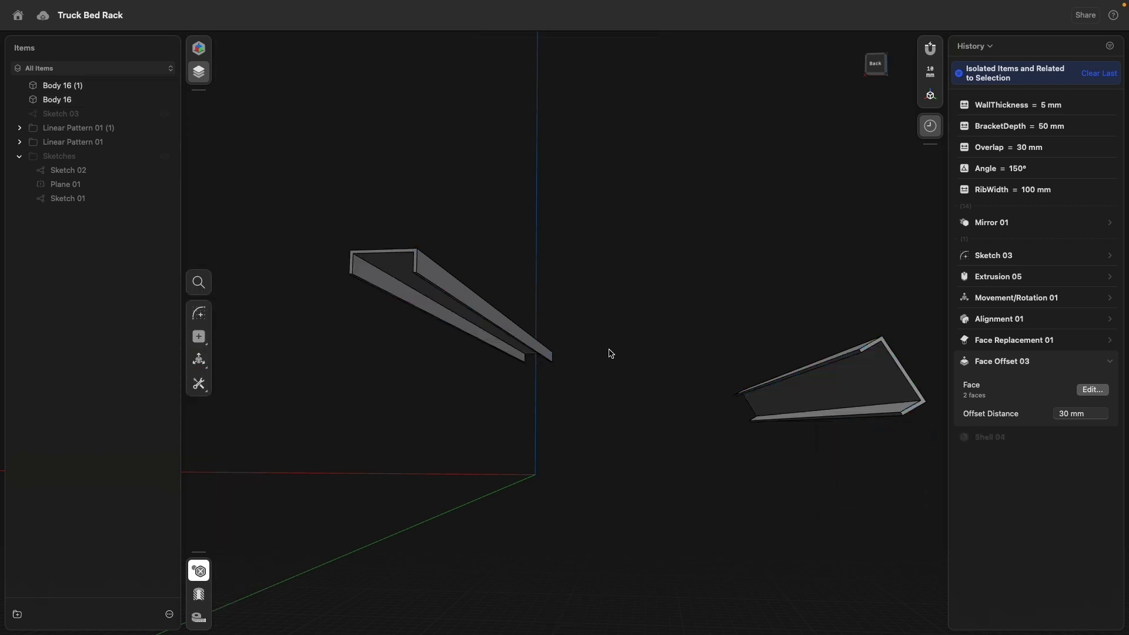
# - Turn off isolation to bring back the whole rack
pyautogui.click(200, 574)
pyautogui.scroll(-5, 472, 409)
pyautogui.moveTo(431, 378); pyautogui.dragTo(552, 396, button='right')
pyautogui.moveTo(353, 374); pyautogui.dragTo(588, 354, button='middle')
pyautogui.moveTo(493, 349); pyautogui.dragTo(589, 352, button='right')
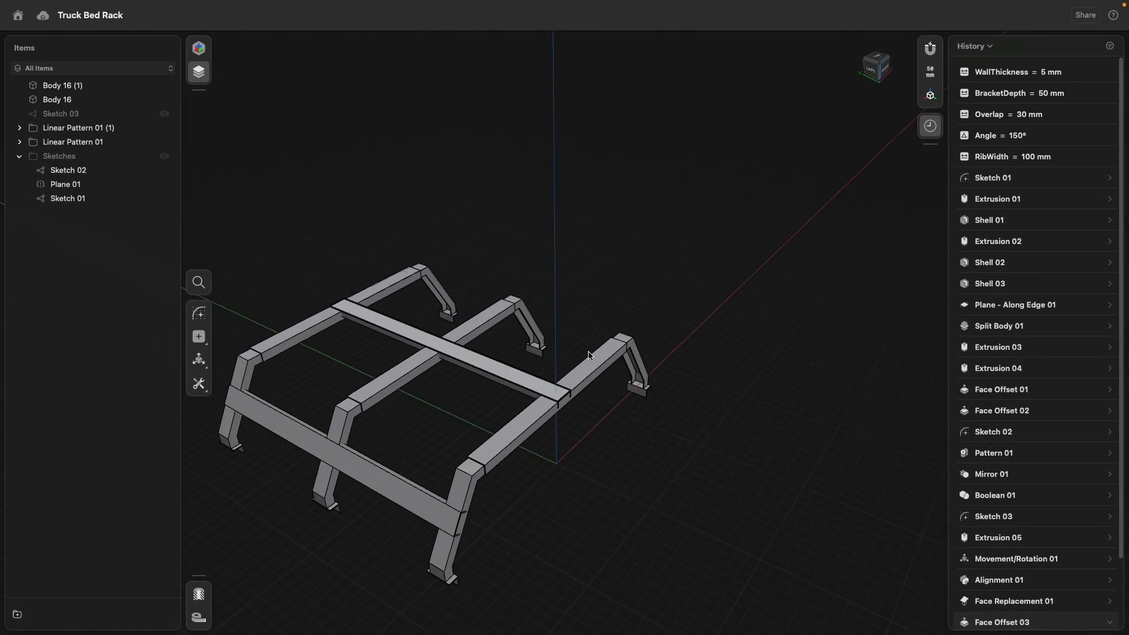
pyautogui.moveTo(338, 341); pyautogui.dragTo(398, 310, button='middle')
# - Subtract the three cross beams and the three side brackets from both ribs, keeping the originals of the removed bodies
pyautogui.click(441, 295)
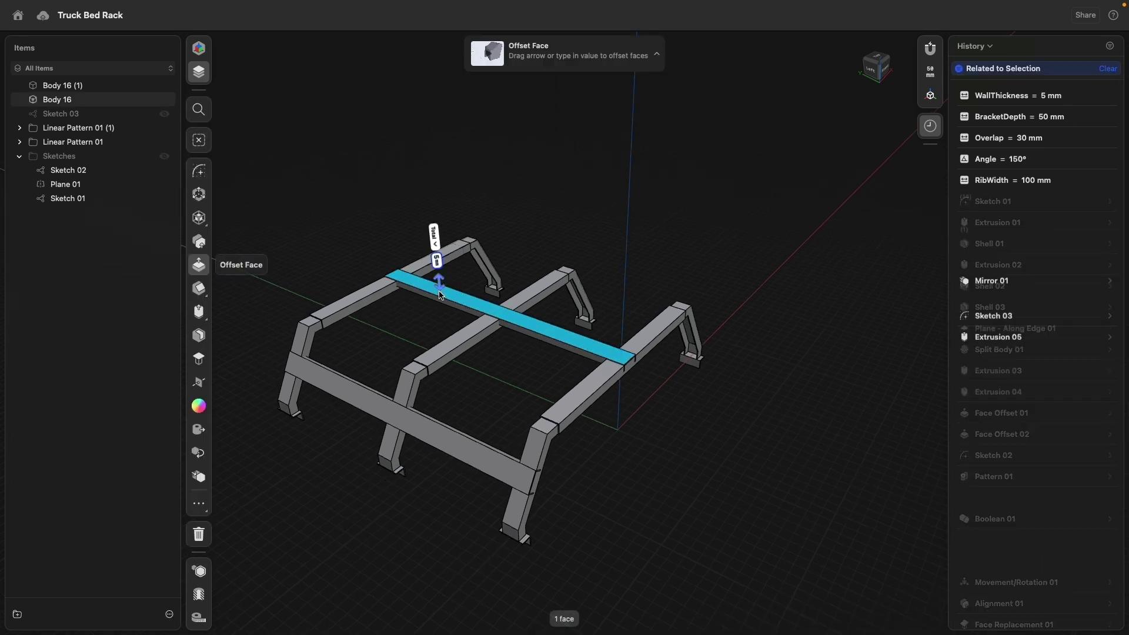
pyautogui.press('m')
pyautogui.click(371, 397)
pyautogui.click(370, 397)
pyautogui.click(370, 397)
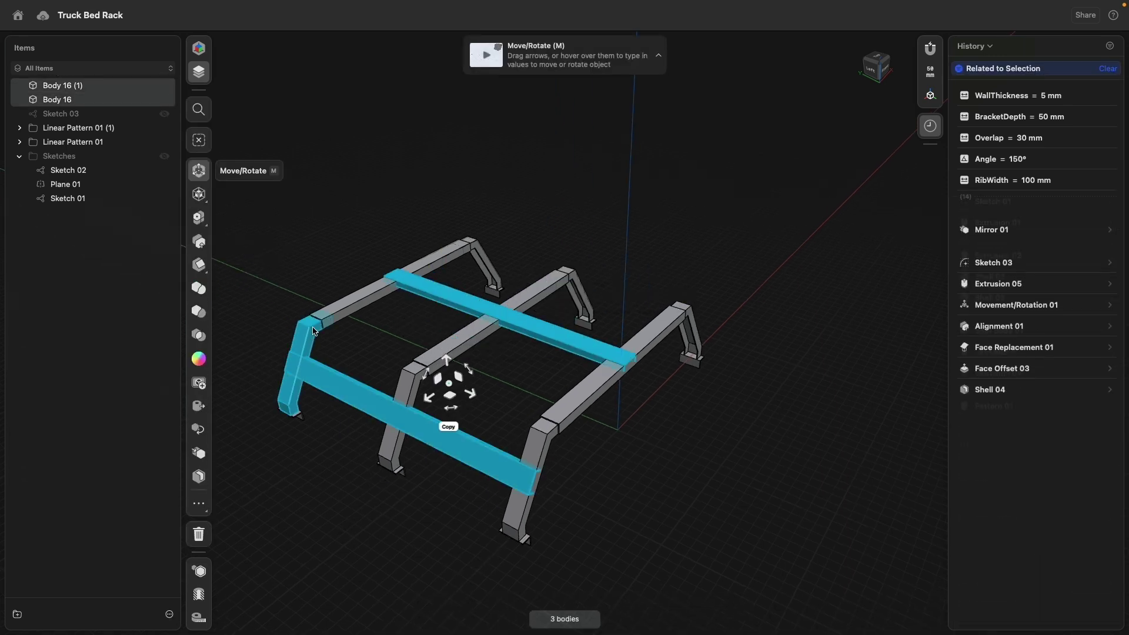
pyautogui.click(310, 338)
pyautogui.click(423, 368)
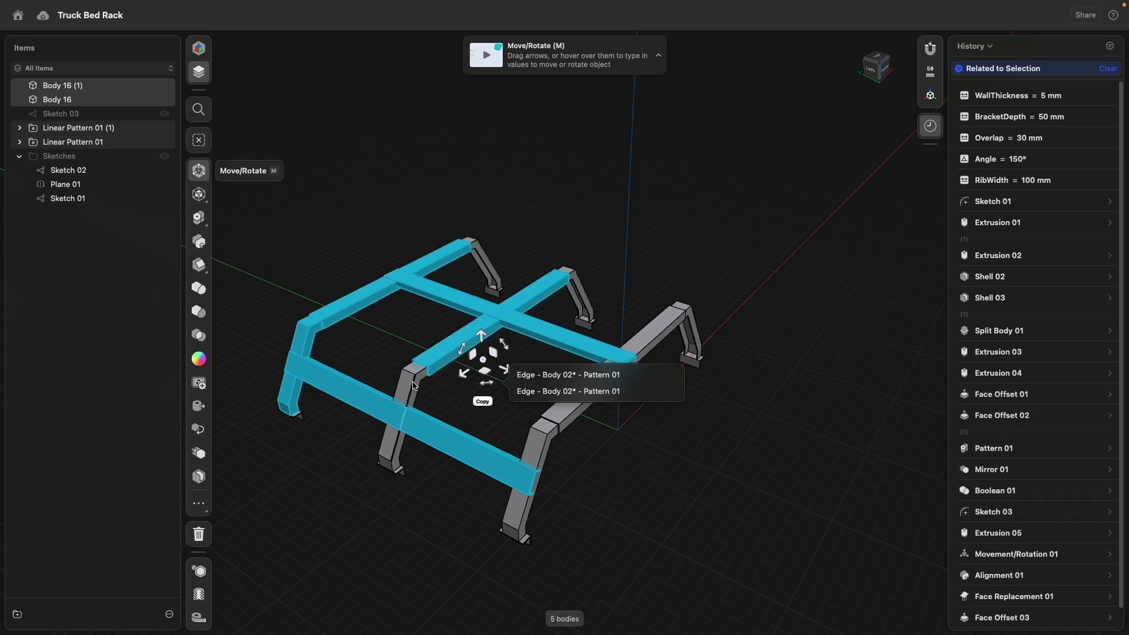
pyautogui.doubleClick(418, 383)
pyautogui.doubleClick(527, 445)
pyautogui.click(565, 412)
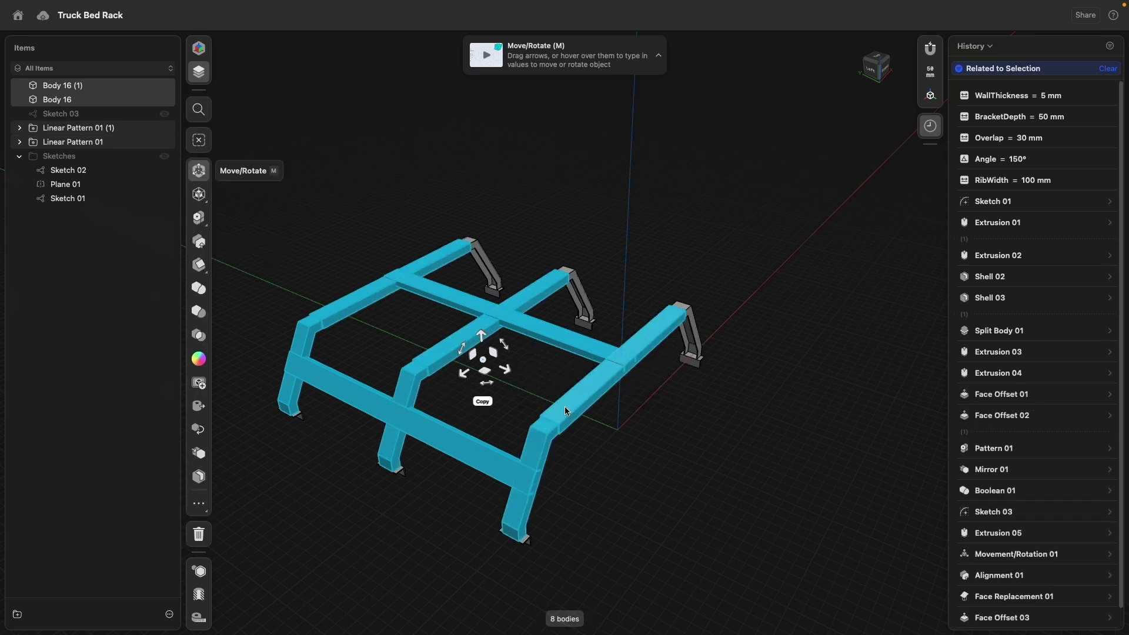
pyautogui.click(200, 312)
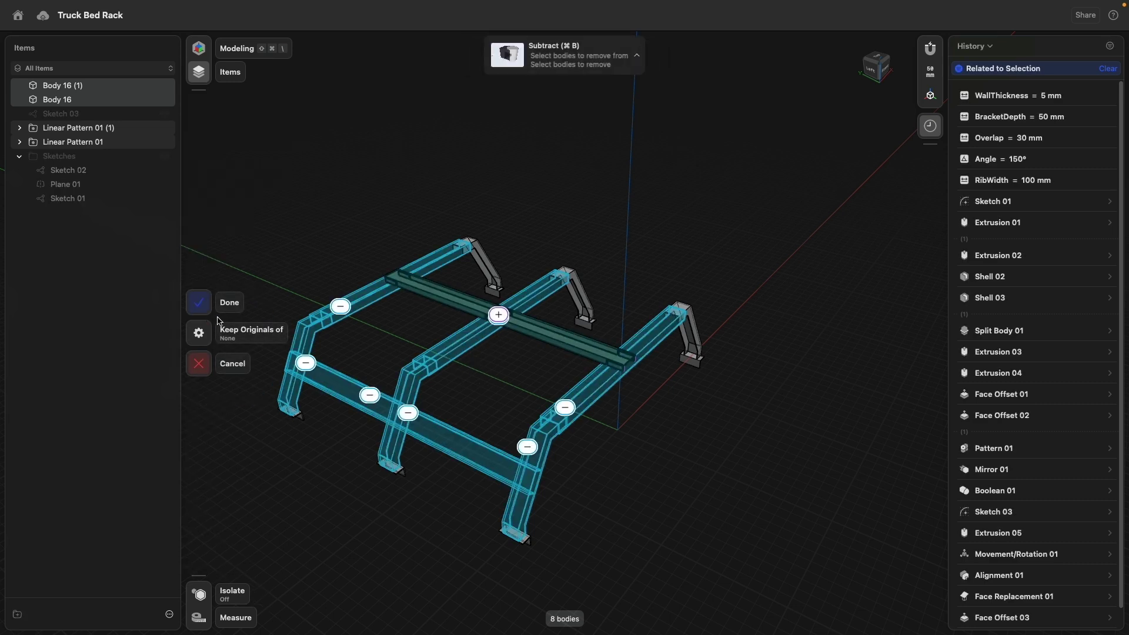
pyautogui.click(370, 395)
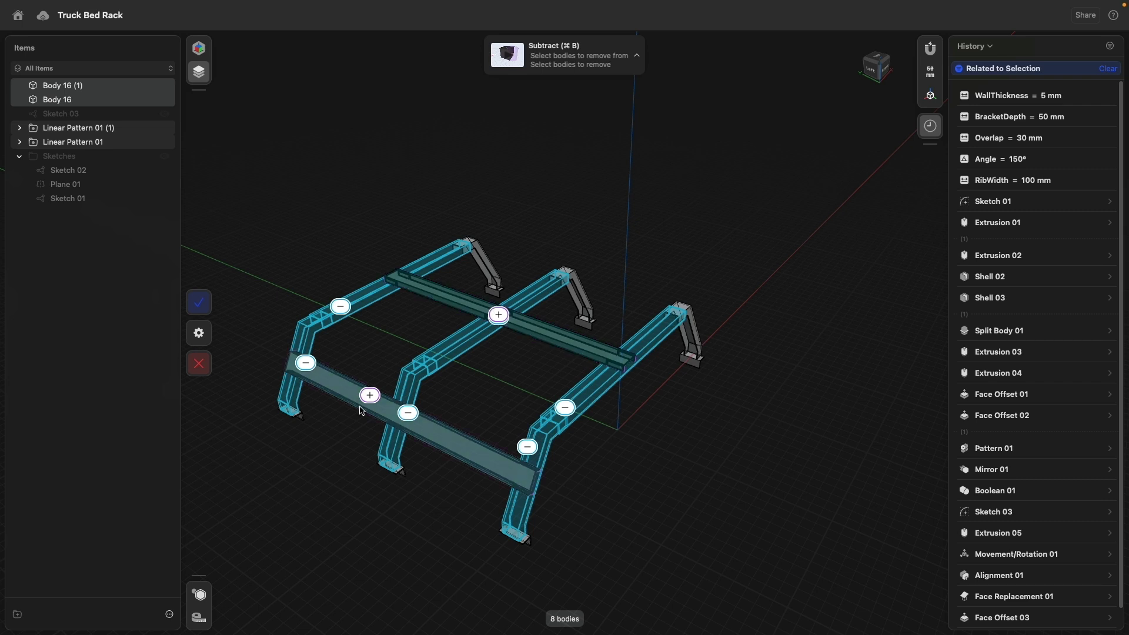
pyautogui.click(235, 333)
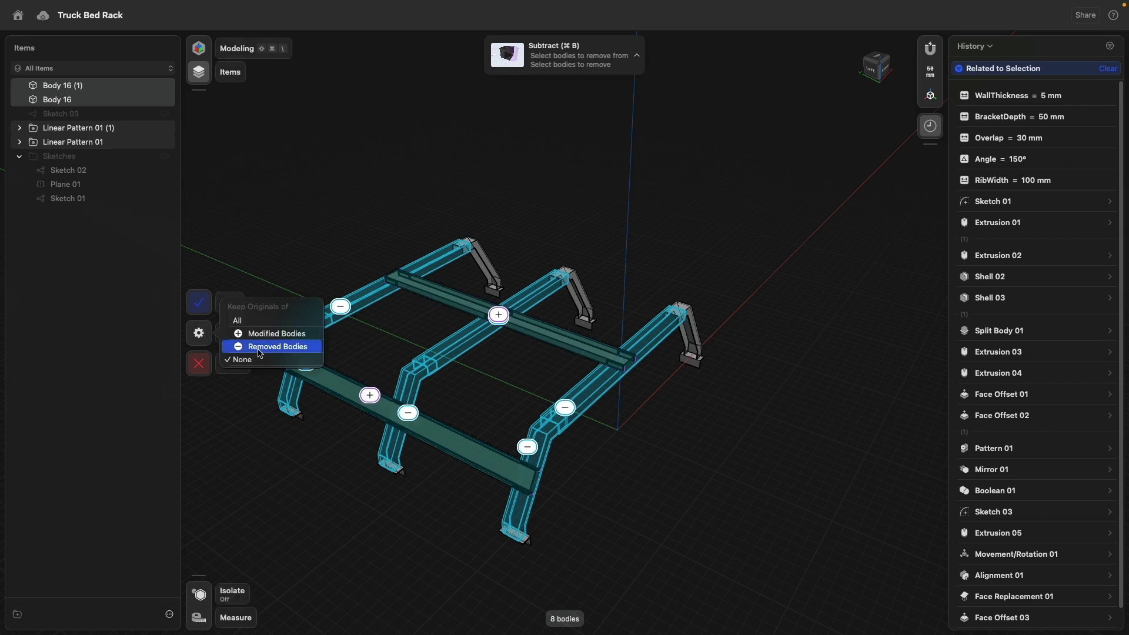
pyautogui.click(261, 351)
pyautogui.click(199, 302)
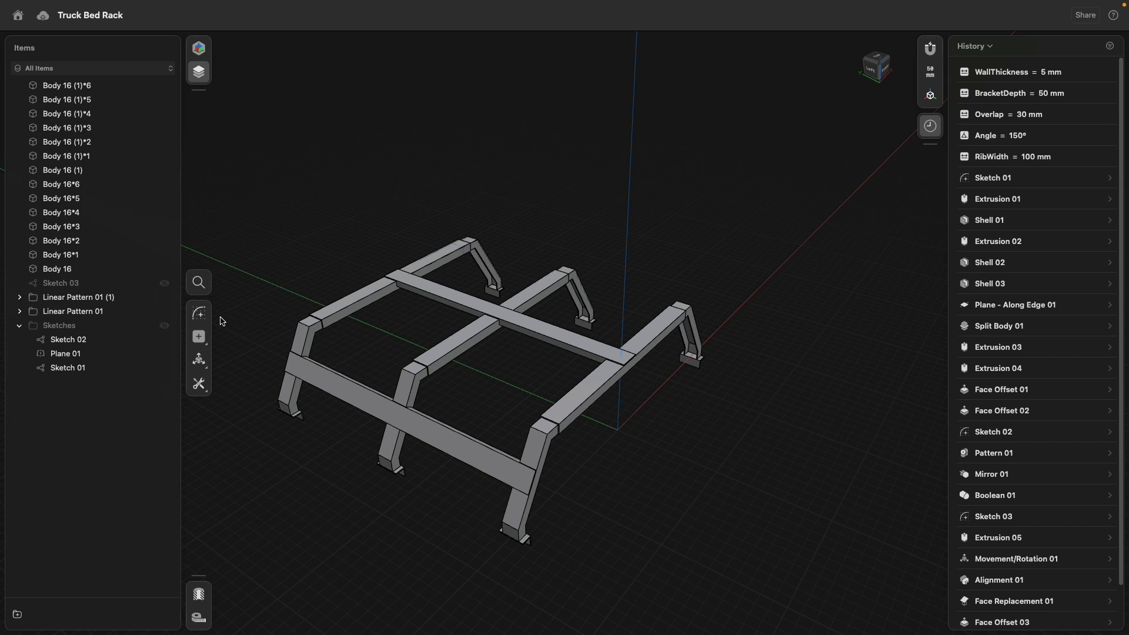
# - Hide the Linear Pattern 01 (1) and Linear Pattern 01 folders, leaving only the rib bodies shown
pyautogui.click(165, 298)
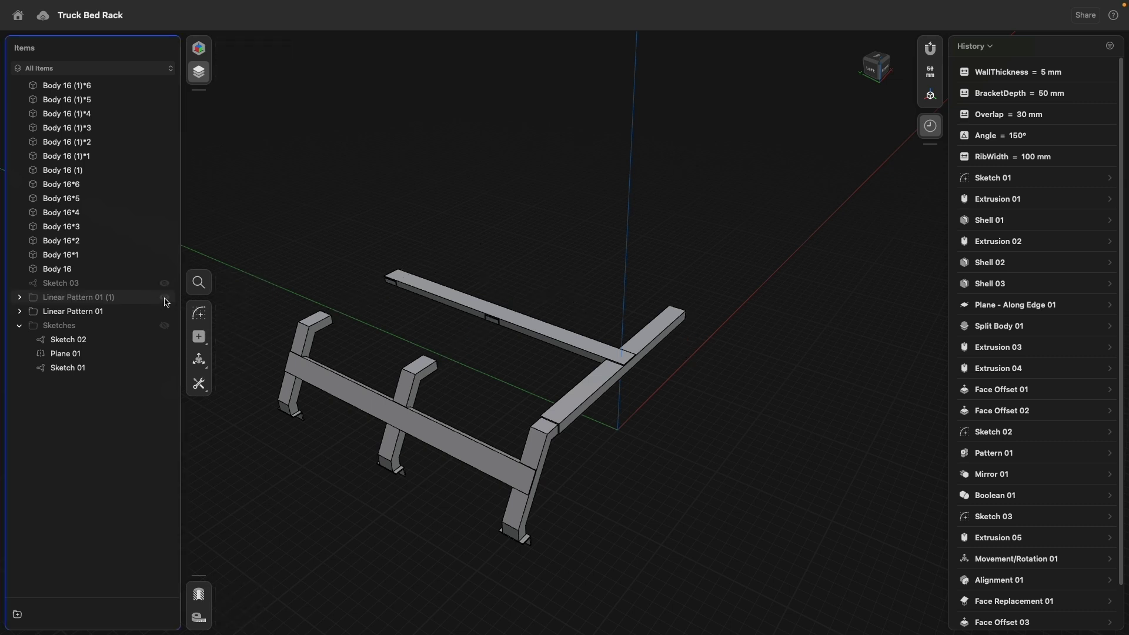
pyautogui.moveTo(456, 331); pyautogui.dragTo(507, 304, button='right')
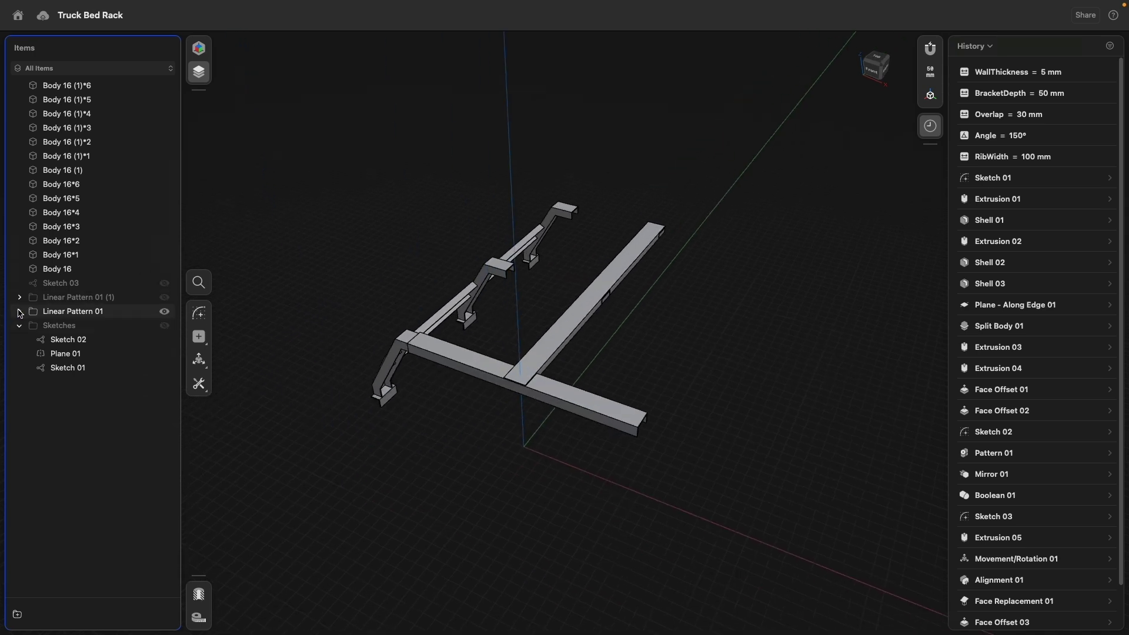
pyautogui.click(165, 311)
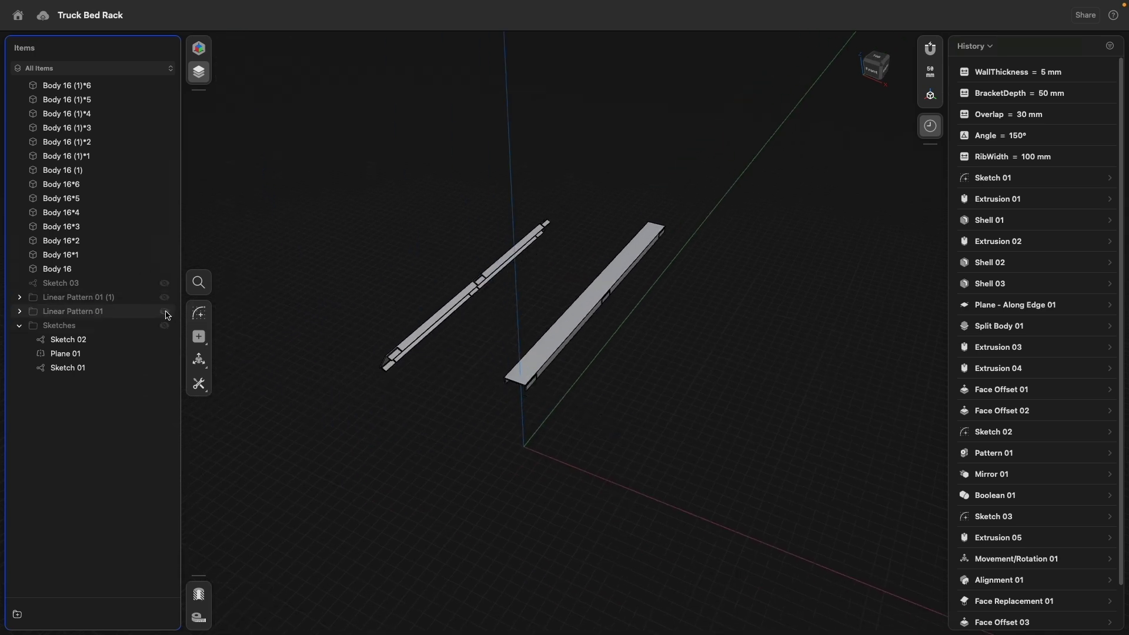
pyautogui.moveTo(474, 373); pyautogui.dragTo(441, 361, button='right')
# - Group the two main rib bodies, Body 16 (1)*6 and Body 16*6, into a new folder and collapse it
pyautogui.doubleClick(485, 315)
pyautogui.click(565, 355)
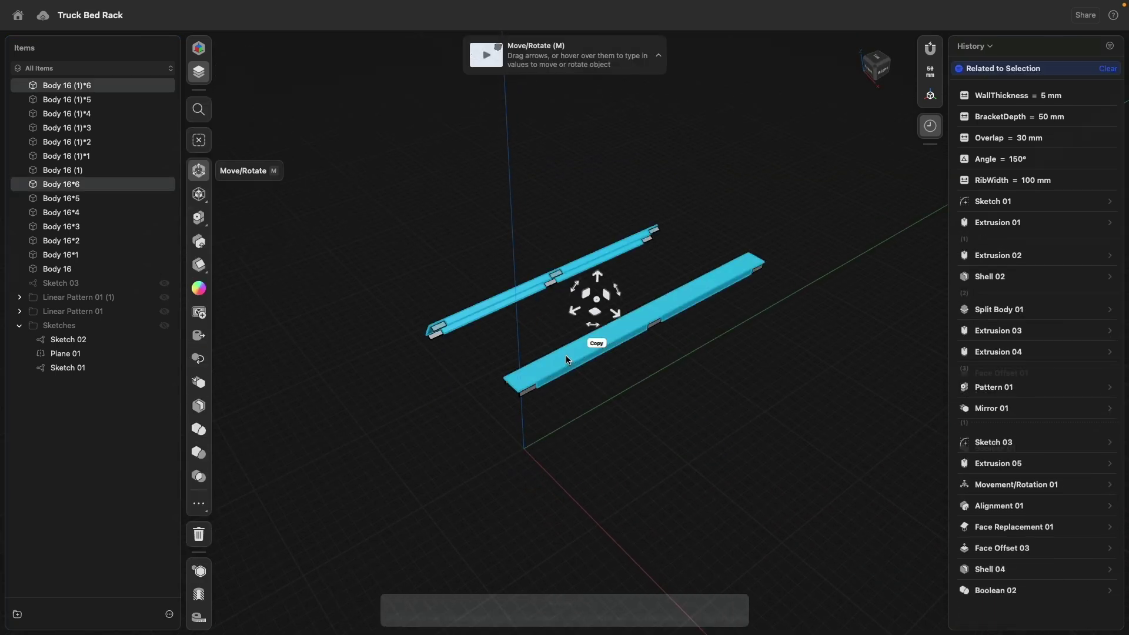
pyautogui.click(18, 615)
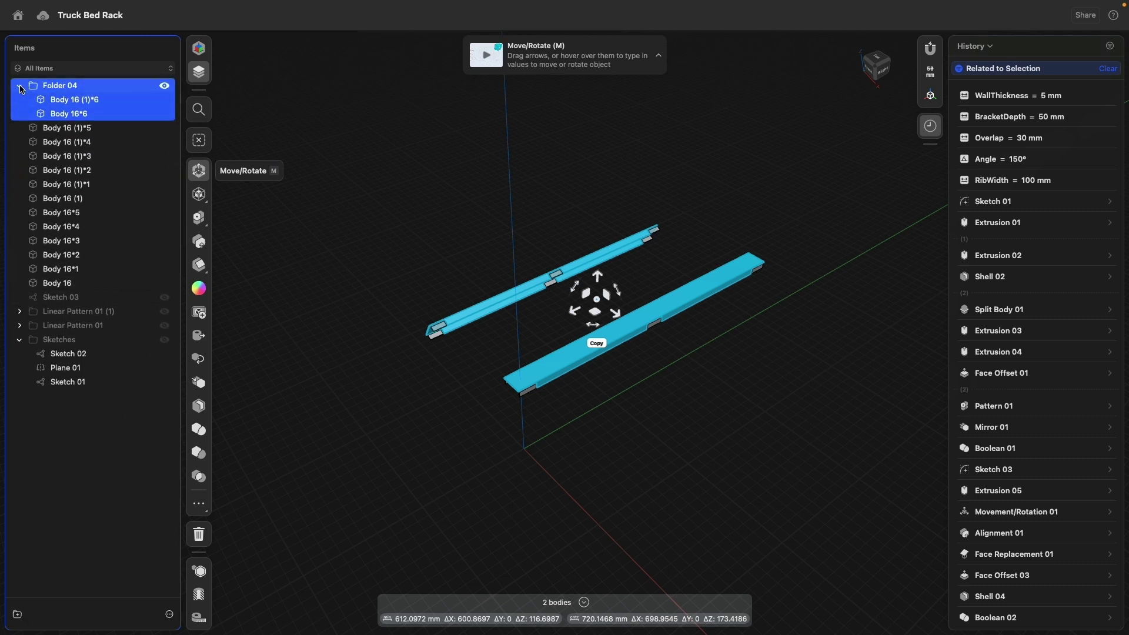
pyautogui.click(21, 88)
# - Delete the leftover subtraction fragments from Body 16 (1)*5 through Body 16
pyautogui.click(65, 101)
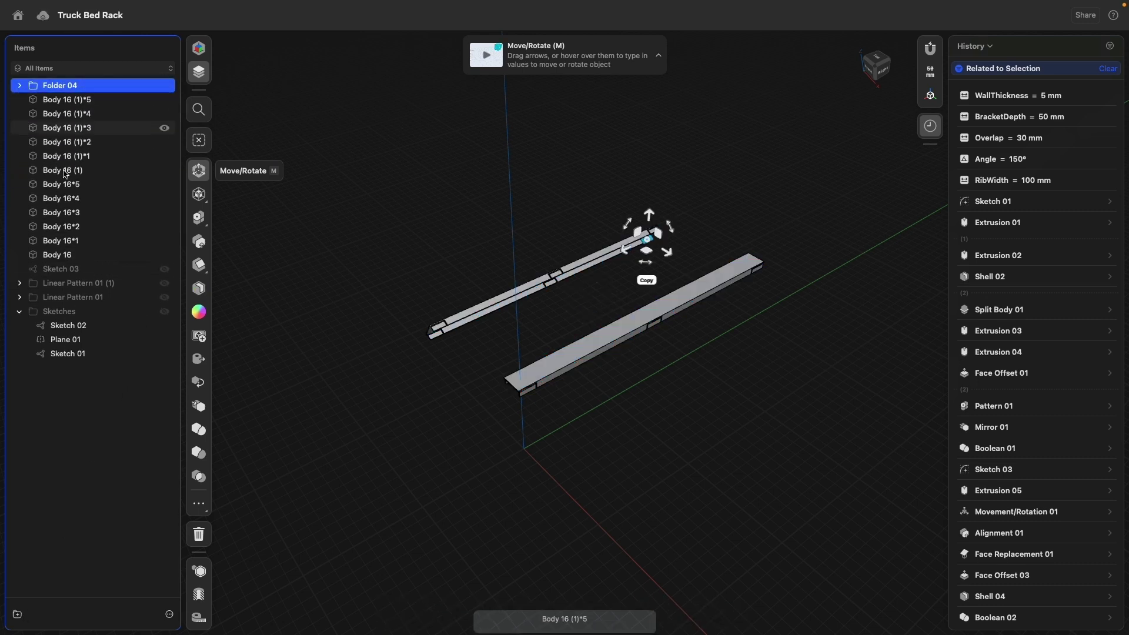
pyautogui.keyDown('shift'); pyautogui.click(60, 260); pyautogui.keyUp('shift')
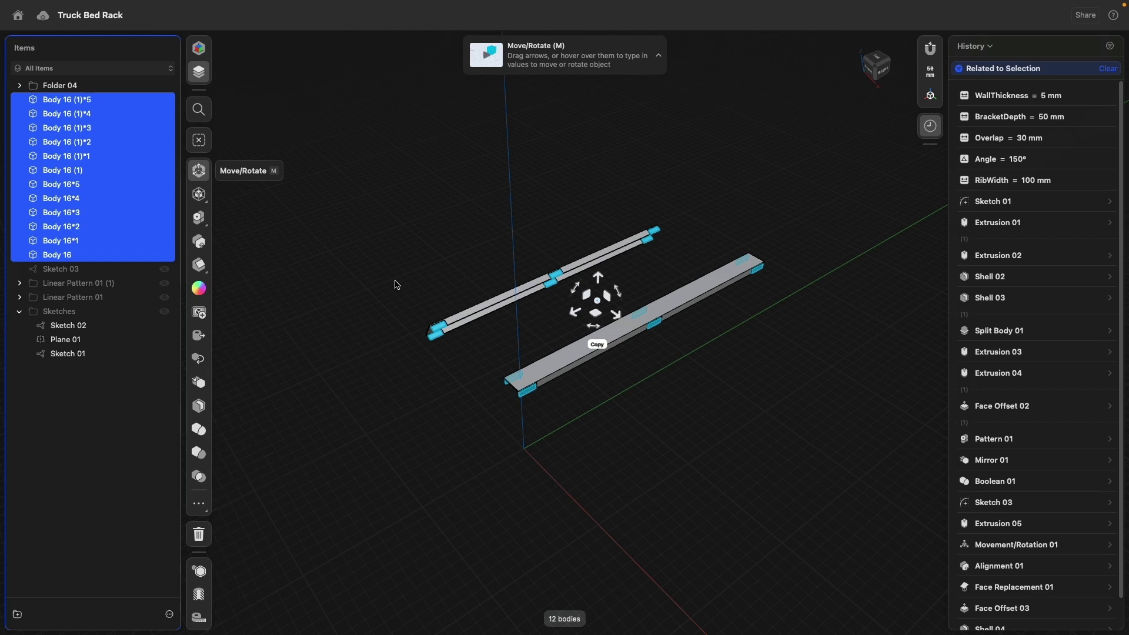
pyautogui.click(226, 534)
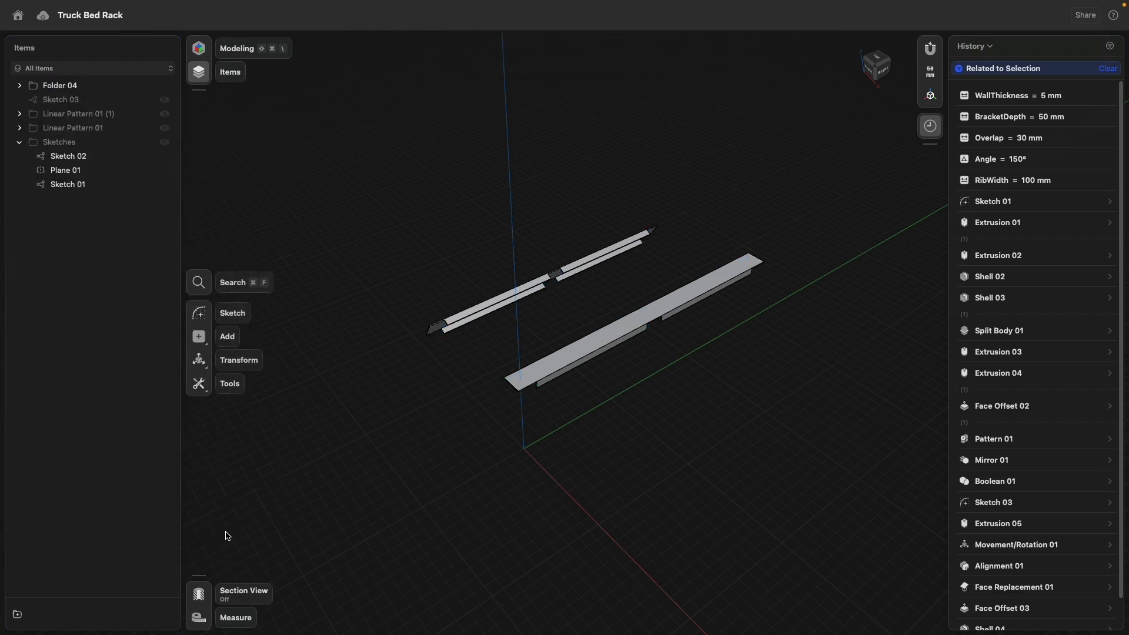
# - Rename the new folder holding the two rib bodies to Ribs
pyautogui.rightClick(55, 85)
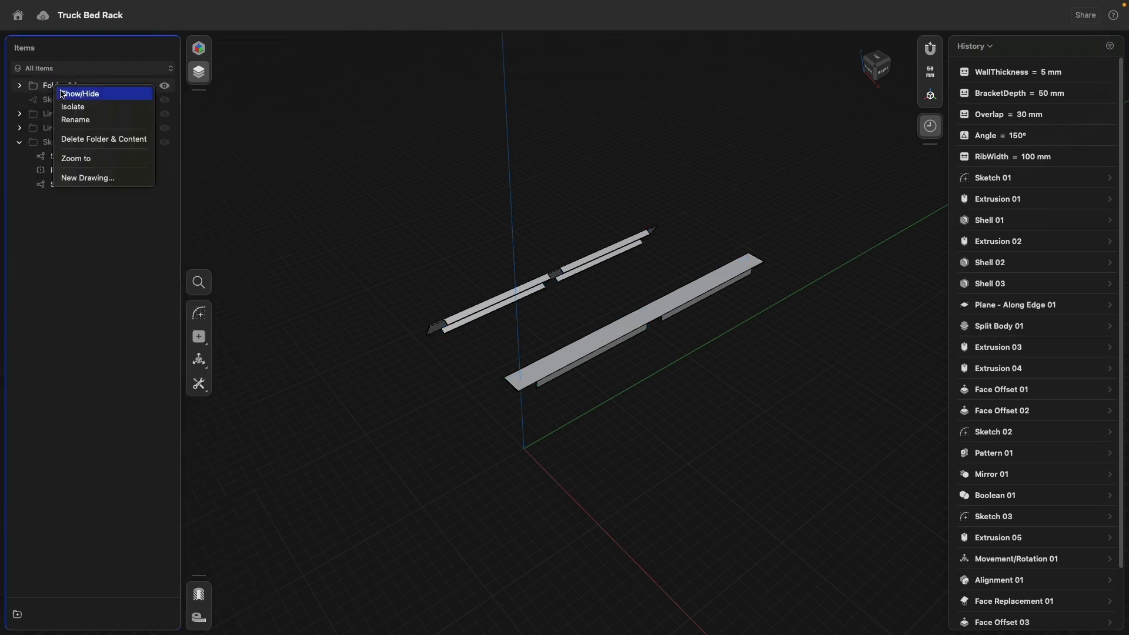
pyautogui.click(94, 120)
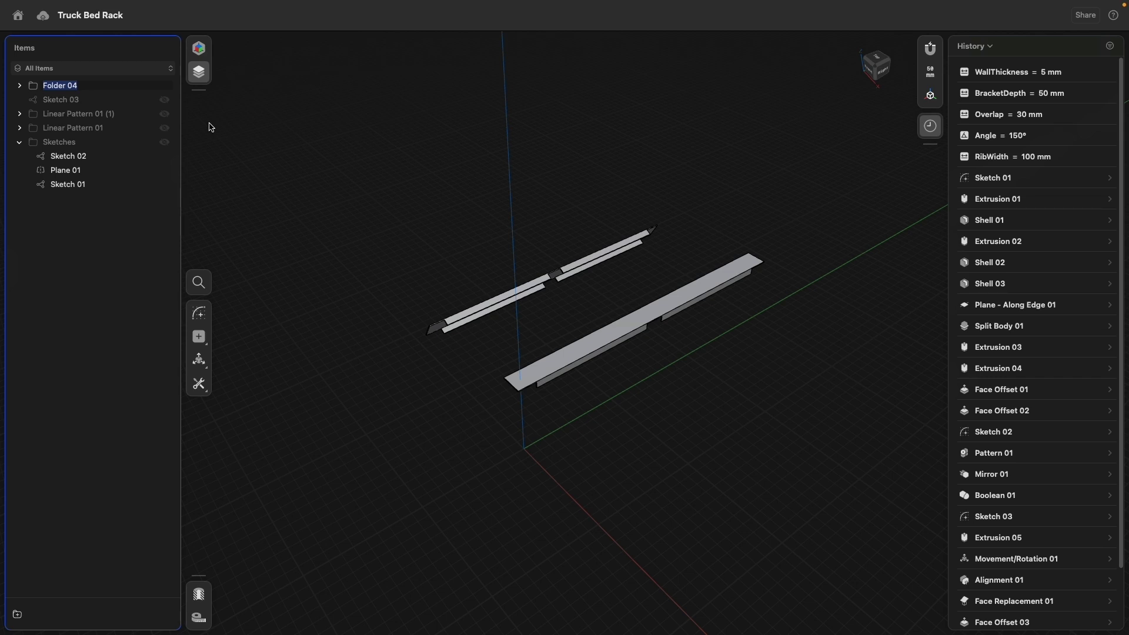
pyautogui.write('Ribs')
# - Show both Linear Pattern folders again, then move Sketch 03 into the Sketches folder and collapse it
pyautogui.click(165, 114)
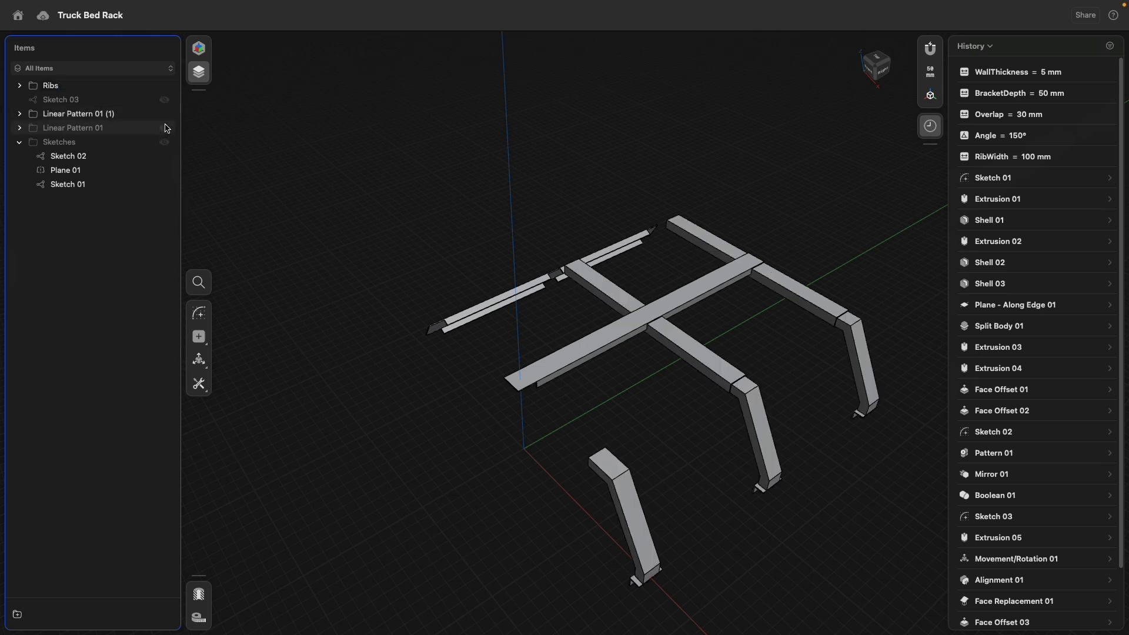
pyautogui.click(165, 129)
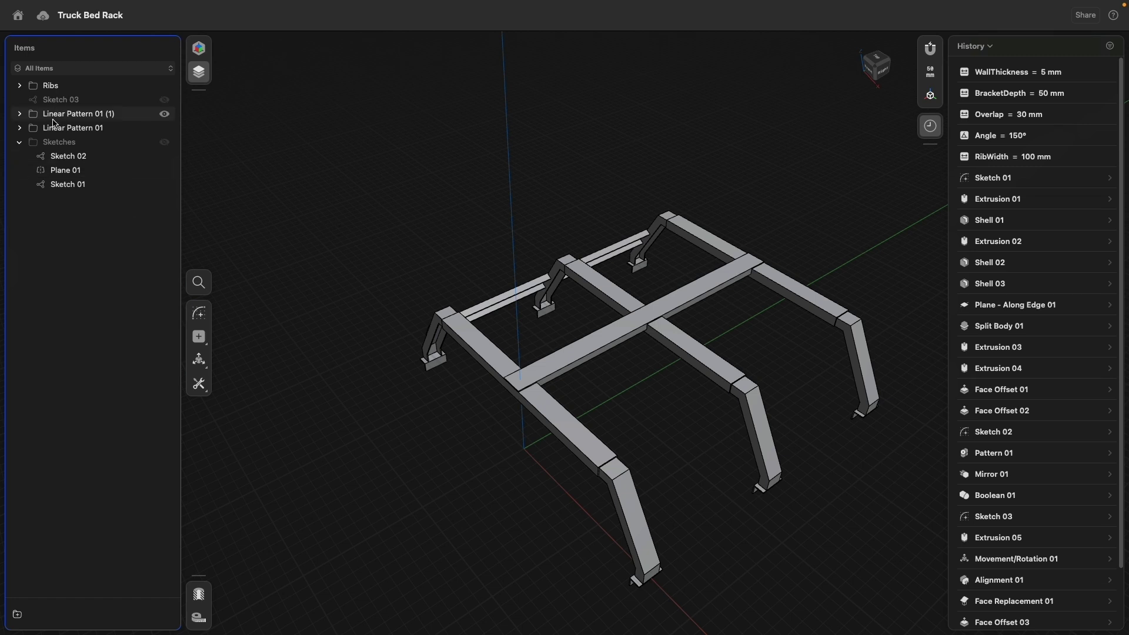
pyautogui.moveTo(59, 101)
pyautogui.mouseDown()
pyautogui.moveTo(62, 132)
pyautogui.moveTo(19, 133)
pyautogui.mouseUp()
pyautogui.click(20, 133)
# - Isolate the two longitudinal rib bodies and view them from the Left side
pyautogui.moveTo(323, 245); pyautogui.dragTo(420, 247, button='right')
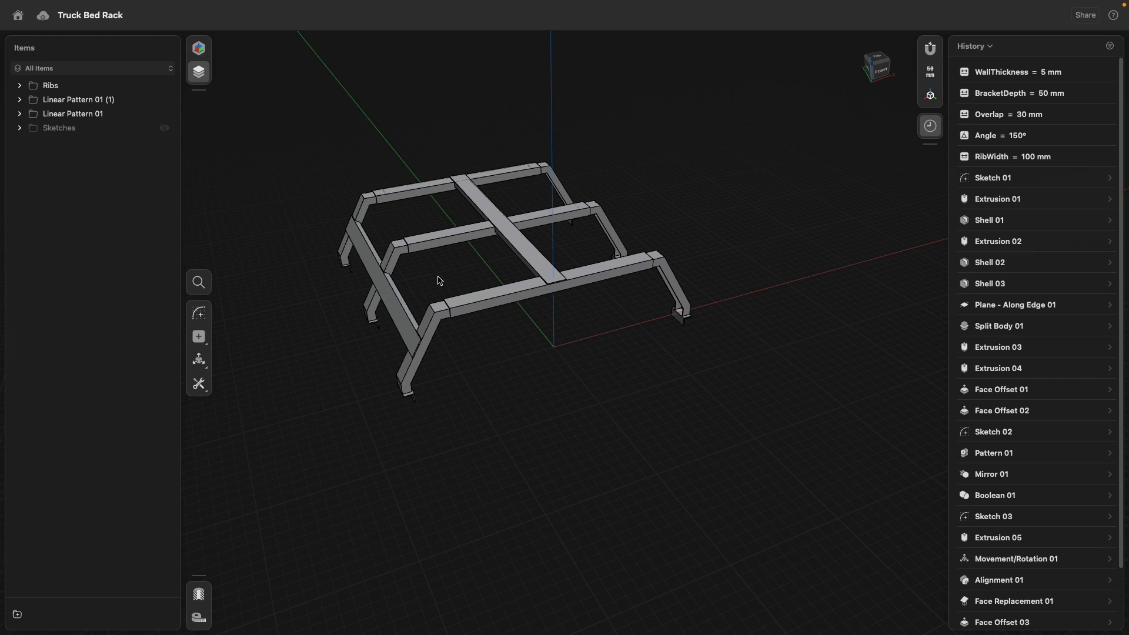
pyautogui.scroll(10, 438, 278)
pyautogui.moveTo(419, 268); pyautogui.dragTo(499, 267, button='right')
pyautogui.scroll(-10, 648, 277)
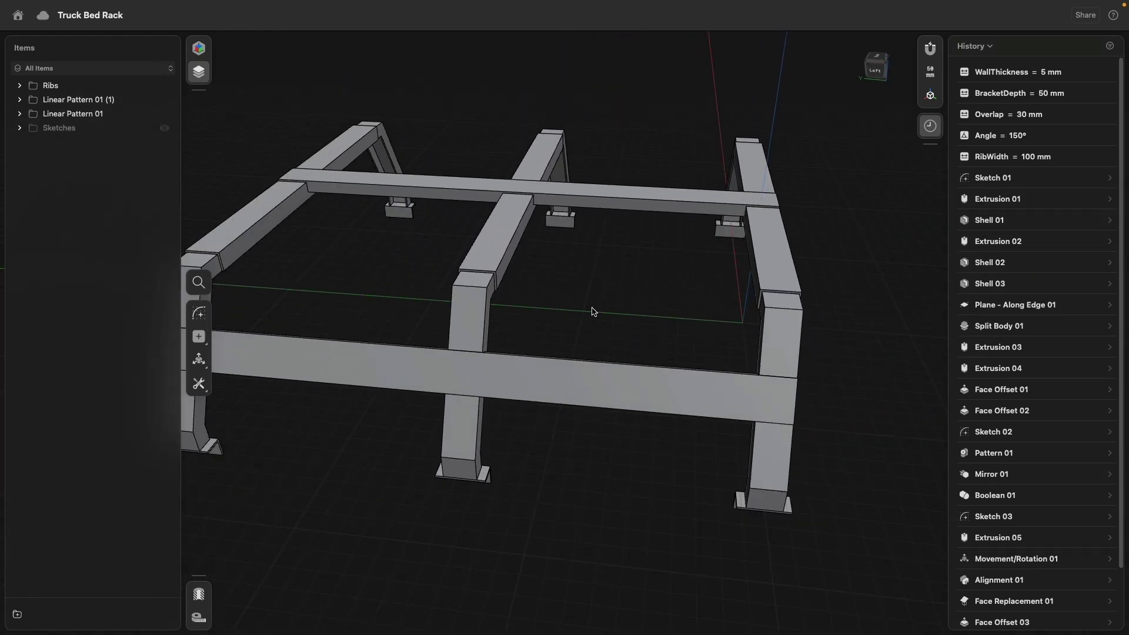
pyautogui.click(563, 393)
pyautogui.click(606, 187)
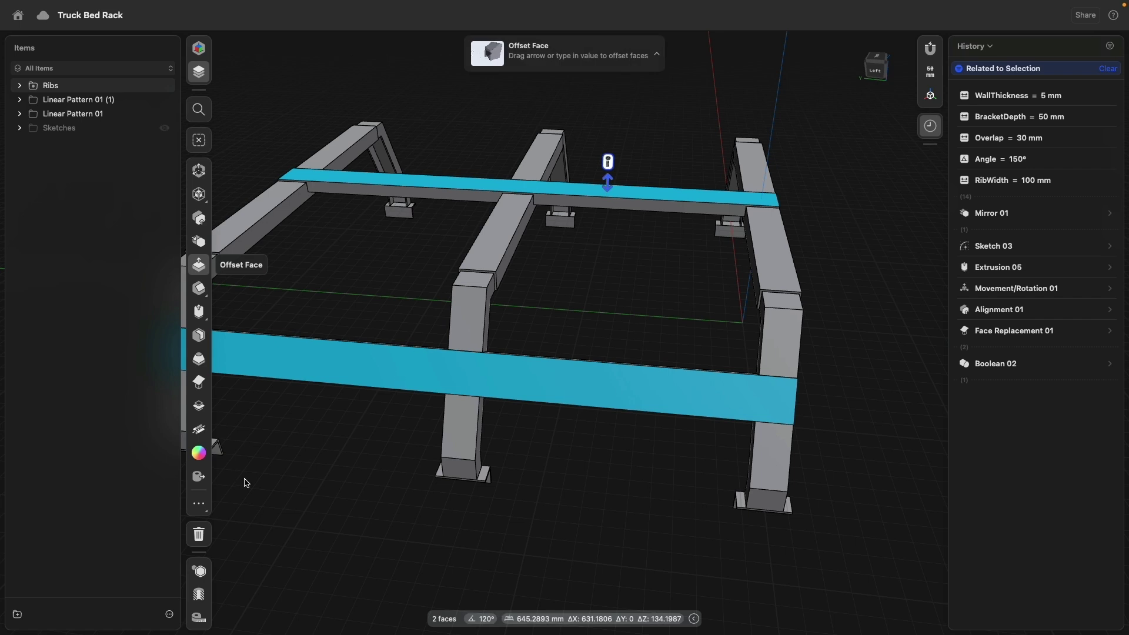
pyautogui.click(205, 572)
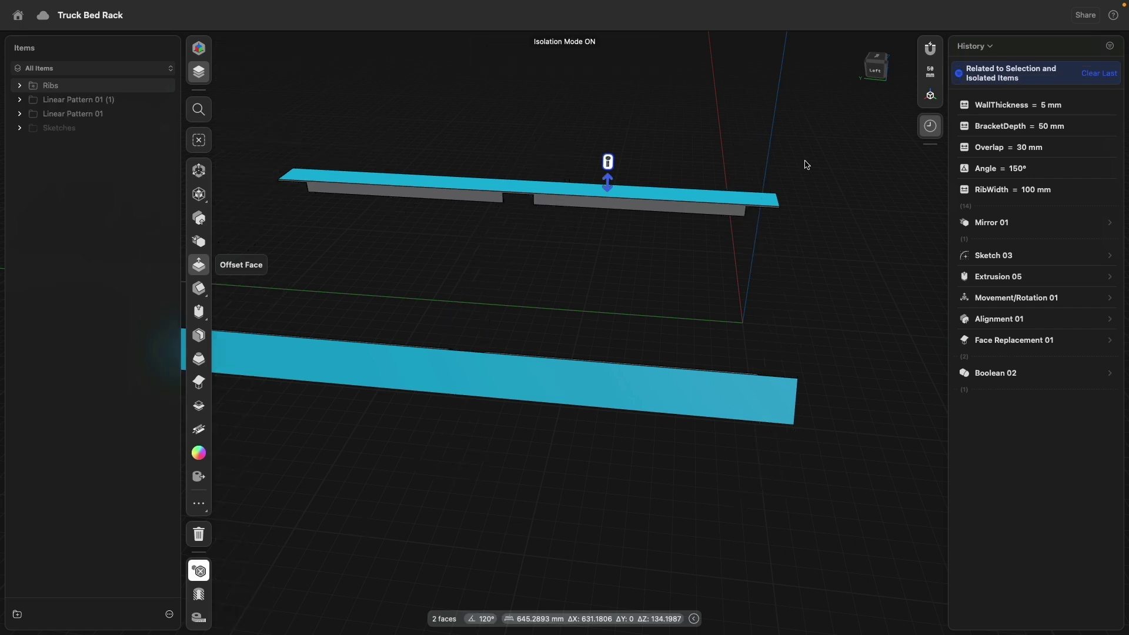
pyautogui.click(872, 70)
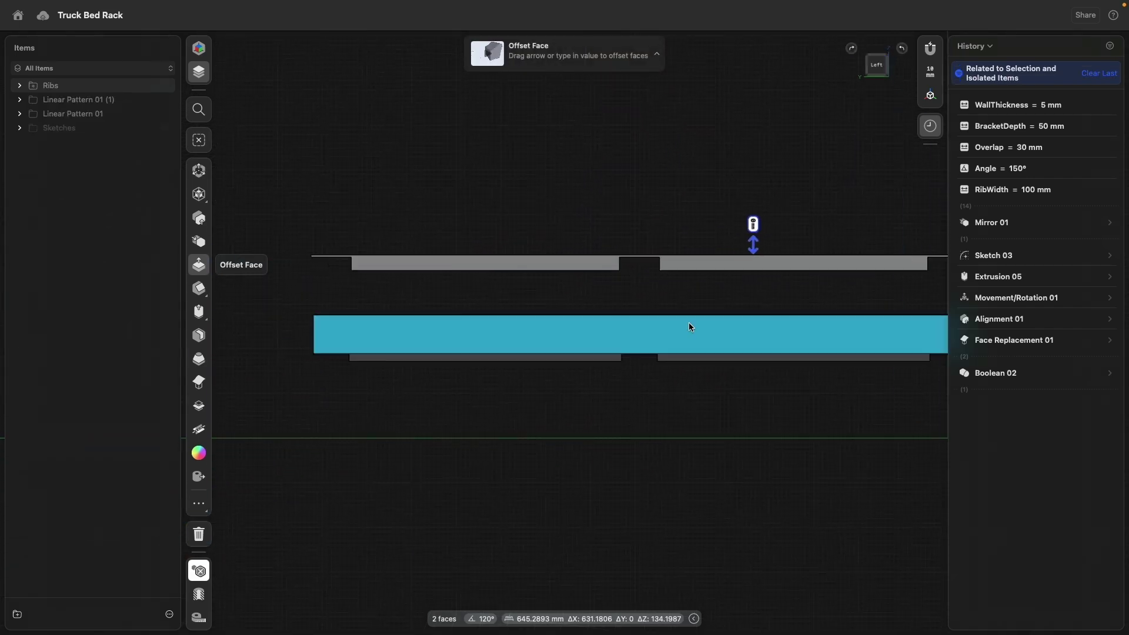
# - Offset all end faces of the ribs' inner sections that border the frame notches by -30 mm
pyautogui.moveTo(336, 209); pyautogui.dragTo(373, 407)
pyautogui.press('Tab')
pyautogui.press('Tab')
pyautogui.moveTo(585, 225); pyautogui.dragTo(627, 416)
pyautogui.press('Tab')
pyautogui.press('Tab')
pyautogui.moveTo(634, 225); pyautogui.dragTo(673, 417)
pyautogui.press('Tab')
pyautogui.press('Tab')
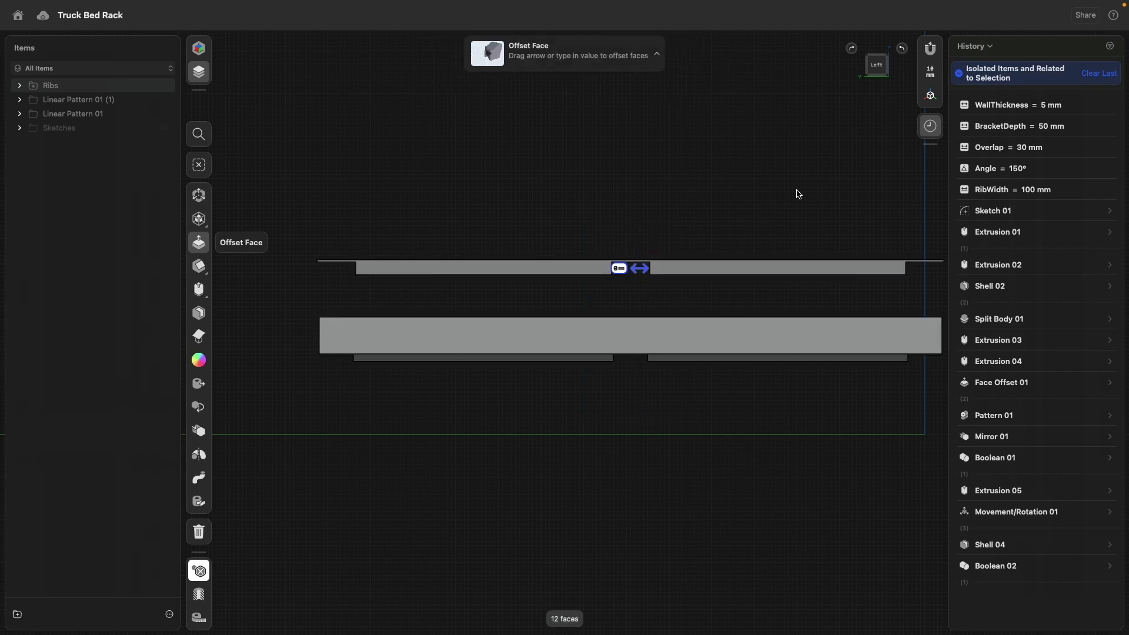
pyautogui.hscroll(8, 799, 194)
pyautogui.moveTo(646, 212); pyautogui.dragTo(703, 386)
pyautogui.press('Tab')
pyautogui.press('Tab')
pyautogui.moveTo(703, 270); pyautogui.dragTo(691, 272)
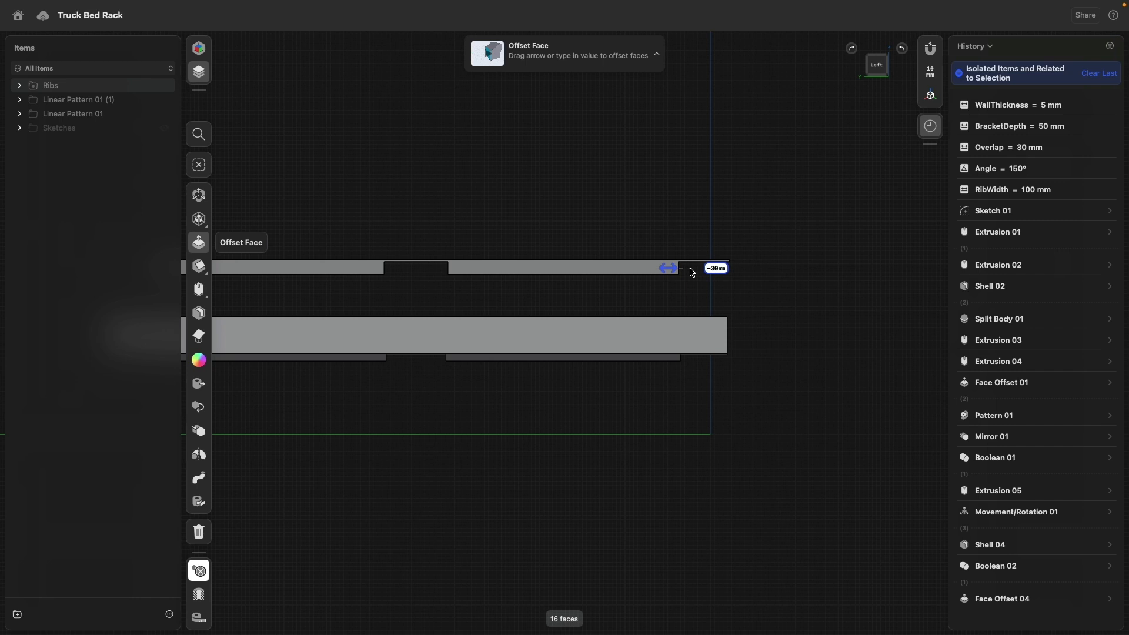
# - Turn the -30 mm face offset distance into a variable and finish the Offset Face operation
pyautogui.click(717, 268)
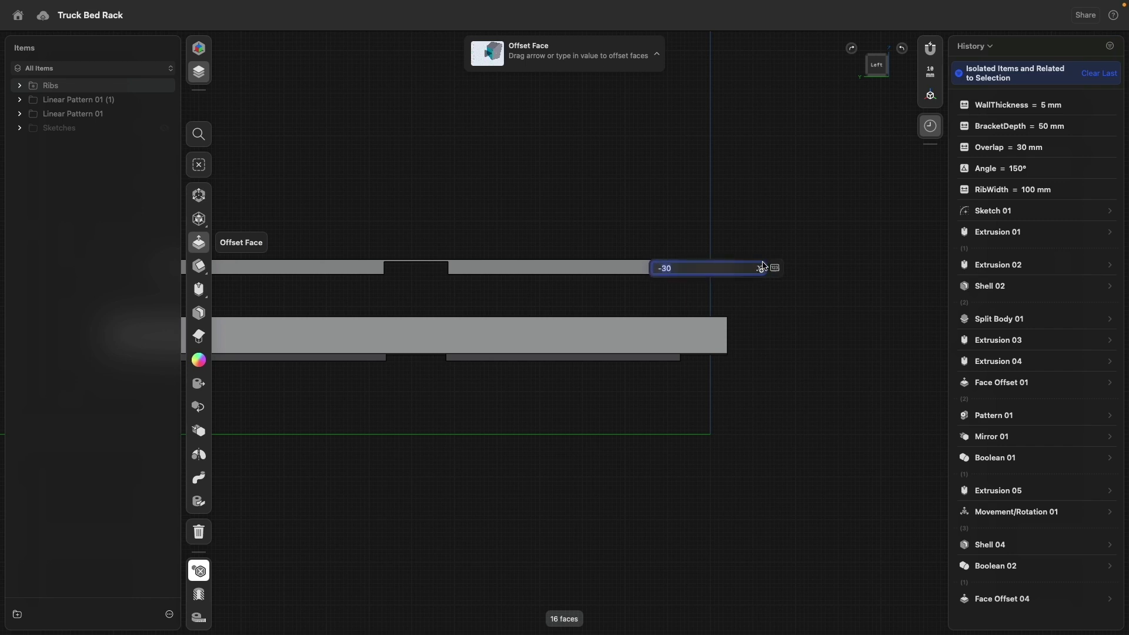
pyautogui.click(761, 268)
pyautogui.click(784, 283)
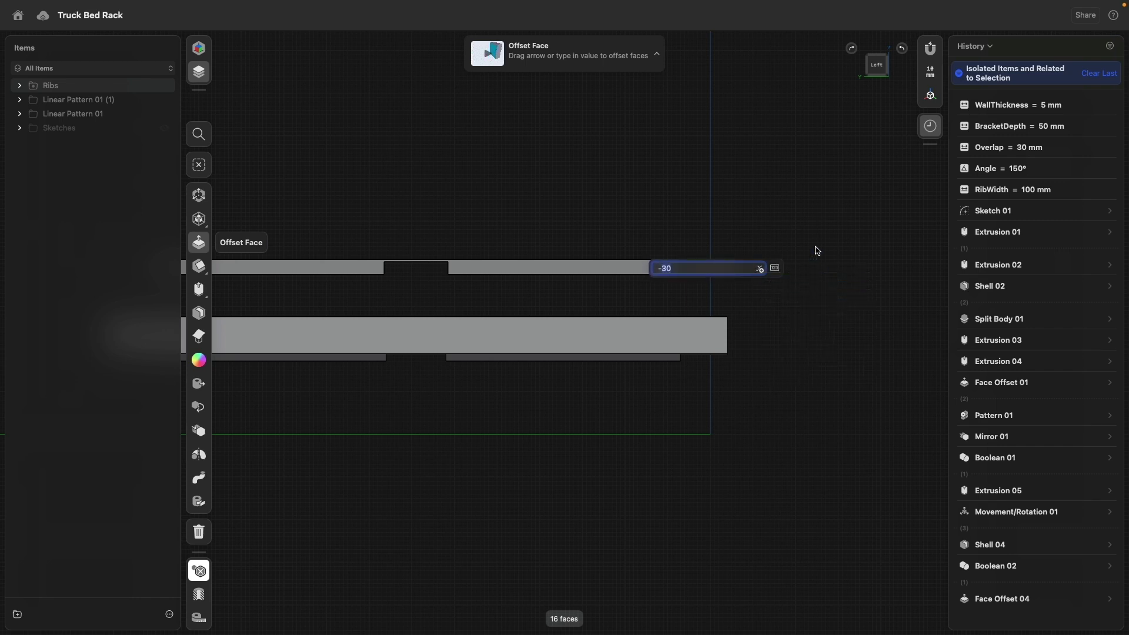
pyautogui.click(791, 178)
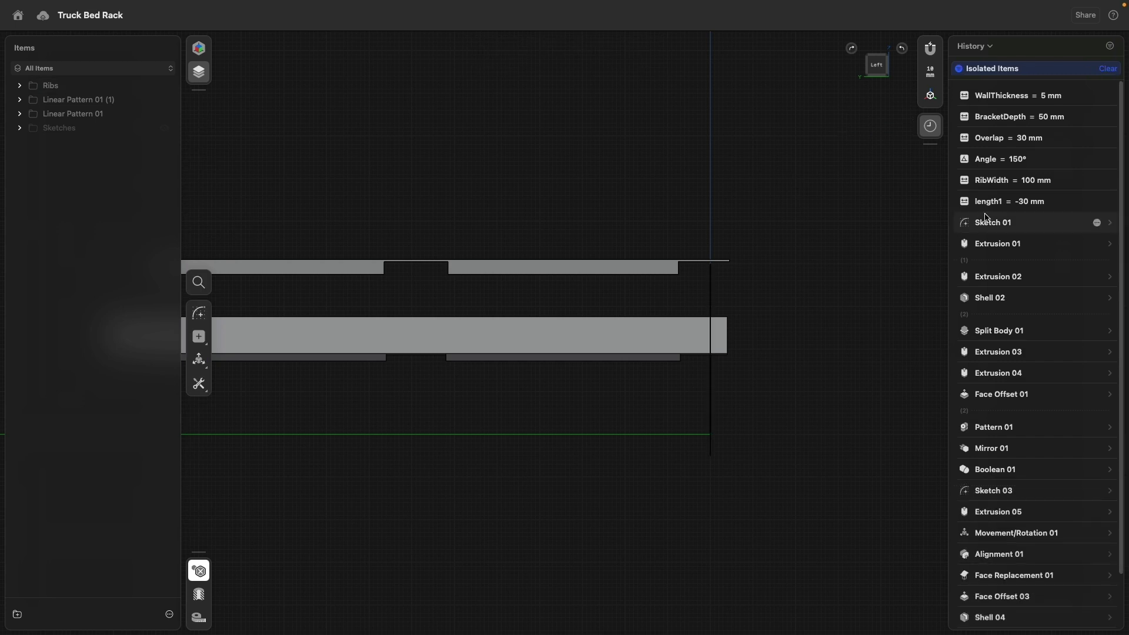
# - Rename the length1 variable to RibTolerance
pyautogui.rightClick(991, 203)
pyautogui.click(1029, 227)
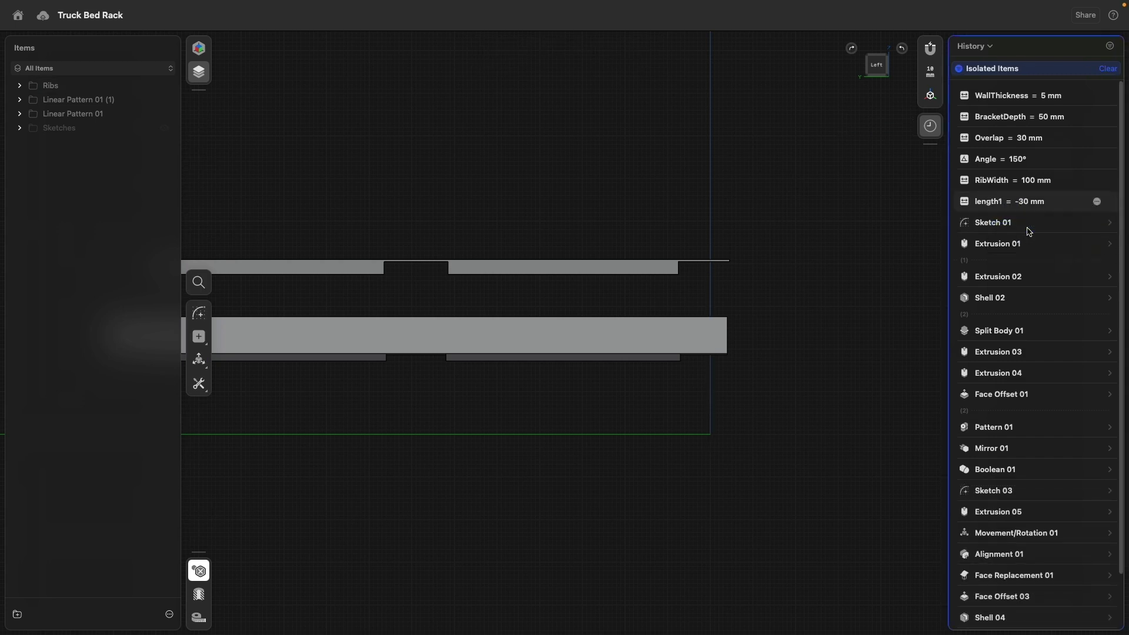
pyautogui.write('Rib')
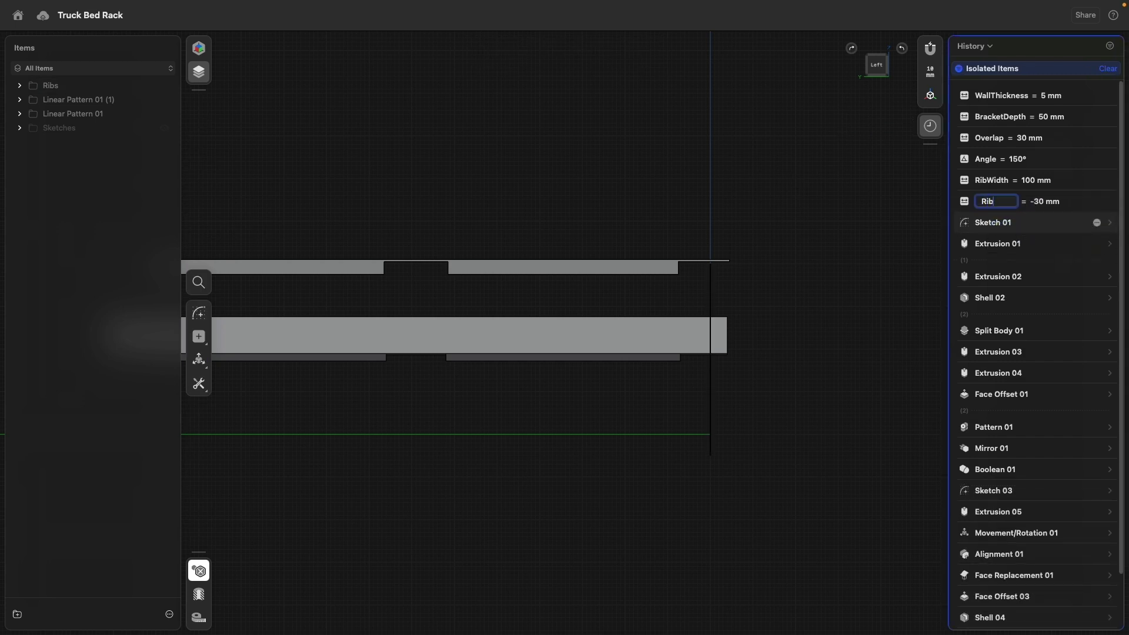
pyautogui.write('Tollerance')
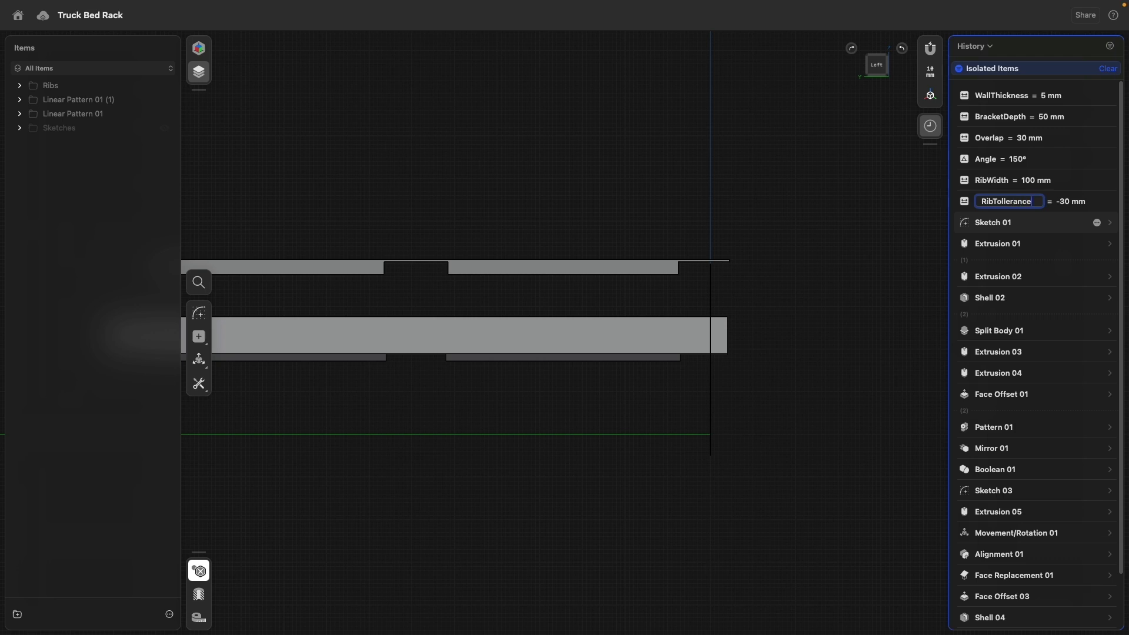
pyautogui.press('Delete')
pyautogui.press('Return')
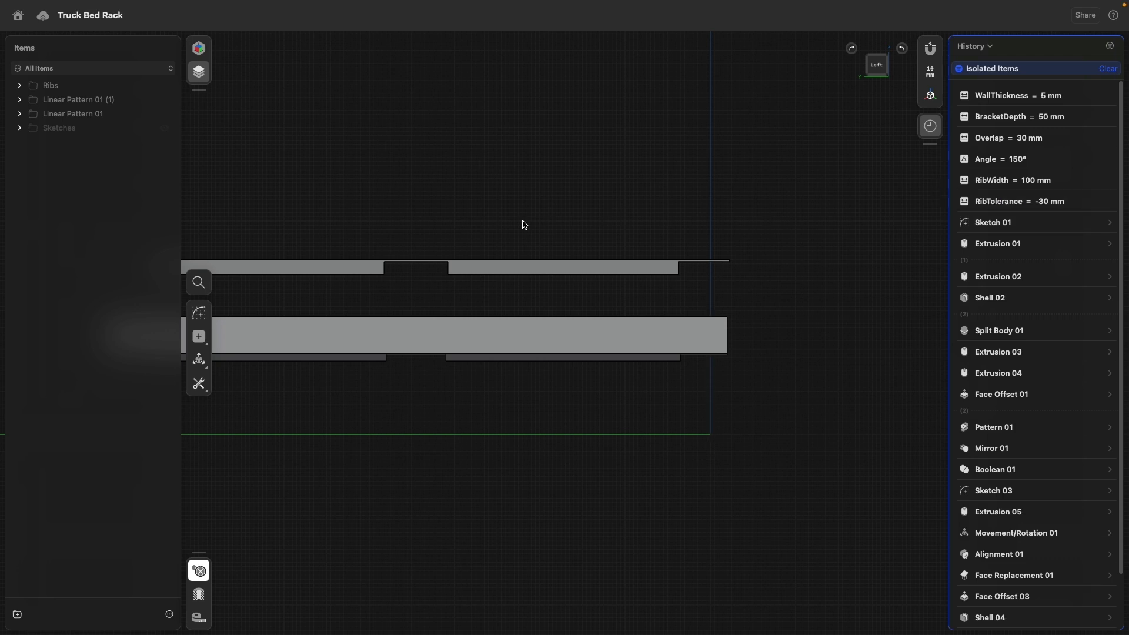
# - End the isolation of the ribs and view the whole rack
pyautogui.scroll(-5, 468, 199)
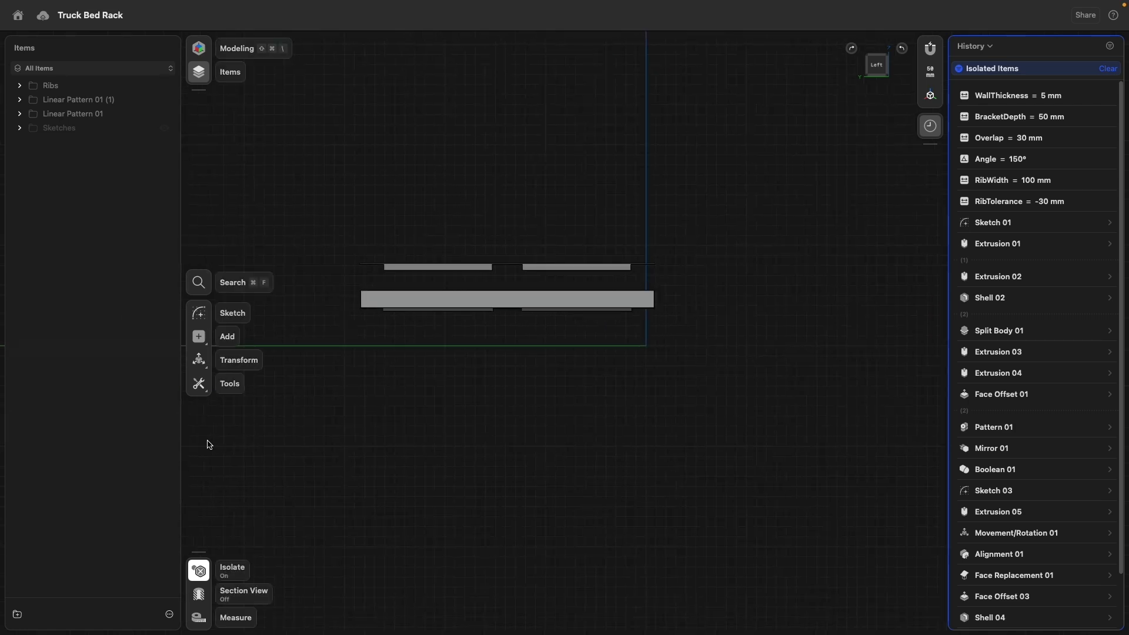
pyautogui.click(199, 570)
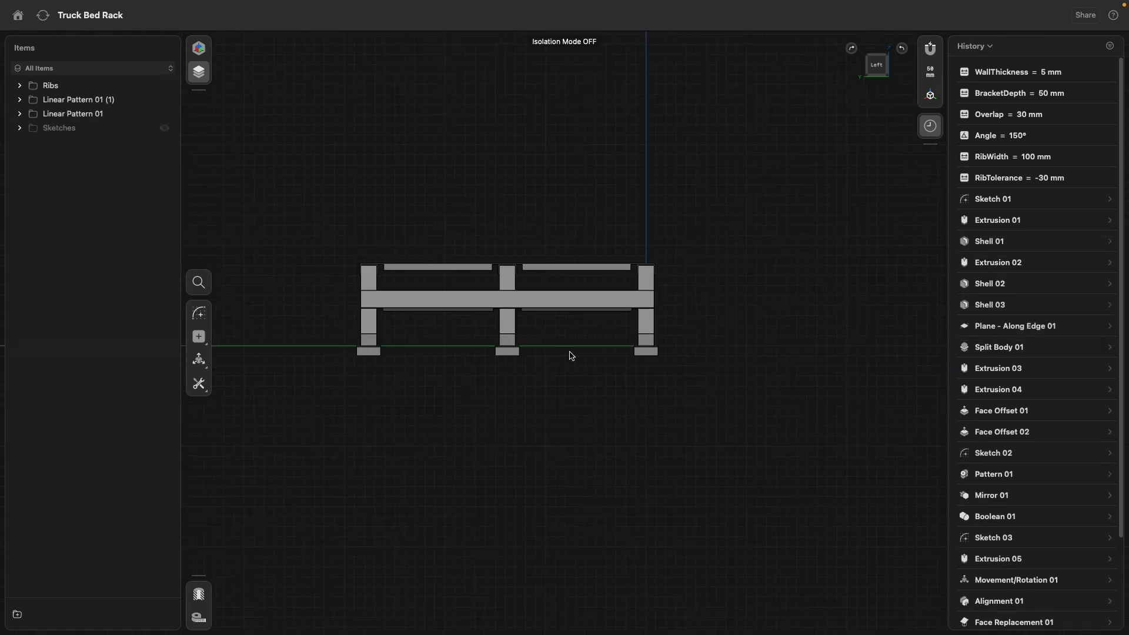
pyautogui.moveTo(554, 417); pyautogui.dragTo(560, 453, button='right')
pyautogui.scroll(5, 511, 225)
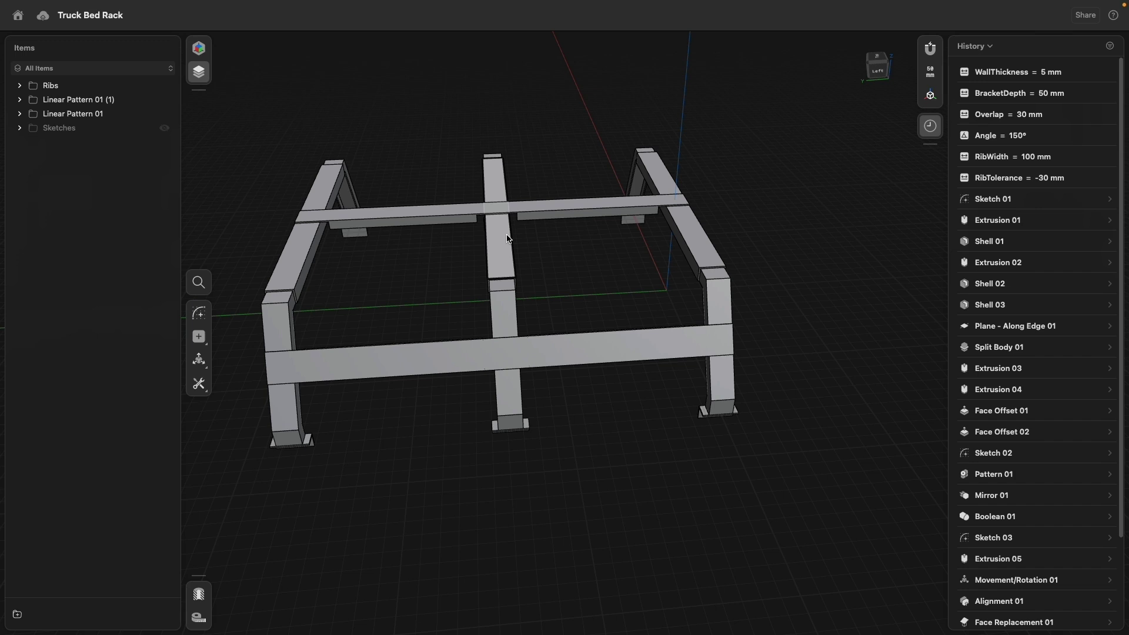
# - Set the RibTolerance variable to -10 mm
pyautogui.click(1048, 177)
pyautogui.write('10')
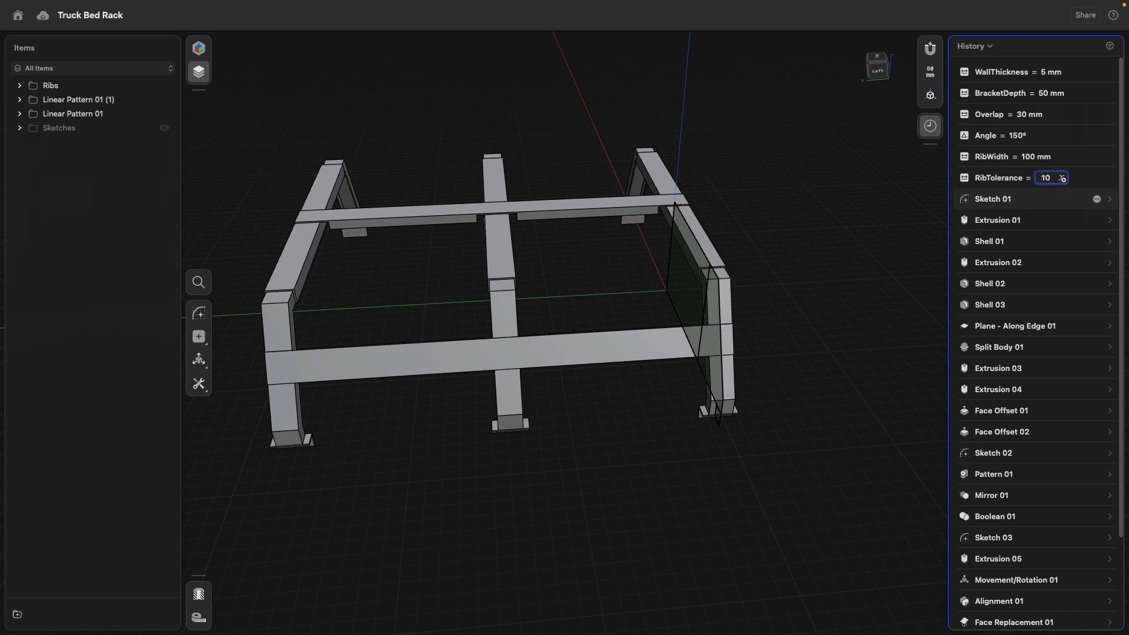
pyautogui.press('Return')
# - Set the RibTolerance variable to -20 mm
pyautogui.click(1045, 180)
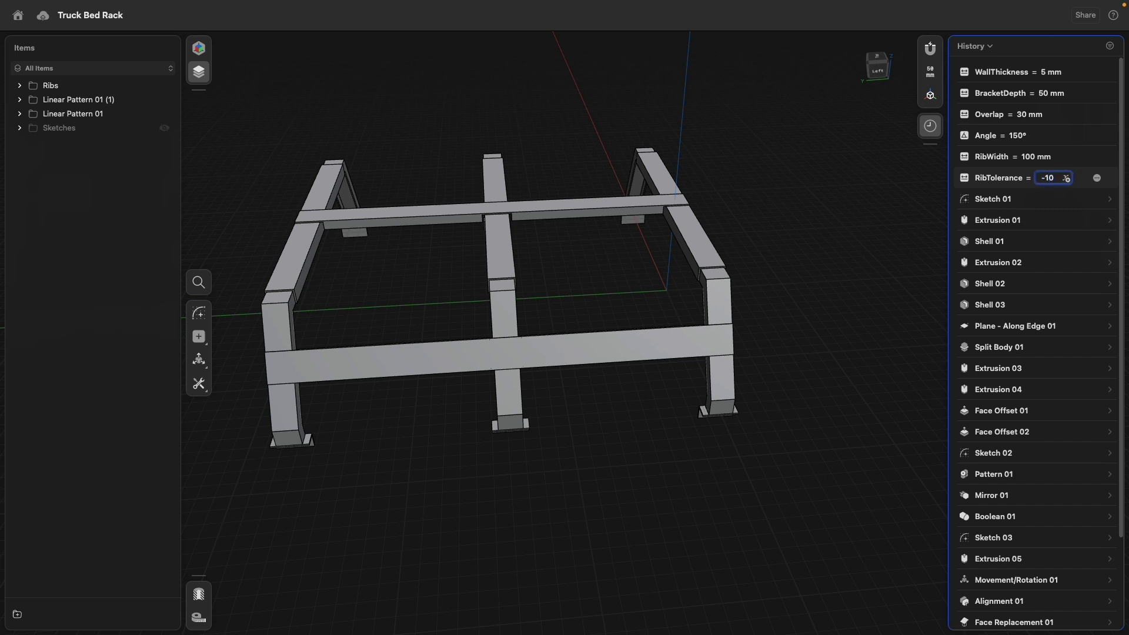
pyautogui.write('2')
pyautogui.press('Return')
# - Isolate the front frame's upper crossbar and start a sketch on its top face
pyautogui.moveTo(787, 181); pyautogui.dragTo(725, 192, button='right')
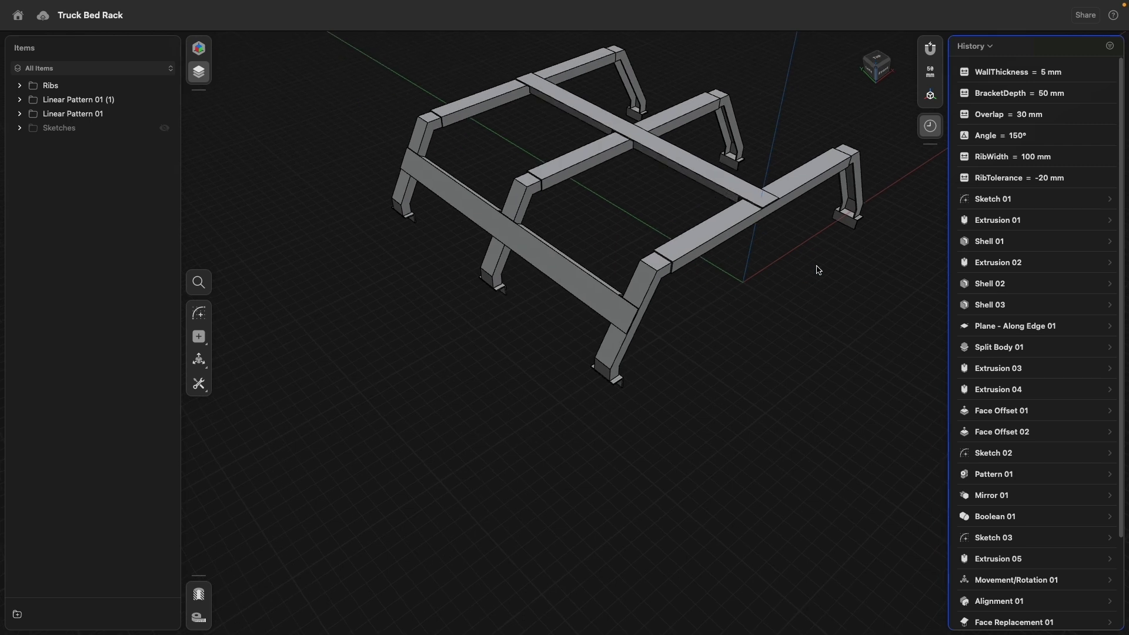
pyautogui.scroll(4, 816, 264)
pyautogui.moveTo(817, 258); pyautogui.dragTo(800, 330, button='right')
pyautogui.scroll(-5, 800, 334)
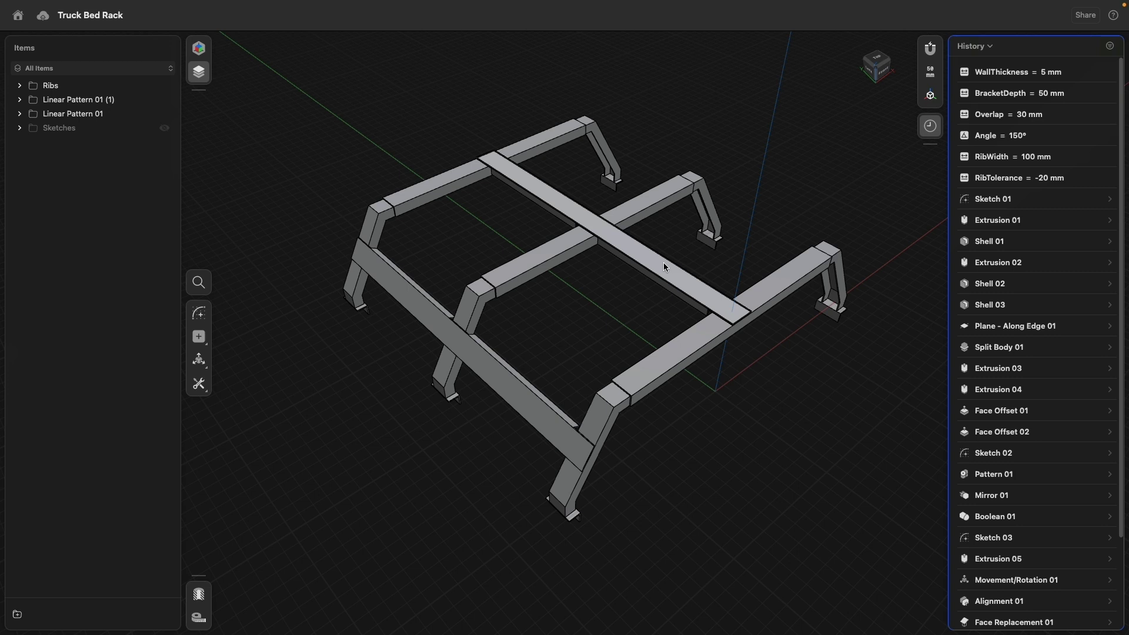
pyautogui.click(666, 356)
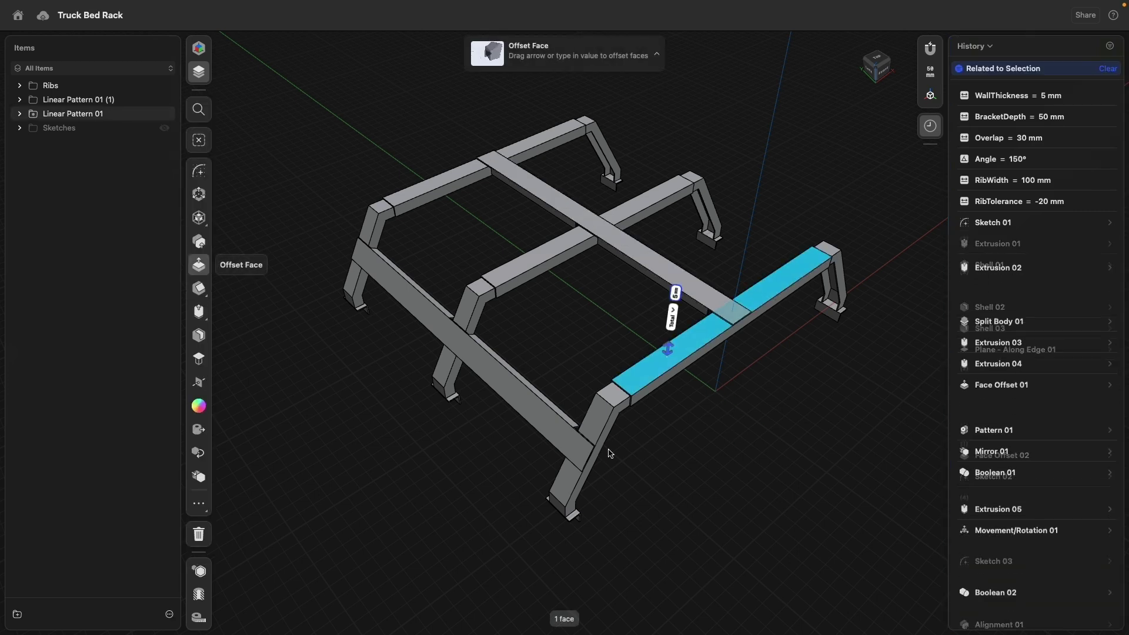
pyautogui.click(200, 571)
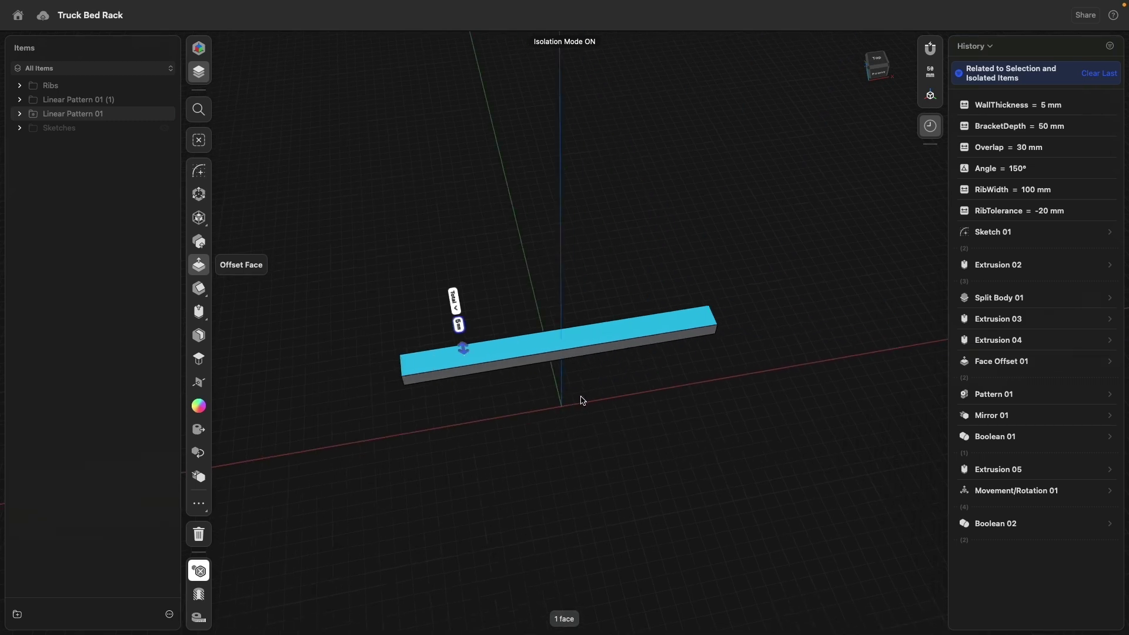
pyautogui.click(201, 171)
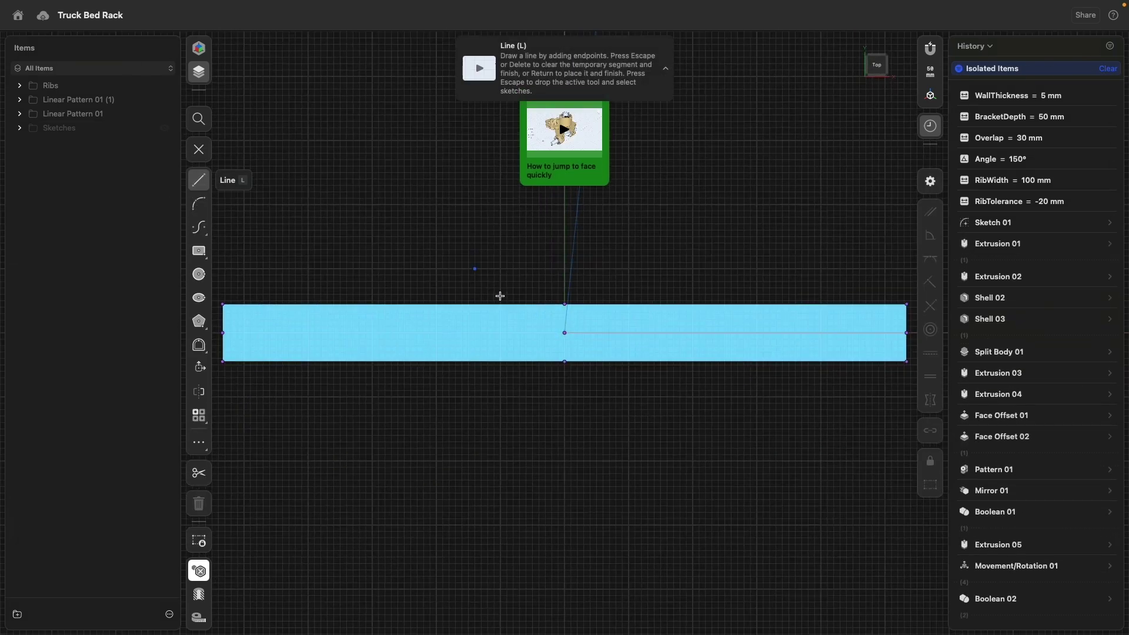
# - Sketch two short lines running inward along the crossbar's centreline from the midpoints of its short end edges
pyautogui.moveTo(332, 266); pyautogui.dragTo(397, 241, button='middle')
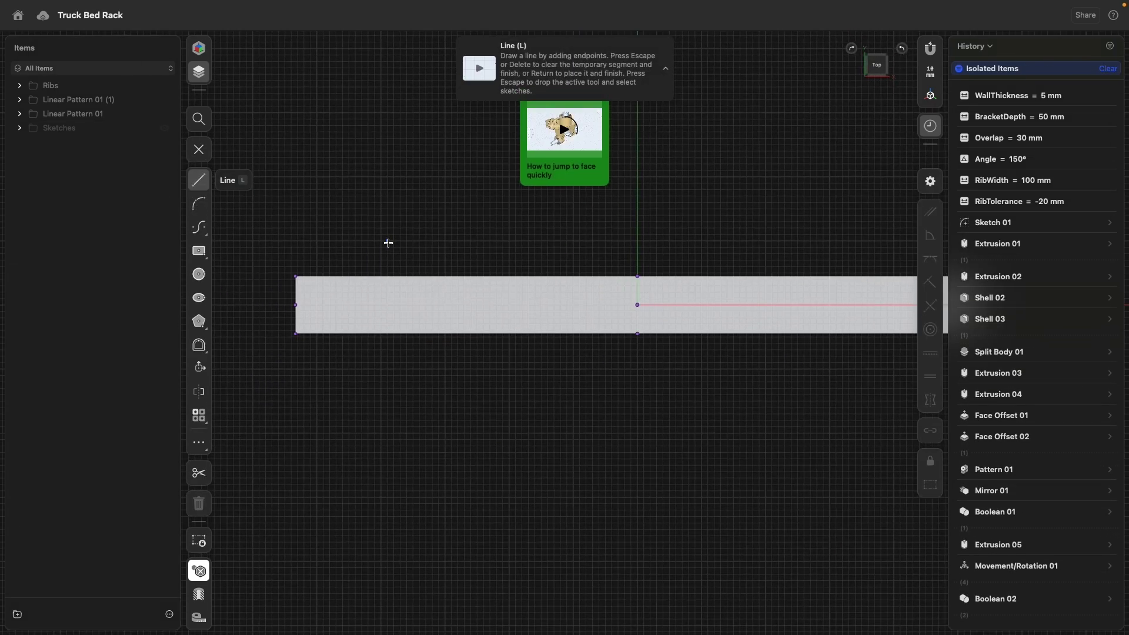
pyautogui.click(296, 305)
pyautogui.click(375, 304)
pyautogui.press('Escape')
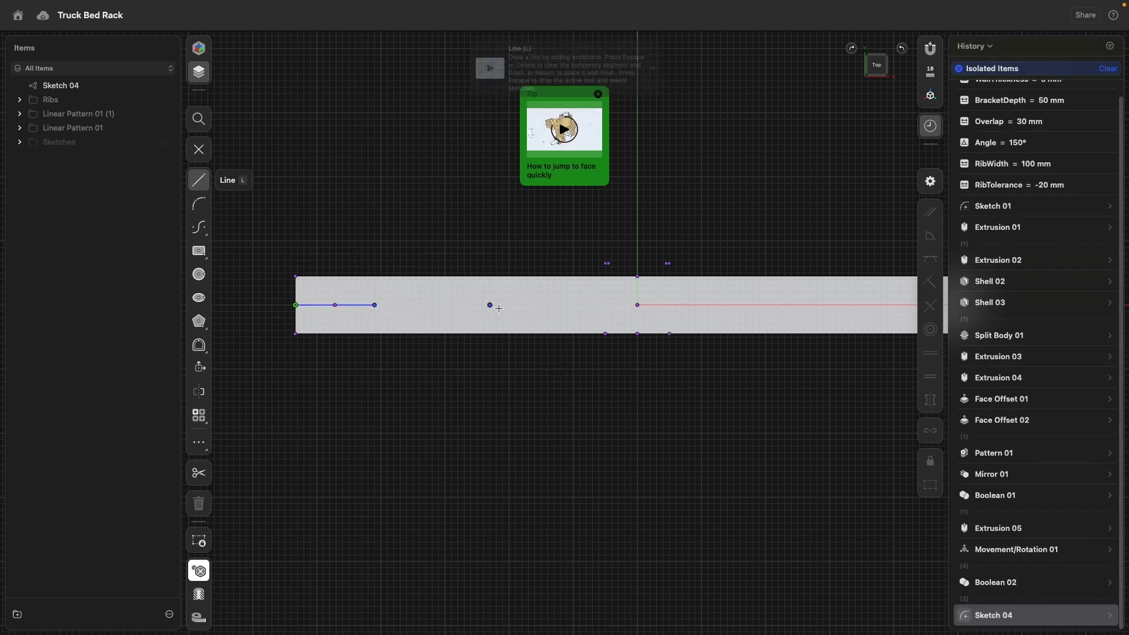
pyautogui.moveTo(638, 305); pyautogui.dragTo(416, 305, button='middle')
pyautogui.click(757, 305)
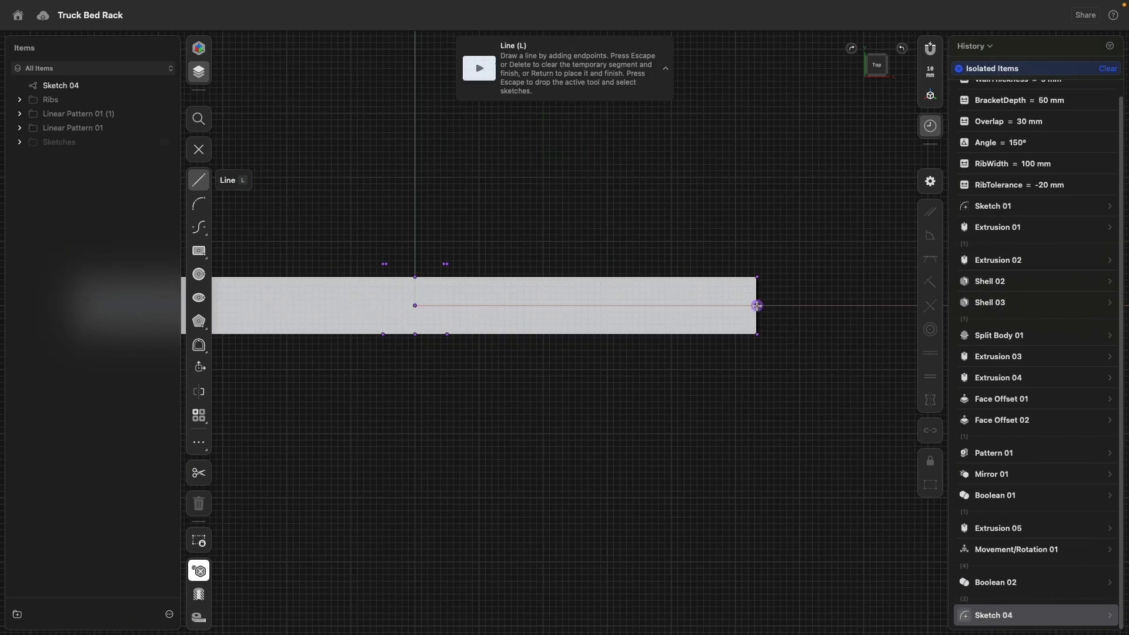
pyautogui.click(634, 305)
pyautogui.press('Escape')
# - Draw a circle centred on the inner end of each short line, one of them about 60 mm in diameter
pyautogui.press('c')
pyautogui.click(632, 306)
pyautogui.click(620, 305)
pyautogui.moveTo(409, 300); pyautogui.dragTo(694, 300, button='middle')
pyautogui.click(437, 305)
pyautogui.click(457, 305)
pyautogui.moveTo(578, 306); pyautogui.dragTo(453, 300, button='middle')
# - Connect the two circles with two long lines joining their upper and lower points to outline a slot
pyautogui.click(199, 180)
pyautogui.click(312, 278)
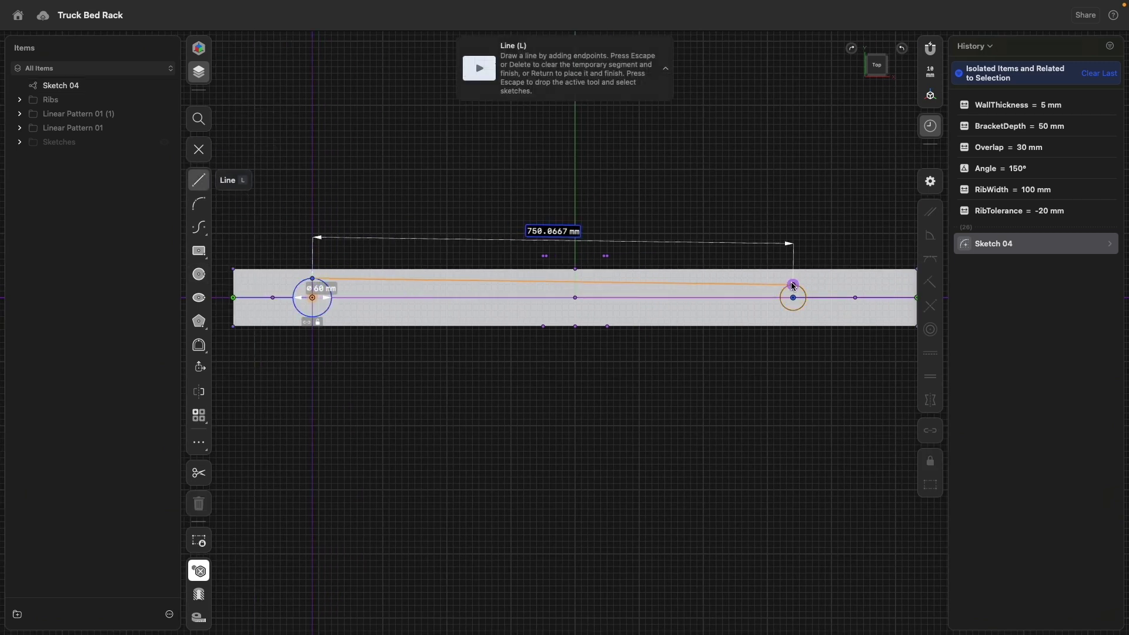
pyautogui.click(791, 286)
pyautogui.press('Escape')
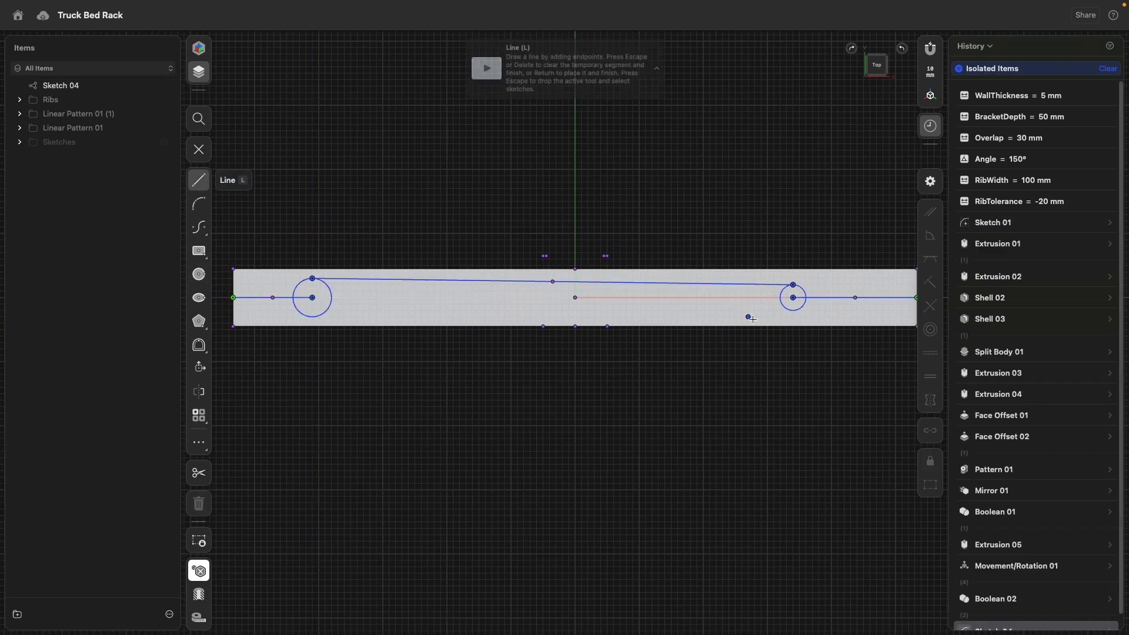
pyautogui.click(793, 310)
pyautogui.click(313, 317)
pyautogui.press('Escape')
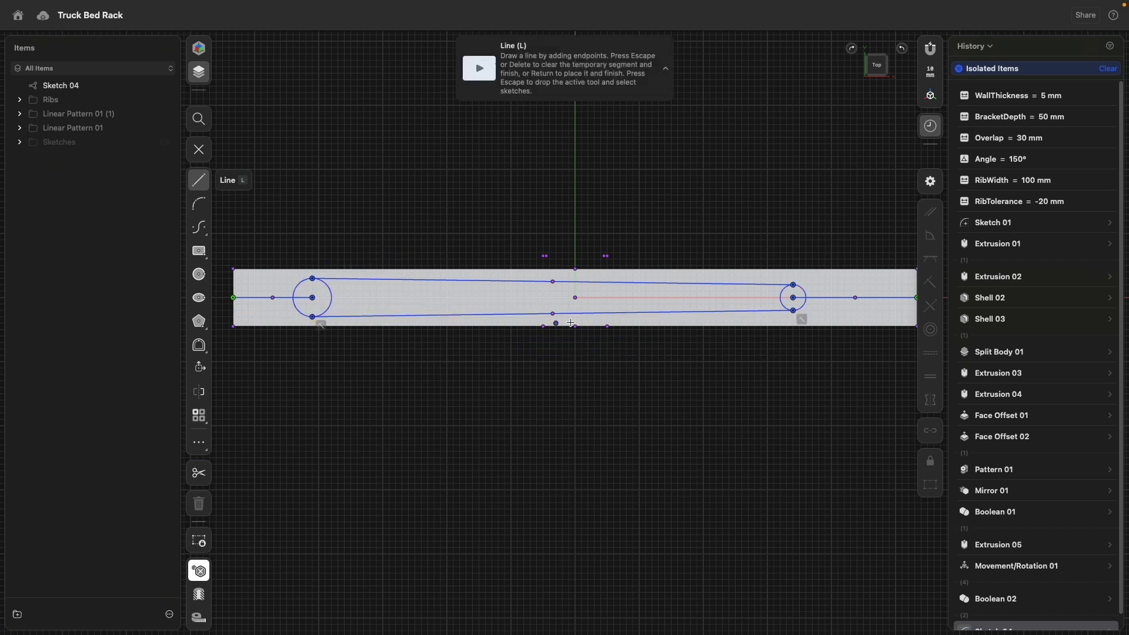
pyautogui.rightClick(503, 198)
pyautogui.click(537, 222)
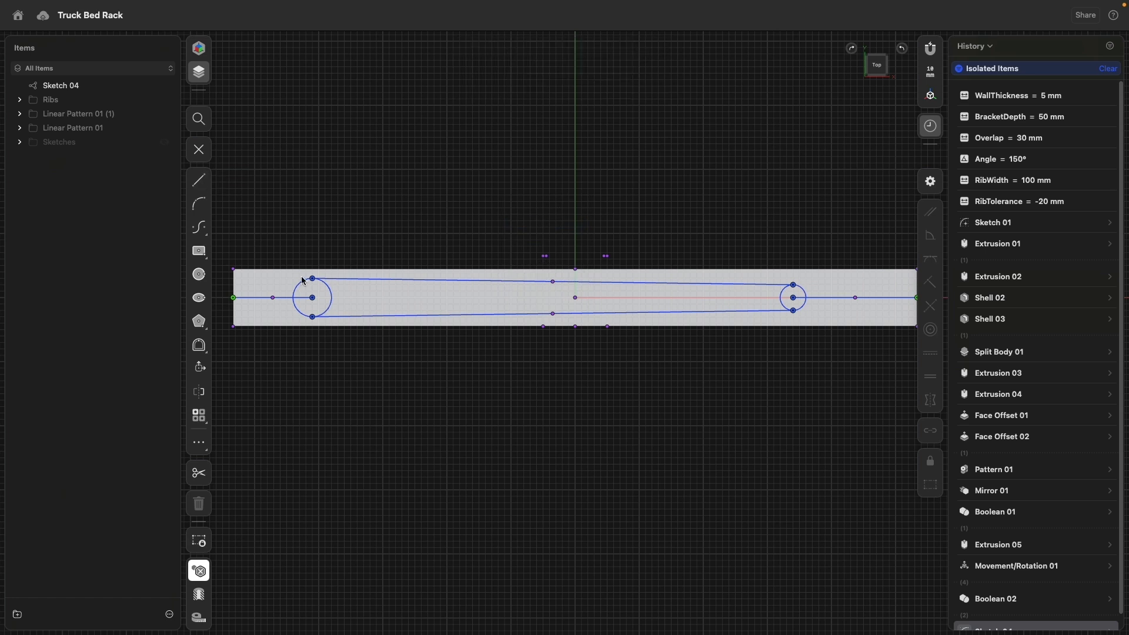
# - Apply a Horizontal/Vertical constraint to the two long connecting lines and the two short centre lines
pyautogui.click(286, 297)
pyautogui.click(386, 279)
pyautogui.click(682, 311)
pyautogui.click(847, 298)
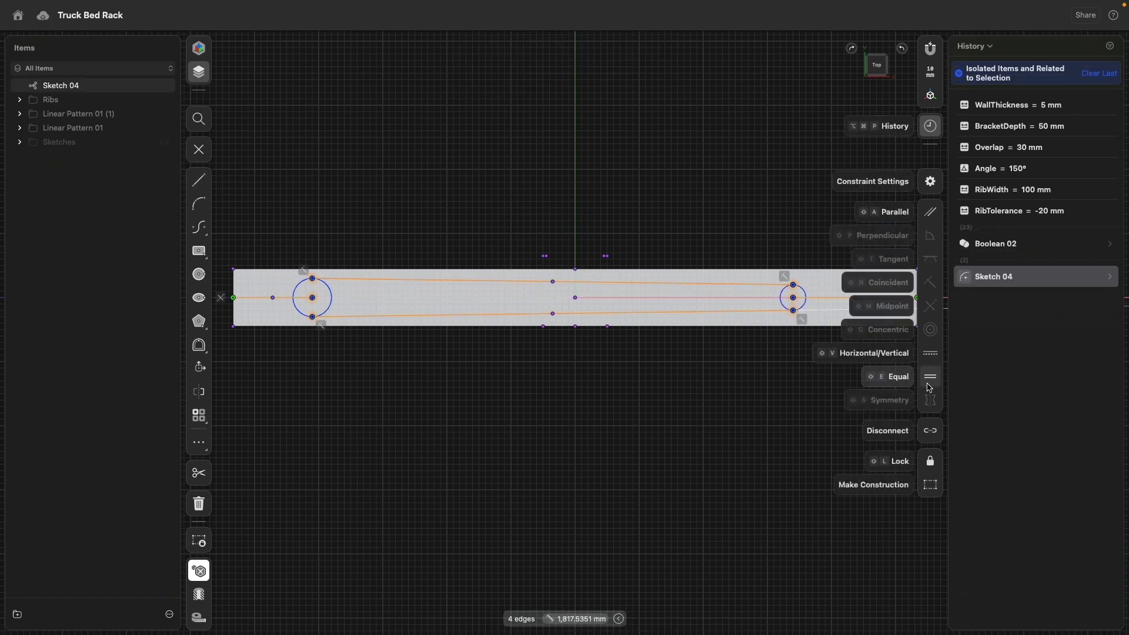
pyautogui.click(932, 358)
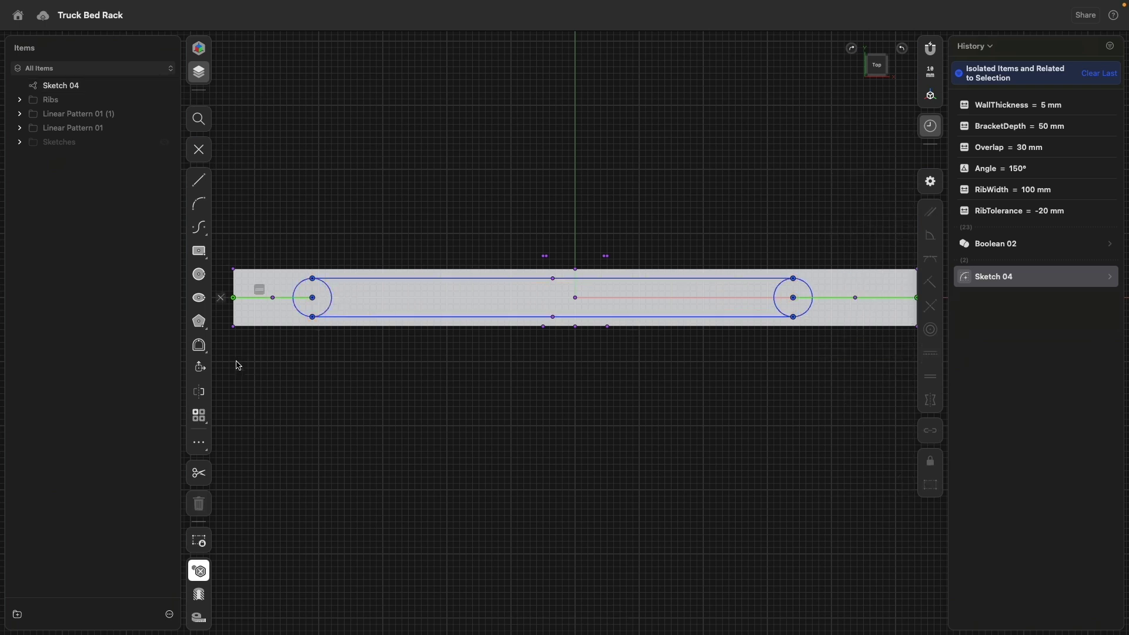
# - Trim away the inner halves of both end circles to leave a closed slot outline
pyautogui.click(199, 474)
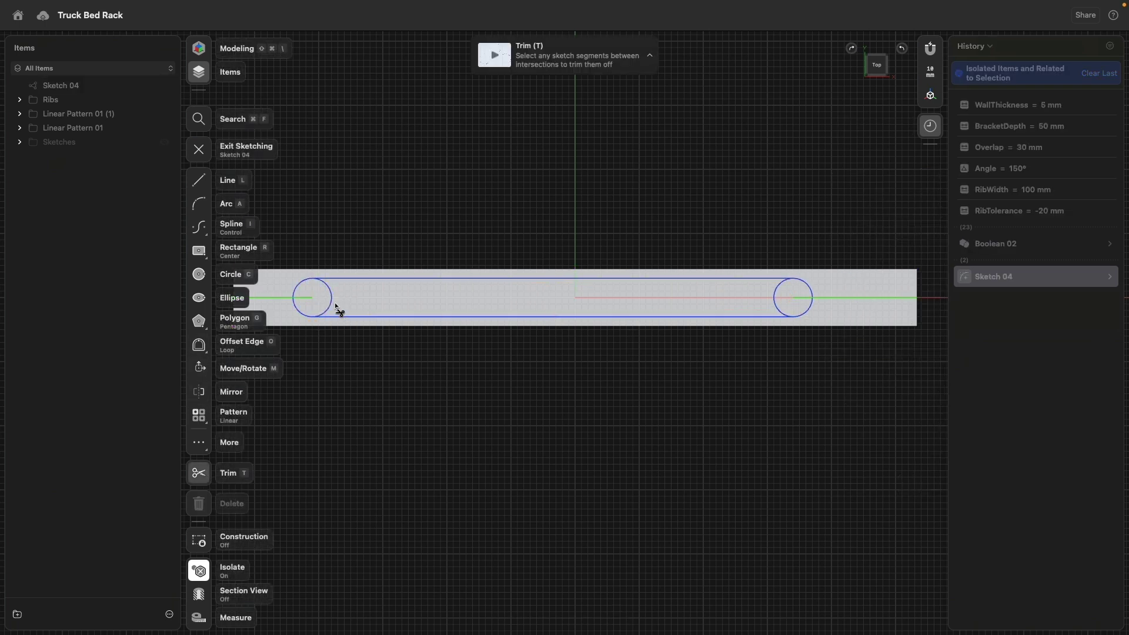
pyautogui.click(777, 309)
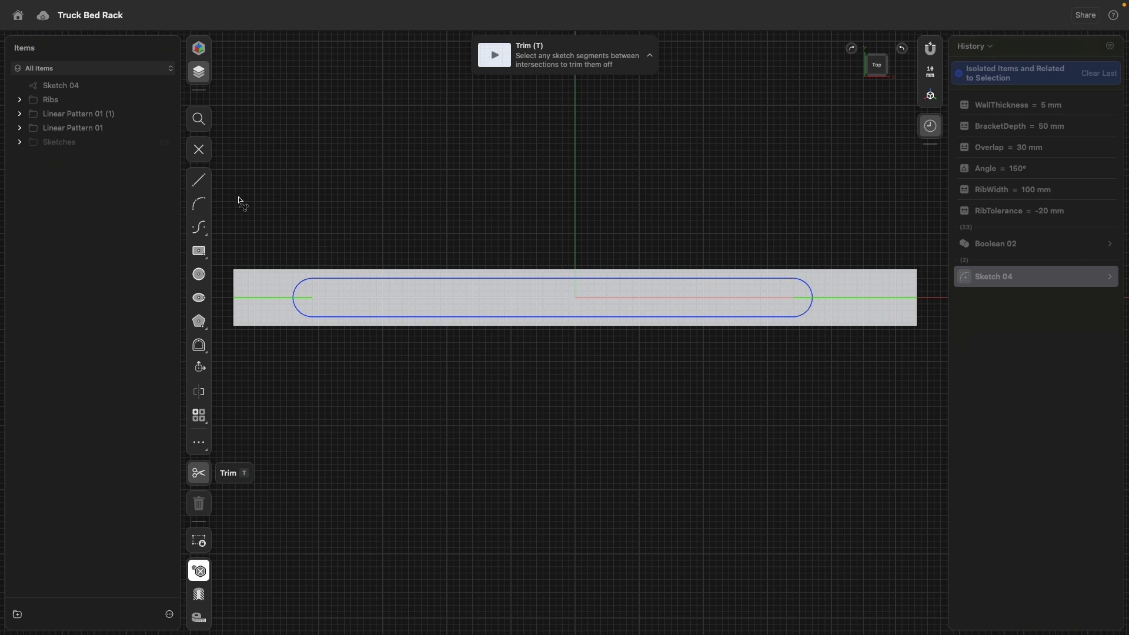
pyautogui.press('Escape')
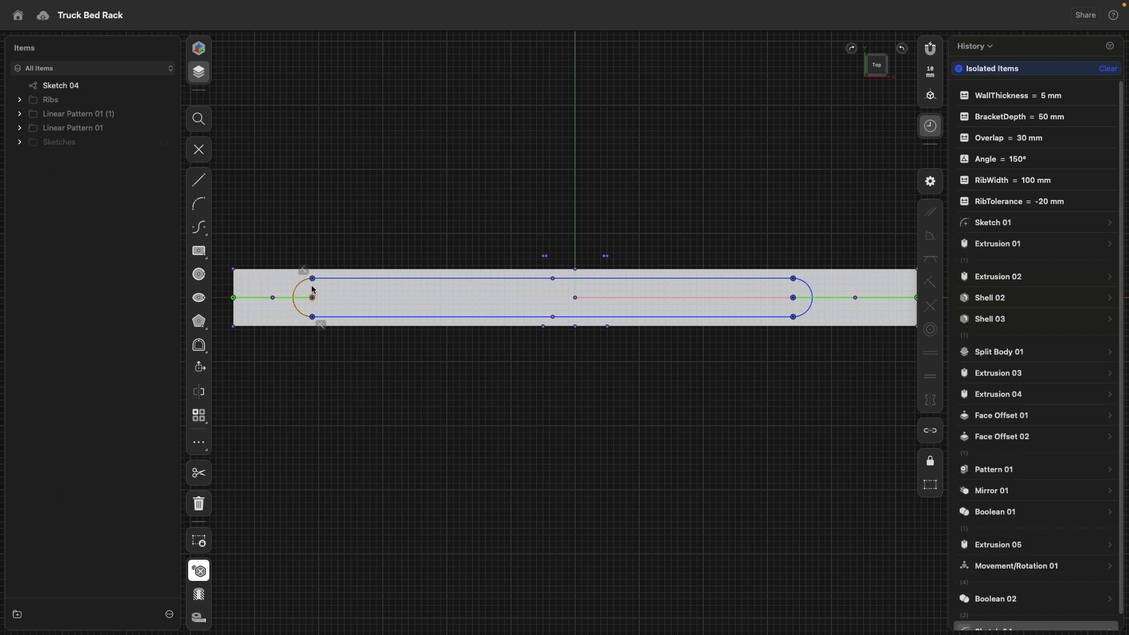
# - Apply Tangent constraints between the slot's upper long line and each of the two end arcs
pyautogui.click(293, 289)
pyautogui.click(759, 278)
pyautogui.click(922, 267)
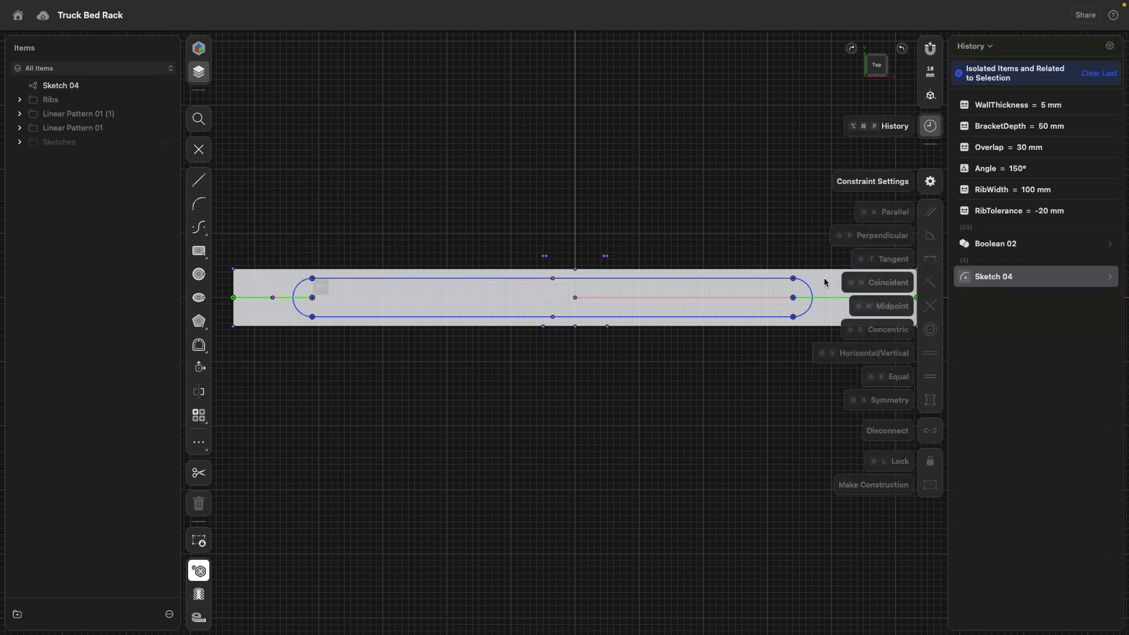
pyautogui.click(806, 285)
pyautogui.click(778, 279)
pyautogui.click(929, 262)
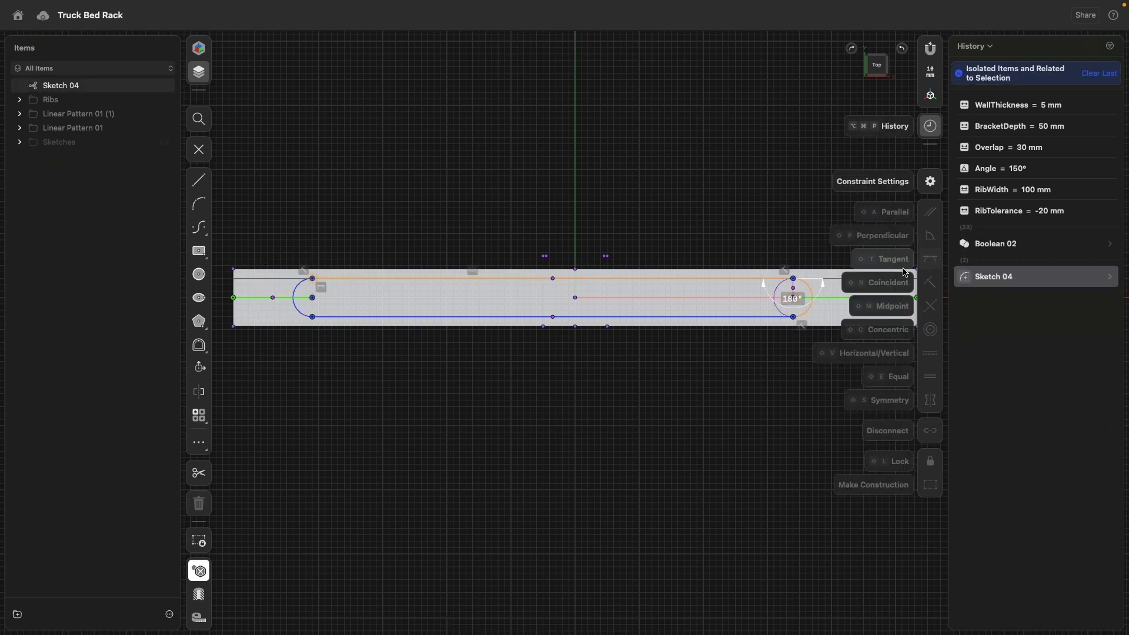
# - Apply Tangent constraints between the slot's lower long line and each of the two end arcs
pyautogui.click(807, 310)
pyautogui.click(775, 317)
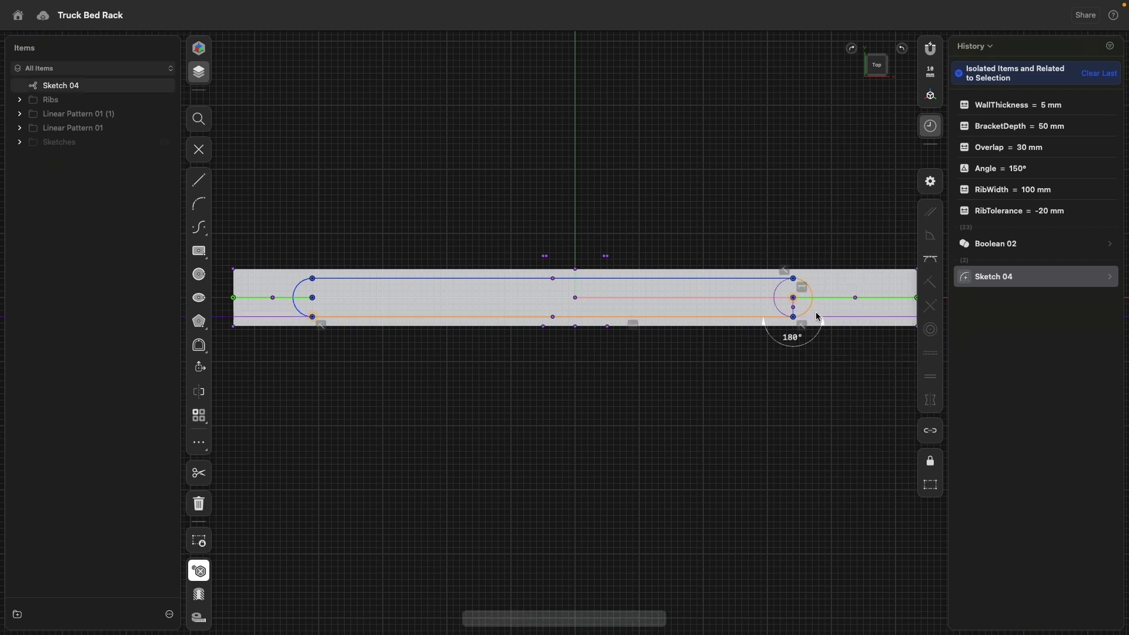
pyautogui.click(929, 259)
pyautogui.click(376, 316)
pyautogui.click(303, 317)
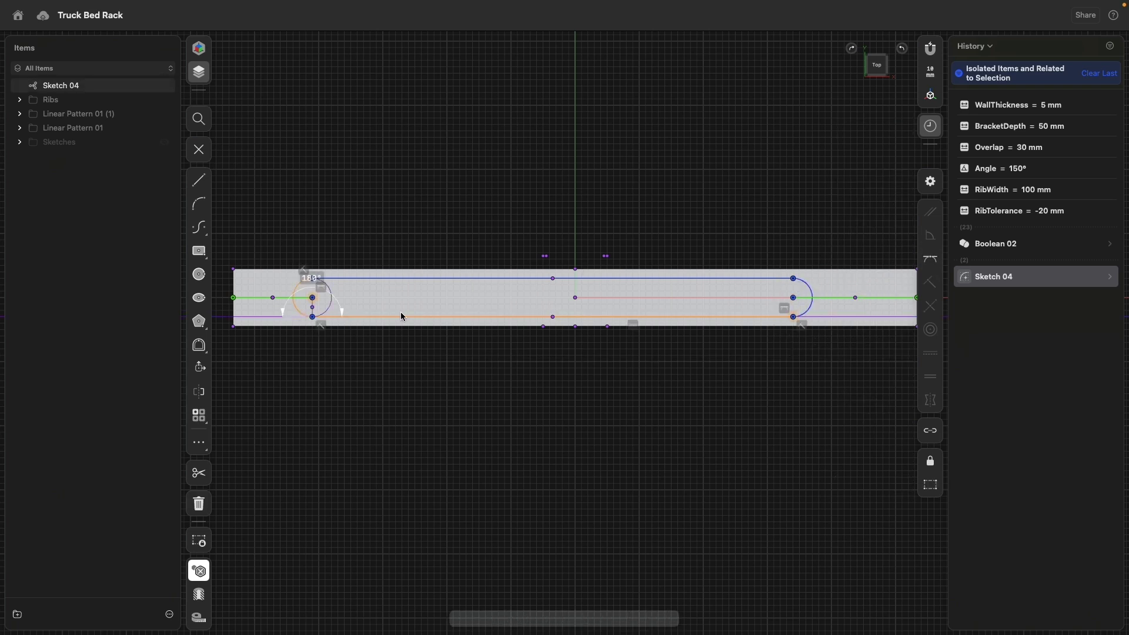
pyautogui.click(930, 260)
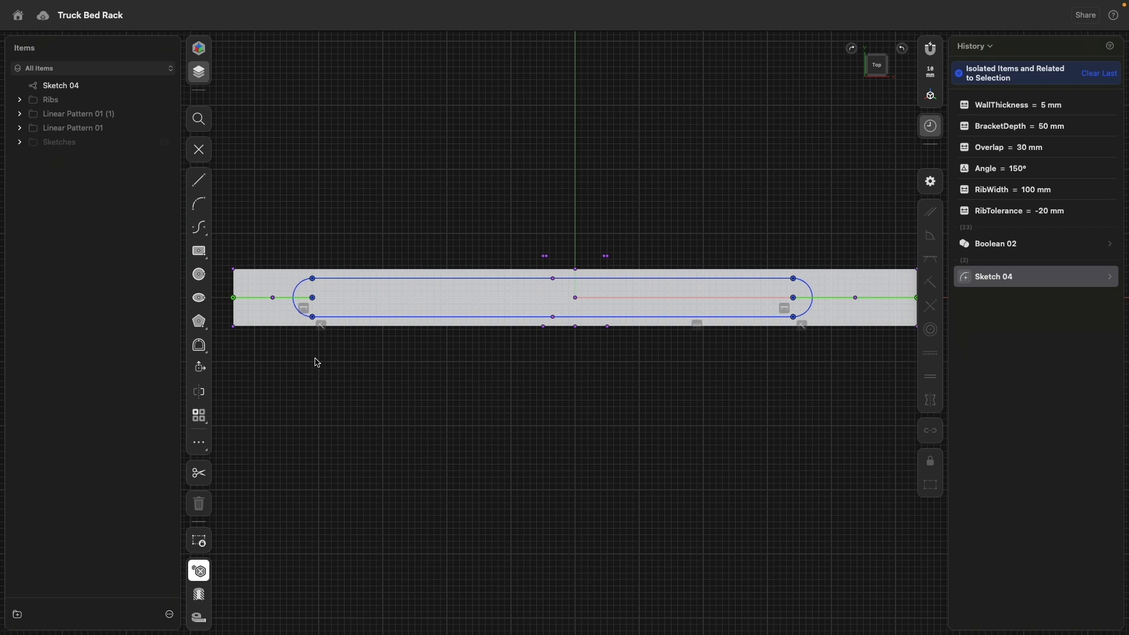
# - Apply an Equal constraint to the slot's two end arcs
pyautogui.click(298, 282)
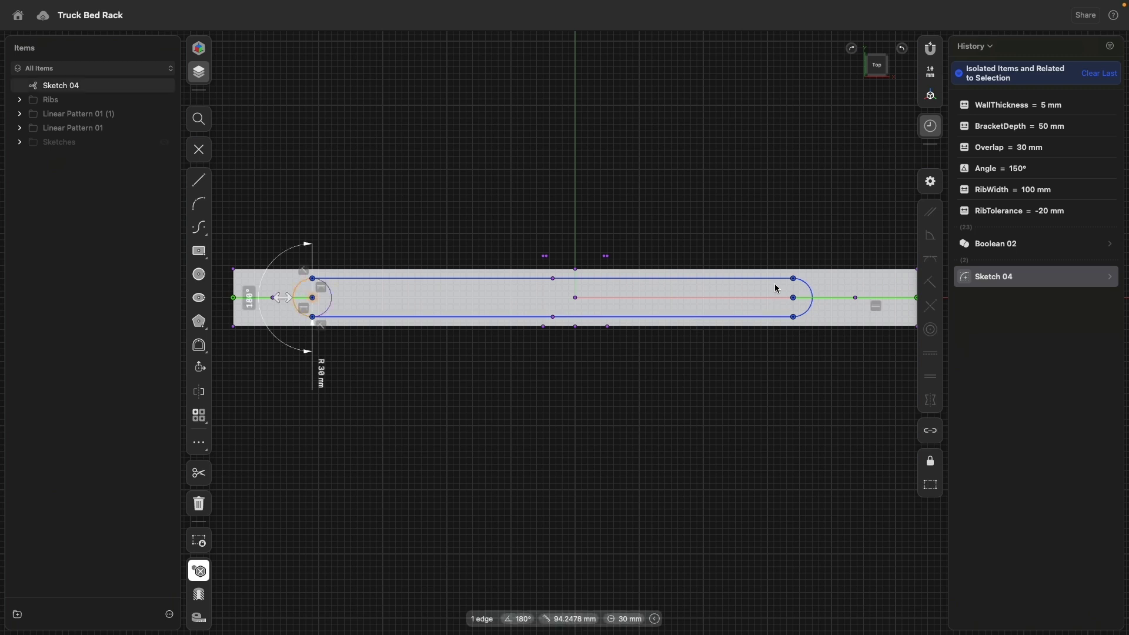
pyautogui.click(812, 310)
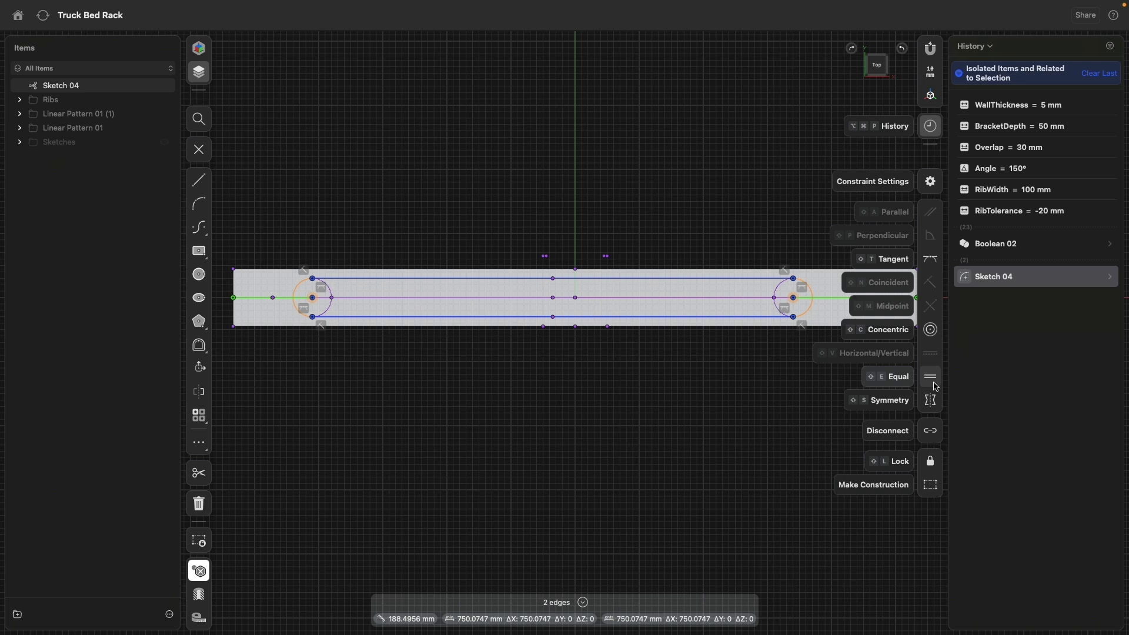
pyautogui.click(933, 383)
# - Set the radius of the slot's end arc to 10 mm
pyautogui.click(806, 313)
pyautogui.moveTo(820, 338); pyautogui.dragTo(698, 354, button='middle')
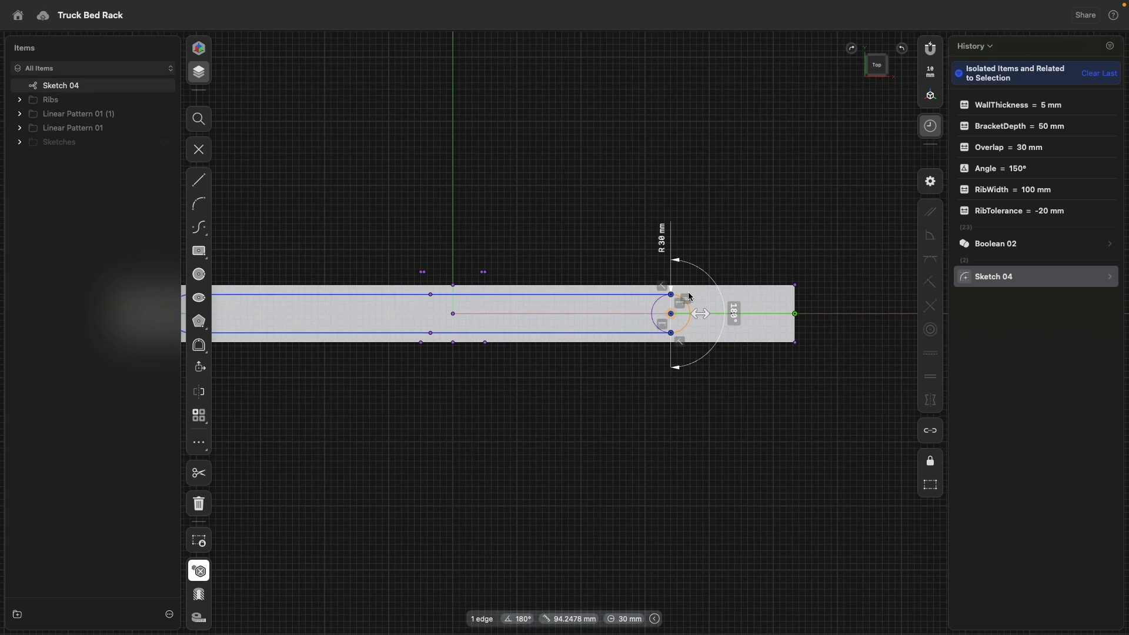
pyautogui.click(664, 241)
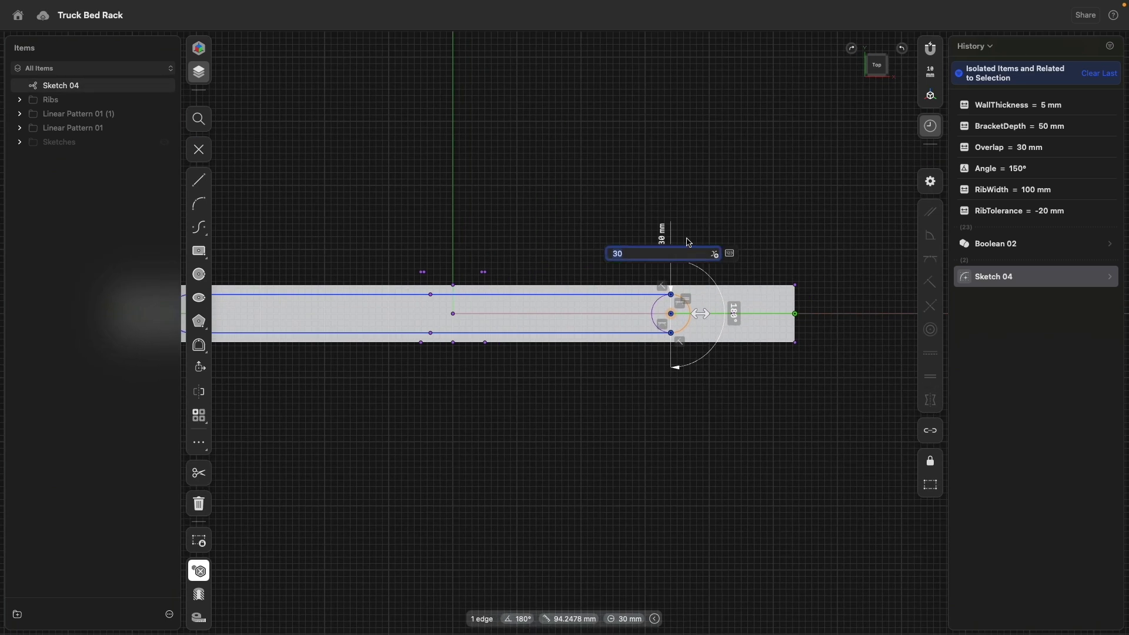
pyautogui.write('10')
pyautogui.press('Return')
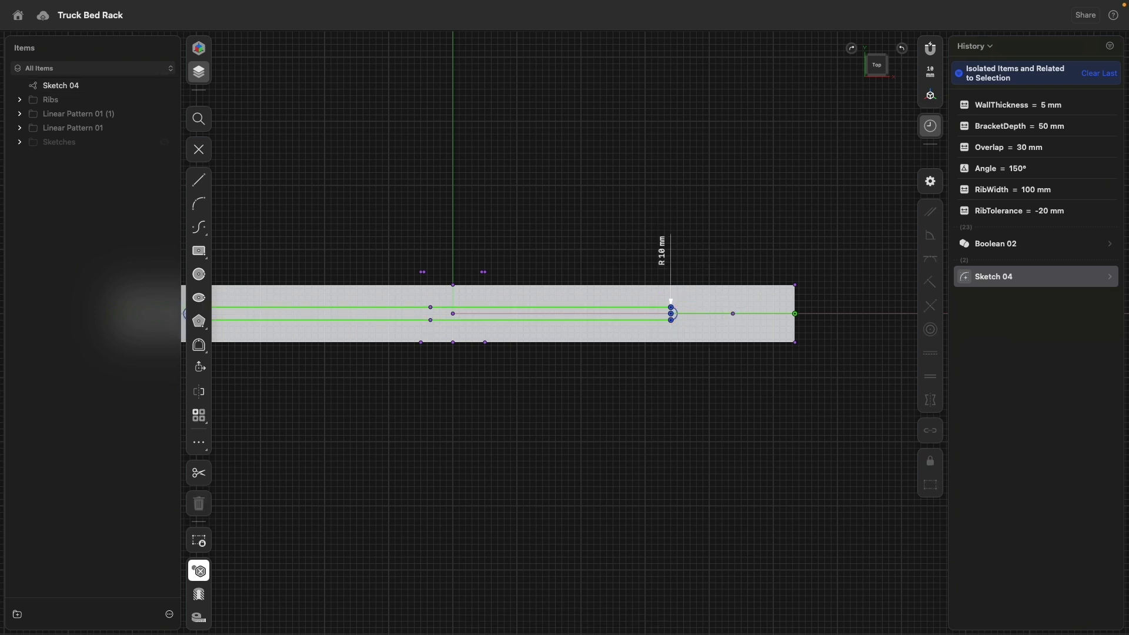
# - Apply an Equal constraint to the two short centre lines at the crossbar's ends
pyautogui.scroll(-4, 597, 378)
pyautogui.scroll(6, 311, 368)
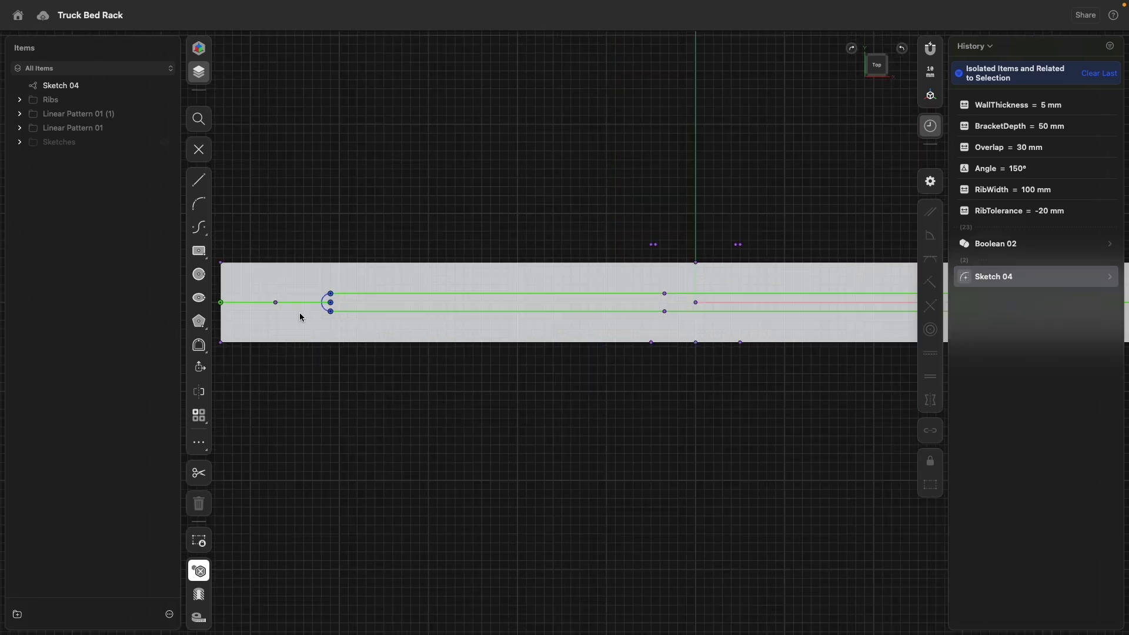
pyautogui.click(301, 303)
pyautogui.scroll(-3, 317, 339)
pyautogui.click(767, 320)
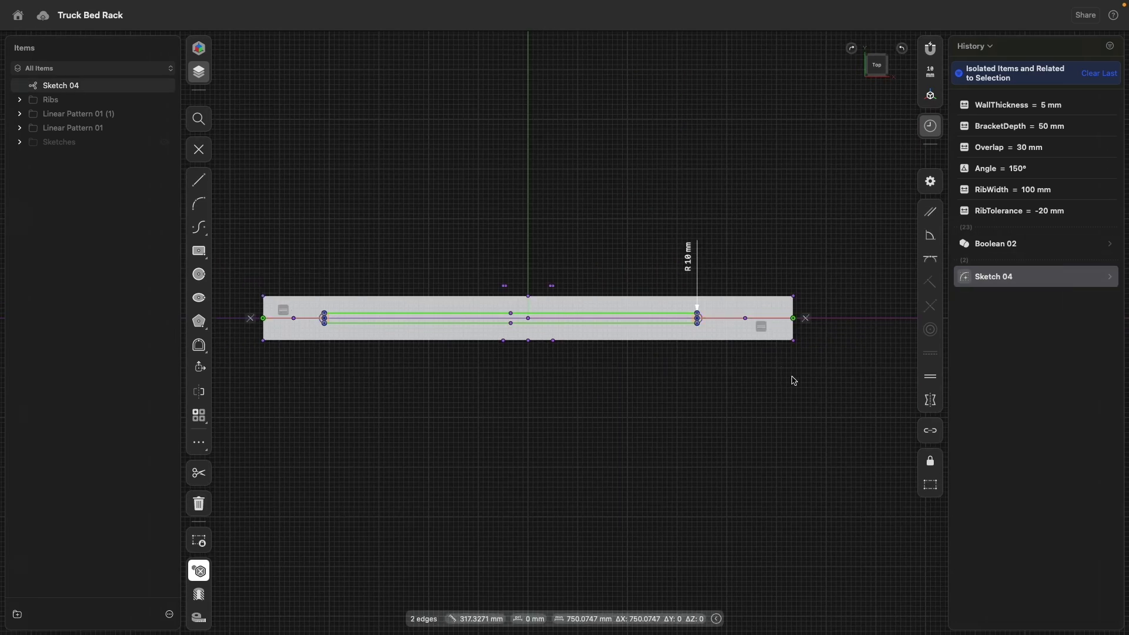
pyautogui.click(933, 383)
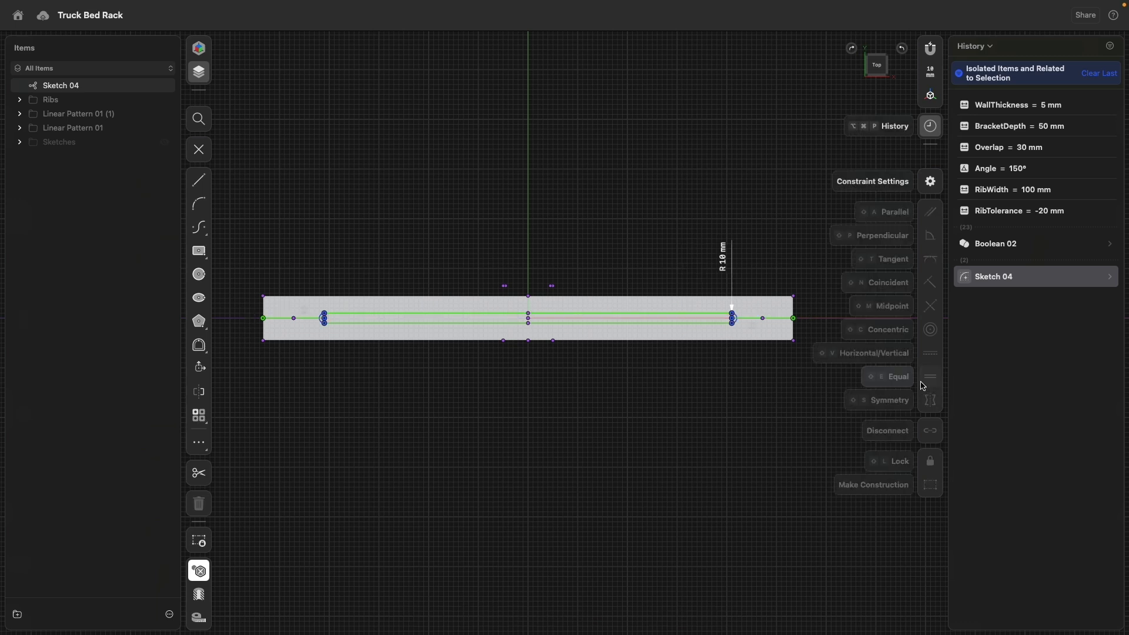
# - Check the length of the crossbar's short end edge and set the adjoining short centre line's length to 90/2 mm
pyautogui.hscroll(-3, 323, 380)
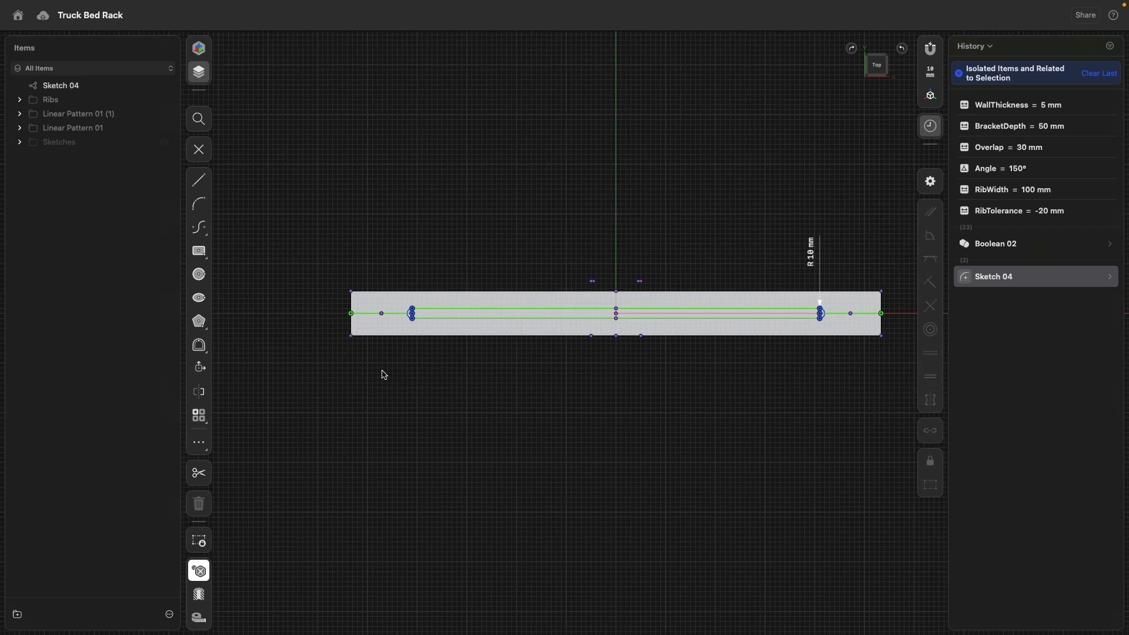
pyautogui.scroll(5, 362, 371)
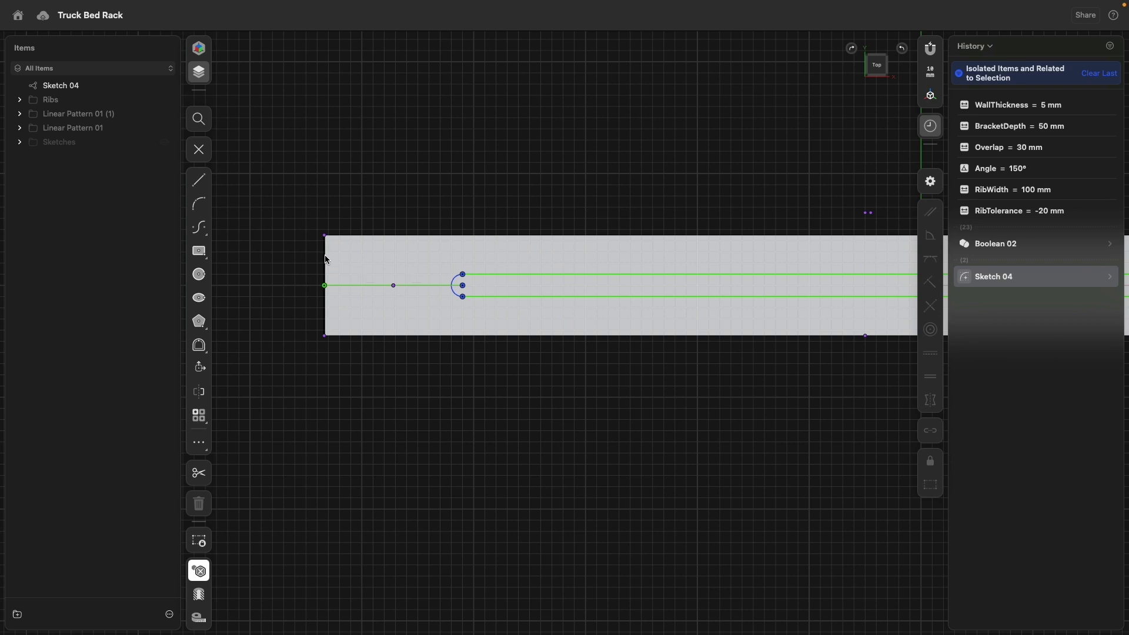
pyautogui.click(325, 239)
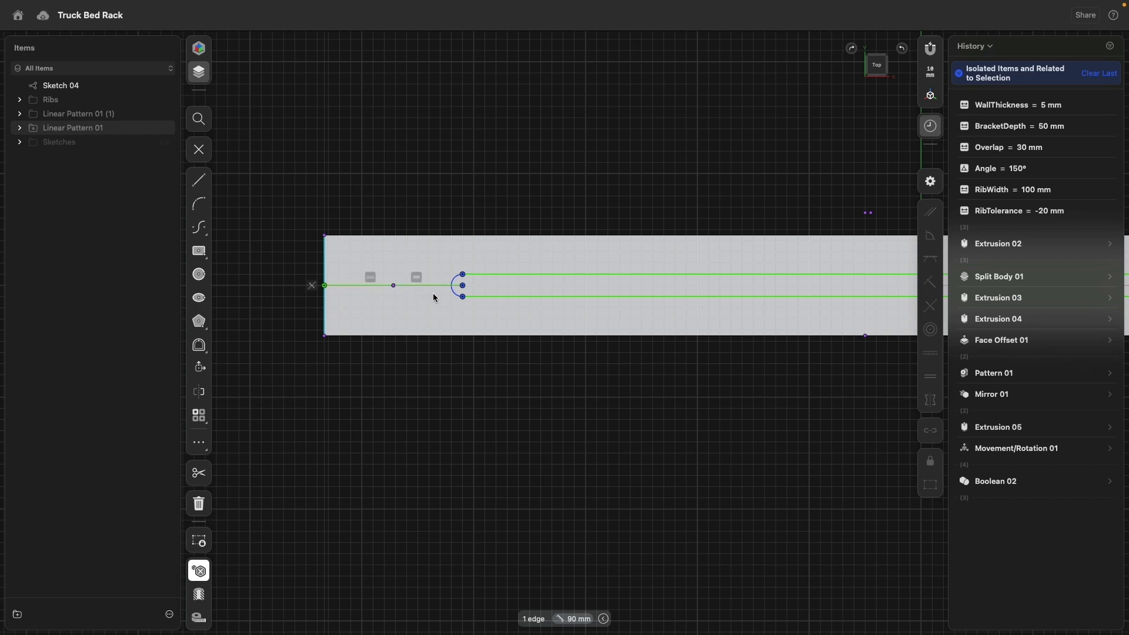
pyautogui.click(362, 286)
pyautogui.click(387, 235)
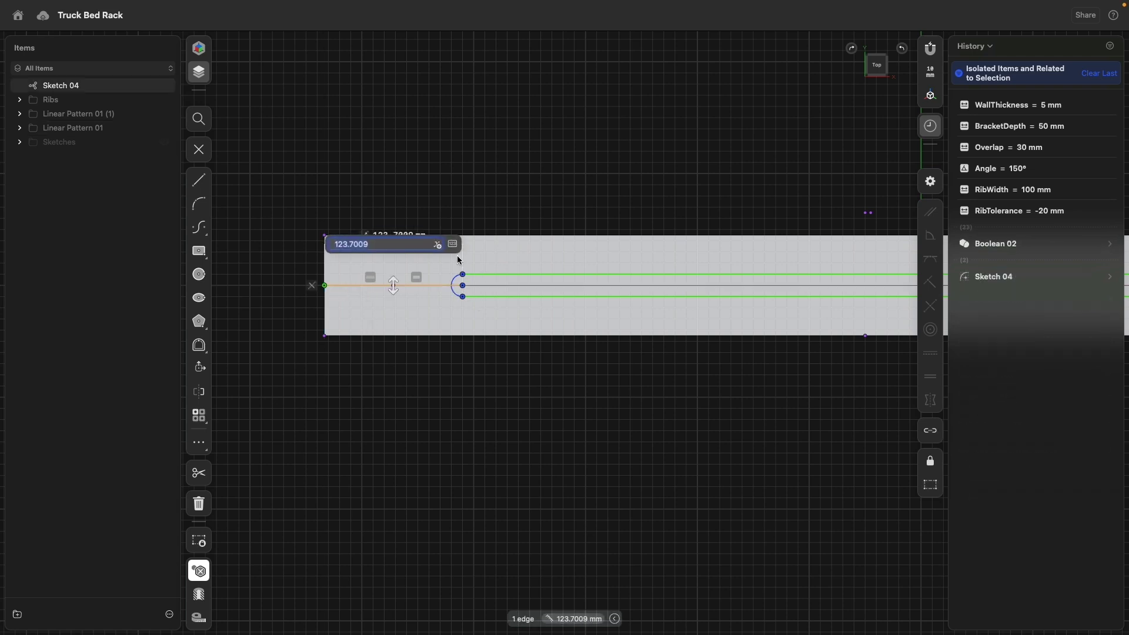
pyautogui.write('90/2')
pyautogui.press('Return')
pyautogui.scroll(-3, 446, 295)
pyautogui.scroll(5, 436, 319)
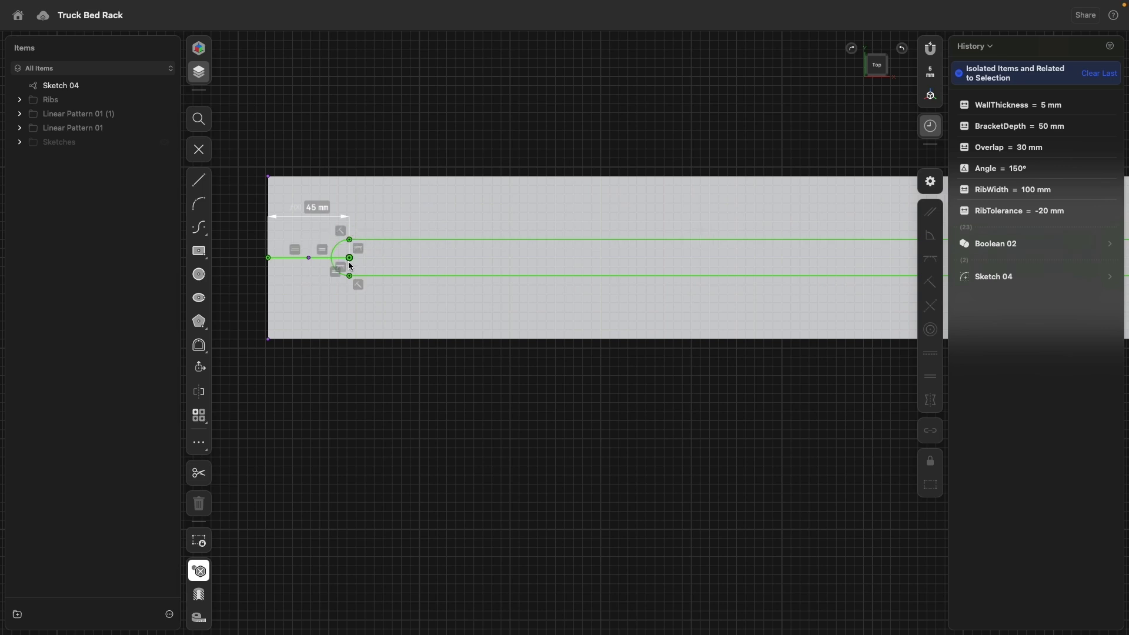
pyautogui.click(198, 179)
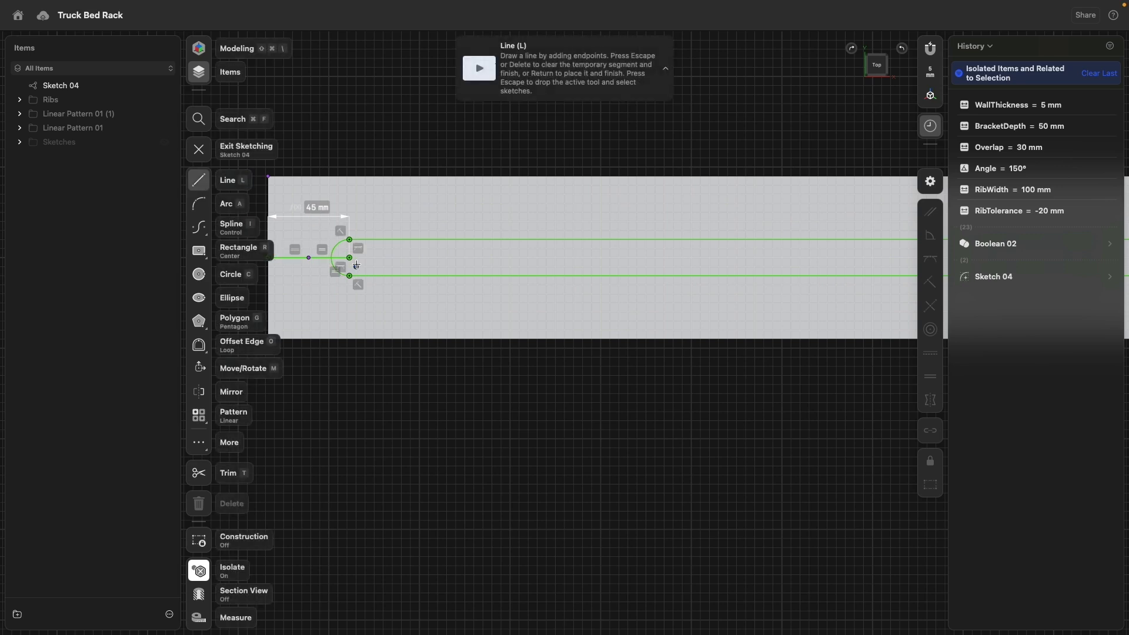
pyautogui.click(349, 257)
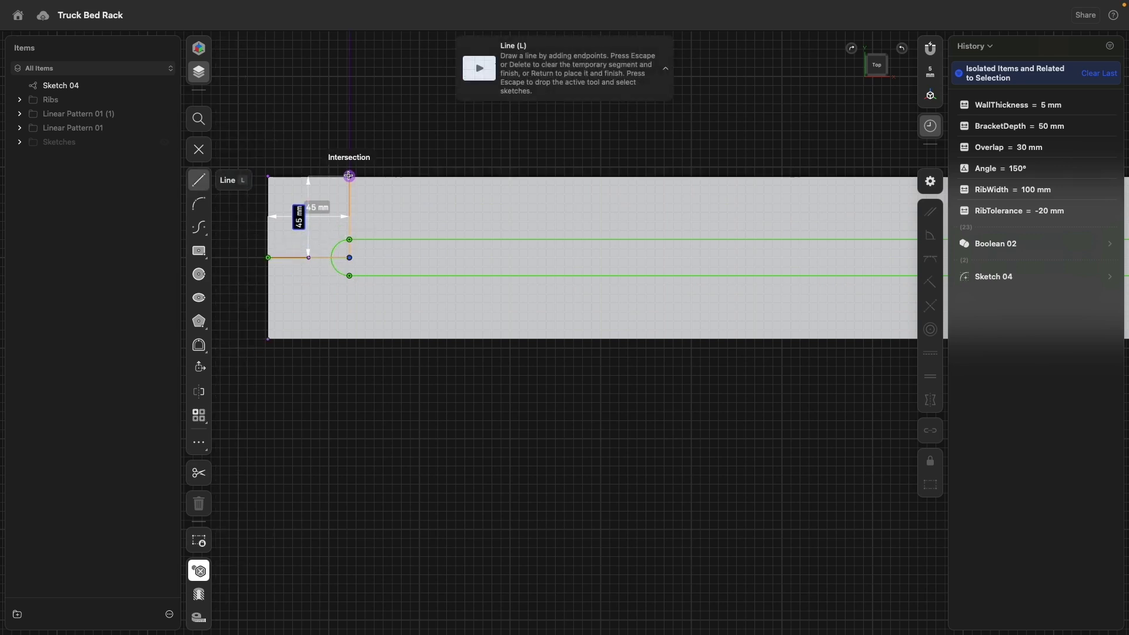
pyautogui.press('Escape')
# - Exit the sketch and extrude the slot profile into the crossbar by -WallThickness to cut it through the top wall
pyautogui.scroll(-5, 292, 330)
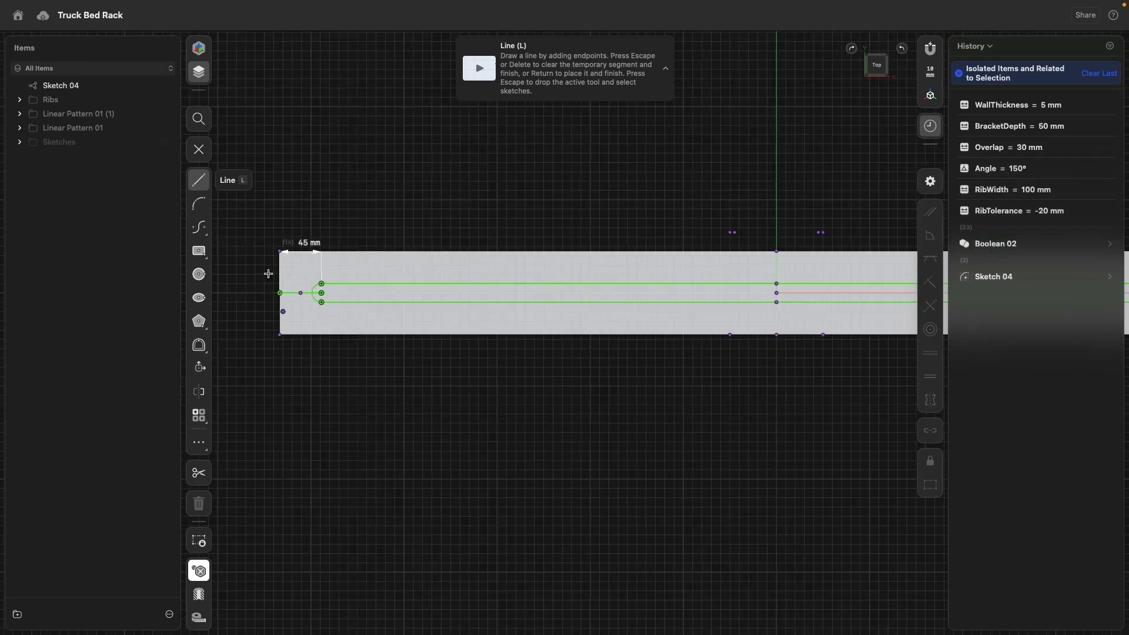
pyautogui.click(208, 159)
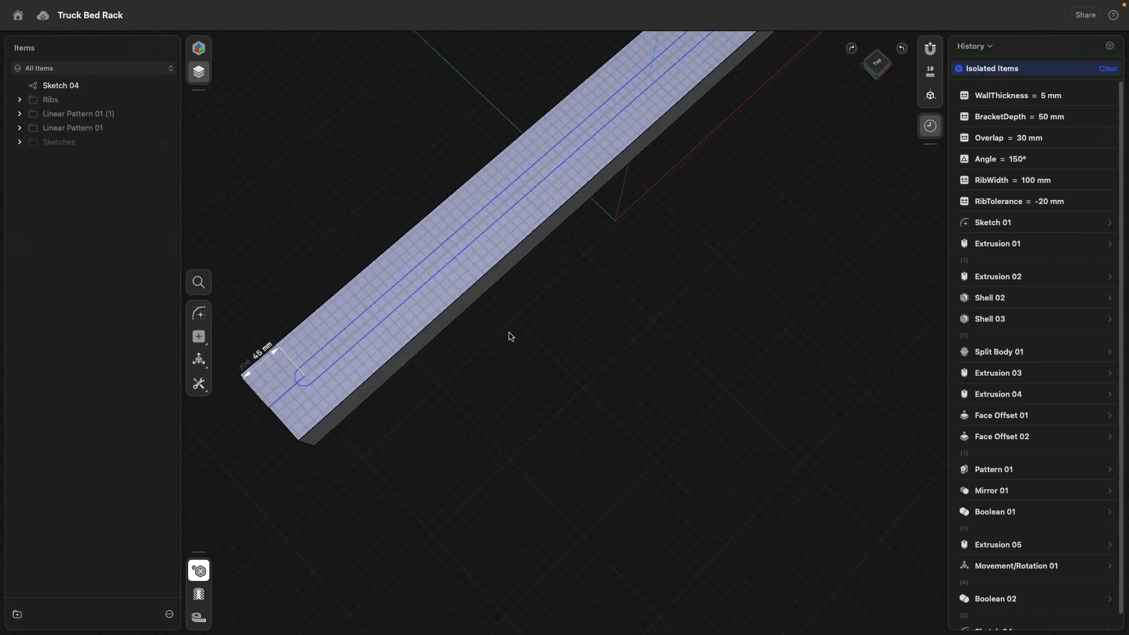
pyautogui.click(412, 268)
pyautogui.moveTo(413, 266); pyautogui.dragTo(414, 288)
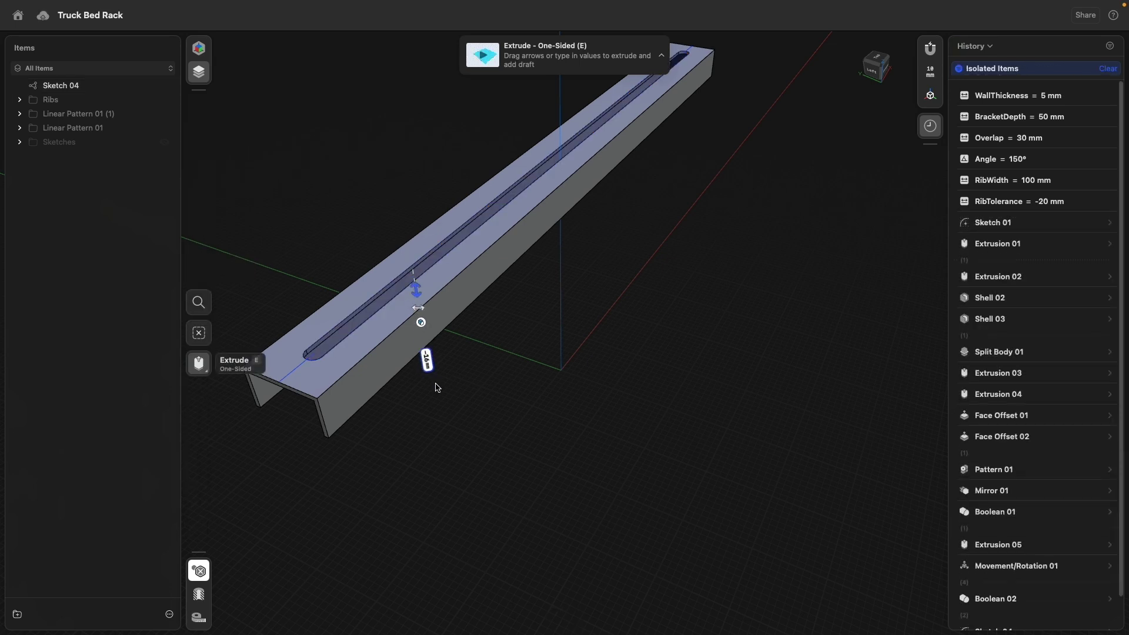
pyautogui.click(428, 362)
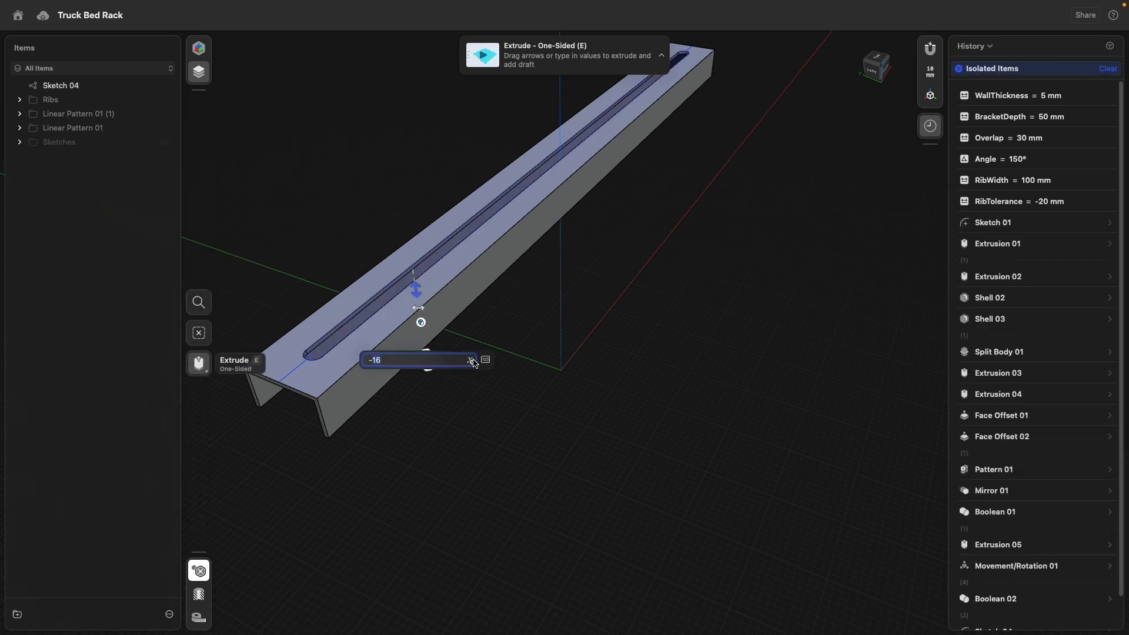
pyautogui.click(472, 361)
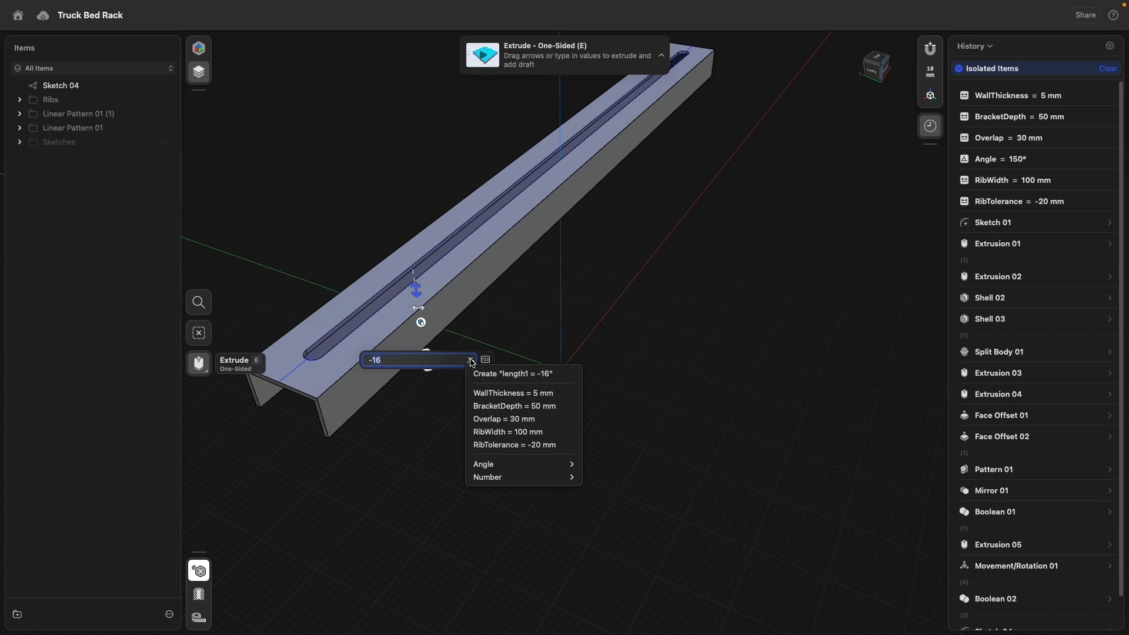
pyautogui.click(489, 393)
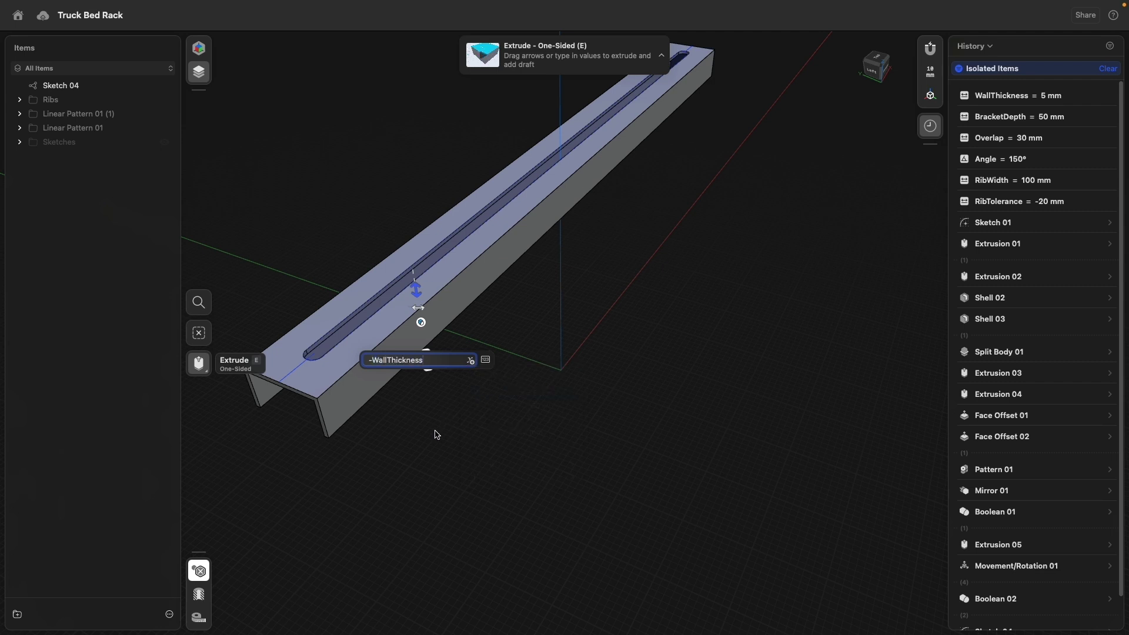
pyautogui.press('Return')
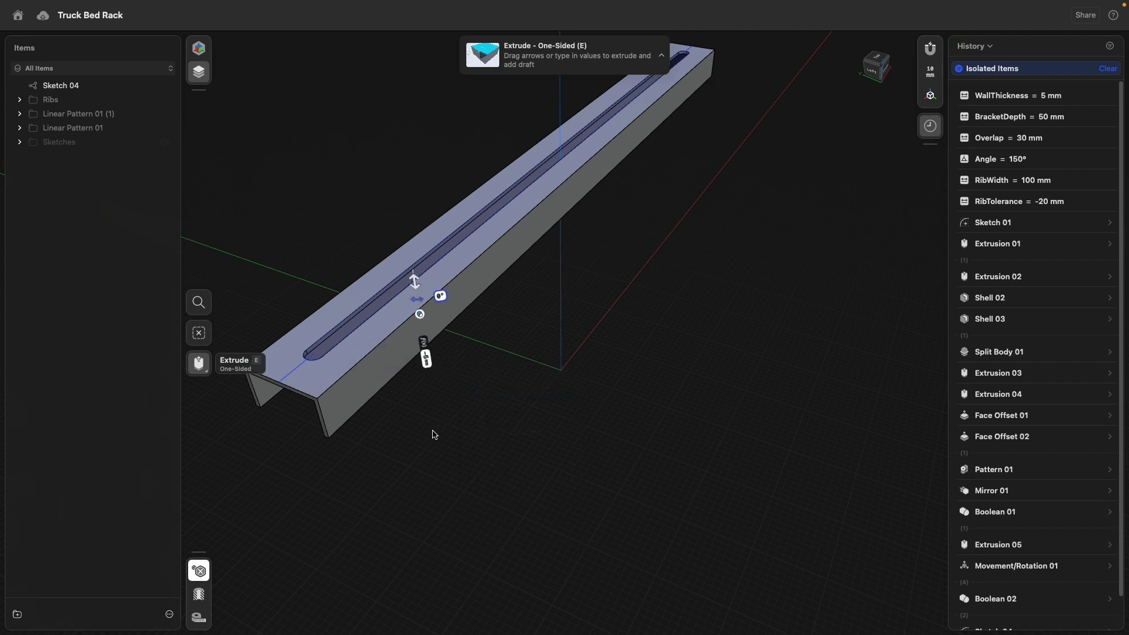
# - Turn off isolation to show the whole rack and examine the slot's end where the crossbar overlaps the bracket
pyautogui.click(201, 570)
pyautogui.moveTo(538, 409); pyautogui.dragTo(493, 431, button='right')
pyautogui.moveTo(426, 427); pyautogui.dragTo(553, 407, button='middle')
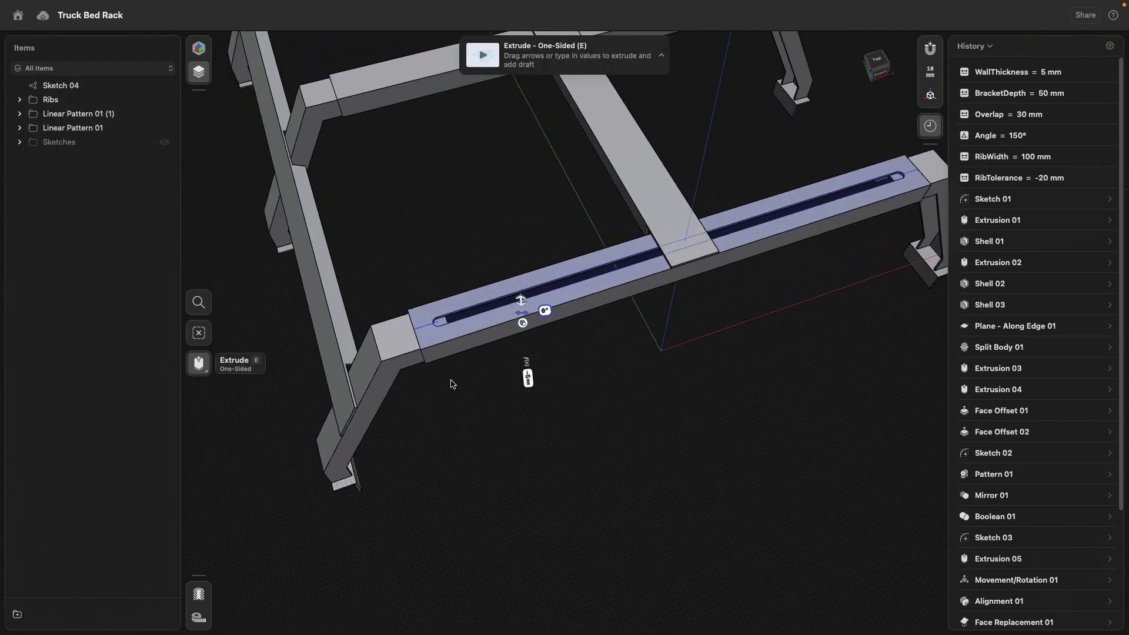
pyautogui.scroll(3, 451, 382)
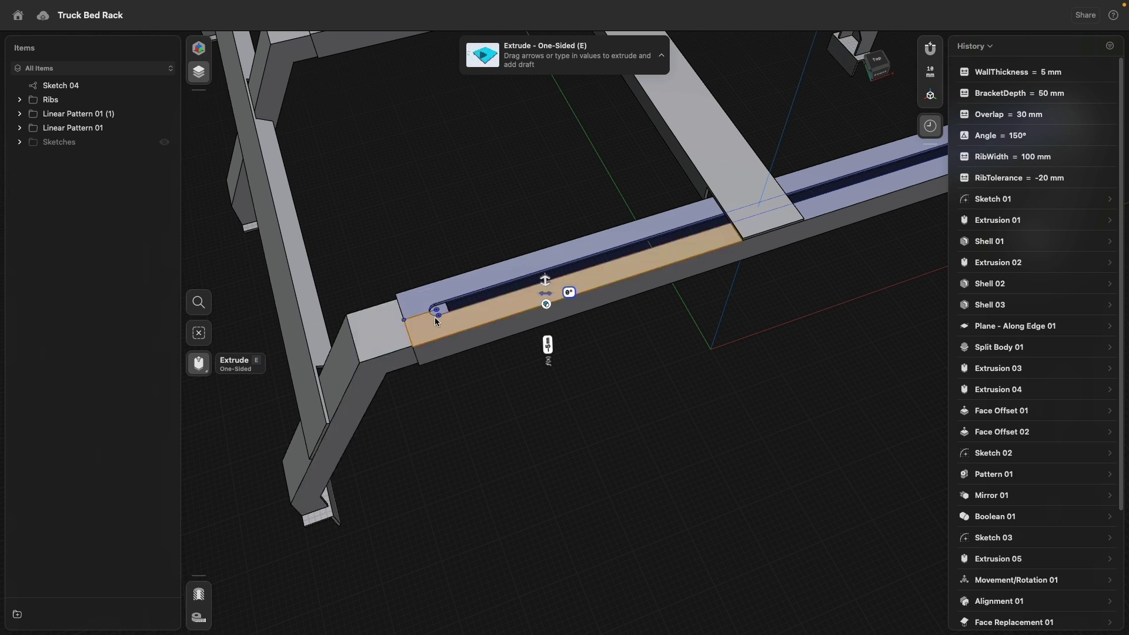
pyautogui.scroll(3, 439, 309)
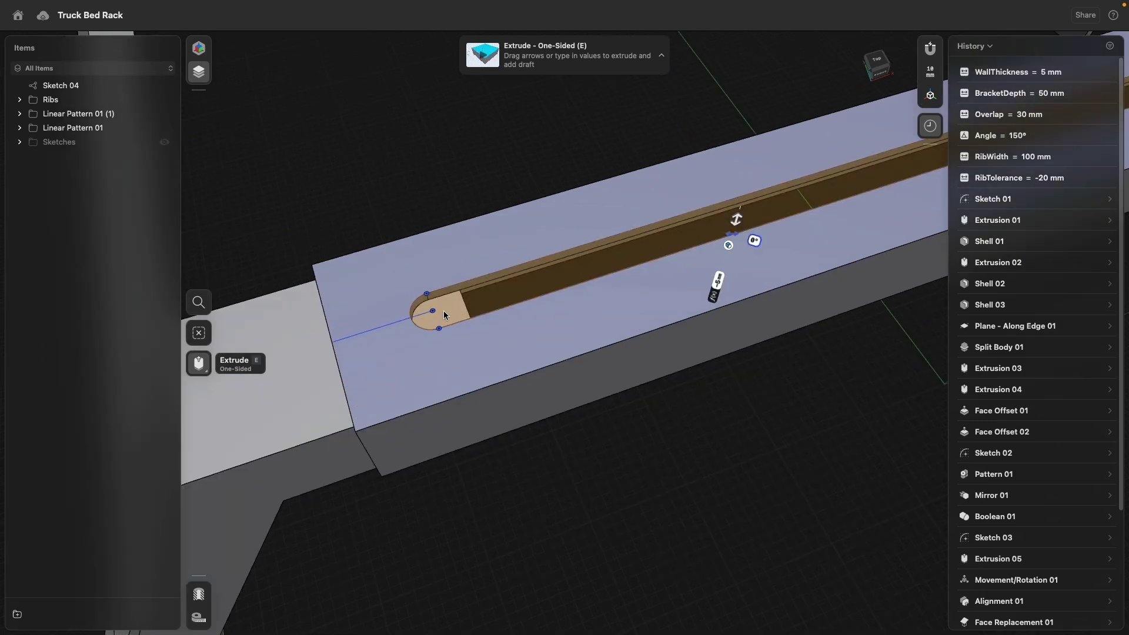
pyautogui.scroll(-5, 397, 345)
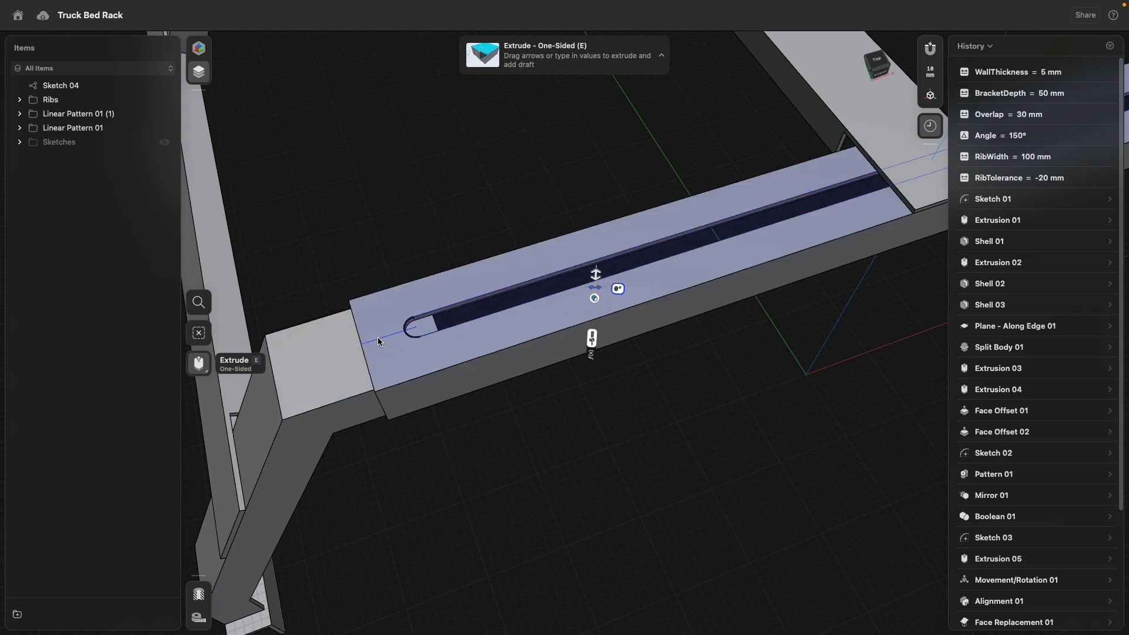
pyautogui.click(374, 368)
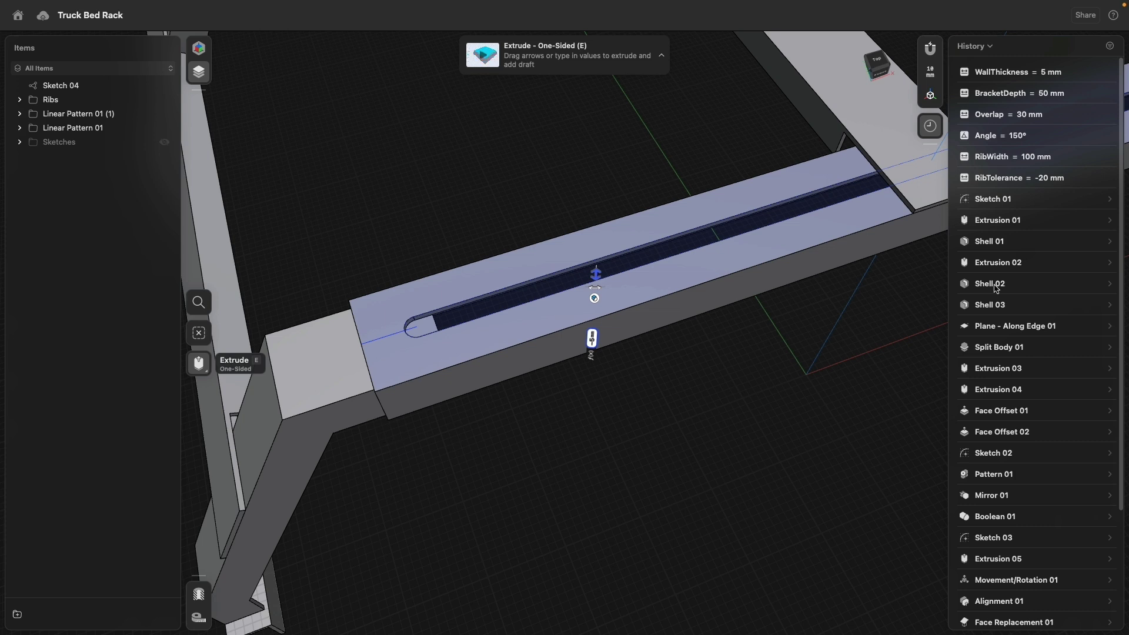
# - Leave the Extrude command, select the crossbar's end face and inspect the Extrusion 05 settings in the history
pyautogui.click(963, 165)
pyautogui.press('Escape')
pyautogui.scroll(-5, 361, 319)
pyautogui.moveTo(383, 376); pyautogui.dragTo(437, 385, button='right')
pyautogui.scroll(5, 377, 335)
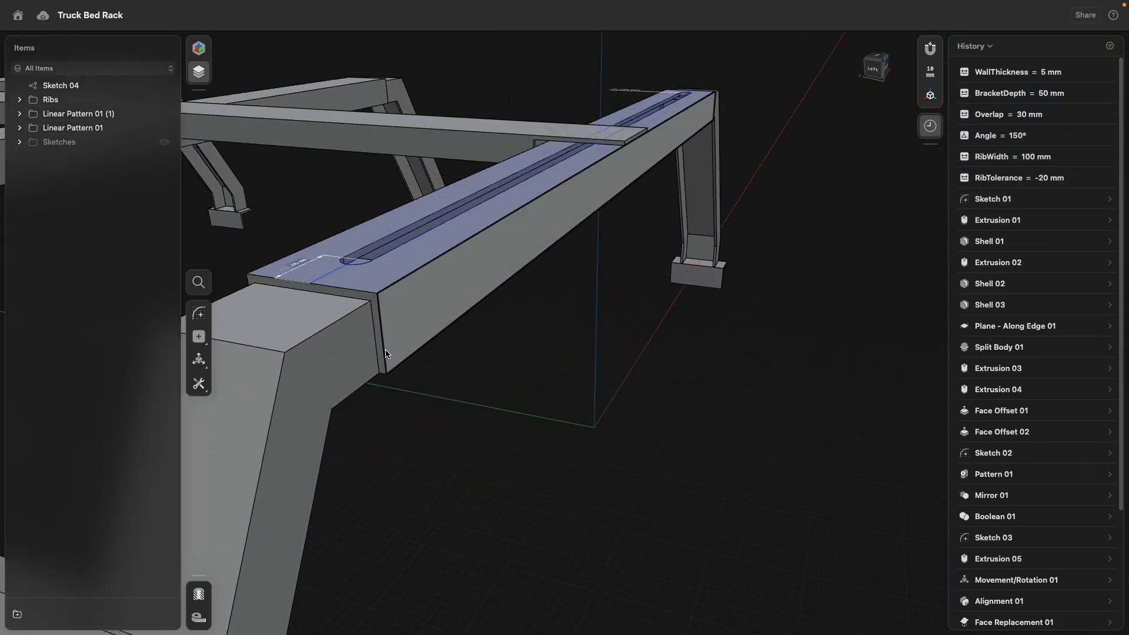
pyautogui.click(376, 321)
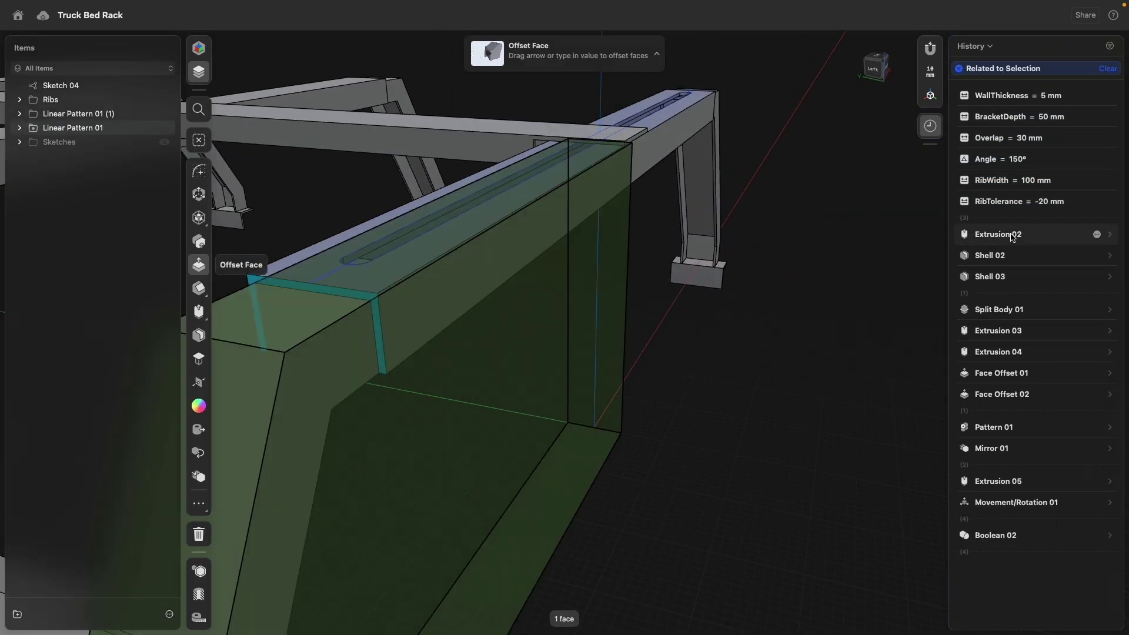
pyautogui.click(1107, 481)
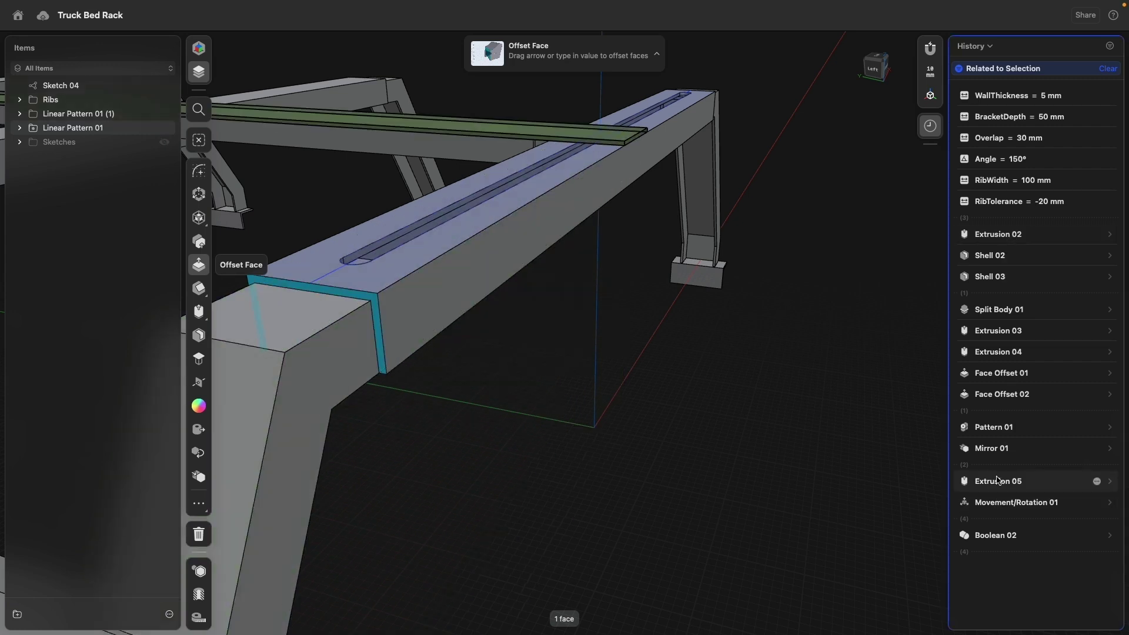
pyautogui.click(1109, 481)
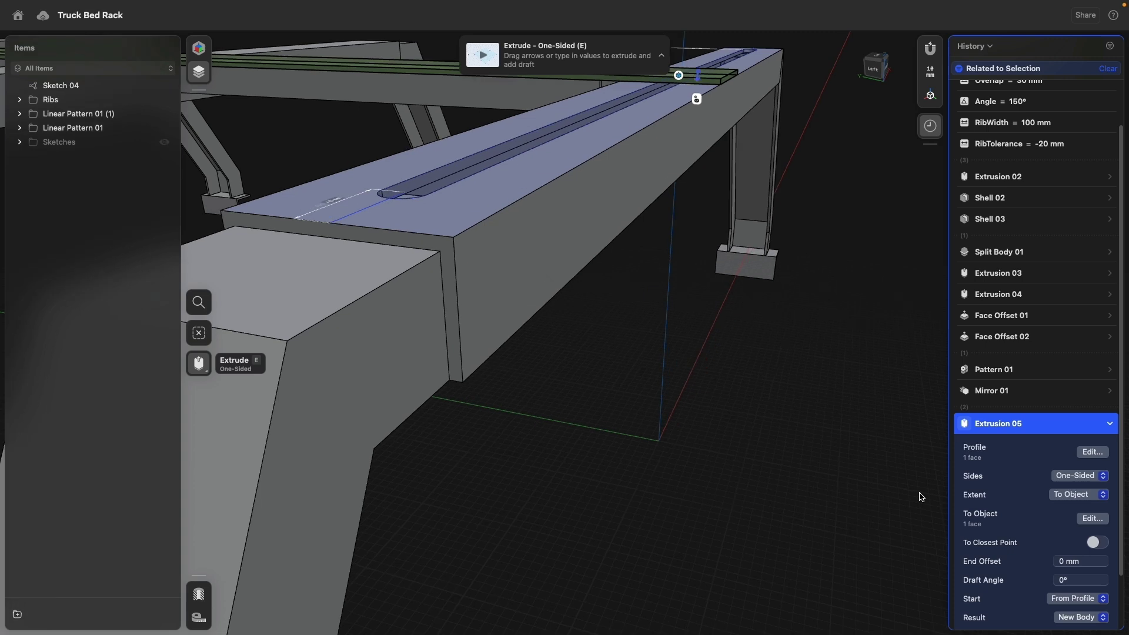
pyautogui.scroll(-3, 1038, 467)
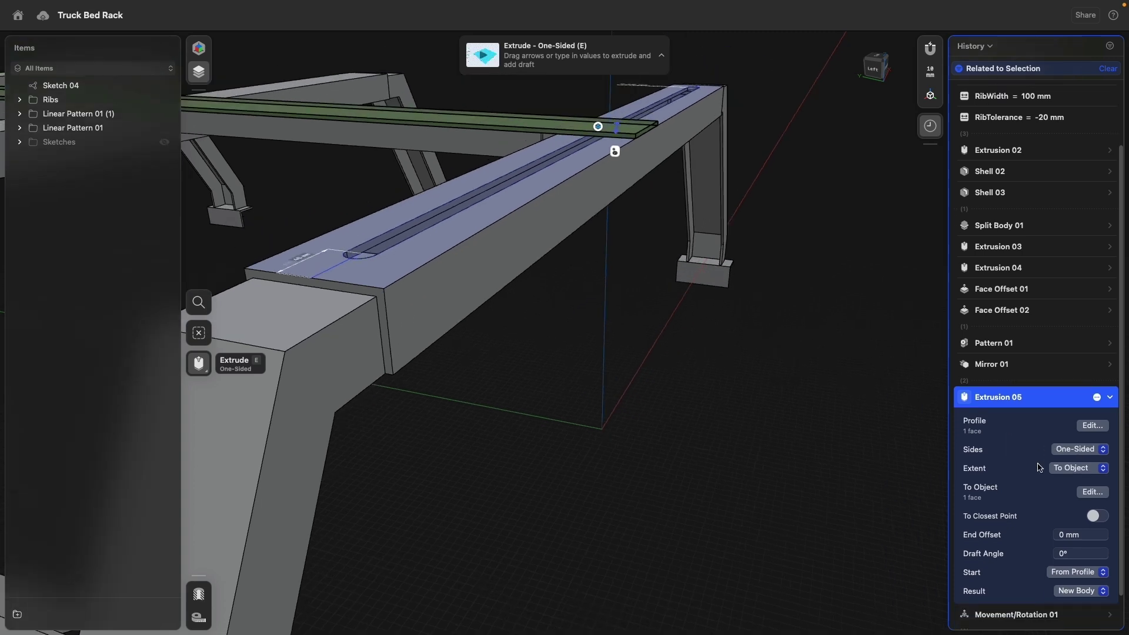
# - Isolate the crossbar and trace its end face through Face Offset 02 and Extrusion 03 to the Overlap variable
pyautogui.click(465, 306)
pyautogui.click(199, 571)
pyautogui.click(485, 465)
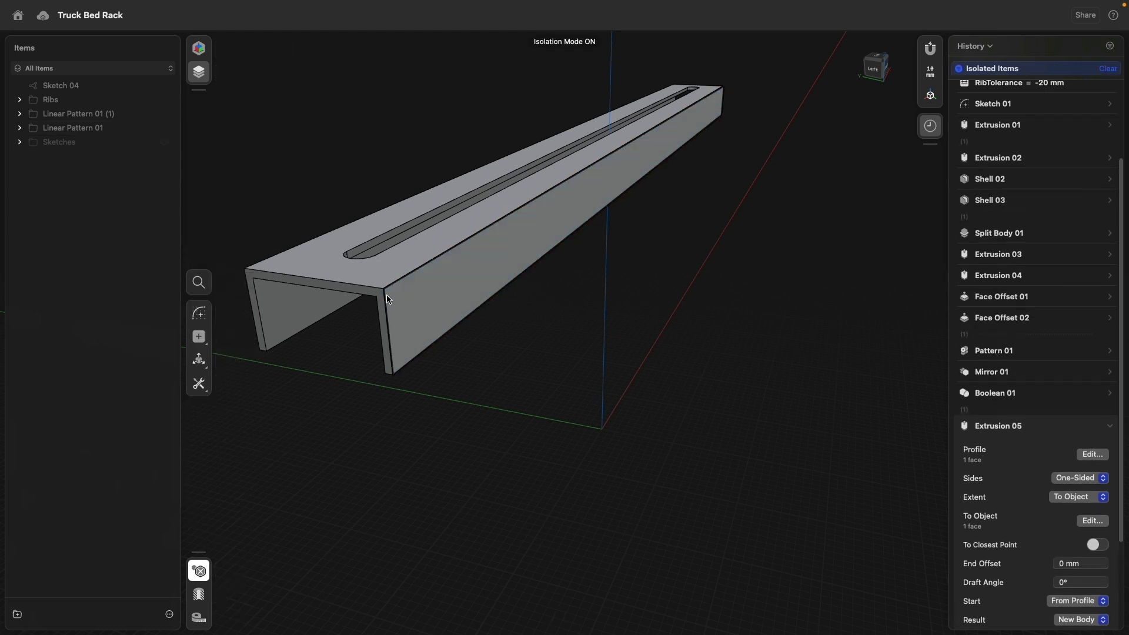
pyautogui.click(380, 299)
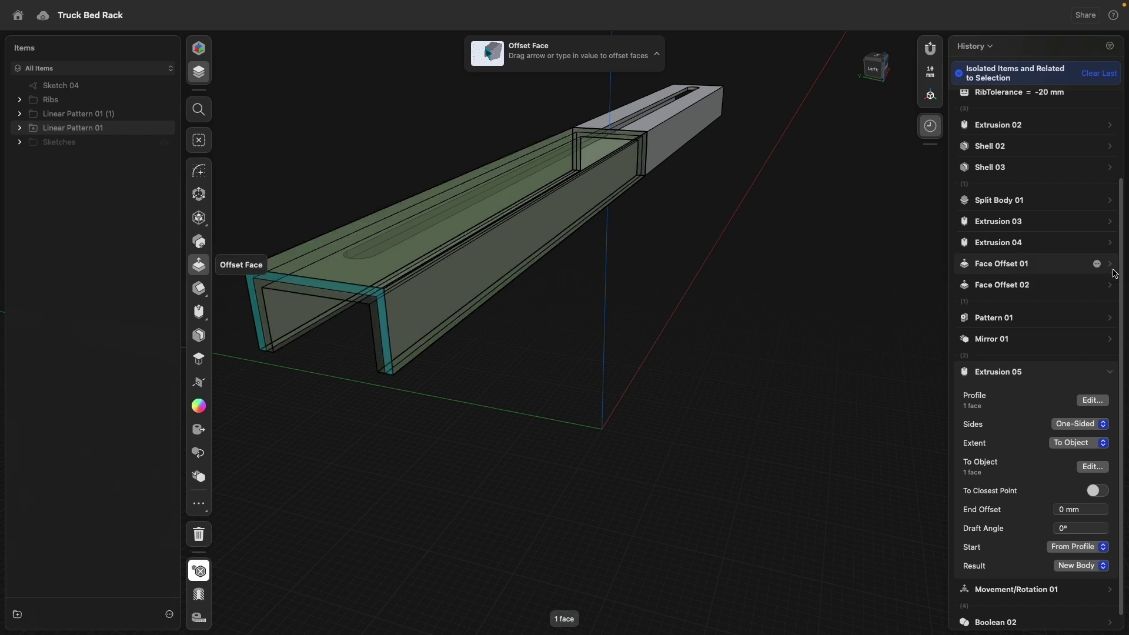
pyautogui.click(1114, 287)
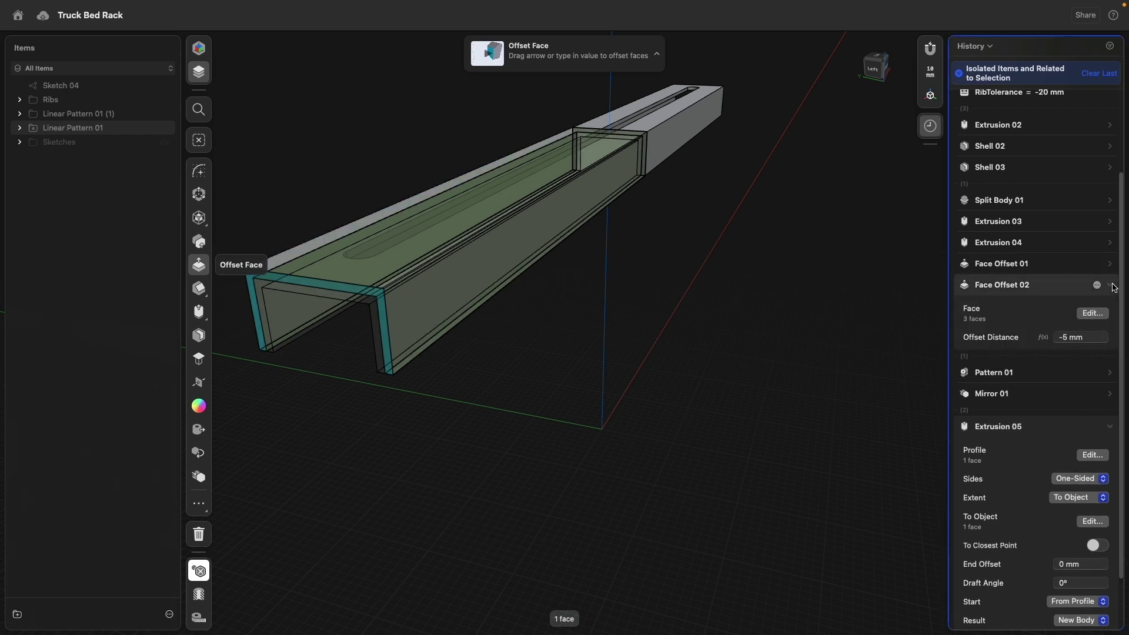
pyautogui.click(1114, 287)
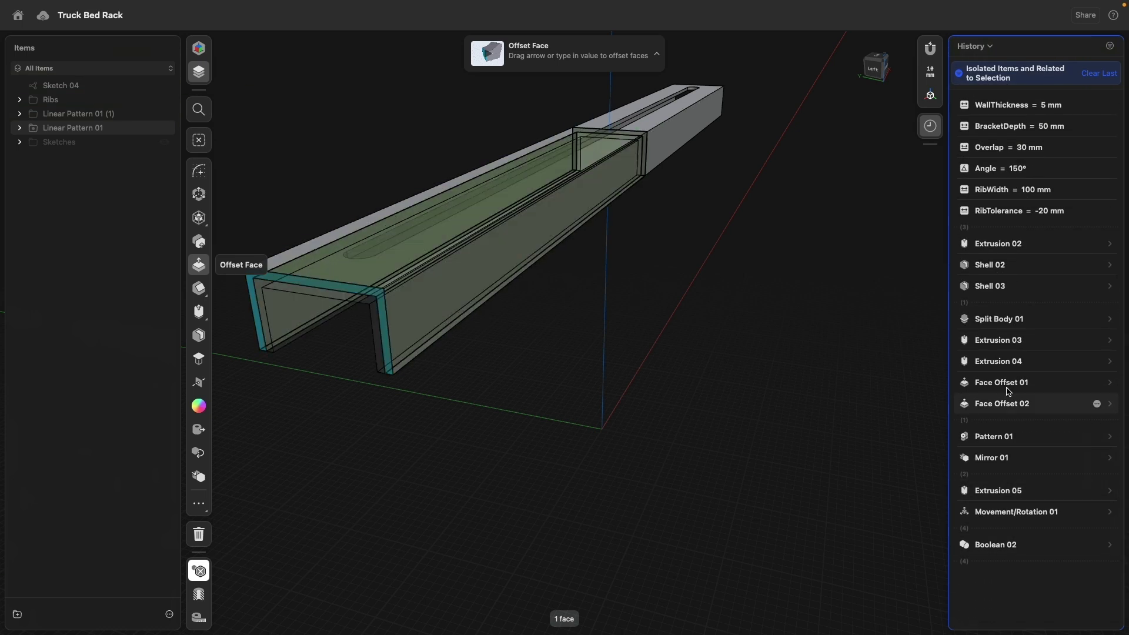
pyautogui.click(1110, 342)
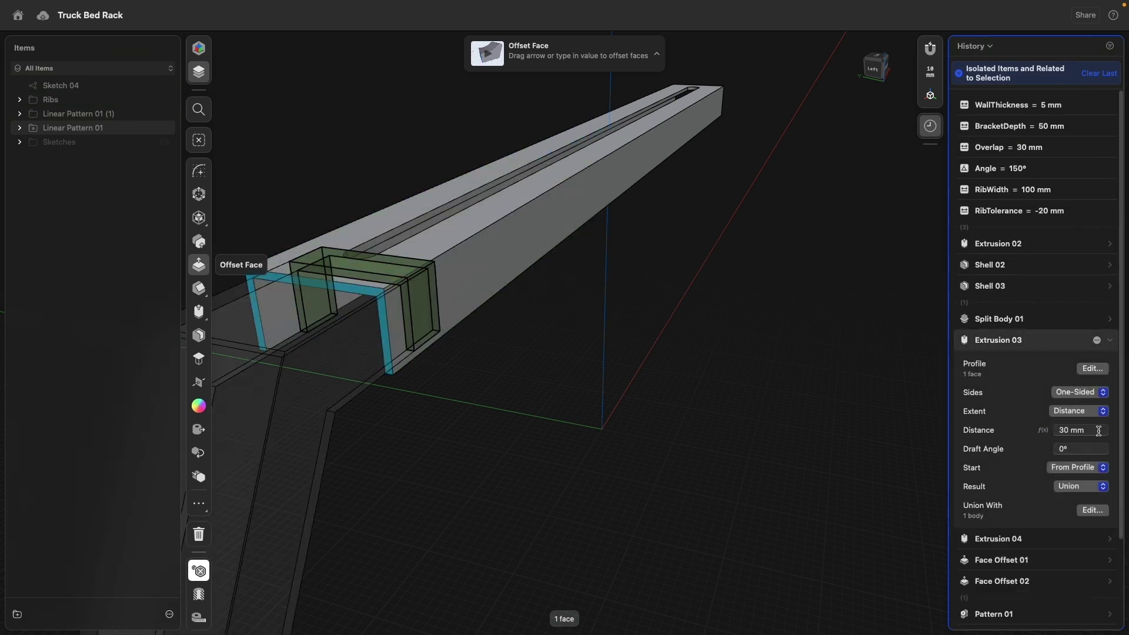
pyautogui.click(1097, 431)
pyautogui.click(886, 277)
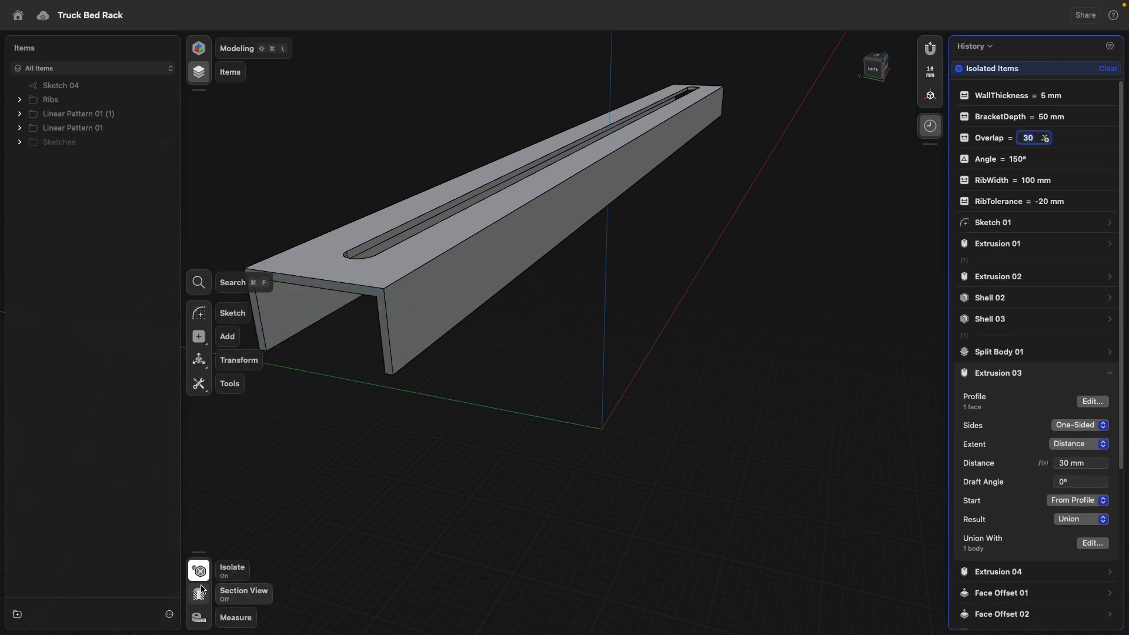
# - Turn off isolation and set the Overlap variable to 50 mm
pyautogui.click(199, 571)
pyautogui.click(1022, 115)
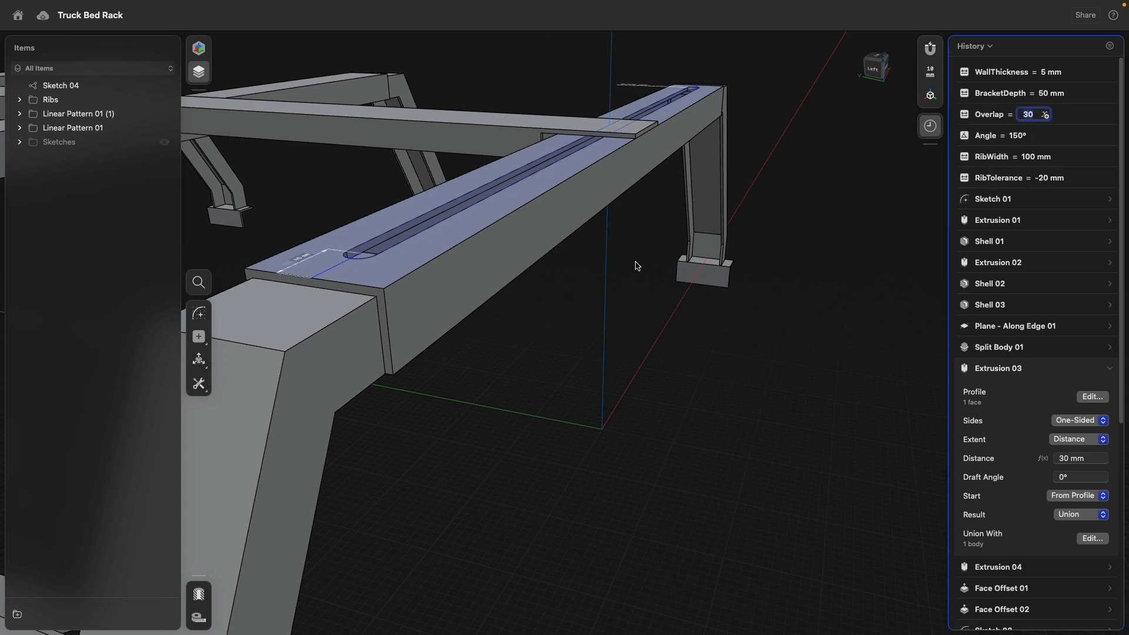
pyautogui.moveTo(635, 265); pyautogui.dragTo(549, 313, button='middle')
pyautogui.moveTo(549, 312); pyautogui.dragTo(467, 375, button='right')
pyautogui.moveTo(467, 375); pyautogui.dragTo(703, 360, button='middle')
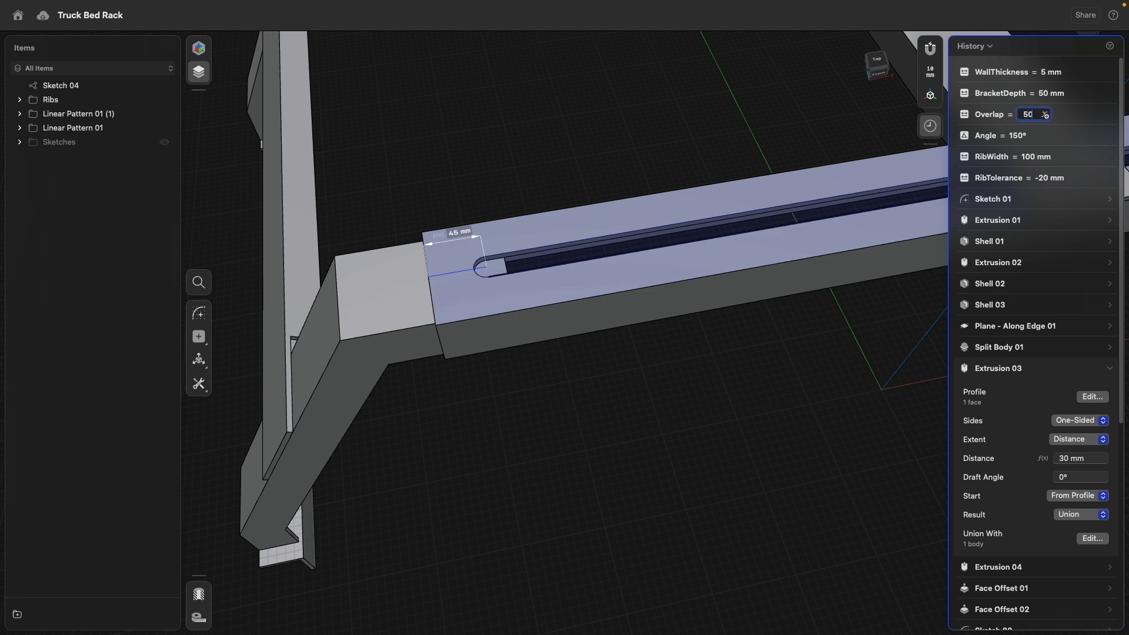
pyautogui.write('50')
pyautogui.press('Return')
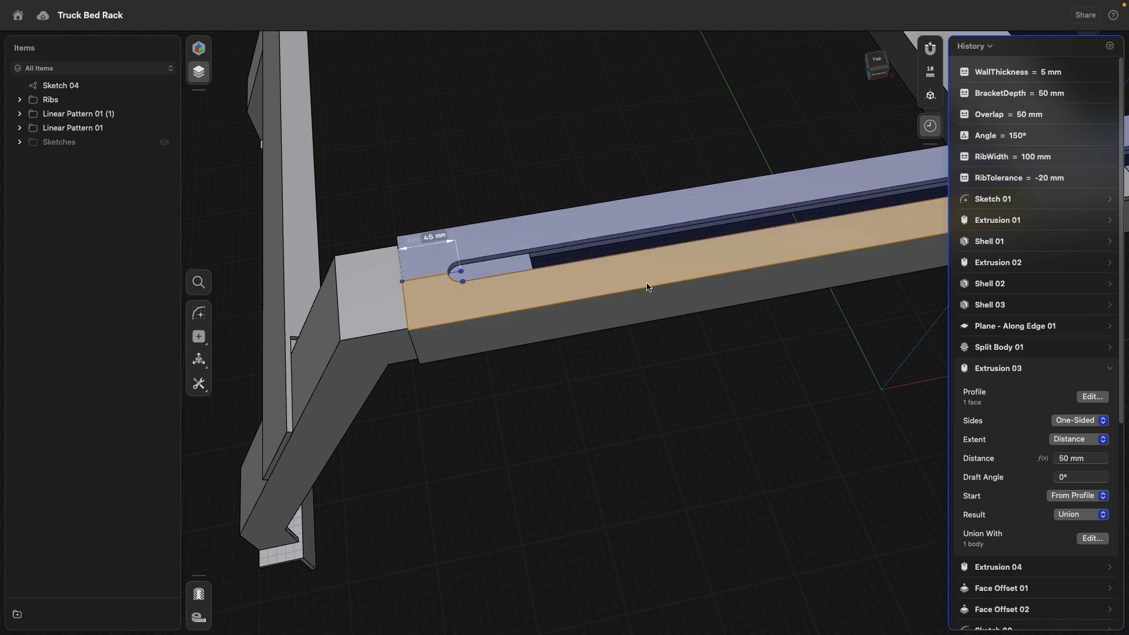
# - Rename the Overlap variable to RibOverlap and update its references
pyautogui.rightClick(989, 117)
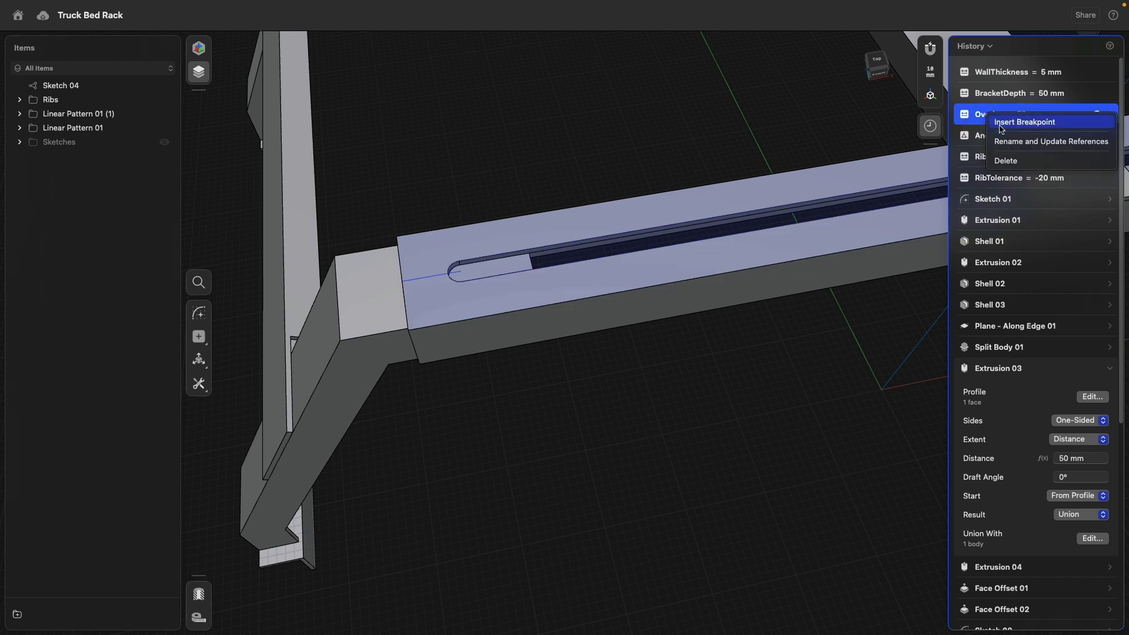
pyautogui.click(1013, 140)
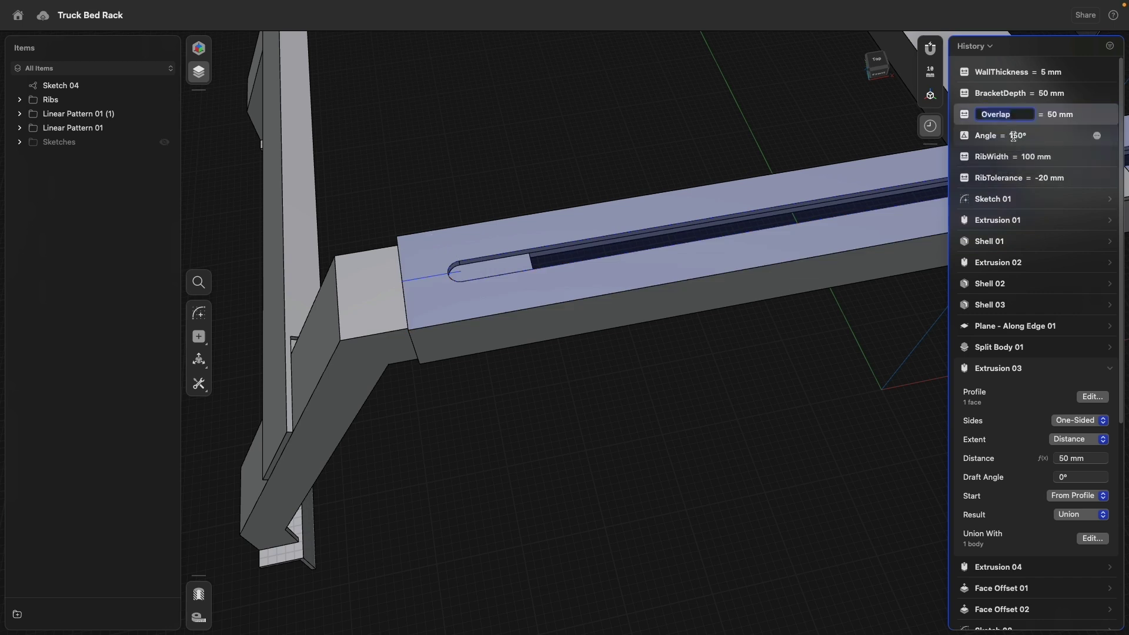
pyautogui.write('Rib')
pyautogui.press('Return')
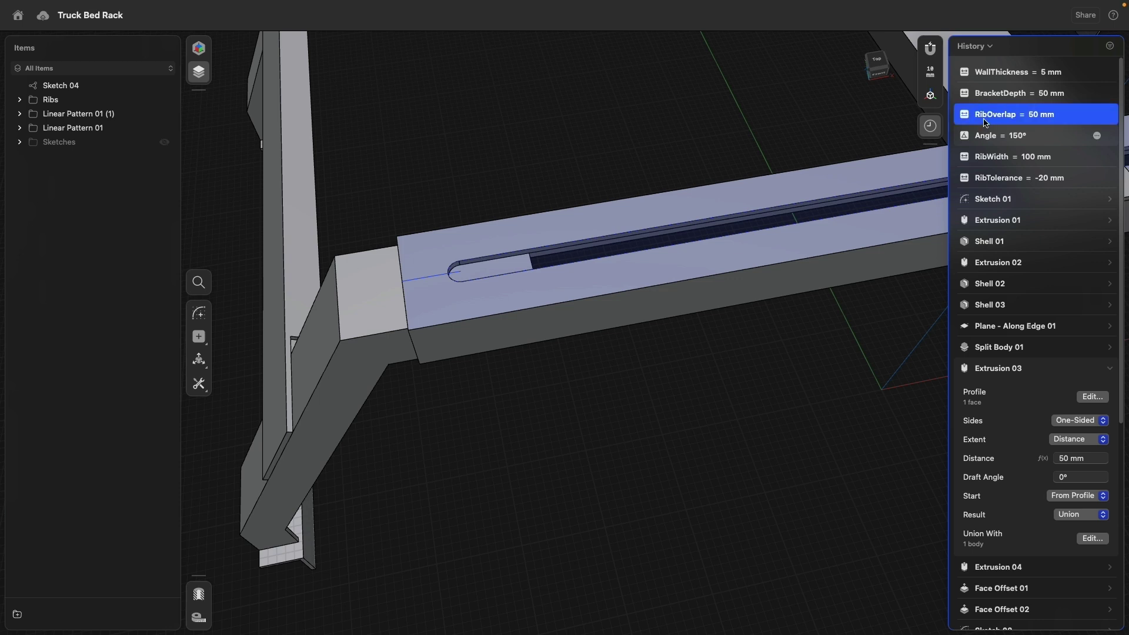
pyautogui.click(585, 463)
# - Examine the bracket's faces and the long rib's top face around the slotted crossbar
pyautogui.moveTo(541, 435); pyautogui.dragTo(584, 388, button='right')
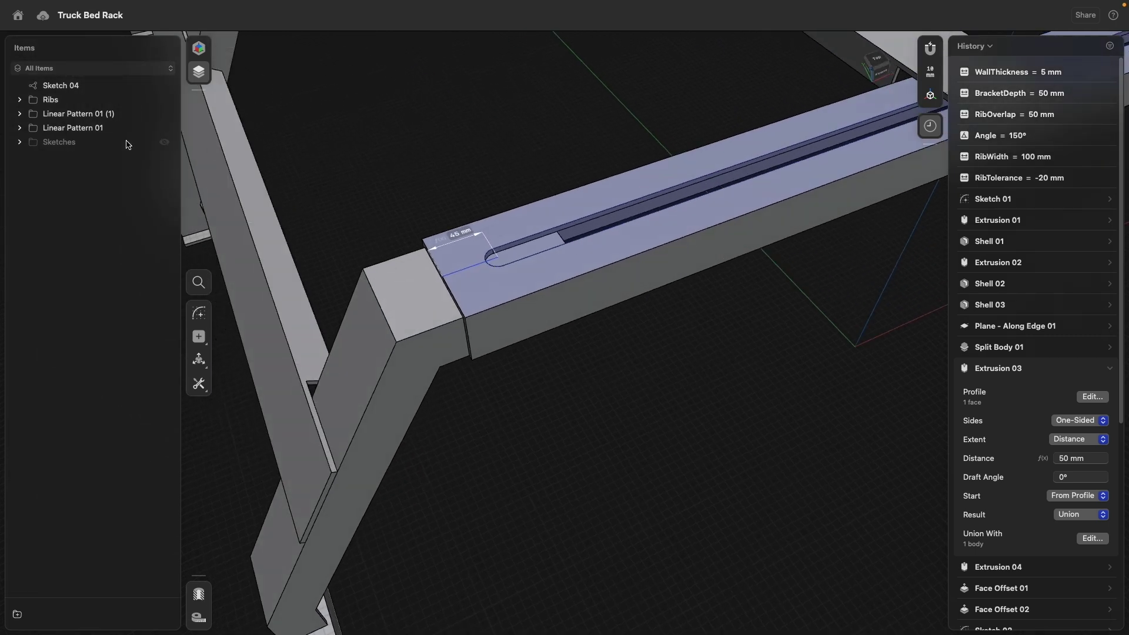
pyautogui.click(411, 302)
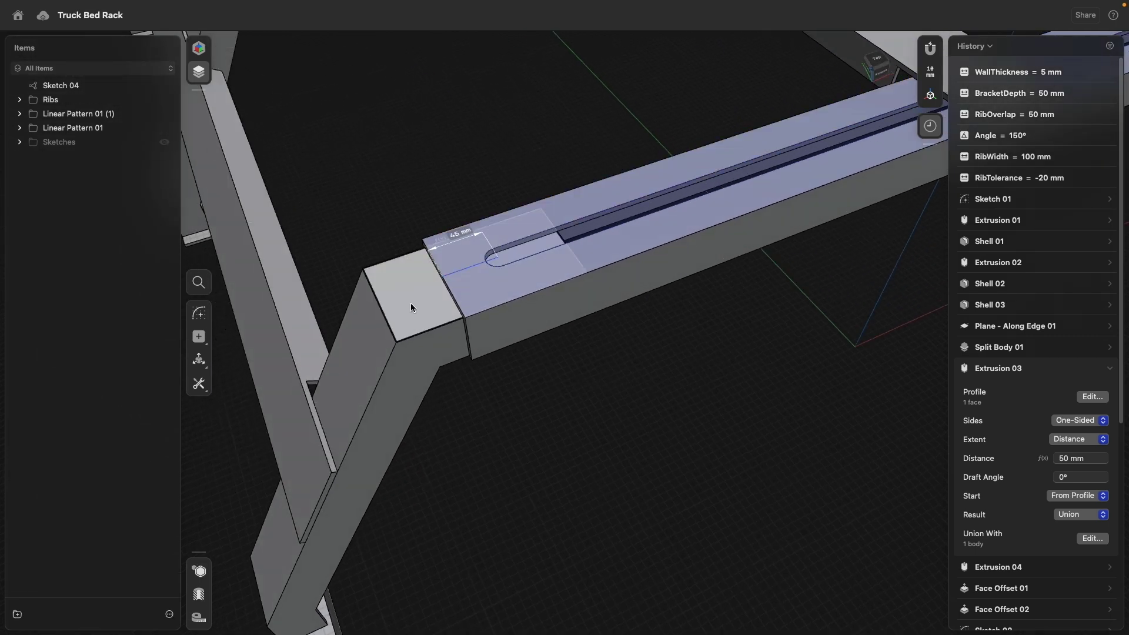
pyautogui.scroll(-5, 391, 333)
pyautogui.click(369, 356)
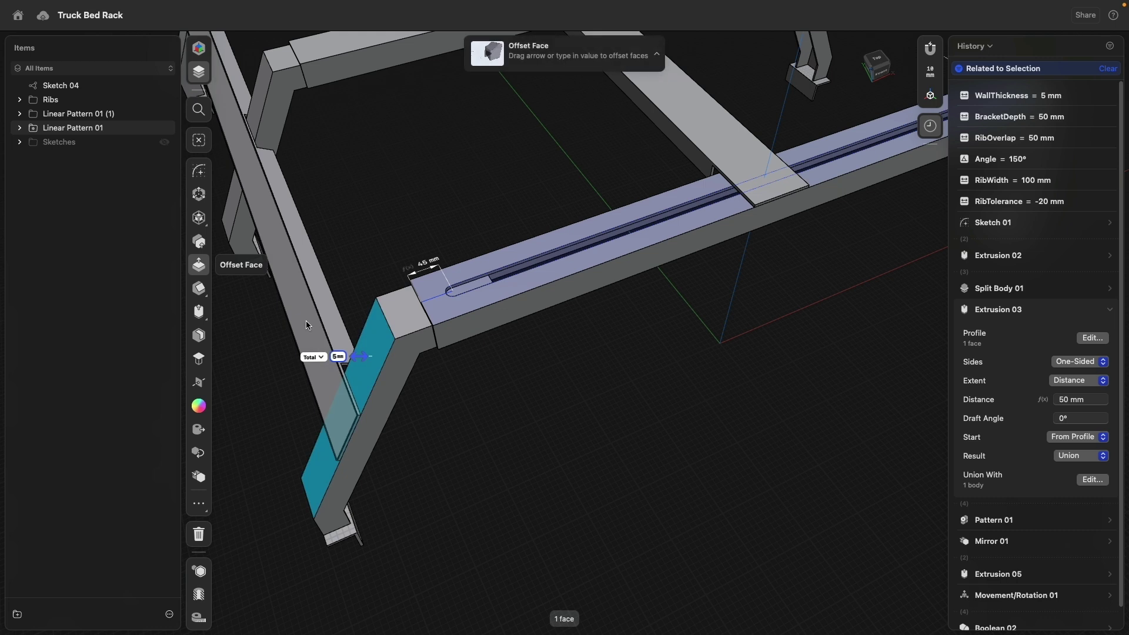
pyautogui.scroll(-3, 318, 324)
pyautogui.click(619, 165)
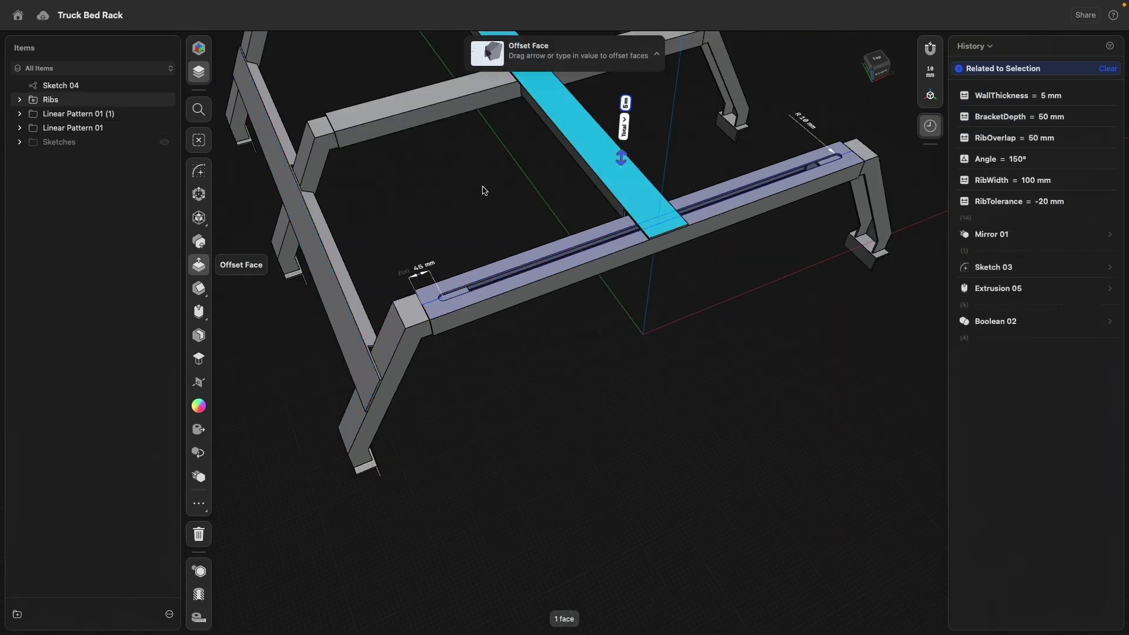
pyautogui.click(443, 200)
# - Review Sketch 04, exit it and move a copy of the slot sketch vertically above the crossbar
pyautogui.doubleClick(49, 85)
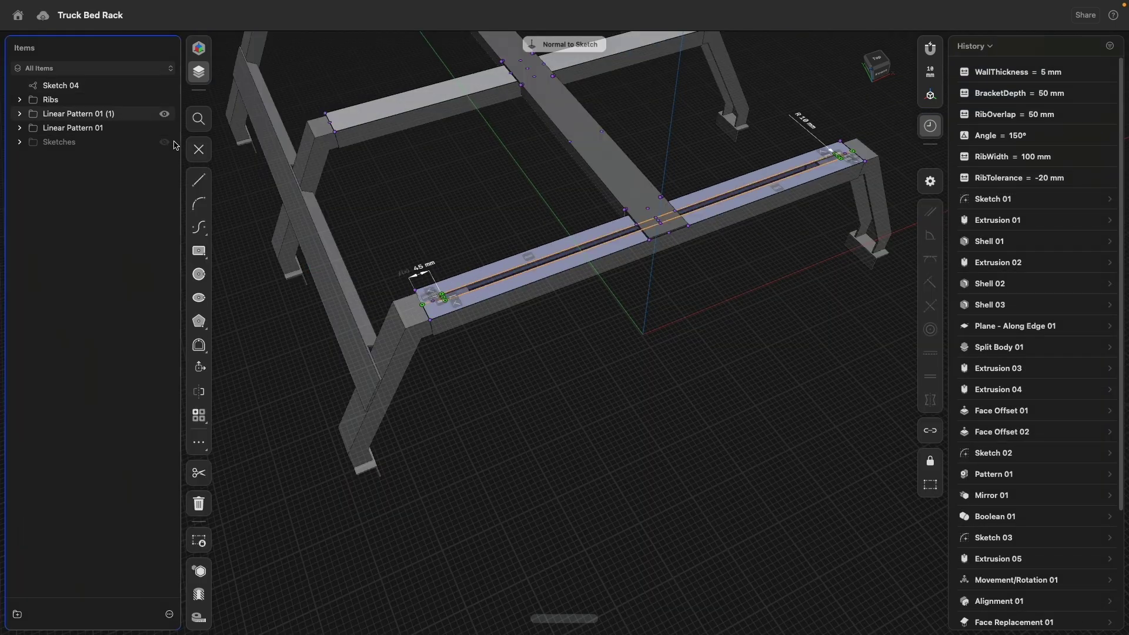
pyautogui.scroll(5, 450, 273)
pyautogui.scroll(3, 450, 273)
pyautogui.click(199, 150)
pyautogui.moveTo(480, 470)
pyautogui.mouseDown(button='right')
pyautogui.moveTo(550, 447)
pyautogui.moveTo(547, 461)
pyautogui.mouseUp(button='right')
pyautogui.scroll(-3, 547, 461)
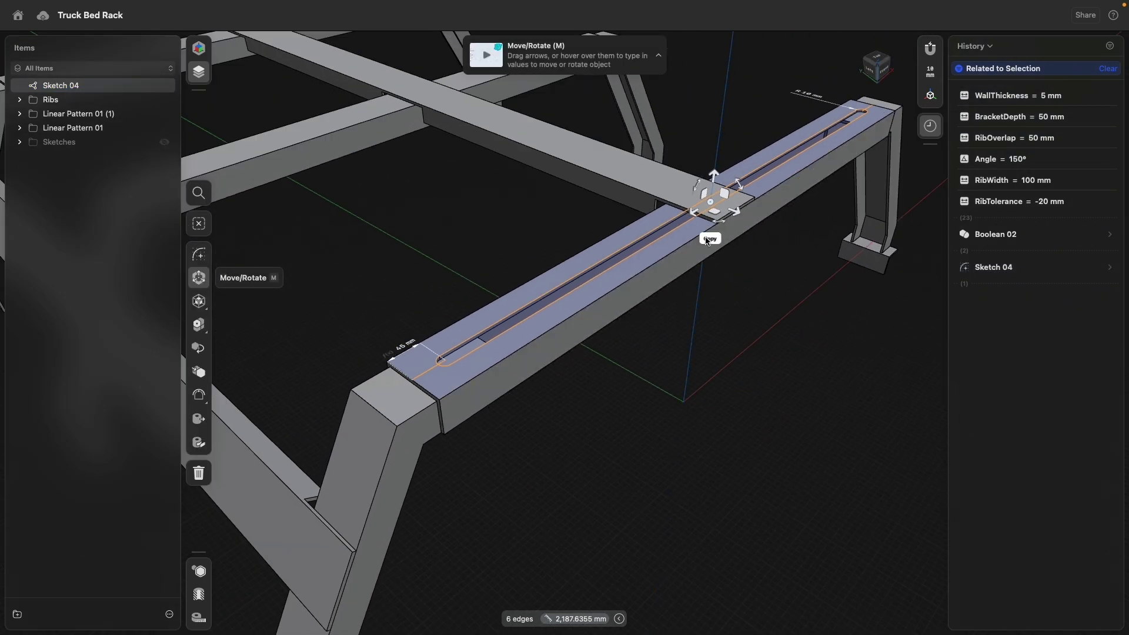
pyautogui.scroll(-3, 741, 259)
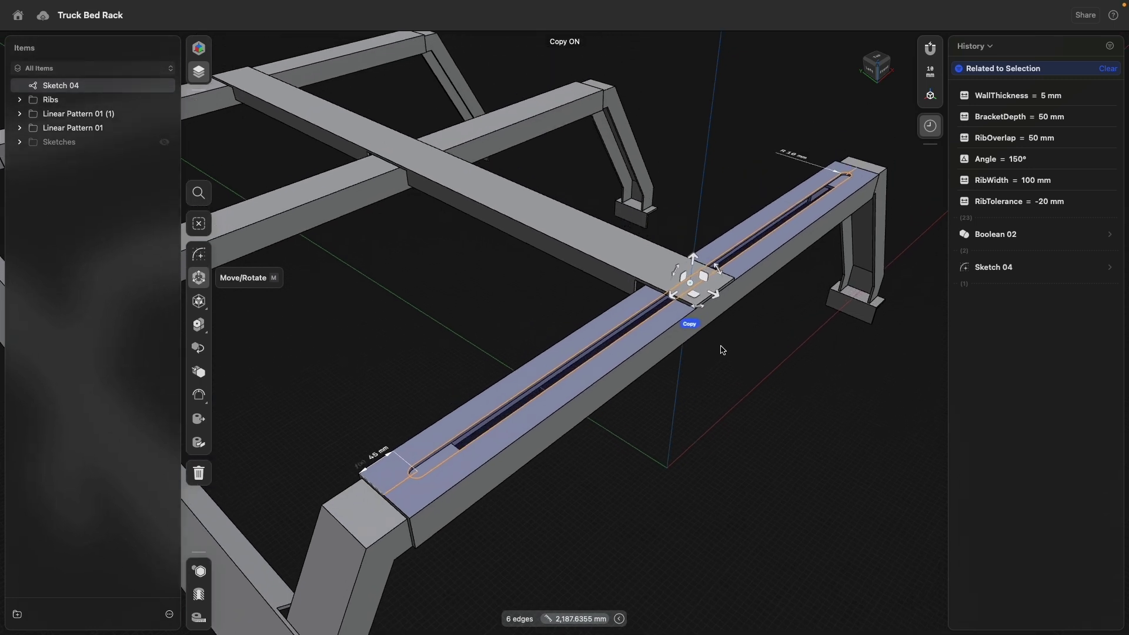
pyautogui.moveTo(695, 261); pyautogui.dragTo(706, 158)
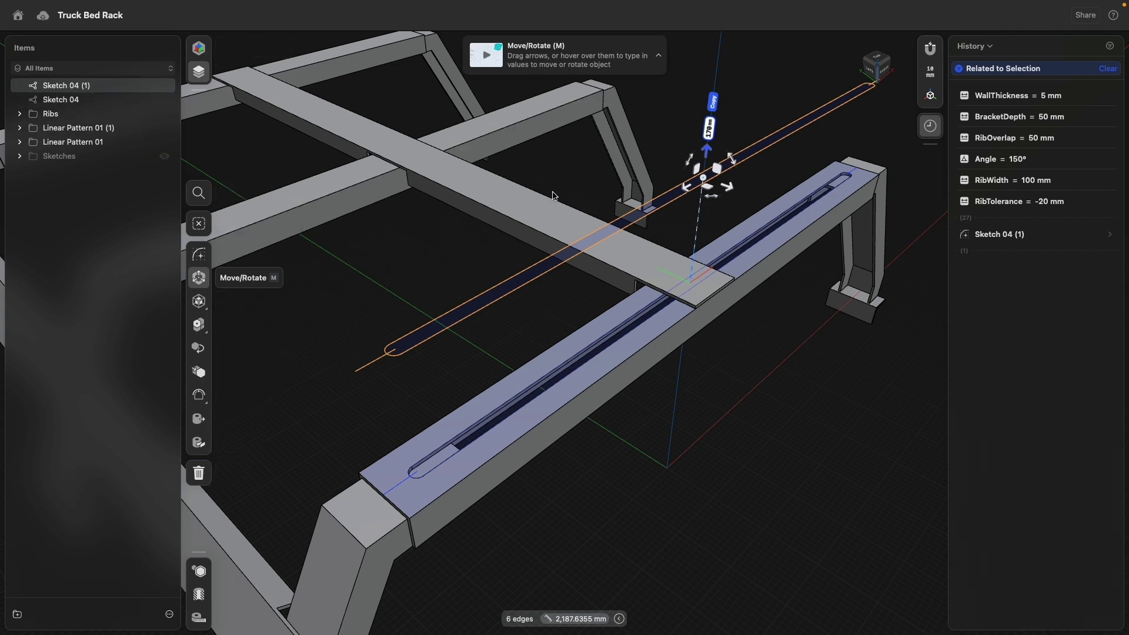
# - Set the plane of Sketch 04 (1) to the top face of the bracket under the crossbar's end
pyautogui.doubleClick(37, 91)
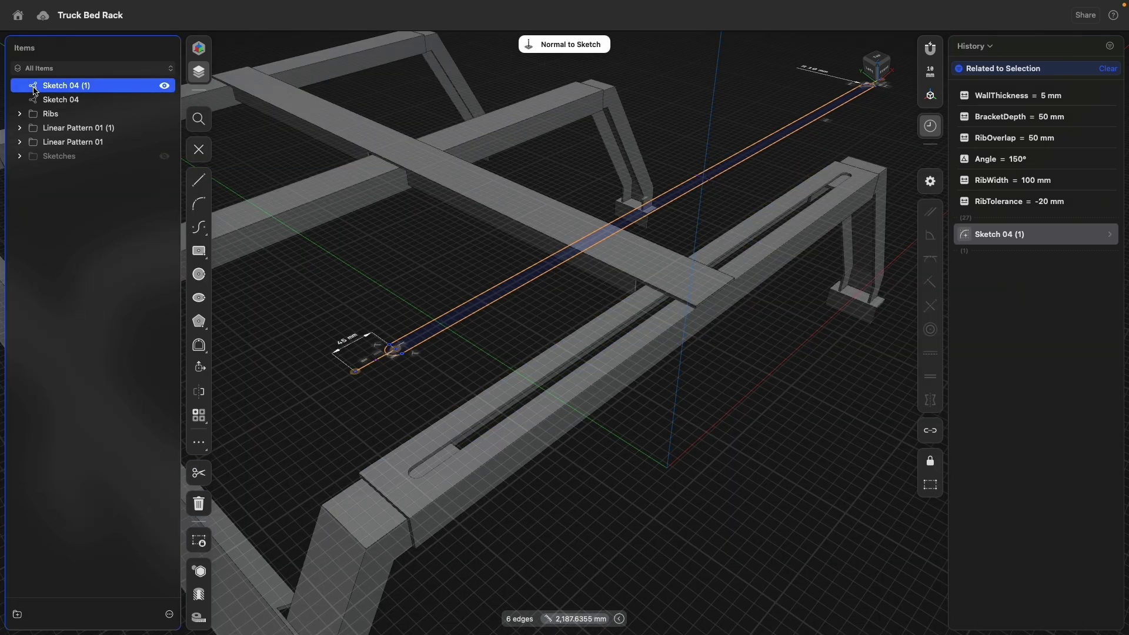
pyautogui.click(1110, 236)
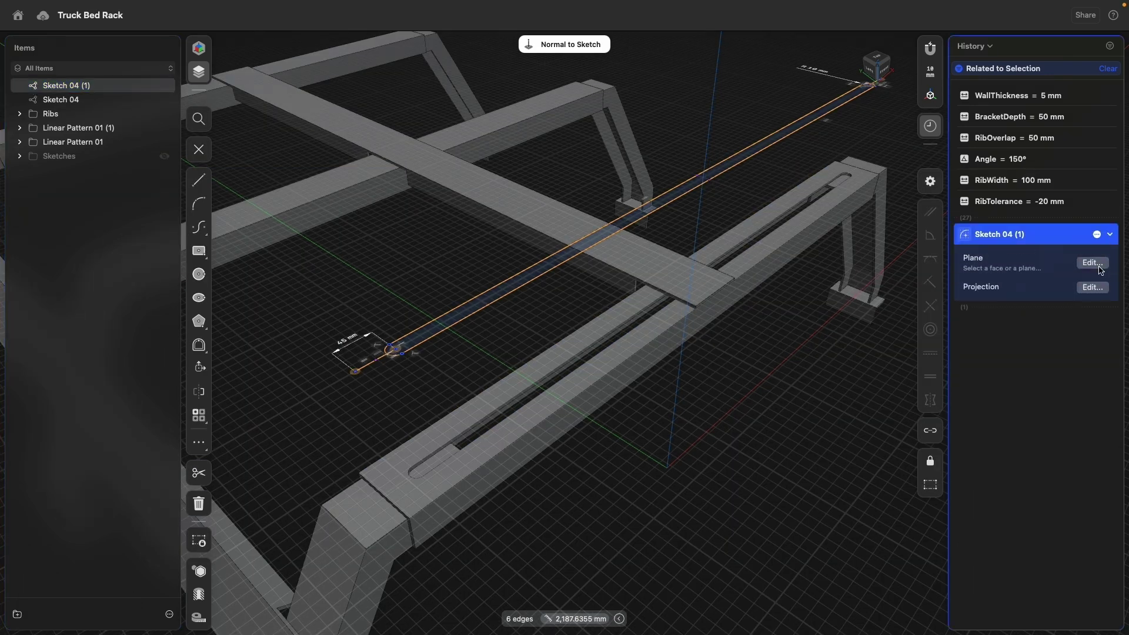
pyautogui.click(1093, 263)
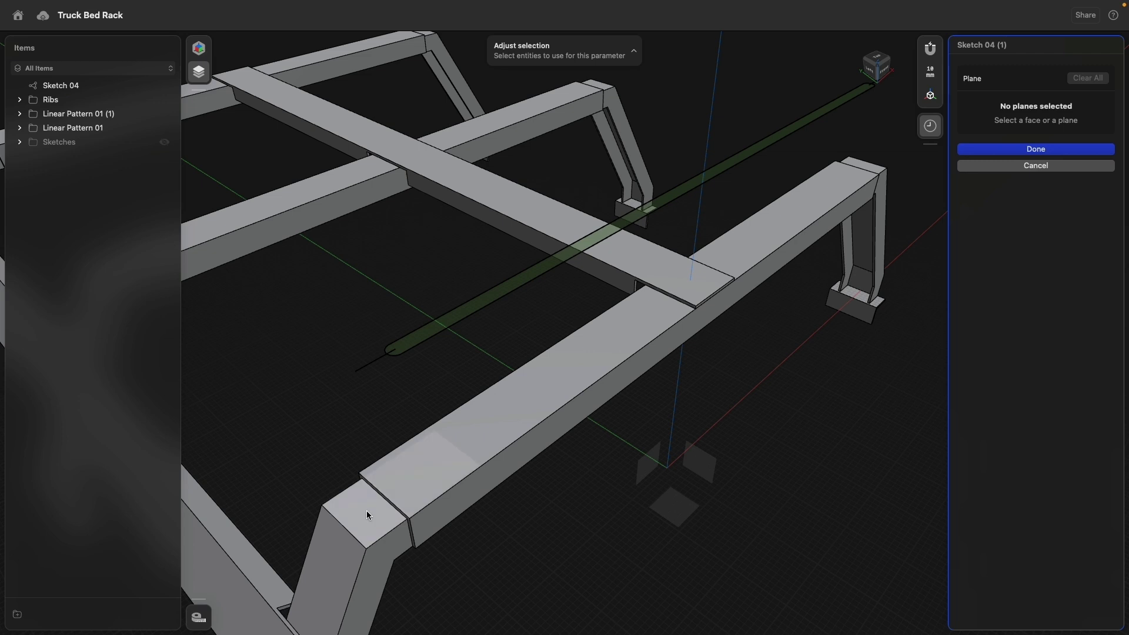
pyautogui.click(367, 513)
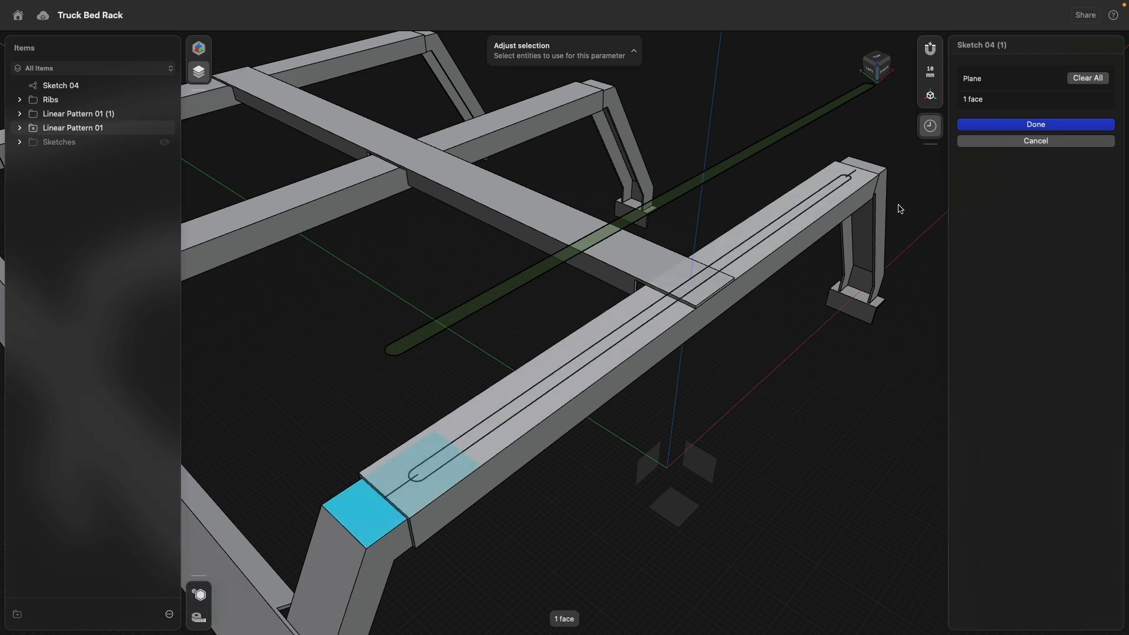
pyautogui.click(1060, 132)
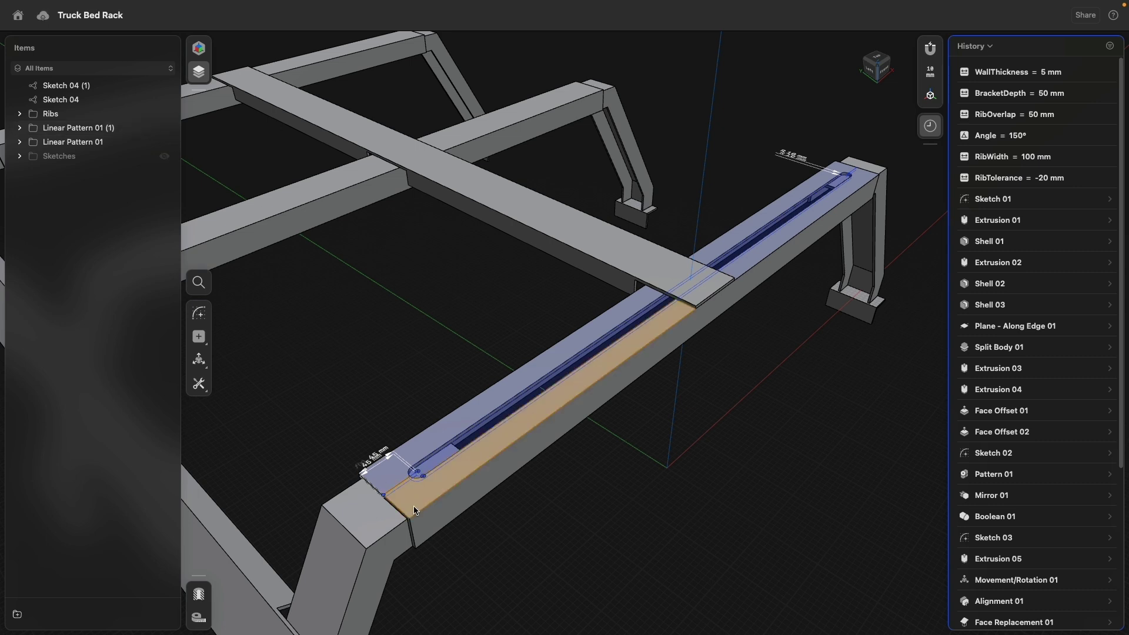
# - Isolate the bracket at the crossbar's end and show Sketch 04 (1) with it
pyautogui.scroll(3, 518, 462)
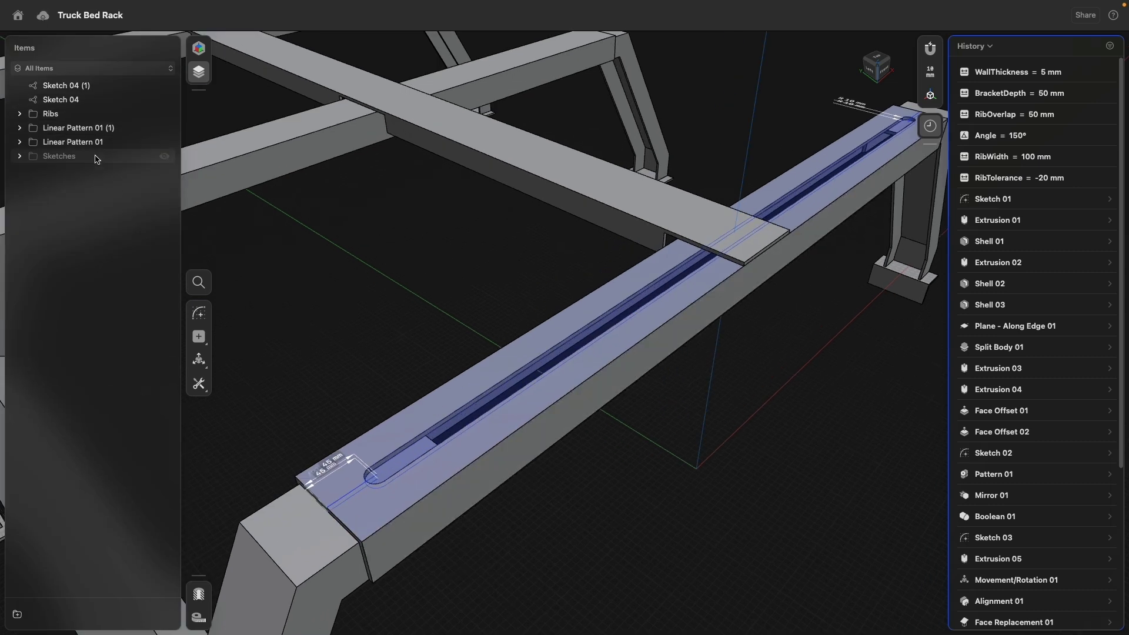
pyautogui.doubleClick(77, 86)
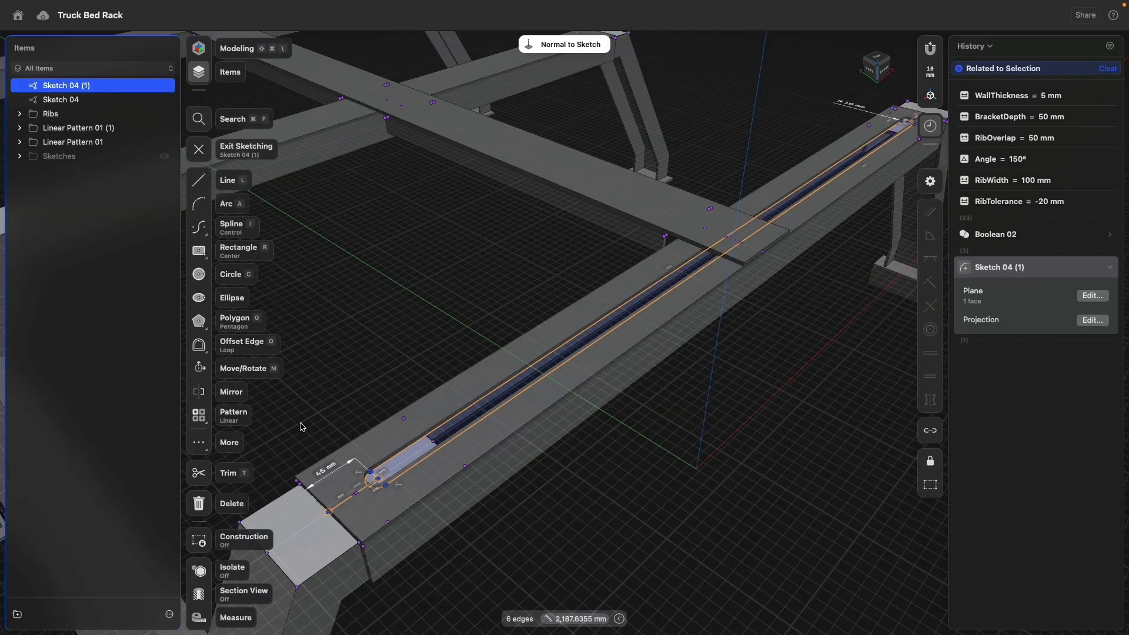
pyautogui.click(307, 557)
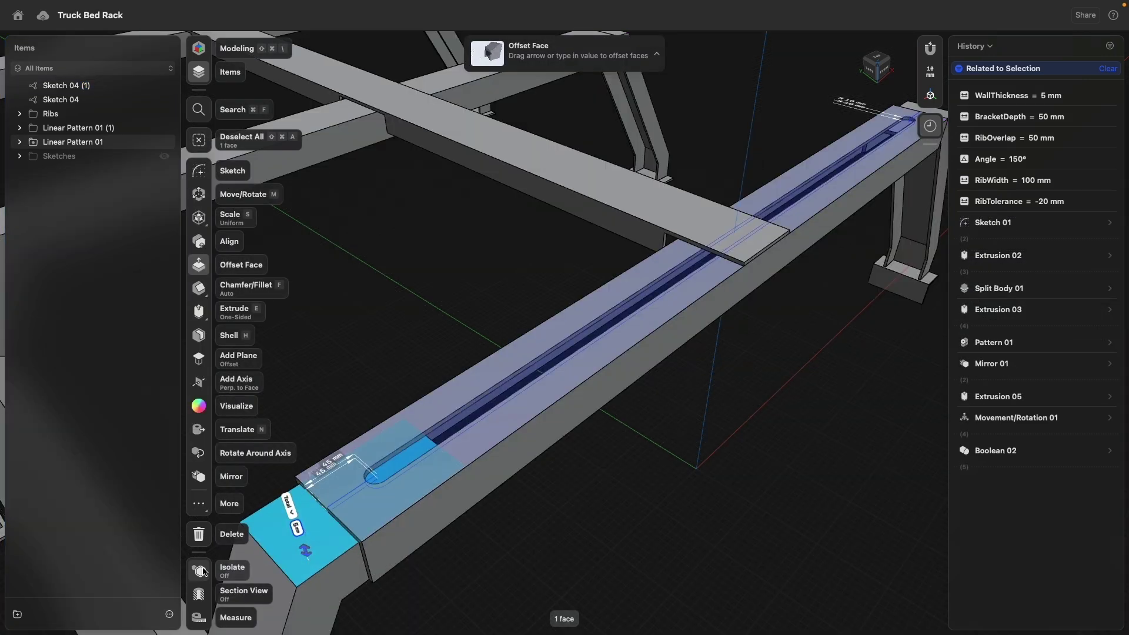
pyautogui.click(202, 571)
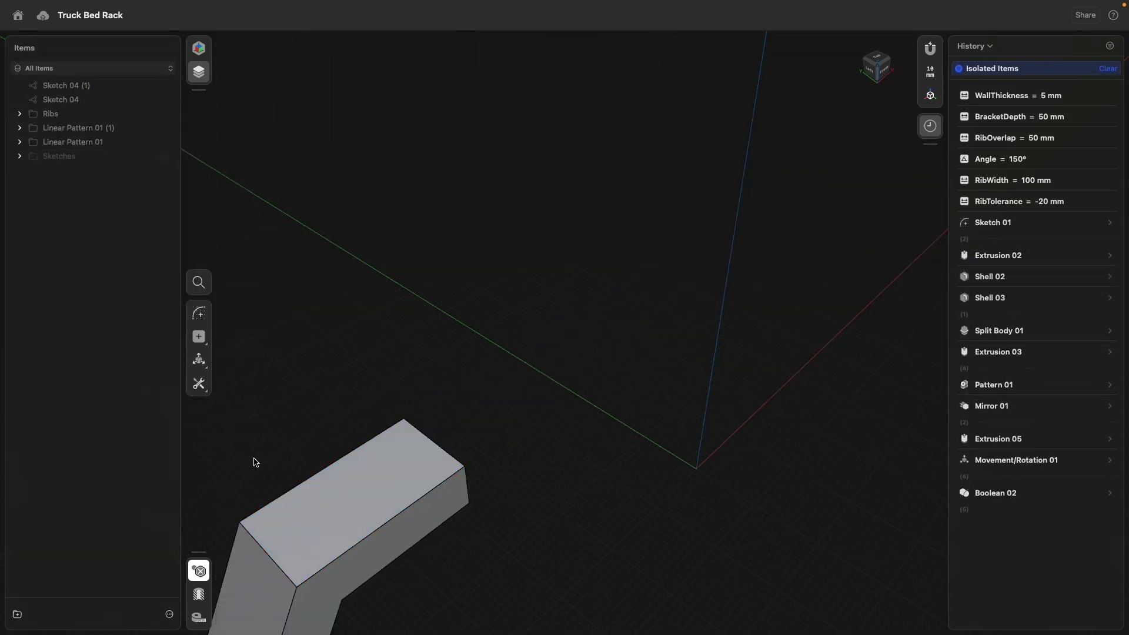
pyautogui.click(165, 87)
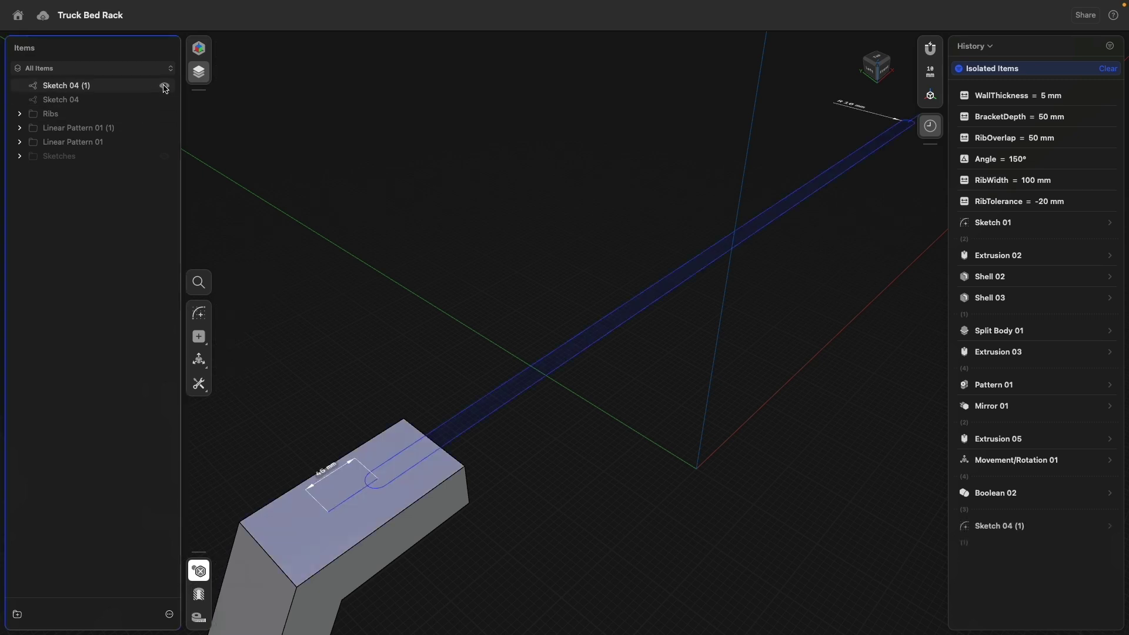
# - Attach both ends of Sketch 04 (1)'s centreline to the midpoints of the bracket top face's short edges and exit the sketch
pyautogui.moveTo(450, 247); pyautogui.dragTo(408, 282, button='right')
pyautogui.moveTo(352, 291); pyautogui.dragTo(504, 182, button='middle')
pyautogui.scroll(5, 478, 297)
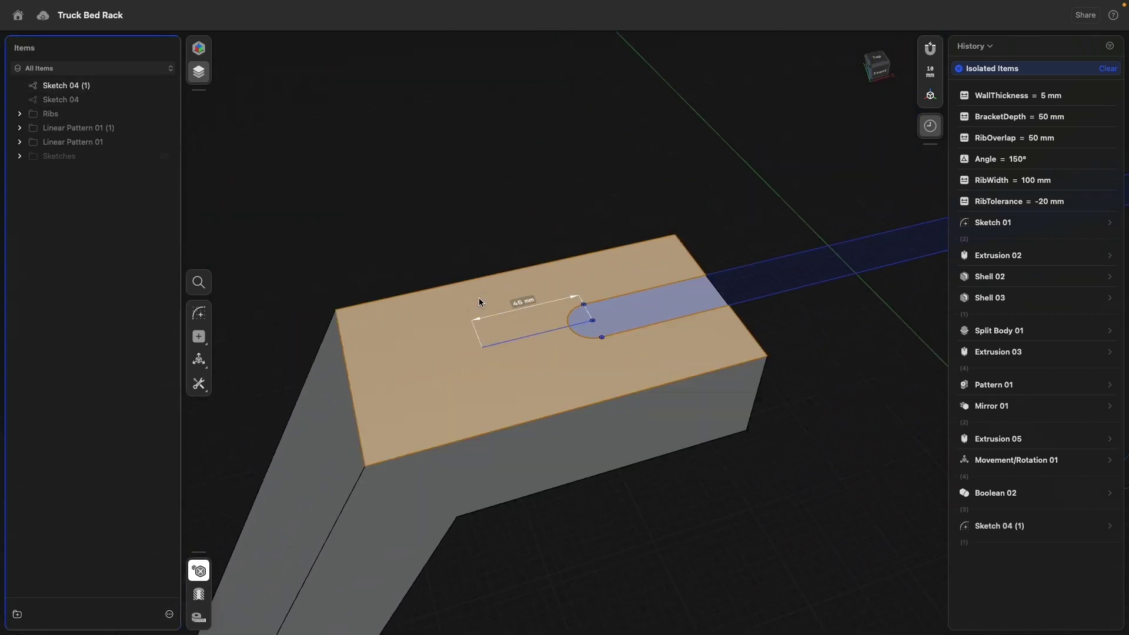
pyautogui.click(482, 348)
pyautogui.moveTo(482, 348); pyautogui.dragTo(357, 378)
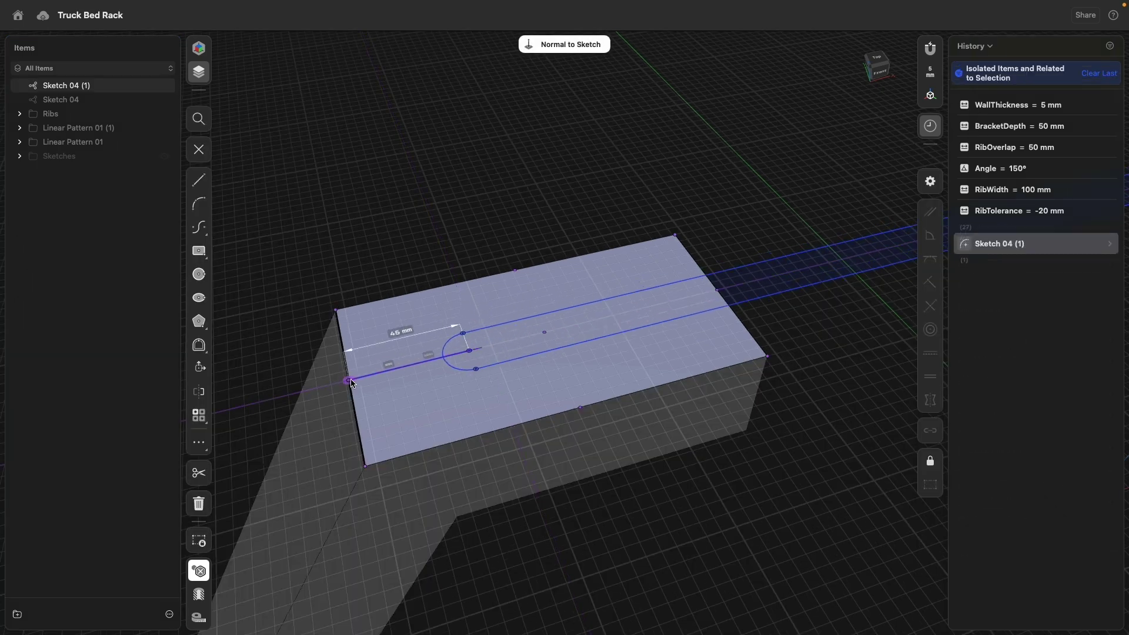
pyautogui.scroll(-8, 359, 381)
pyautogui.moveTo(909, 246); pyautogui.dragTo(458, 361)
pyautogui.scroll(-5, 449, 411)
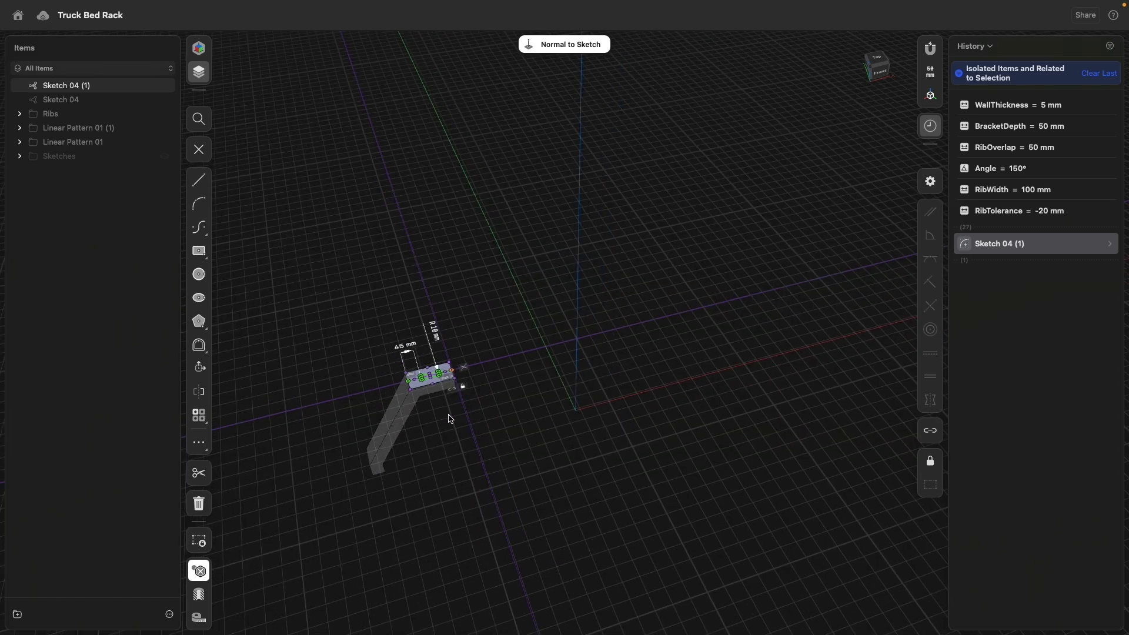
pyautogui.press('Escape')
# - Cut the slot profile into the bracket's top face with a one-sided -5 mm Extrude linked to the WallThickness variable
pyautogui.scroll(10, 433, 385)
pyautogui.click(466, 306)
pyautogui.moveTo(466, 306)
pyautogui.mouseDown(button='right')
pyautogui.moveTo(473, 286)
pyautogui.moveTo(495, 283)
pyautogui.mouseUp(button='right')
pyautogui.moveTo(496, 273); pyautogui.dragTo(506, 318)
pyautogui.click(504, 365)
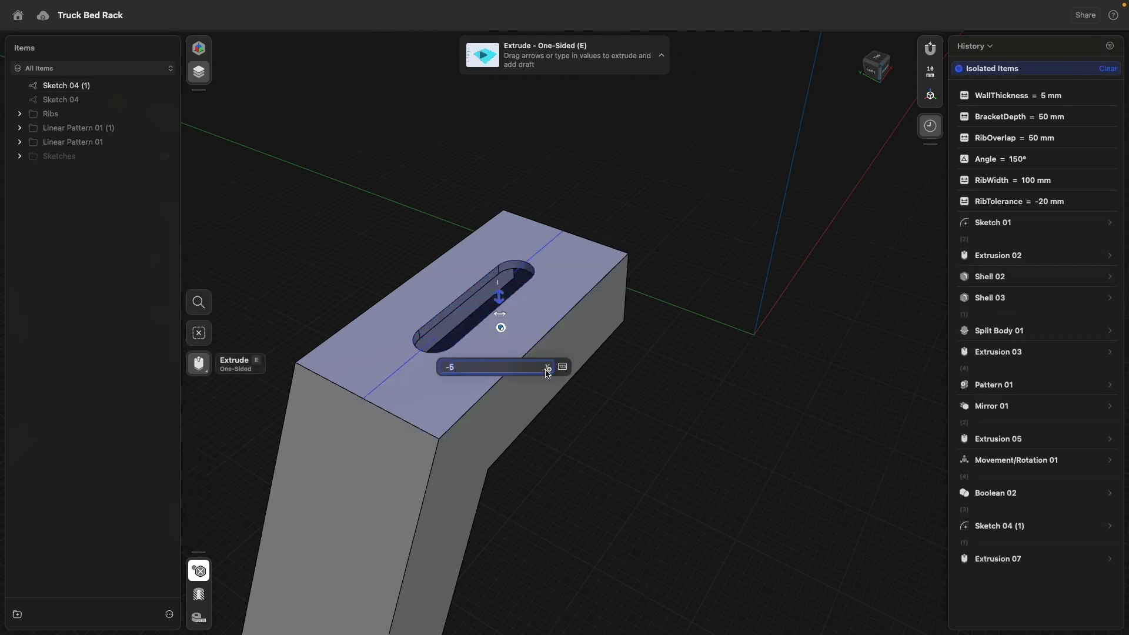
pyautogui.click(547, 370)
pyautogui.click(582, 395)
pyautogui.press('Return')
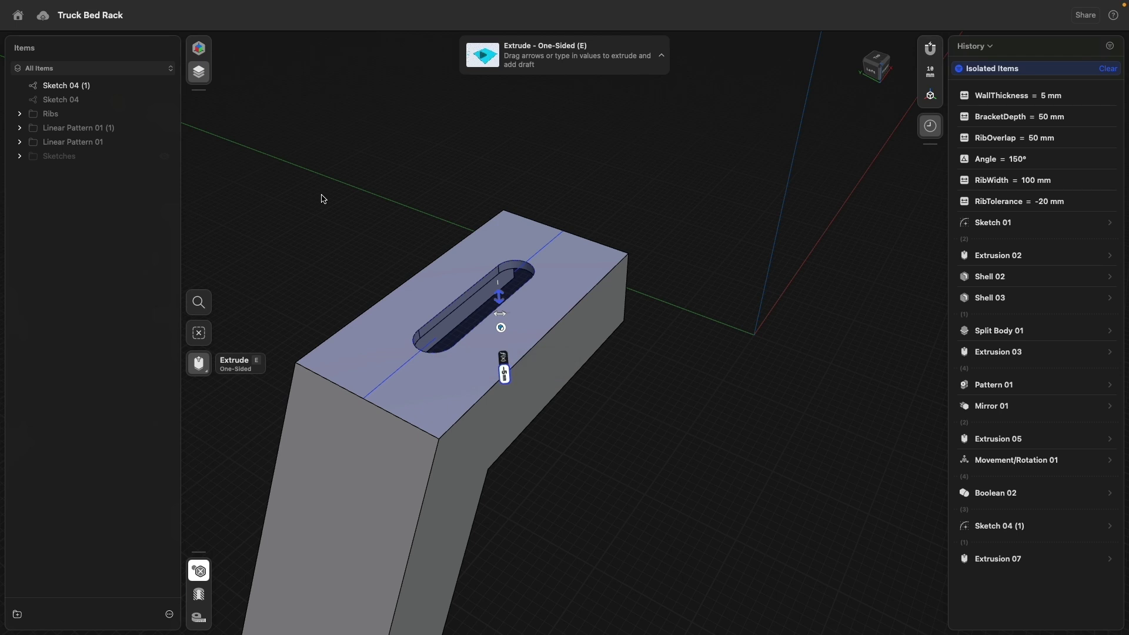
pyautogui.click(335, 238)
pyautogui.scroll(-5, 322, 239)
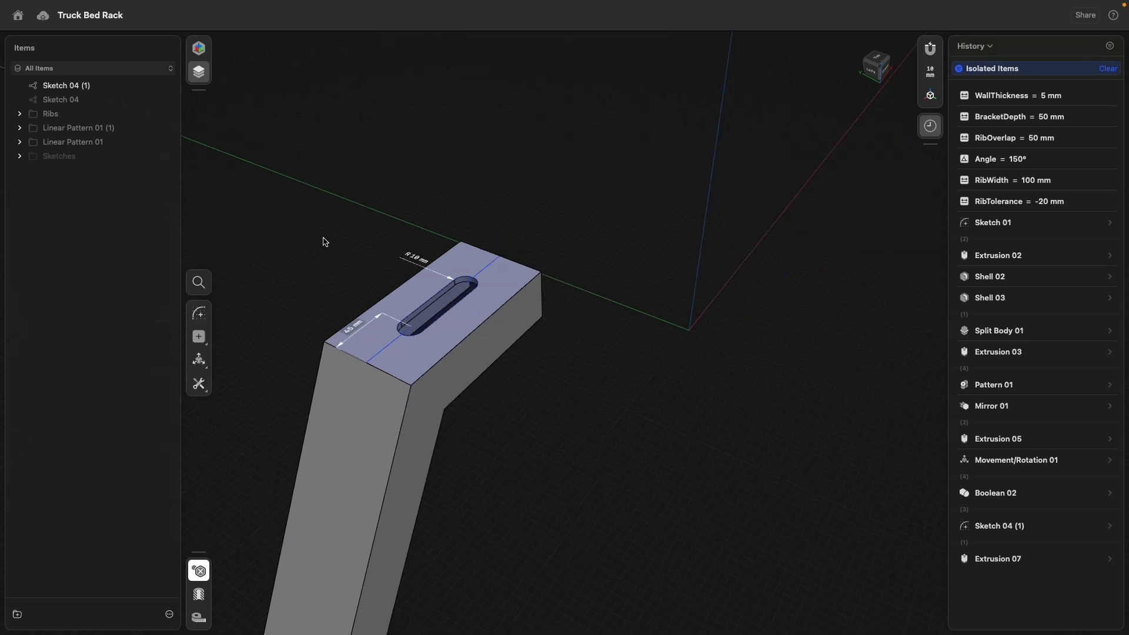
# - Move a copy of Sketch 04 (1) vertically downward, below the bracket's slotted top face
pyautogui.scroll(-5, 387, 170)
pyautogui.moveTo(383, 207); pyautogui.dragTo(324, 229, button='right')
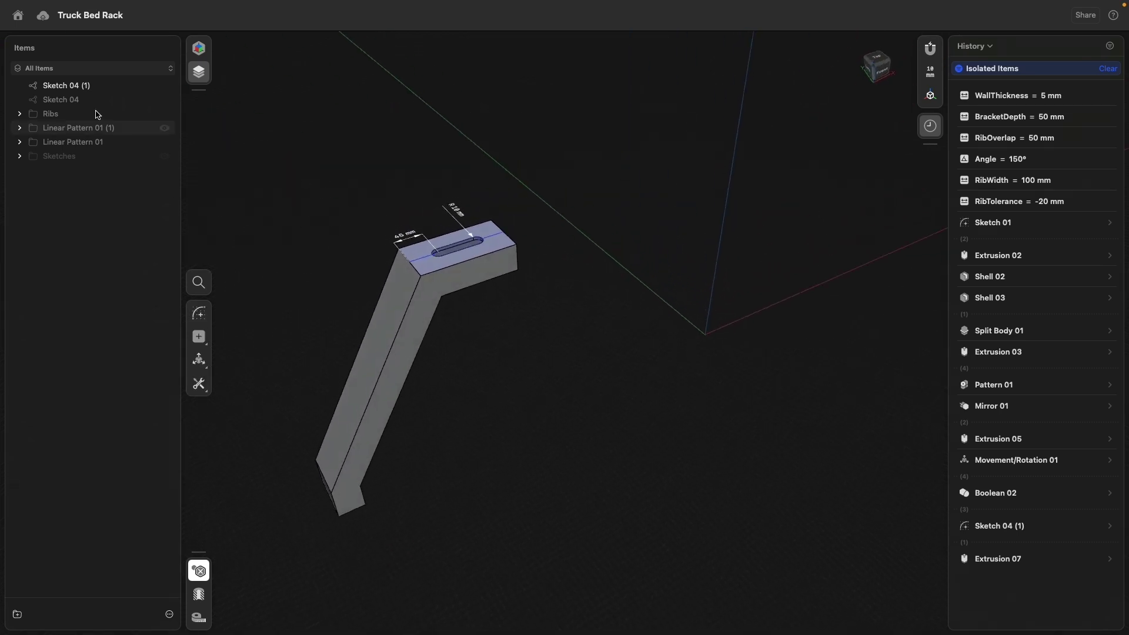
pyautogui.click(74, 89)
pyautogui.press('m')
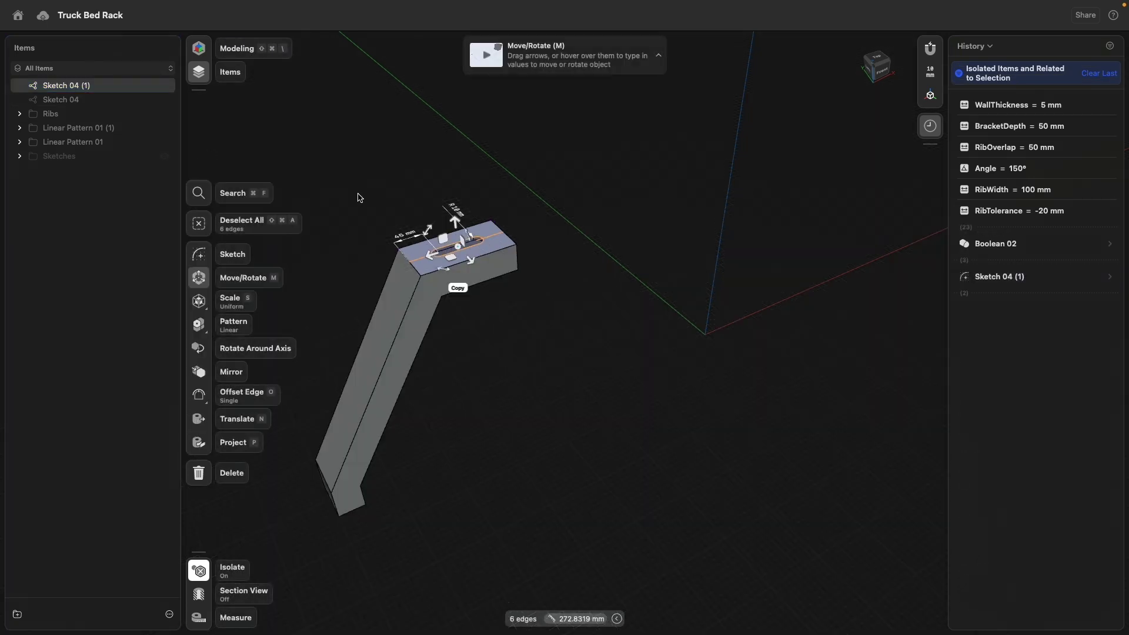
pyautogui.click(500, 301)
pyautogui.moveTo(499, 235); pyautogui.dragTo(507, 357)
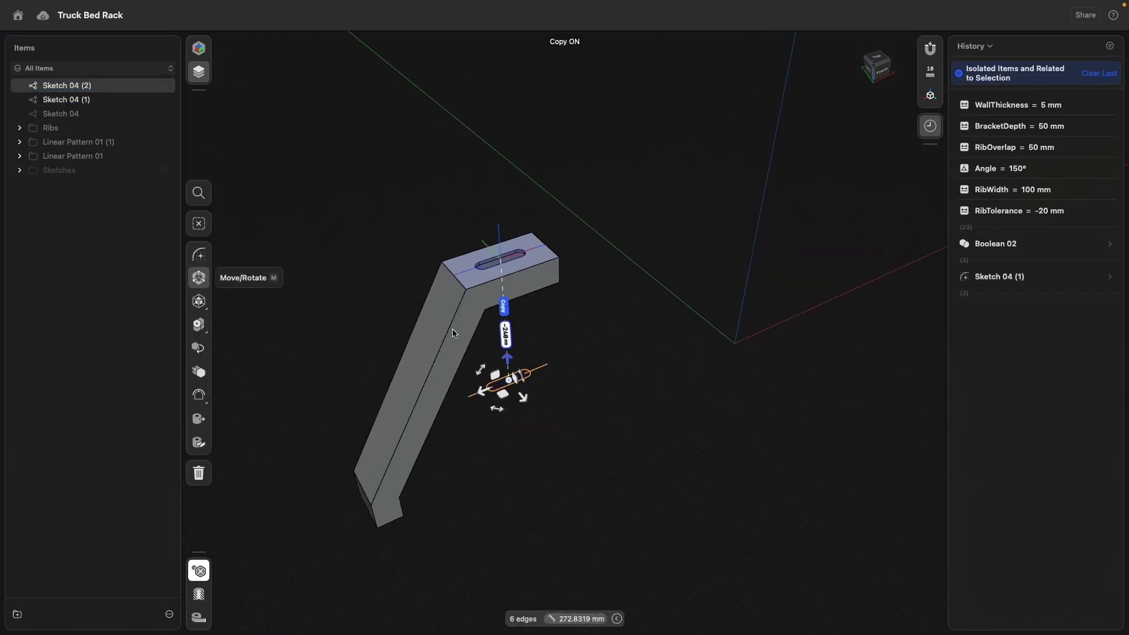
# - Set the plane of Sketch 04 (2) to the outer face of the bracket's sloping leg
pyautogui.click(1113, 247)
pyautogui.click(1092, 272)
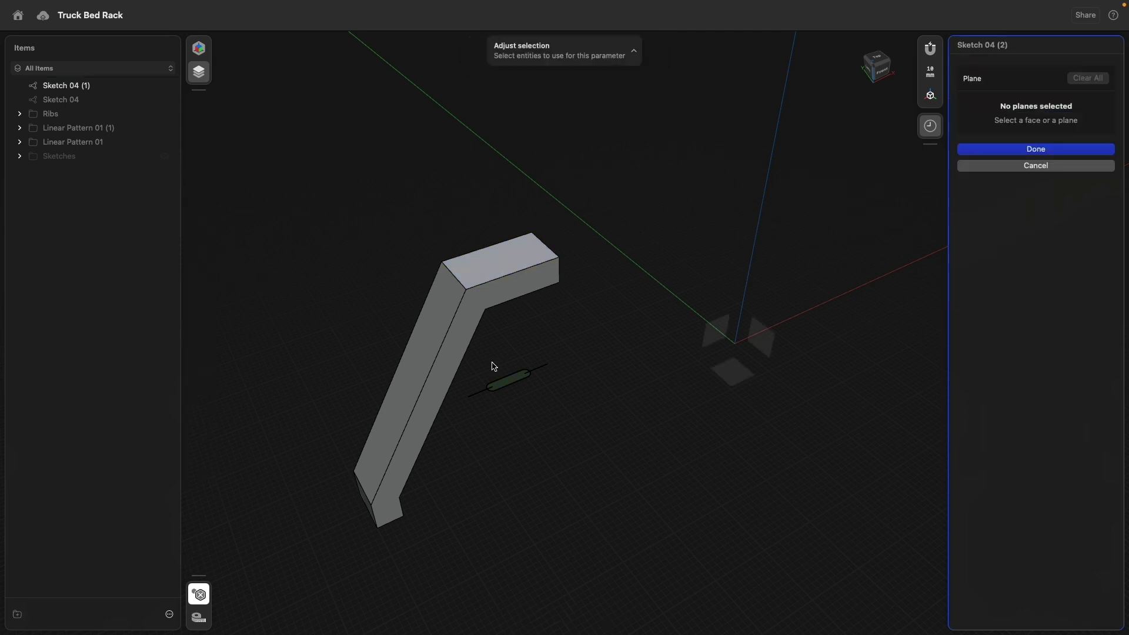
pyautogui.click(429, 334)
pyautogui.click(1040, 125)
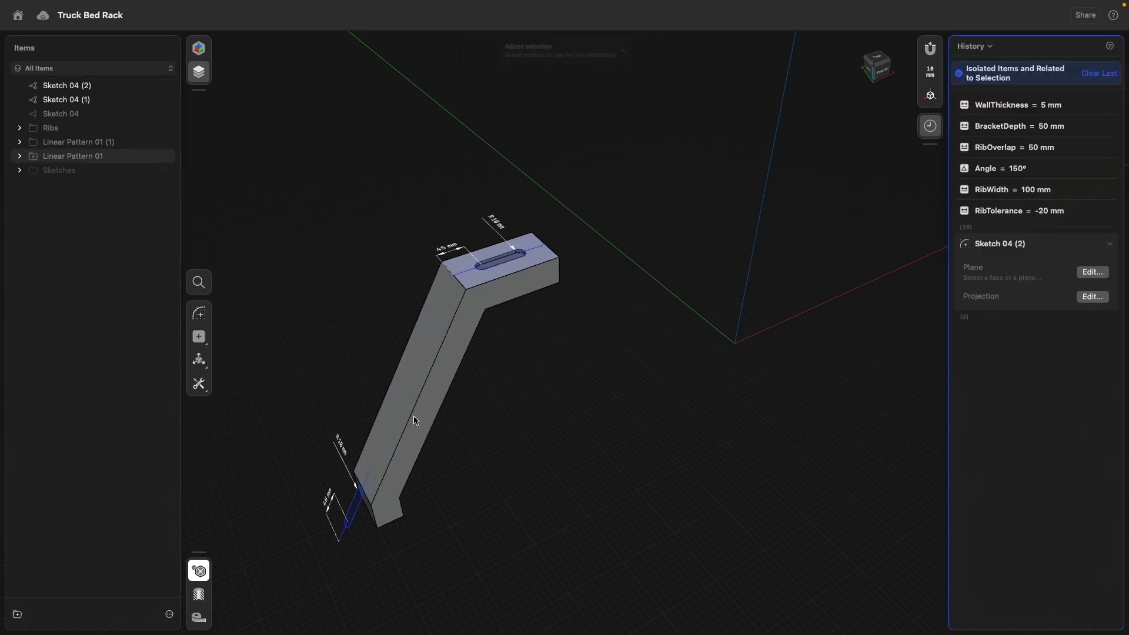
# - Attach both ends of Sketch 04 (2)'s centreline to the midpoints of the sloping leg face's short edges
pyautogui.doubleClick(369, 477)
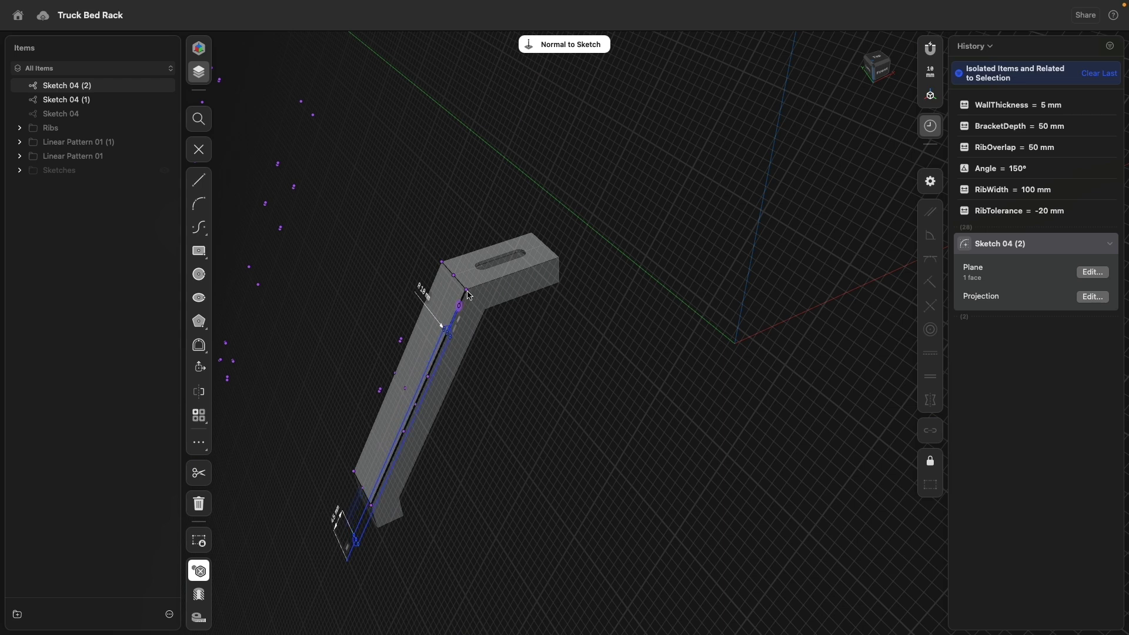
pyautogui.moveTo(346, 522); pyautogui.dragTo(363, 488)
pyautogui.click(309, 348)
pyautogui.scroll(8, 374, 344)
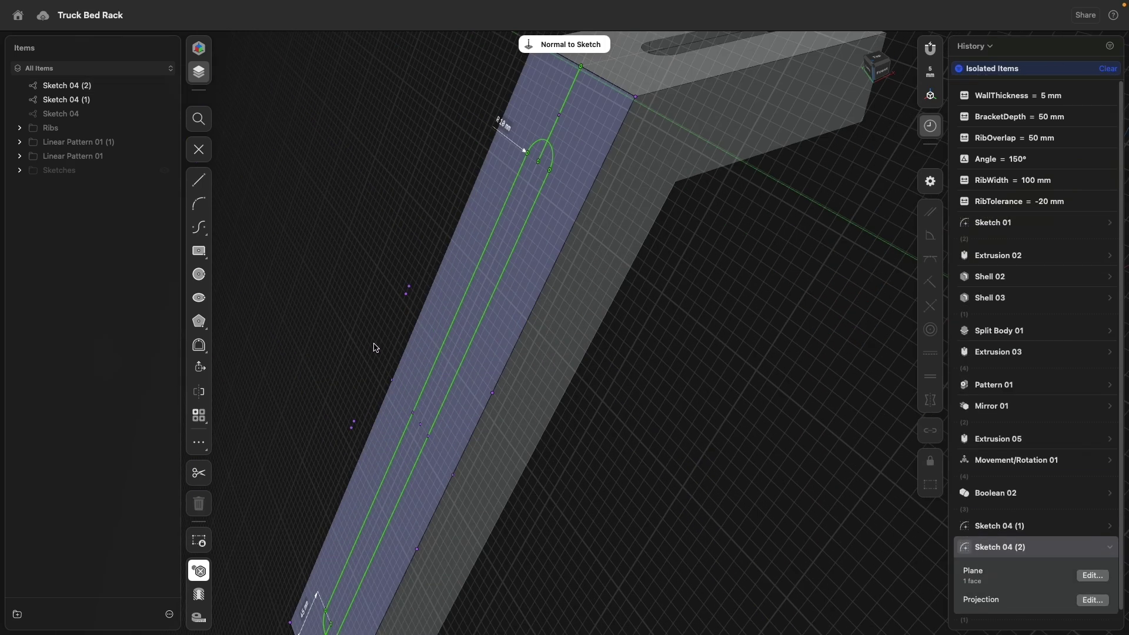
# - Cut the long slot into the bracket's sloping leg with a one-sided Extrude linked to the WallThickness variable
pyautogui.click(479, 298)
pyautogui.moveTo(479, 299); pyautogui.dragTo(569, 308)
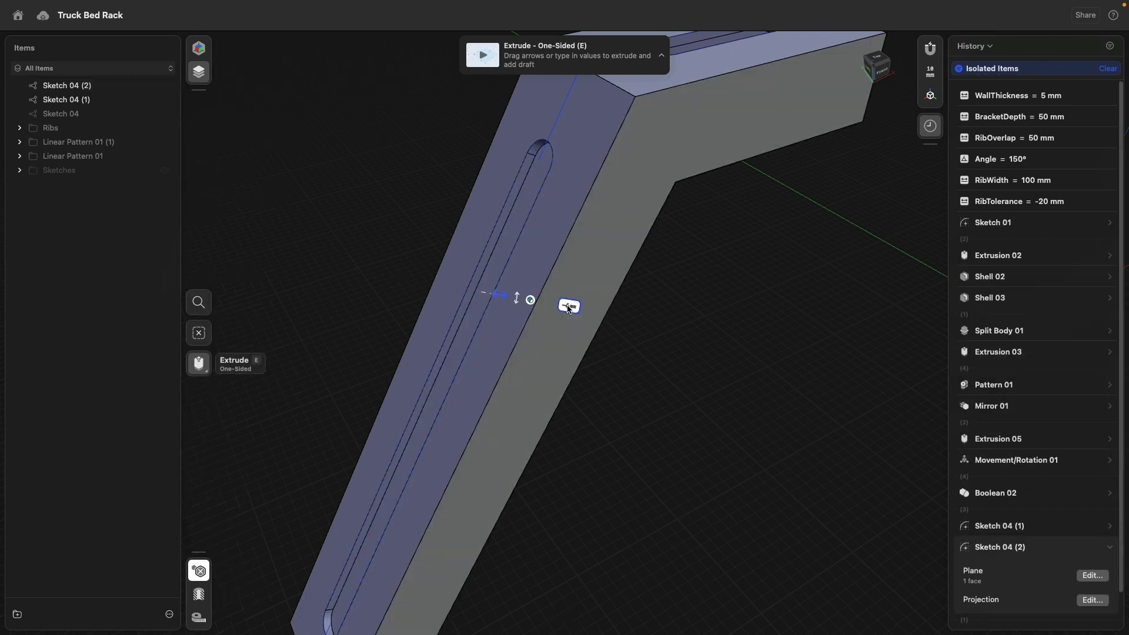
pyautogui.click(568, 307)
pyautogui.click(613, 306)
pyautogui.click(642, 345)
pyautogui.press('Return')
pyautogui.click(666, 417)
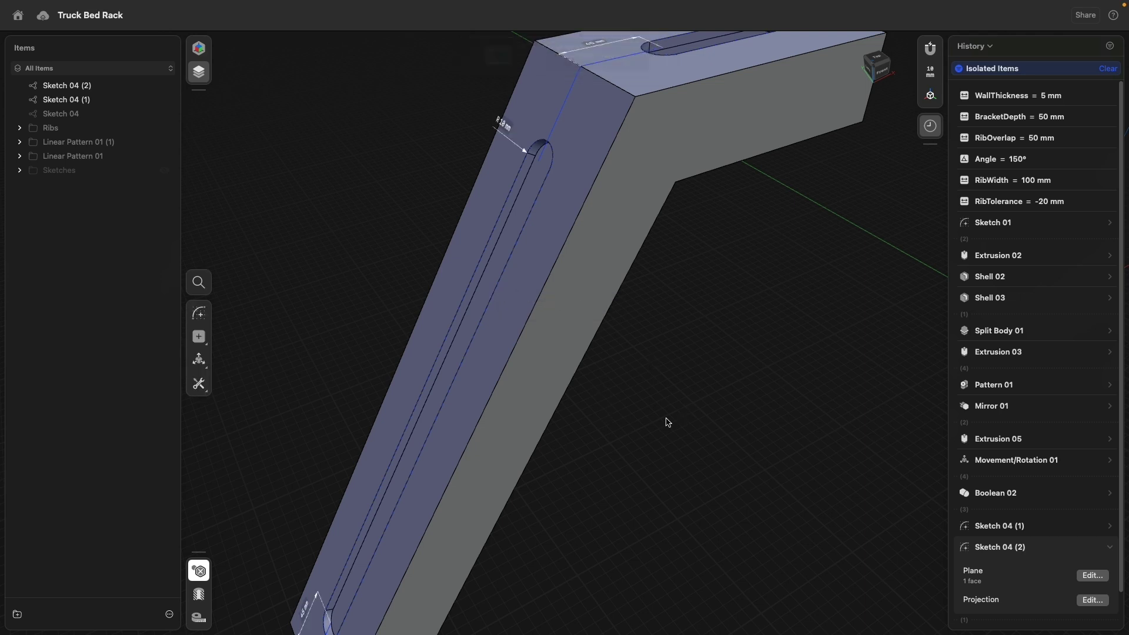
# - Turn off isolation so the whole rack is shown around the slotted bracket and crossbar
pyautogui.scroll(-5, 665, 417)
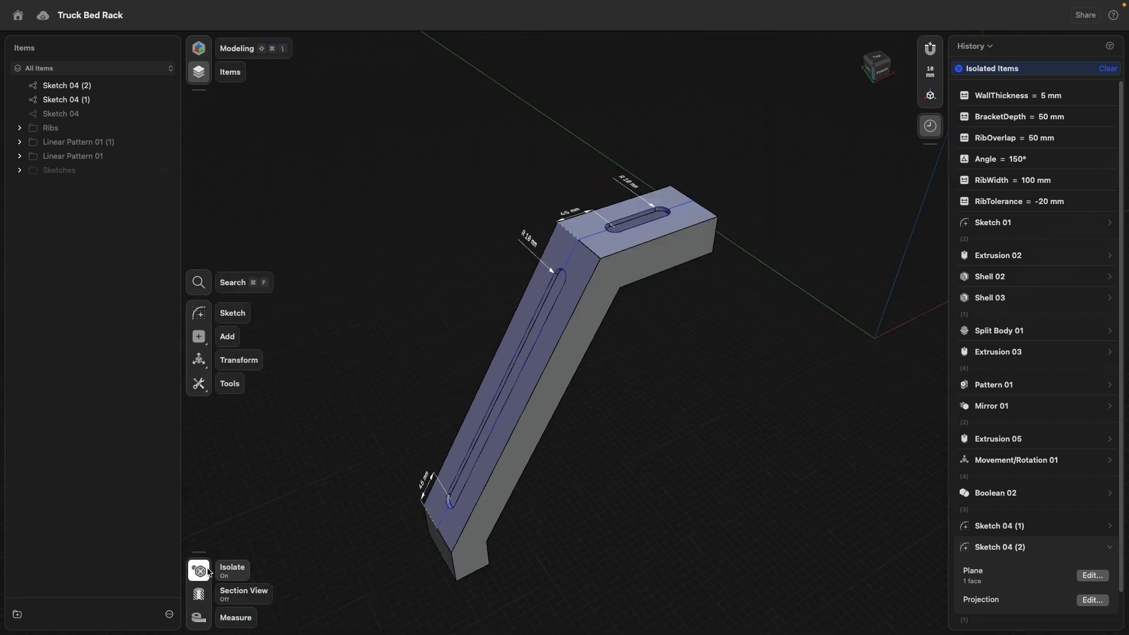
pyautogui.click(207, 571)
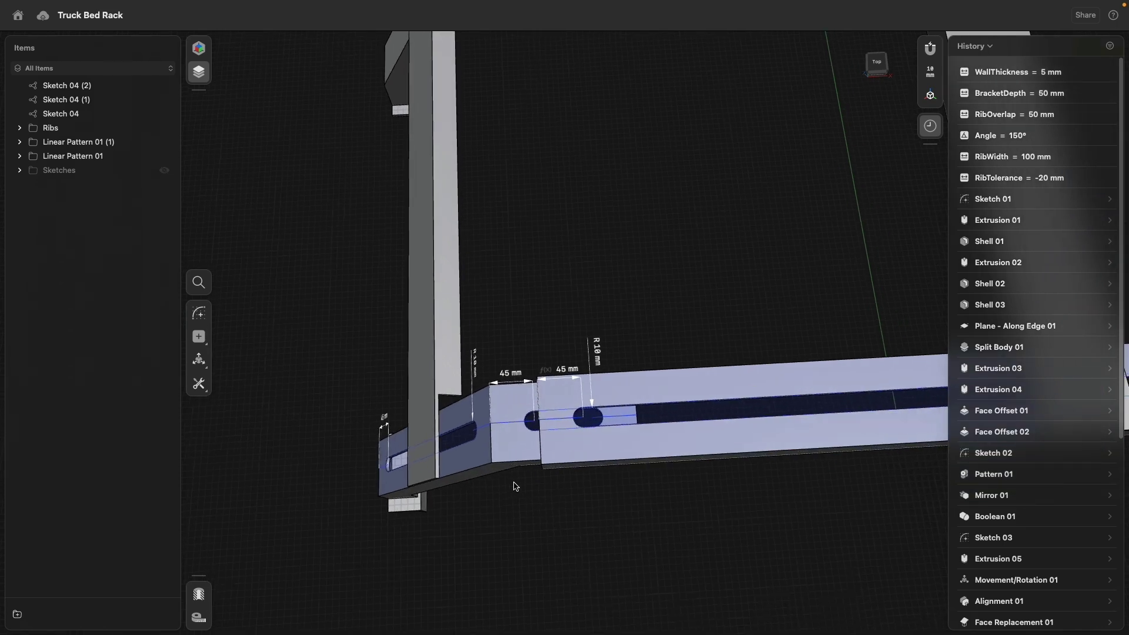
pyautogui.moveTo(532, 497); pyautogui.dragTo(541, 436, button='right')
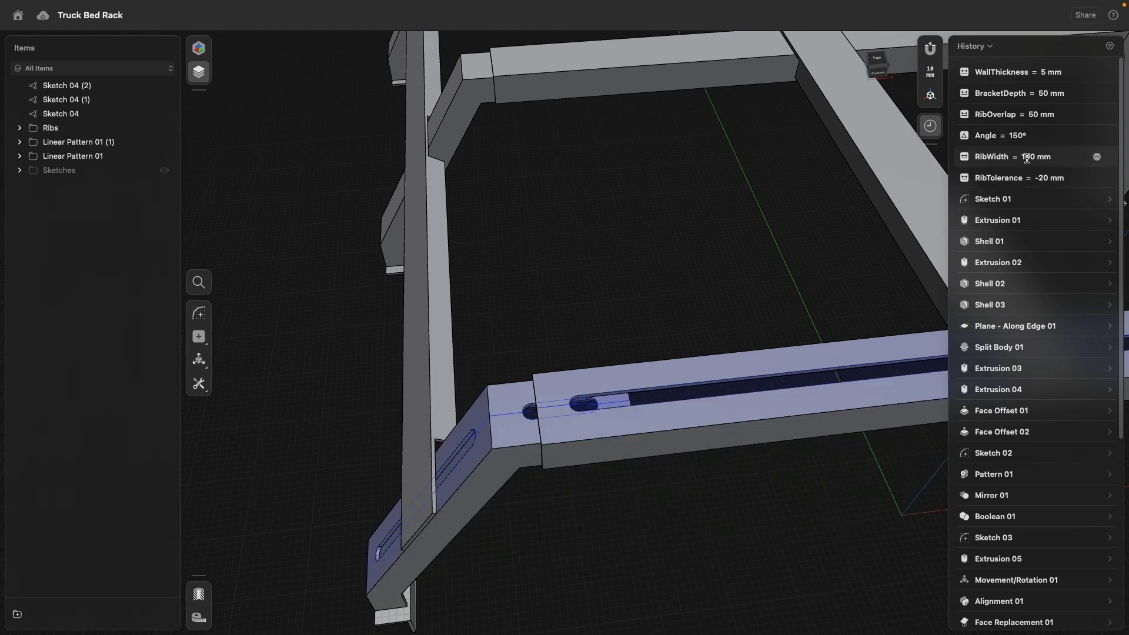
# - Set the RibOverlap variable to 60 mm
pyautogui.click(1031, 115)
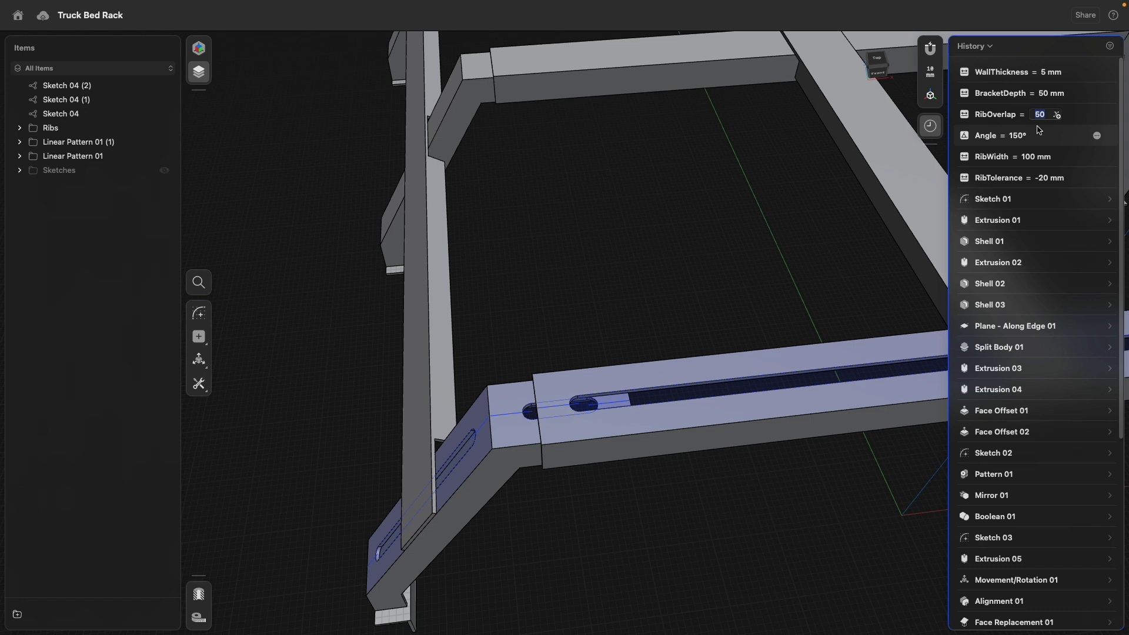
pyautogui.write('60')
pyautogui.press('Return')
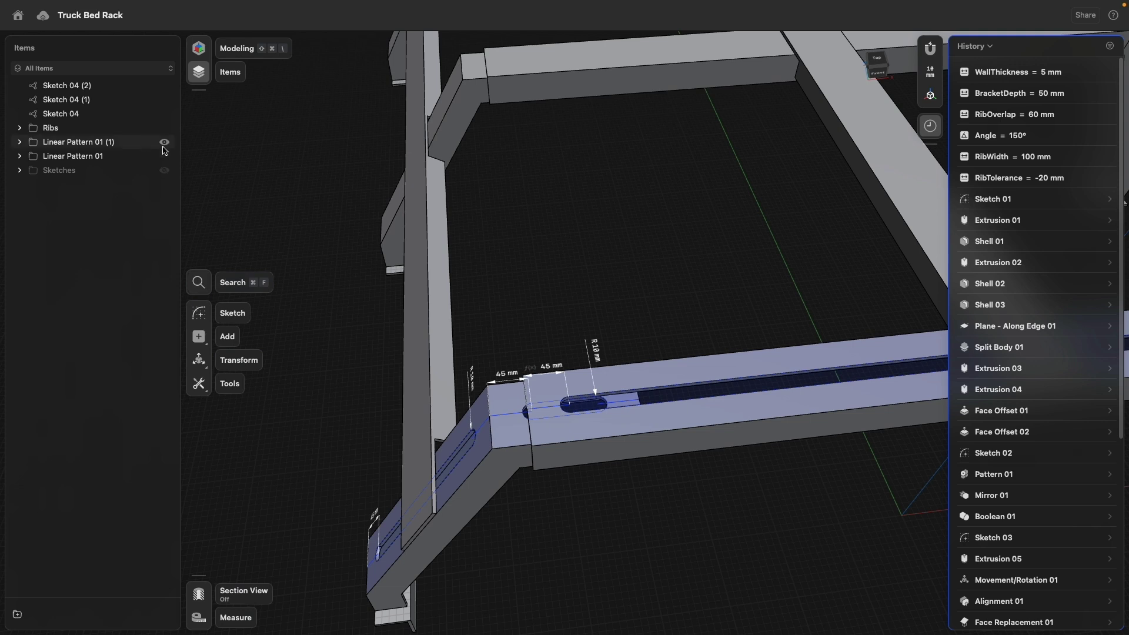
# - Show the Sketches folder and set the split distance from the bracket's upper corner to 120 mm
pyautogui.click(165, 170)
pyautogui.scroll(-5, 517, 294)
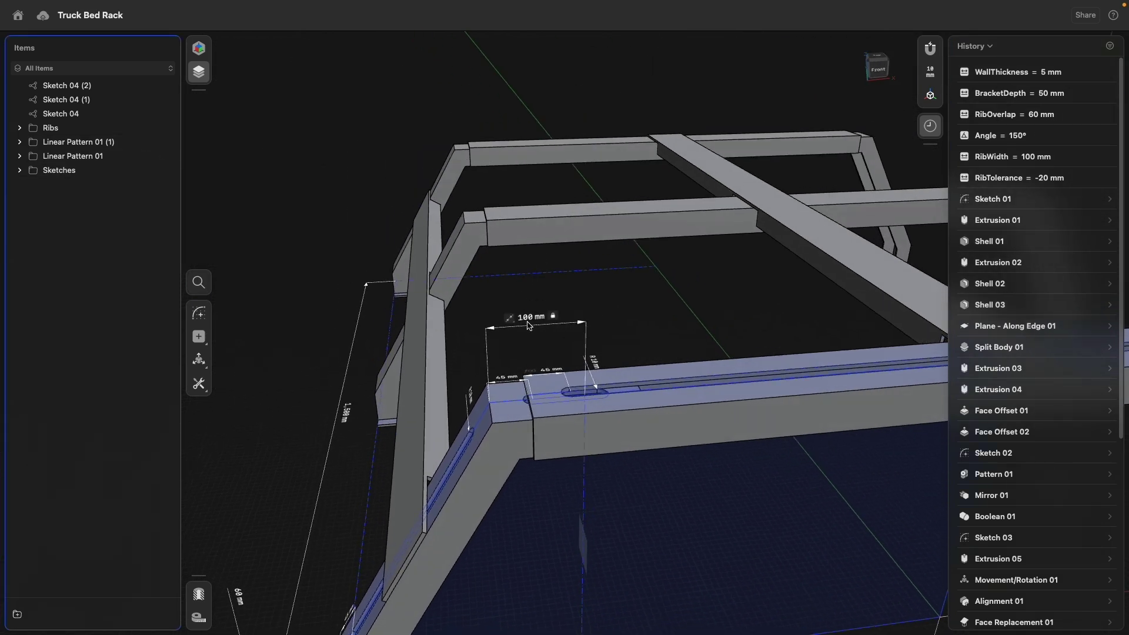
pyautogui.click(529, 323)
pyautogui.write('120')
pyautogui.press('Return')
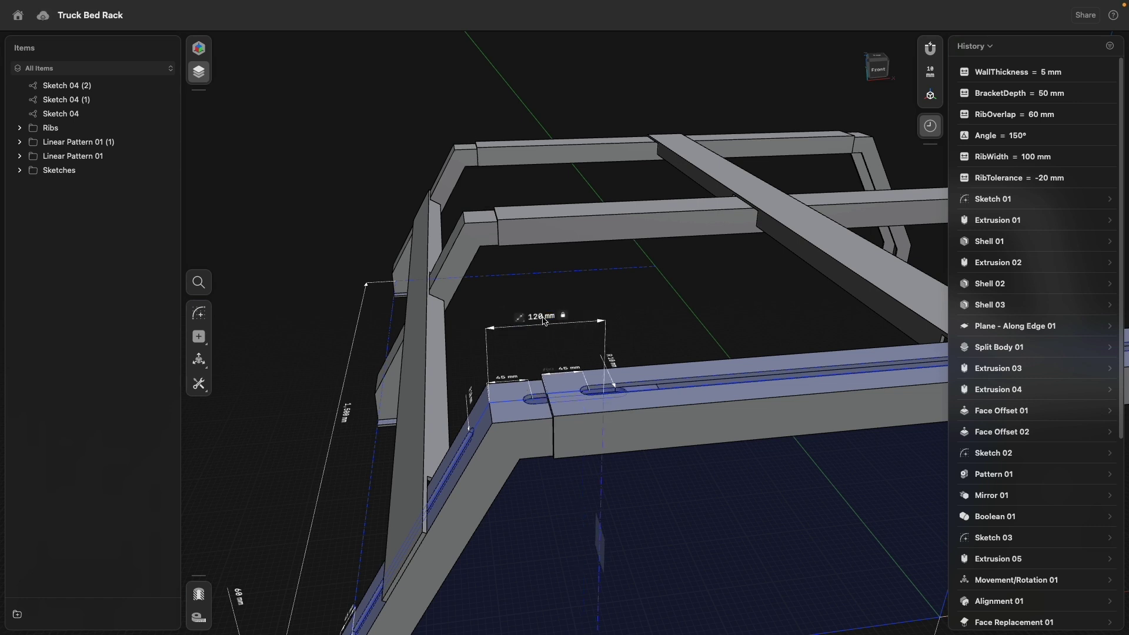
# - Create a variable from the 120 mm split dimension, hide the Sketches folder and rename the variable RibSplitPoint
pyautogui.click(548, 323)
pyautogui.click(585, 326)
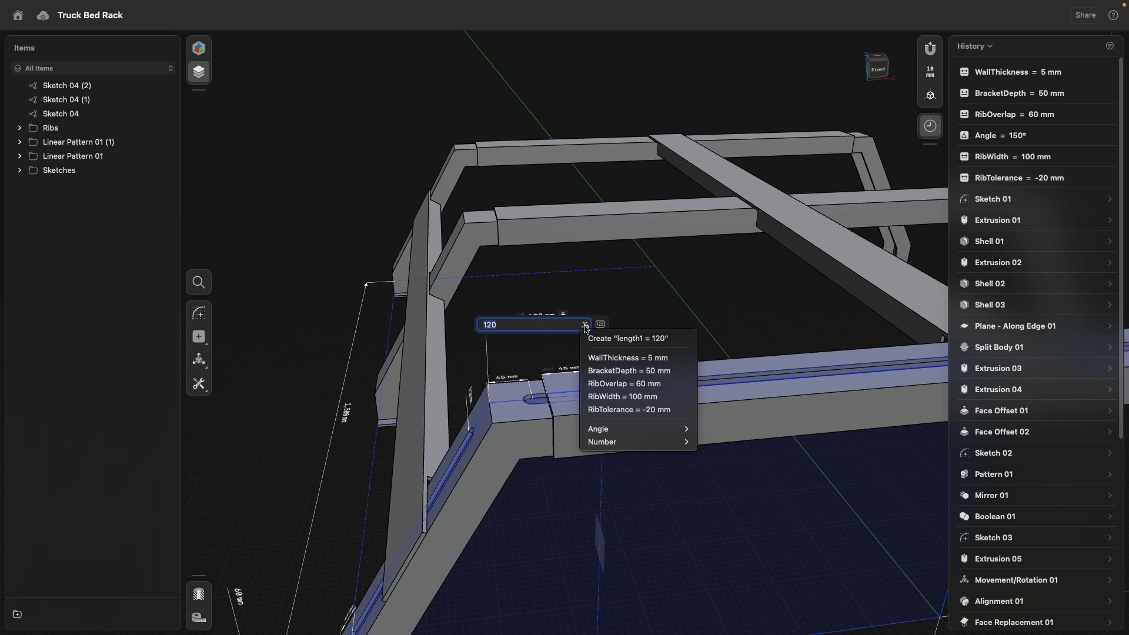
pyautogui.click(625, 338)
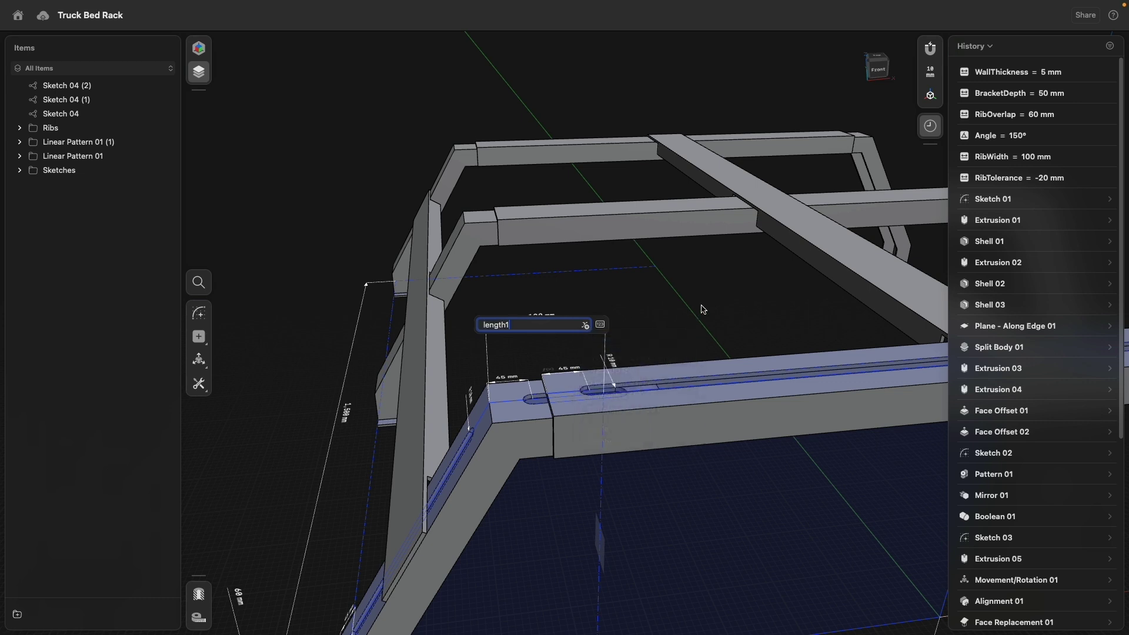
pyautogui.click(165, 170)
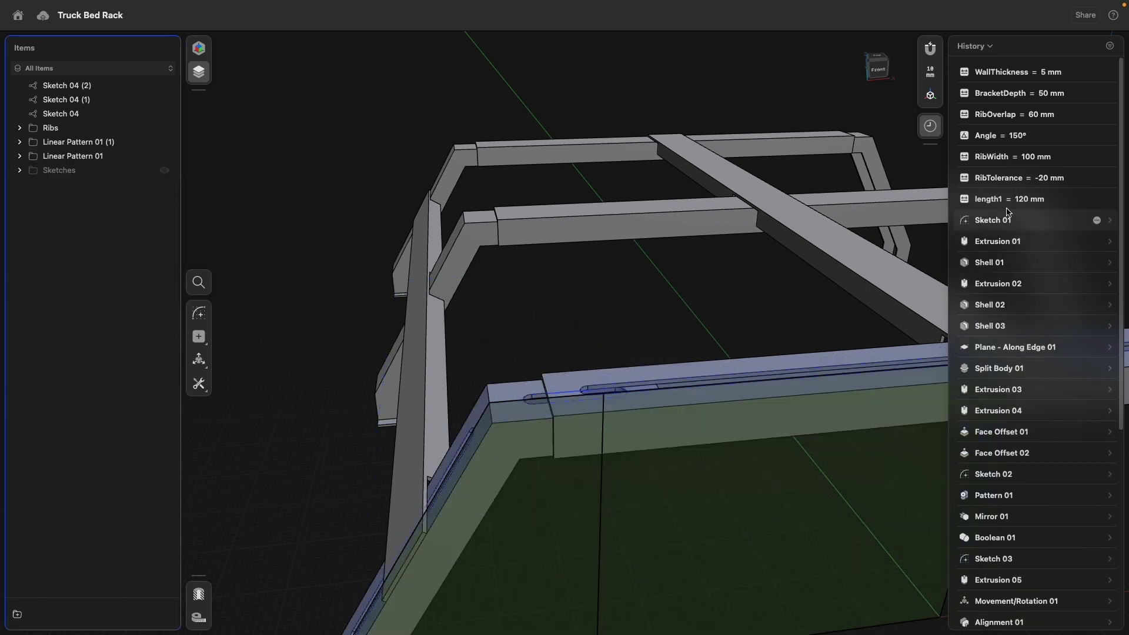
pyautogui.rightClick(1006, 201)
pyautogui.click(945, 229)
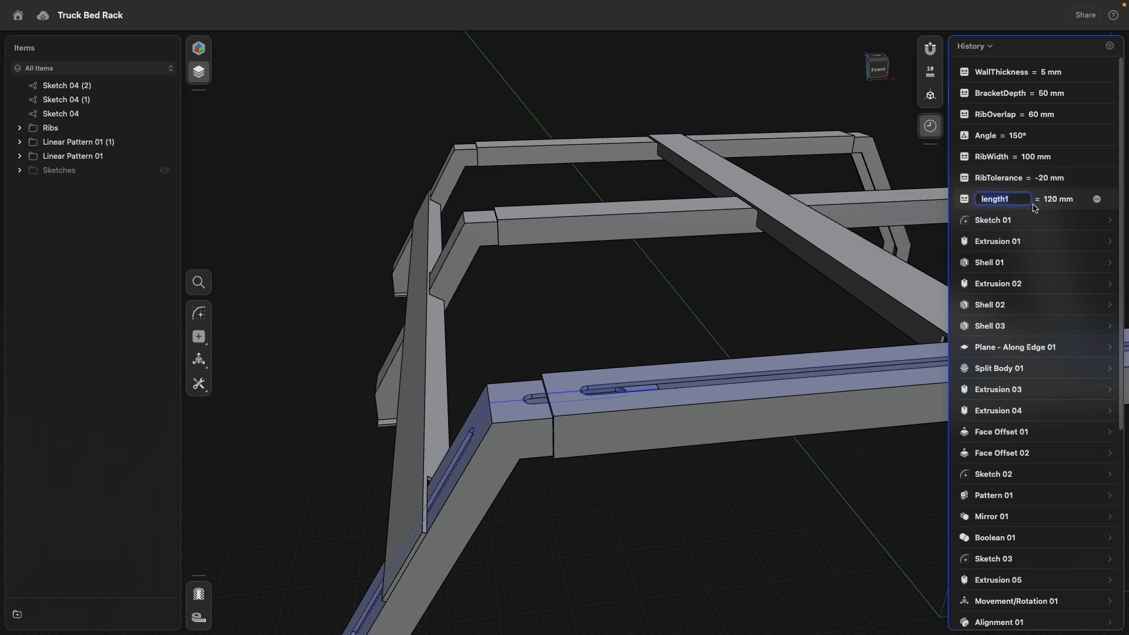
pyautogui.write('RibSplitPoint')
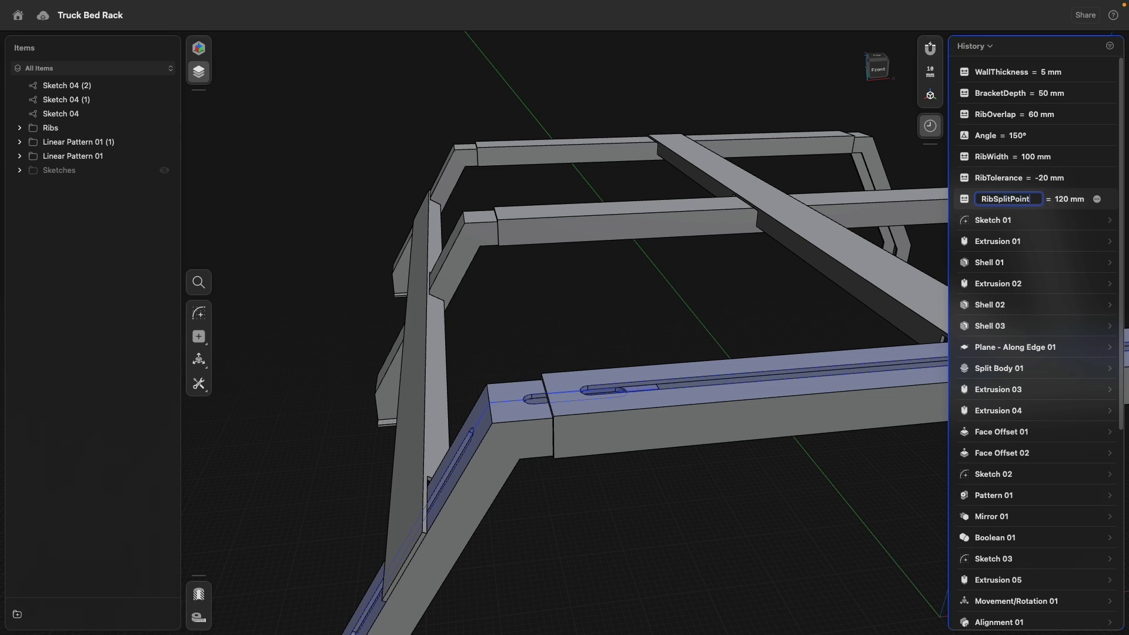
pyautogui.press('Return')
# - Test the RibSplitPoint variable at 100 mm and set it back to 120 mm
pyautogui.moveTo(637, 293); pyautogui.dragTo(637, 320, button='right')
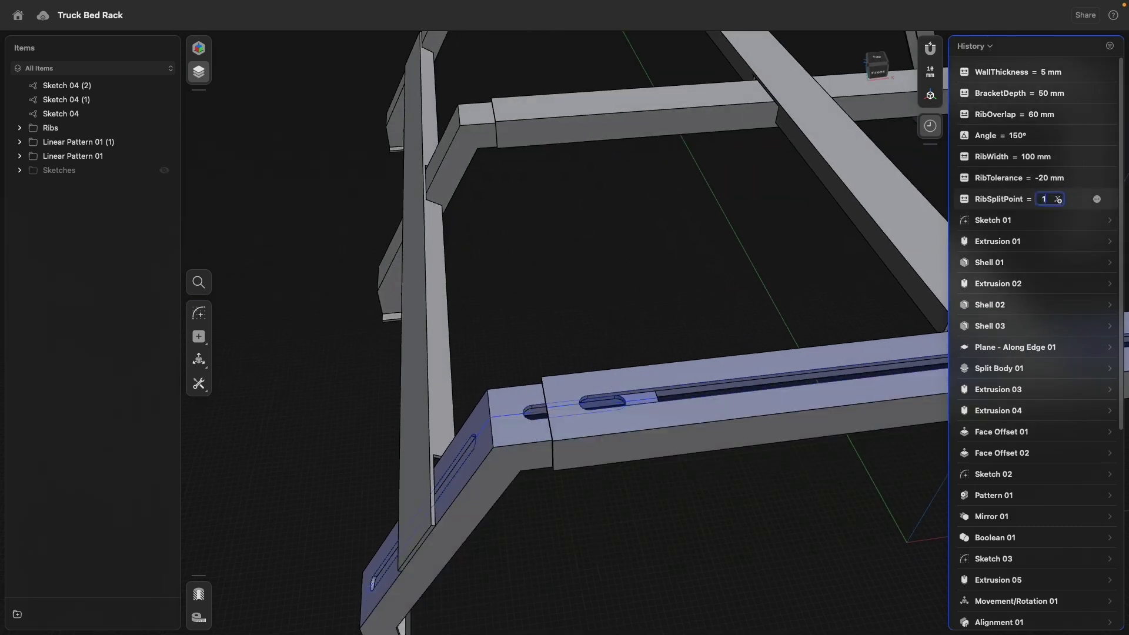
pyautogui.press('Return')
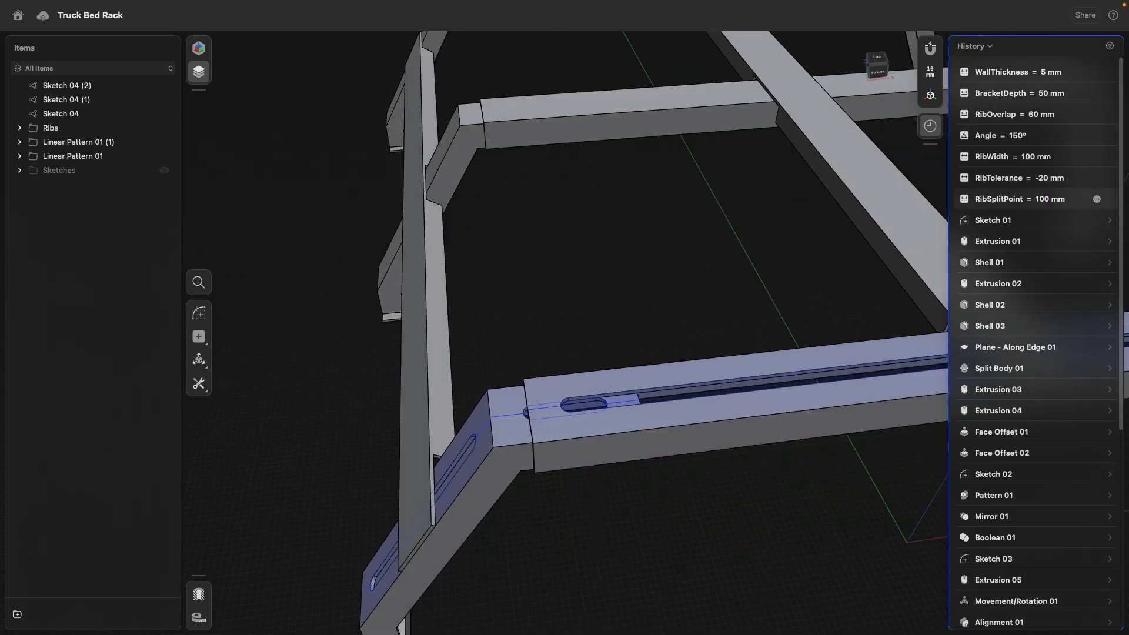
pyautogui.click(1039, 199)
pyautogui.write('12')
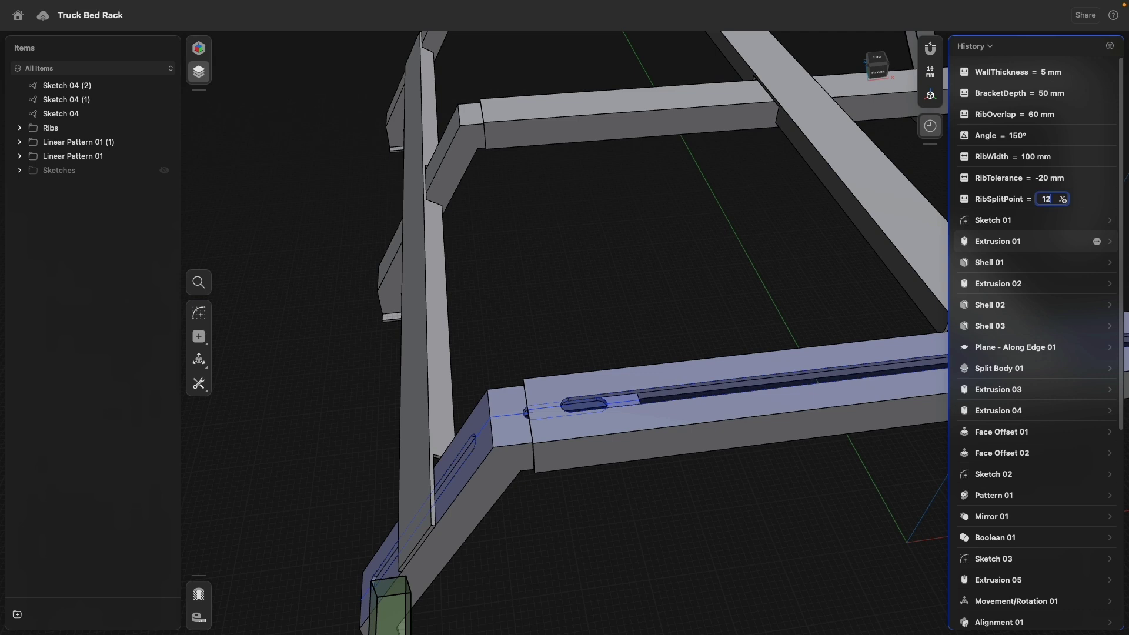
pyautogui.press('Return')
# - Copy the slot sketch from the front rib's top face and place the copy above the rack
pyautogui.scroll(-5, 612, 306)
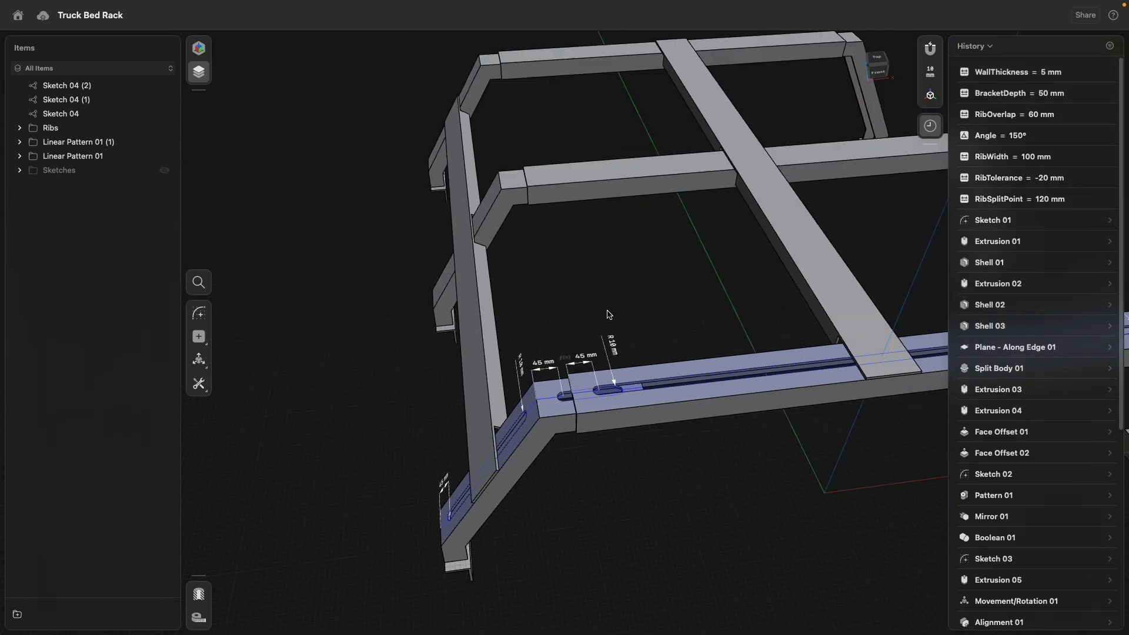
pyautogui.moveTo(611, 306); pyautogui.dragTo(635, 294, button='right')
pyautogui.moveTo(636, 294); pyautogui.dragTo(560, 249, button='middle')
pyautogui.scroll(-4, 559, 249)
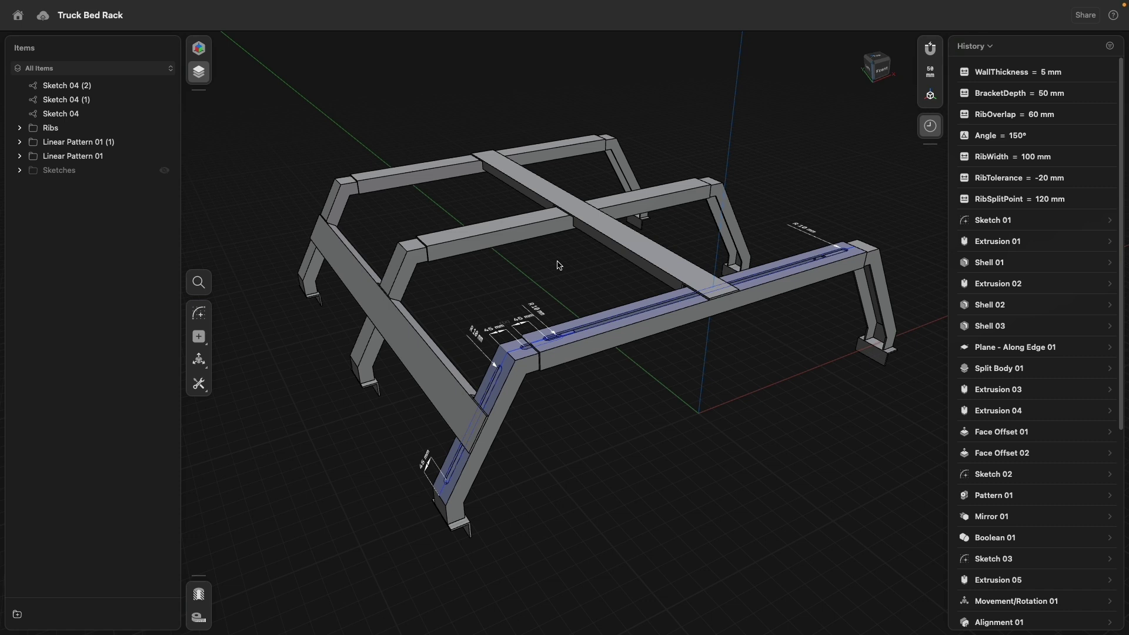
pyautogui.moveTo(559, 265); pyautogui.dragTo(567, 287, button='right')
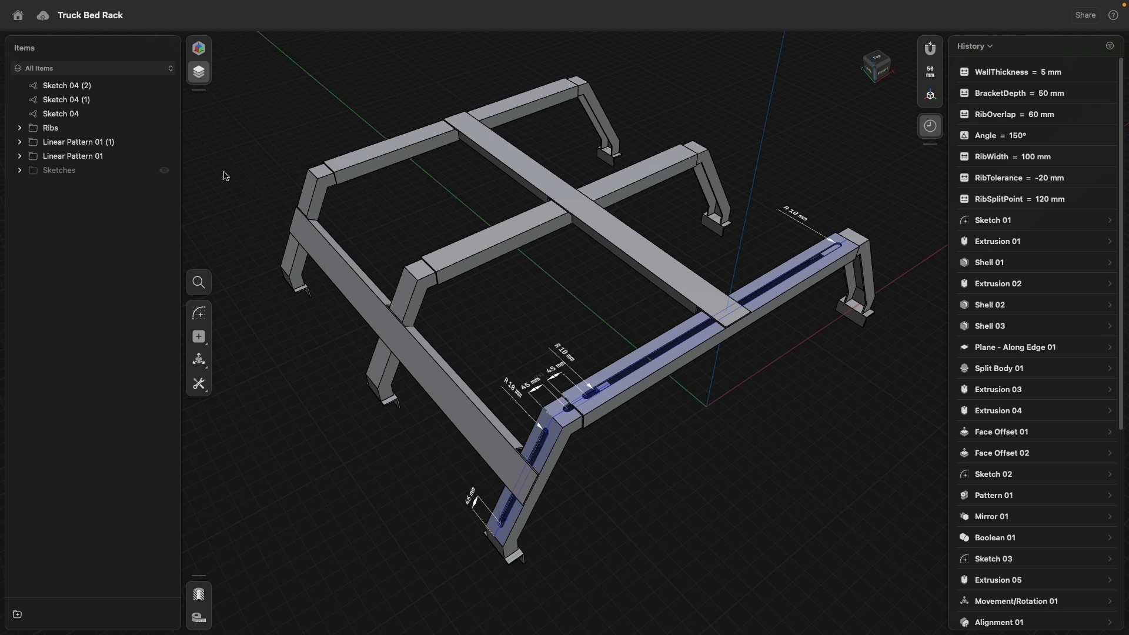
pyautogui.click(79, 114)
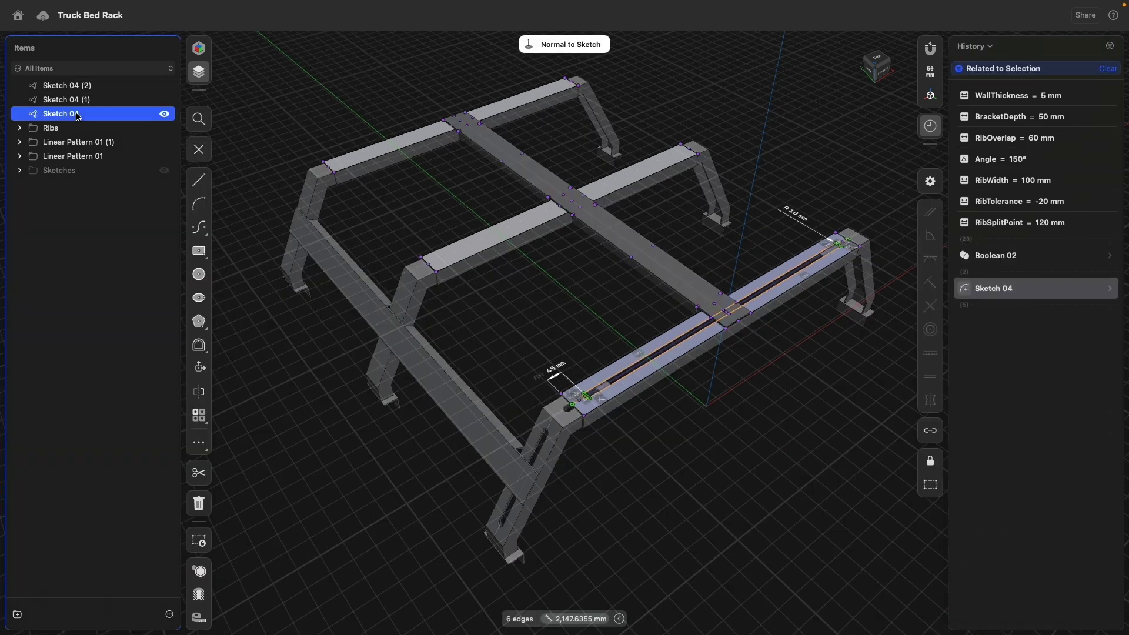
pyautogui.click(200, 153)
pyautogui.moveTo(548, 259)
pyautogui.mouseDown(button='right')
pyautogui.moveTo(498, 284)
pyautogui.moveTo(518, 299)
pyautogui.mouseUp(button='right')
pyautogui.click(459, 471)
pyautogui.moveTo(462, 477); pyautogui.dragTo(464, 397, button='right')
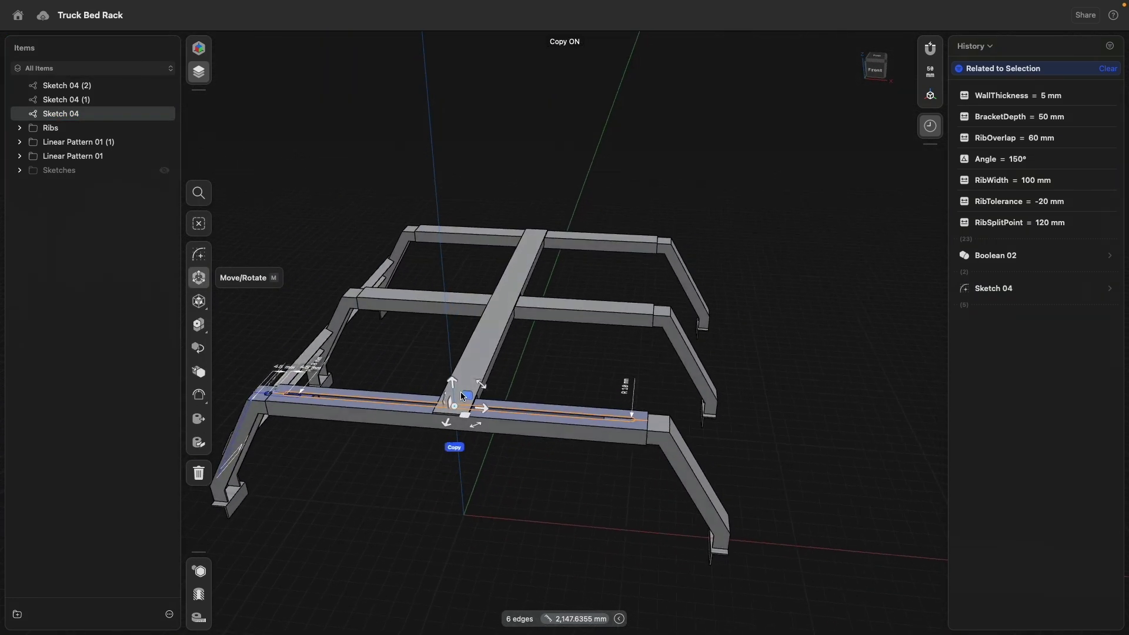
pyautogui.moveTo(456, 363); pyautogui.dragTo(444, 231)
# - Rotate a copy of the raised slot sketch so it runs parallel to the long center crossbar
pyautogui.moveTo(445, 230)
pyautogui.mouseDown(button='right')
pyautogui.moveTo(491, 223)
pyautogui.moveTo(576, 251)
pyautogui.mouseUp(button='right')
pyautogui.moveTo(790, 365)
pyautogui.mouseDown()
pyautogui.moveTo(806, 408)
pyautogui.moveTo(757, 421)
pyautogui.moveTo(741, 394)
pyautogui.moveTo(745, 407)
pyautogui.mouseUp()
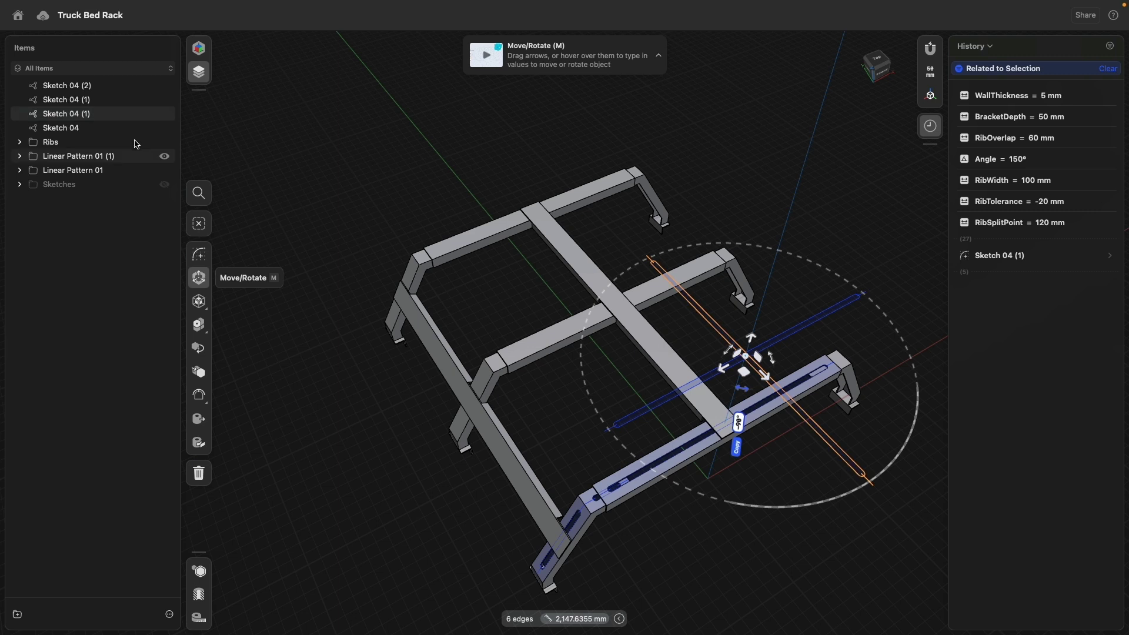
pyautogui.click(398, 447)
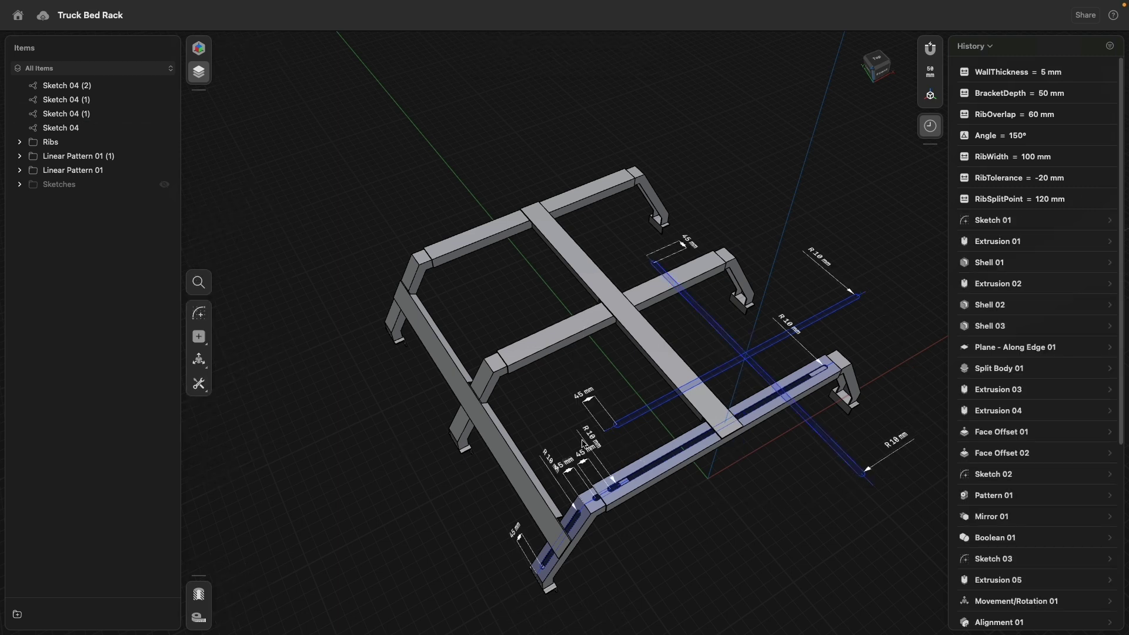
# - Delete the unrotated raised slot profile, keeping only the one parallel to the center crossbar
pyautogui.doubleClick(646, 417)
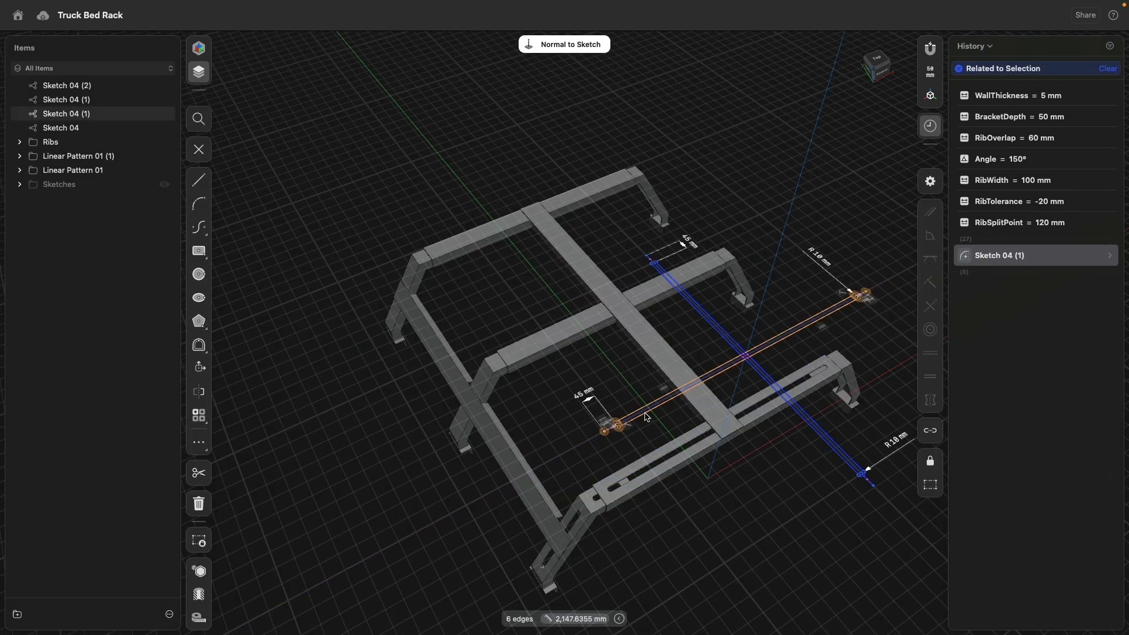
pyautogui.scroll(3, 701, 424)
pyautogui.press('Delete')
pyautogui.moveTo(768, 463); pyautogui.dragTo(665, 374, button='middle')
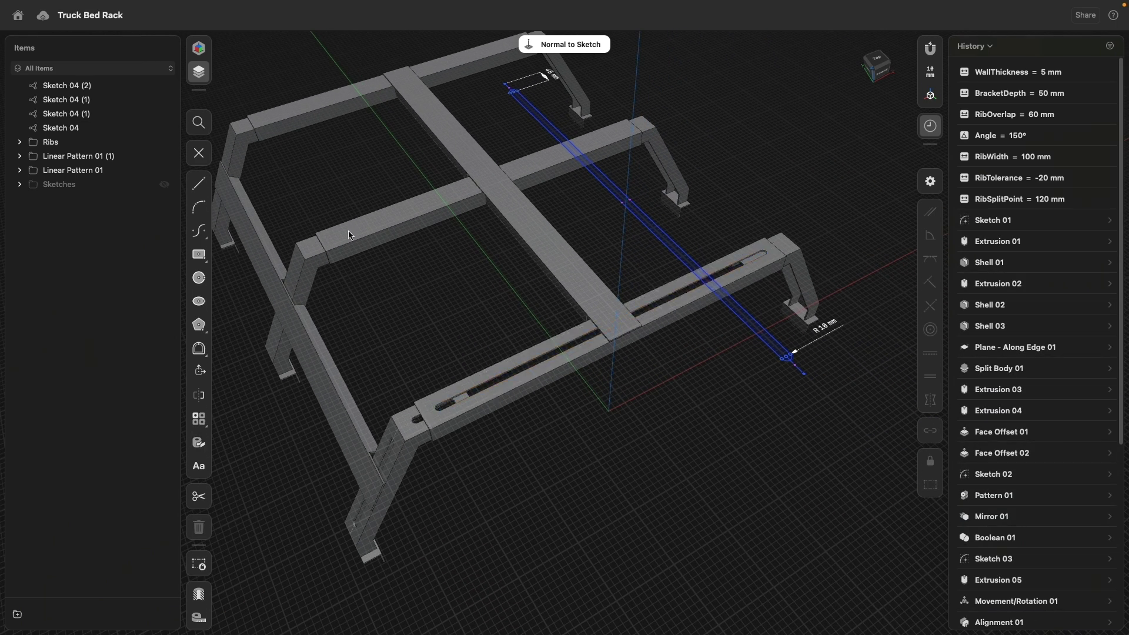
pyautogui.click(199, 152)
# - Set the rotated slot sketch's plane to the top face of the center crossbar
pyautogui.doubleClick(107, 120)
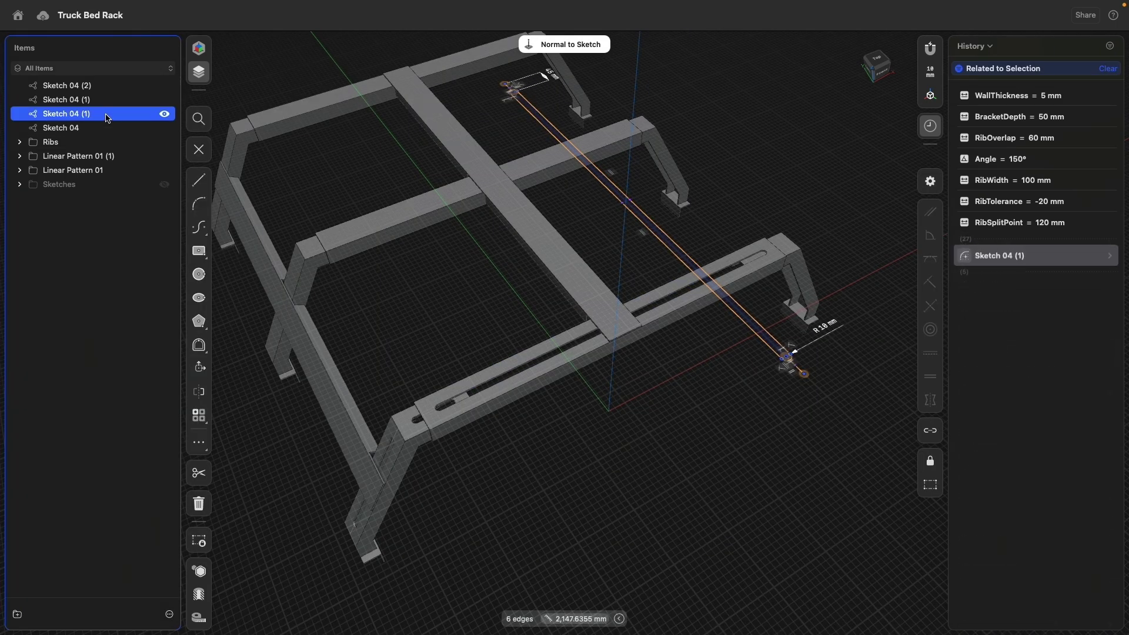
pyautogui.click(1103, 263)
pyautogui.click(1104, 284)
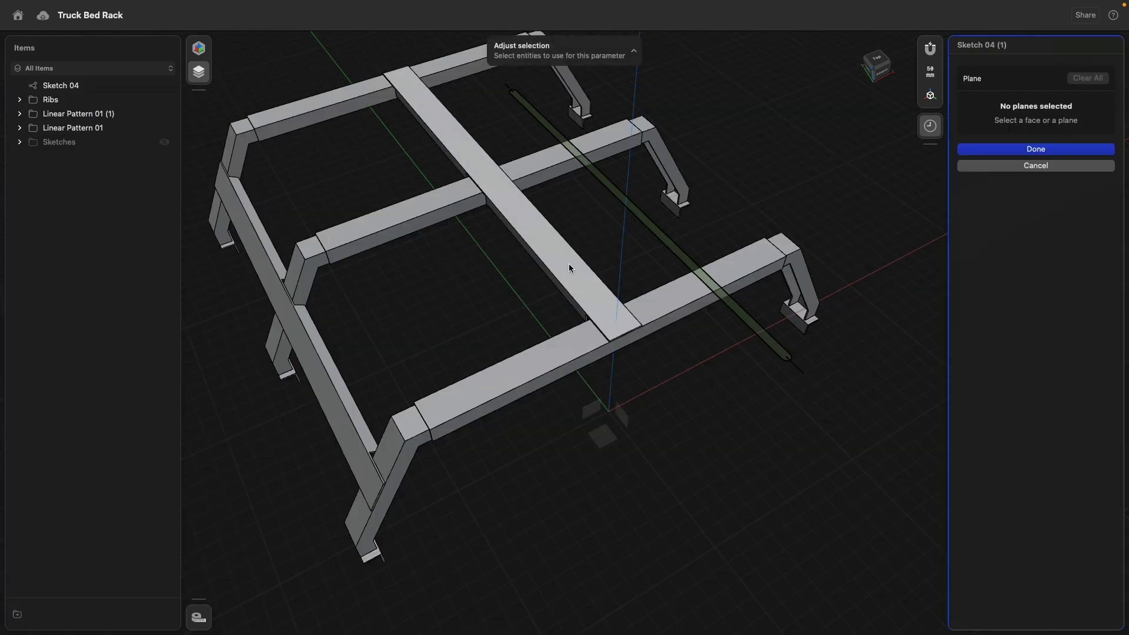
pyautogui.click(570, 264)
pyautogui.click(1017, 129)
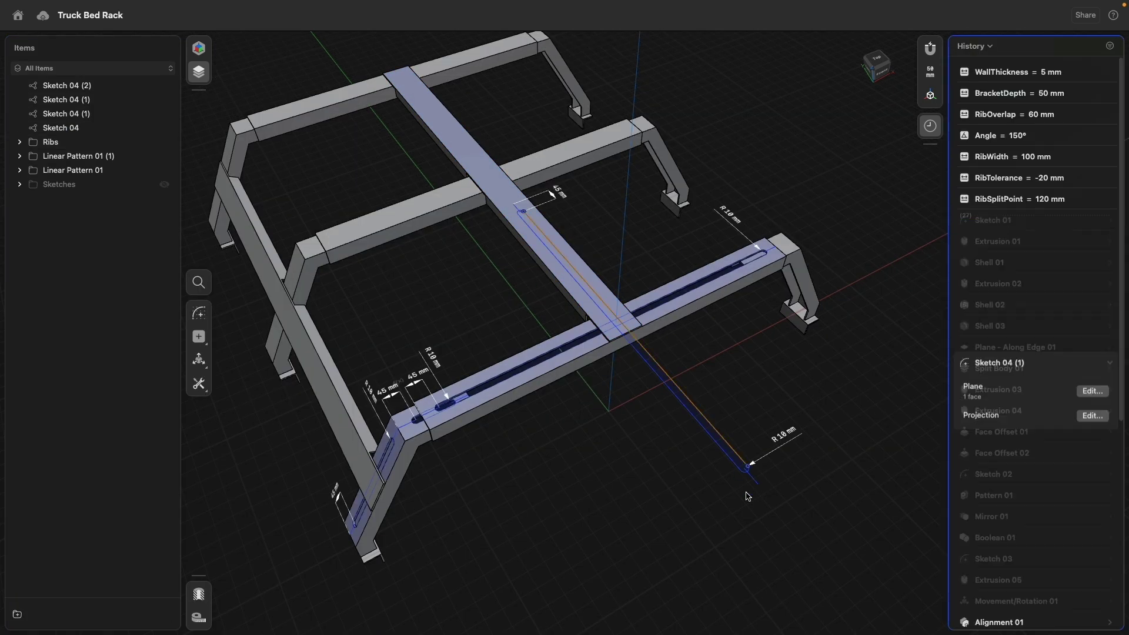
# - Attach the slot sketch's two ends to the midpoints of the center crossbar's end edges
pyautogui.moveTo(747, 473)
pyautogui.mouseDown()
pyautogui.moveTo(652, 332)
pyautogui.moveTo(626, 337)
pyautogui.mouseUp()
pyautogui.moveTo(477, 300)
pyautogui.mouseDown(button='right')
pyautogui.moveTo(504, 297)
pyautogui.moveTo(371, 306)
pyautogui.moveTo(623, 203)
pyautogui.mouseUp(button='right')
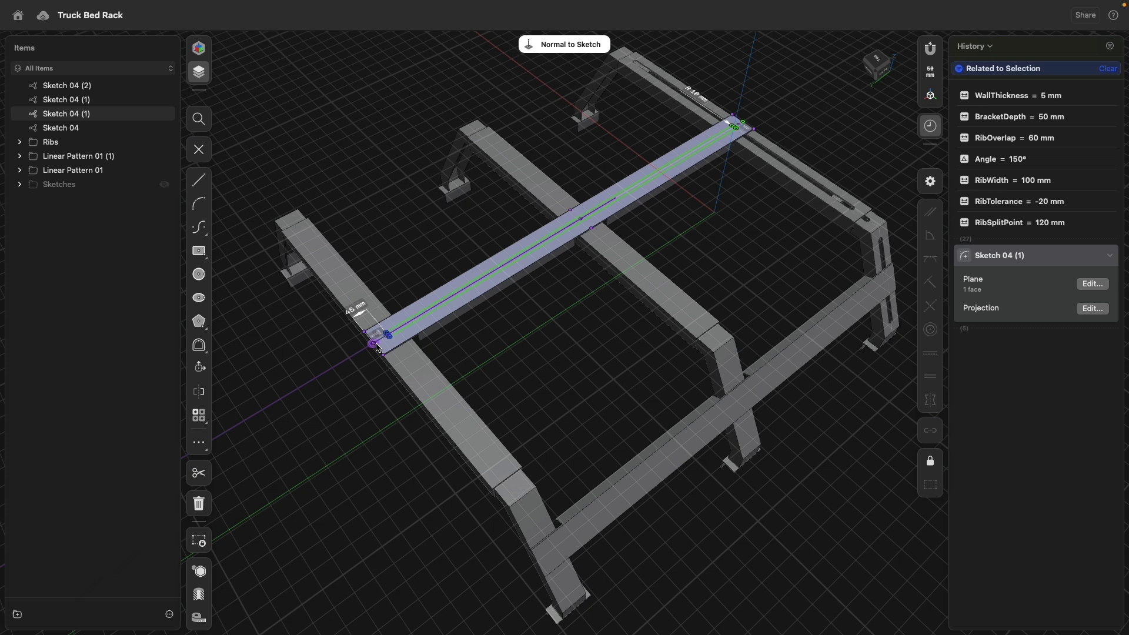
pyautogui.click(534, 324)
pyautogui.moveTo(535, 324); pyautogui.dragTo(516, 315, button='right')
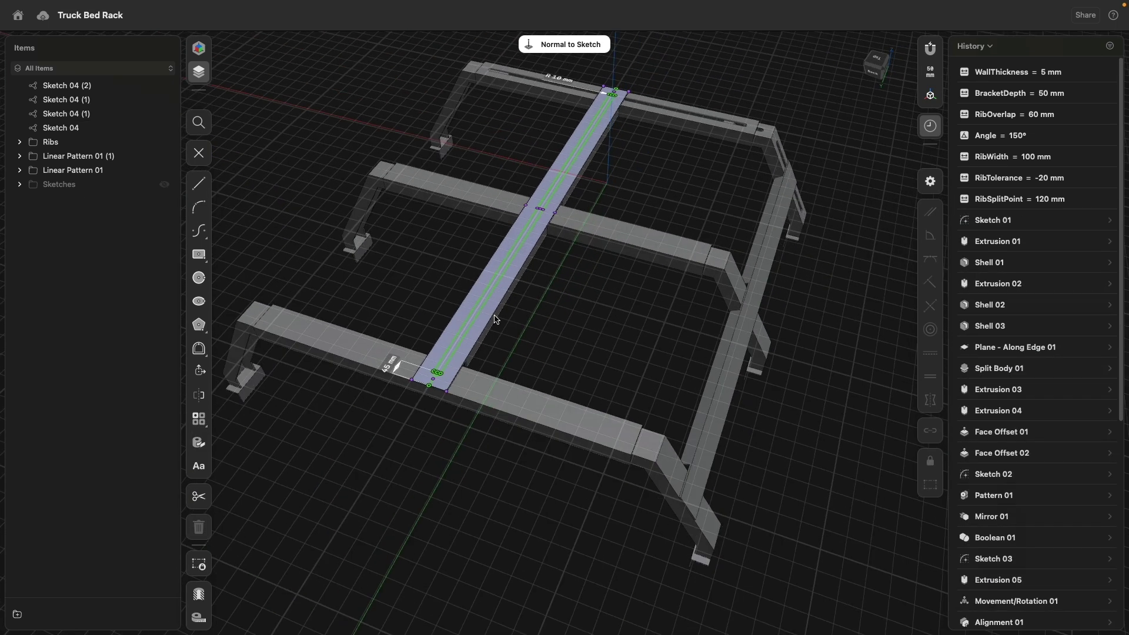
# - Cut the slot into the center crossbar with a one-sided Extrude, driving its depth with a variable
pyautogui.scroll(10, 516, 318)
pyautogui.click(426, 336)
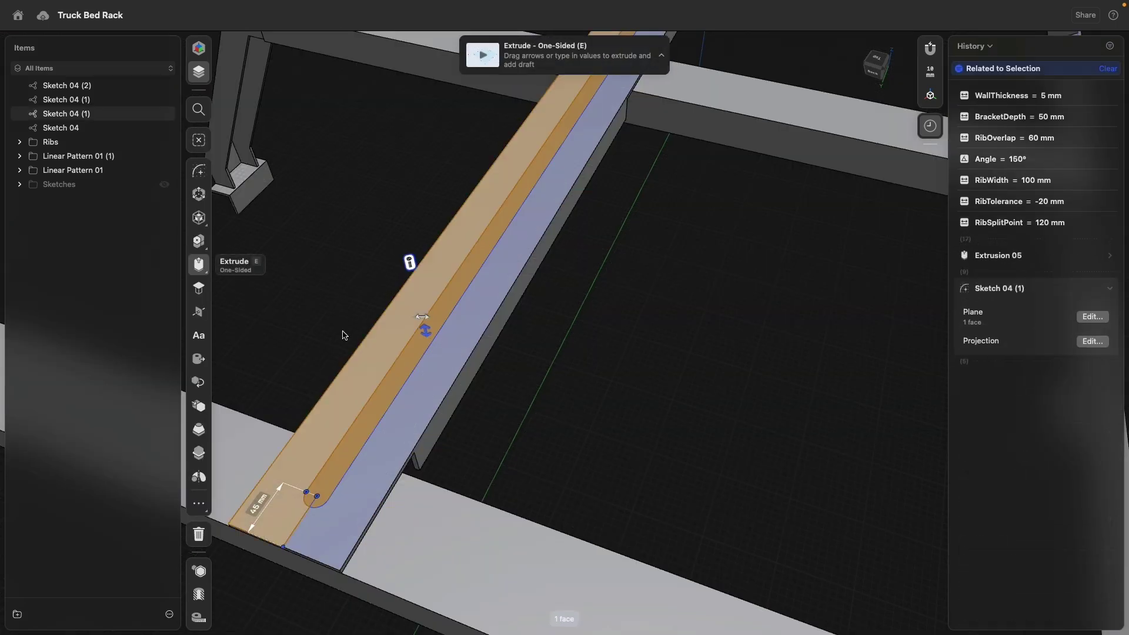
pyautogui.moveTo(425, 331); pyautogui.dragTo(434, 375)
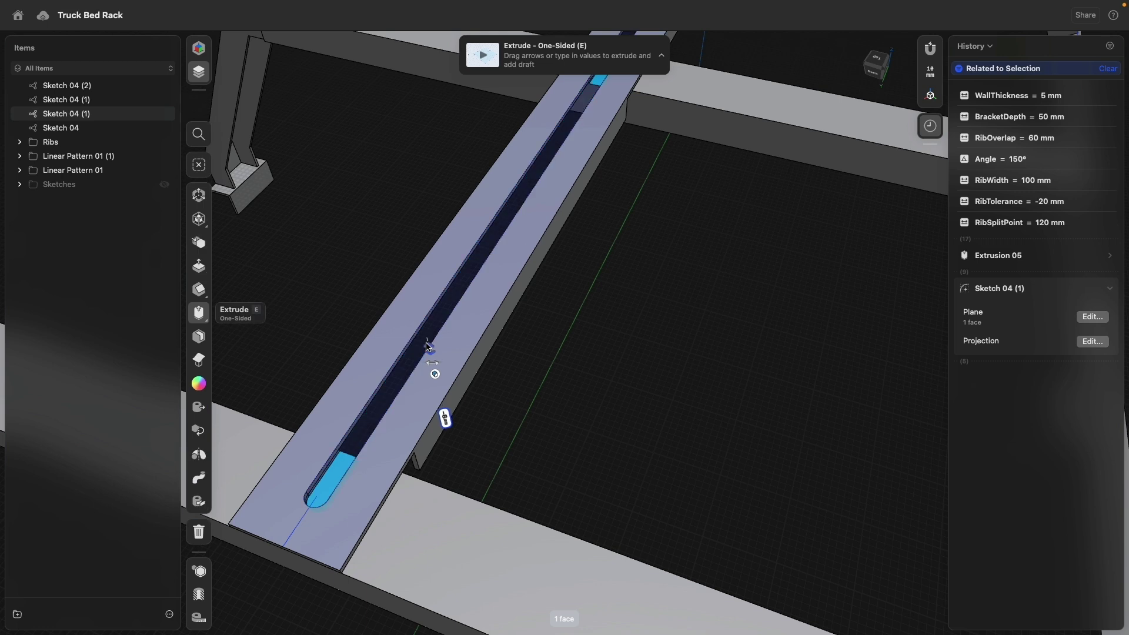
pyautogui.click(446, 419)
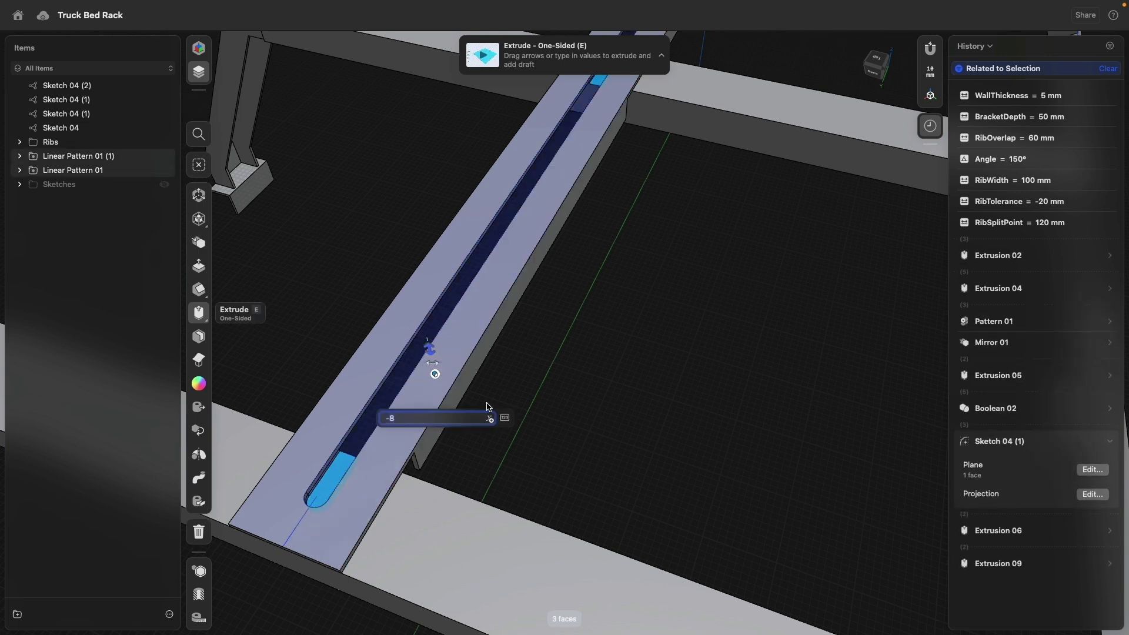
pyautogui.click(489, 420)
pyautogui.click(514, 453)
pyautogui.press('Return')
# - Examine the crossbar's new slot from below and above where it crosses the slotted front rib
pyautogui.scroll(-5, 680, 395)
pyautogui.moveTo(724, 389); pyautogui.dragTo(629, 382, button='right')
pyautogui.moveTo(629, 382); pyautogui.dragTo(402, 324, button='middle')
pyautogui.scroll(-5, 676, 316)
pyautogui.scroll(10, 684, 319)
pyautogui.moveTo(674, 318); pyautogui.dragTo(676, 227, button='right')
pyautogui.scroll(10, 599, 389)
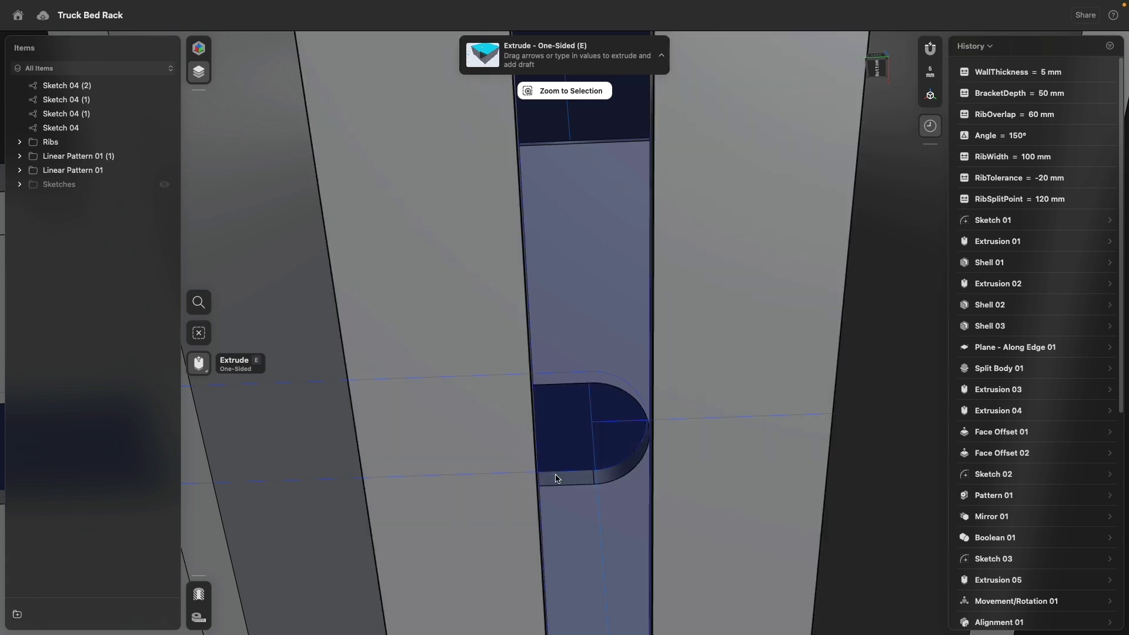
pyautogui.scroll(-10, 556, 477)
pyautogui.moveTo(567, 453); pyautogui.dragTo(524, 533, button='right')
pyautogui.scroll(-7, 523, 532)
pyautogui.moveTo(436, 489); pyautogui.dragTo(389, 526, button='right')
pyautogui.moveTo(388, 421); pyautogui.dragTo(422, 381, button='right')
pyautogui.moveTo(331, 256); pyautogui.dragTo(315, 210, button='right')
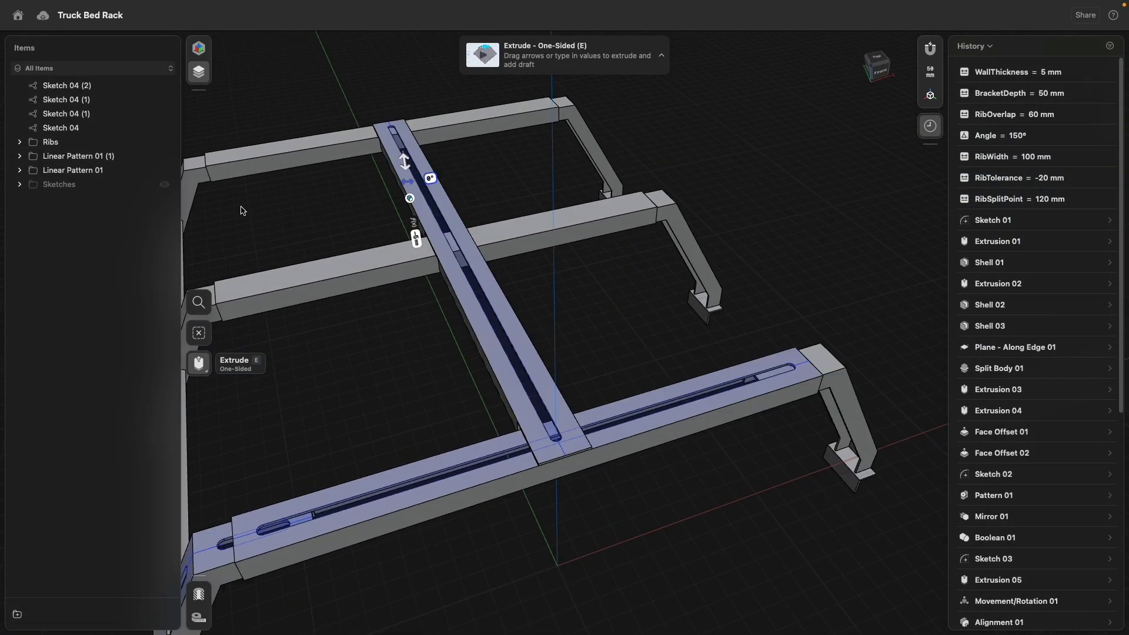
# - Move all four slot sketches into the hidden Sketches folder
pyautogui.click(70, 129)
pyautogui.keyDown('shift'); pyautogui.click(67, 87); pyautogui.keyUp('shift')
pyautogui.moveTo(65, 118)
pyautogui.mouseDown()
pyautogui.moveTo(96, 159)
pyautogui.moveTo(75, 187)
pyautogui.mouseUp()
pyautogui.moveTo(507, 368); pyautogui.dragTo(674, 309, button='middle')
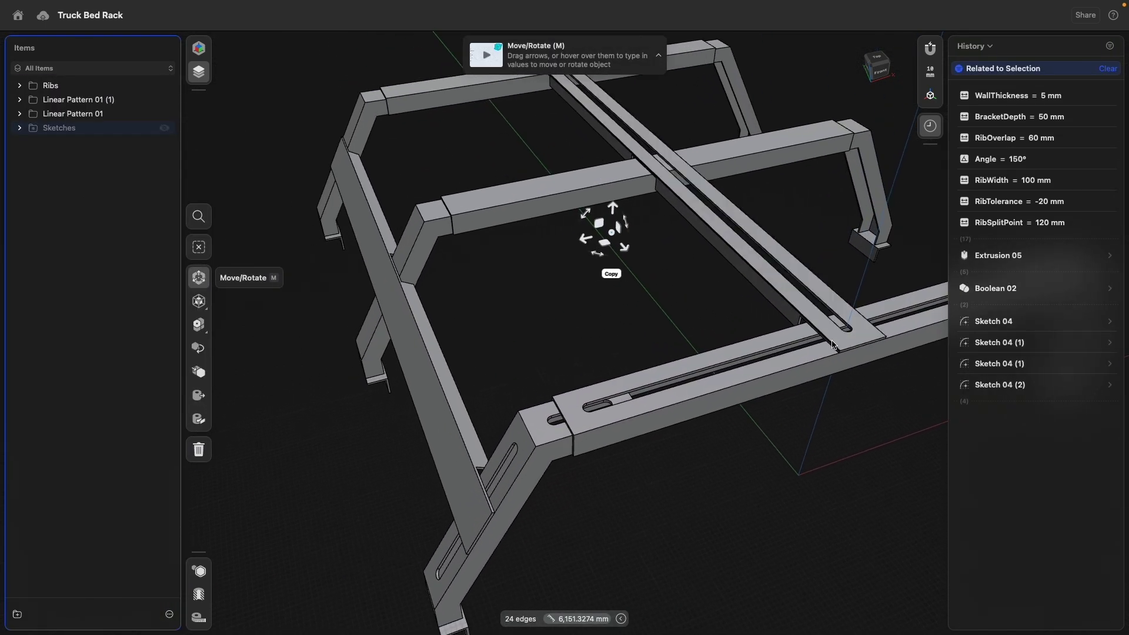
pyautogui.scroll(5, 842, 379)
pyautogui.click(823, 306)
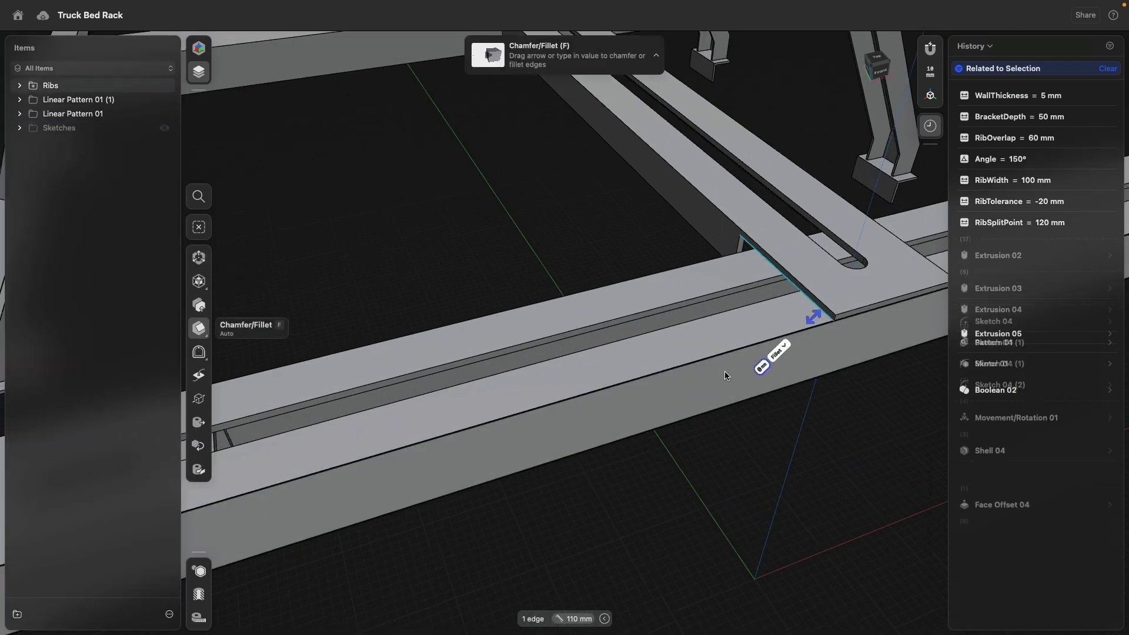
pyautogui.scroll(-3, 635, 363)
pyautogui.scroll(-3, 504, 336)
pyautogui.click(199, 304)
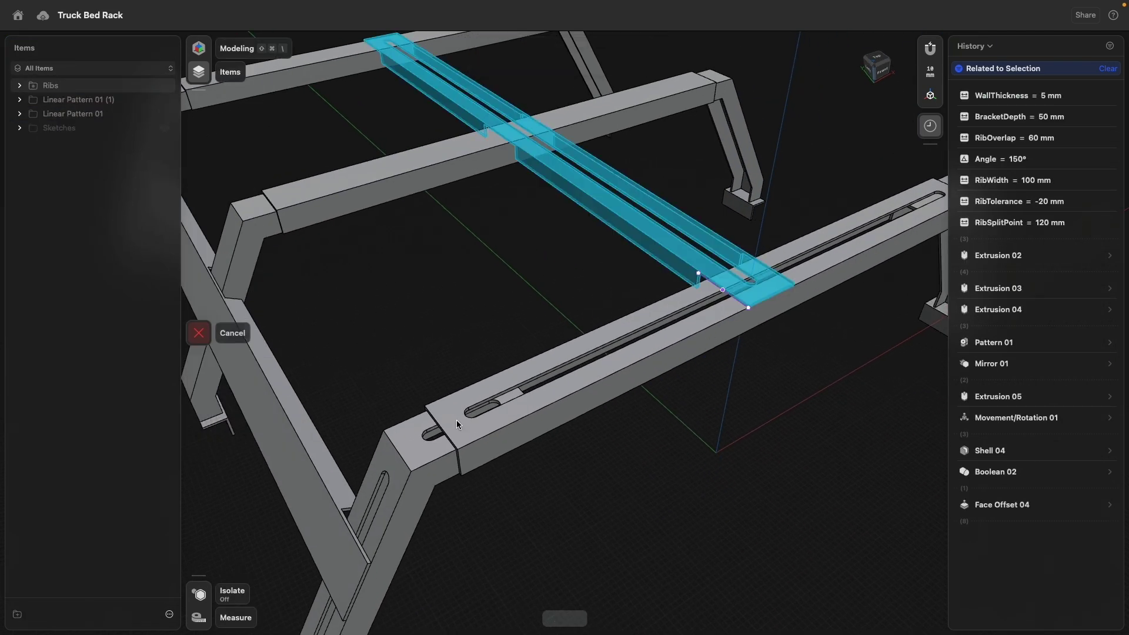
pyautogui.scroll(5, 460, 459)
pyautogui.click(443, 491)
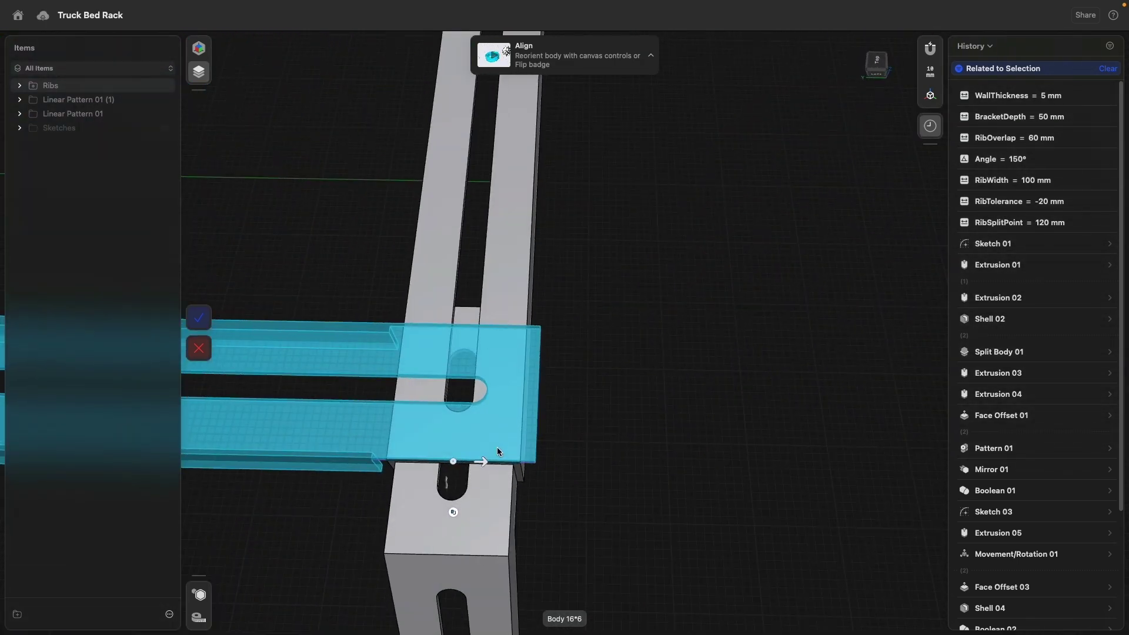
pyautogui.moveTo(483, 466); pyautogui.dragTo(463, 465)
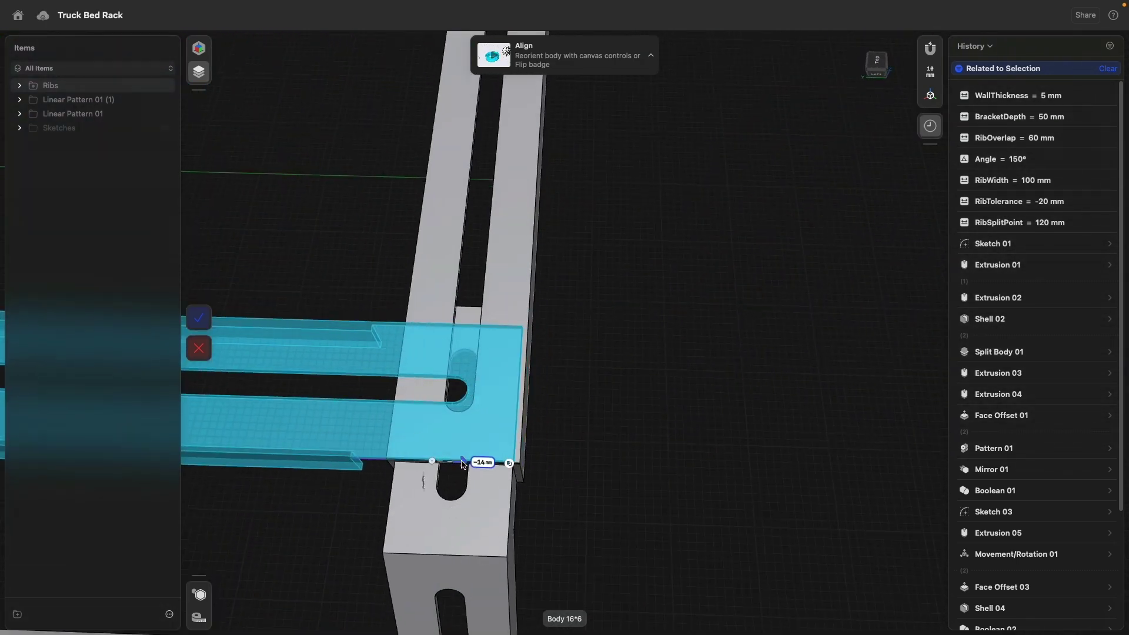
pyautogui.moveTo(478, 452); pyautogui.dragTo(607, 447, button='right')
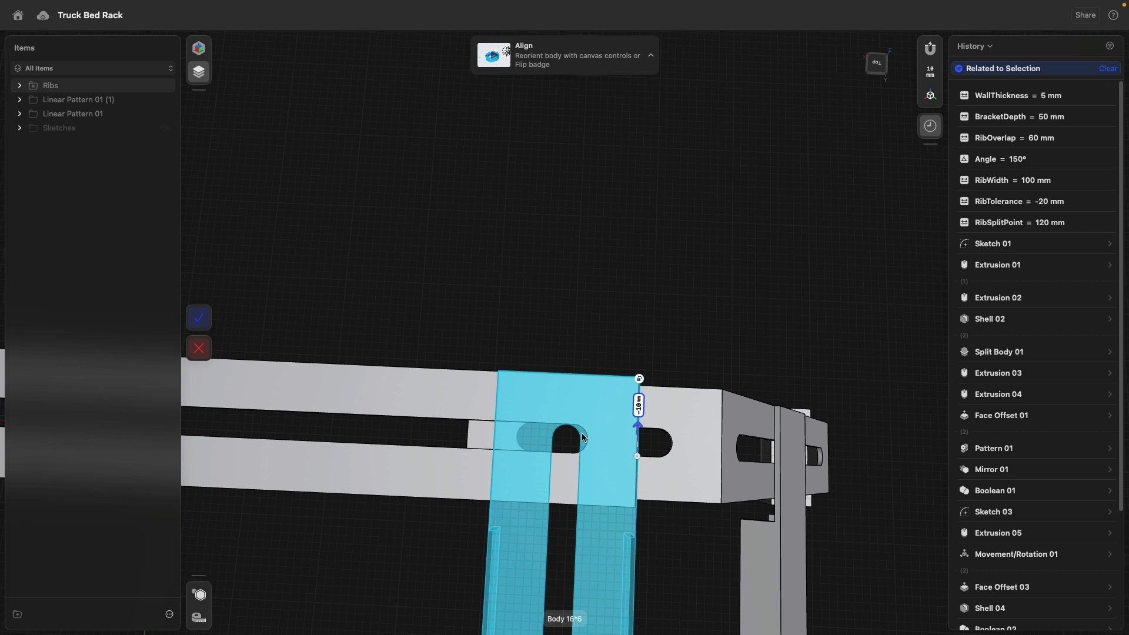
pyautogui.moveTo(609, 440); pyautogui.dragTo(488, 315, button='right')
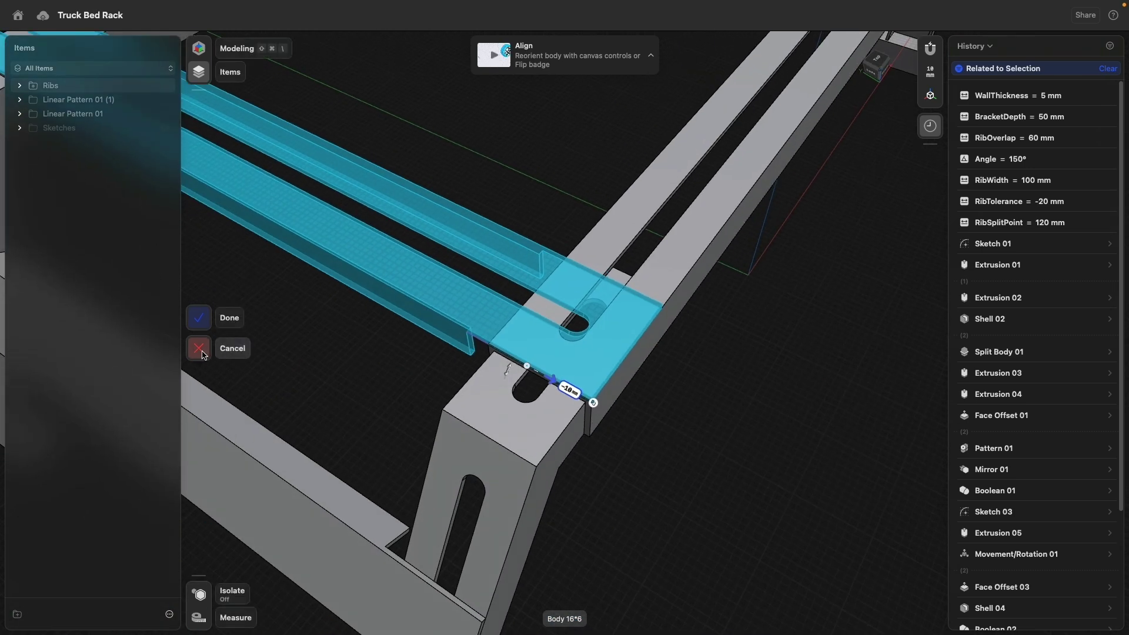
pyautogui.click(198, 317)
# - Show and expand the Sketches folder, then copy the center crossbar's slot sketch about 230 mm upward
pyautogui.scroll(-5, 461, 430)
pyautogui.scroll(-3, 631, 411)
pyautogui.moveTo(620, 391); pyautogui.dragTo(635, 448, button='right')
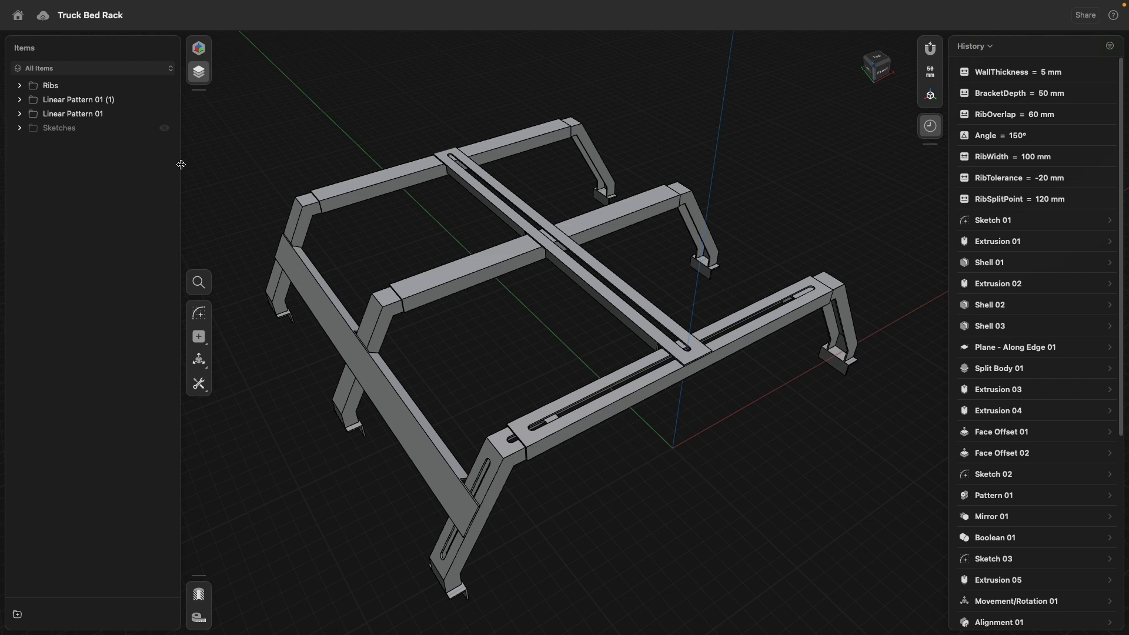
pyautogui.click(167, 129)
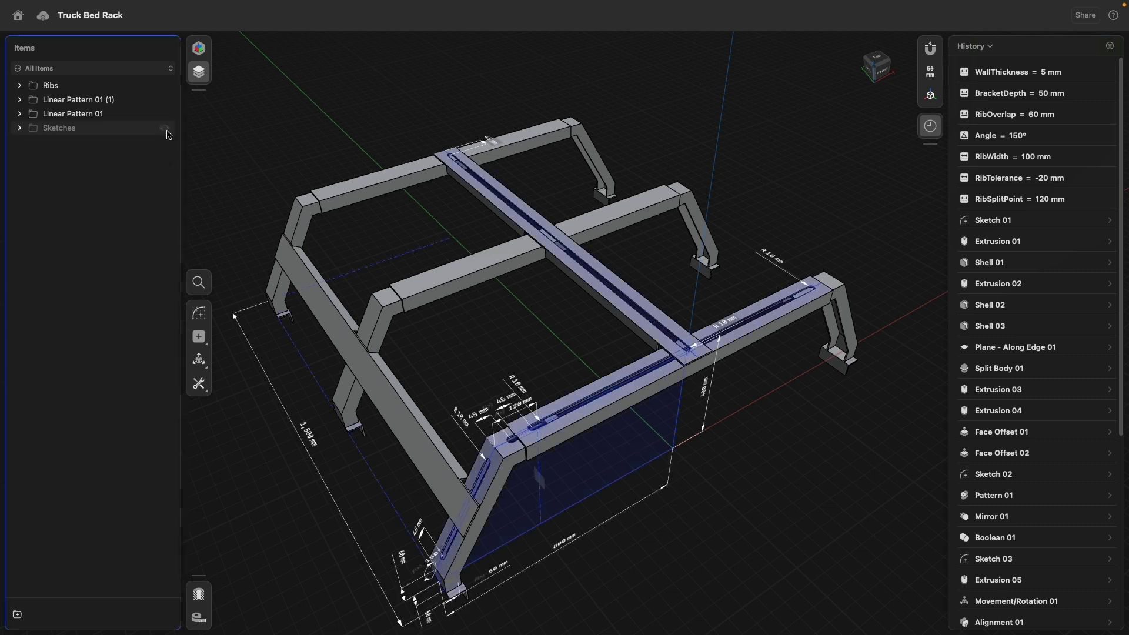
pyautogui.click(19, 129)
pyautogui.click(90, 170)
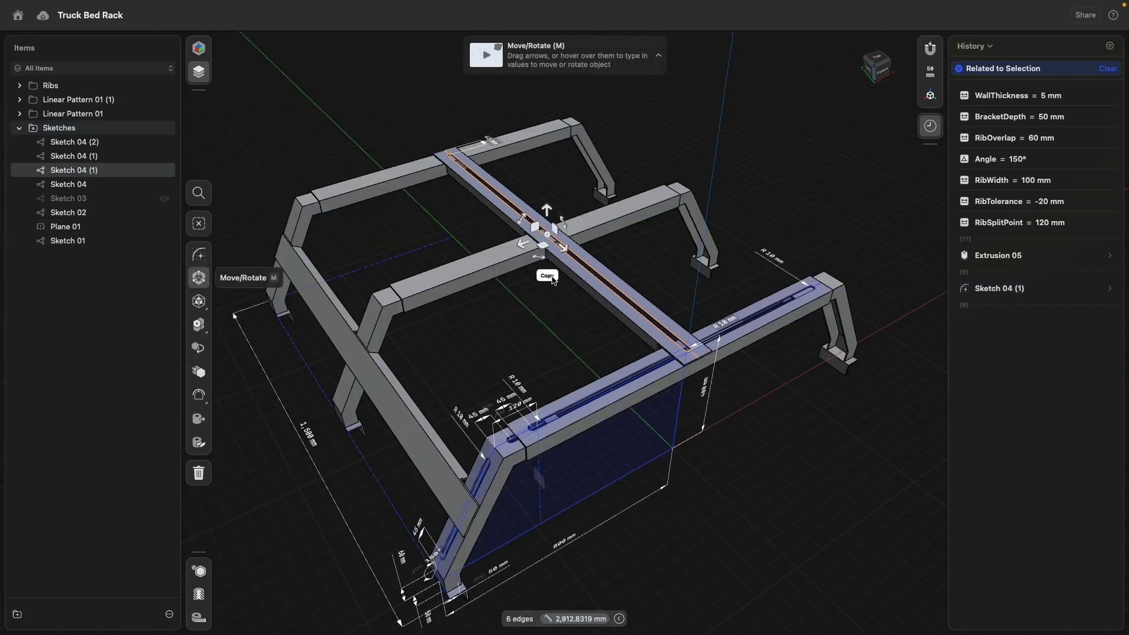
pyautogui.click(551, 281)
pyautogui.moveTo(547, 210); pyautogui.dragTo(574, 163)
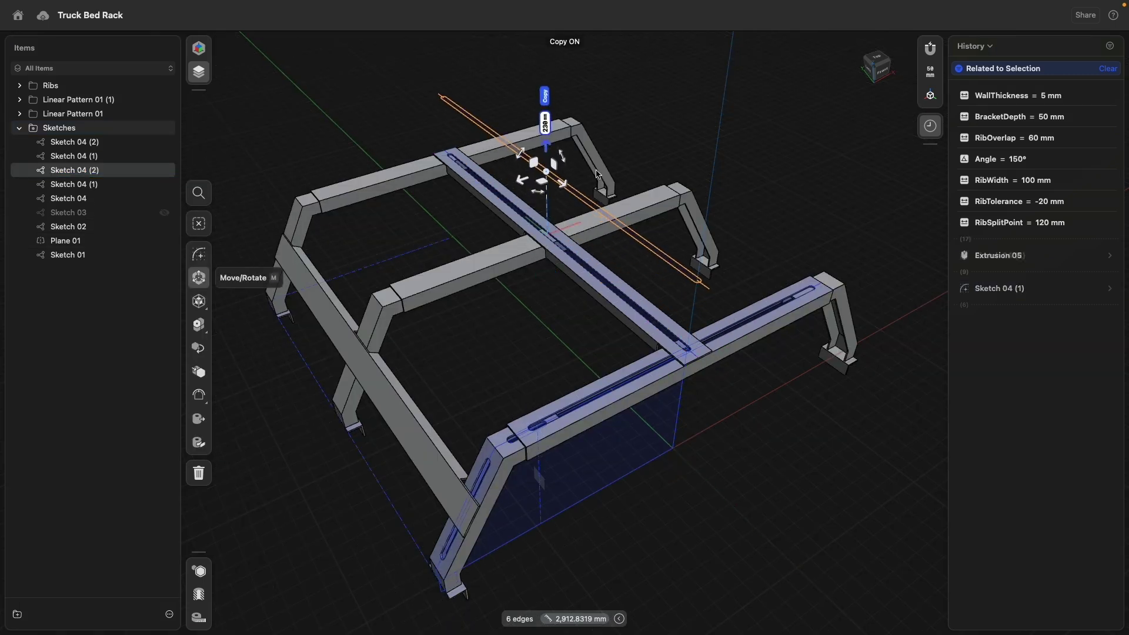
# - Set the raised copy's sketch plane to the outer face of the sloped side rail
pyautogui.click(1109, 257)
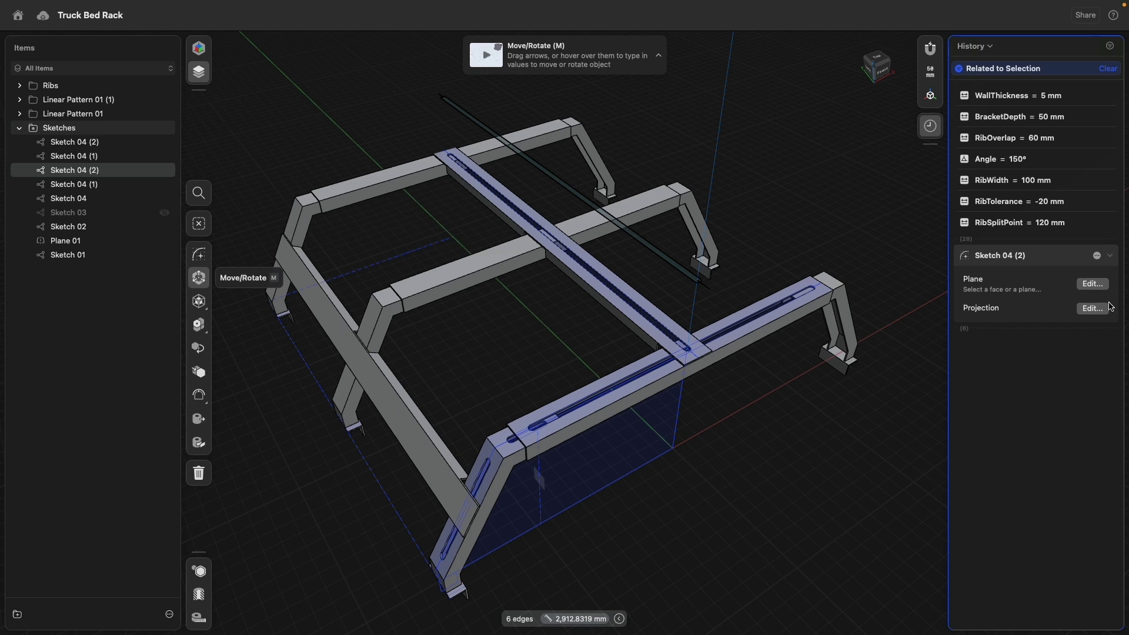
pyautogui.click(1093, 284)
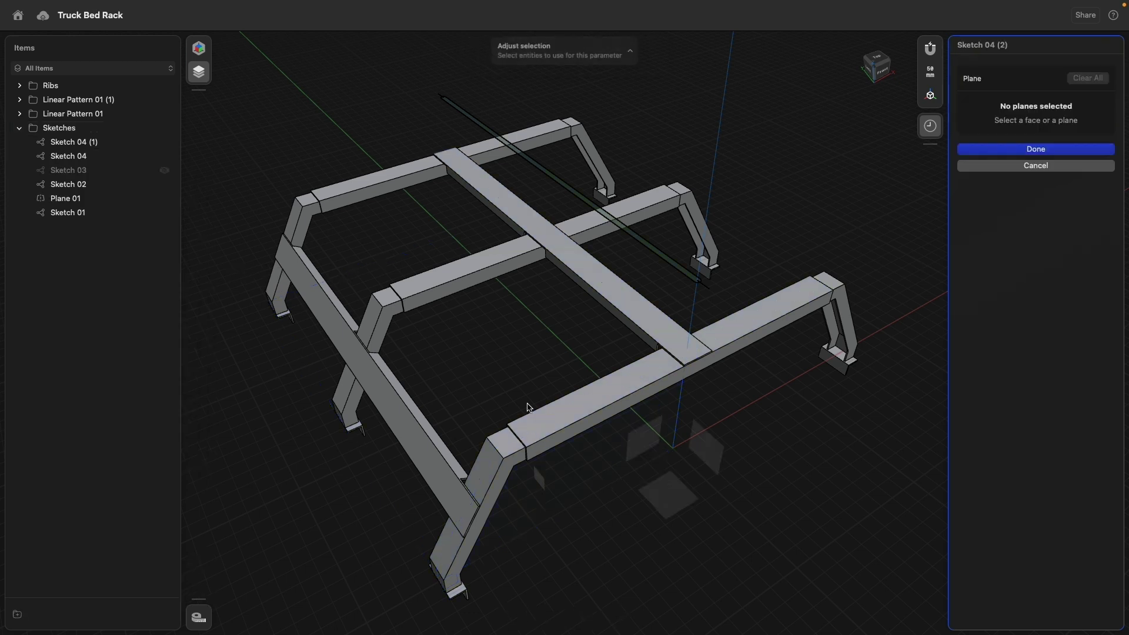
pyautogui.click(432, 468)
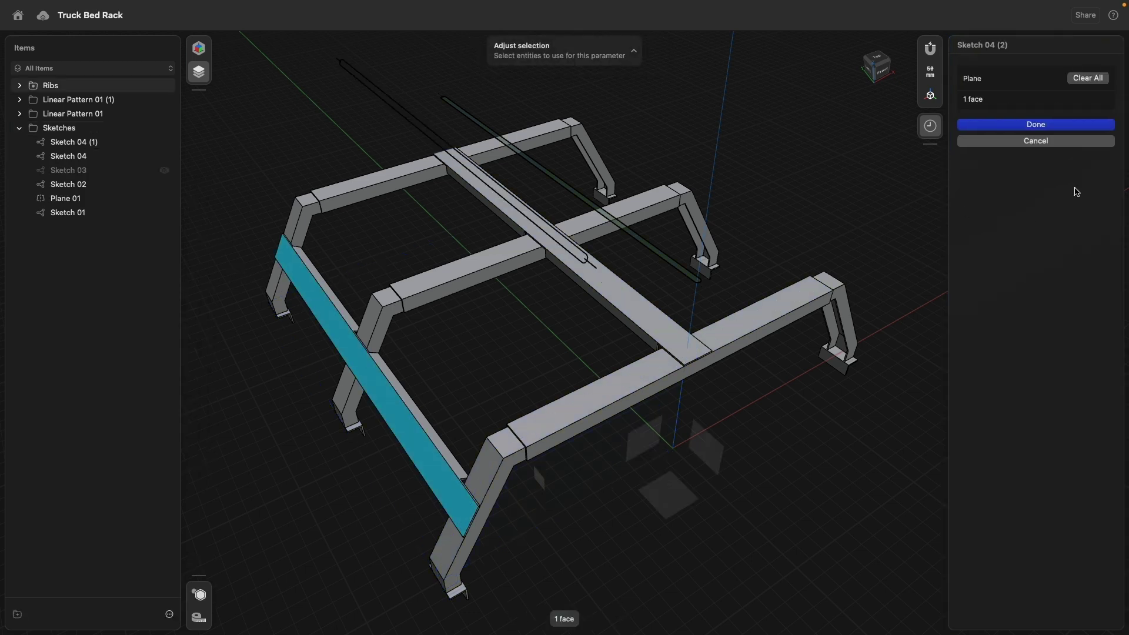
pyautogui.click(1035, 125)
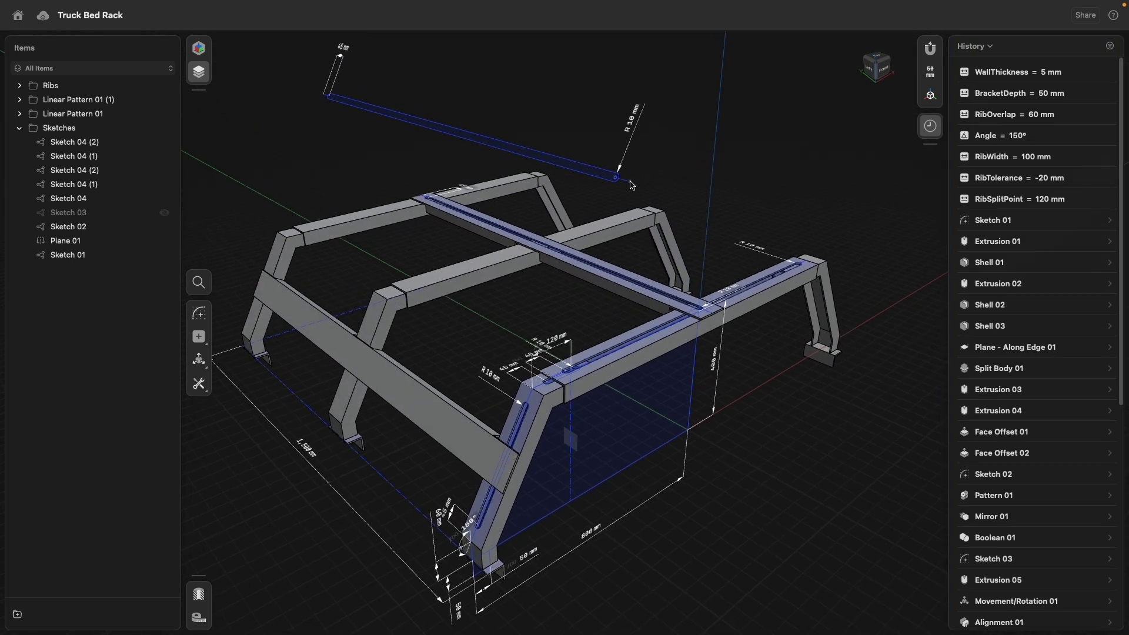
# - Attach the copied slot sketch's ends to the midpoints of the side rail's end edges
pyautogui.click(630, 181)
pyautogui.moveTo(630, 181)
pyautogui.mouseDown()
pyautogui.moveTo(547, 334)
pyautogui.moveTo(511, 472)
pyautogui.mouseUp()
pyautogui.moveTo(388, 462); pyautogui.dragTo(346, 457, button='right')
pyautogui.moveTo(345, 457); pyautogui.dragTo(761, 429, button='middle')
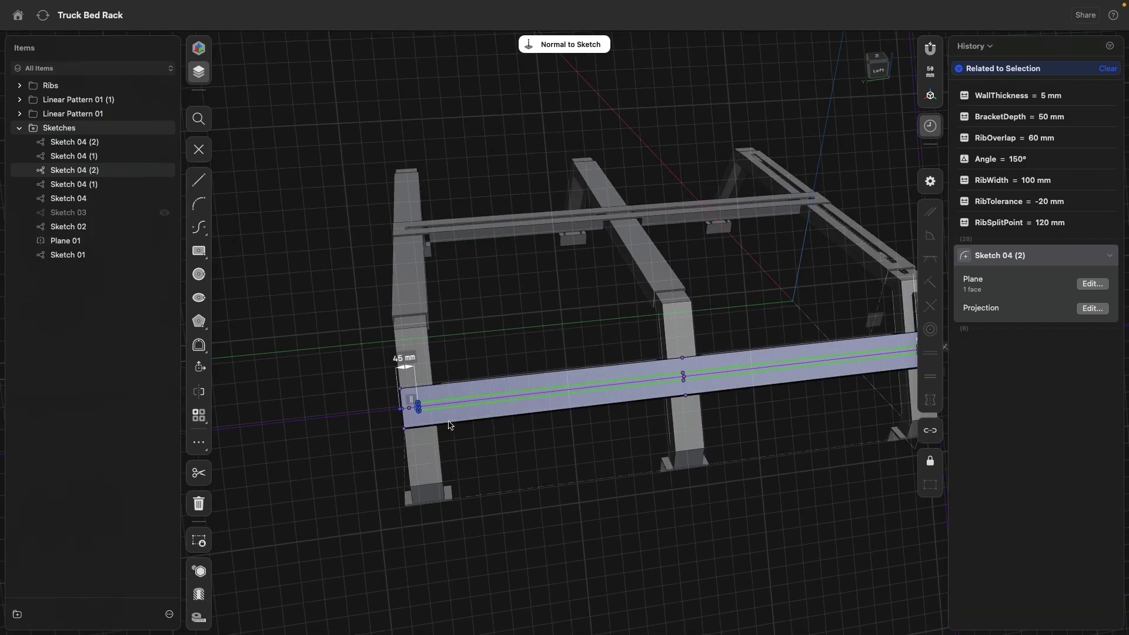
# - Extrude the slot profile on the sloped side rail by -6 mm to cut it through the wall
pyautogui.scroll(10, 330, 403)
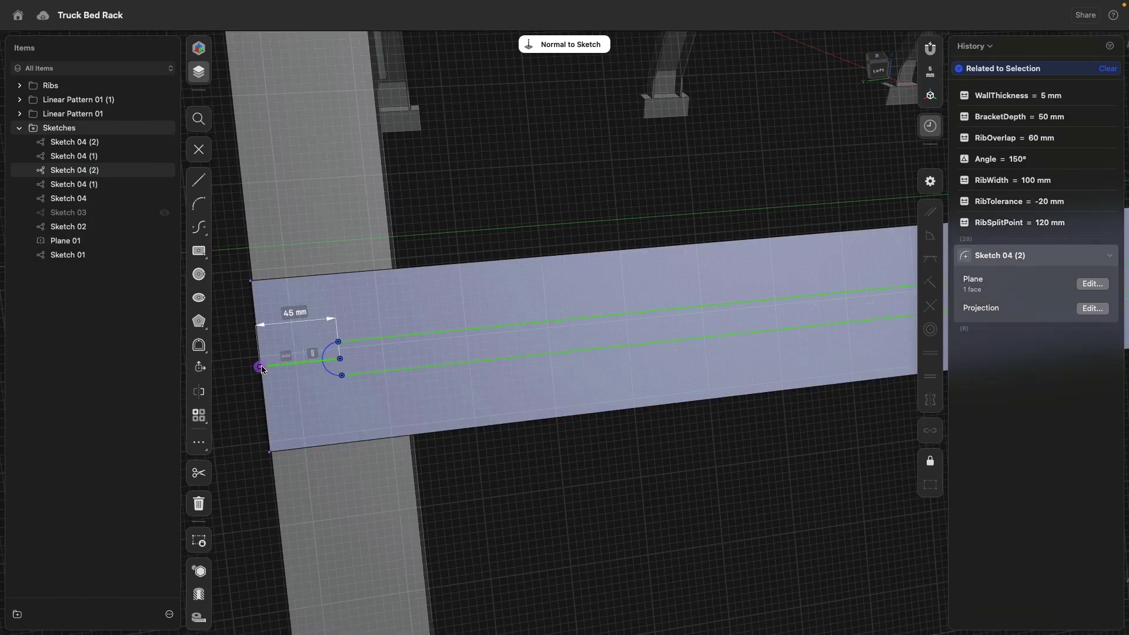
pyautogui.click(388, 360)
pyautogui.press('e')
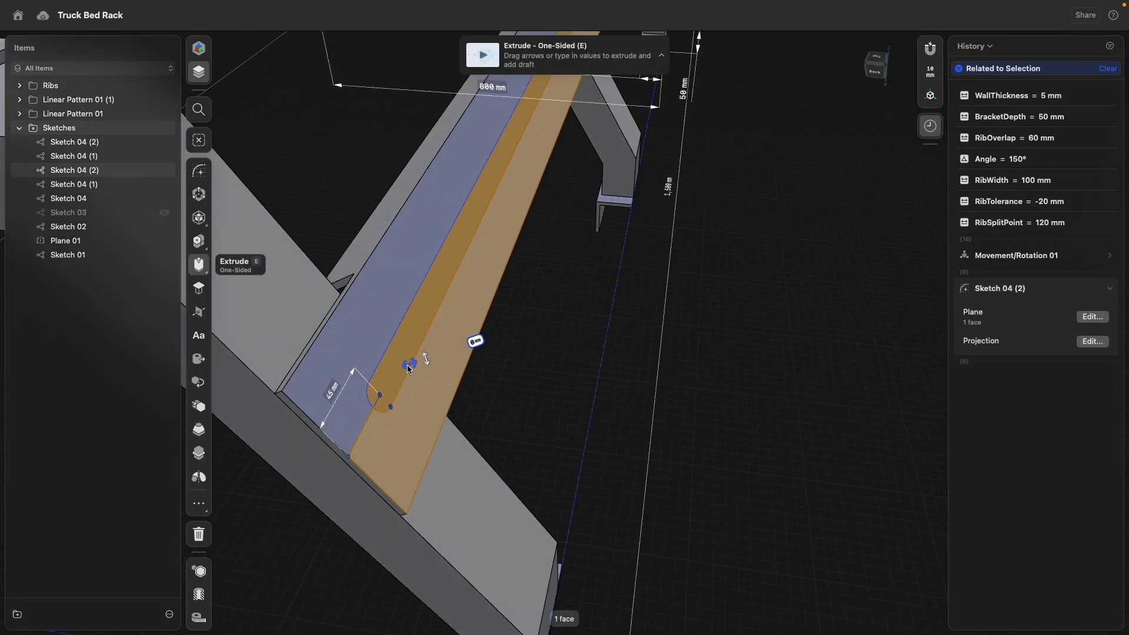
pyautogui.moveTo(408, 367); pyautogui.dragTo(391, 367)
pyautogui.click(322, 398)
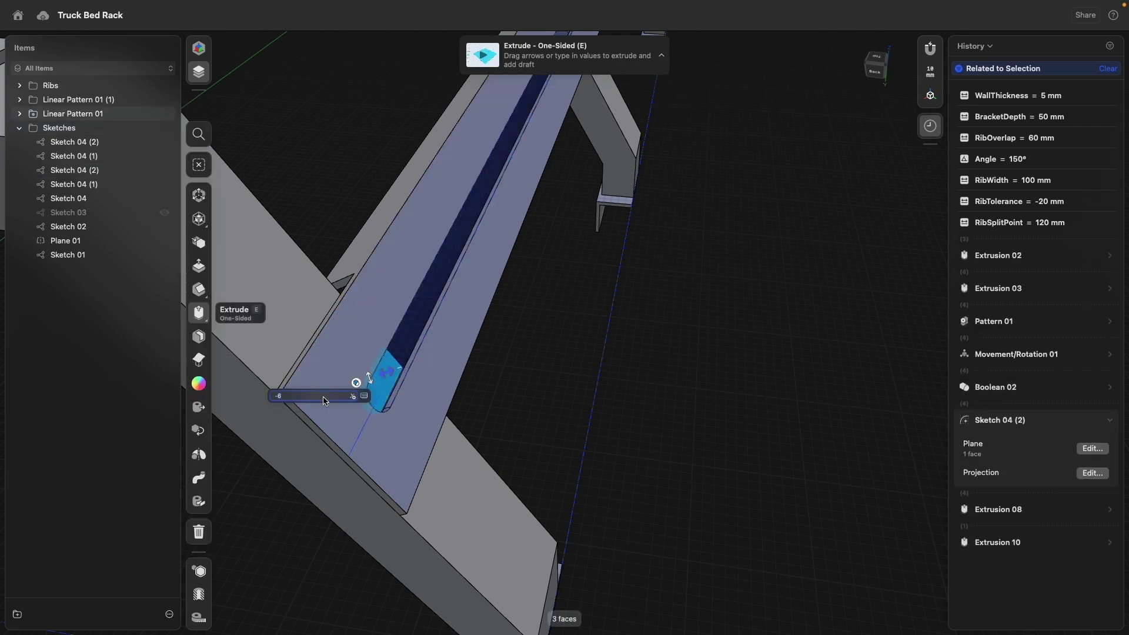
pyautogui.click(370, 401)
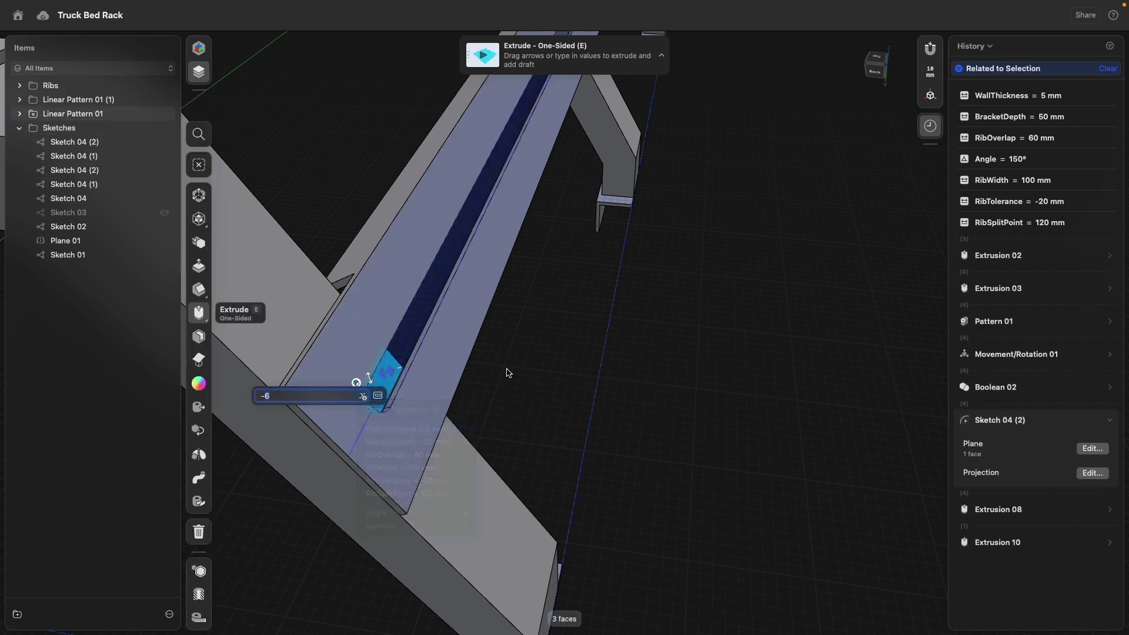
pyautogui.press('Return')
# - Examine how the side rail's slot end lines up with the slots in the end rib beneath it
pyautogui.click(658, 406)
pyautogui.scroll(-4, 658, 406)
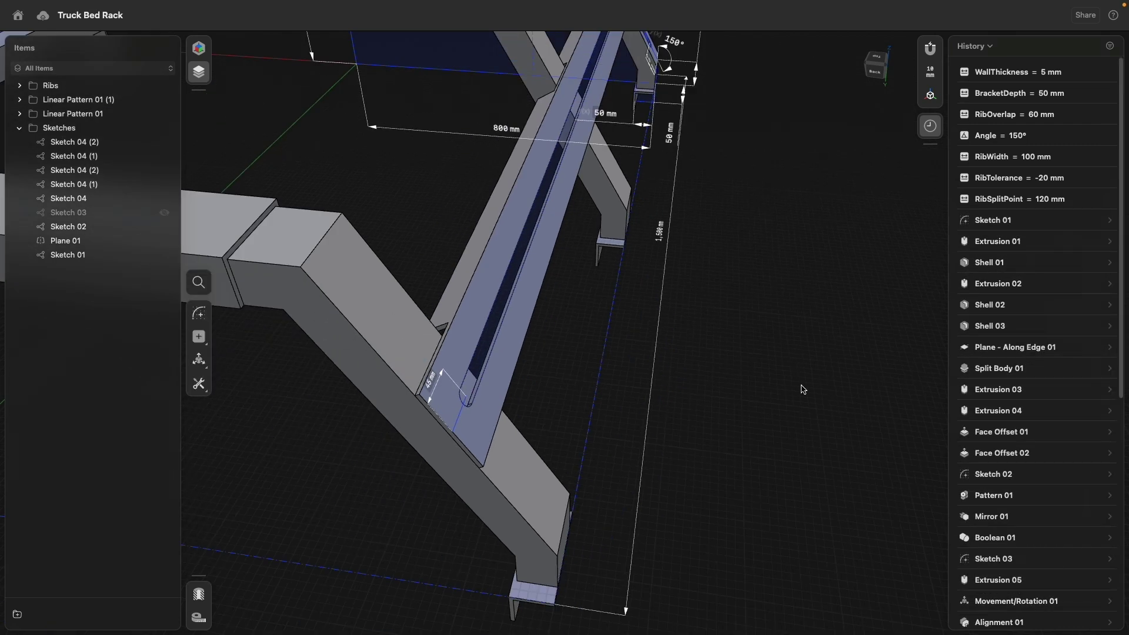
pyautogui.moveTo(802, 388); pyautogui.dragTo(727, 385, button='right')
pyautogui.scroll(-4, 728, 382)
pyautogui.moveTo(841, 353); pyautogui.dragTo(627, 402, button='middle')
pyautogui.moveTo(626, 402); pyautogui.dragTo(783, 311, button='right')
pyautogui.scroll(5, 783, 314)
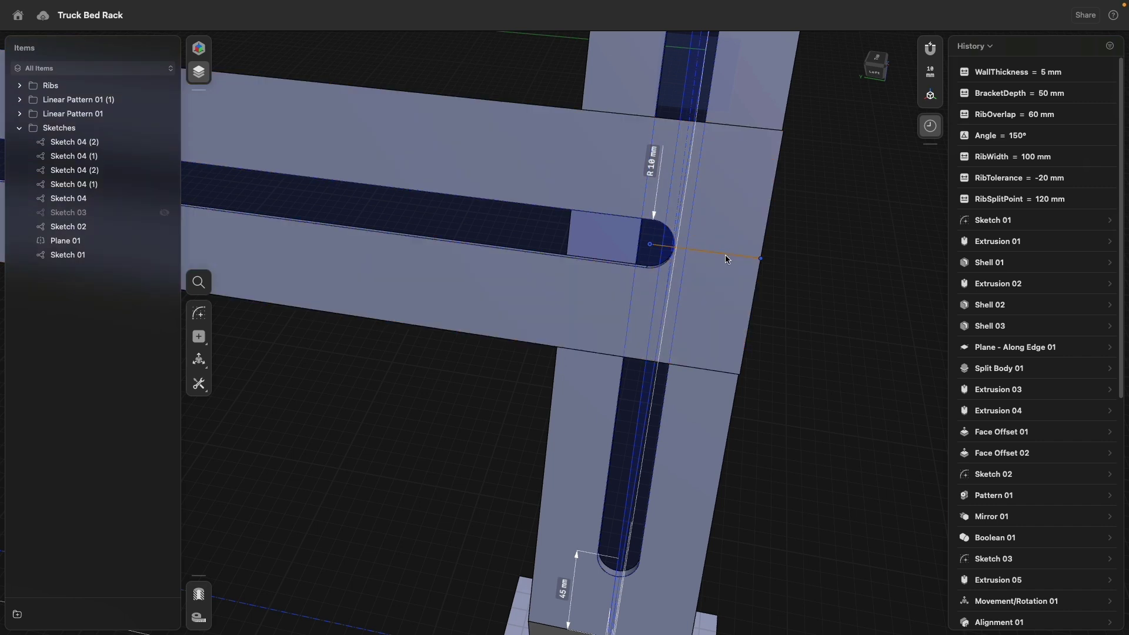
pyautogui.scroll(-2, 725, 255)
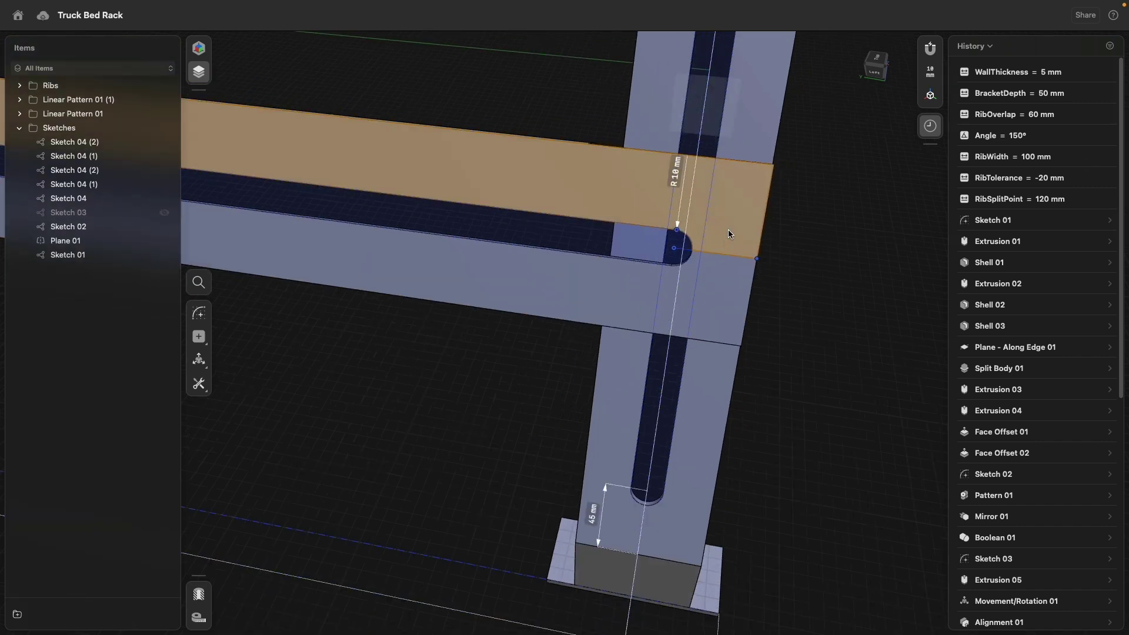
pyautogui.scroll(-3, 743, 293)
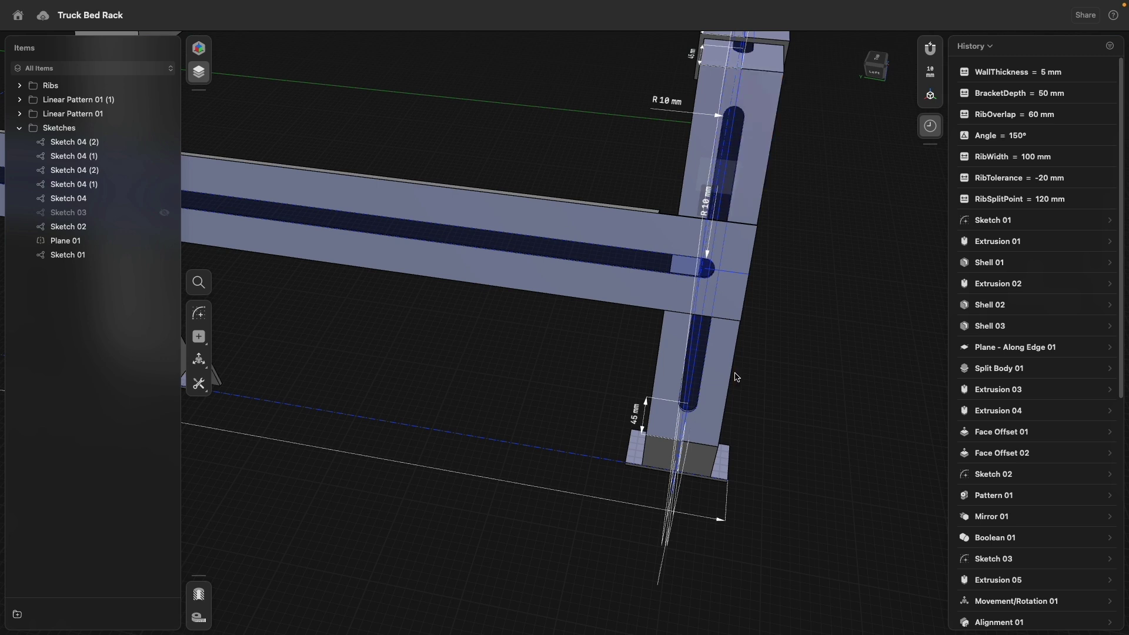
pyautogui.click(722, 440)
pyautogui.moveTo(814, 335); pyautogui.dragTo(677, 510, button='right')
pyautogui.moveTo(714, 283); pyautogui.dragTo(669, 257, button='right')
pyautogui.click(648, 199)
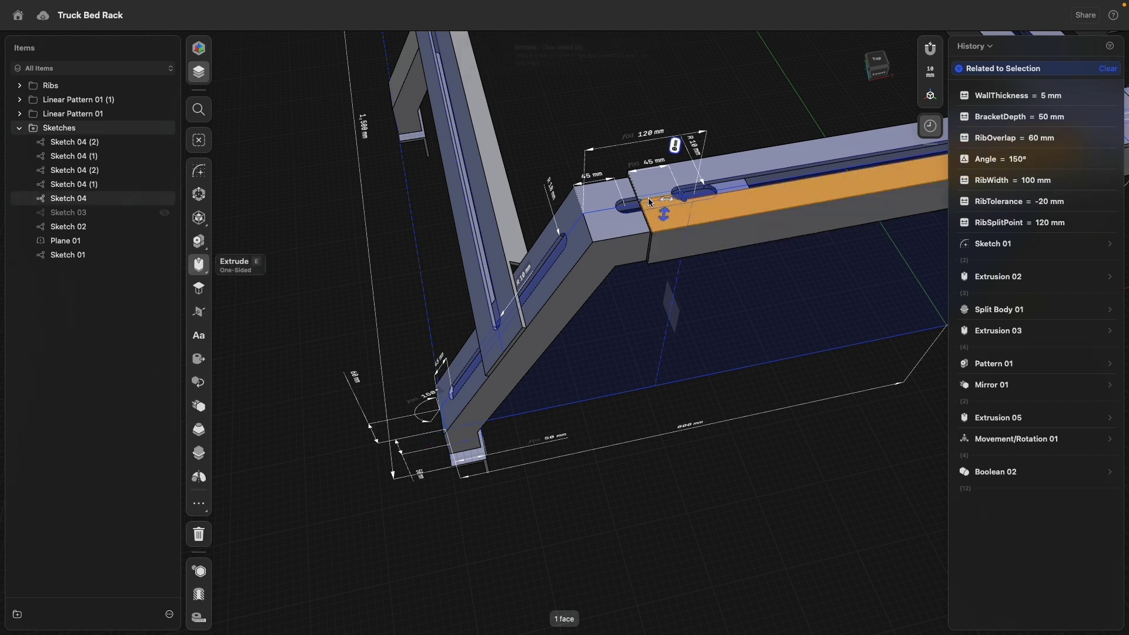
pyautogui.moveTo(648, 198); pyautogui.dragTo(637, 347, button='right')
pyautogui.moveTo(616, 422); pyautogui.dragTo(678, 298, button='middle')
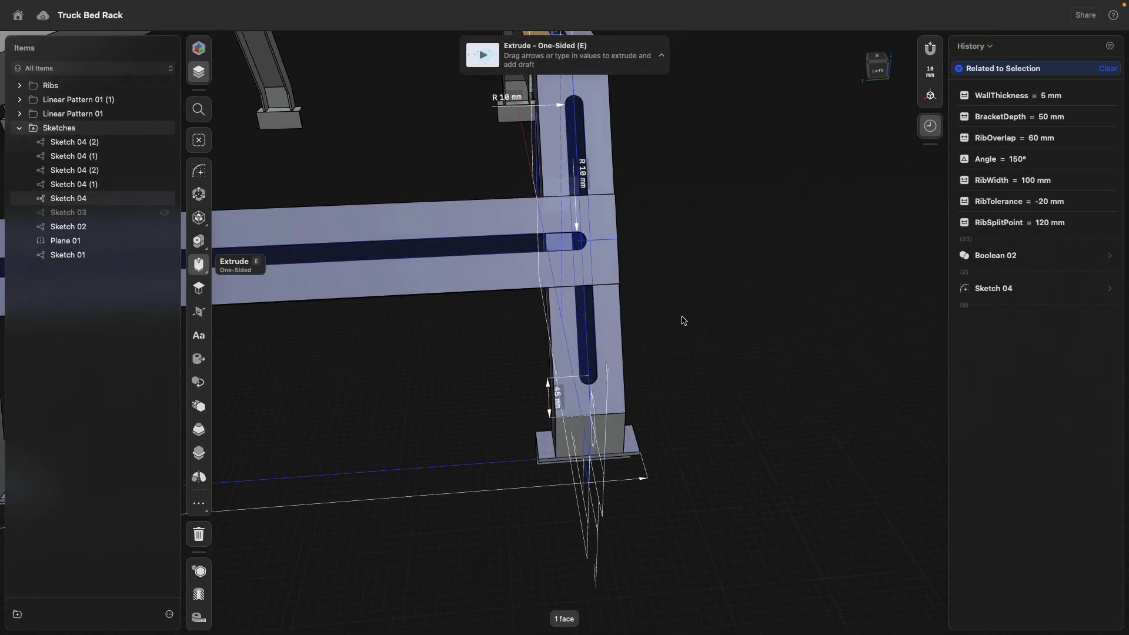
pyautogui.moveTo(674, 313); pyautogui.dragTo(672, 333, button='right')
pyautogui.scroll(5, 599, 165)
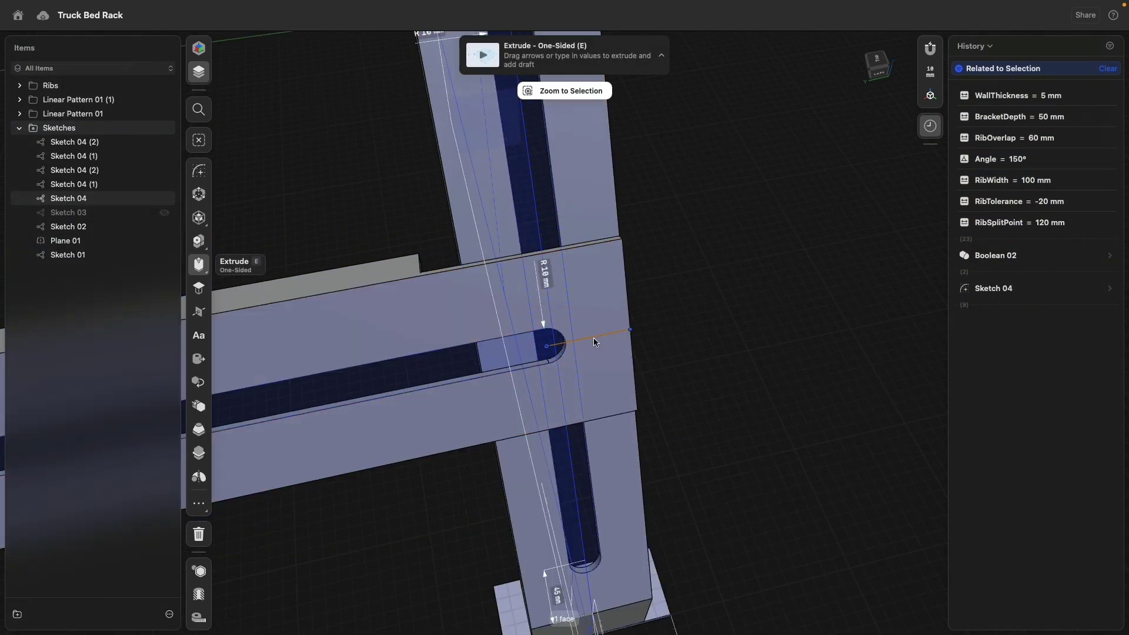
# - Open the side rail's slot sketch and check the slot's end-distance dimension at the rail's unslotted-rib end
pyautogui.doubleClick(594, 336)
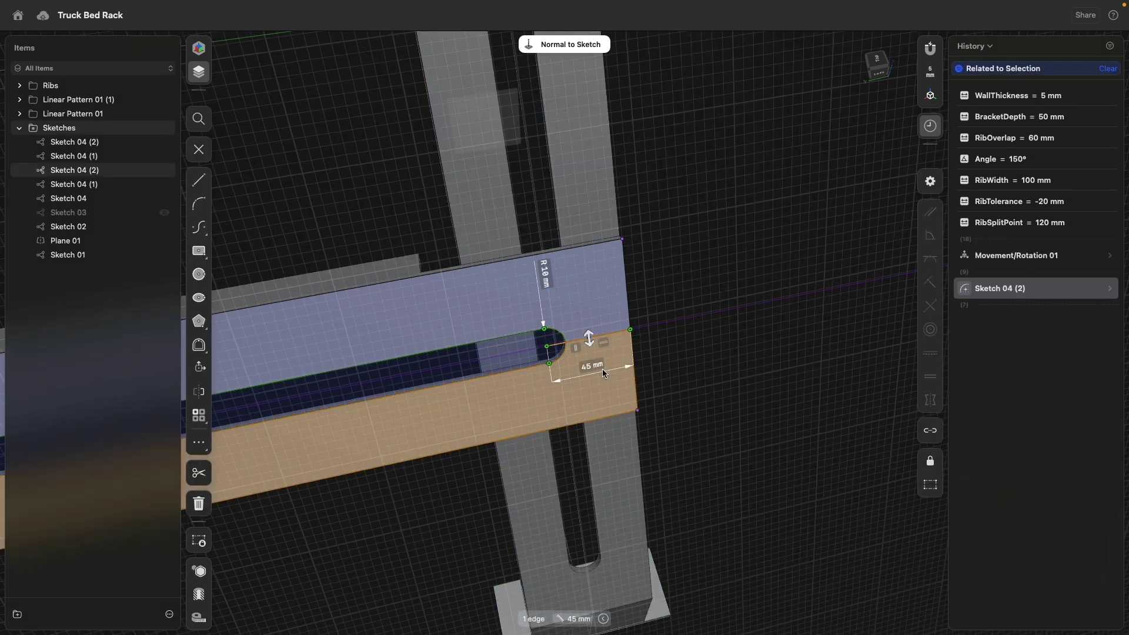
pyautogui.scroll(-8, 591, 369)
pyautogui.moveTo(543, 386); pyautogui.dragTo(841, 319, button='middle')
pyautogui.moveTo(502, 374); pyautogui.dragTo(773, 292, button='middle')
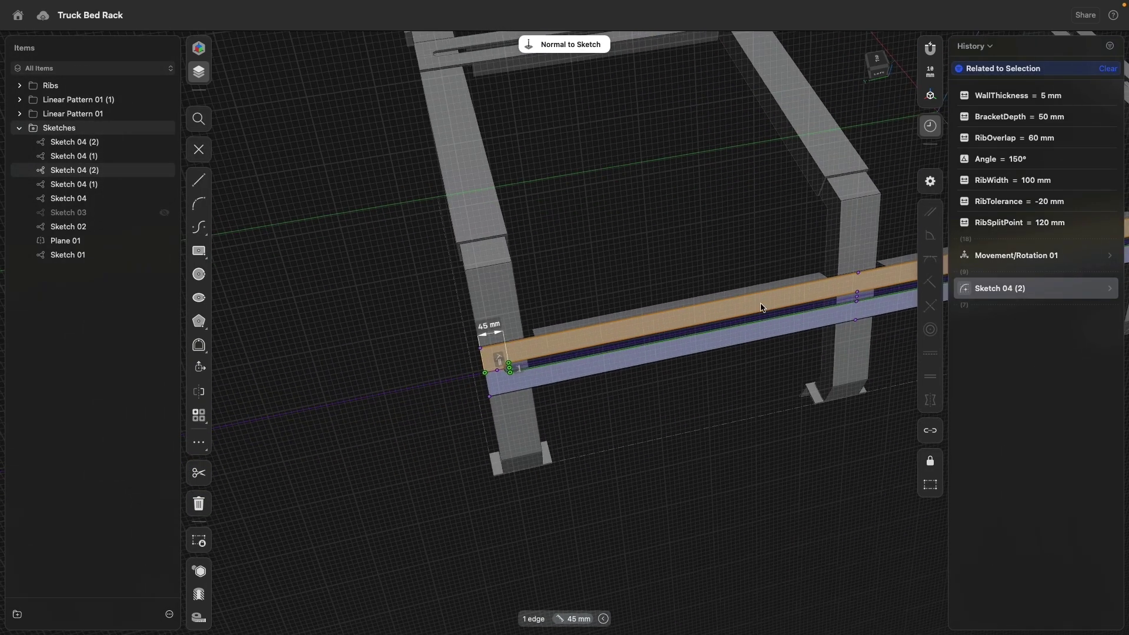
pyautogui.scroll(5, 494, 353)
pyautogui.click(469, 340)
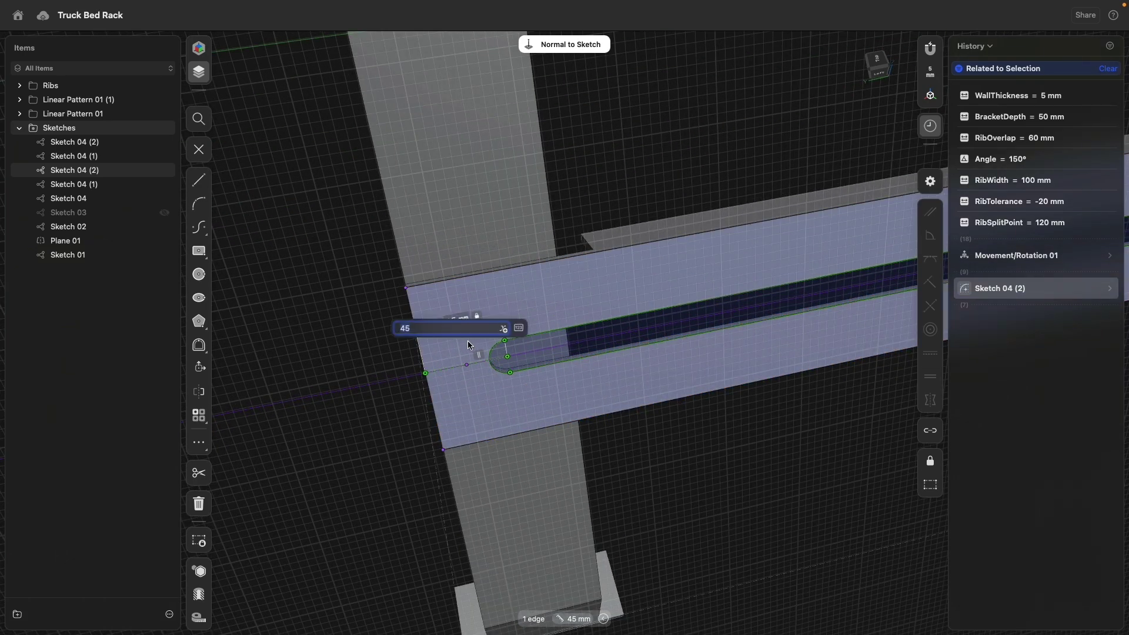
pyautogui.click(668, 447)
# - Try to set the slot's end distance at the slotted rib to 40 mm, and leave the sketch
pyautogui.moveTo(779, 428); pyautogui.dragTo(519, 428, button='middle')
pyautogui.scroll(-5, 519, 429)
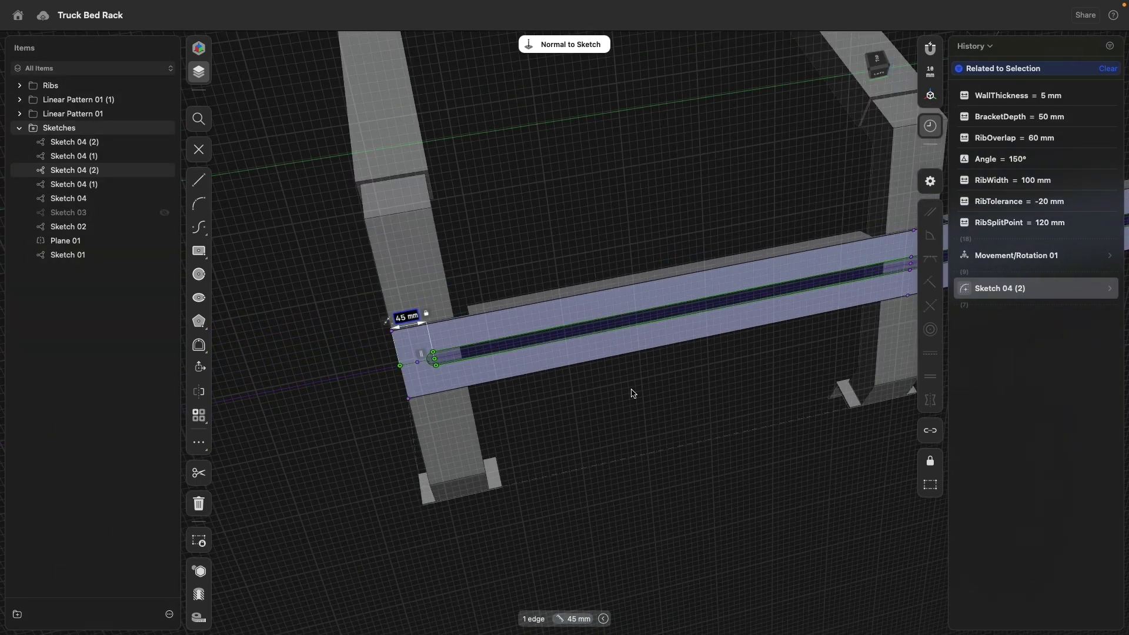
pyautogui.moveTo(726, 391); pyautogui.dragTo(474, 404, button='middle')
pyautogui.moveTo(779, 412); pyautogui.dragTo(358, 436, button='middle')
pyautogui.moveTo(665, 312); pyautogui.dragTo(539, 353, button='middle')
pyautogui.scroll(6, 552, 337)
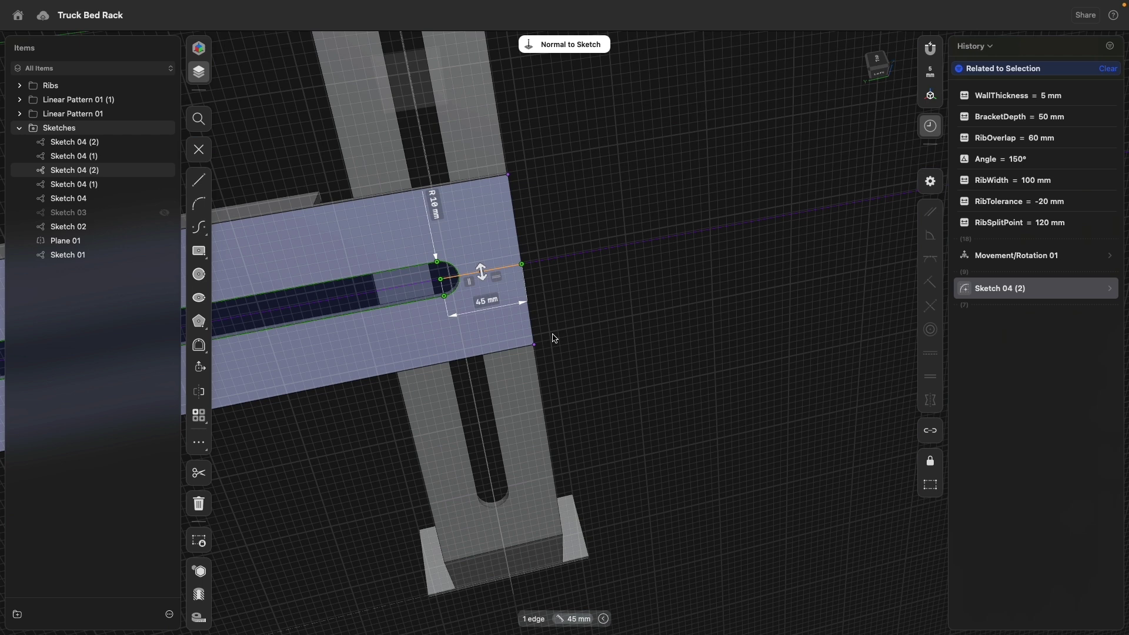
pyautogui.scroll(2, 538, 331)
pyautogui.click(485, 298)
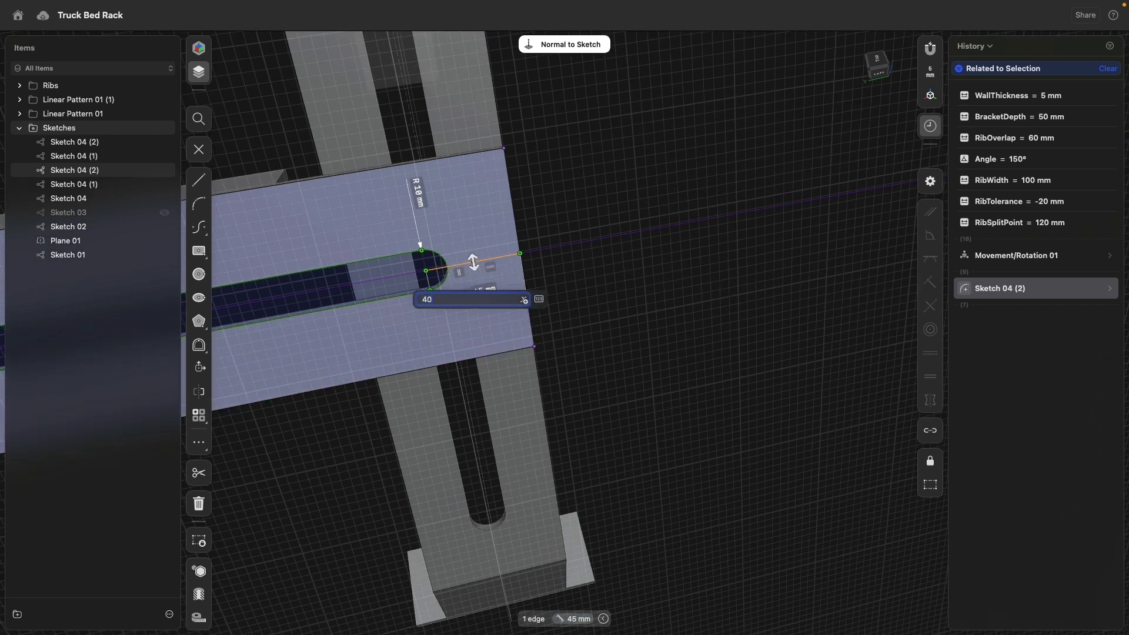
pyautogui.press('Return')
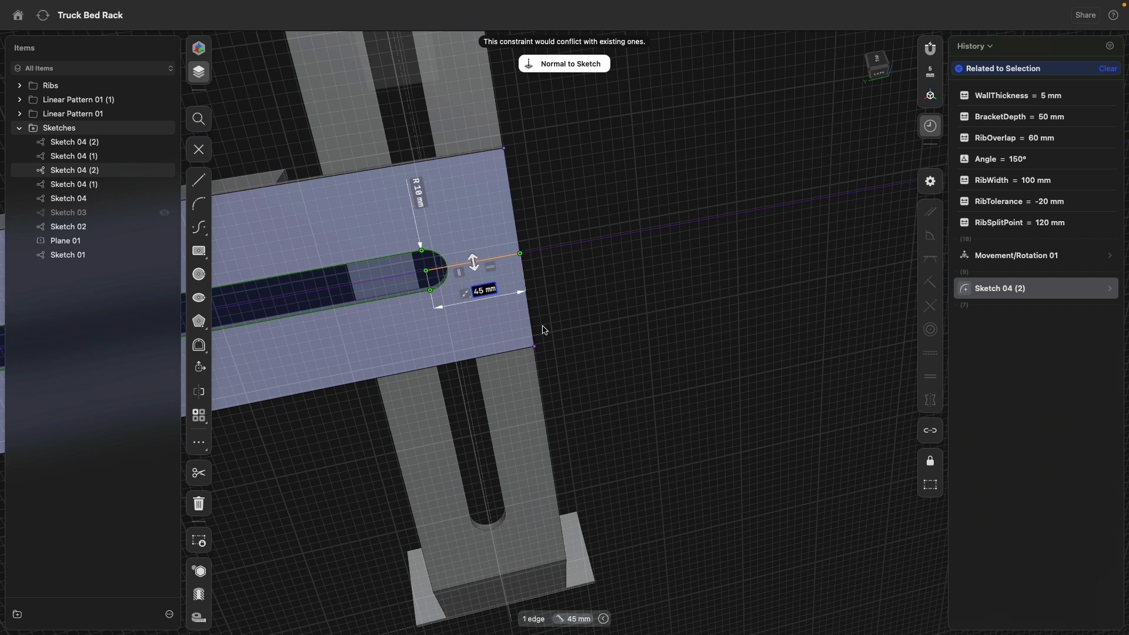
pyautogui.scroll(-5, 545, 330)
pyautogui.moveTo(529, 336); pyautogui.dragTo(809, 330, button='middle')
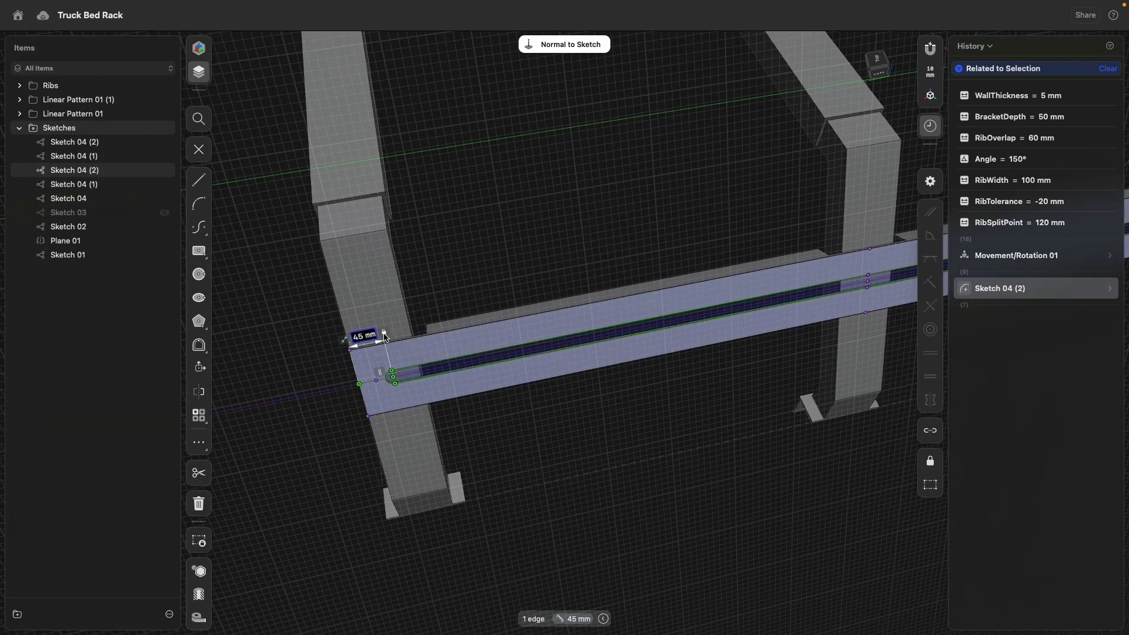
pyautogui.moveTo(365, 340)
pyautogui.press('Escape')
pyautogui.press('Escape')
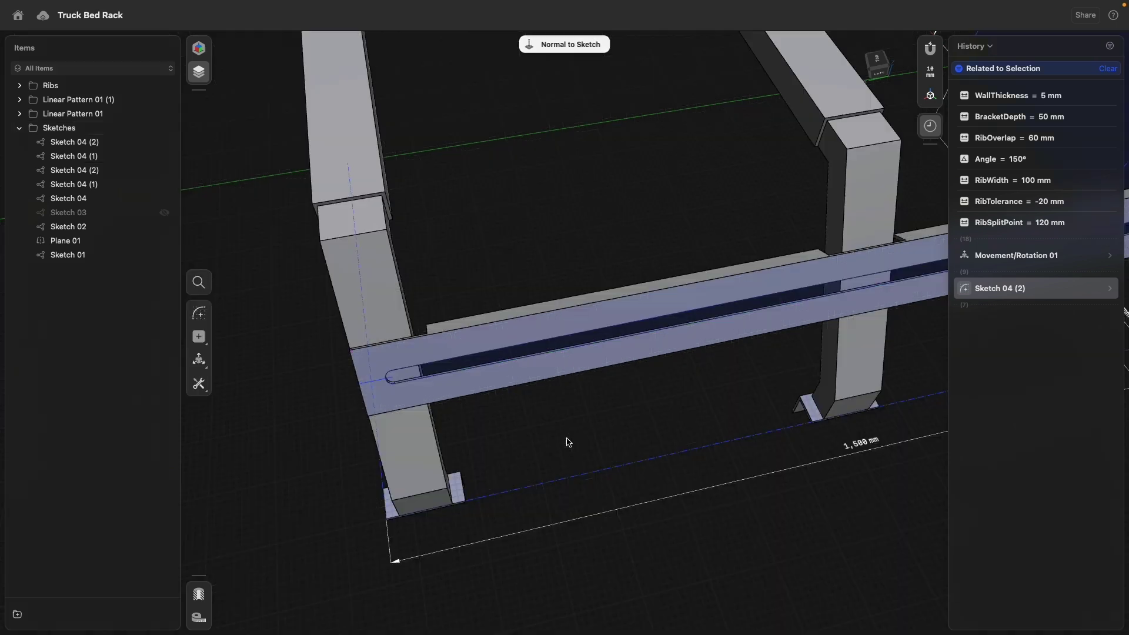
# - Reopen the side rail's slot sketch and set the slot's end distance at the slotted rib to 40 mm
pyautogui.scroll(-4, 700, 403)
pyautogui.moveTo(700, 404); pyautogui.dragTo(243, 422, button='middle')
pyautogui.scroll(6, 578, 354)
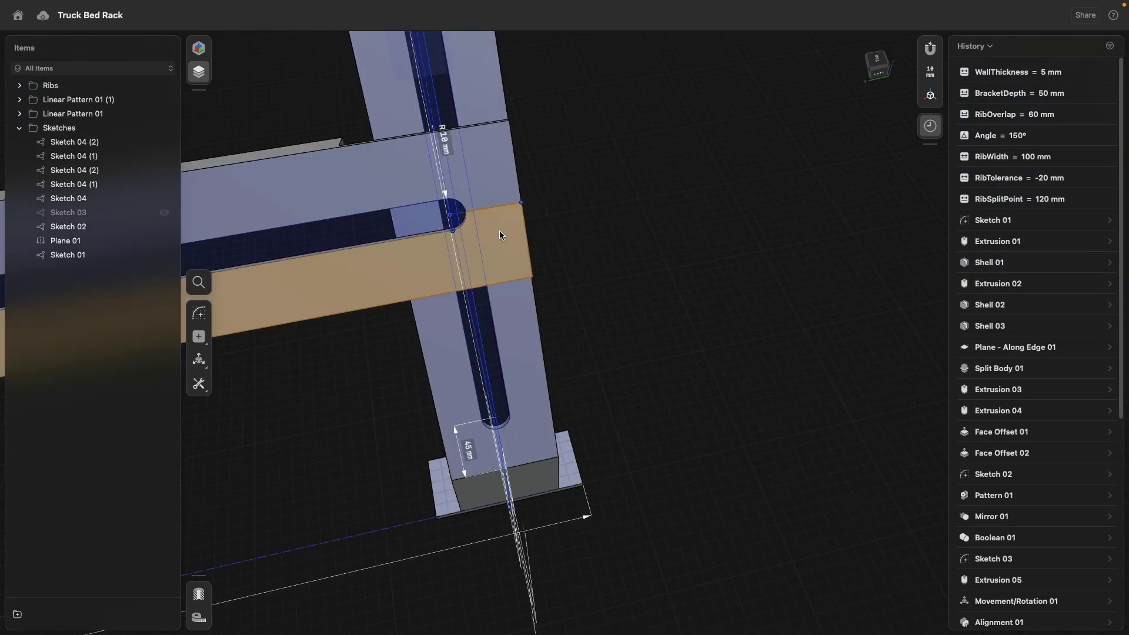
pyautogui.doubleClick(499, 205)
pyautogui.moveTo(578, 202); pyautogui.dragTo(588, 238, button='middle')
pyautogui.click(527, 308)
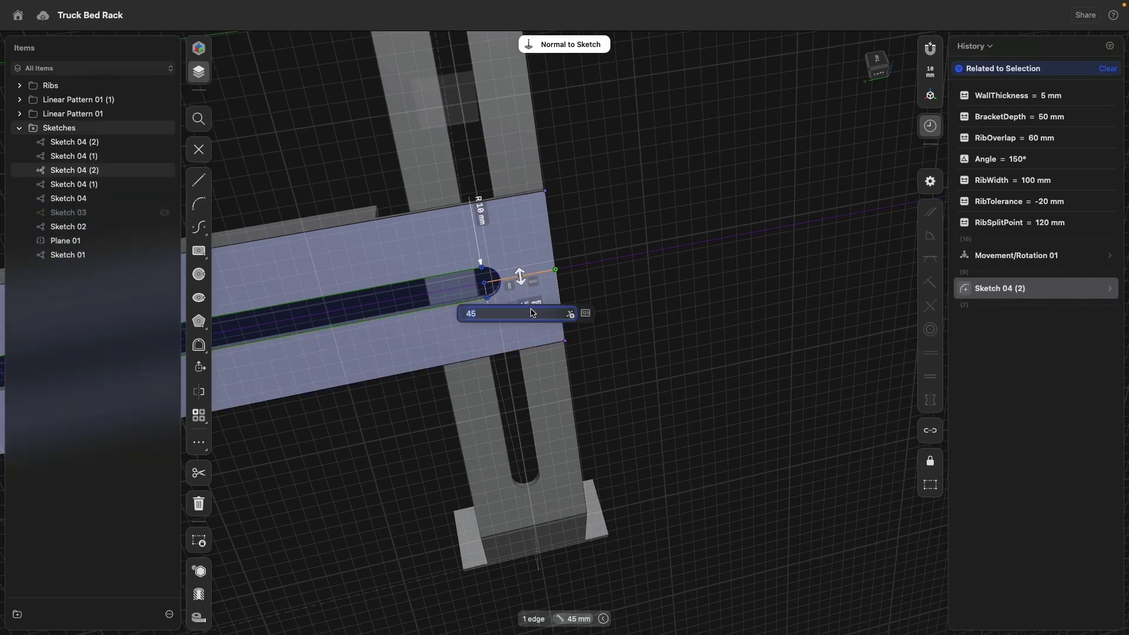
pyautogui.write('40')
pyautogui.press('Return')
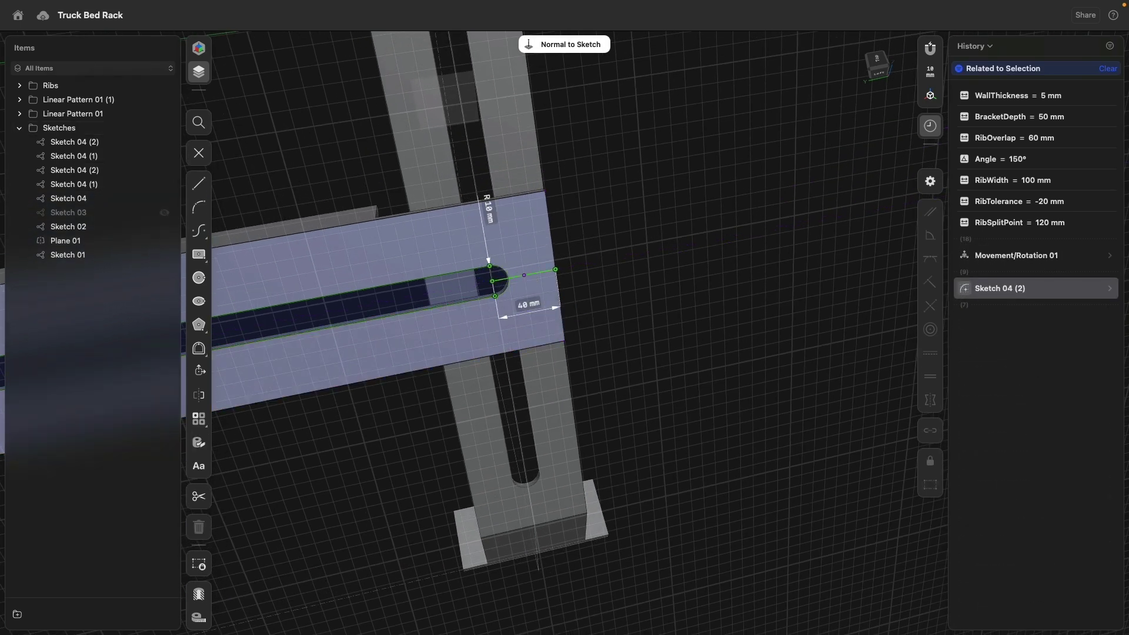
# - Hide the Sketches folder and exit the side rail's slot sketch
pyautogui.moveTo(479, 403)
pyautogui.mouseDown(button='right')
pyautogui.moveTo(686, 262)
pyautogui.moveTo(623, 307)
pyautogui.moveTo(495, 343)
pyautogui.mouseUp(button='right')
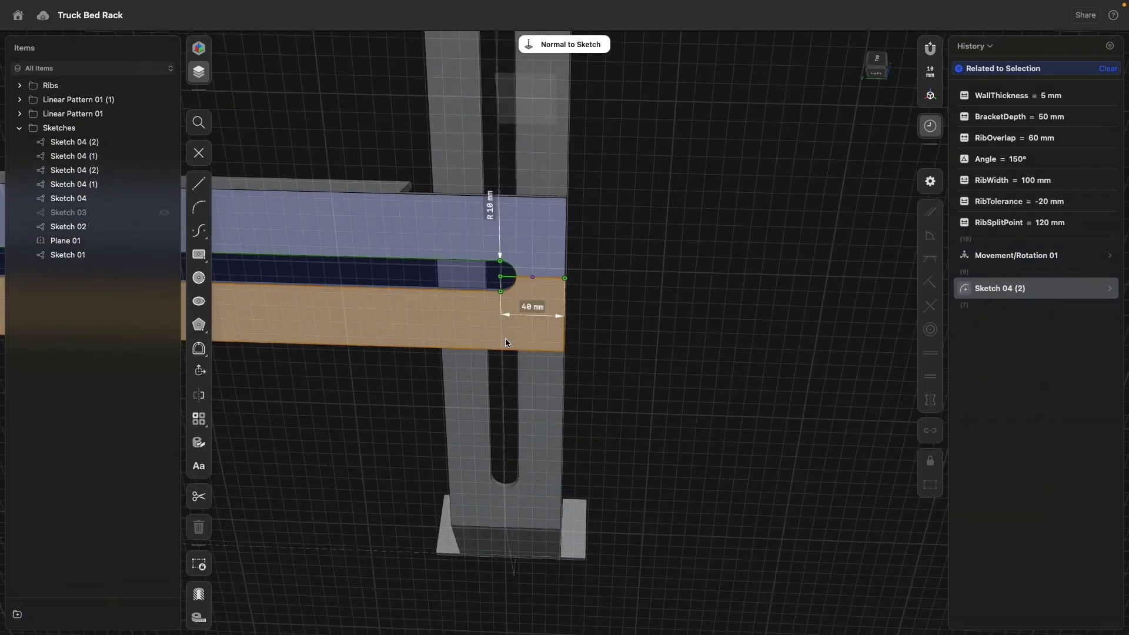
pyautogui.scroll(-8, 505, 337)
pyautogui.moveTo(531, 325); pyautogui.dragTo(711, 564, button='middle')
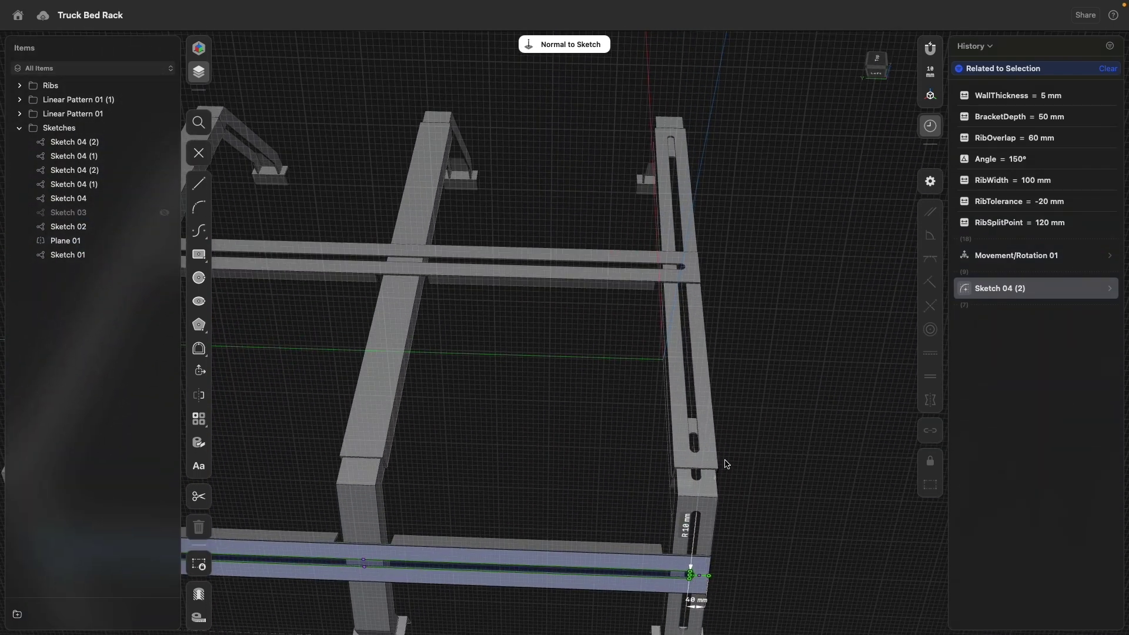
pyautogui.moveTo(721, 467); pyautogui.dragTo(687, 448, button='right')
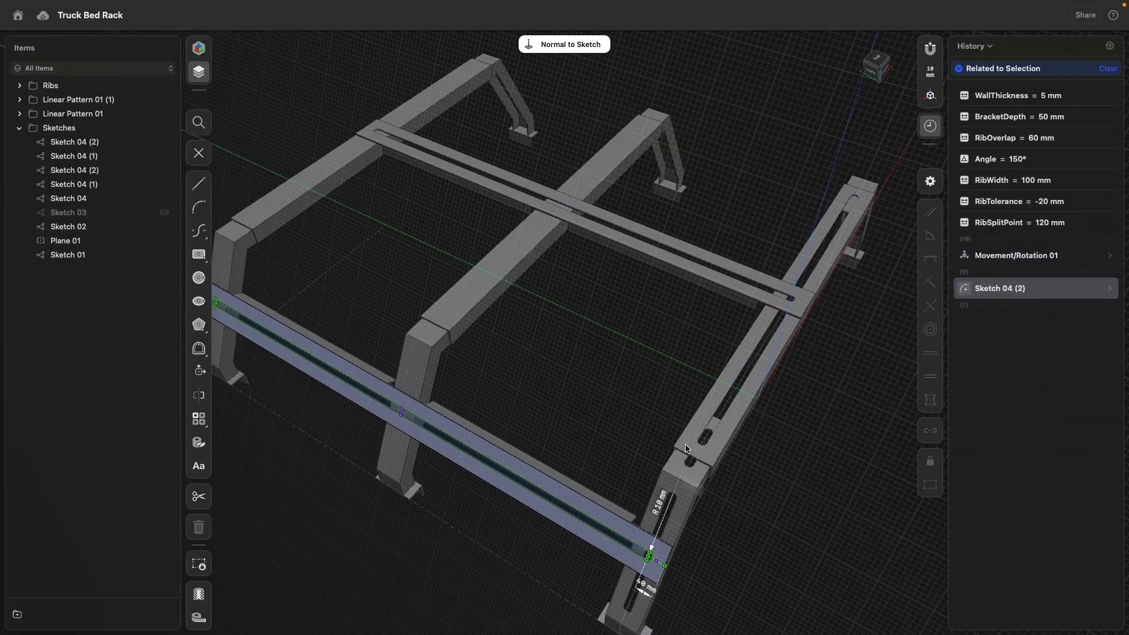
pyautogui.click(165, 128)
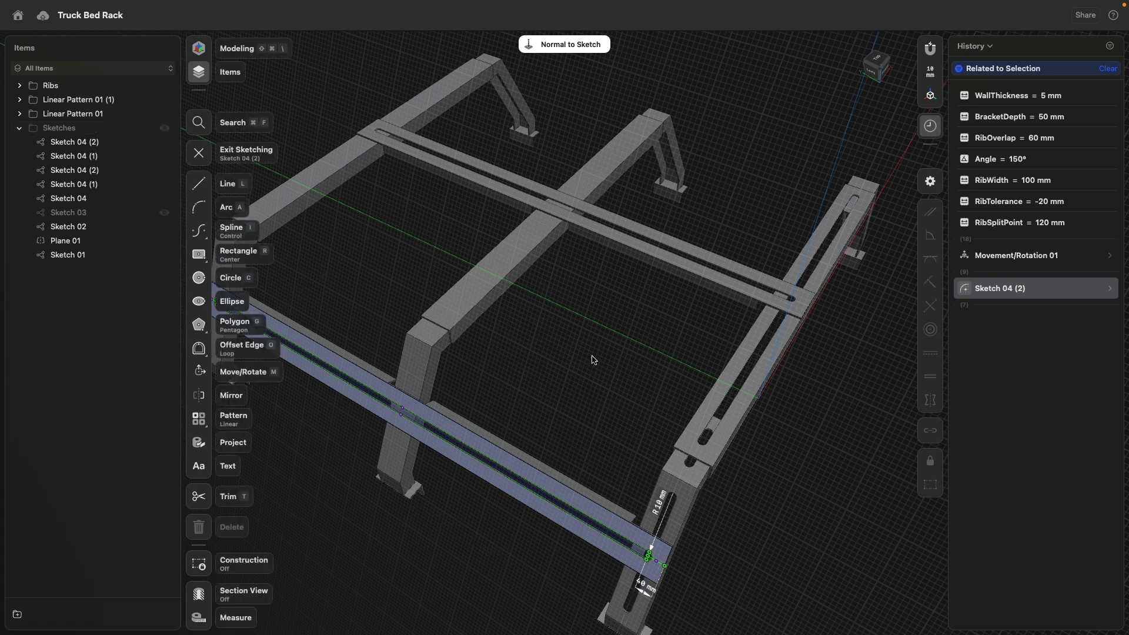
pyautogui.click(199, 153)
pyautogui.moveTo(584, 373); pyautogui.dragTo(560, 361, button='right')
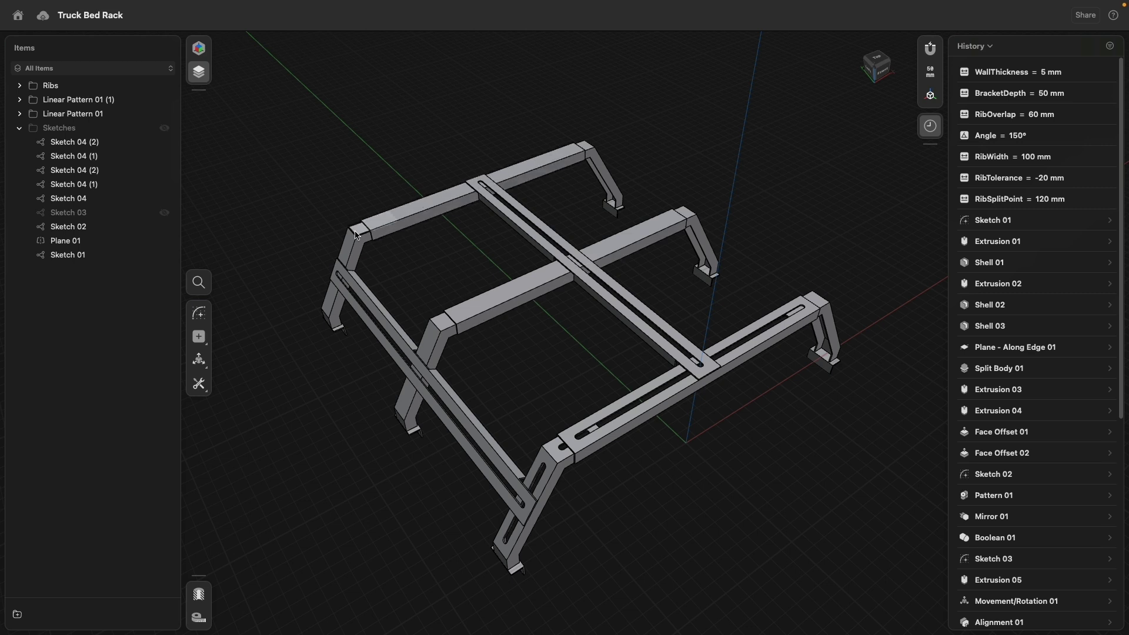
pyautogui.doubleClick(351, 242)
pyautogui.doubleClick(414, 211)
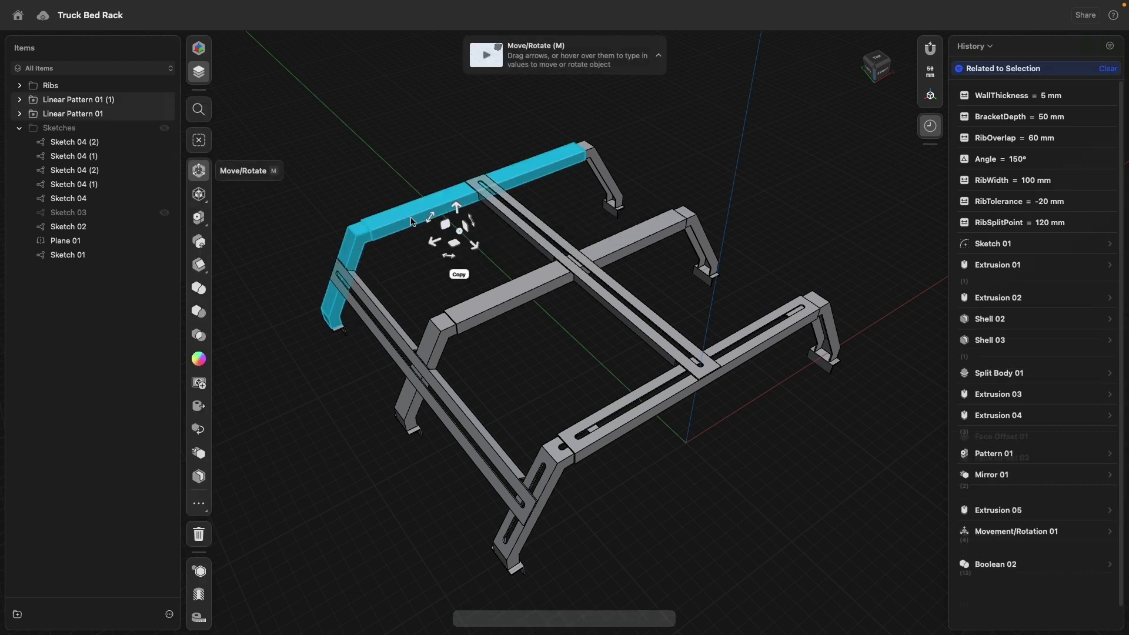
pyautogui.click(474, 315)
pyautogui.doubleClick(443, 330)
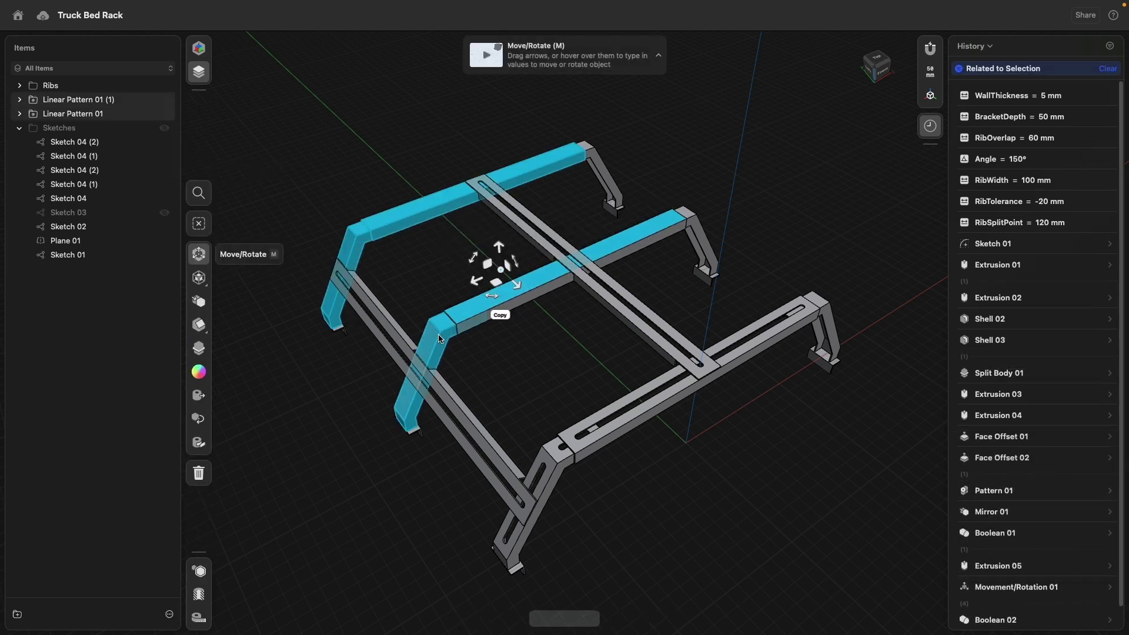
pyautogui.click(484, 321)
pyautogui.click(513, 356)
pyautogui.click(513, 356)
# - Delete the remaining unslotted rib bodies: the crossbars and end ribs of the other two ribs and the slotted rib's plain end
pyautogui.doubleClick(532, 282)
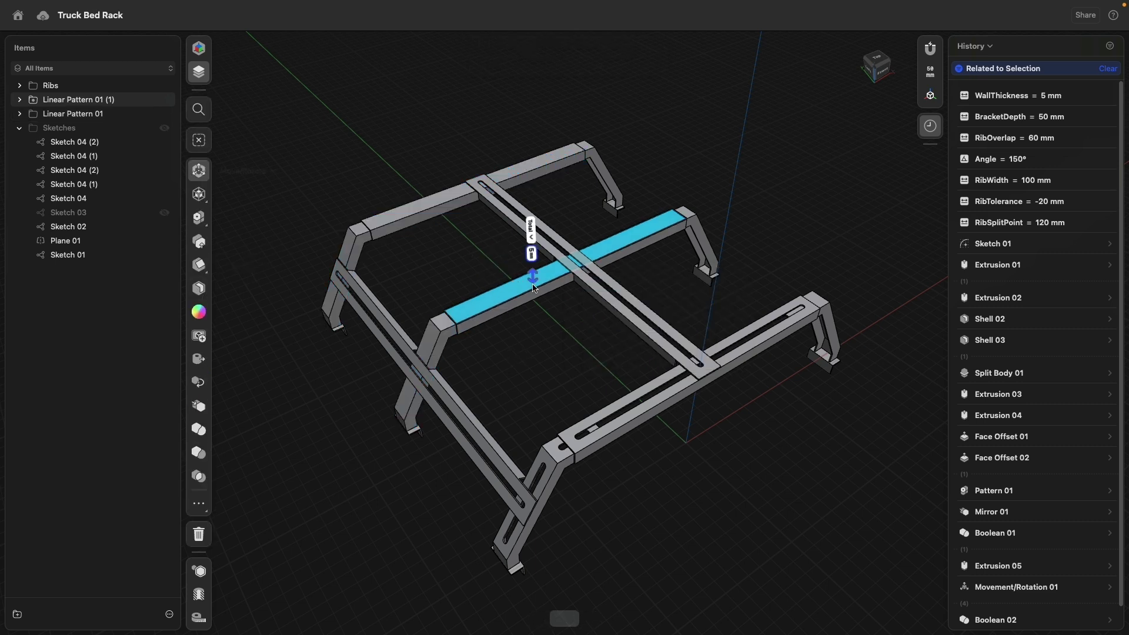
pyautogui.doubleClick(445, 334)
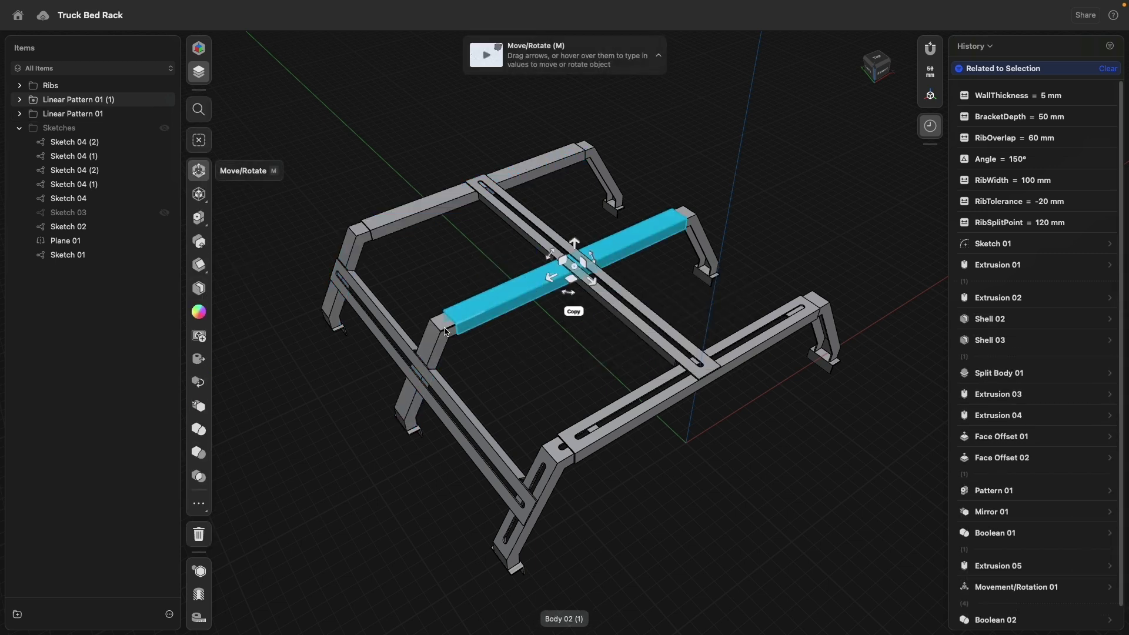
pyautogui.click(377, 232)
pyautogui.click(538, 187)
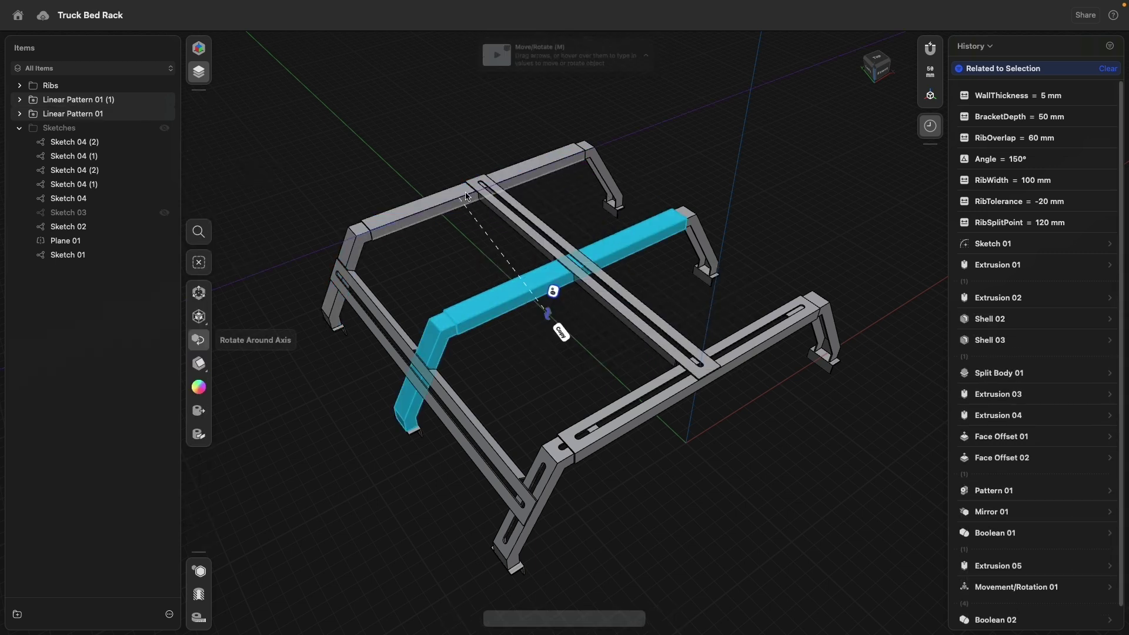
pyautogui.click(434, 211)
pyautogui.doubleClick(434, 210)
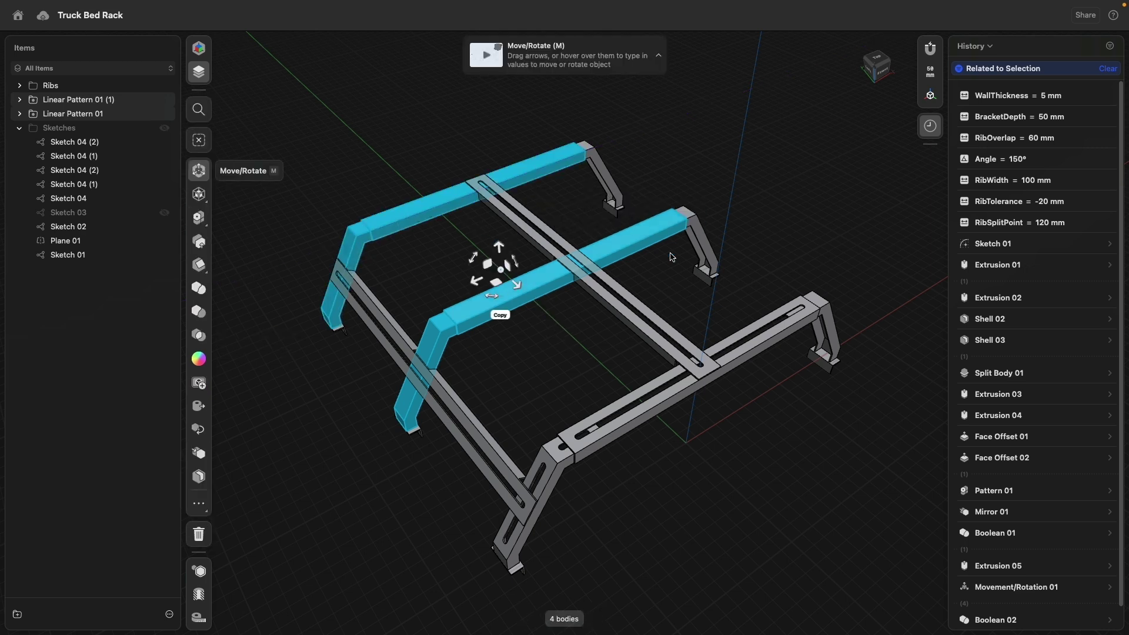
pyautogui.moveTo(706, 266); pyautogui.dragTo(650, 253, button='right')
pyautogui.click(758, 141)
pyautogui.doubleClick(759, 141)
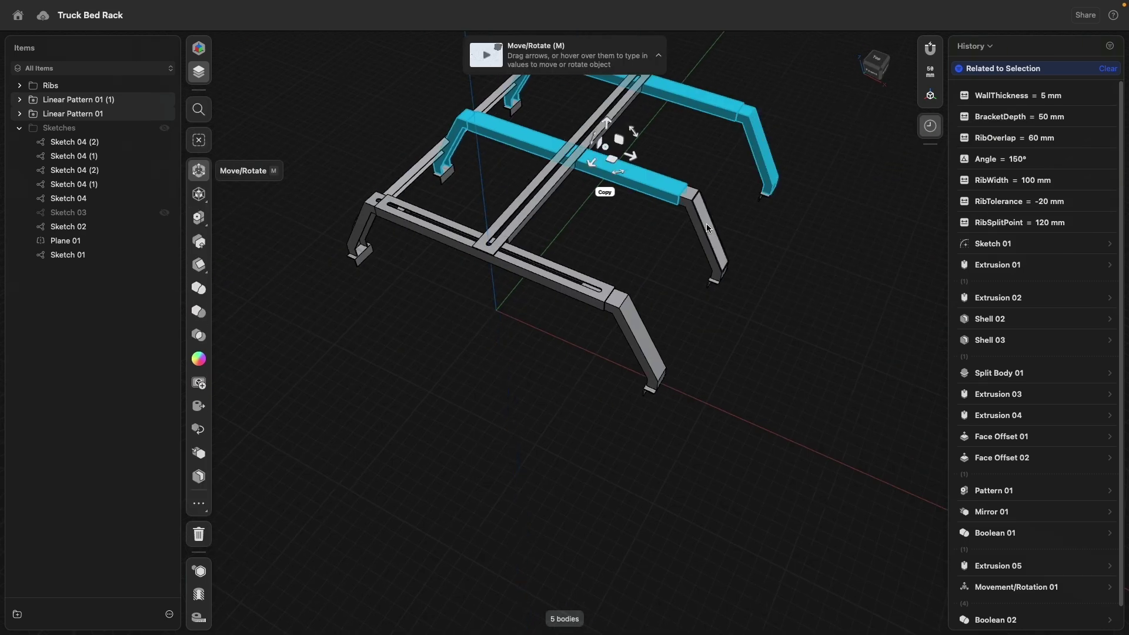
pyautogui.doubleClick(704, 228)
pyautogui.doubleClick(621, 335)
pyautogui.moveTo(555, 358); pyautogui.dragTo(546, 492, button='middle')
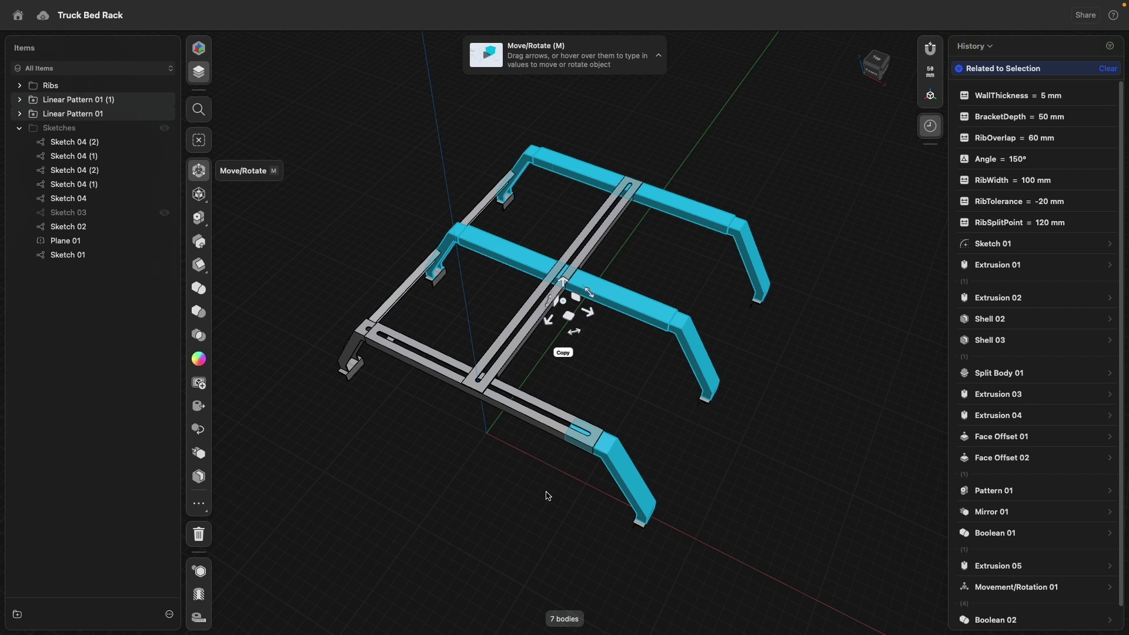
pyautogui.press('Delete')
# - Linear-pattern the slotted crossbar and slotted end rib along the rack's length with 690 mm spacing and a quantity of 3
pyautogui.moveTo(430, 471); pyautogui.dragTo(541, 421, button='right')
pyautogui.click(539, 415)
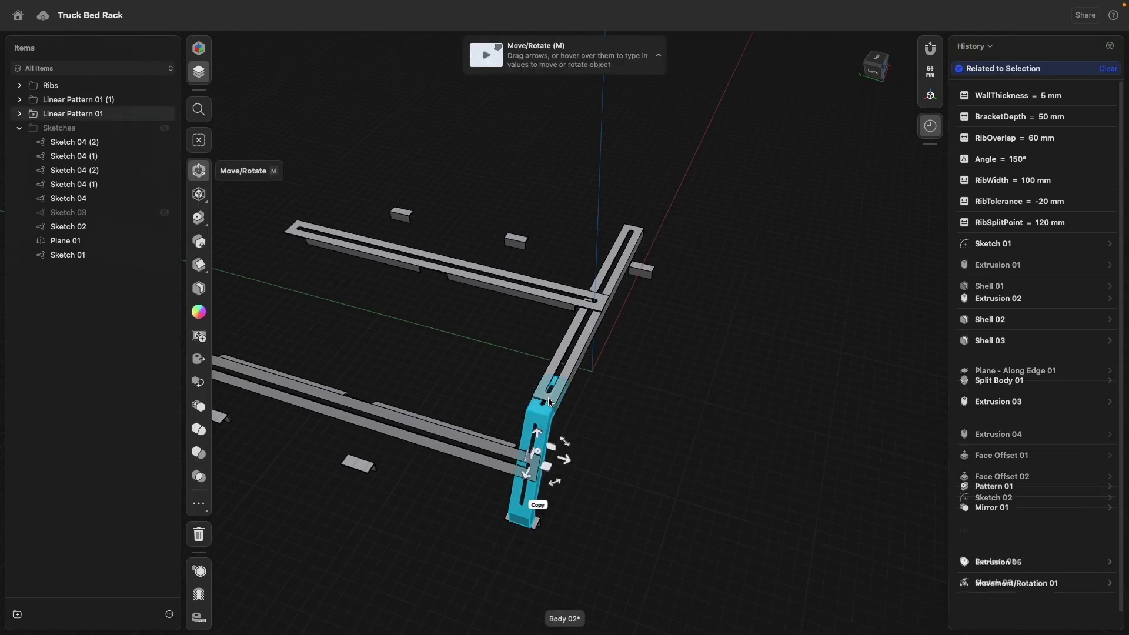
pyautogui.click(562, 367)
pyautogui.moveTo(422, 341); pyautogui.dragTo(526, 349, button='middle')
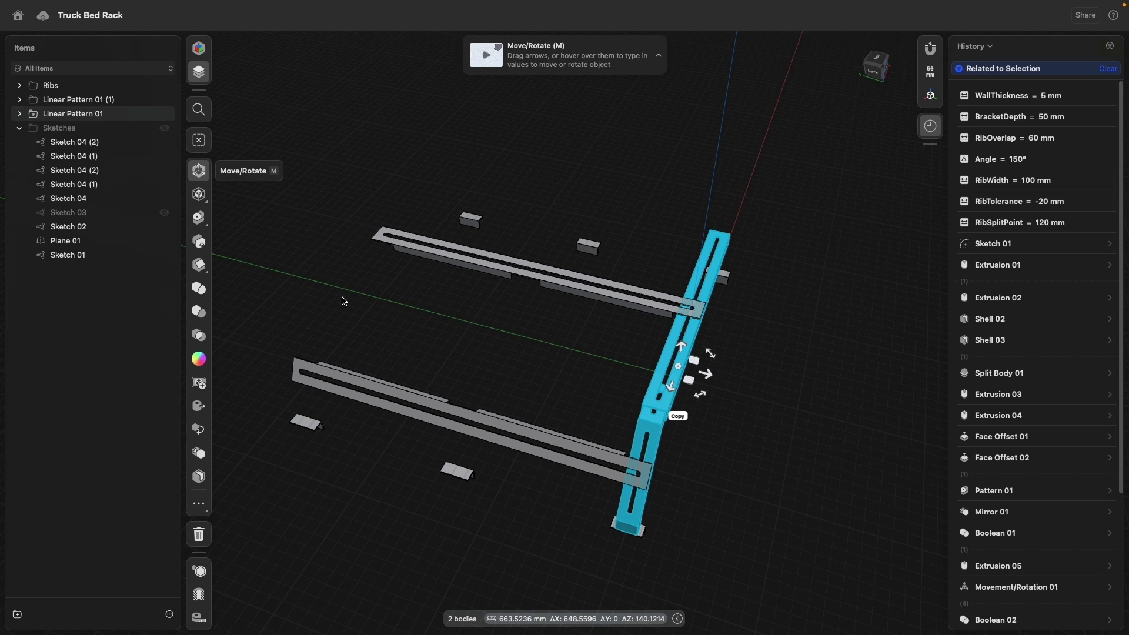
pyautogui.click(200, 219)
pyautogui.moveTo(706, 376); pyautogui.dragTo(494, 320)
pyautogui.moveTo(541, 353); pyautogui.dragTo(543, 354)
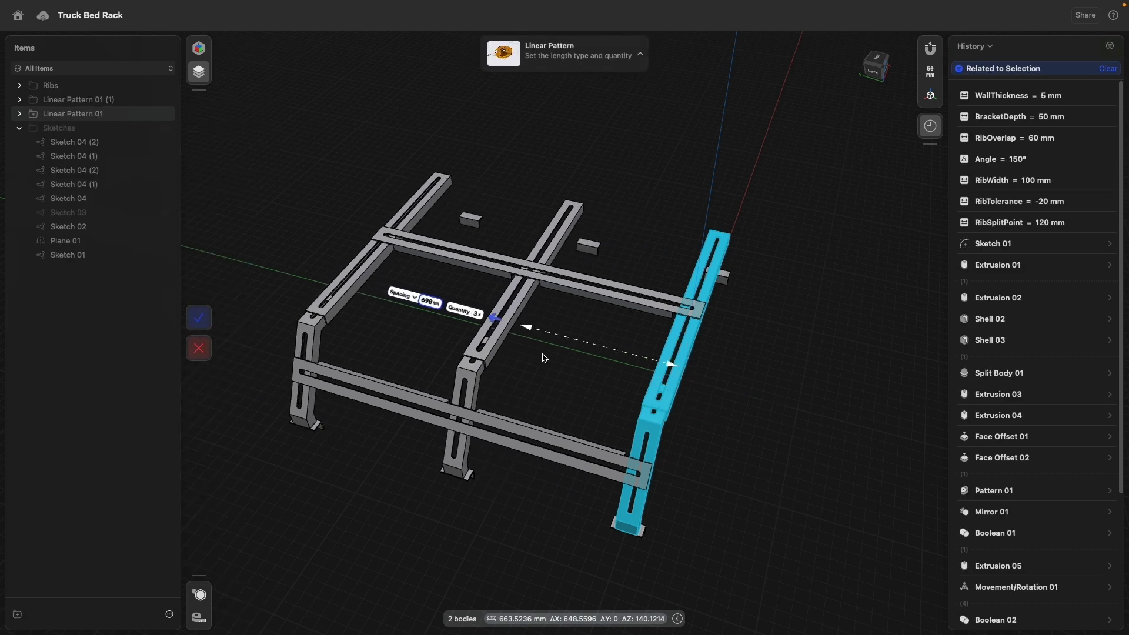
pyautogui.click(211, 321)
# - Mirror the three slotted end ribs and the side rail to the rack's opposite side, keeping the originals
pyautogui.moveTo(341, 320); pyautogui.dragTo(582, 383, button='right')
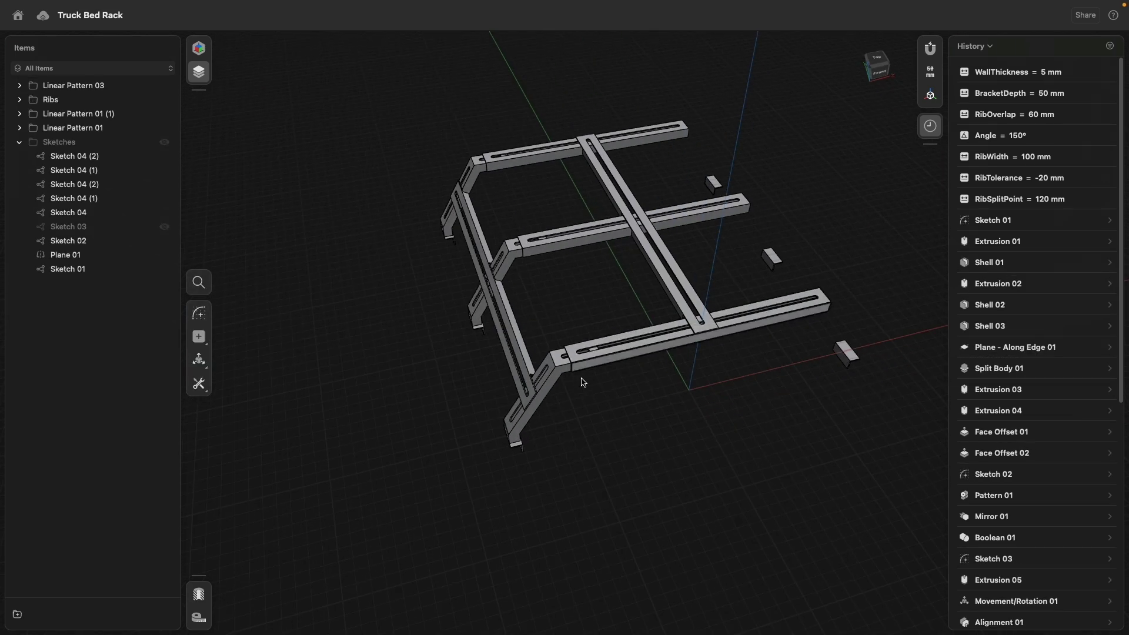
pyautogui.doubleClick(548, 383)
pyautogui.doubleClick(512, 317)
pyautogui.doubleClick(510, 250)
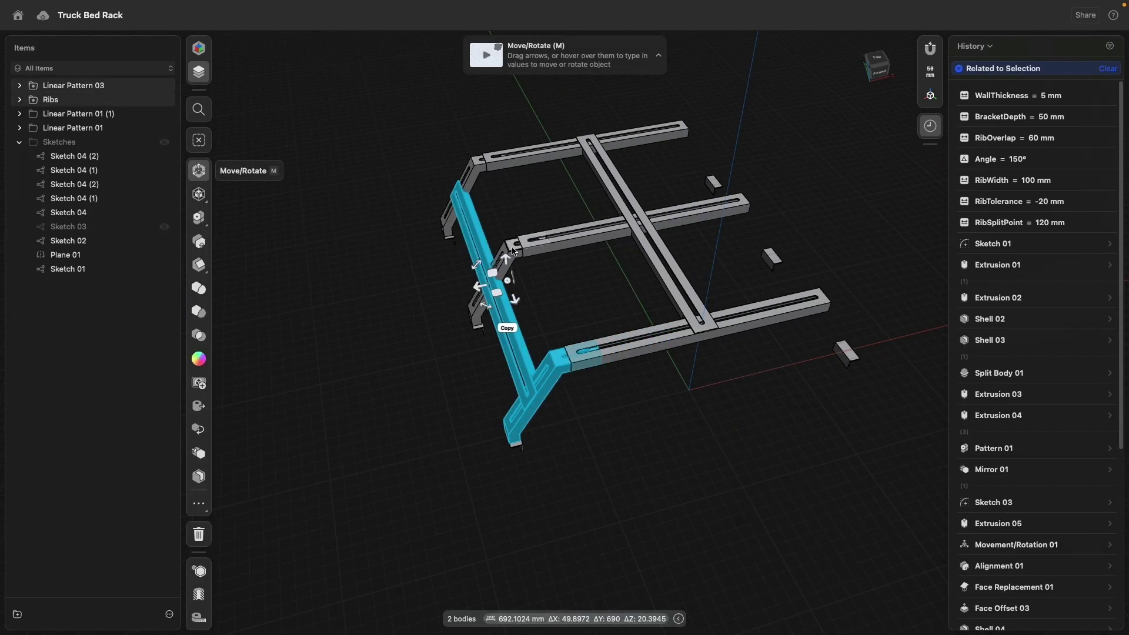
pyautogui.doubleClick(480, 180)
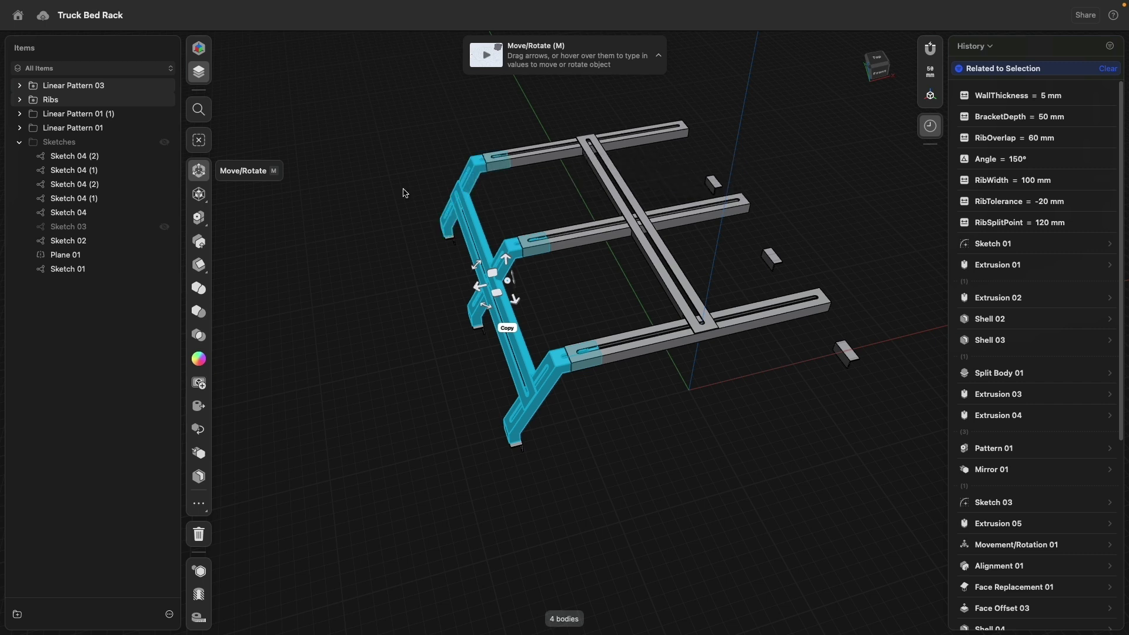
pyautogui.click(207, 457)
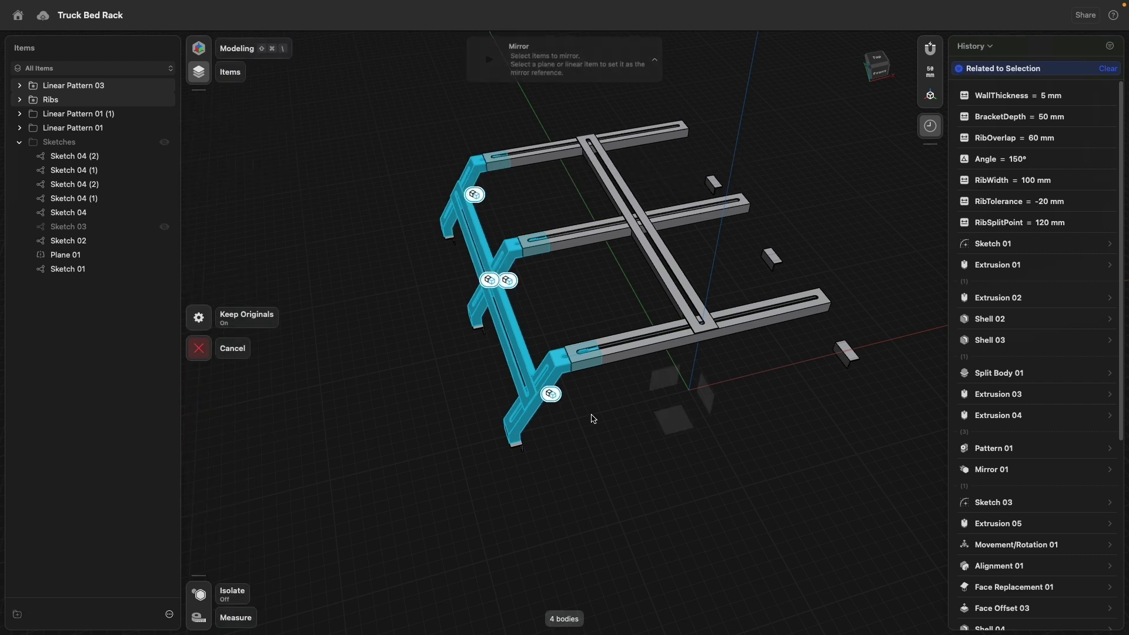
pyautogui.click(198, 312)
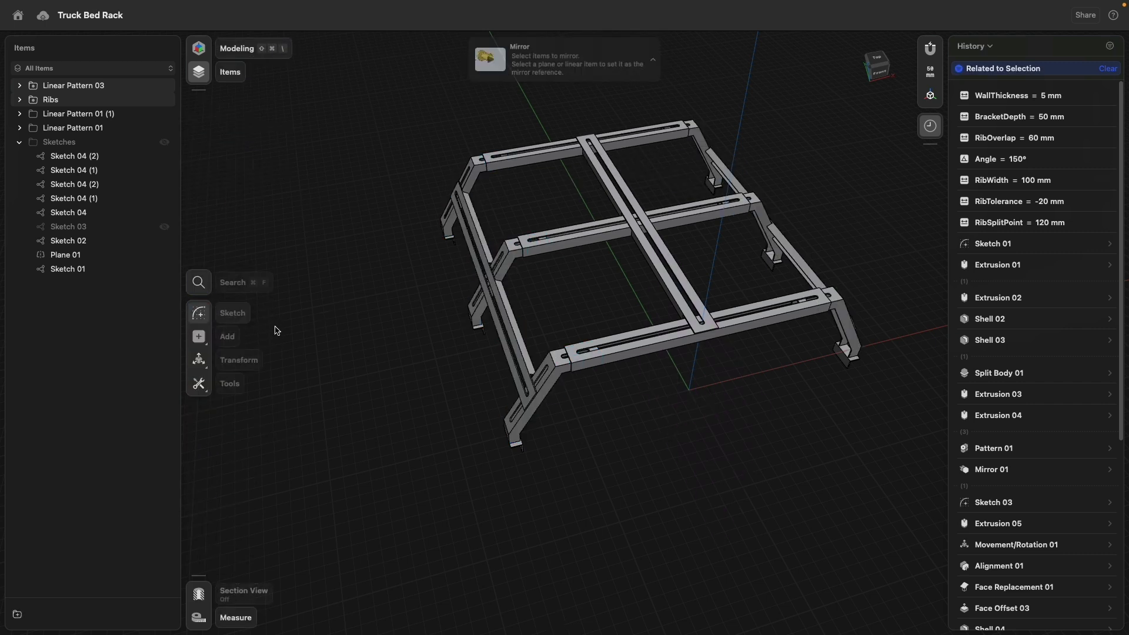
# - Copy the slotted lengthwise centre bar on top of the ribs about 290 mm sideways toward the original side rail
pyautogui.moveTo(396, 395); pyautogui.dragTo(539, 350, button='right')
pyautogui.doubleClick(600, 301)
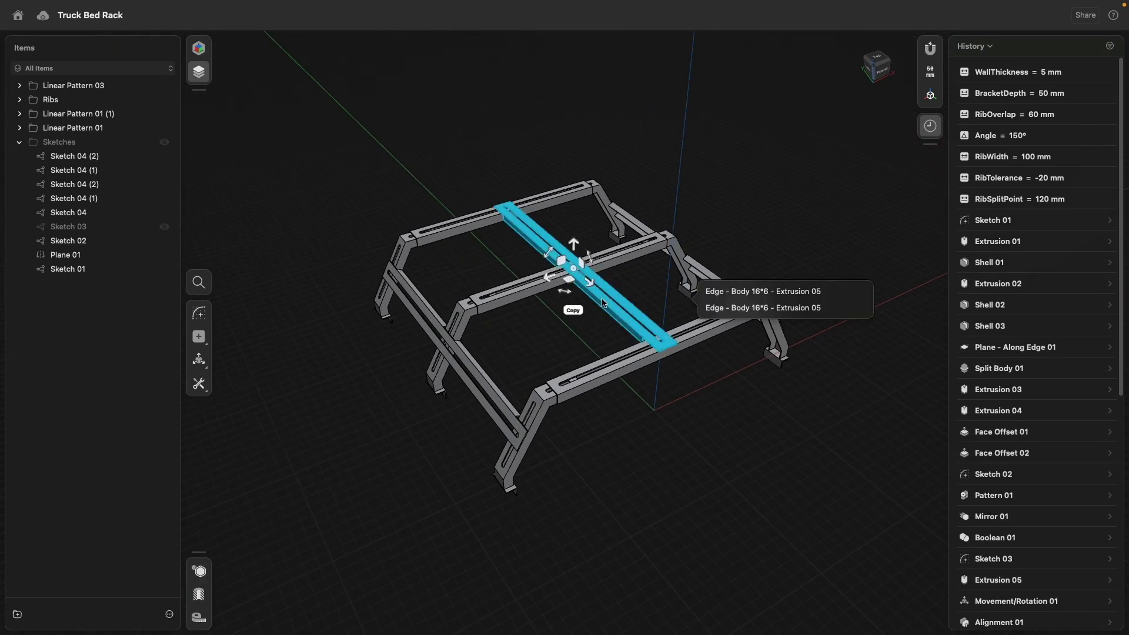
pyautogui.click(573, 311)
pyautogui.moveTo(550, 281); pyautogui.dragTo(501, 307)
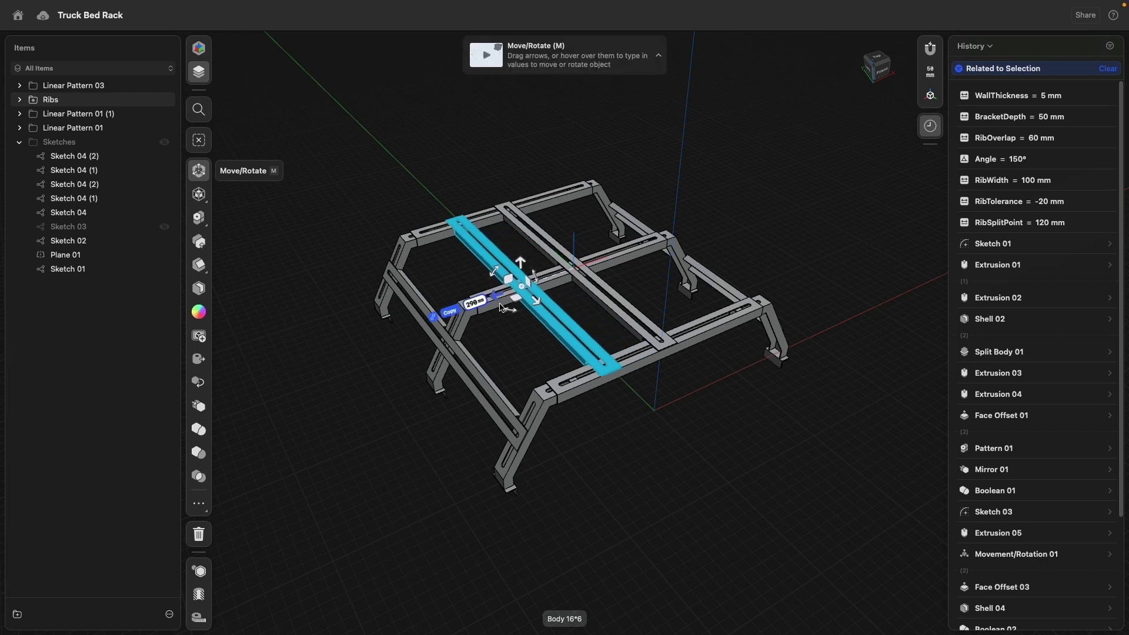
pyautogui.press('Escape')
# - Reorder the history so Mirror 02 follows Movement/Rotation 02, and add the copied lengthwise bar to Mirror 02's target bodies
pyautogui.moveTo(1122, 354); pyautogui.dragTo(1122, 594)
pyautogui.moveTo(1017, 615); pyautogui.dragTo(1019, 588)
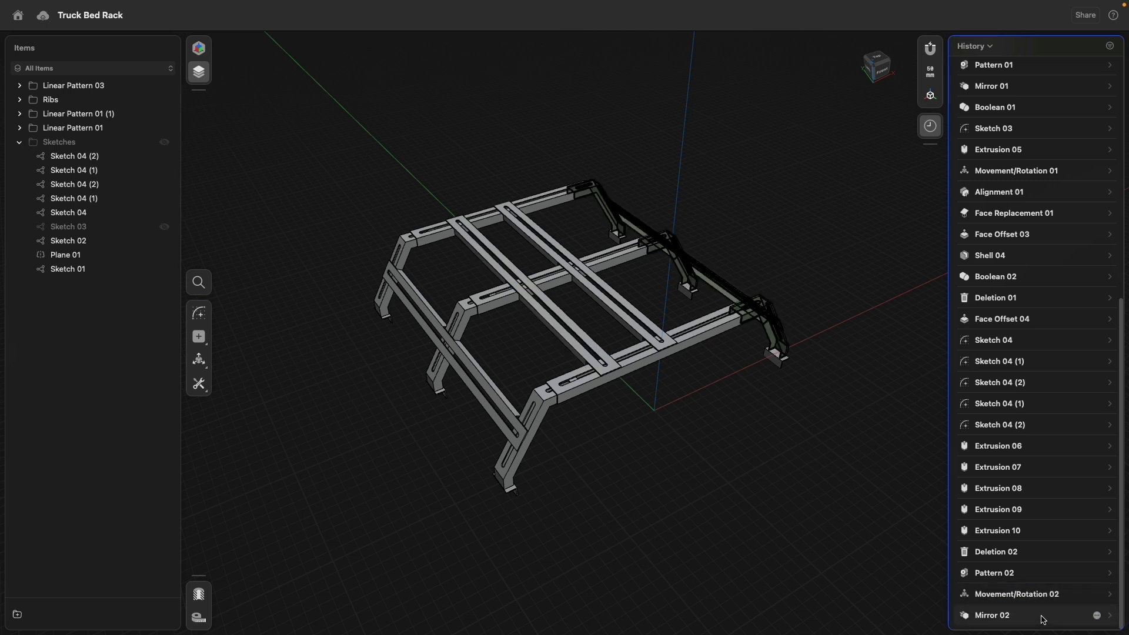
pyautogui.click(1109, 616)
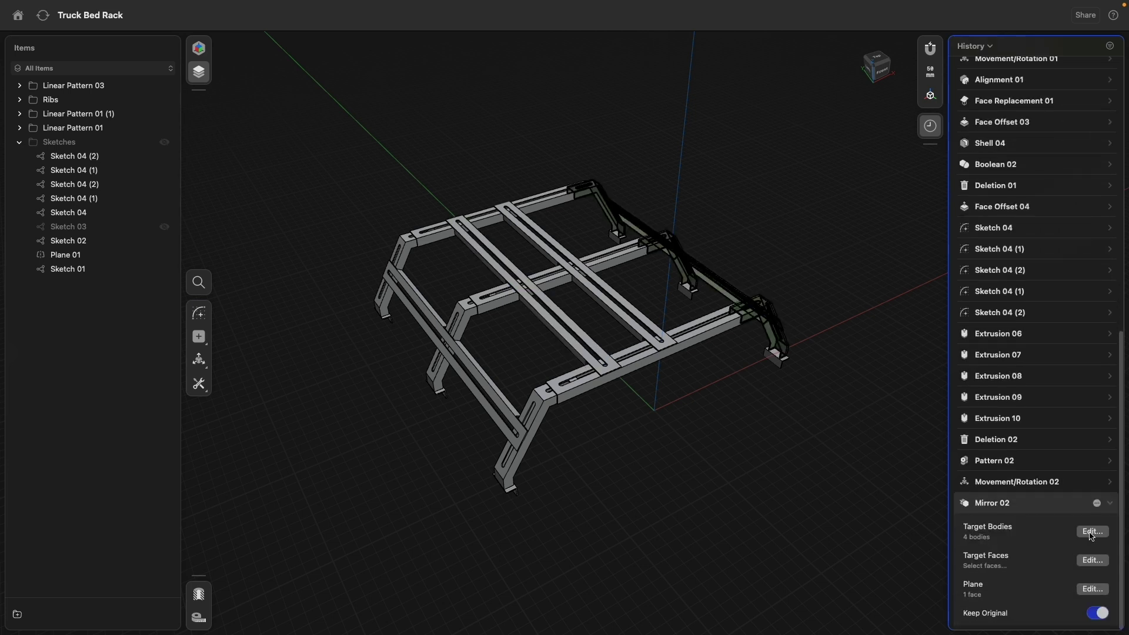
pyautogui.click(1091, 530)
pyautogui.click(532, 294)
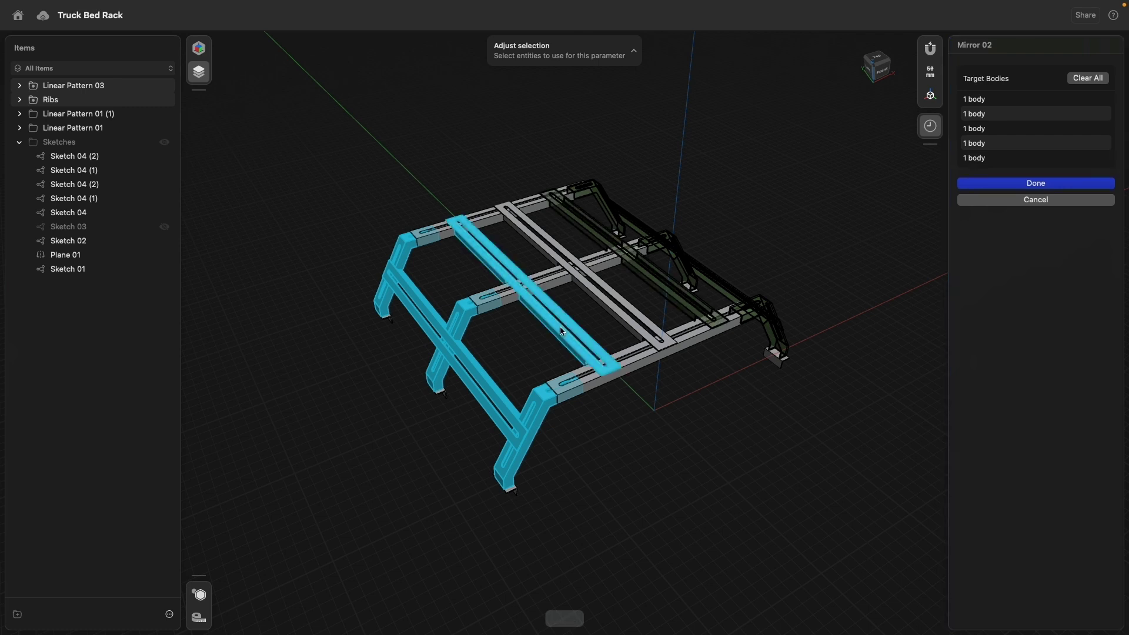
pyautogui.click(1002, 184)
# - Try adjusting the copied lengthwise bar's offset through Movement/Rotation 02, and deselect it
pyautogui.moveTo(787, 424)
pyautogui.mouseDown(button='right')
pyautogui.moveTo(688, 423)
pyautogui.moveTo(783, 443)
pyautogui.moveTo(791, 406)
pyautogui.mouseUp(button='right')
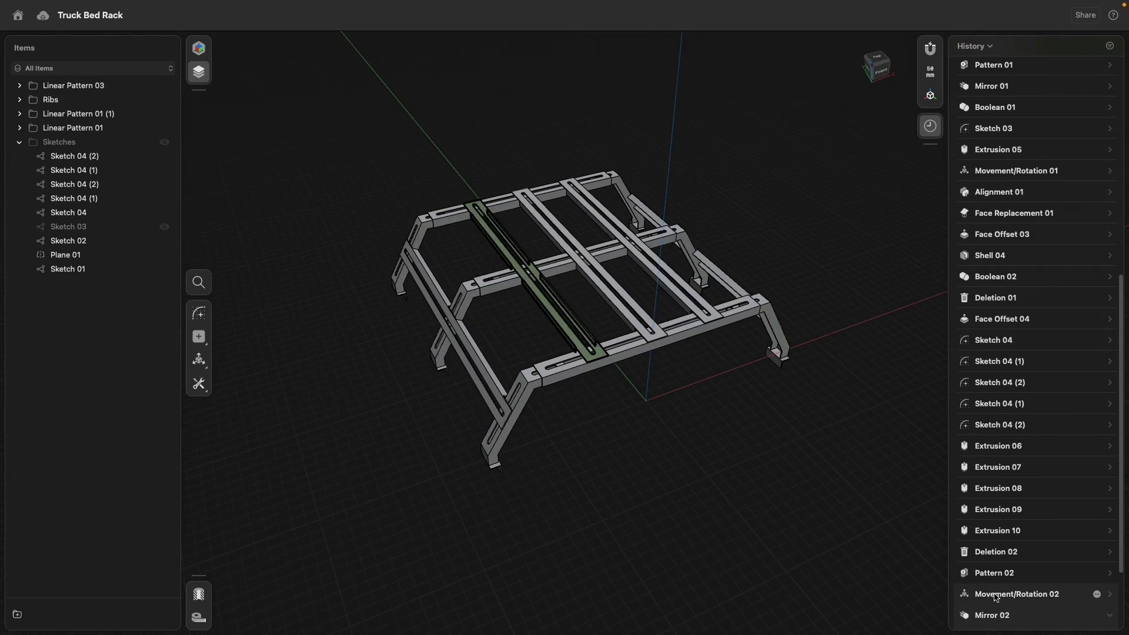
pyautogui.click(1016, 594)
pyautogui.moveTo(495, 283)
pyautogui.mouseDown()
pyautogui.moveTo(469, 292)
pyautogui.moveTo(493, 283)
pyautogui.mouseUp()
pyautogui.click(633, 482)
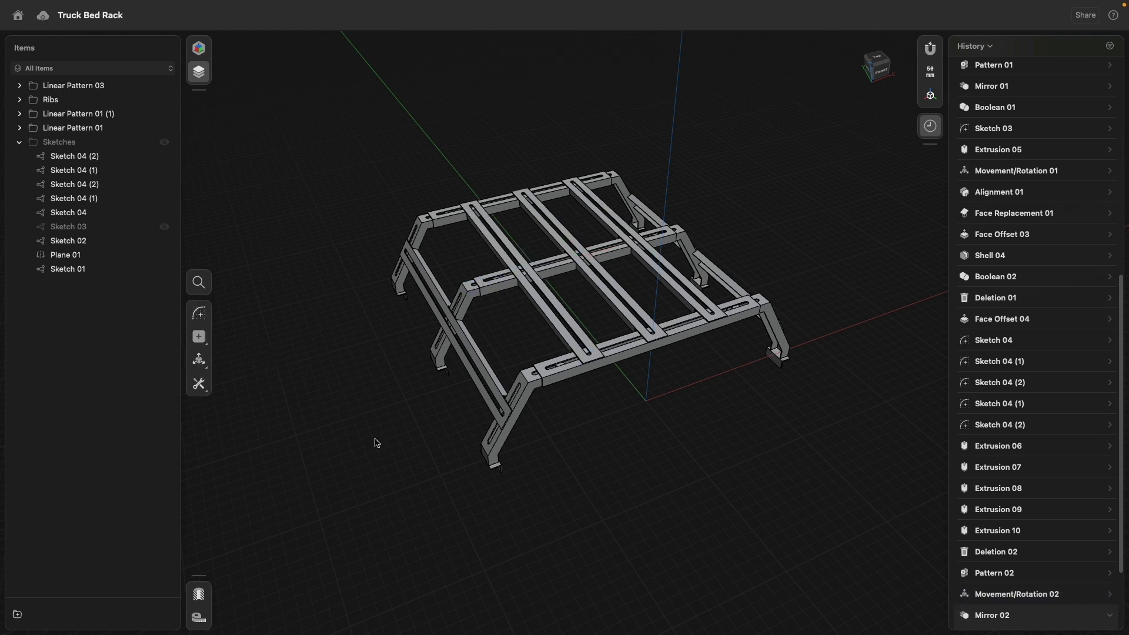
pyautogui.moveTo(376, 443); pyautogui.dragTo(531, 325, button='right')
pyautogui.click(882, 54)
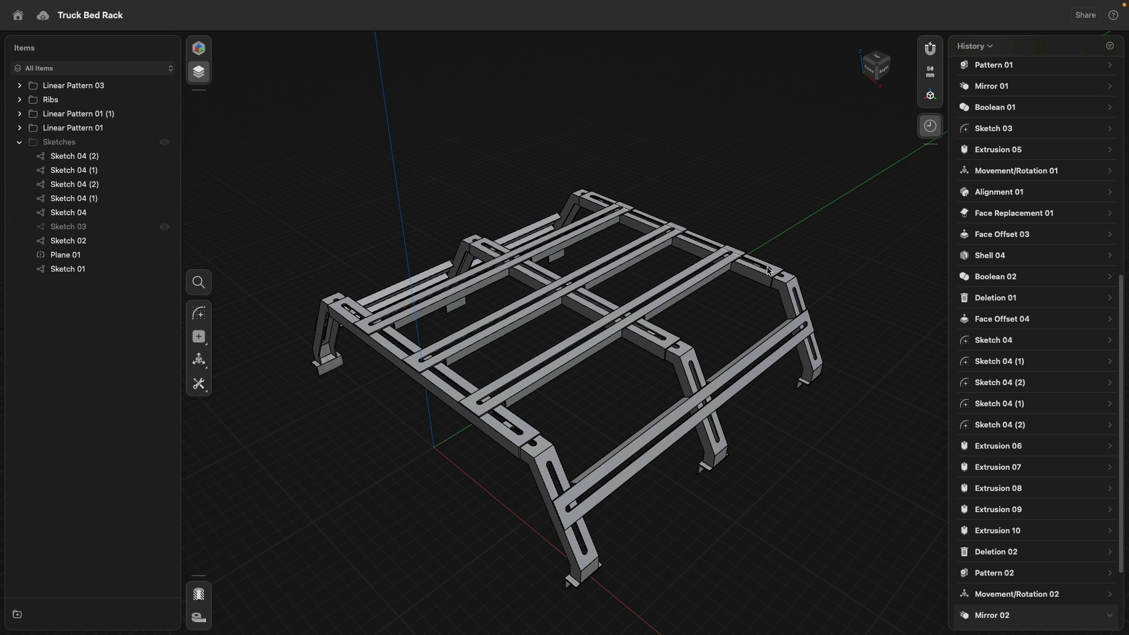
pyautogui.scroll(10, 1043, 261)
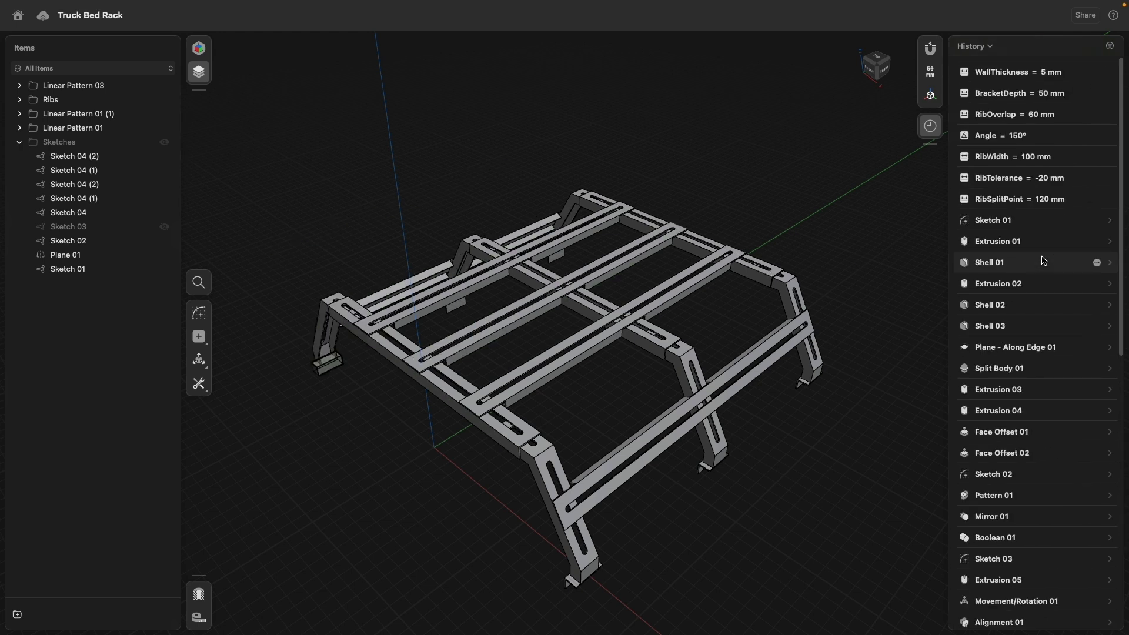